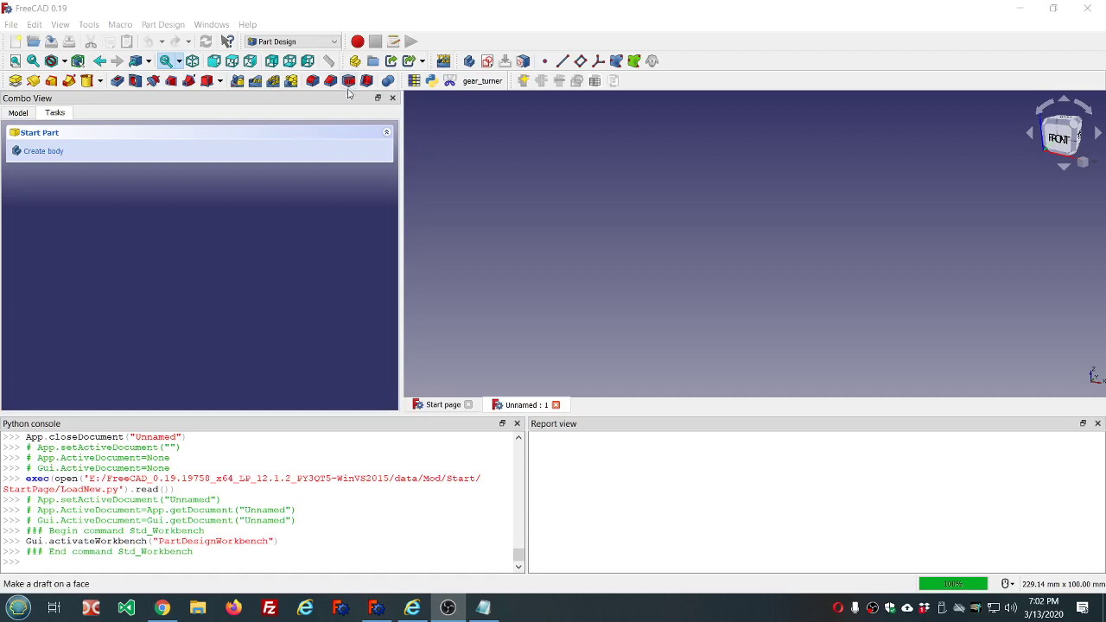
Step: Bring up the Notepad notes with the cup's r and h formulas and inspect the r coefficient
left_click(483, 607)
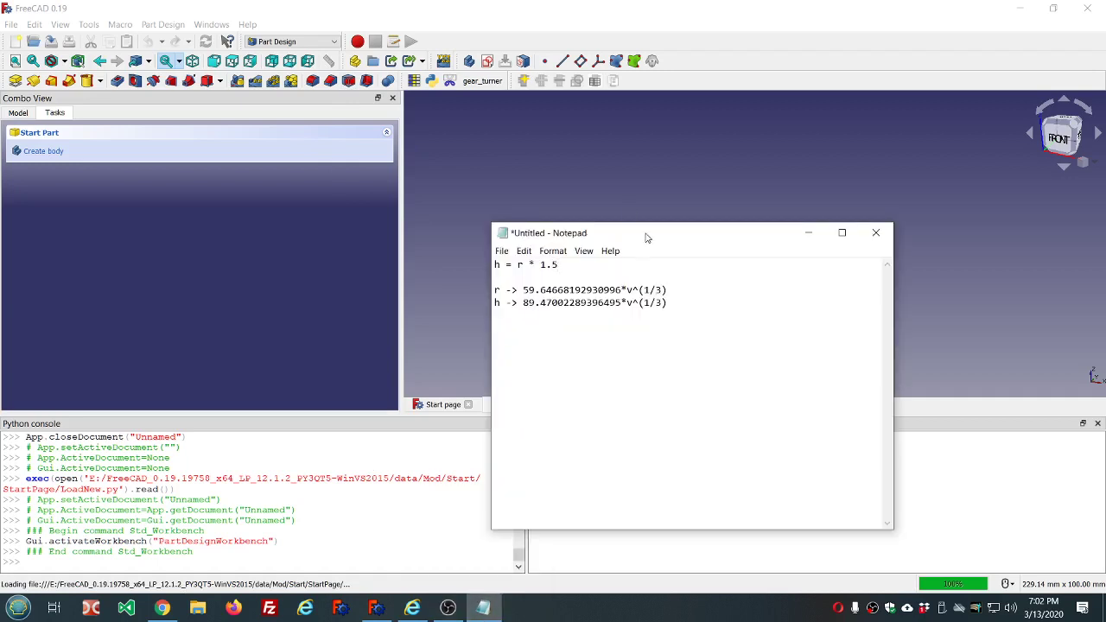
left_click_drag(648, 237, 594, 204)
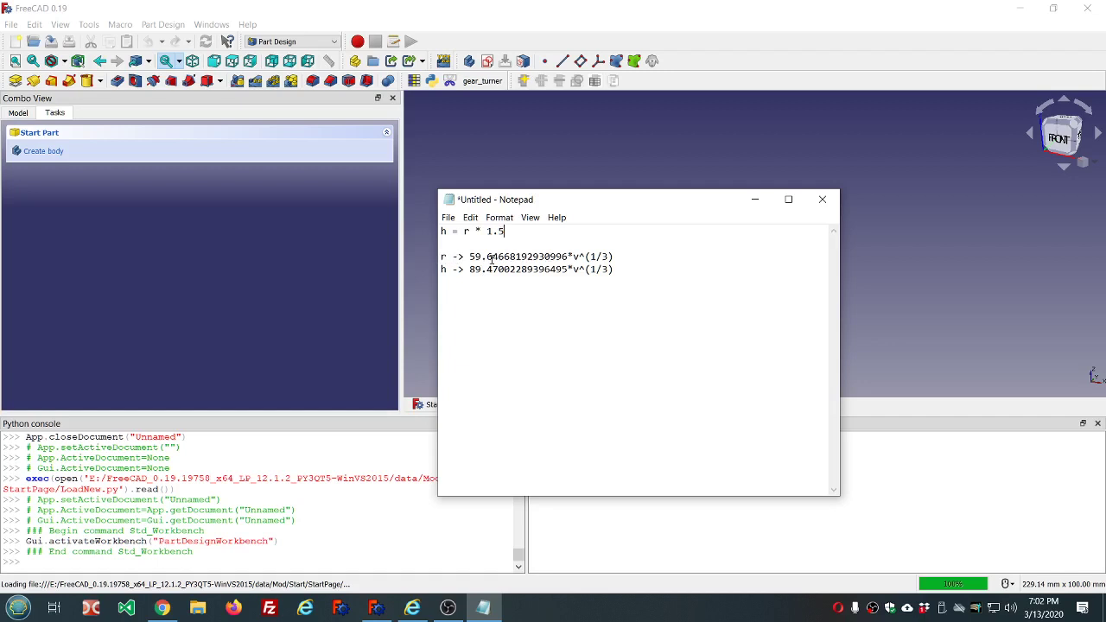
left_click_drag(469, 257, 517, 257)
left_click(574, 257)
Step: Return to FreeCAD and check its version (0.19, revision 19758) in Help > About
left_click(434, 135)
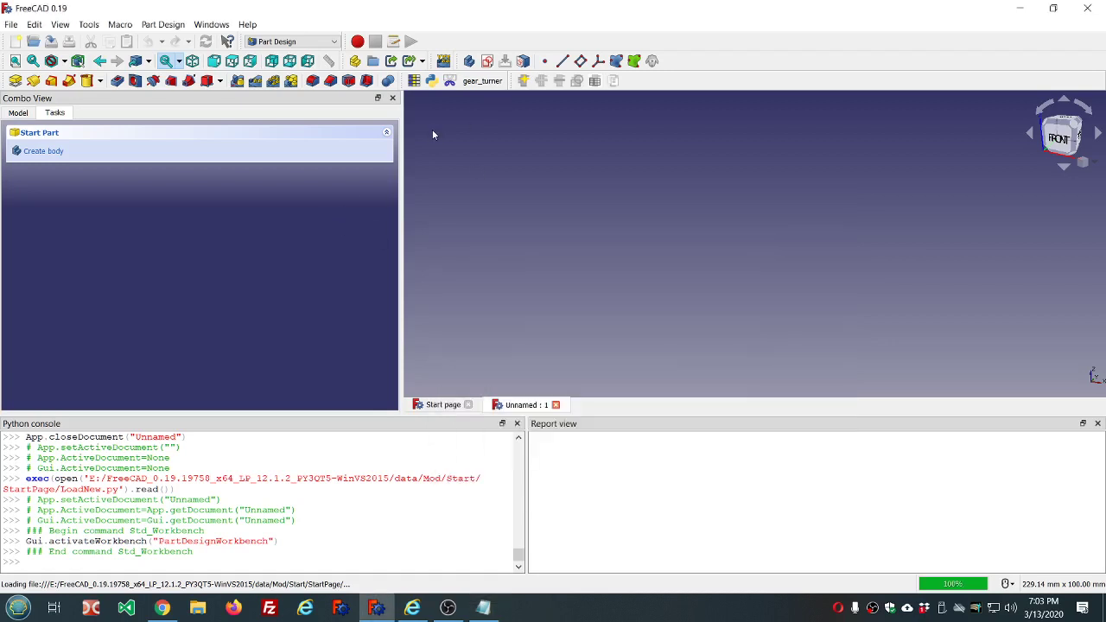
left_click(247, 26)
left_click(281, 145)
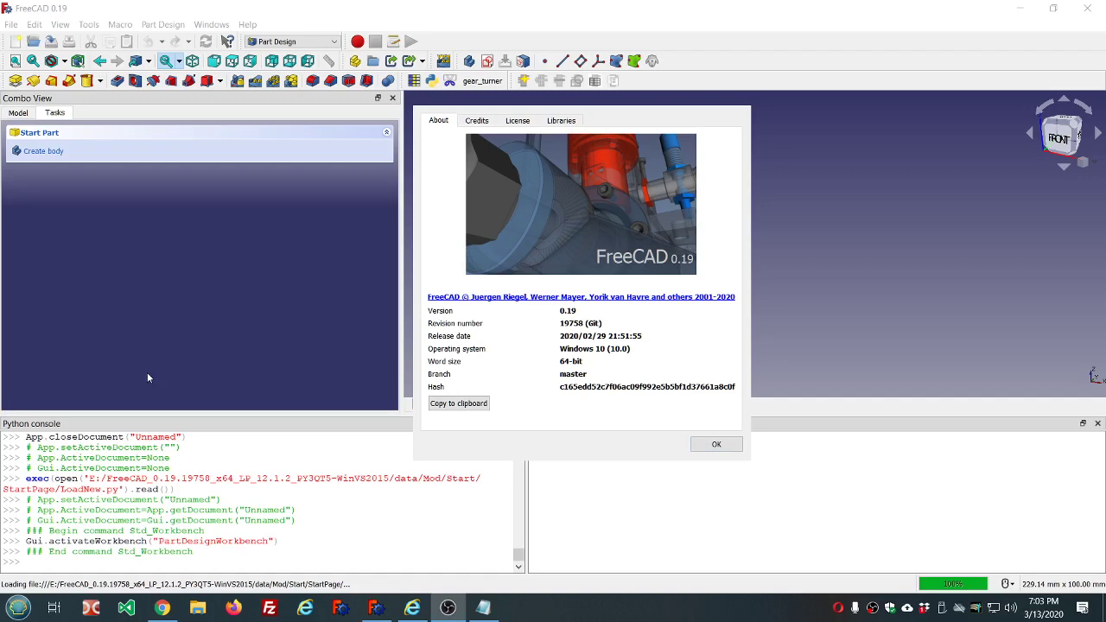
left_click(722, 444)
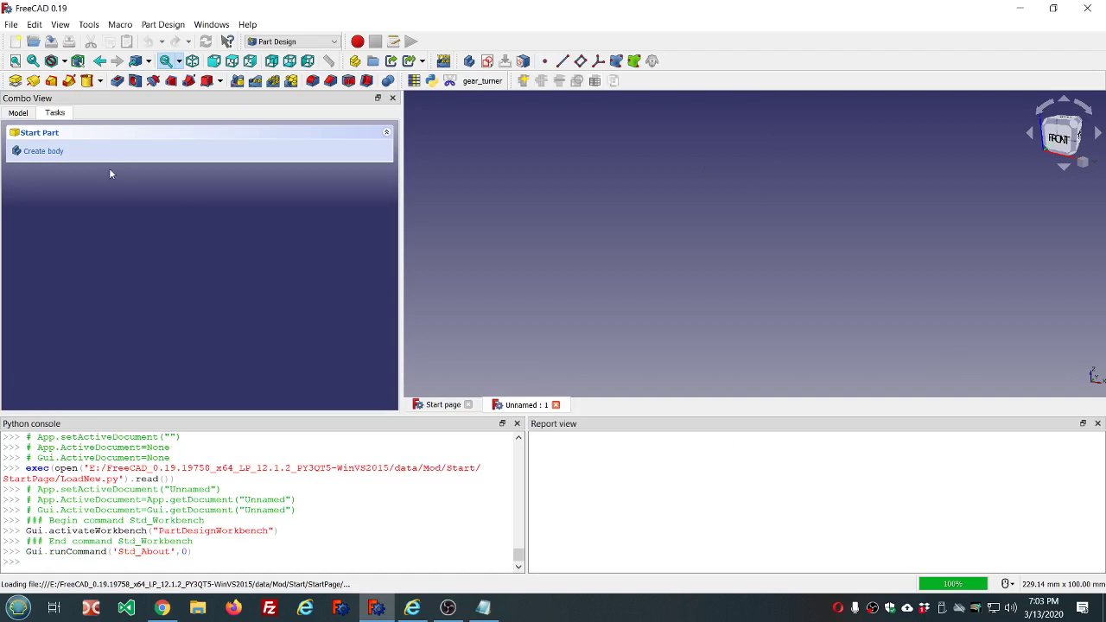
Step: Create a new body in the Unnamed document
left_click(39, 149)
left_click(19, 114)
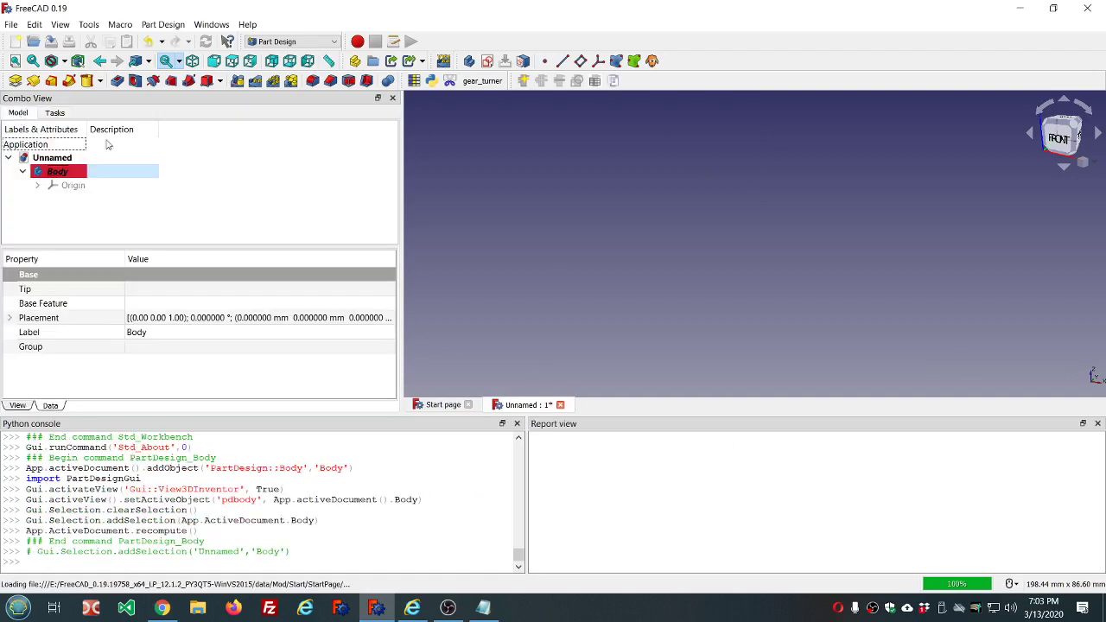
left_click(178, 223)
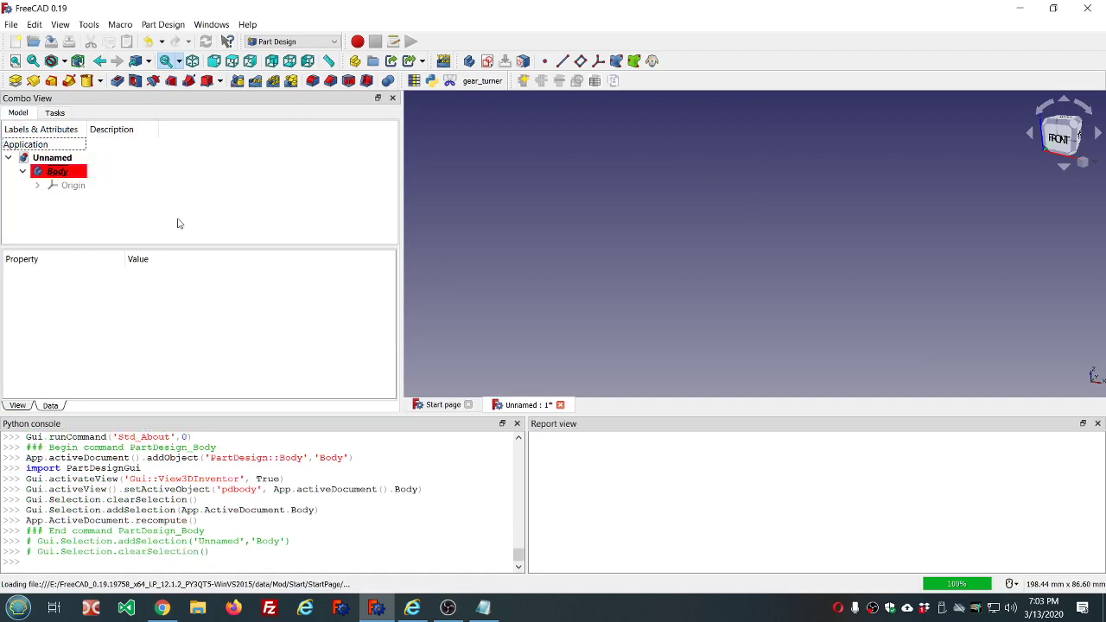
Step: Add an additive cylinder to the body with 10 mm radius and 15 mm height
left_click(100, 83)
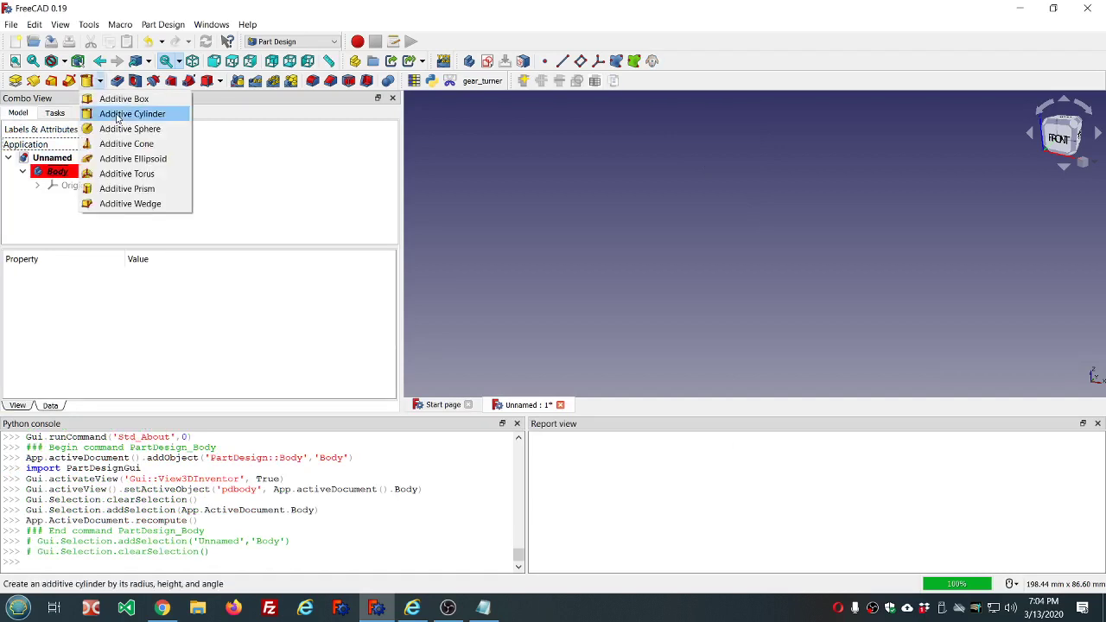
left_click(116, 112)
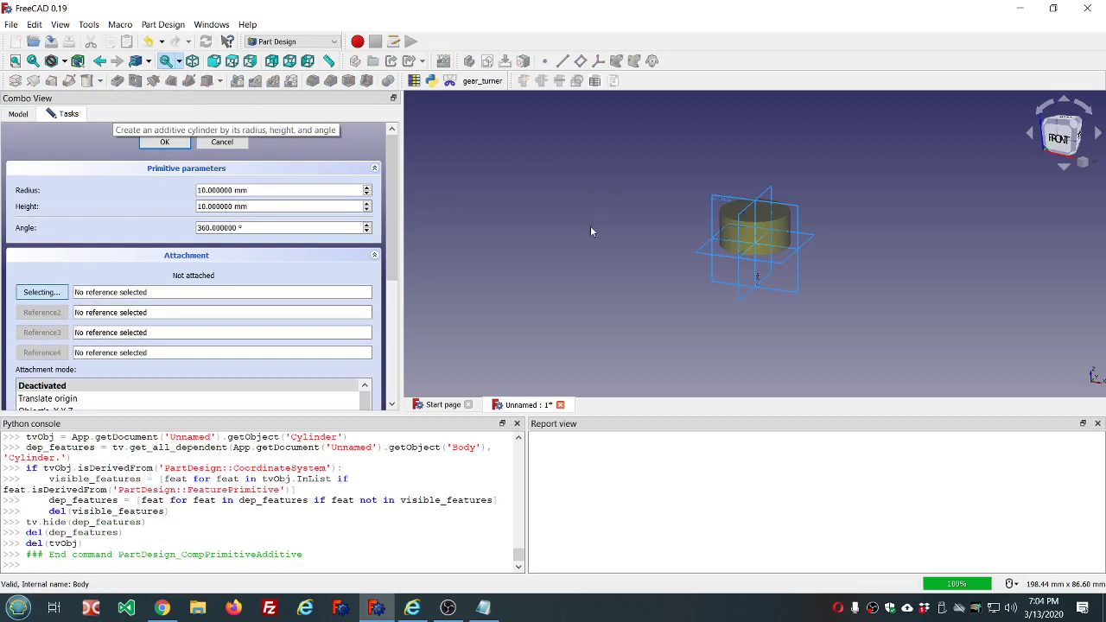
scroll(827, 216, "up", 2)
scroll(826, 216, "up", 2)
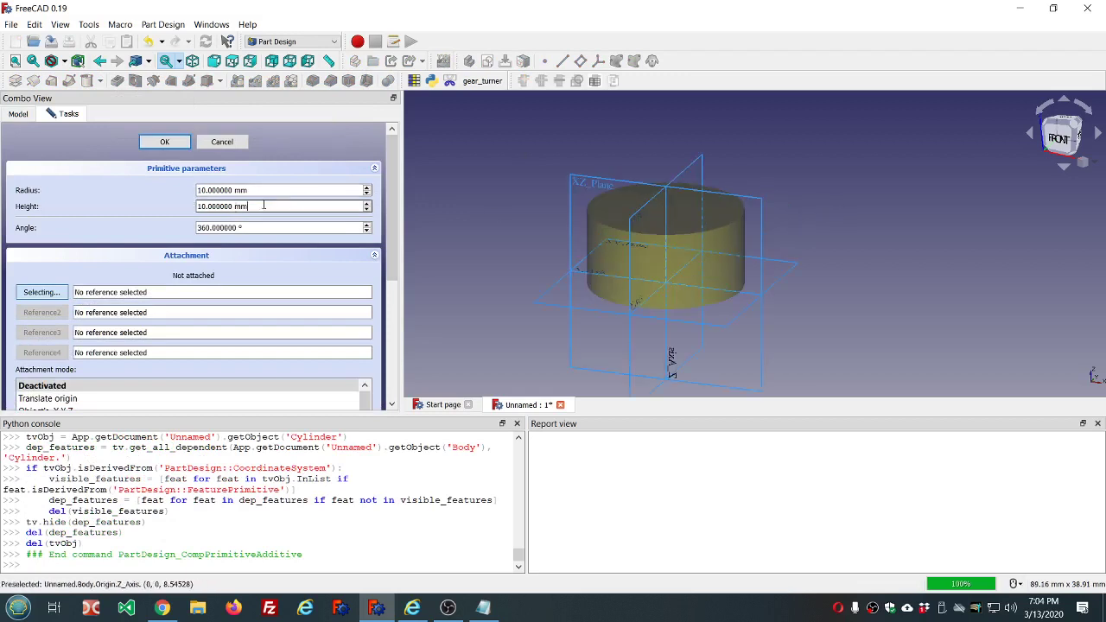
left_click_drag(265, 206, 135, 207)
type("15")
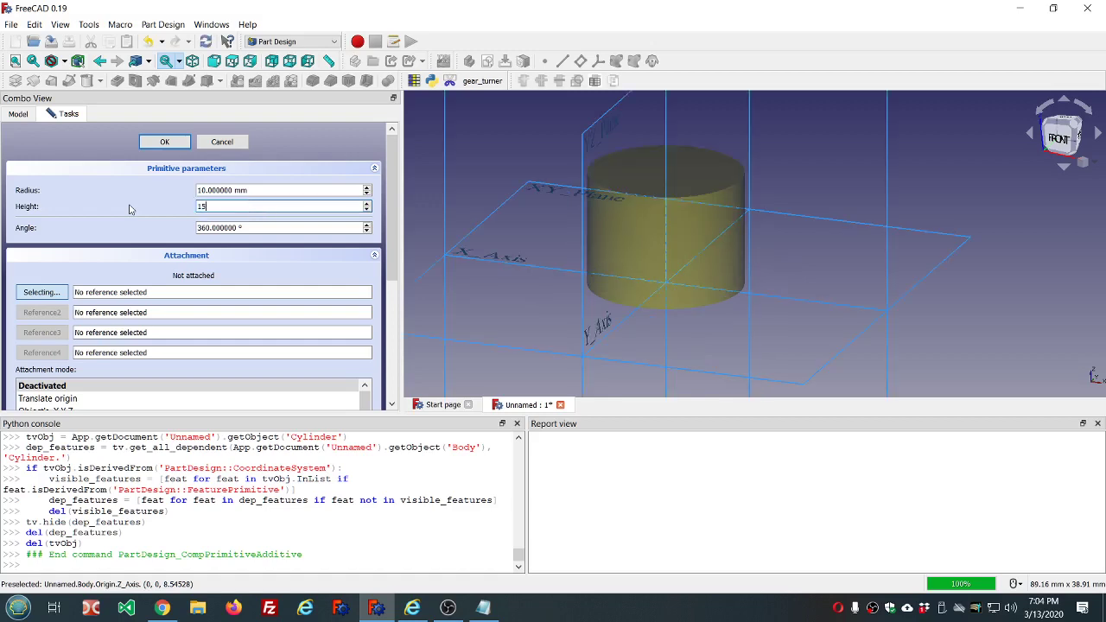
left_click(166, 142)
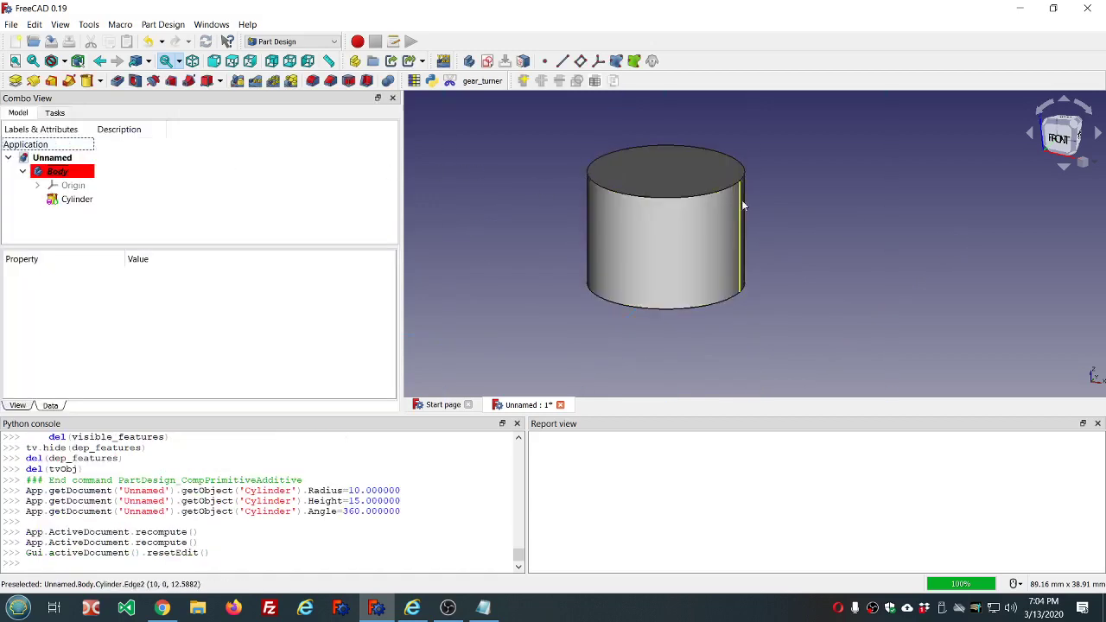
mouse_move(787, 217)
middle_mouse_down()
mouse_move(784, 182)
mouse_move(792, 227)
mouse_move(801, 206)
middle_mouse_up()
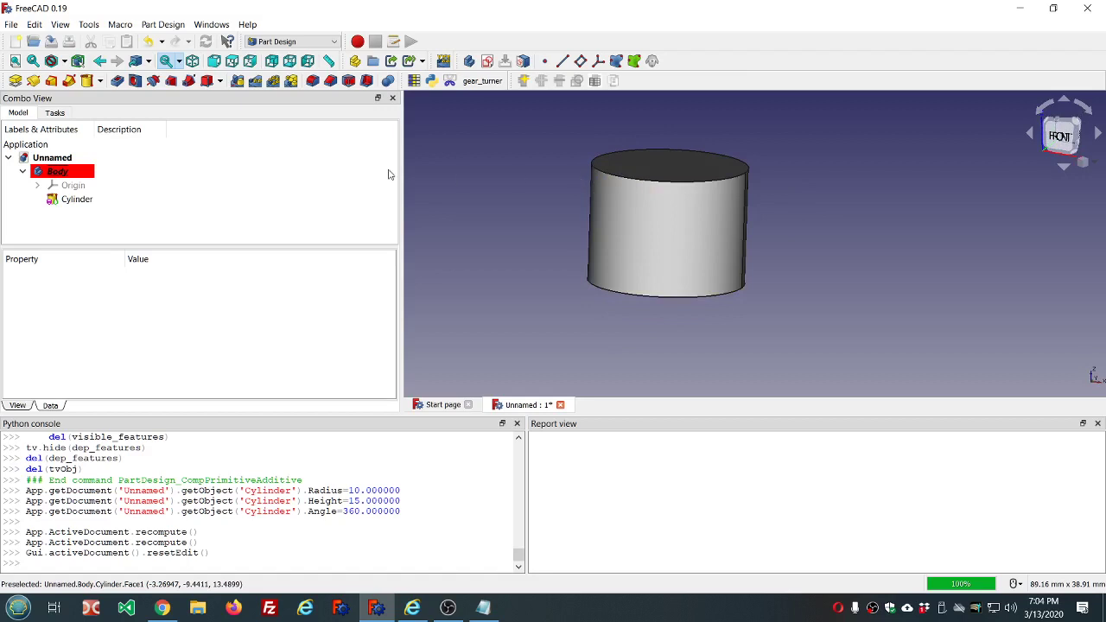
Step: Switch to the DynamicData workbench, create the dd object and begin adding a property
left_click(283, 43)
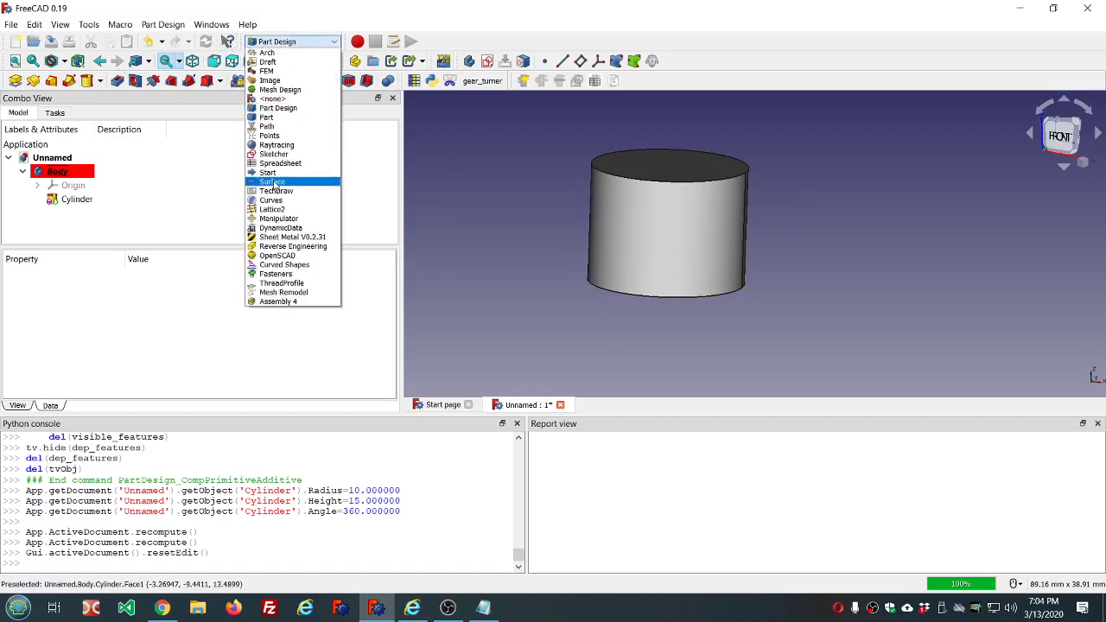
left_click(281, 227)
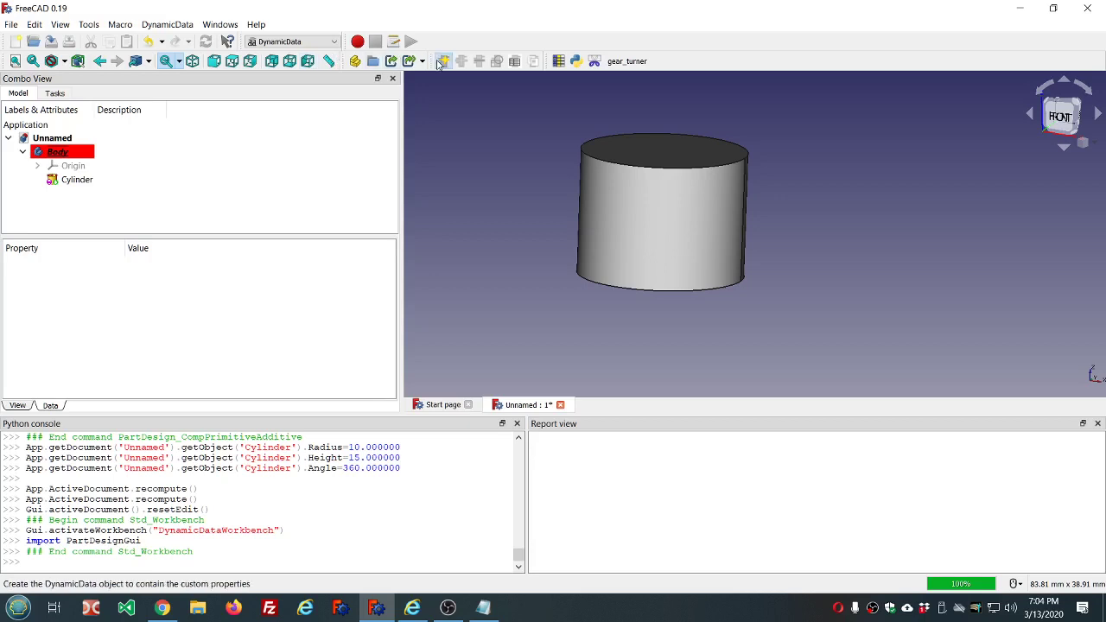
left_click(354, 60)
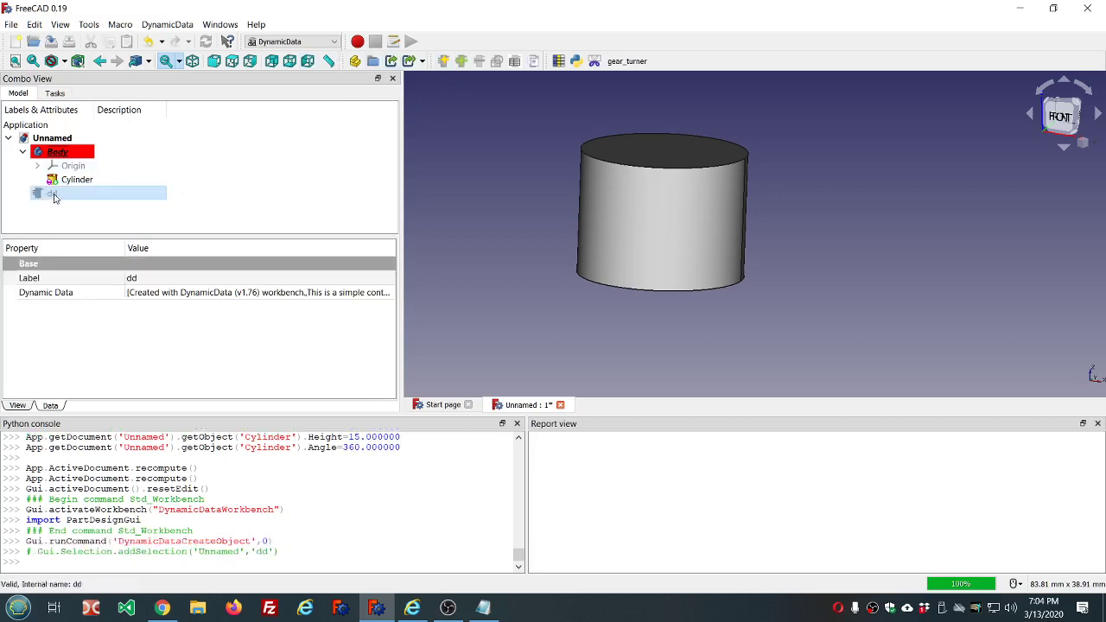
left_click(462, 61)
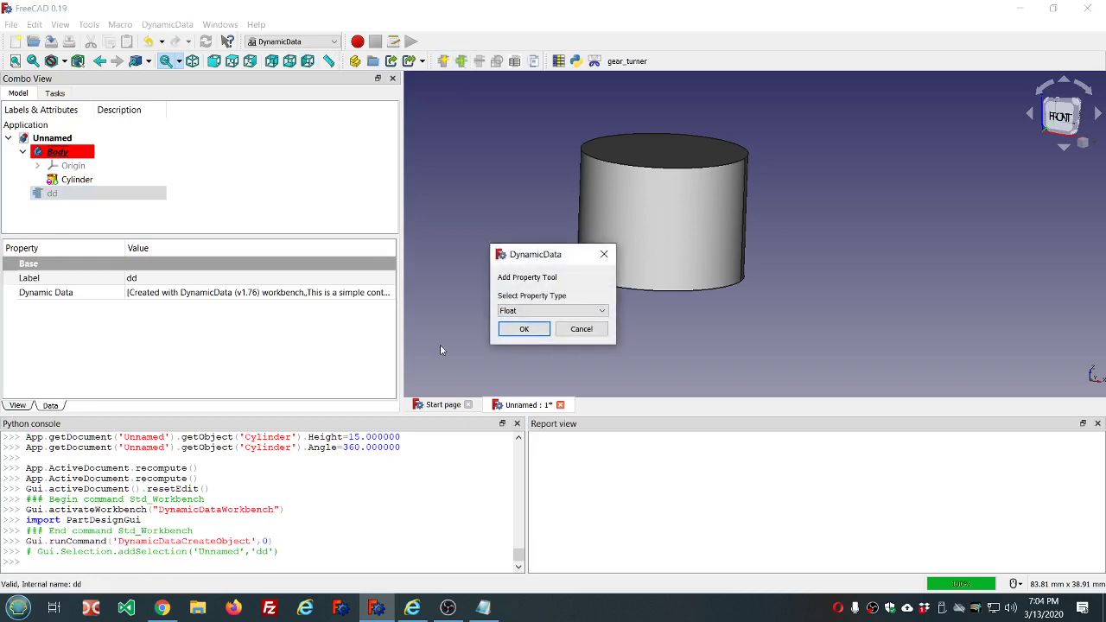
Step: Add a Length property 'height' to dd in group 'cup_dimensions' with tooltip 'calculate_height'
left_click(602, 315)
left_click(553, 329)
left_click(527, 330)
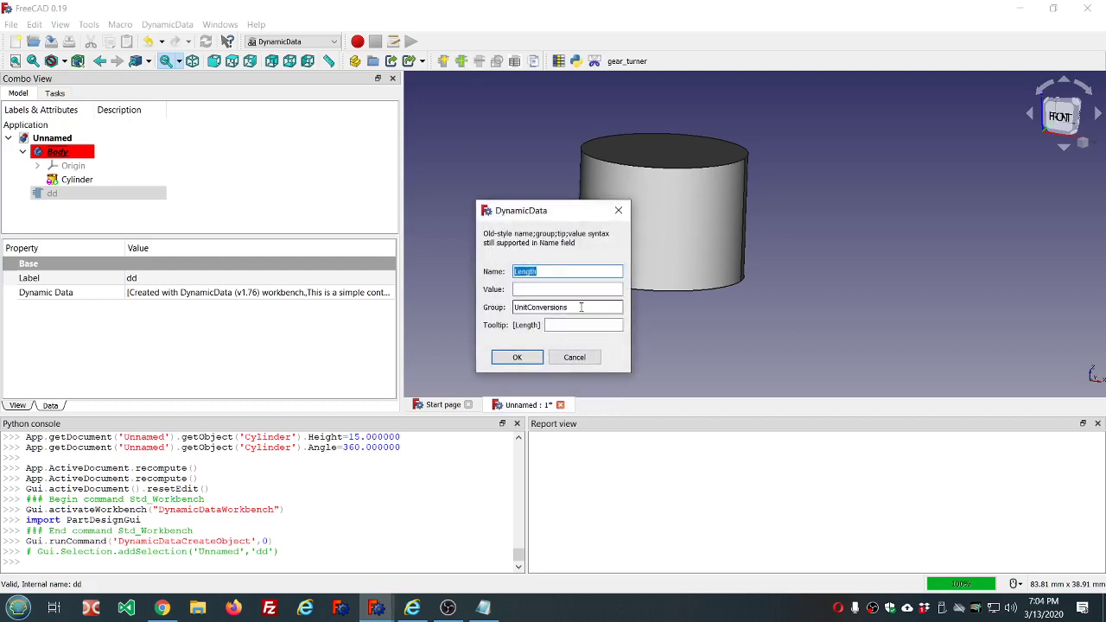
left_click(552, 290)
left_click_drag(561, 273, 513, 272)
type("heigh")
left_click_drag(591, 306, 472, 309)
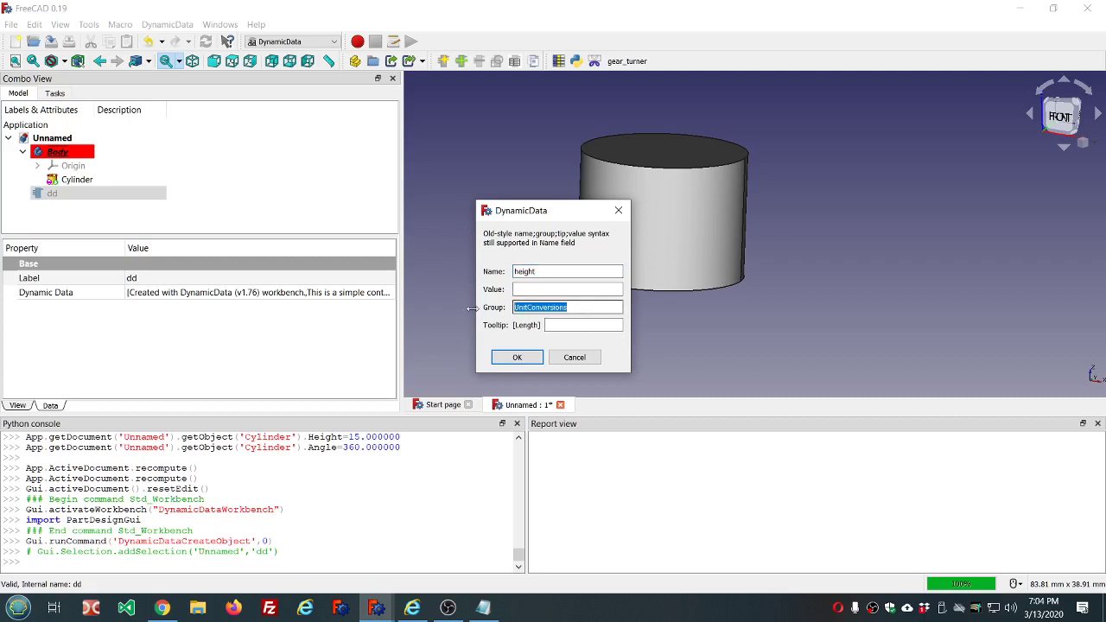
type("cup")
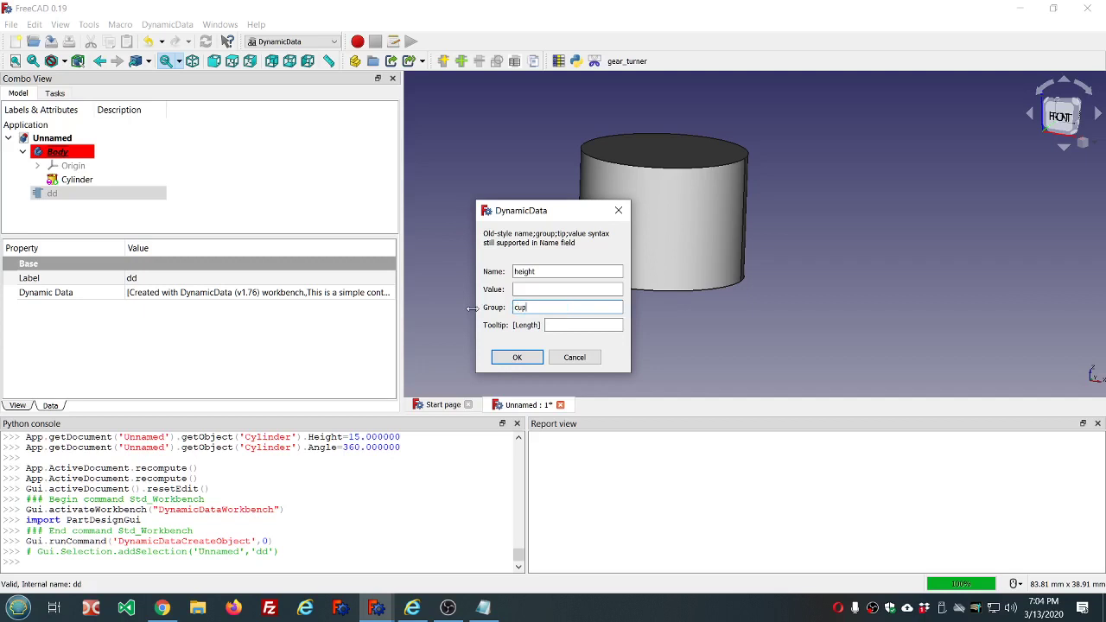
type("_dimensions")
left_click(551, 325)
type("ca")
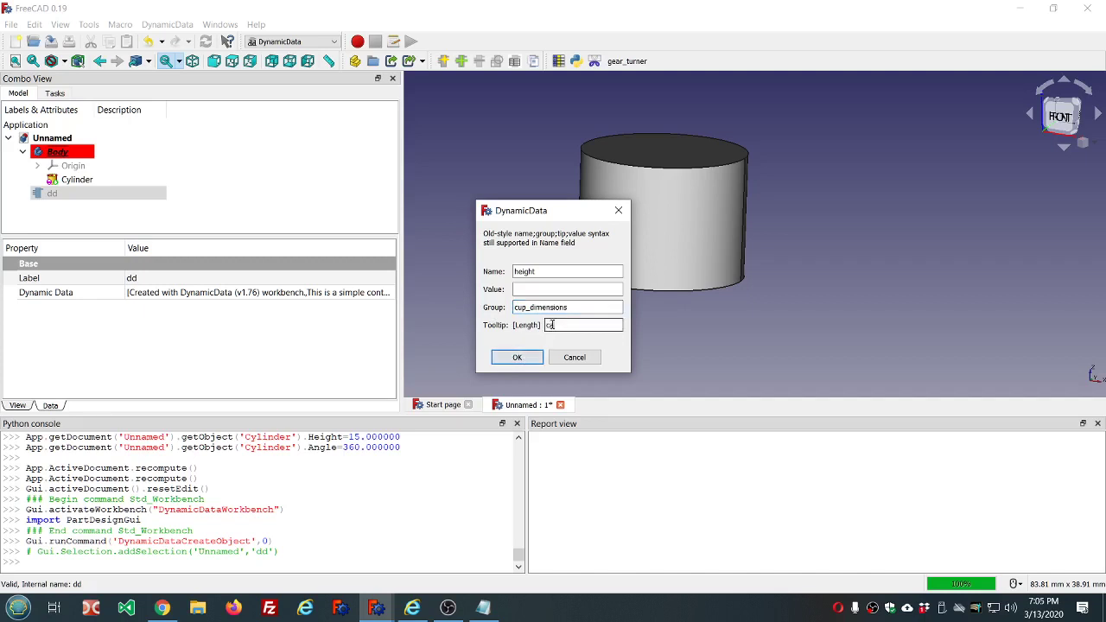
type("lculate_height")
key("Return")
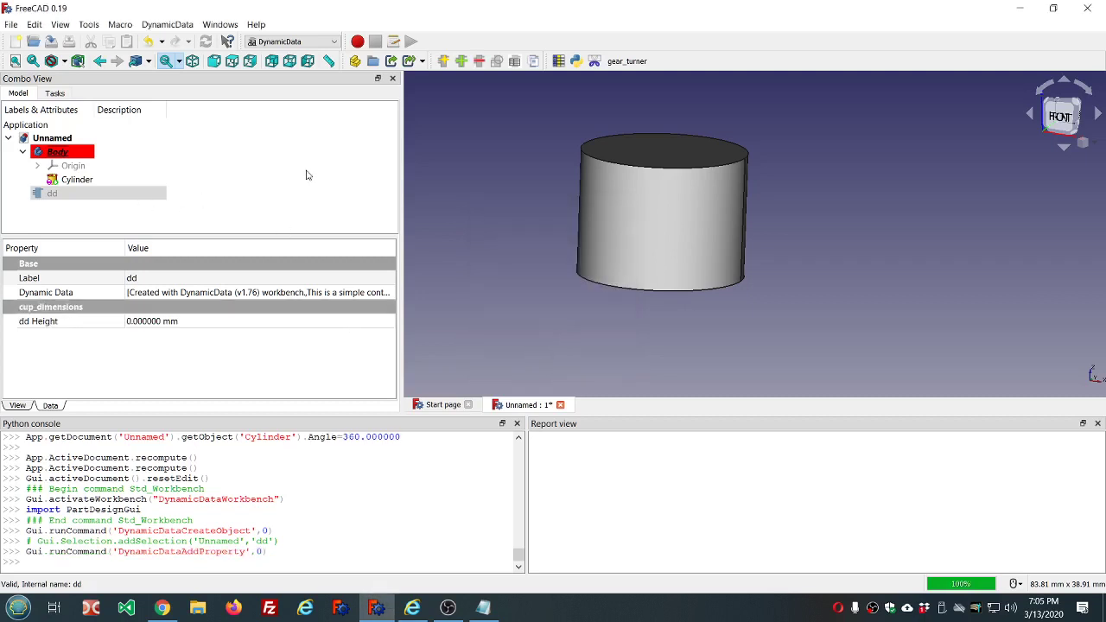
Step: Add a Length property 'radius' to dd with tooltip 'calculated_radius'
left_click(460, 61)
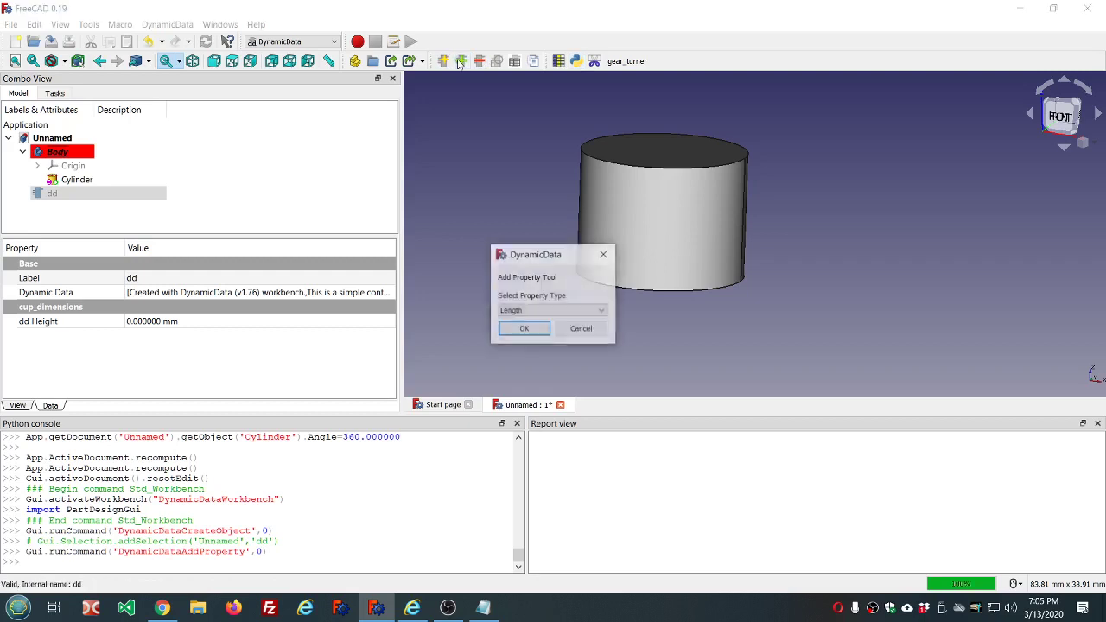
left_click(524, 329)
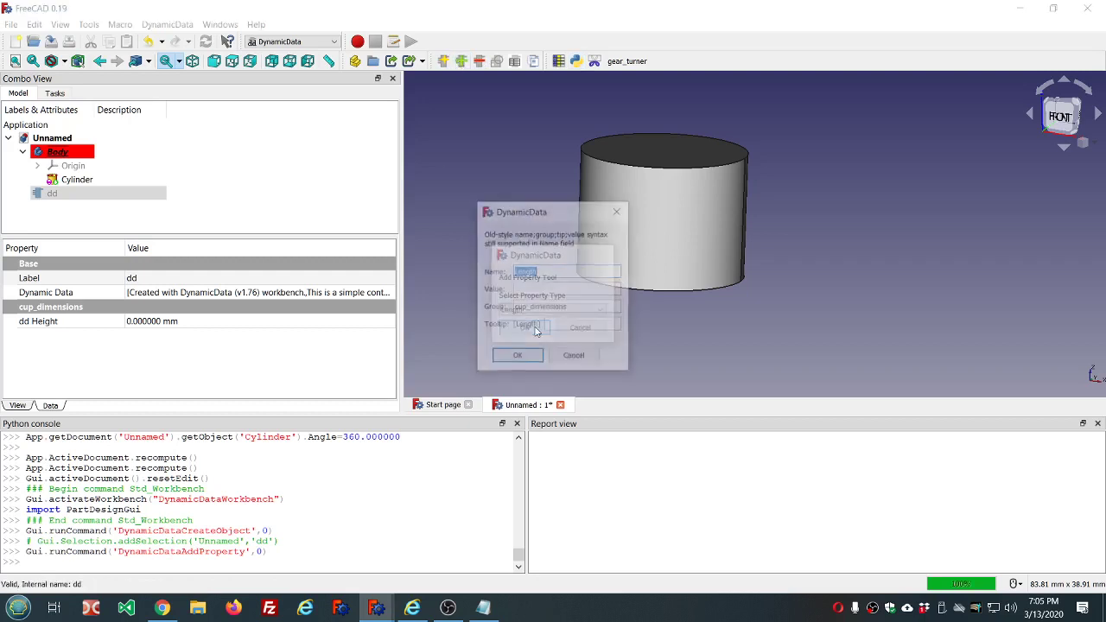
type("r")
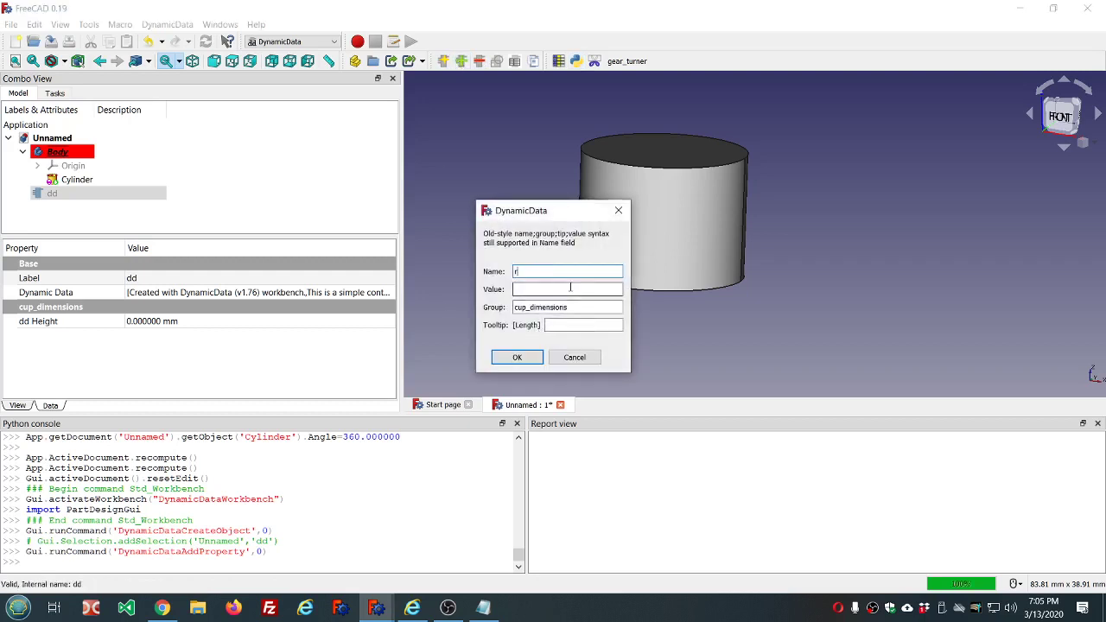
type("adius")
left_click(573, 325)
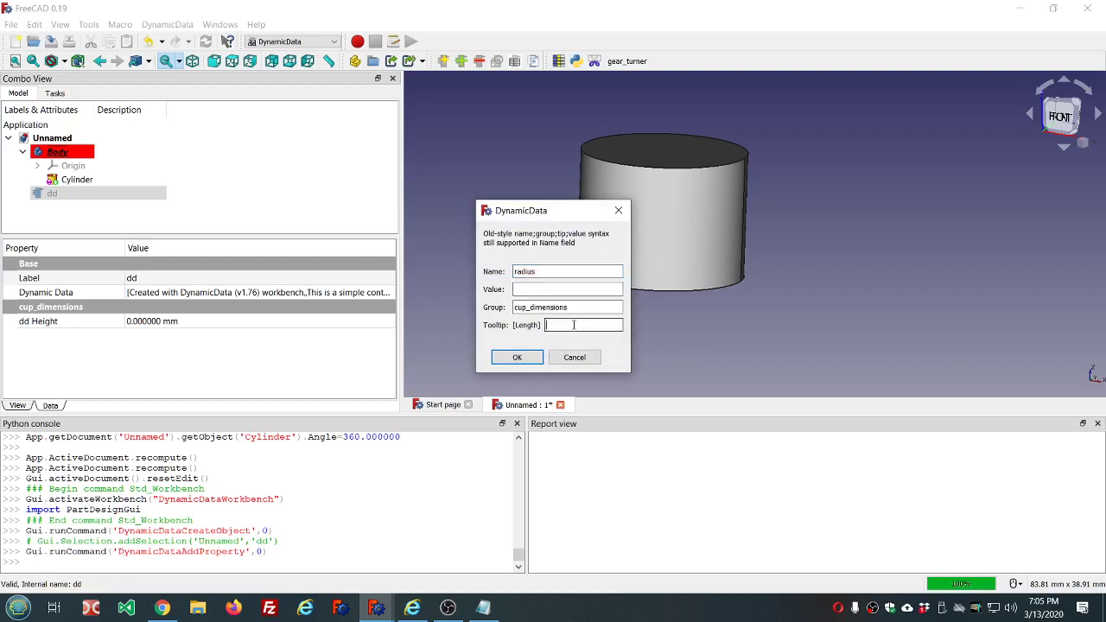
type("calculated_radius")
left_click(515, 357)
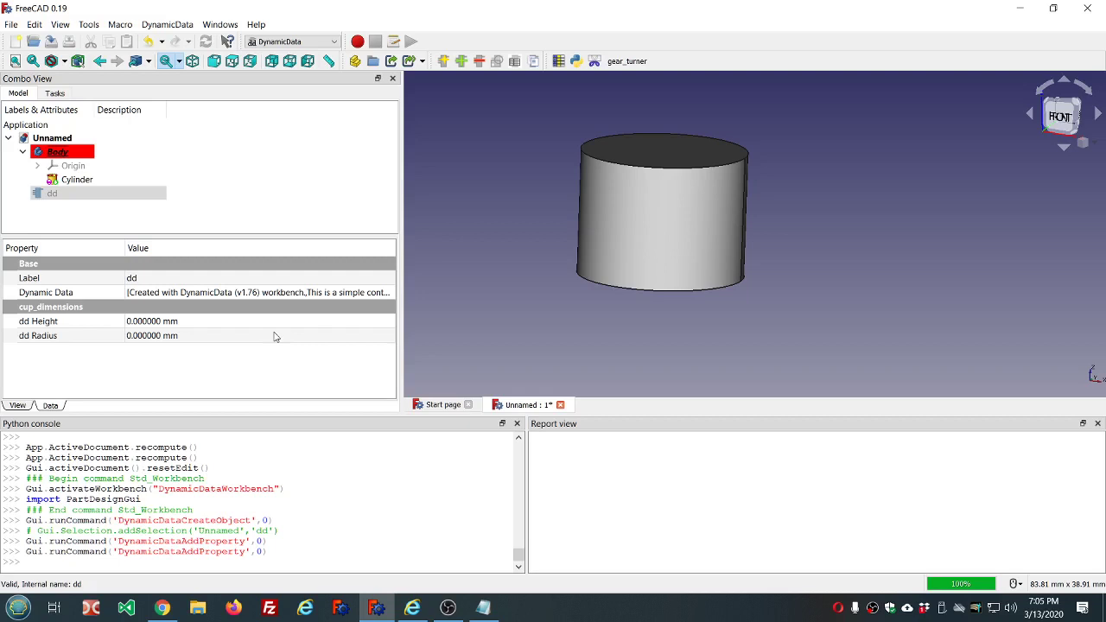
mouse_move(275, 337)
left_click(286, 206)
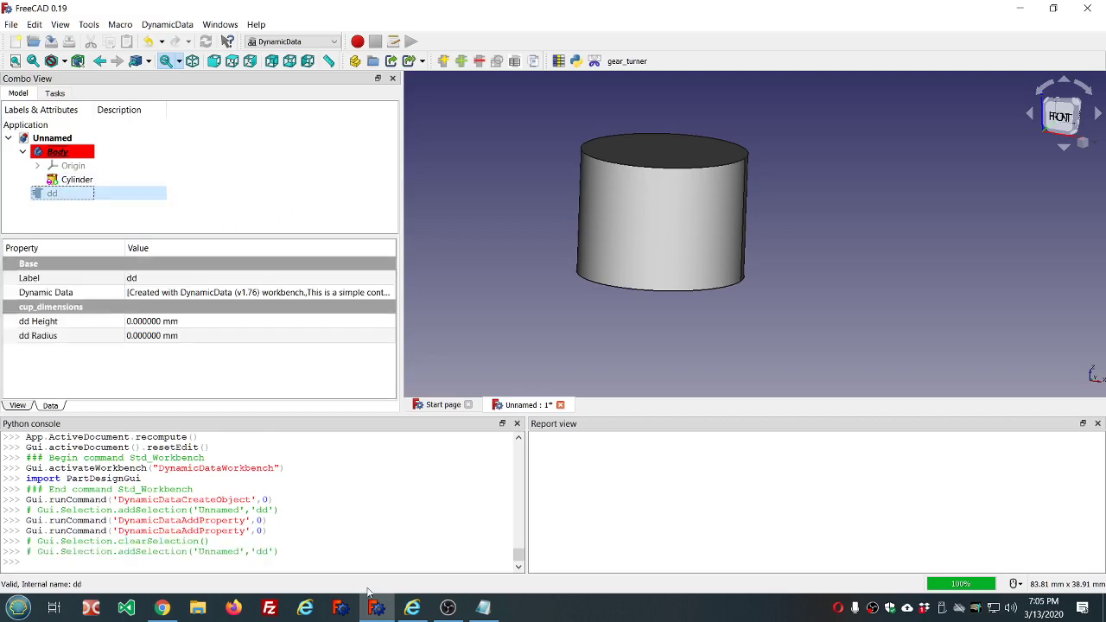
Step: Add a Float property 'desired_volume' to dd with tooltip 'desired volume of cup in liters'
left_click(483, 607)
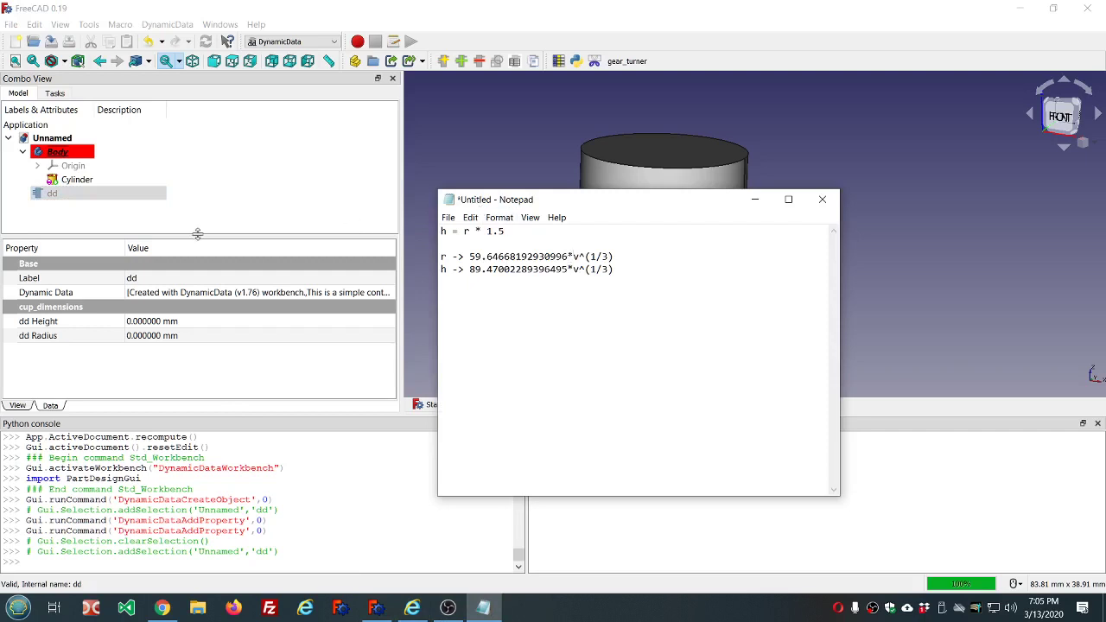
left_click(231, 208)
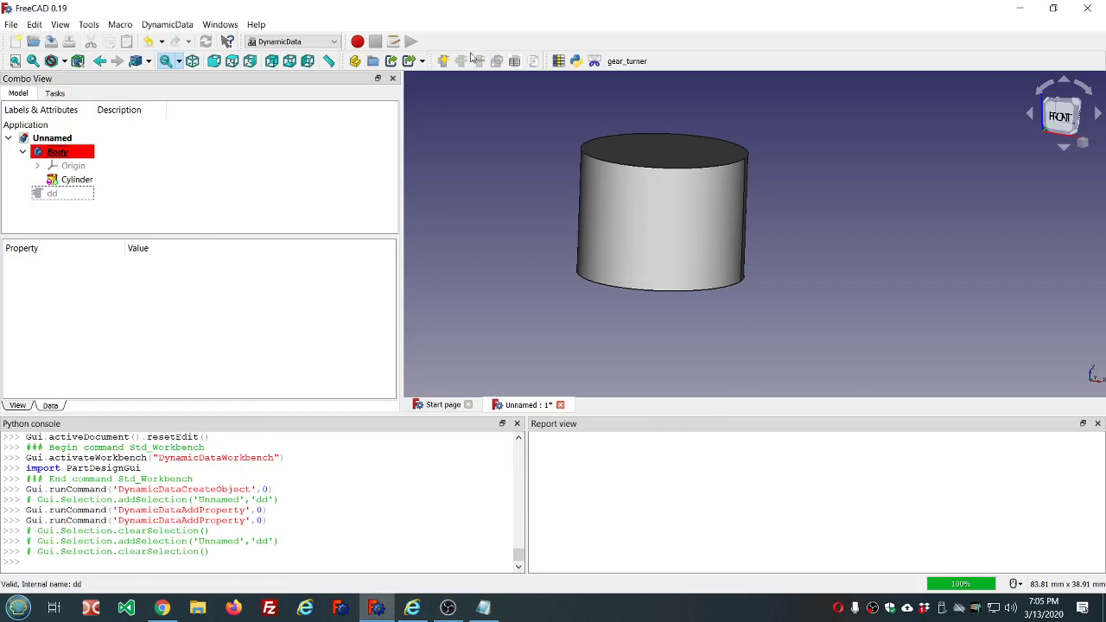
left_click(42, 192)
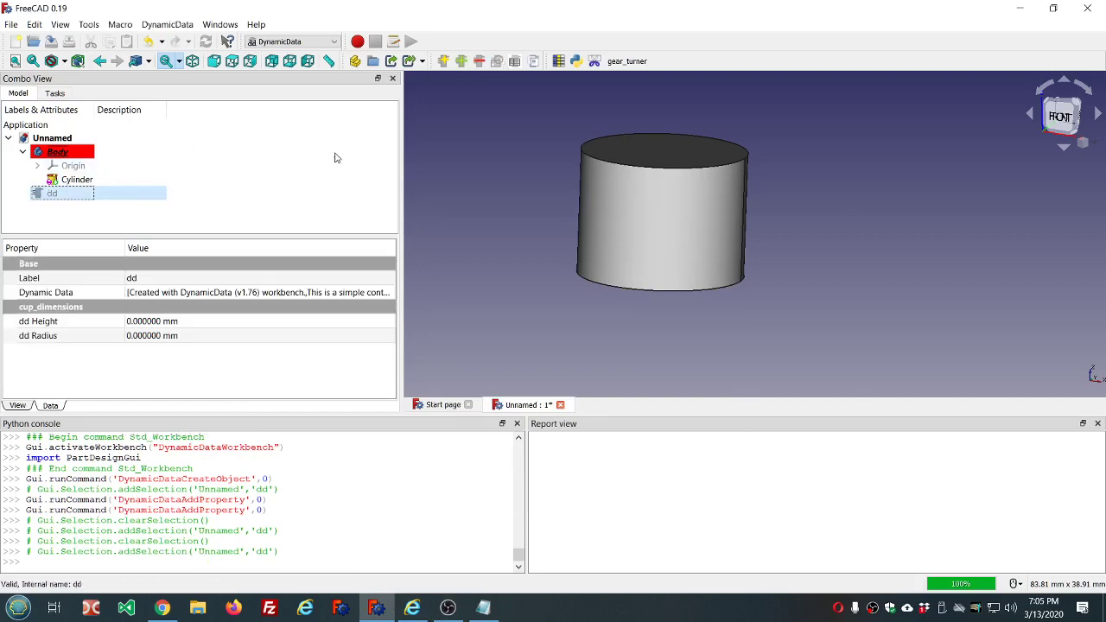
left_click(461, 61)
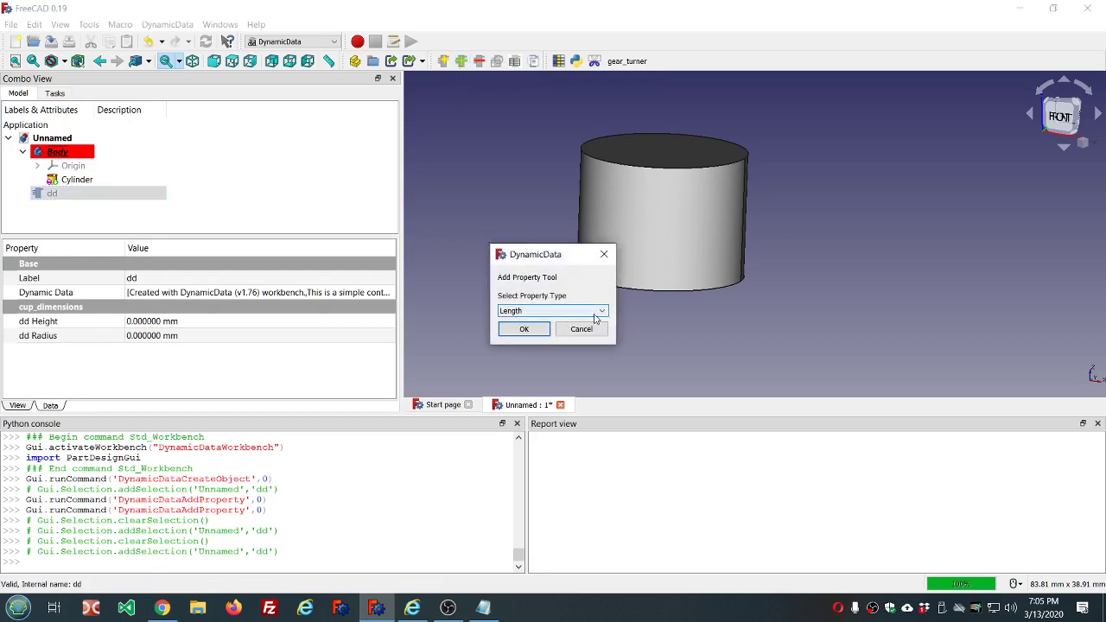
key("Tab")
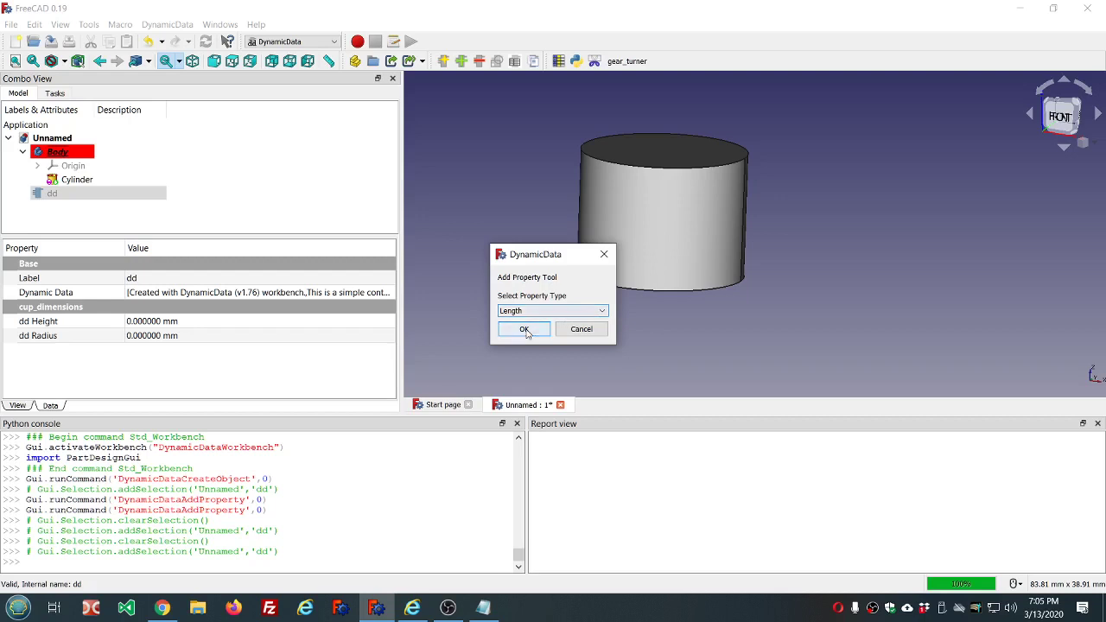
left_click(591, 312)
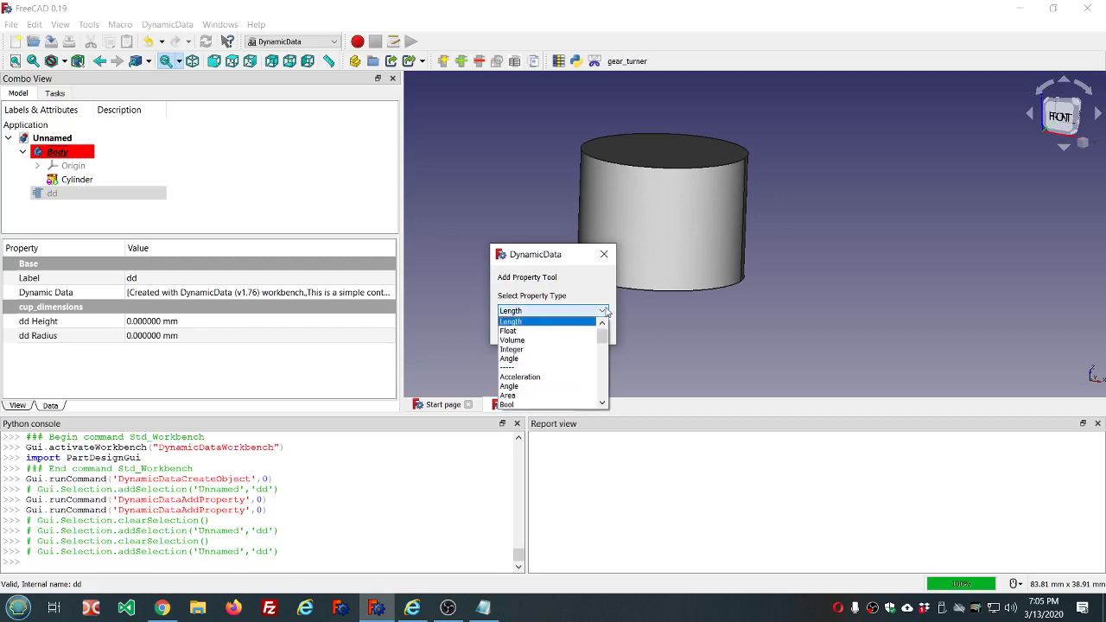
left_click(545, 332)
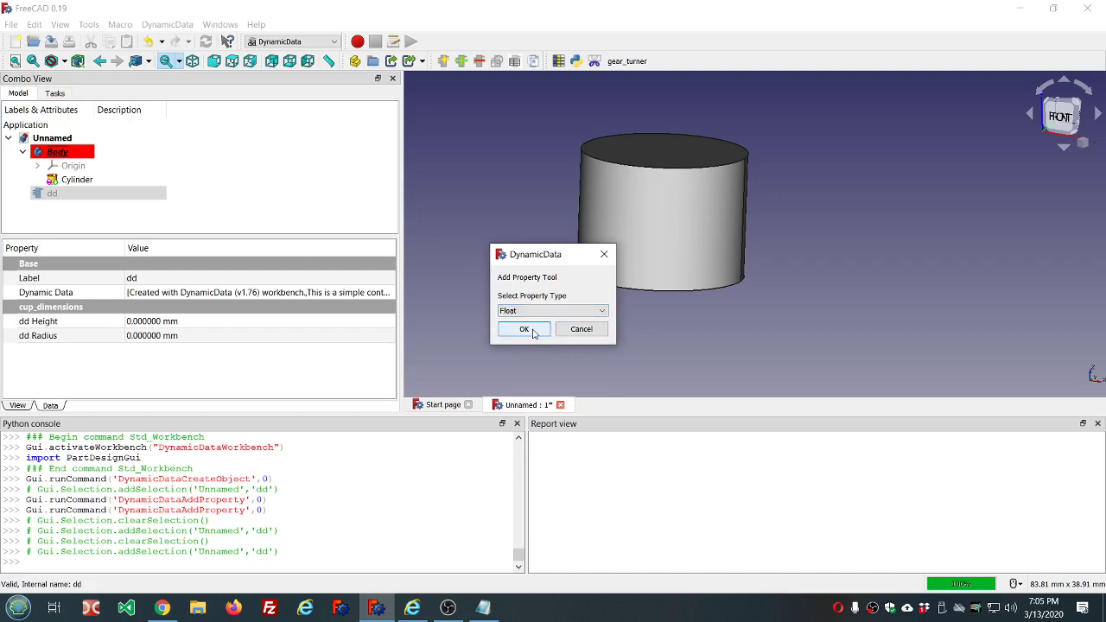
left_click(523, 329)
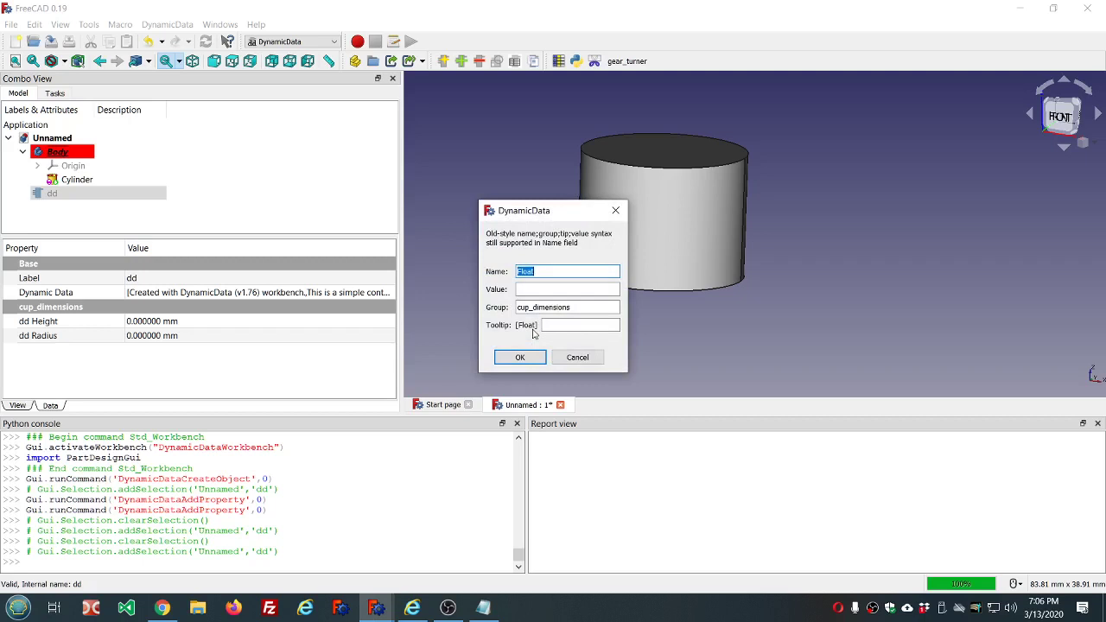
type("desired_volume")
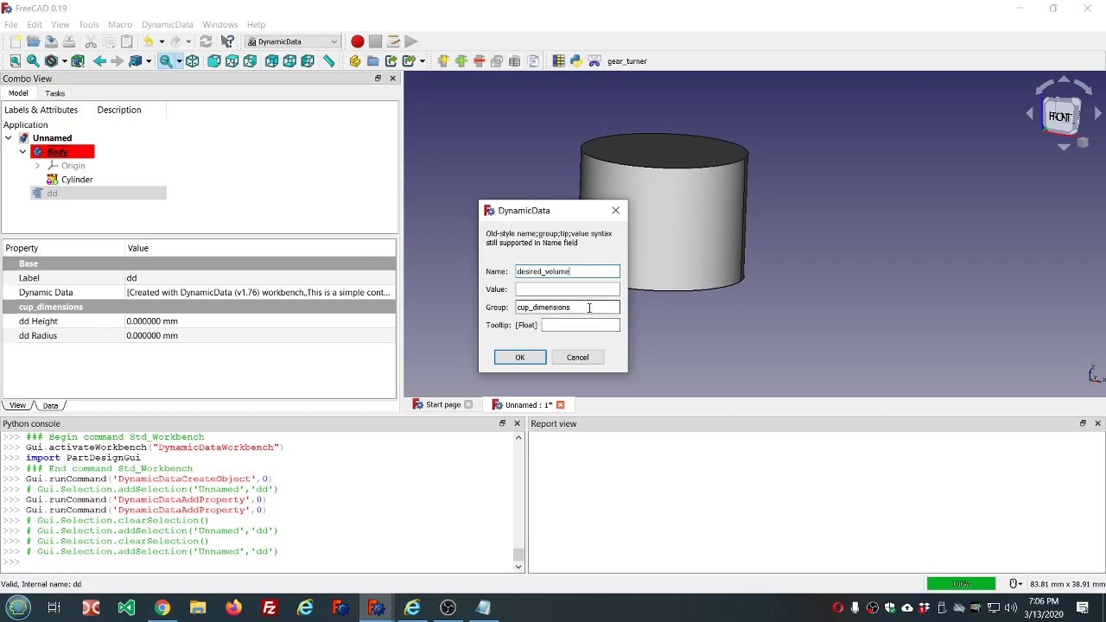
left_click(563, 325)
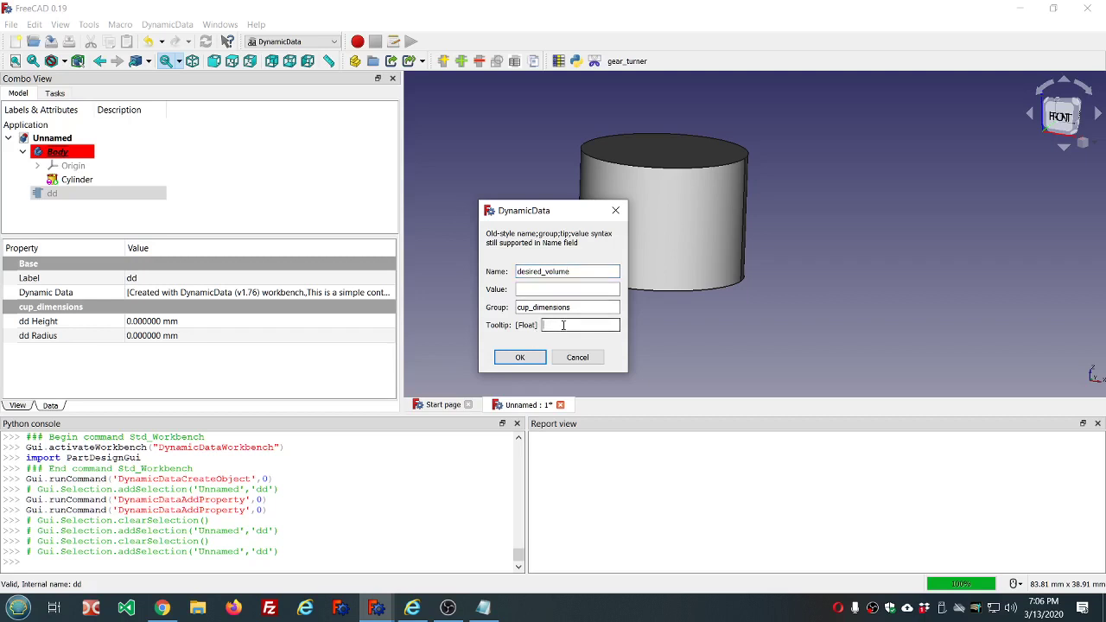
type("desired volume")
type(" of ")
type("cup in liters")
key("Return")
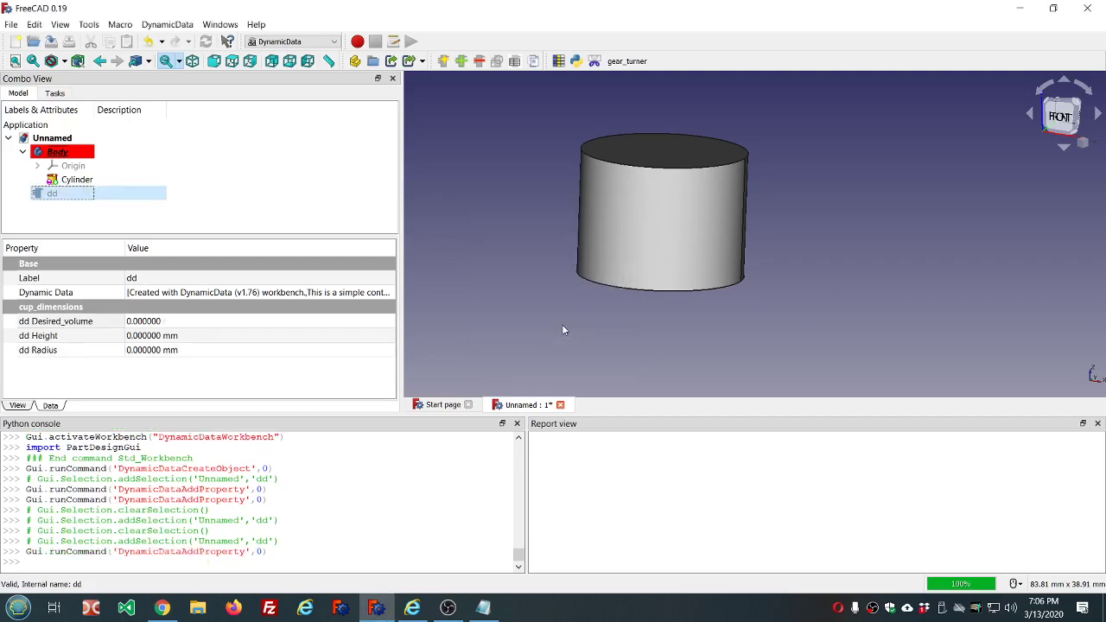
Step: Set dd's Desired_volume value to 1
left_click(138, 371)
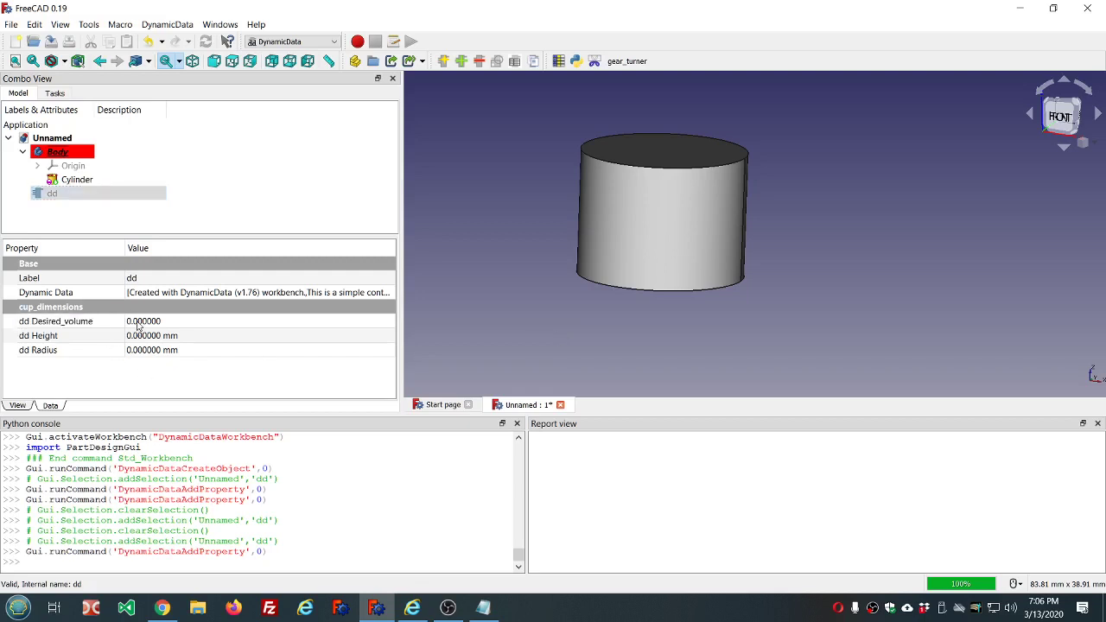
mouse_move(139, 325)
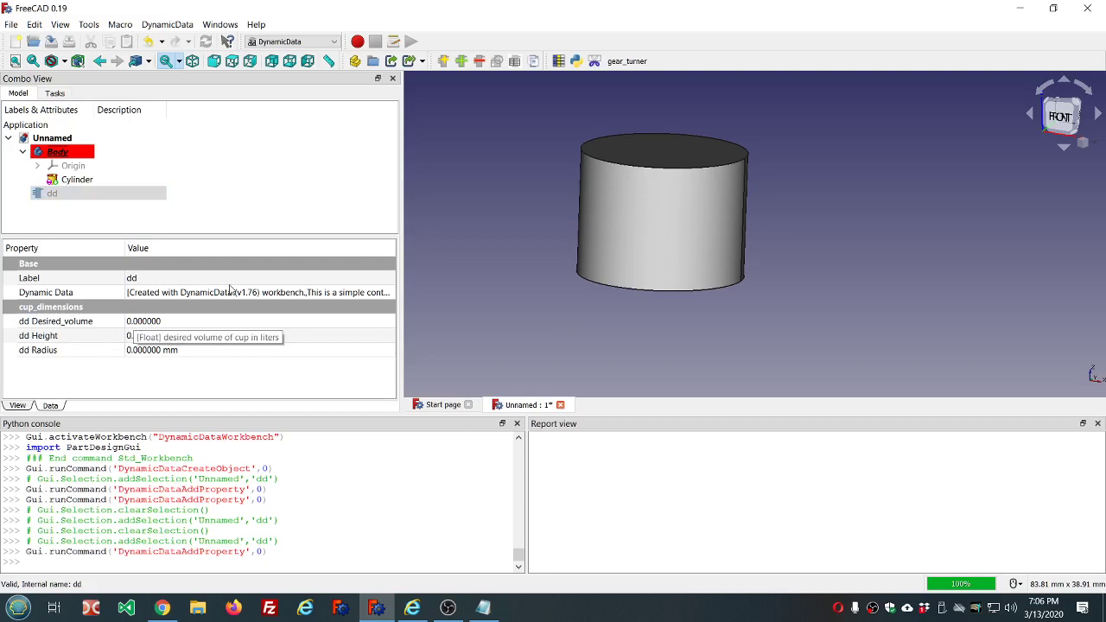
left_click(196, 320)
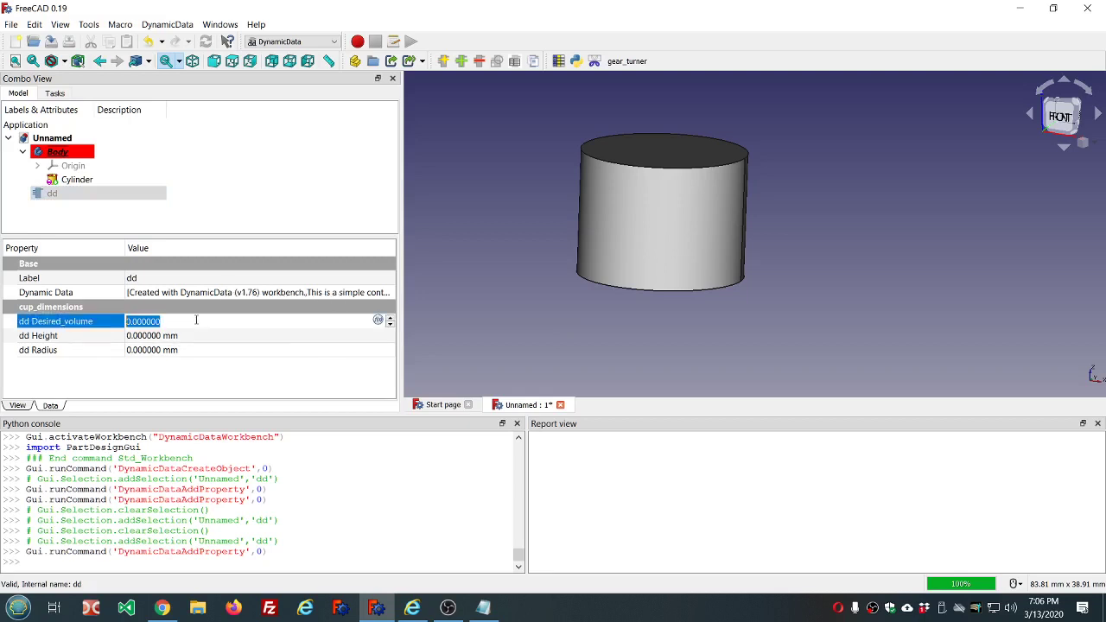
scroll(196, 321, "up", 1)
left_click(303, 161)
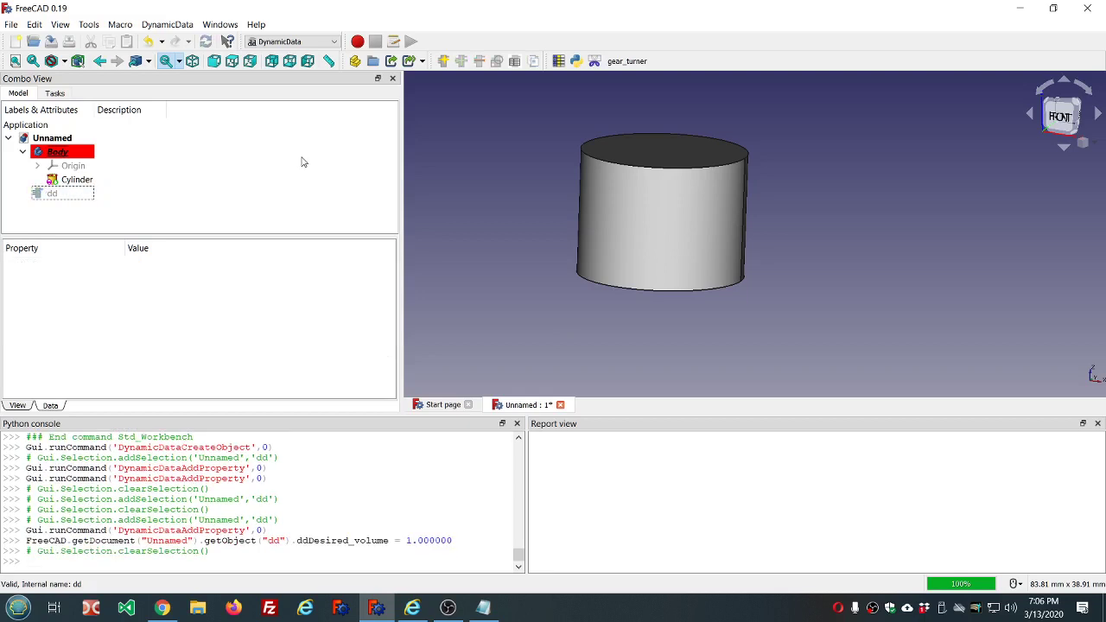
left_click(58, 195)
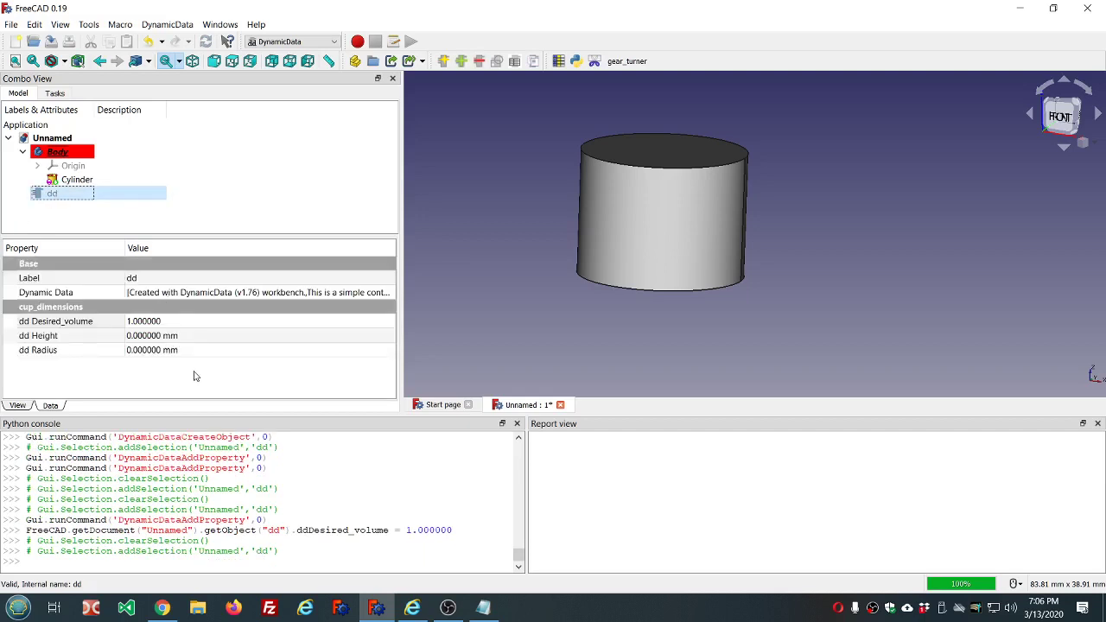
Step: Drive dd Height with 89.47002289396495 * ddDesired_volume^(1/3), pasted from the notes
left_click(231, 337)
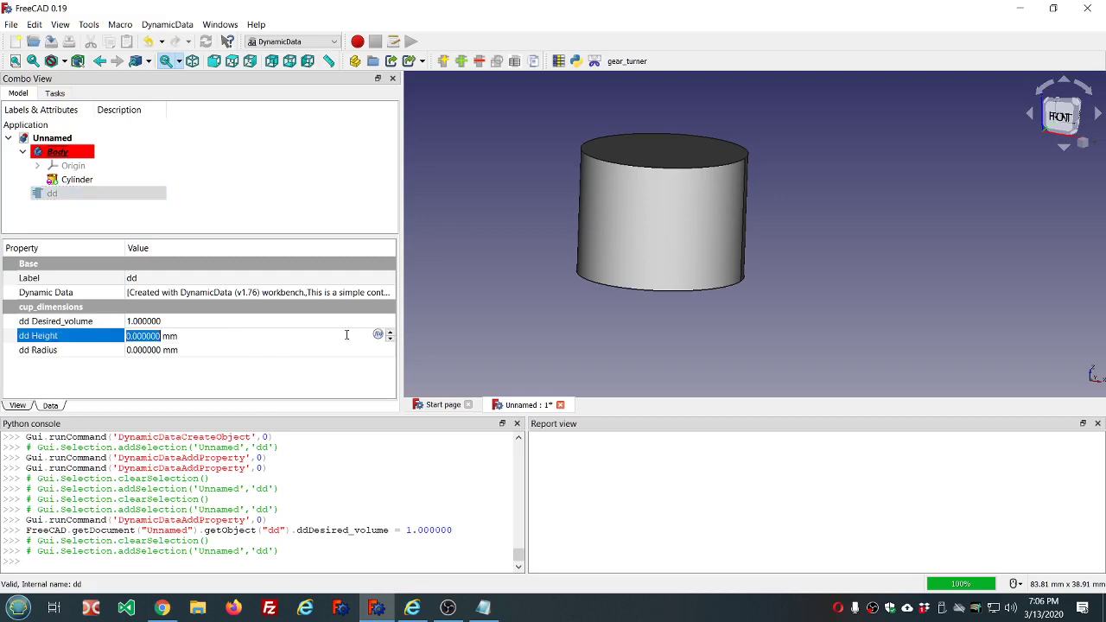
left_click(378, 334)
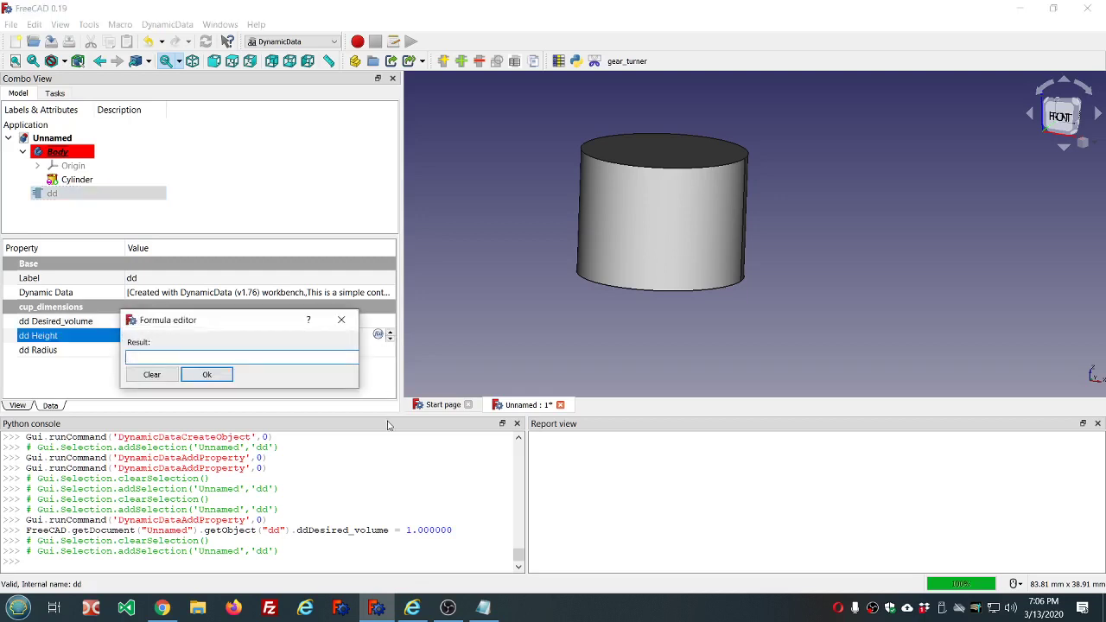
left_click(483, 607)
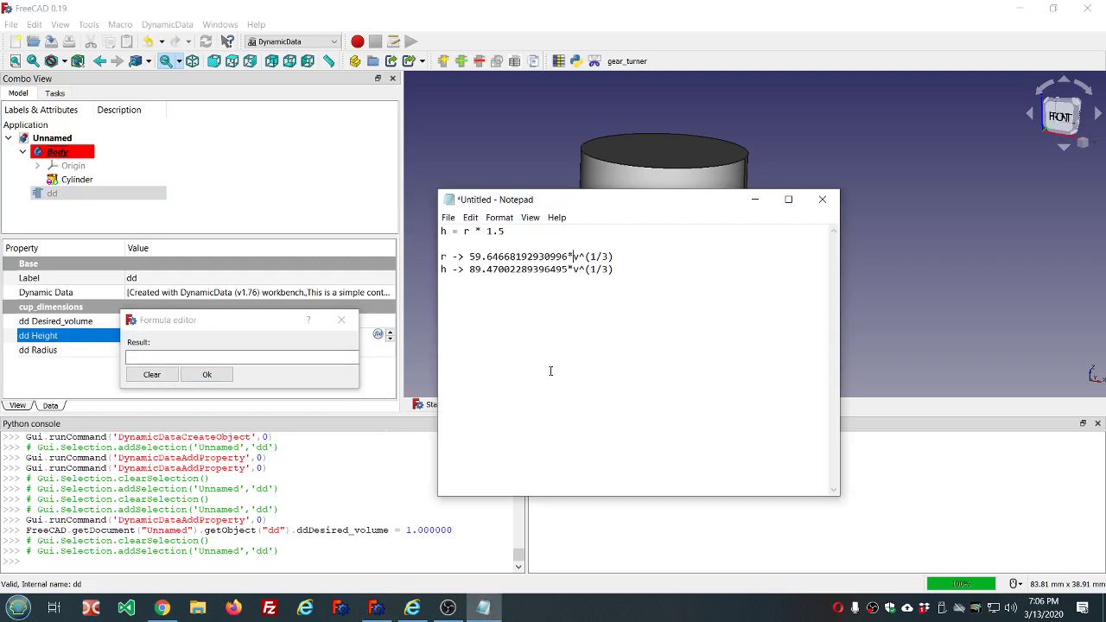
left_click_drag(469, 269, 623, 268)
key("ctrl+c")
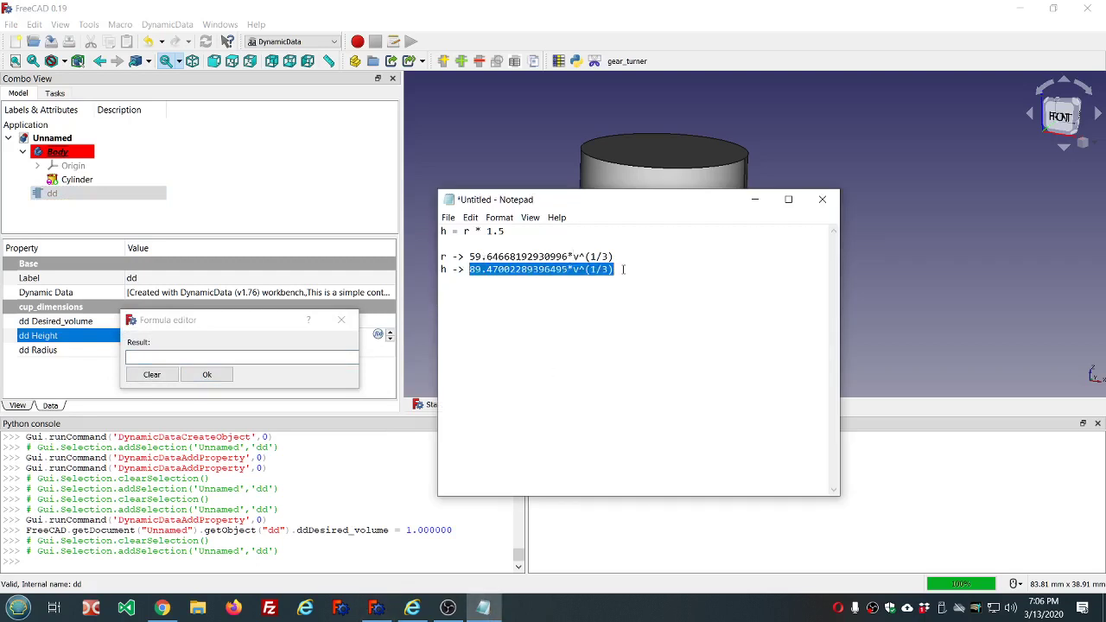
left_click(271, 357)
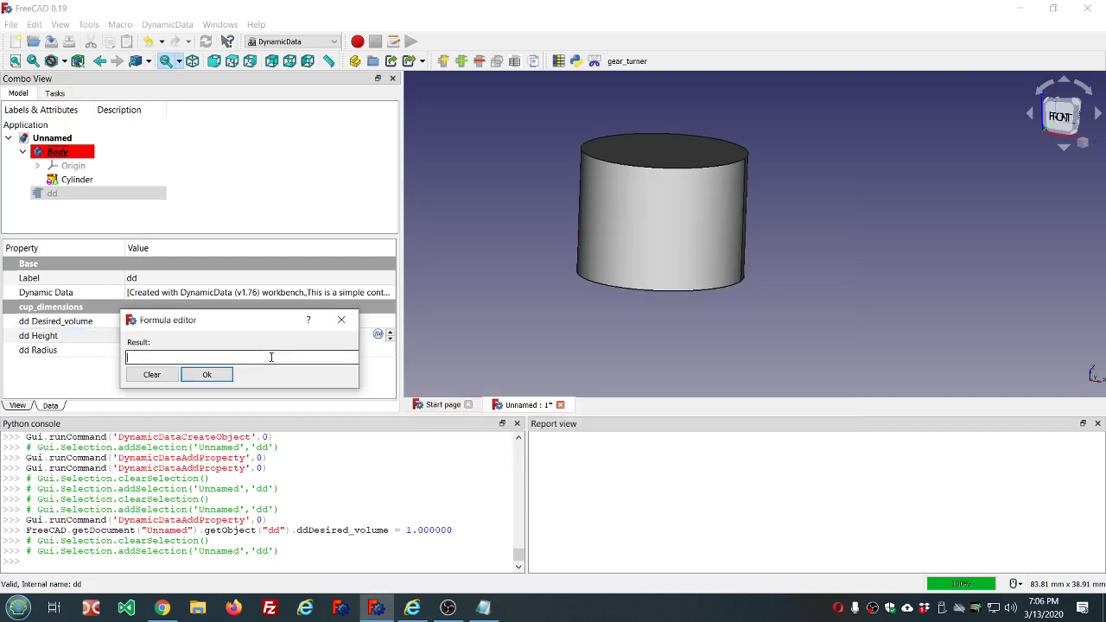
key("ctrl+v")
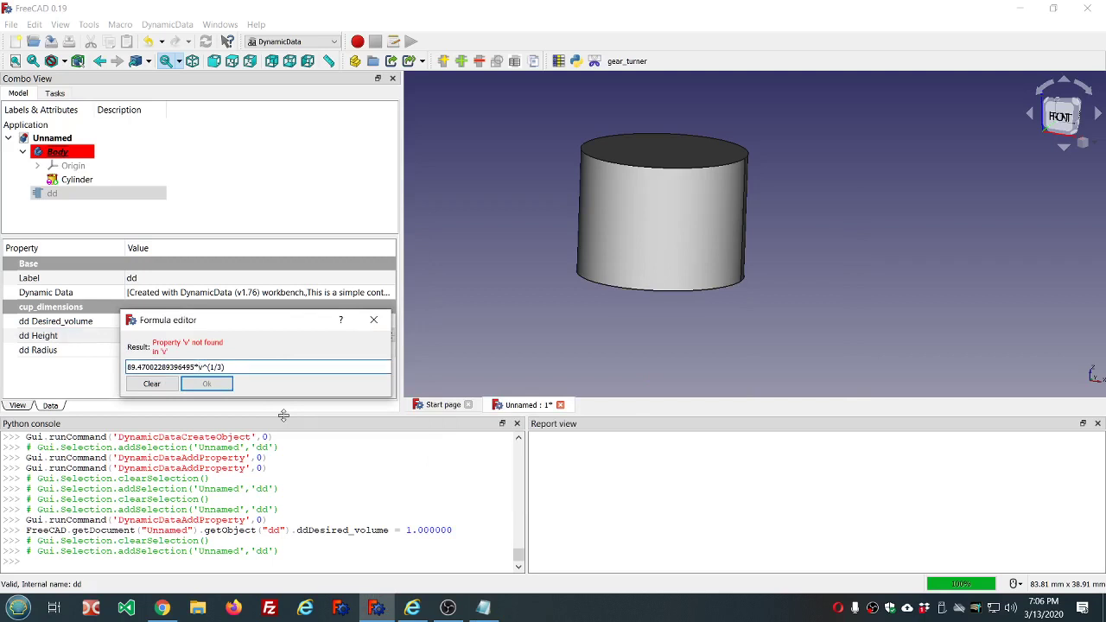
key("Delete")
type("dd.dd")
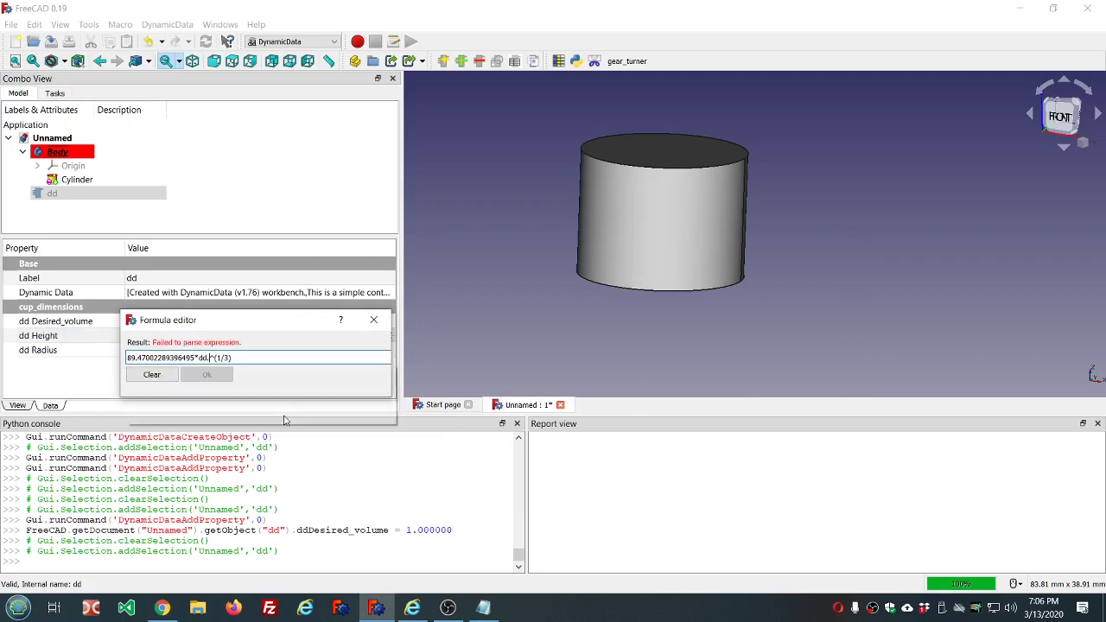
left_click(286, 416)
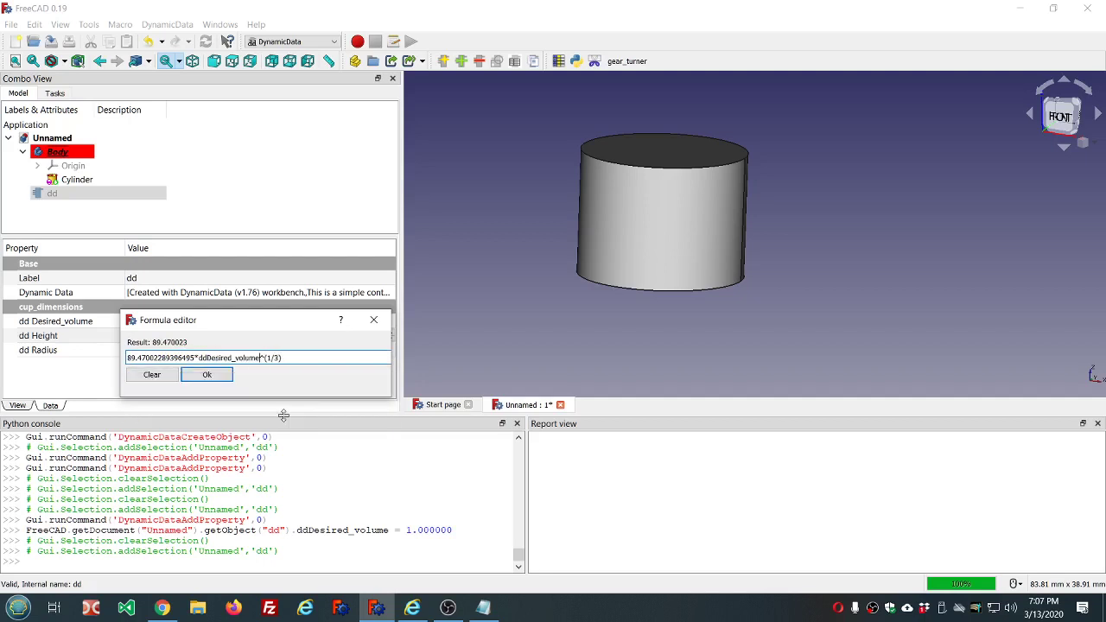
key("Return")
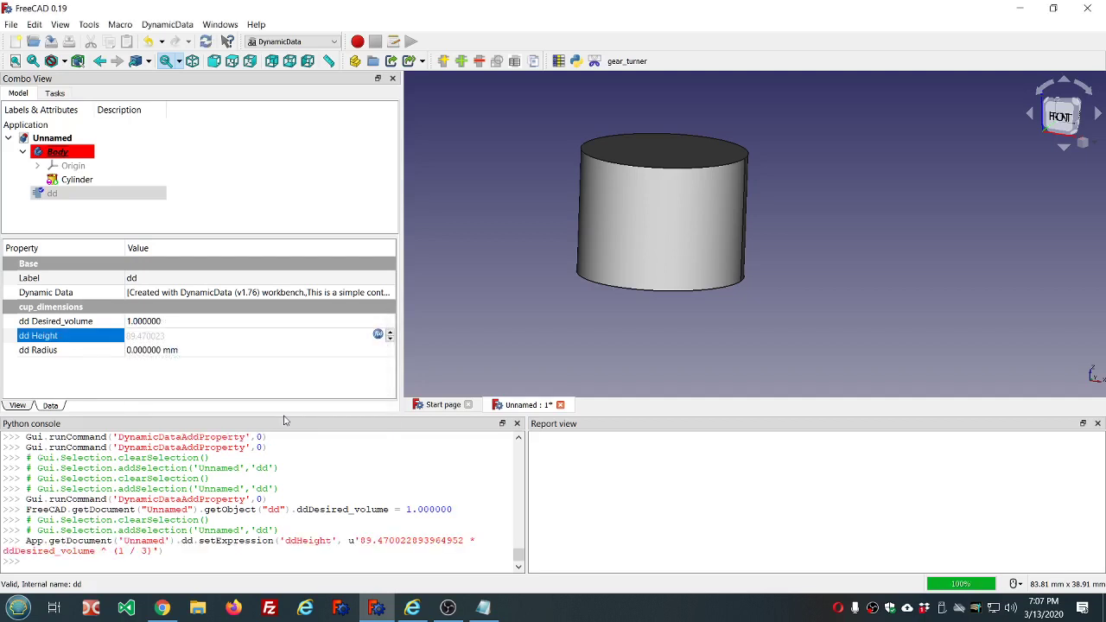
left_click(223, 350)
left_click(378, 350)
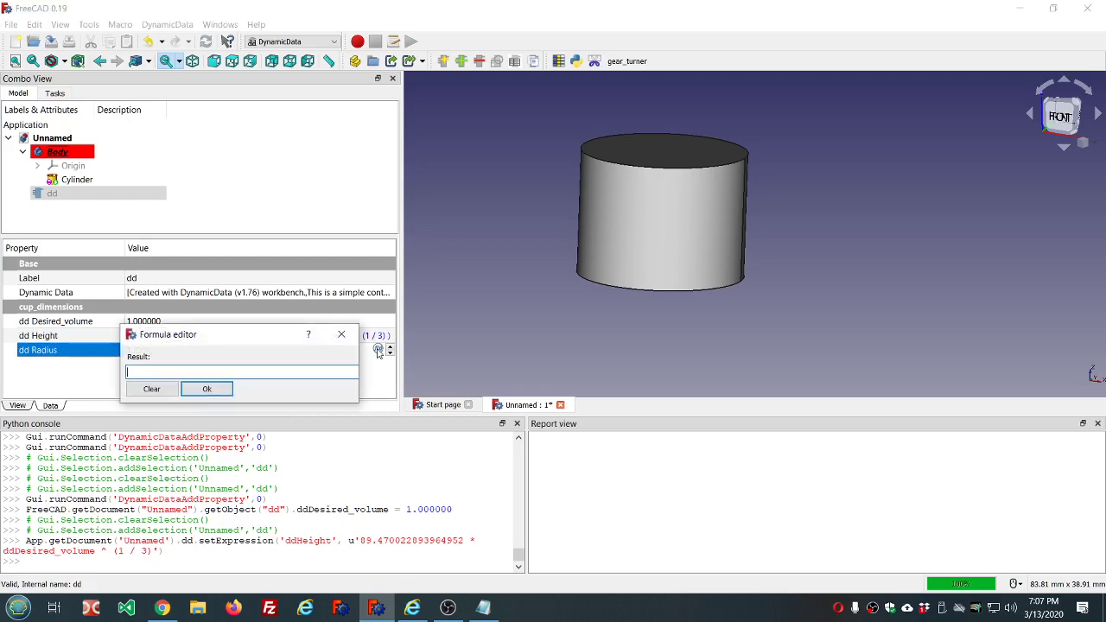
Step: Copy the radius expression 59.646681929309963 * v^(1/3) from the notes
left_click(484, 607)
left_click_drag(469, 257, 614, 256)
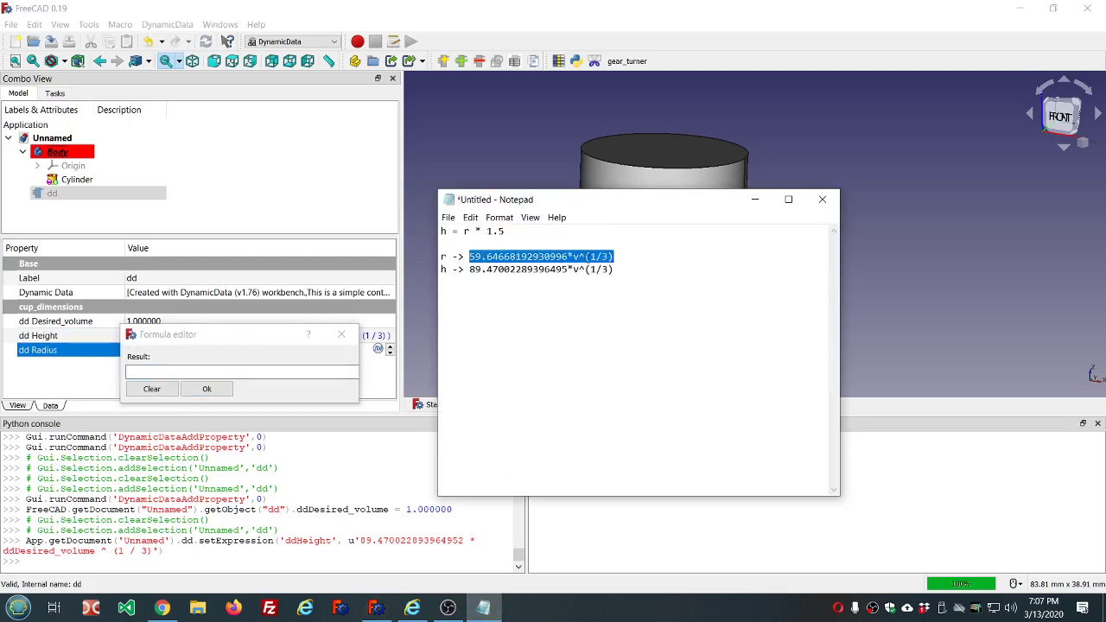
left_click(470, 217)
left_click(490, 264)
Step: Paste it as dd Radius's formula, replacing v with ddDesired_volume
left_click(169, 366)
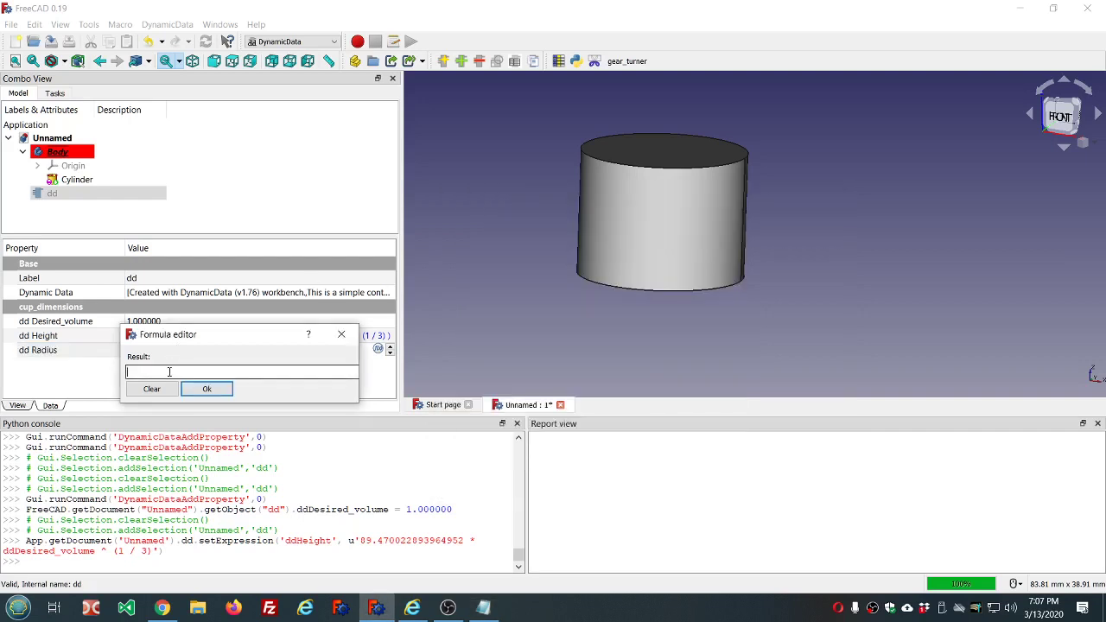
right_click(172, 374)
left_click(199, 440)
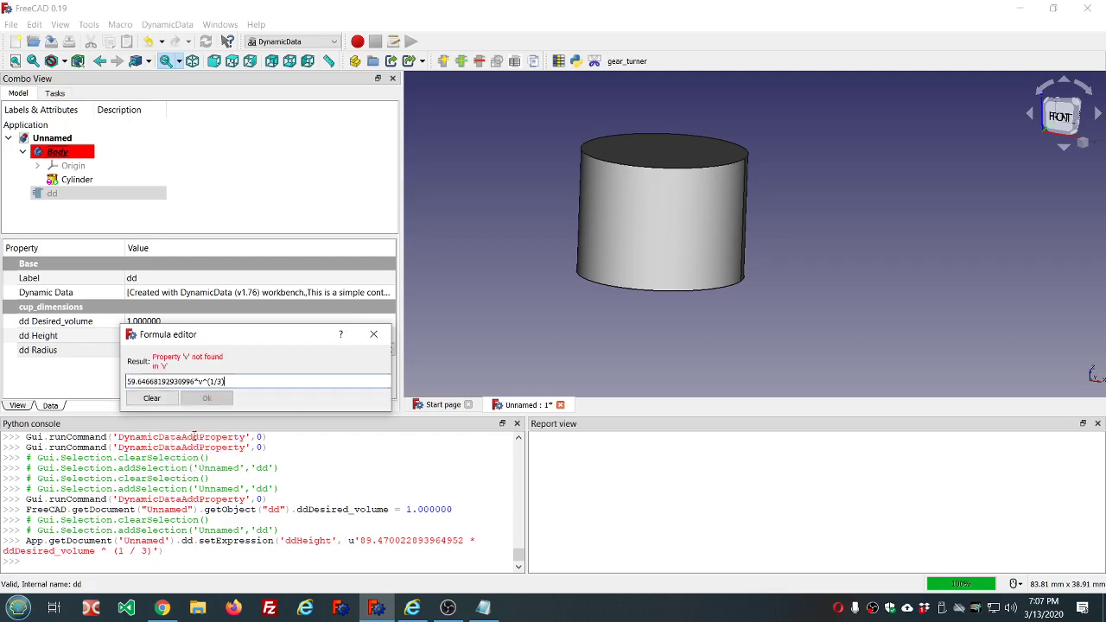
left_click(198, 381)
key("BackSpace")
type("dd.dd")
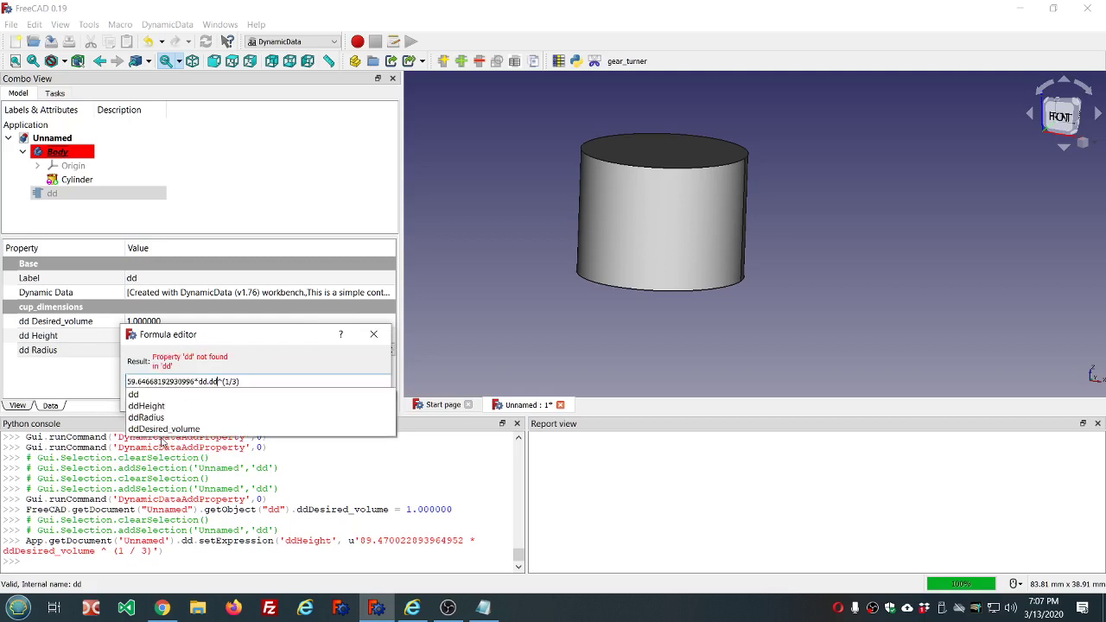
left_click(164, 428)
left_click(206, 388)
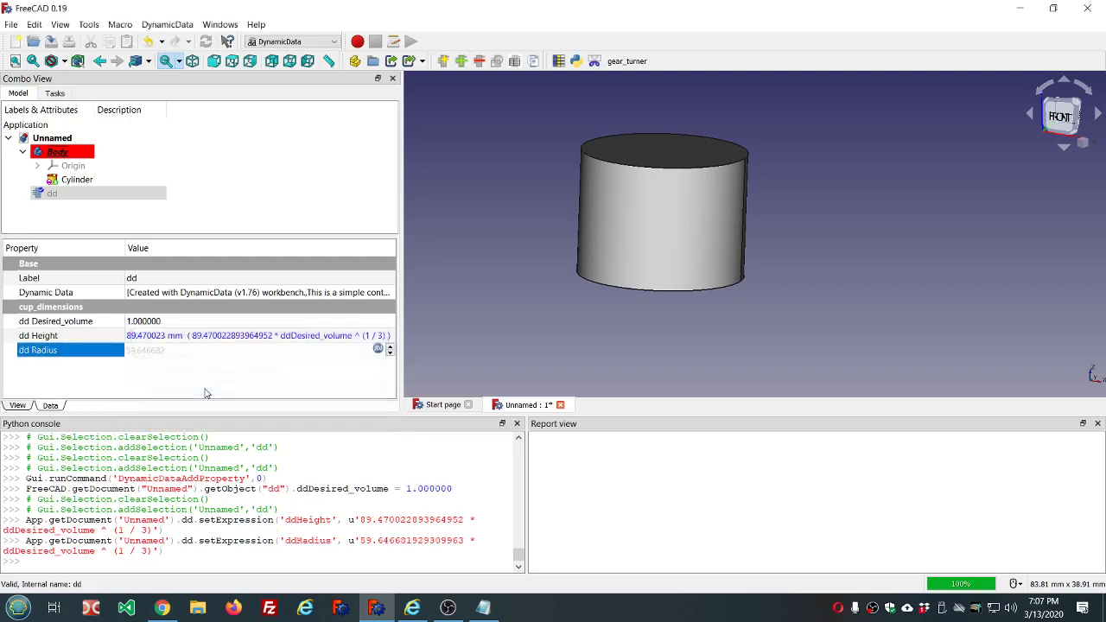
left_click(304, 181)
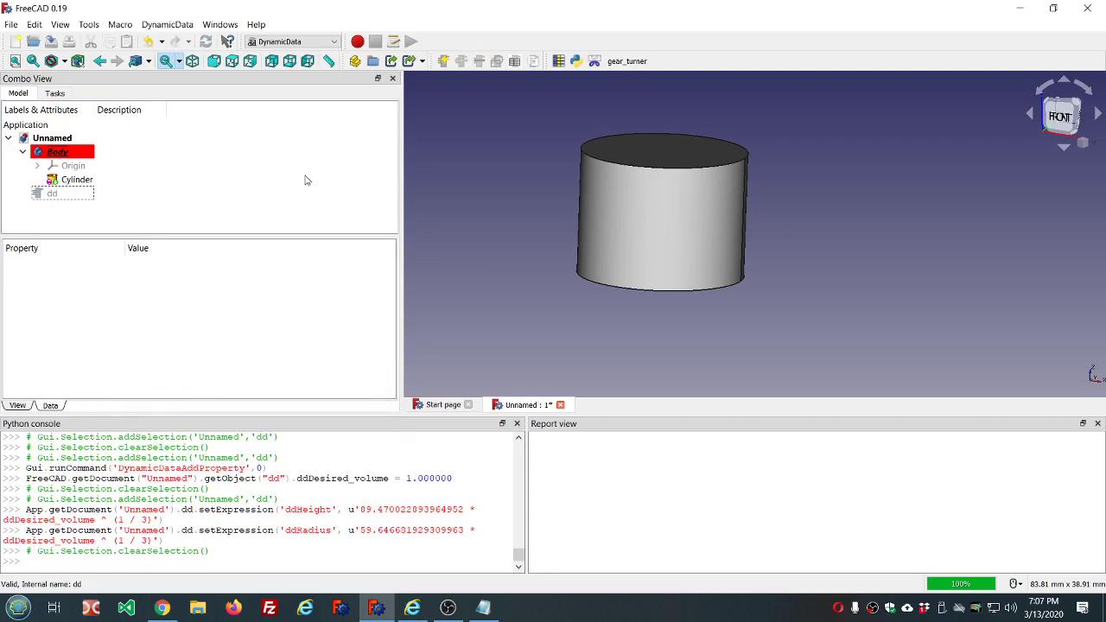
Step: Set the Cylinder's Radius expression to dd.ddRadius
left_click(78, 179)
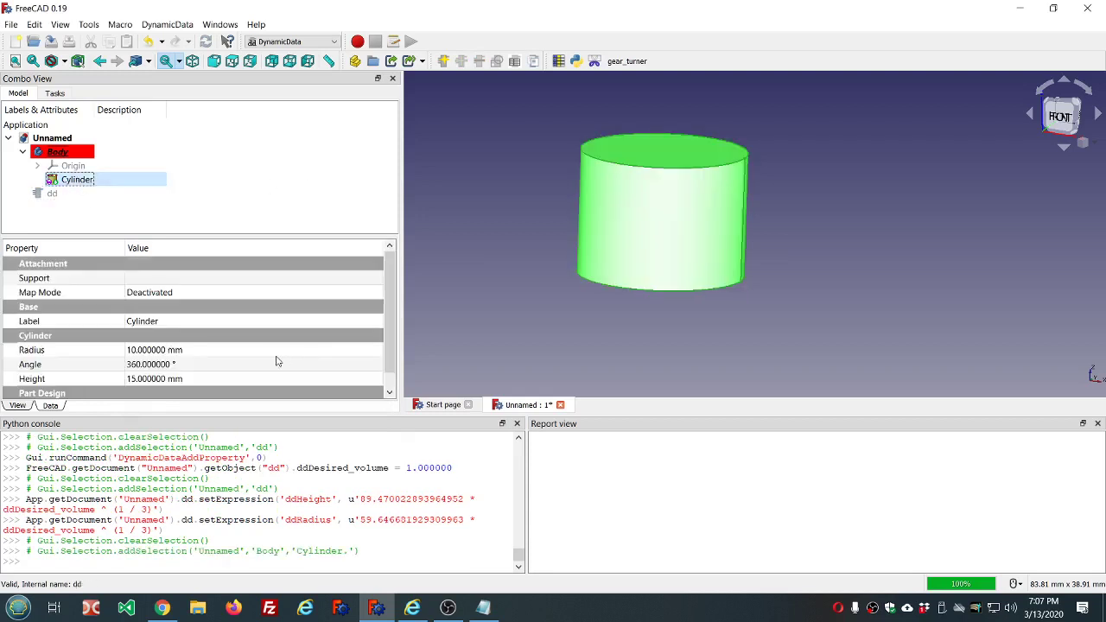
left_click(273, 352)
left_click(366, 350)
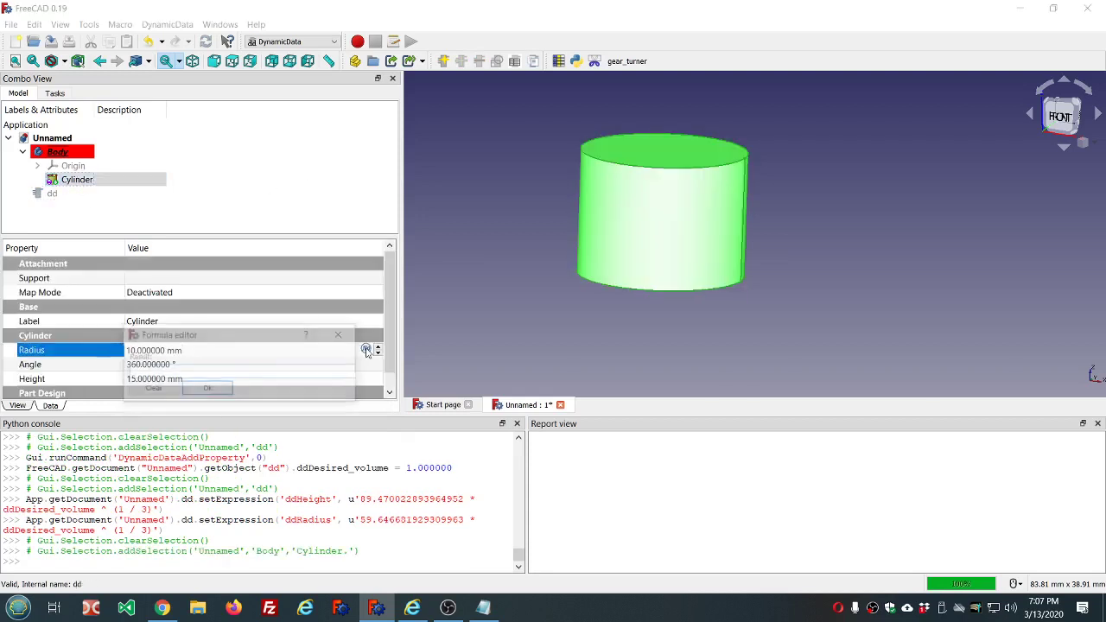
type("dd.dd")
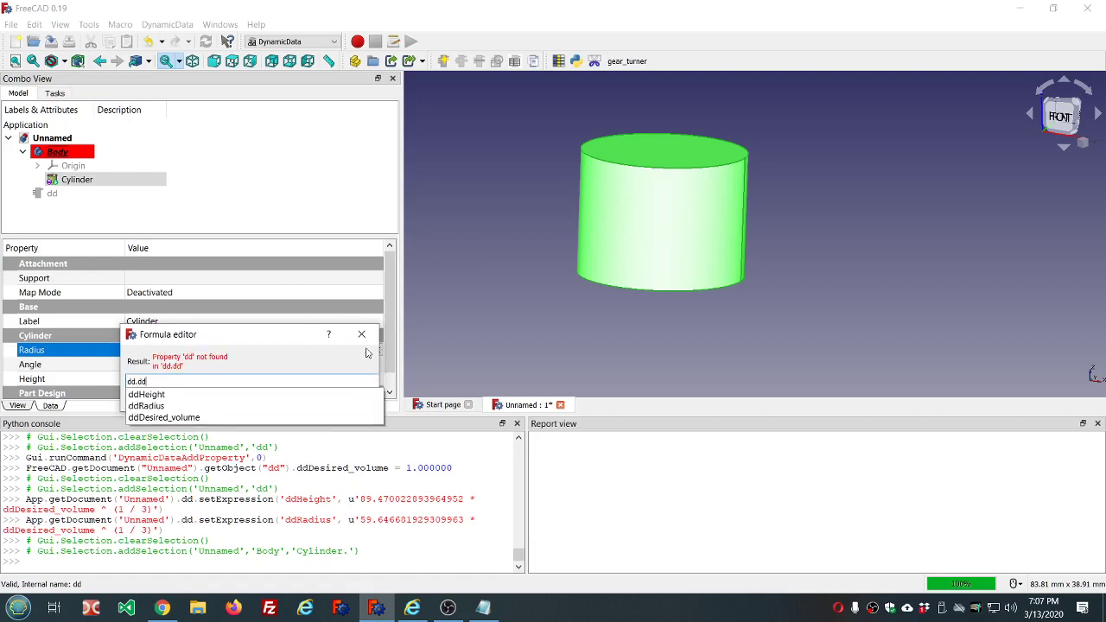
key("Down")
key("Down")
key("Return")
key("Return")
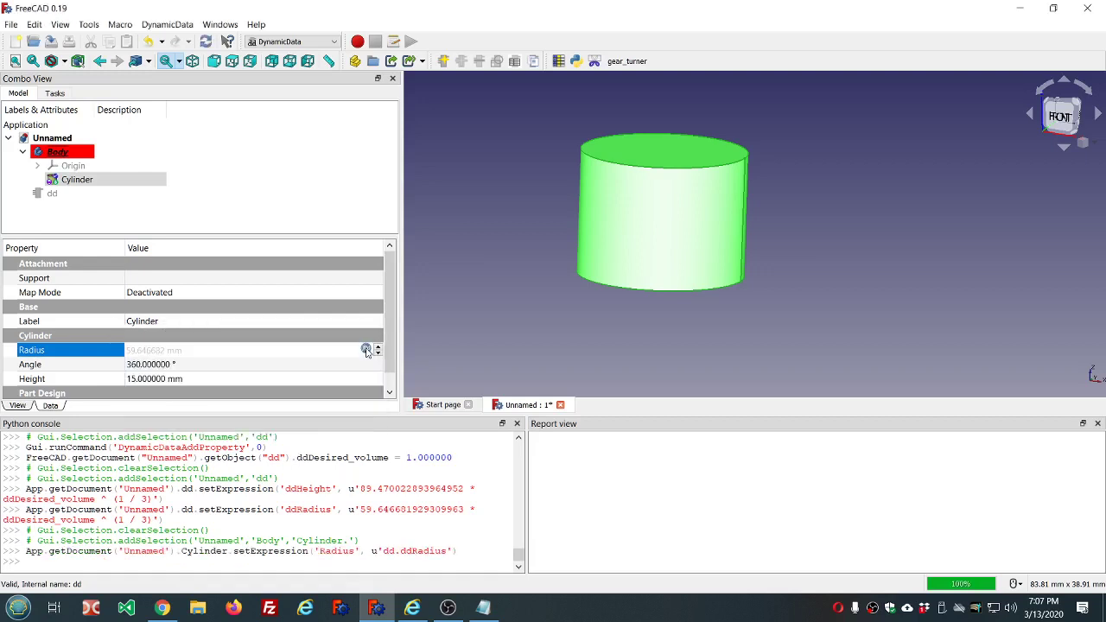
Step: Set the Cylinder's Height expression to dd.ddHeight, resizing it to 59.65 × 89.47 mm
left_click(291, 378)
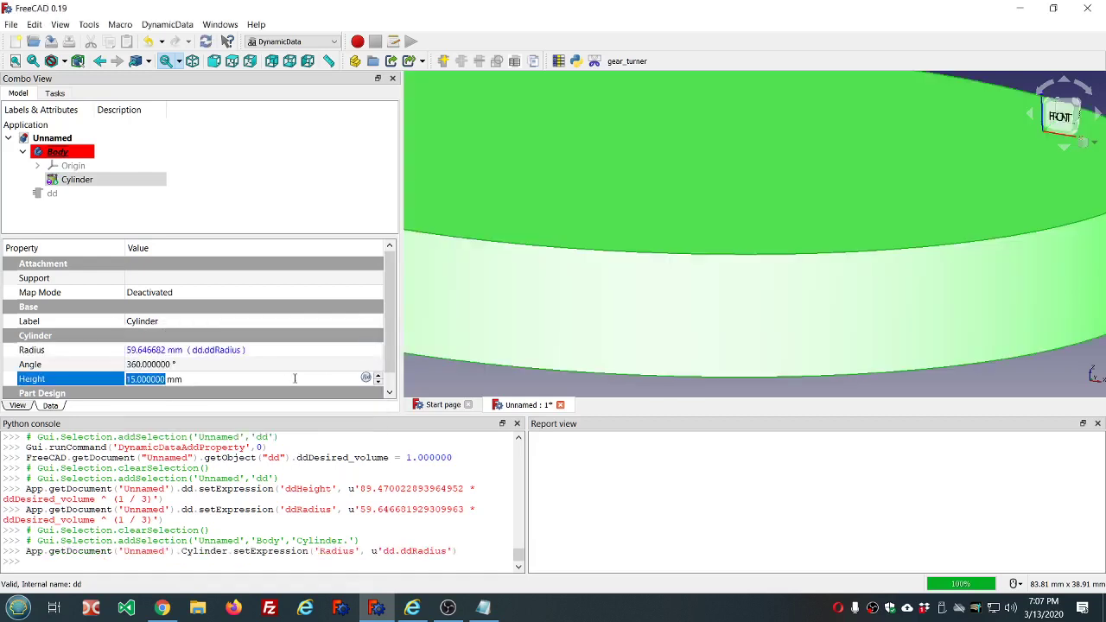
left_click(366, 379)
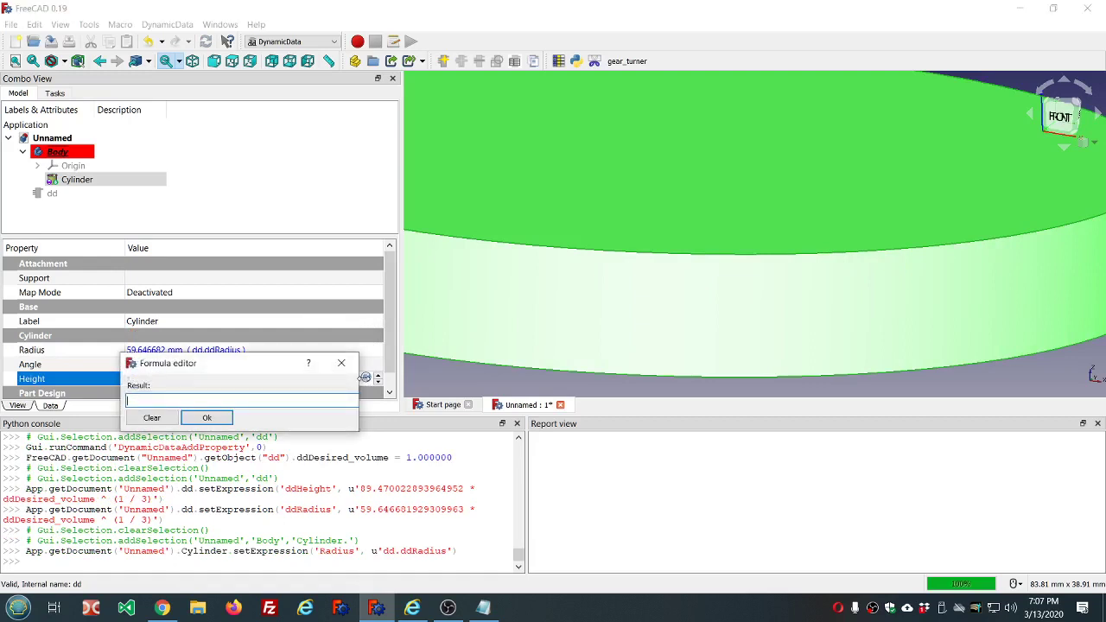
type("dd.dd")
key("Down")
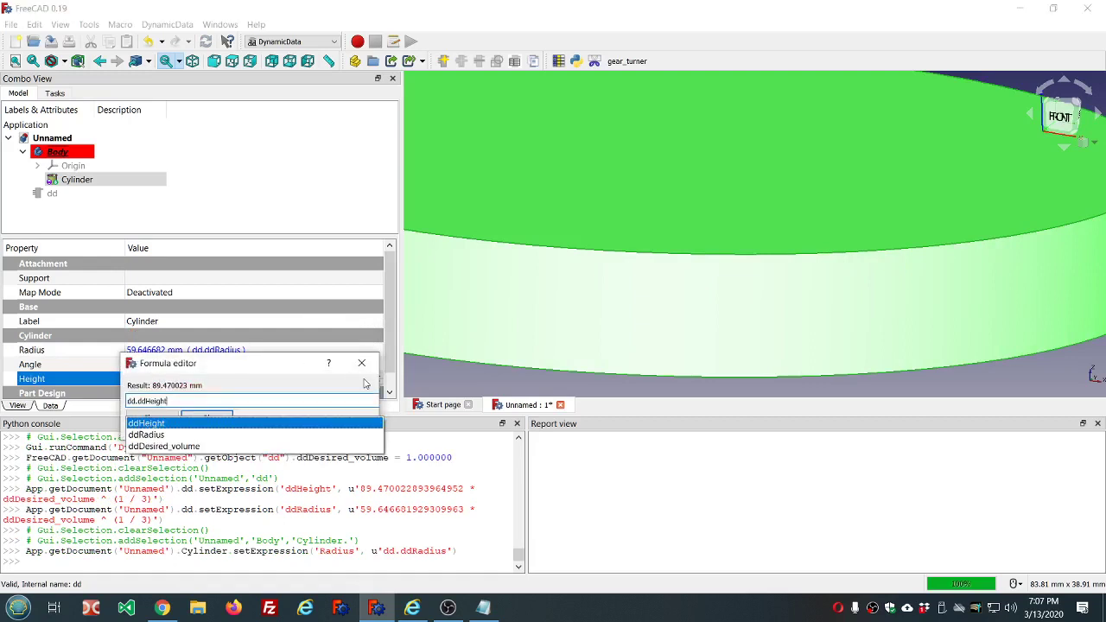
key("Return")
key("Return")
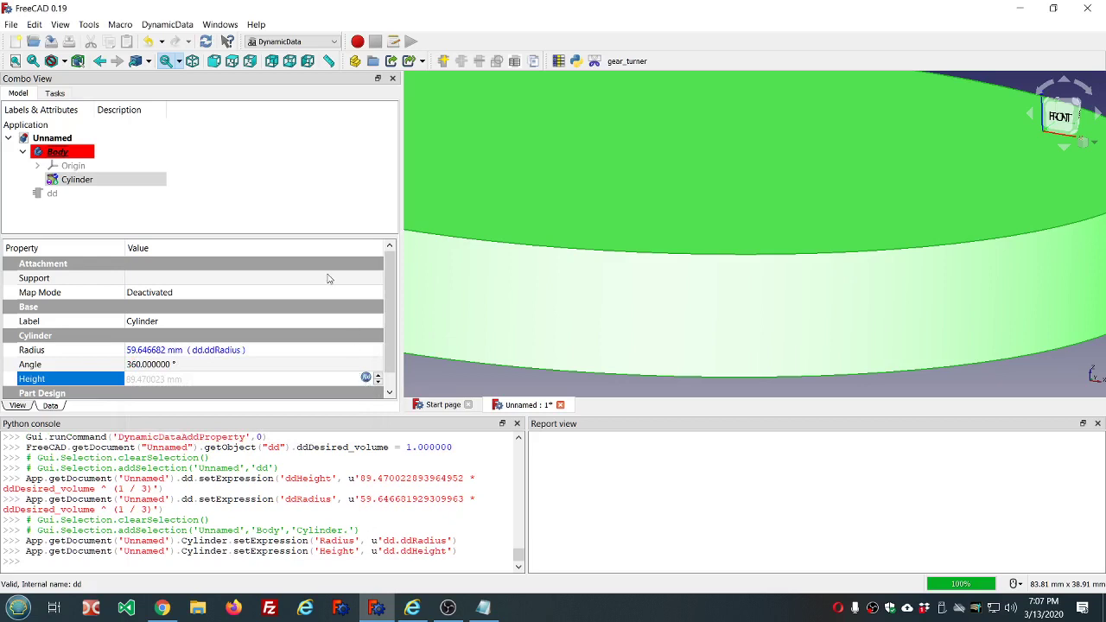
left_click(358, 216)
scroll(626, 229, "down", 5)
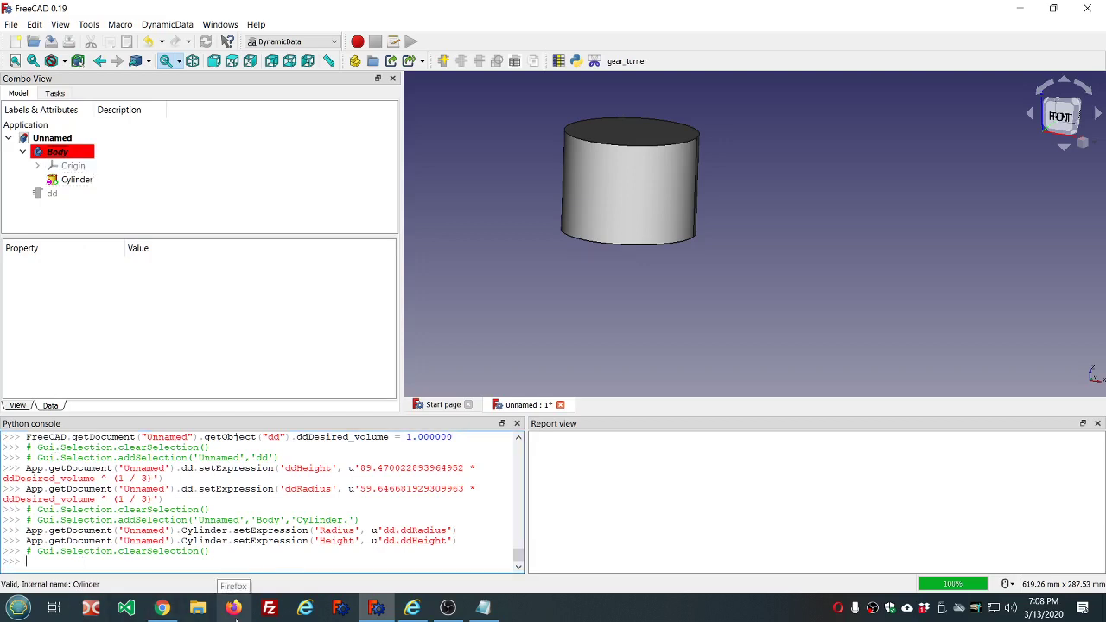
Step: Query the Cylinder's volume in the Python console (999999.999…, about 1,000,000 mm³), then bring Chrome forward
type("App.A")
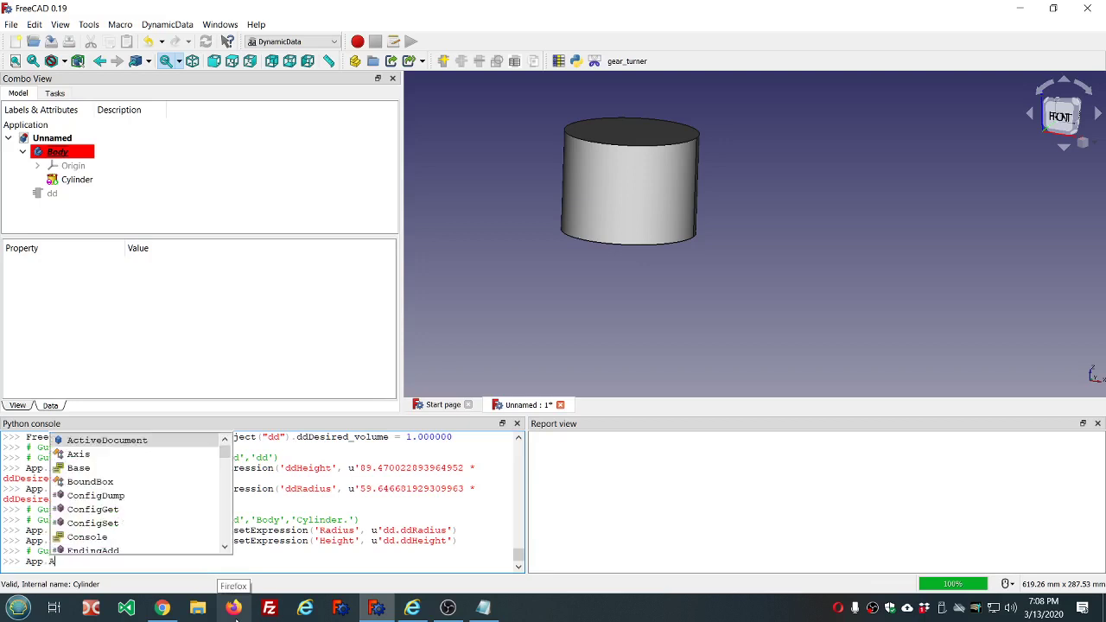
type("ctiveDocume")
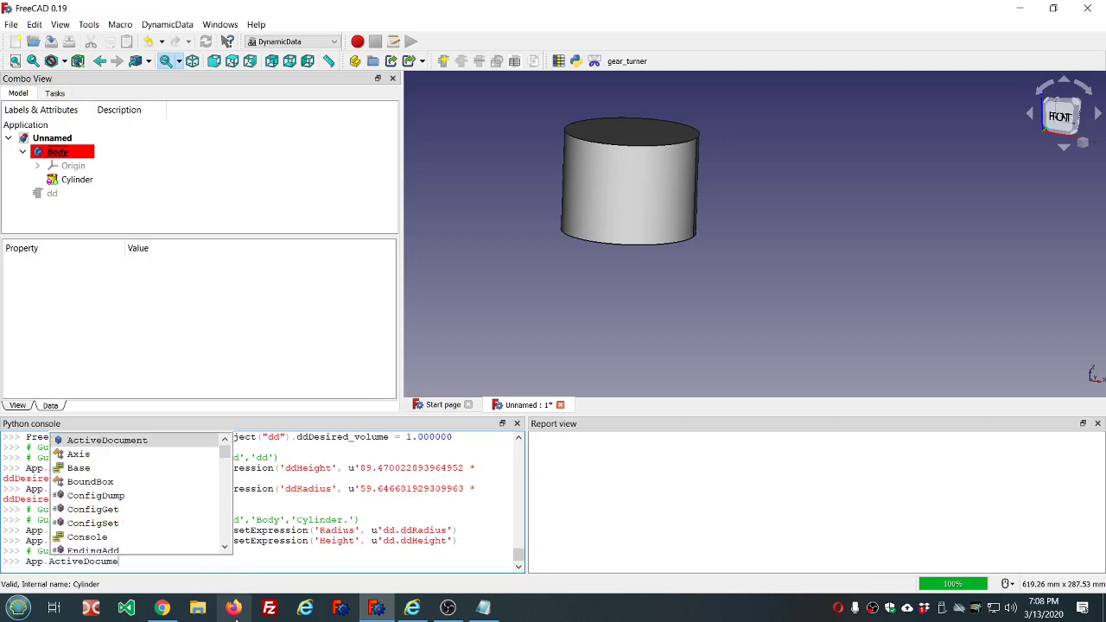
type("nt.C")
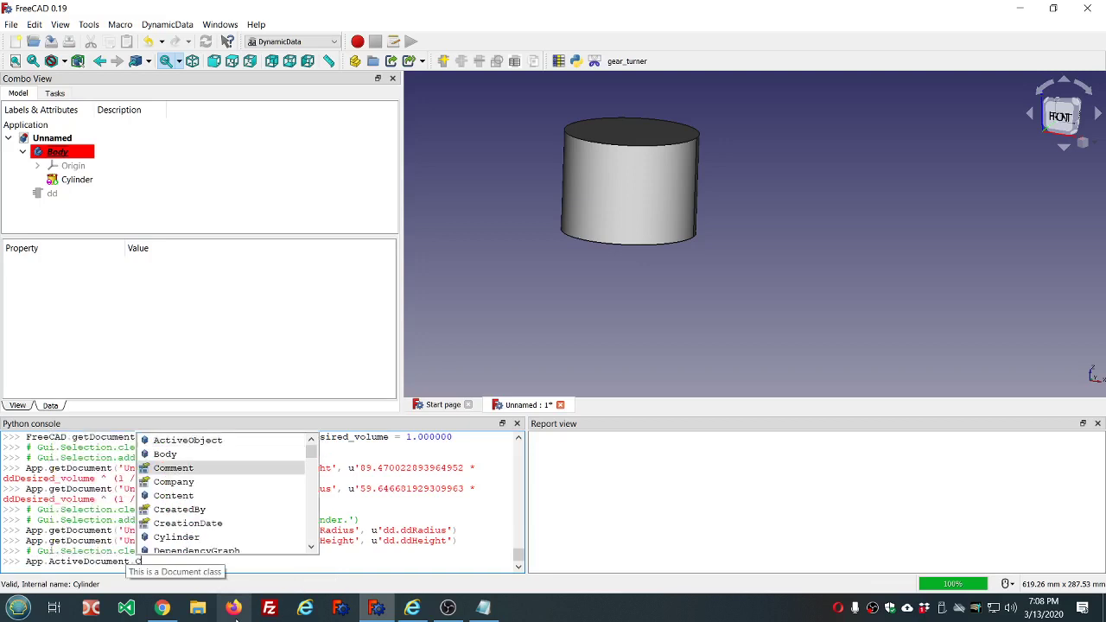
type("ylinder.")
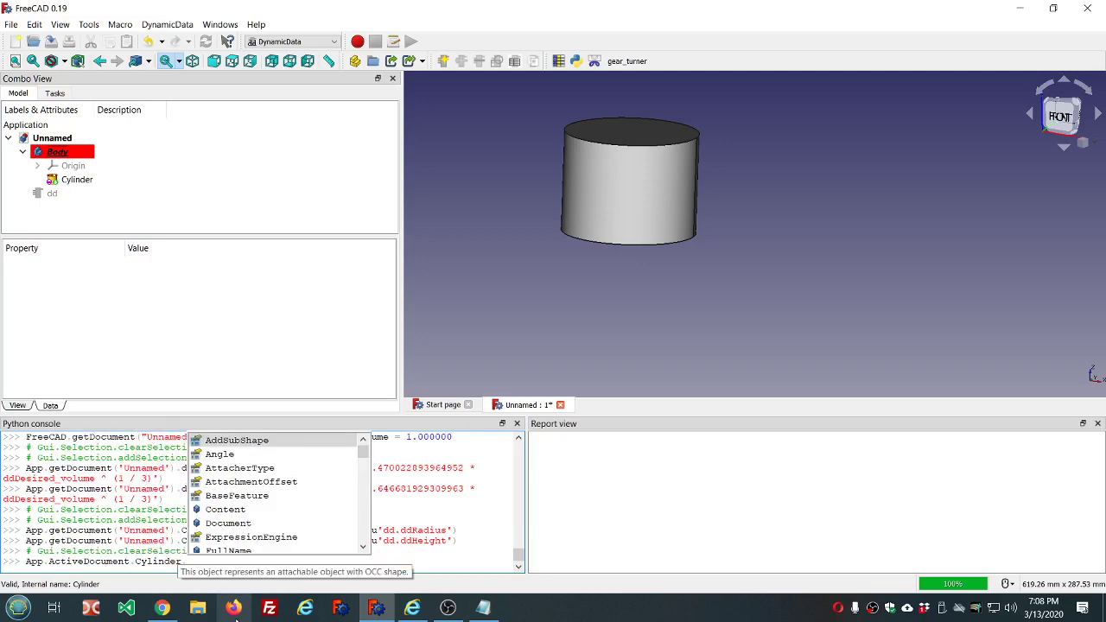
type("Shape.Volume")
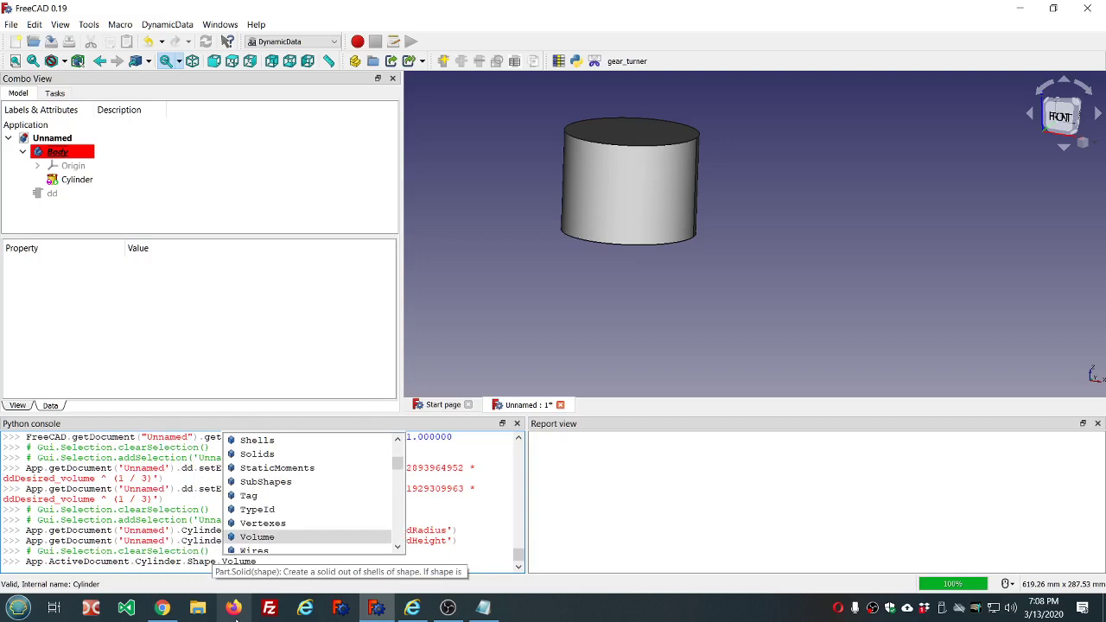
key("Return")
key("Return")
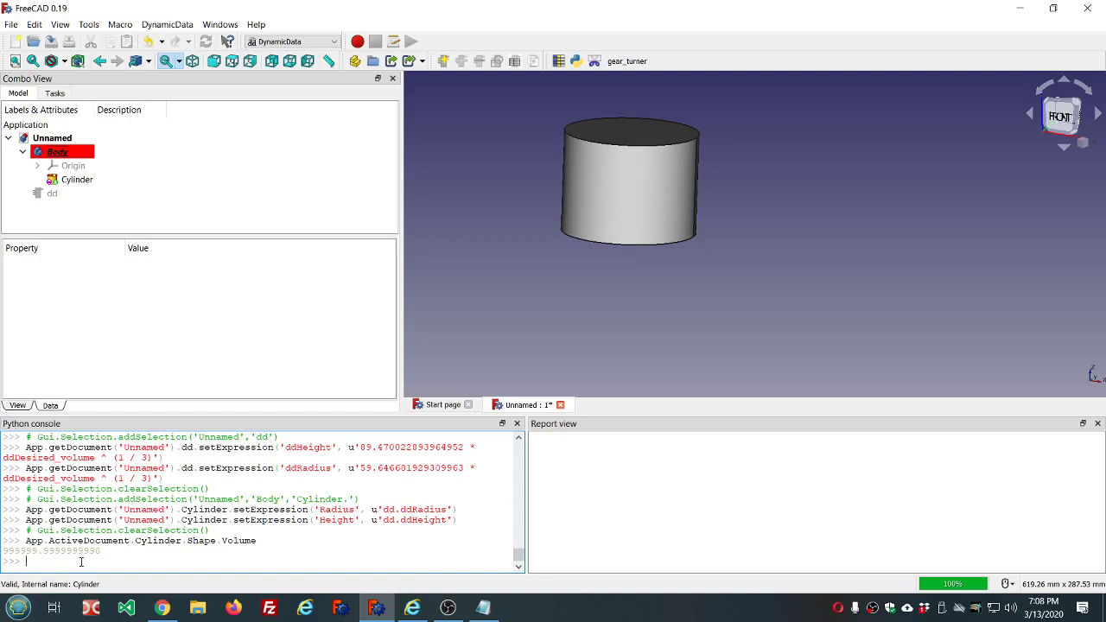
left_click(166, 608)
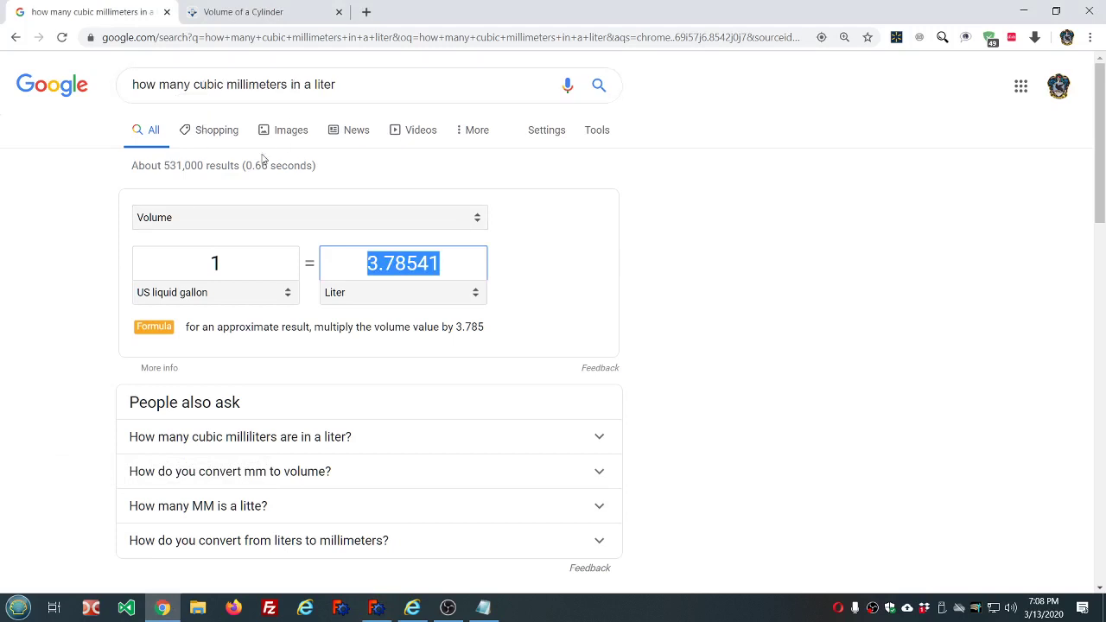
Step: Convert Liter to Cubic millimeter in Google's converter, showing 1 liter = 1e+6 mm³
left_click(288, 294)
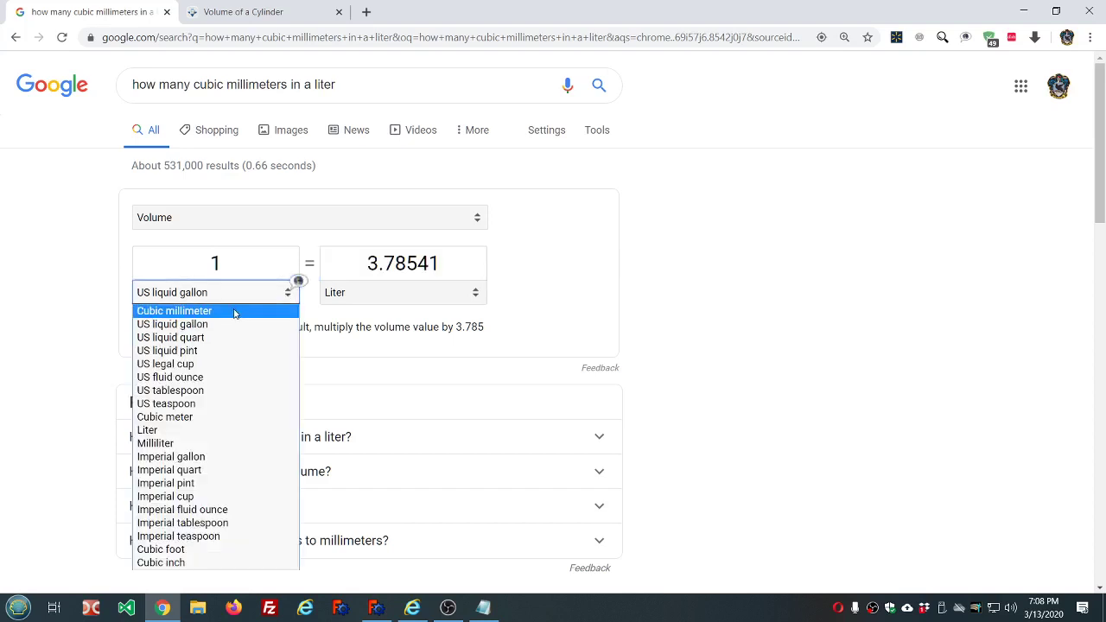
left_click(206, 436)
left_click(478, 295)
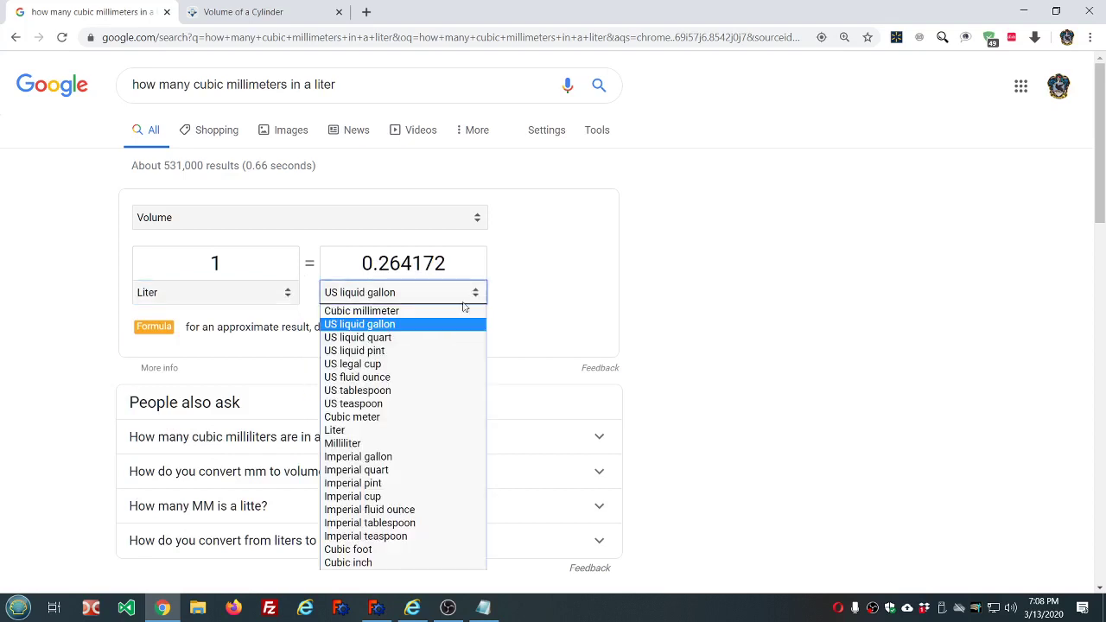
left_click(431, 312)
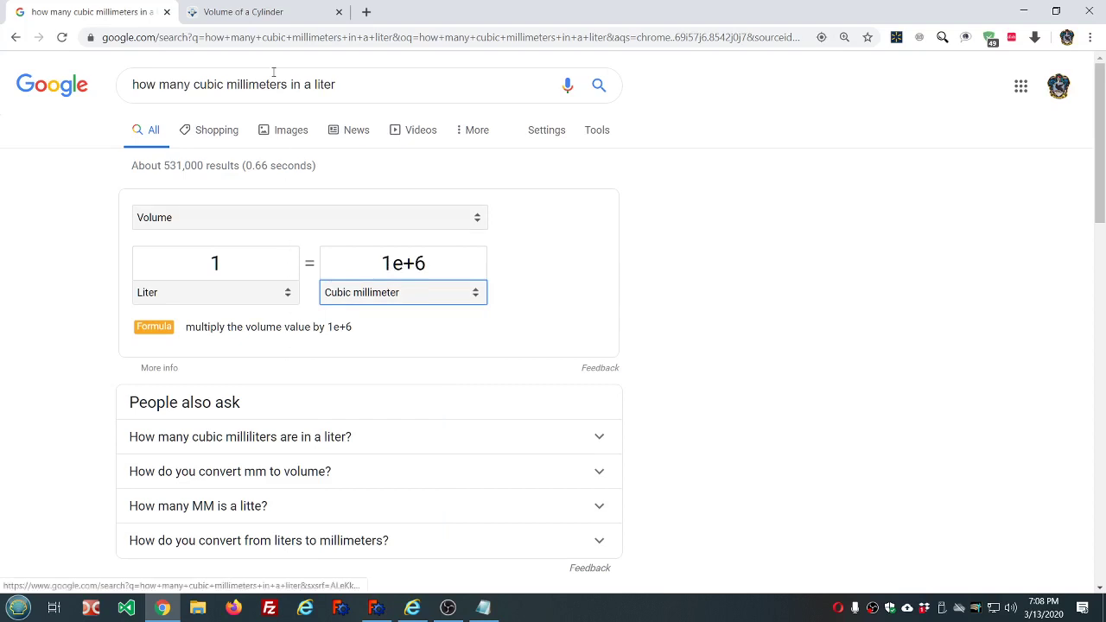
Step: Convert US liquid gallon to Liter, showing 3.78541 liters, and return to FreeCAD
left_click(288, 295)
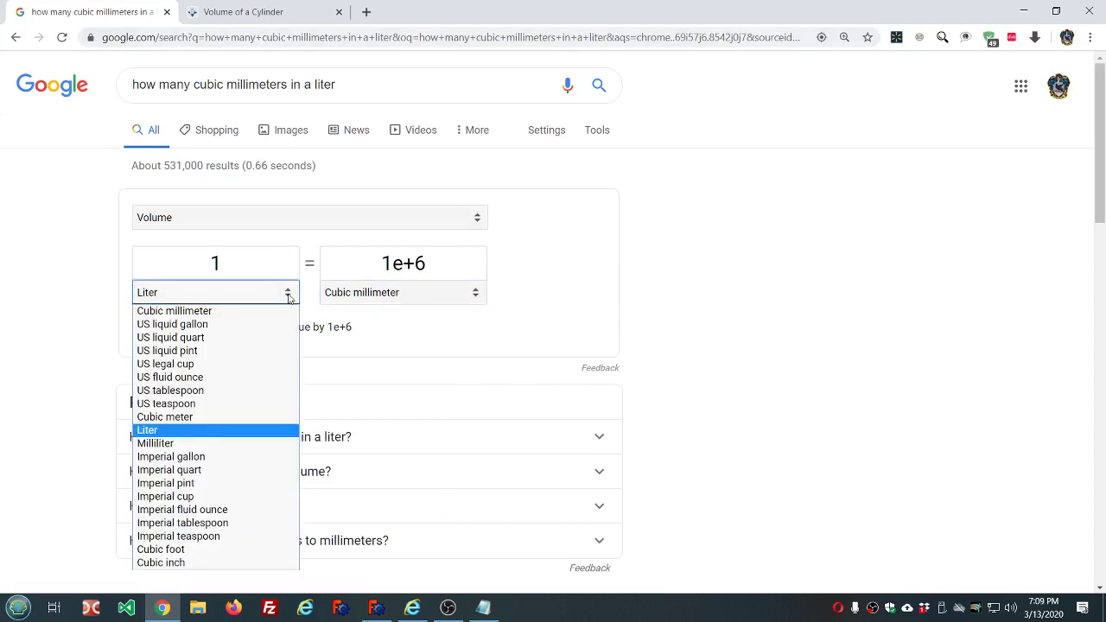
left_click(216, 323)
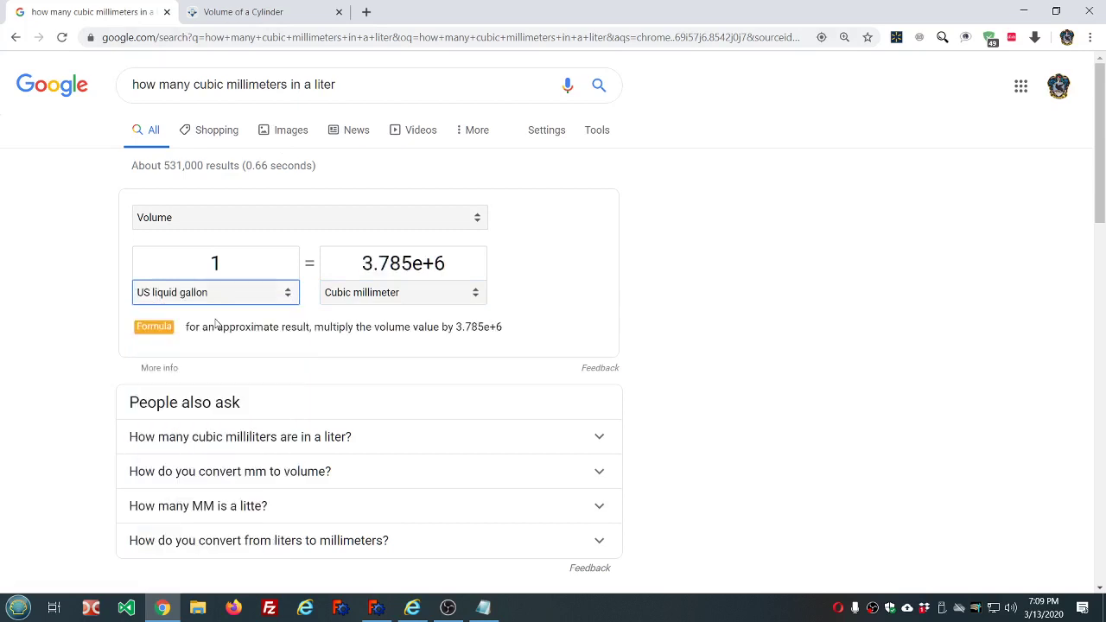
left_click(474, 295)
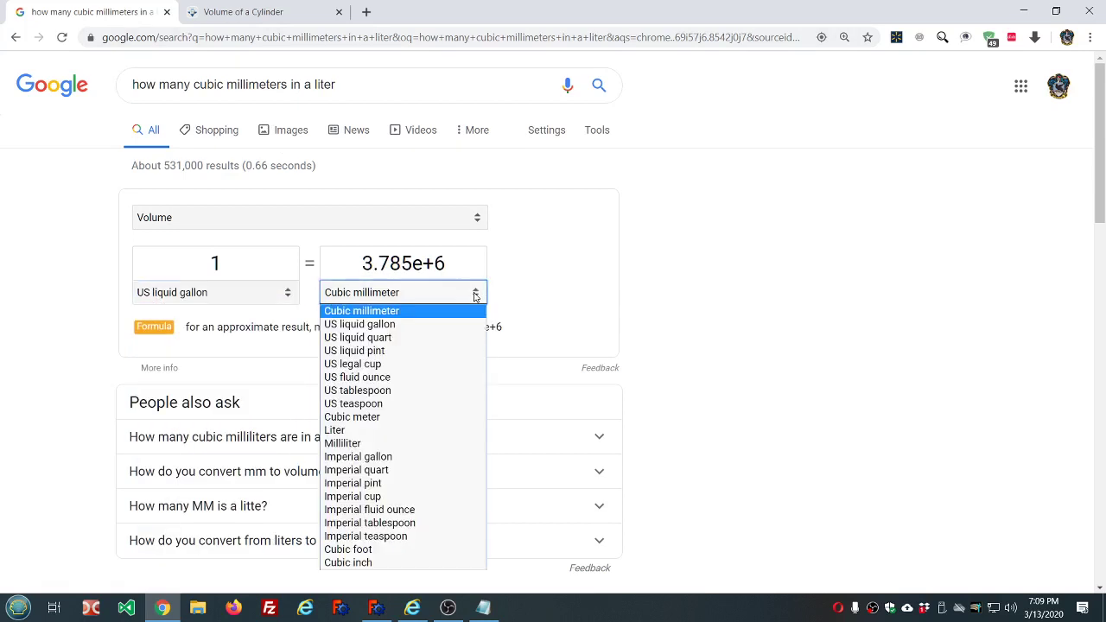
left_click(361, 430)
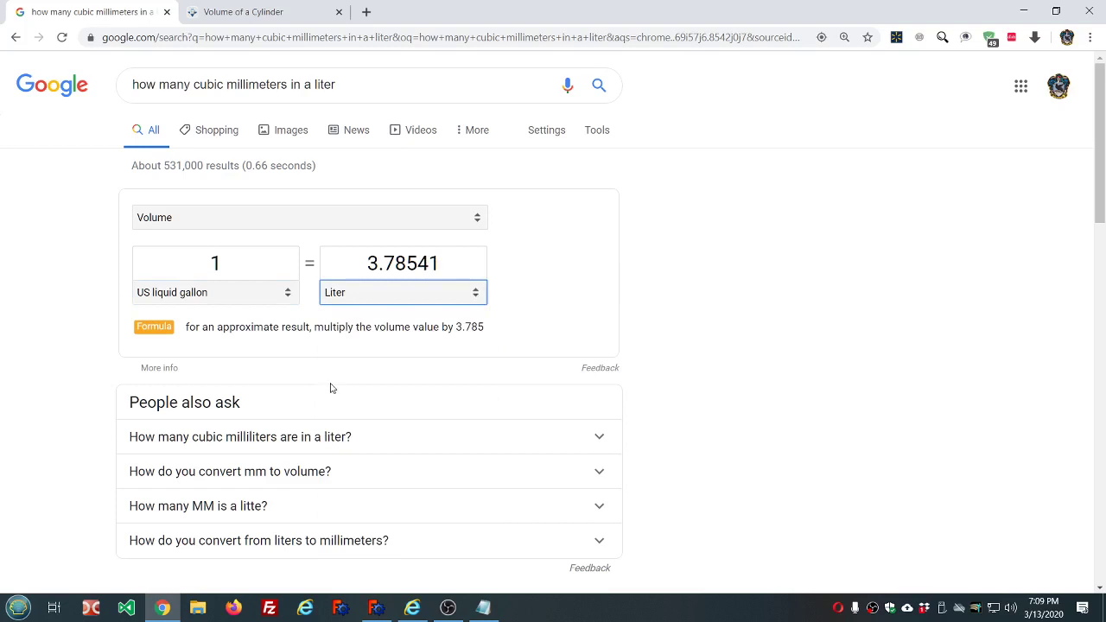
left_click(372, 607)
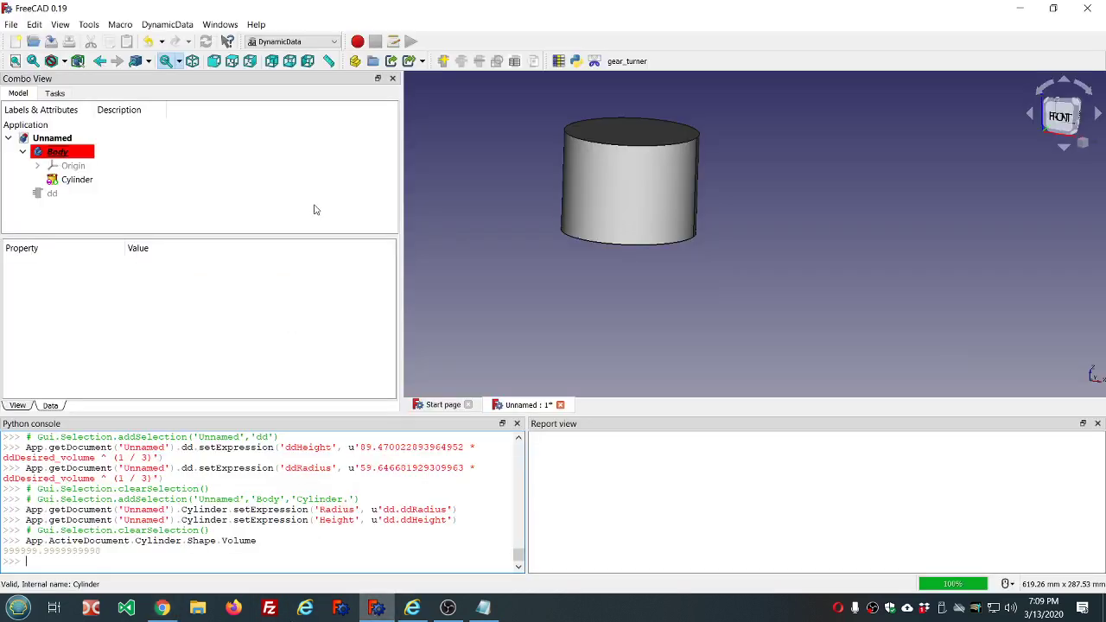
Step: Add a Float property gallons_per_liter to dd in a new 'Unit Conversions' group
left_click(39, 197)
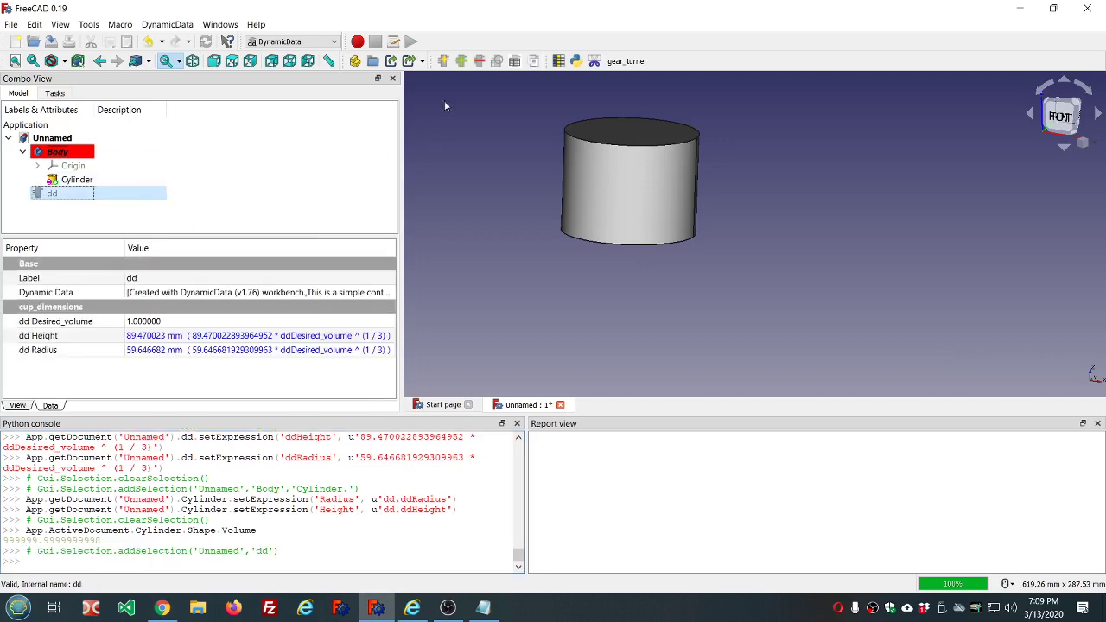
left_click(460, 61)
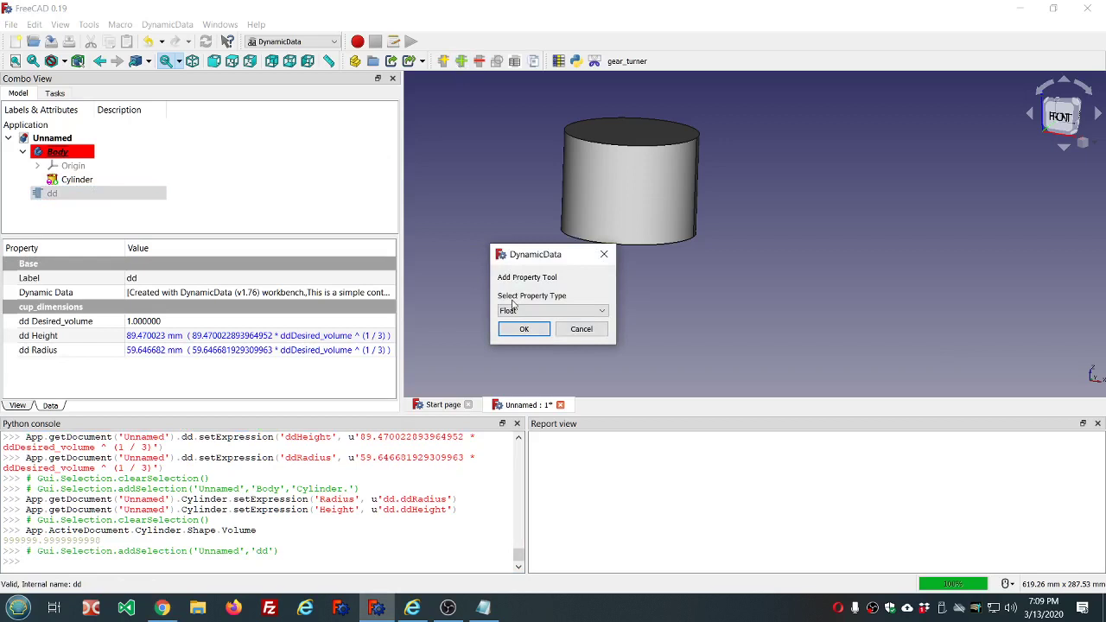
left_click(522, 331)
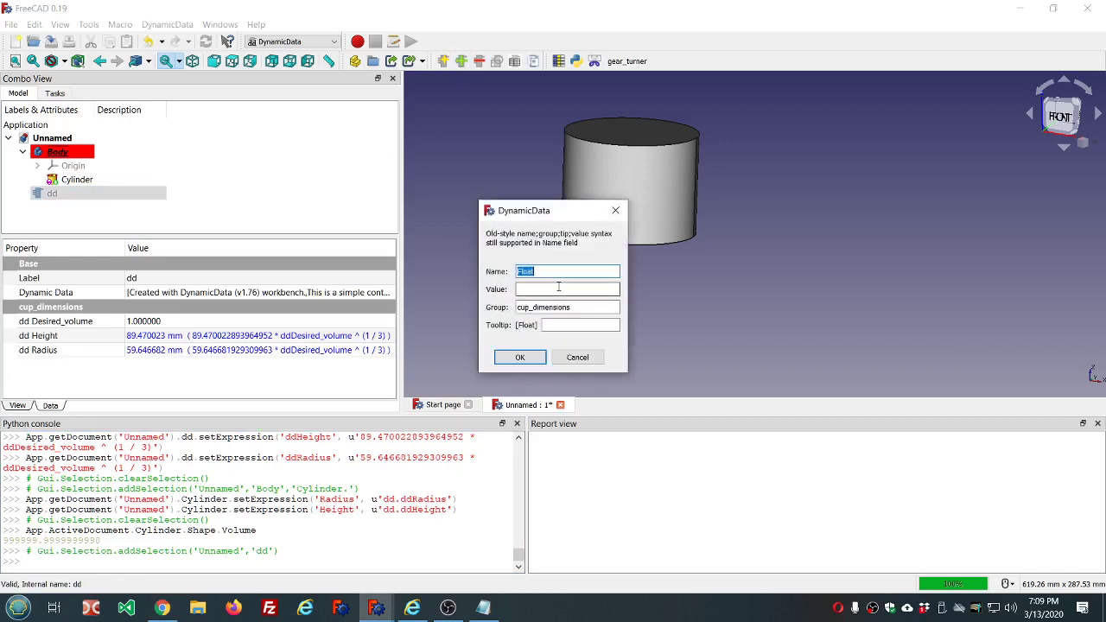
type("gallons+_")
left_click(583, 308)
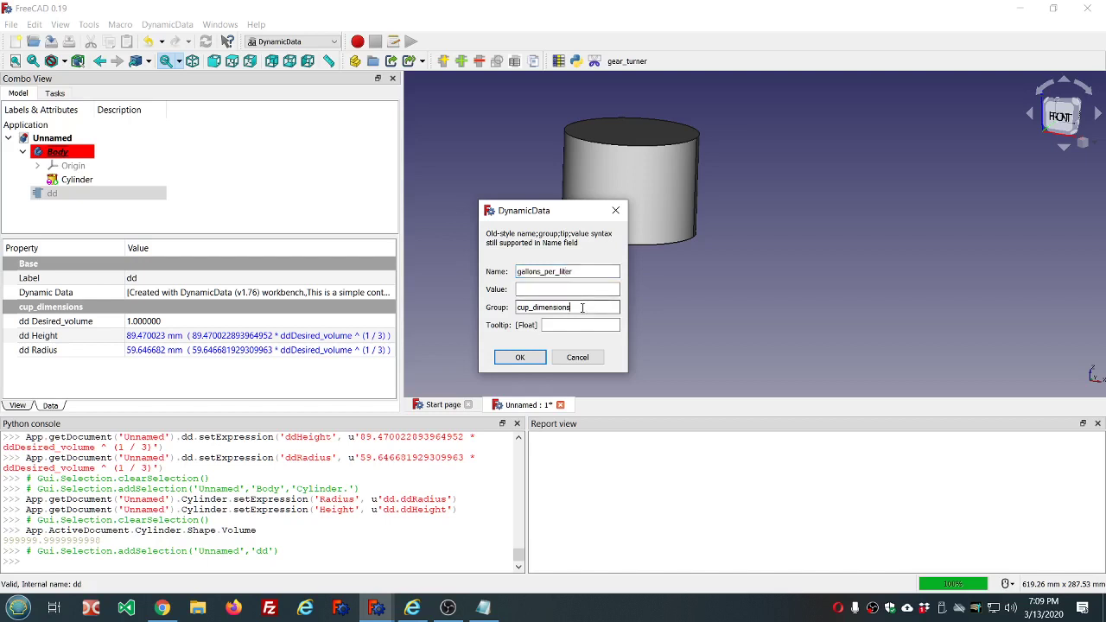
double_click(582, 307)
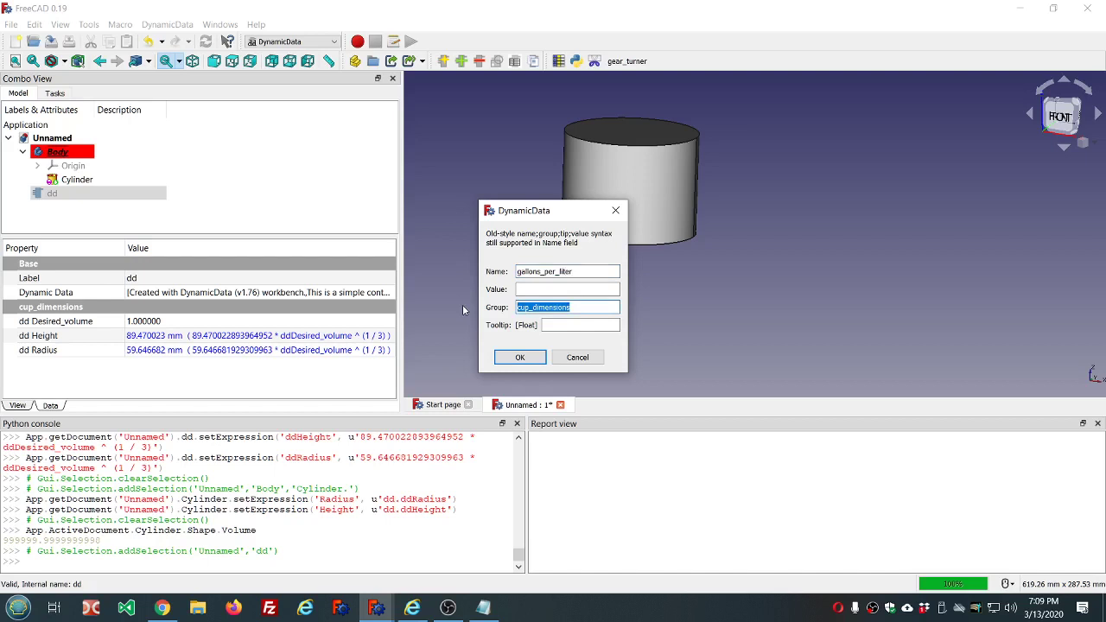
type("Unit Conversions")
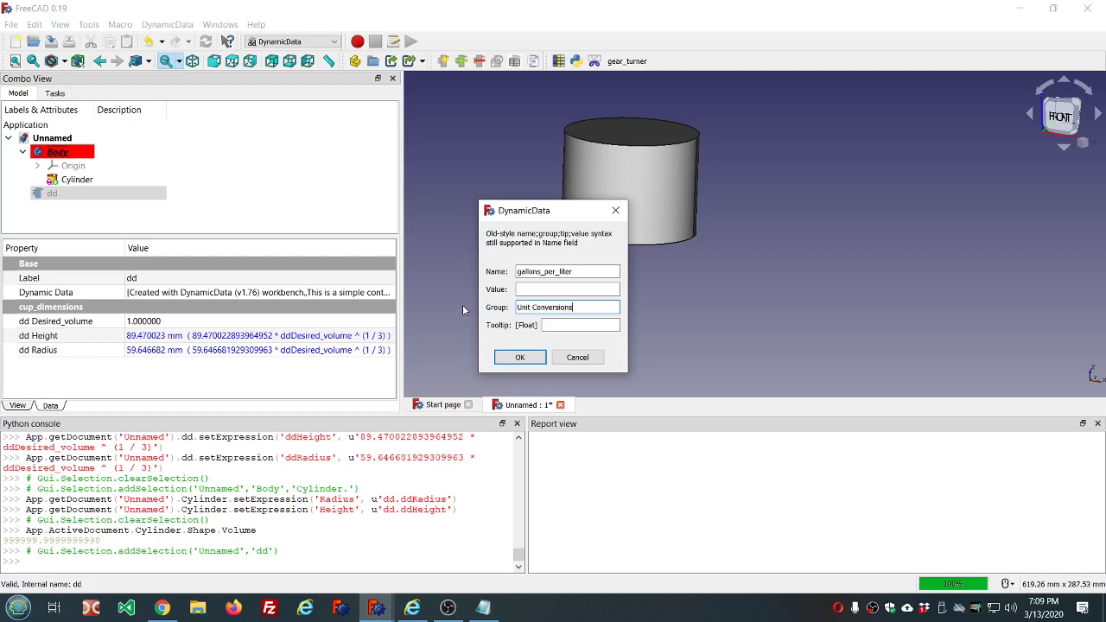
left_click(519, 356)
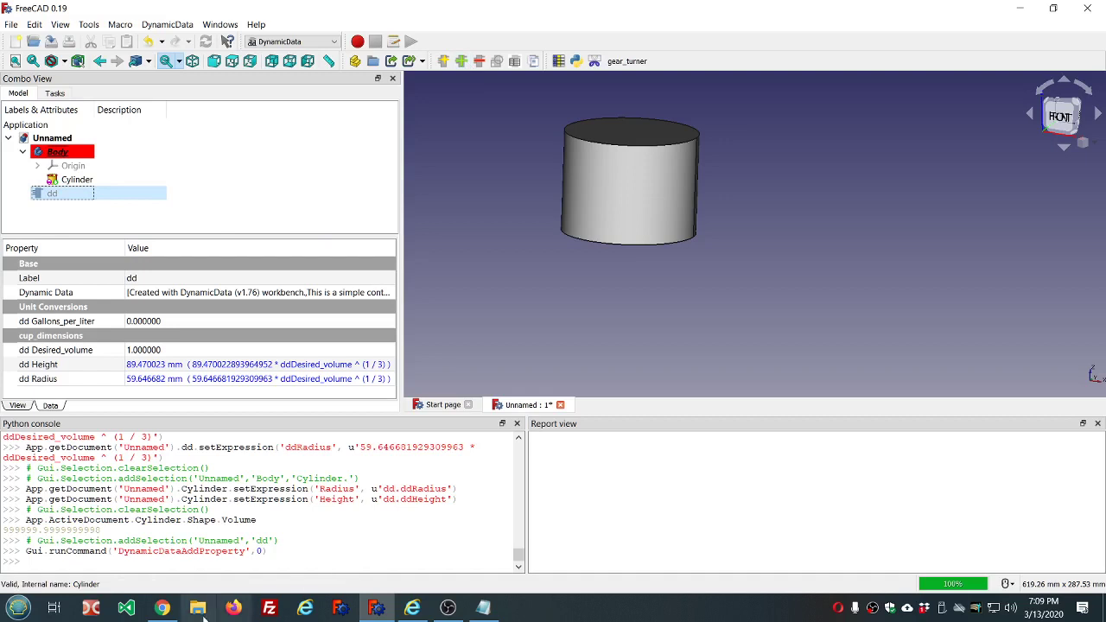
Step: Switch Google's converter source unit to US legal cup (0.24 liters) and return to FreeCAD
left_click(164, 609)
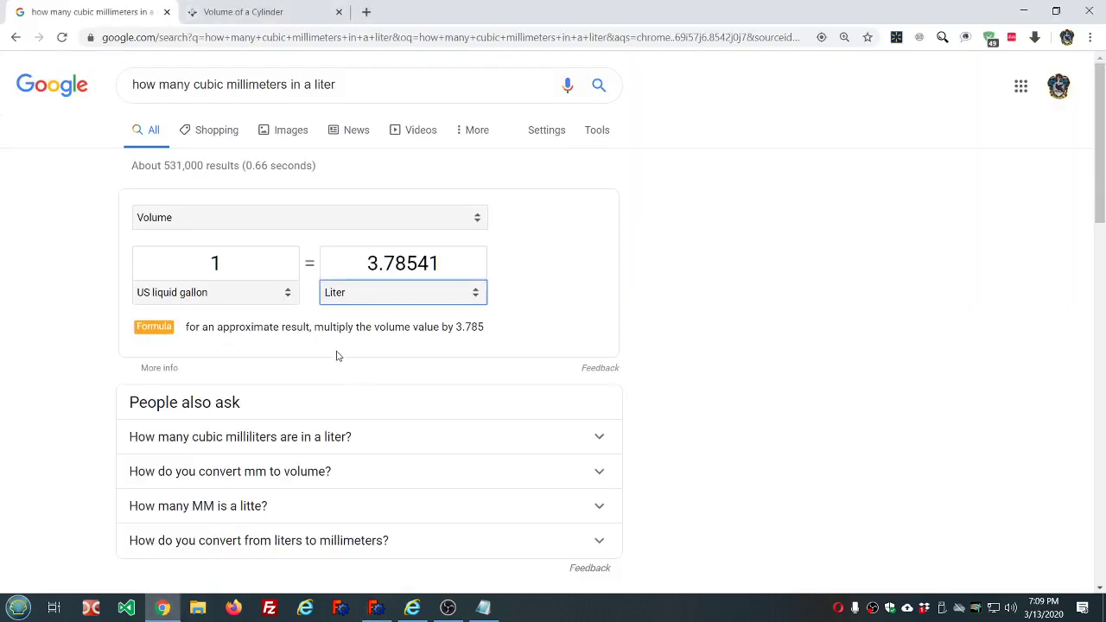
left_click(290, 296)
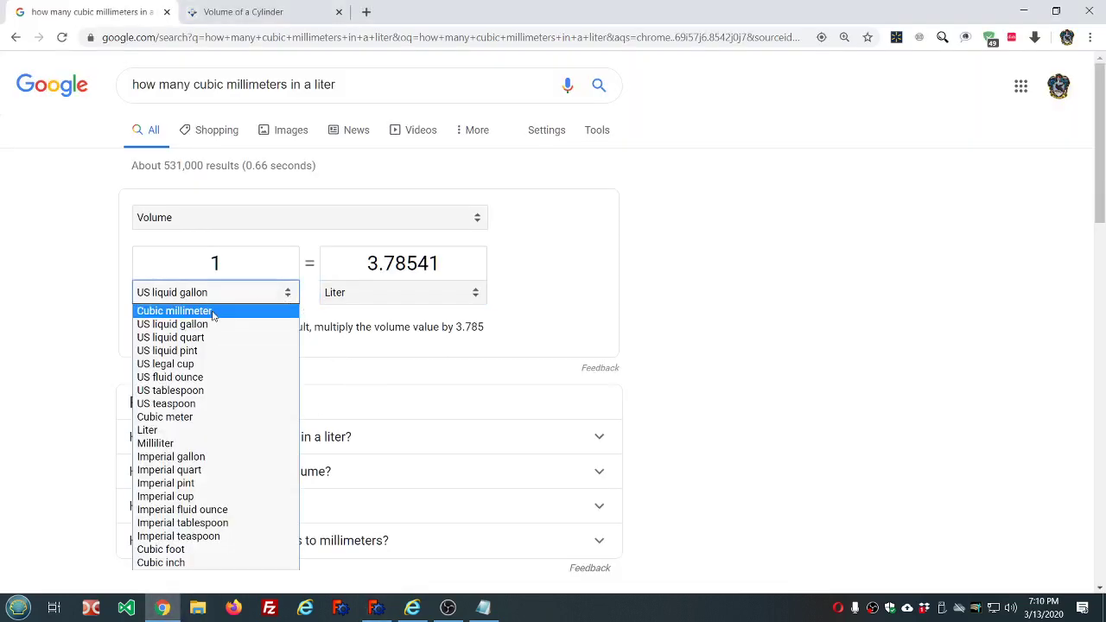
left_click(196, 365)
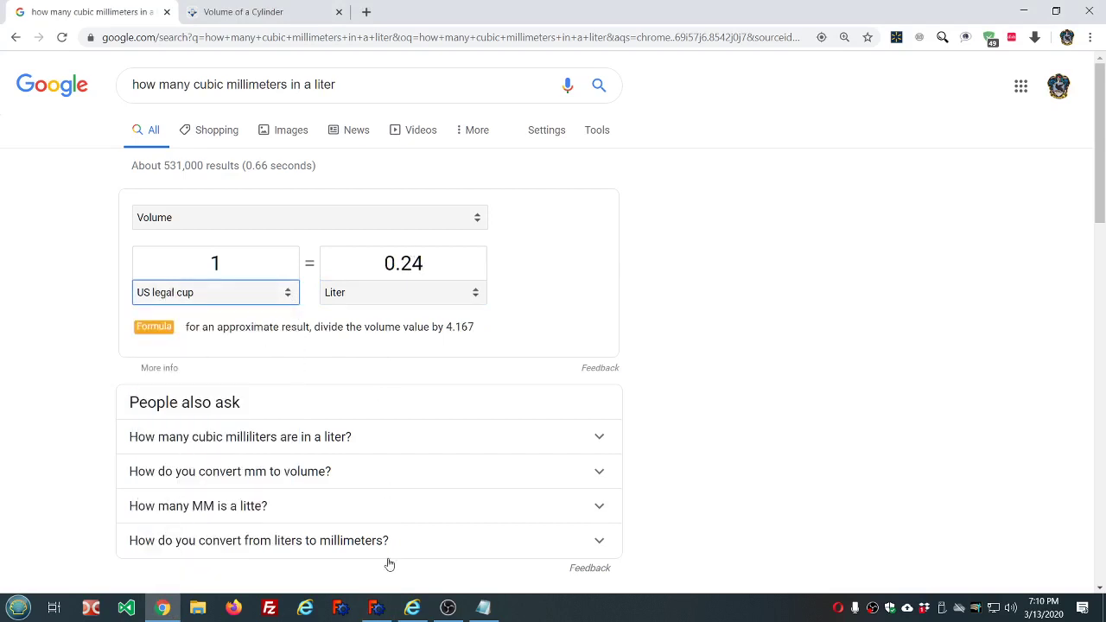
left_click(377, 610)
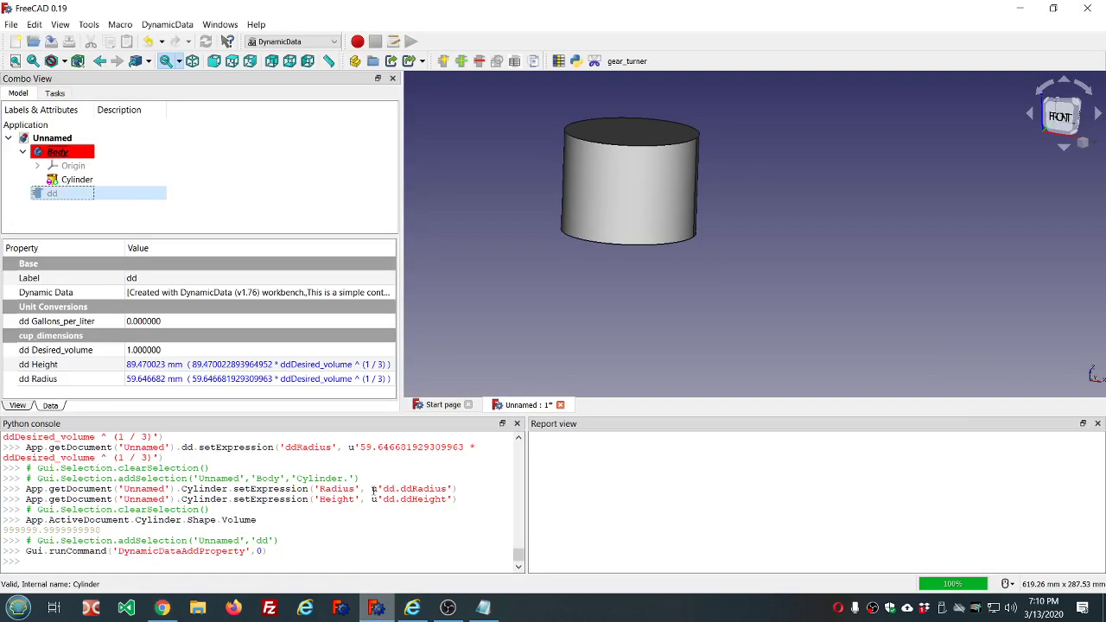
Step: Add a Float property cups_per_liter to dd and set its value to 0.24
left_click(462, 62)
left_click(522, 329)
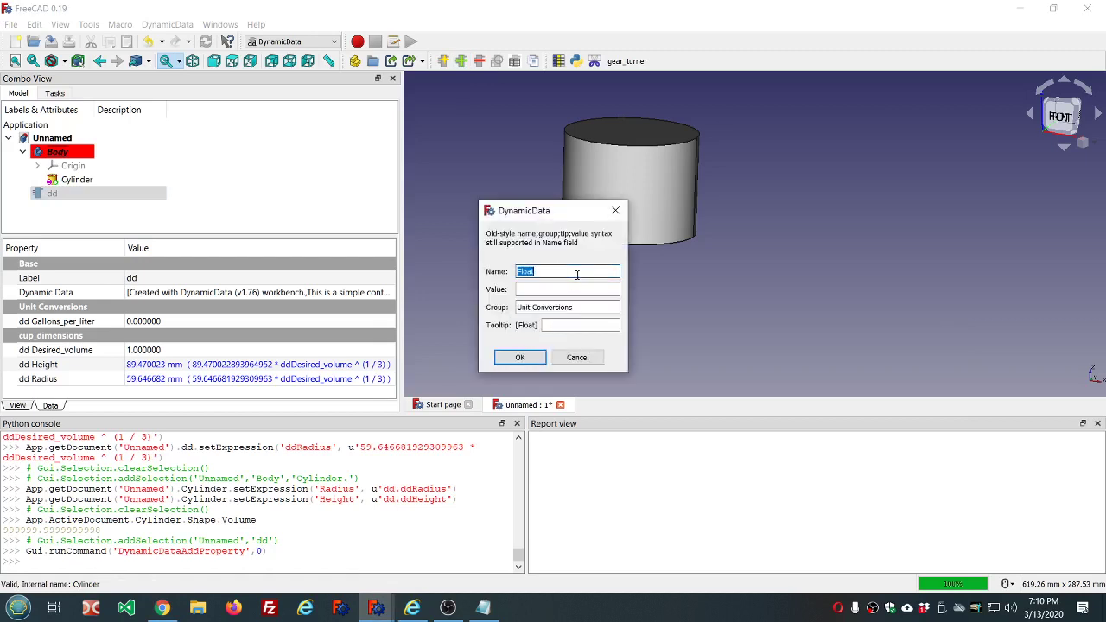
type("cups_per_liter")
left_click(575, 290)
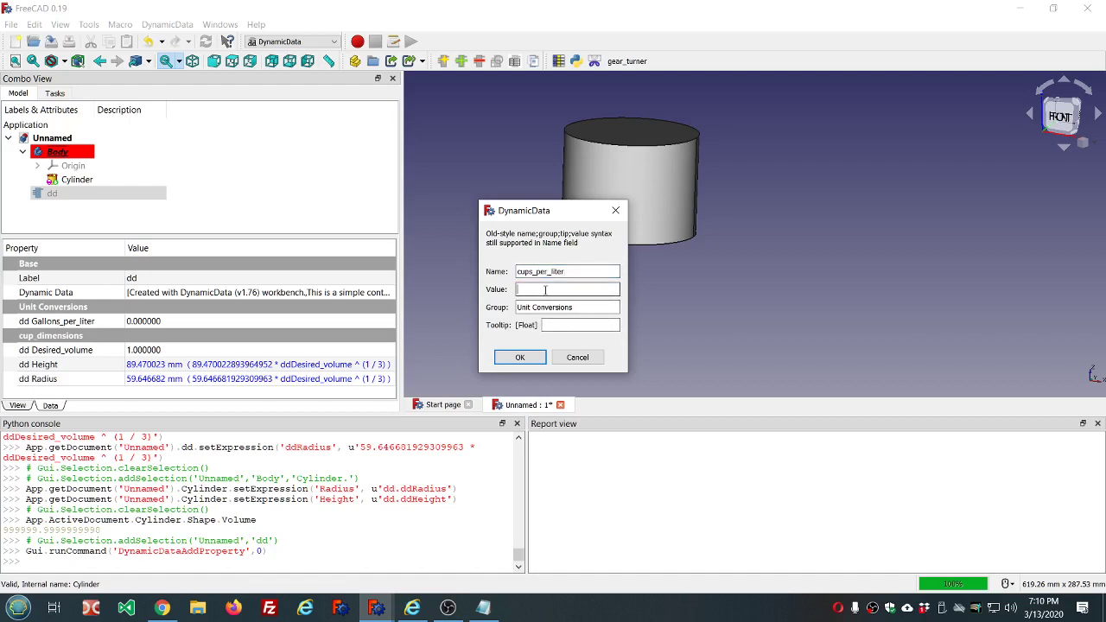
key("Return")
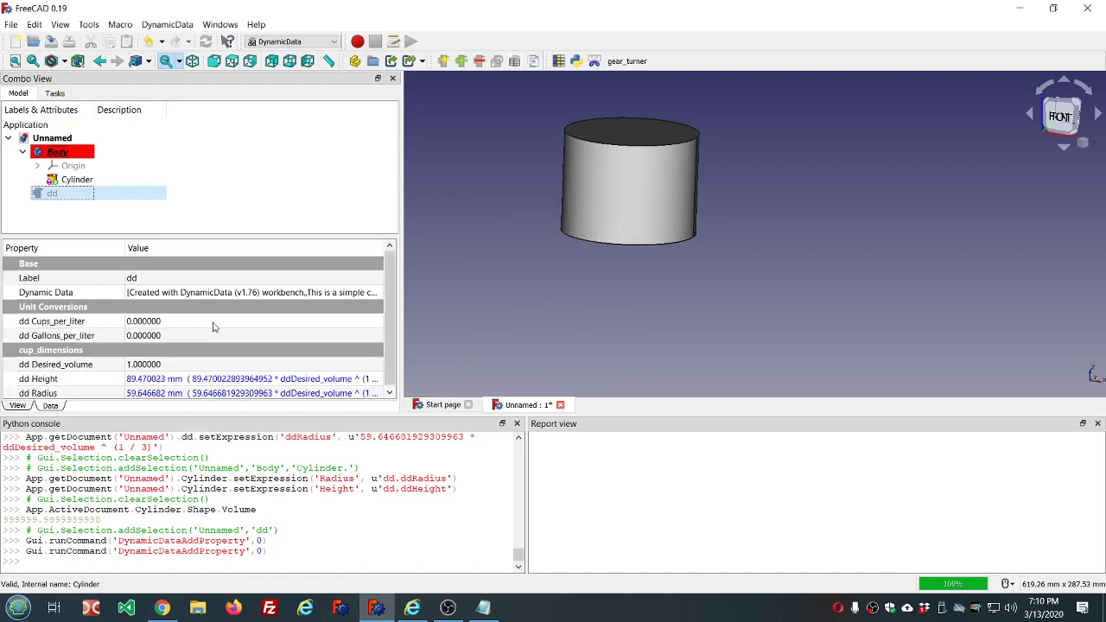
left_click(287, 321)
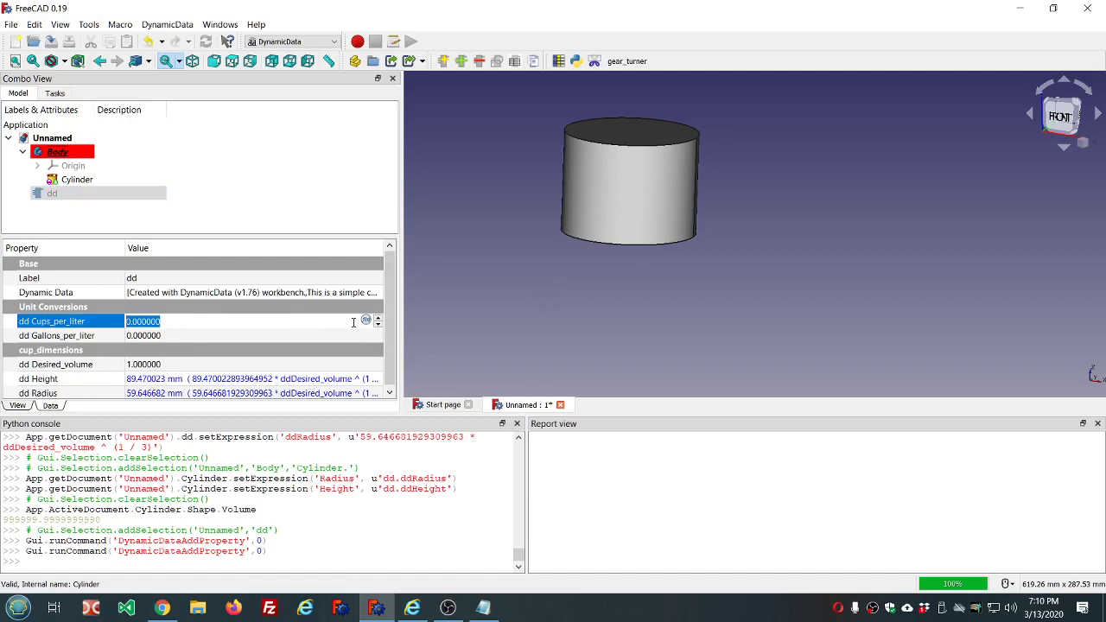
type("0")
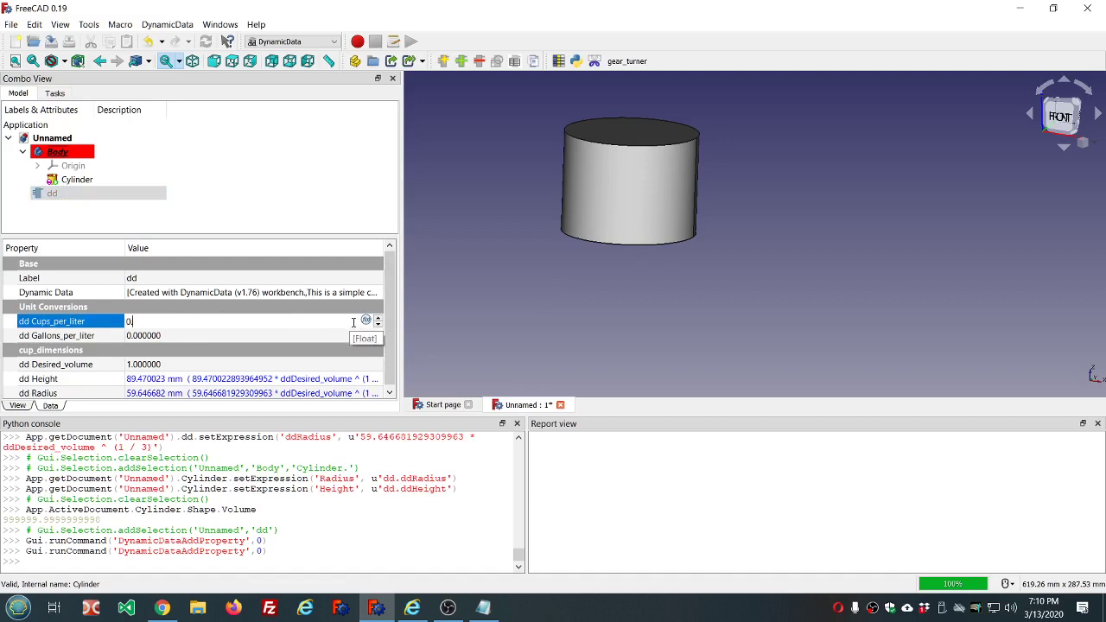
type(".24")
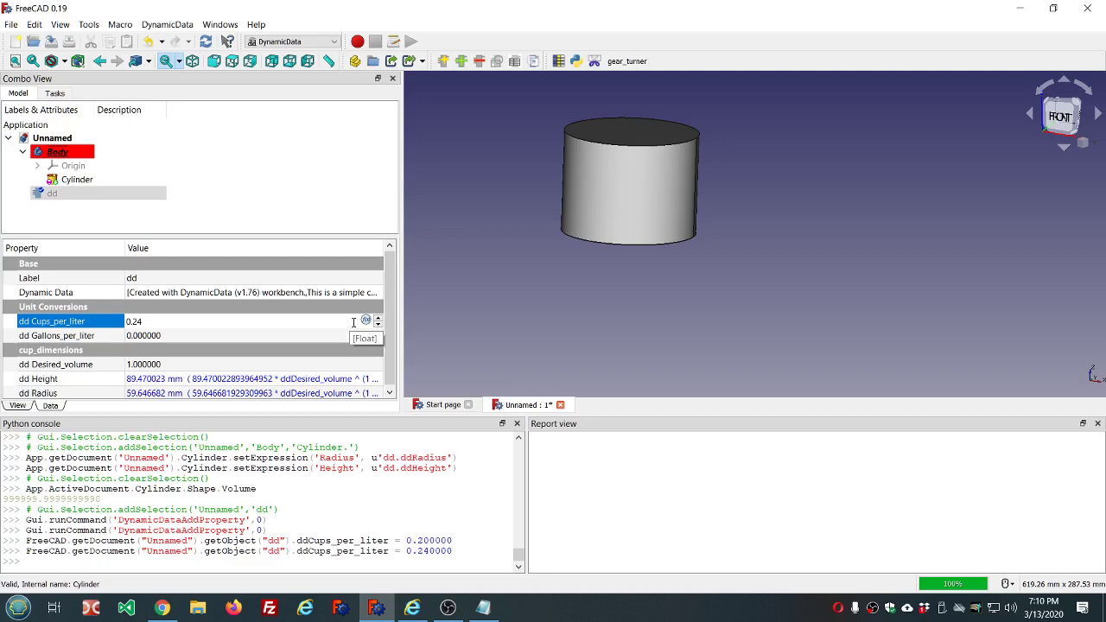
key("Return")
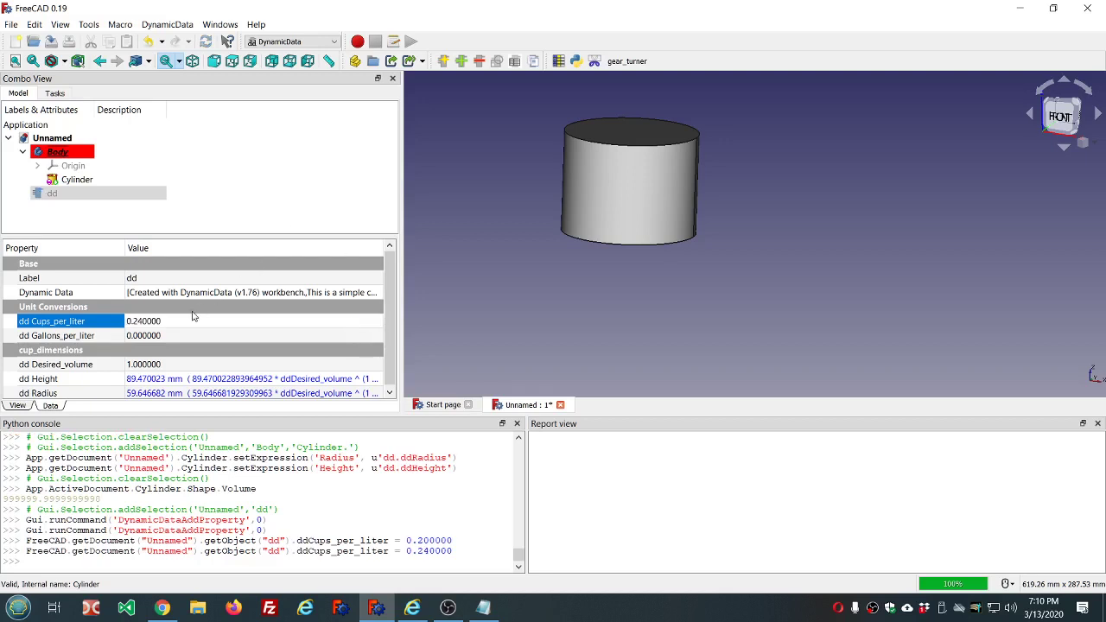
left_click(177, 336)
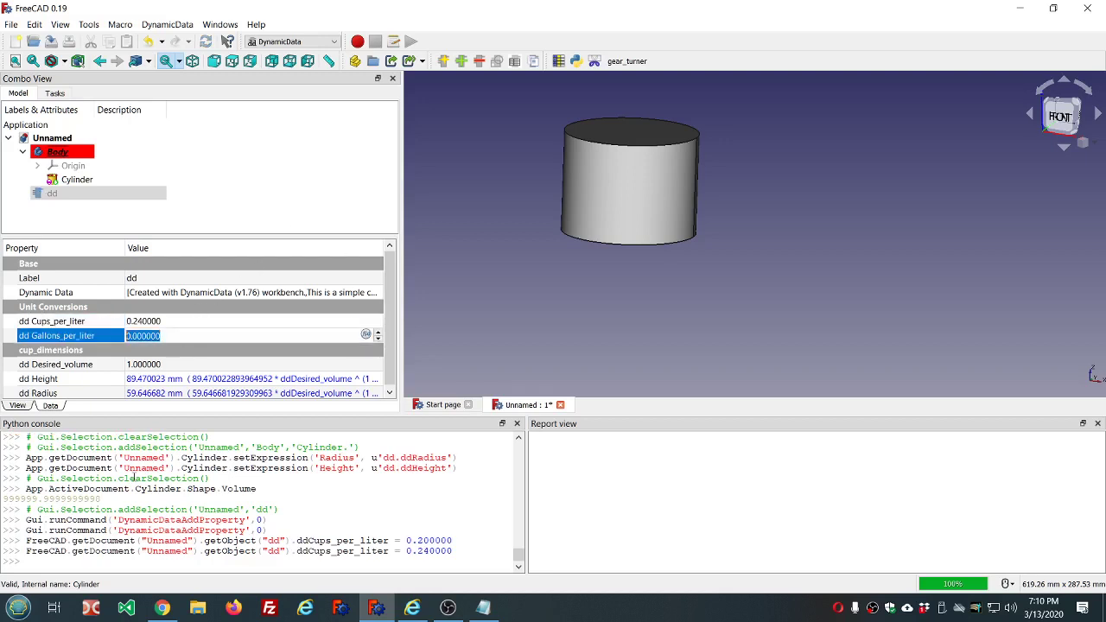
Step: Convert 1 US liquid gallon to liters and copy the 3.78541 result before returning to FreeCAD
left_click(163, 608)
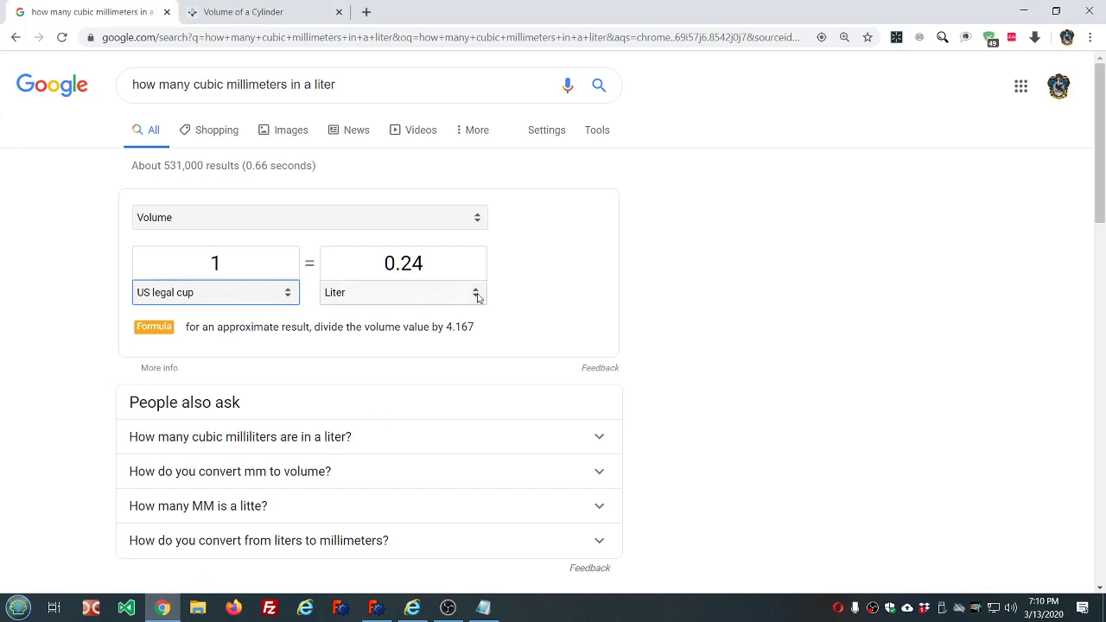
left_click(289, 295)
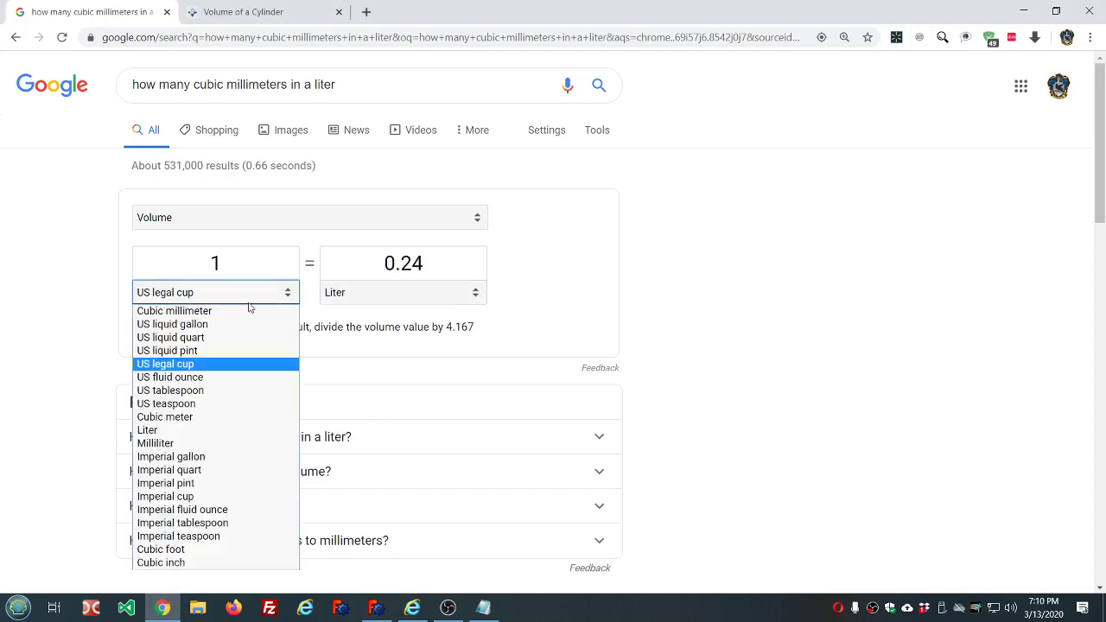
left_click(226, 324)
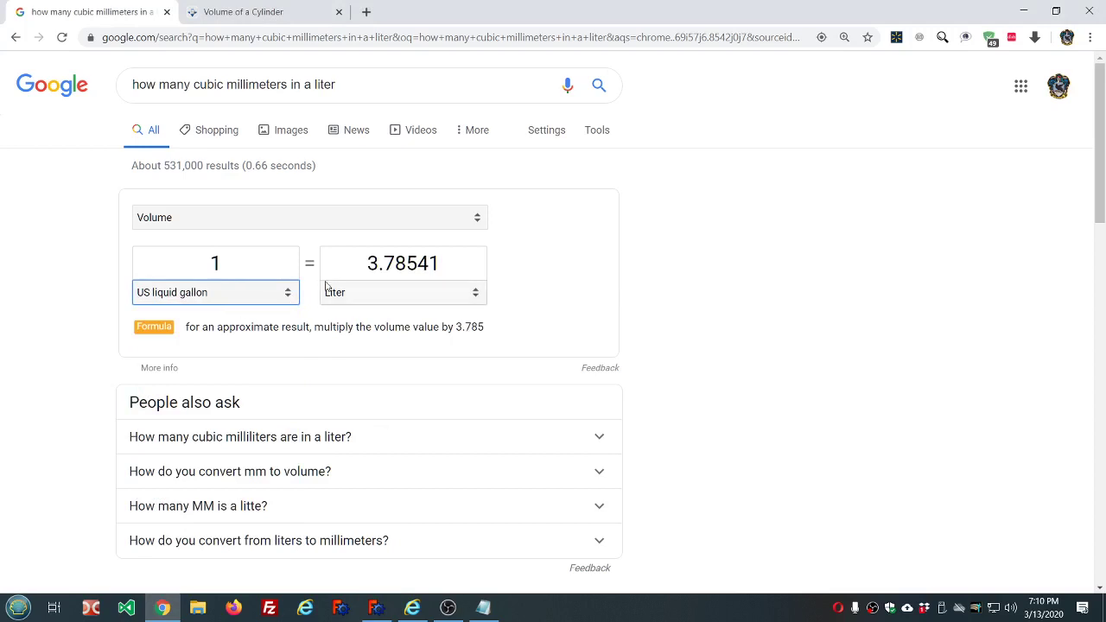
left_click_drag(371, 268, 469, 264)
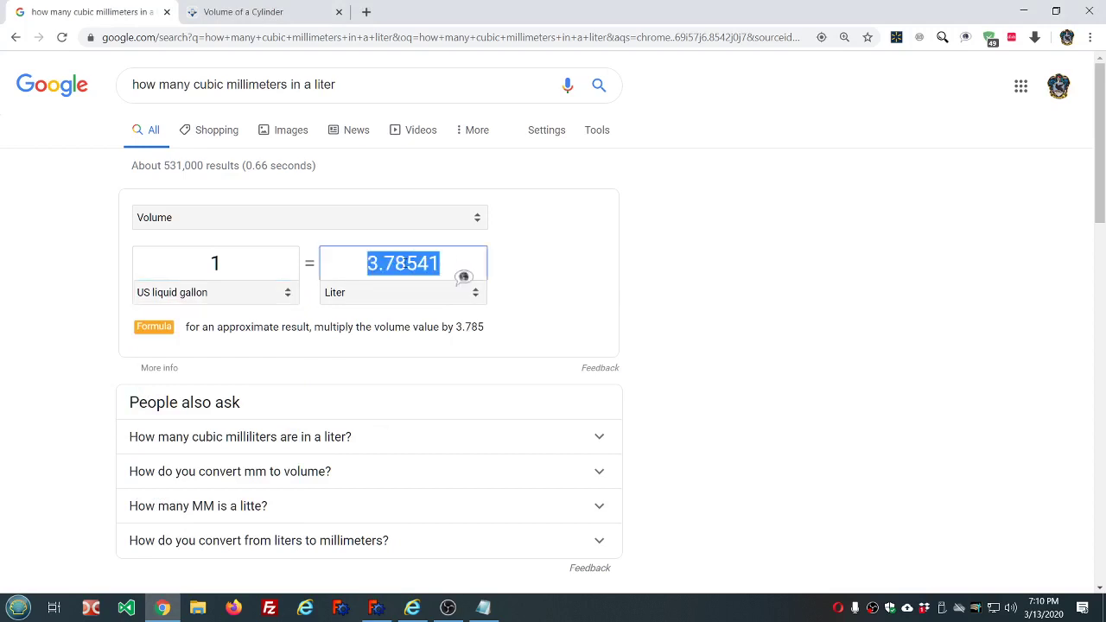
right_click(403, 264)
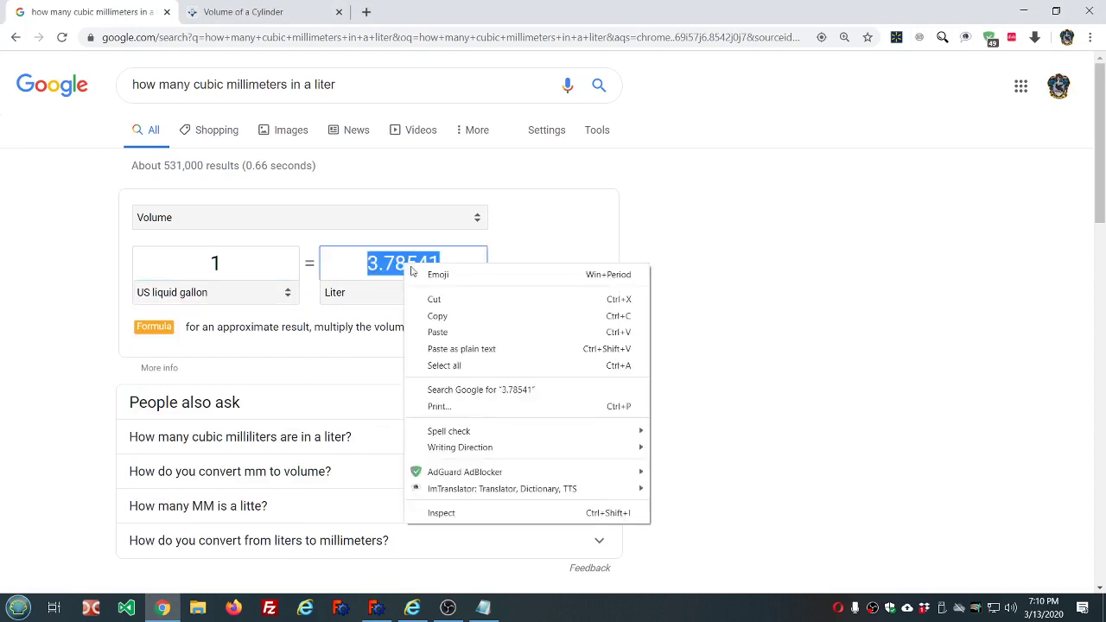
left_click(450, 316)
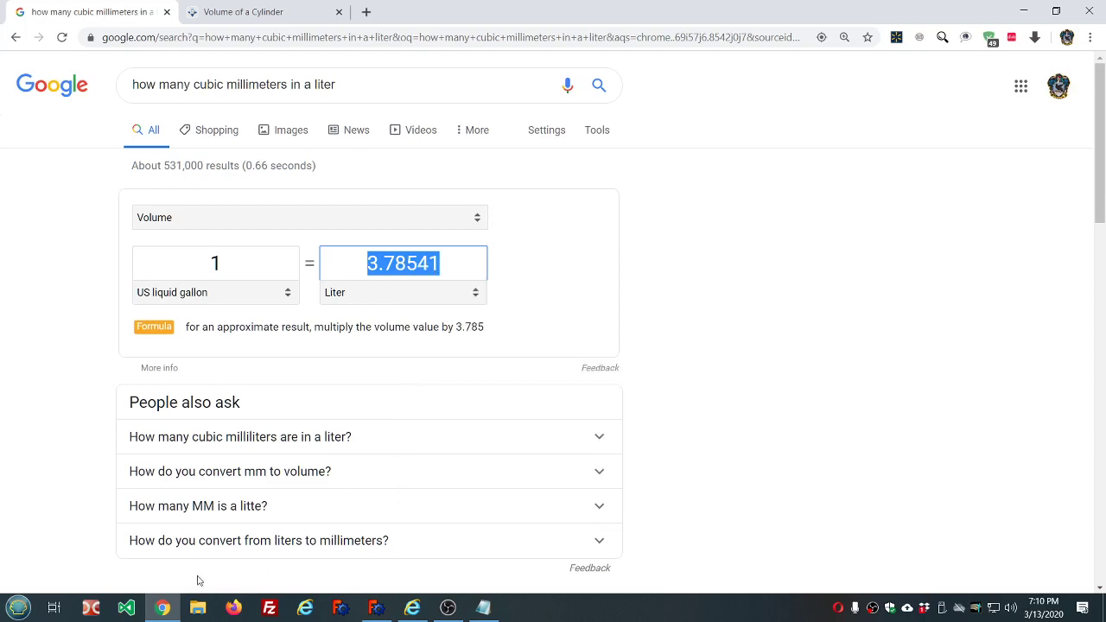
left_click(375, 609)
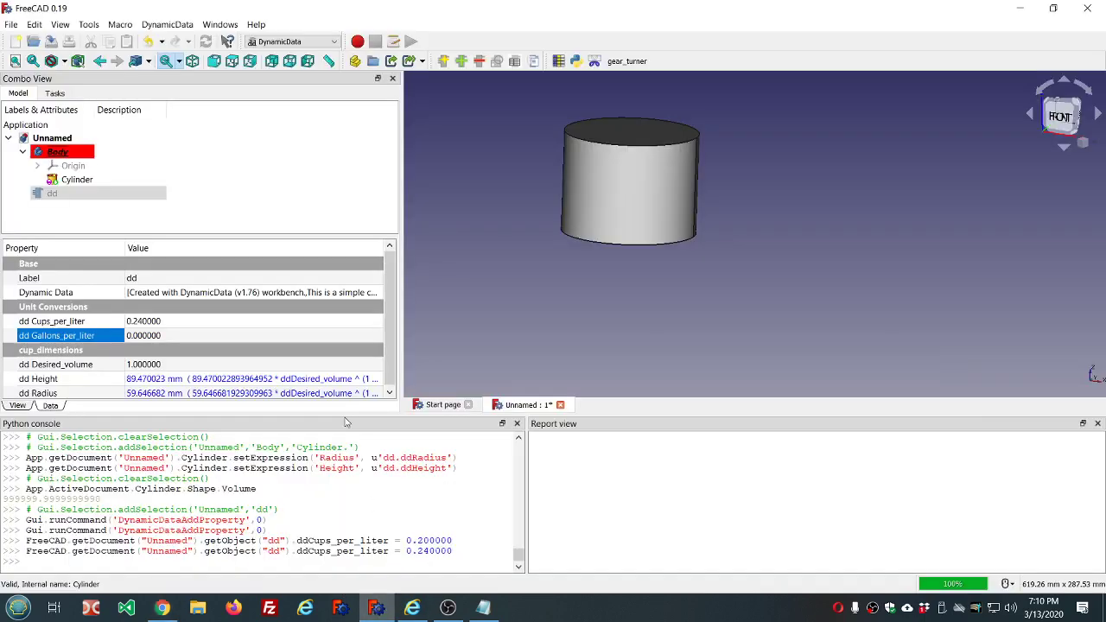
Step: Give Gallons_per_liter the expression 3.78541
left_click(195, 337)
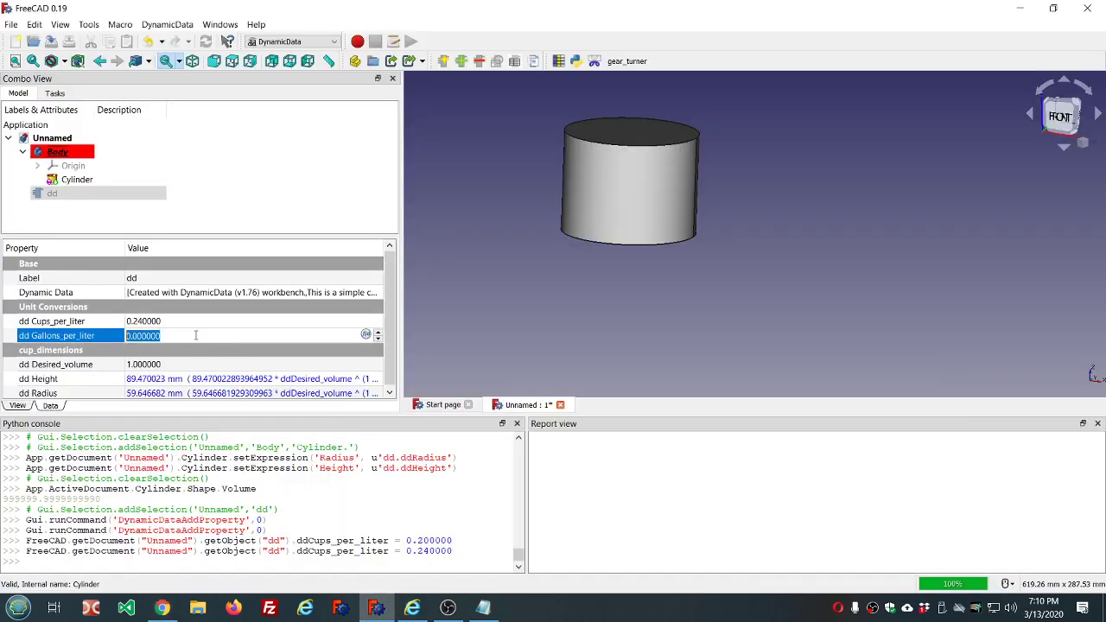
left_click(365, 334)
type("3.78541")
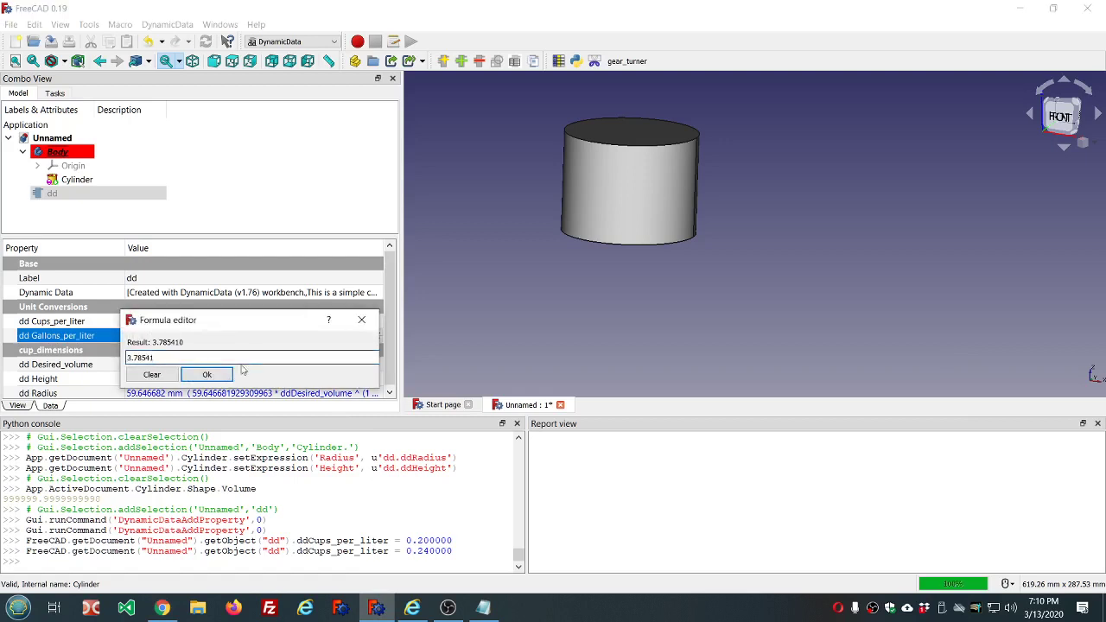
left_click(206, 375)
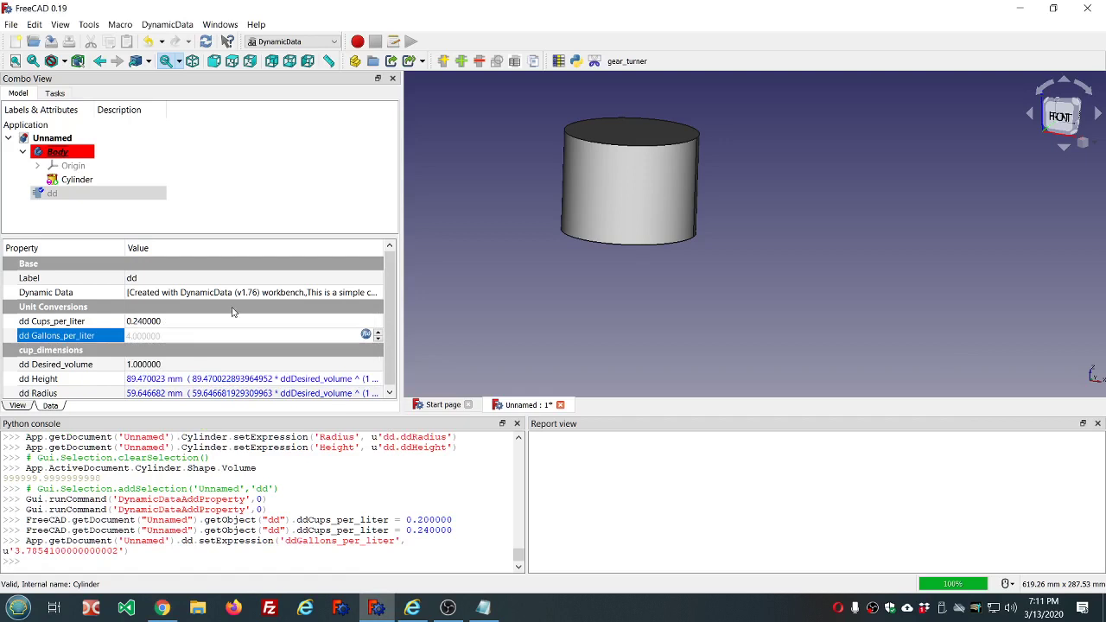
Step: Give Cups_per_liter the expression 0.24 and reselect dd to refresh its properties
left_click(230, 320)
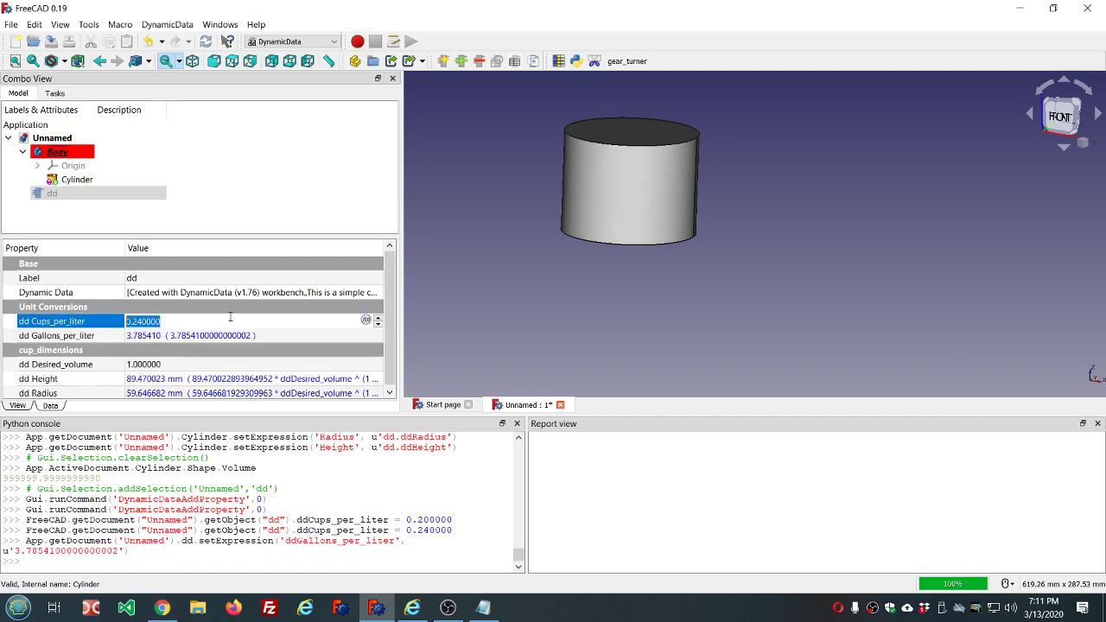
left_click(366, 320)
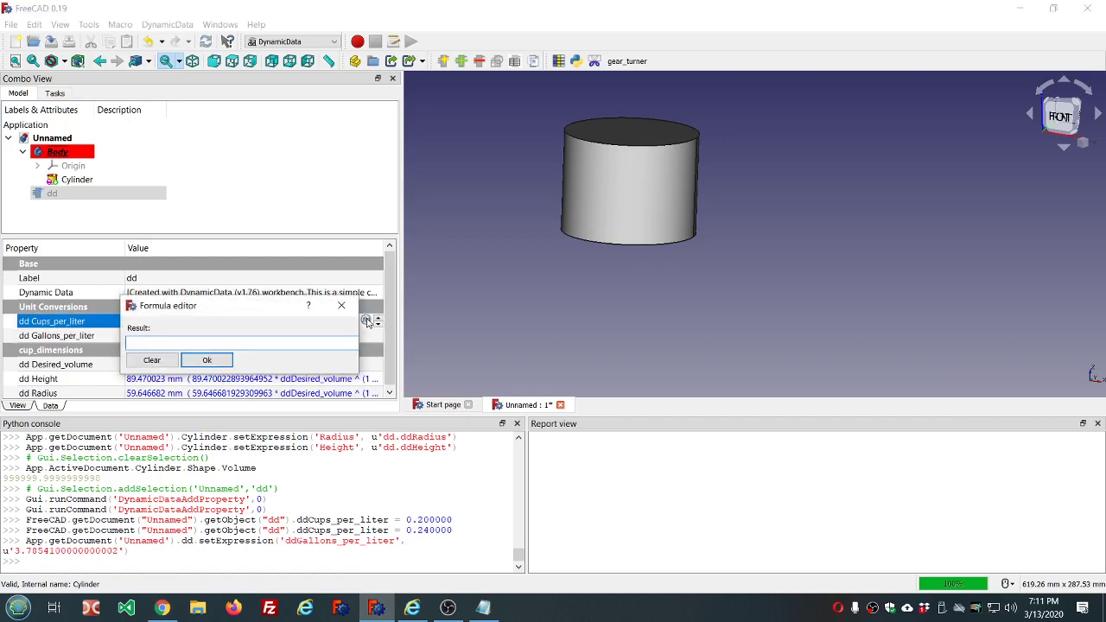
type("0.24")
key("Return")
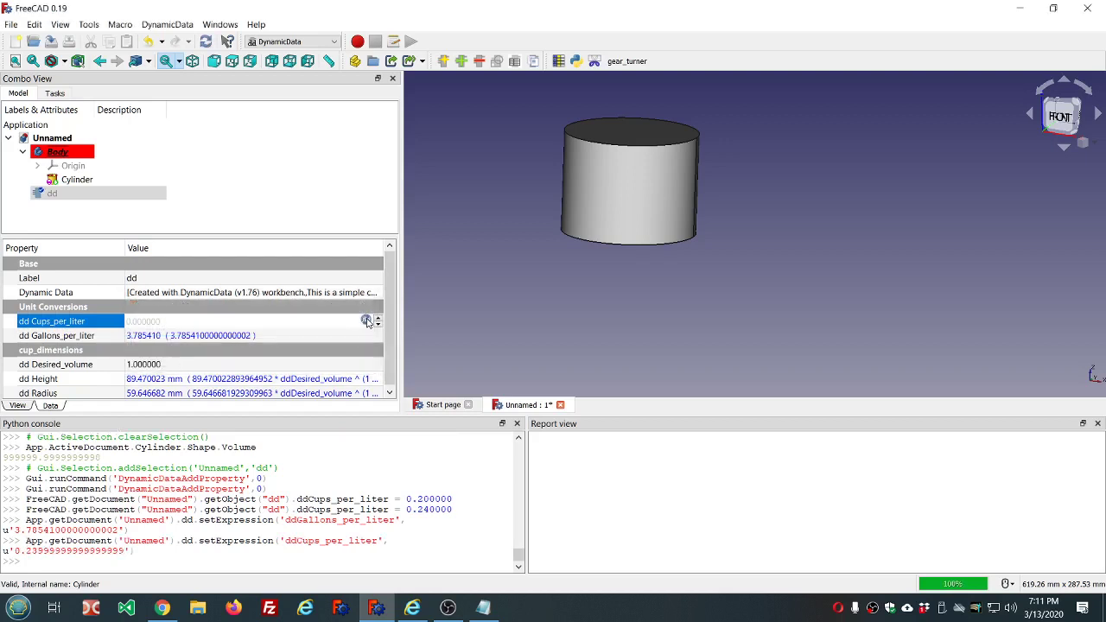
left_click(342, 181)
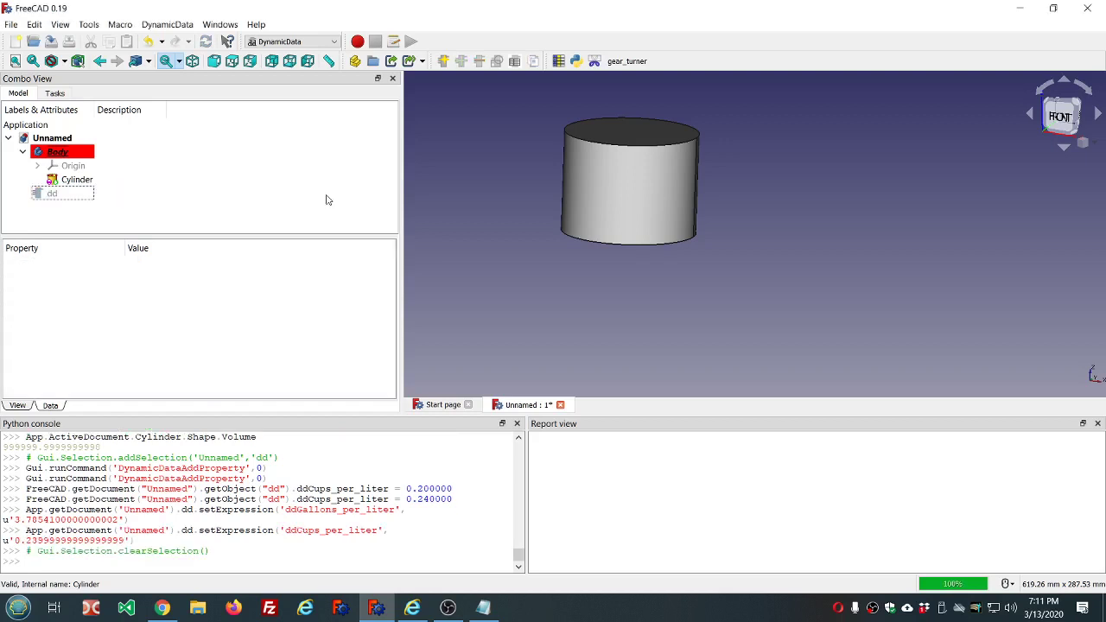
left_click(47, 194)
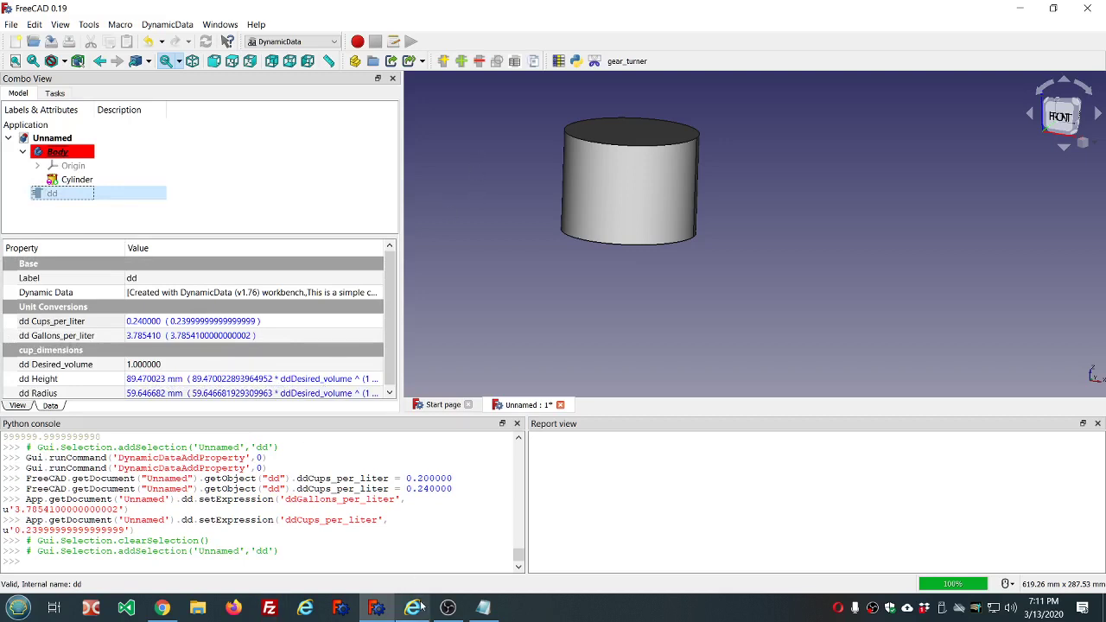
Step: Convert 1 US tablespoon to liters and copy the 0.0147868 result before returning to FreeCAD
left_click(162, 608)
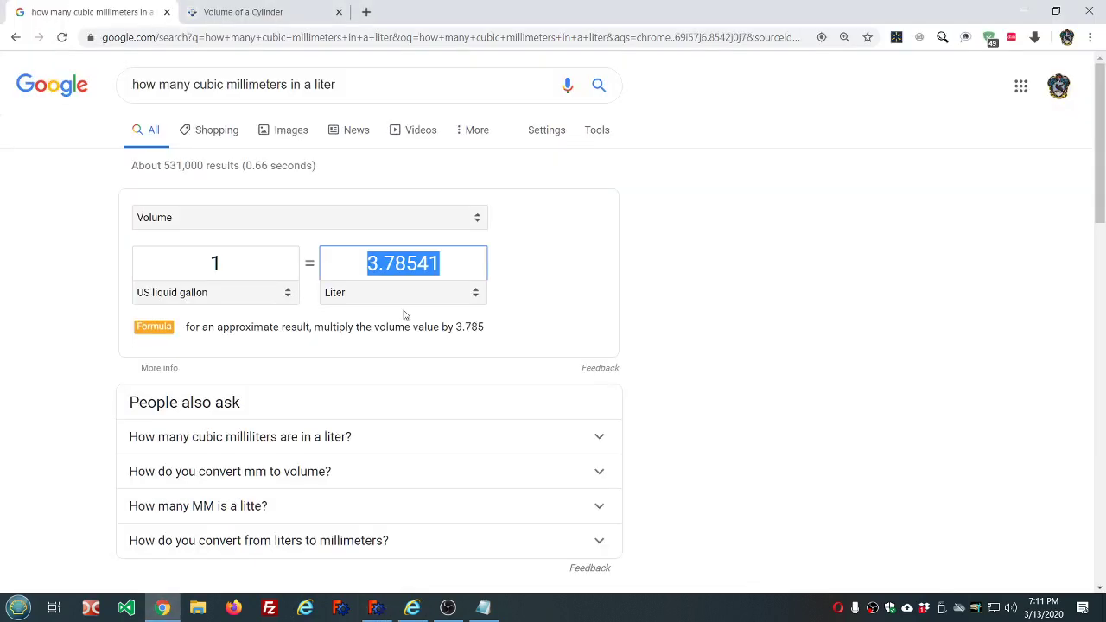
left_click(291, 295)
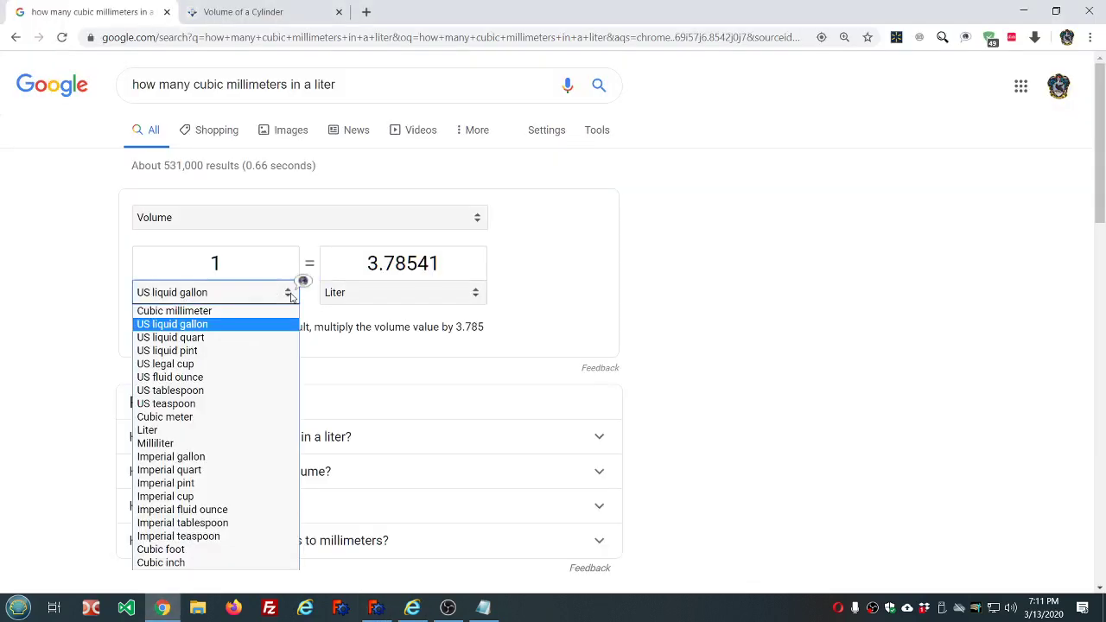
left_click(207, 392)
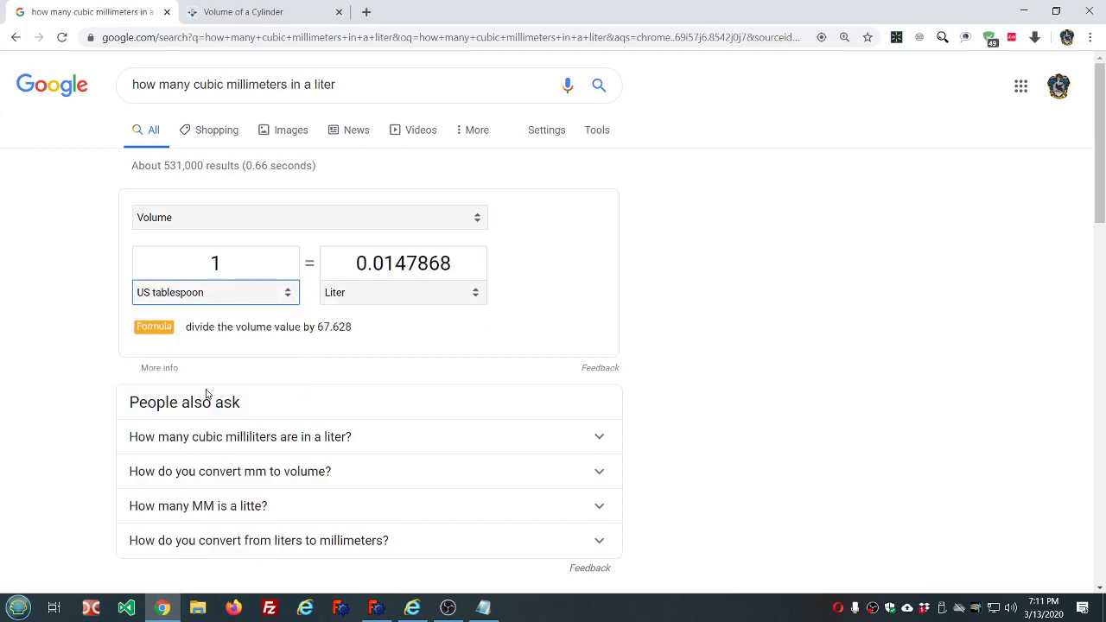
left_click_drag(358, 263, 451, 263)
right_click(400, 272)
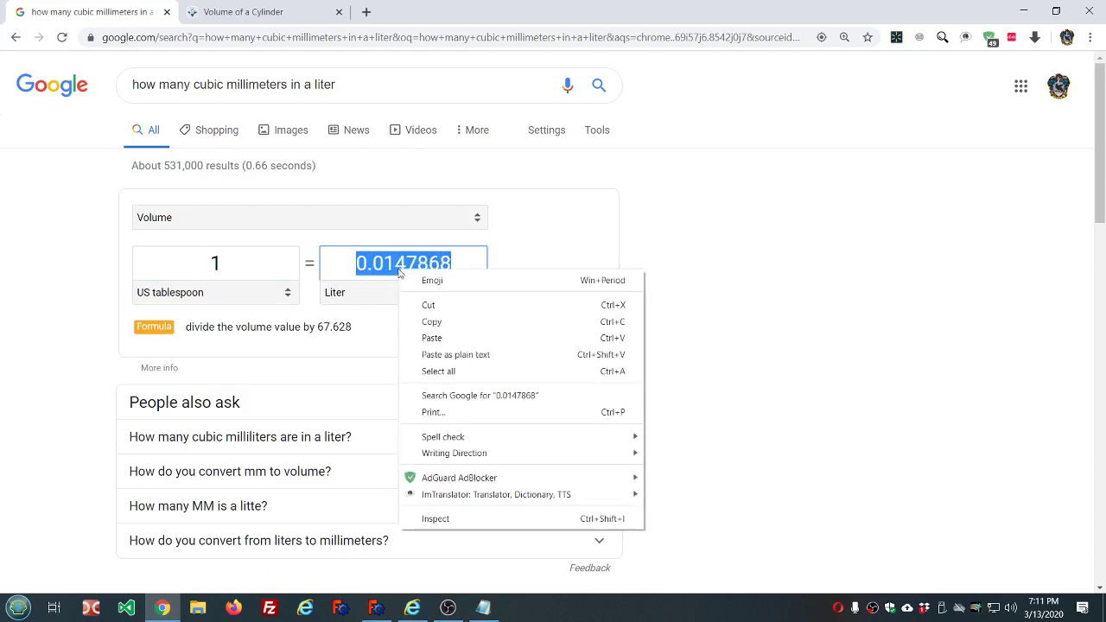
left_click(431, 322)
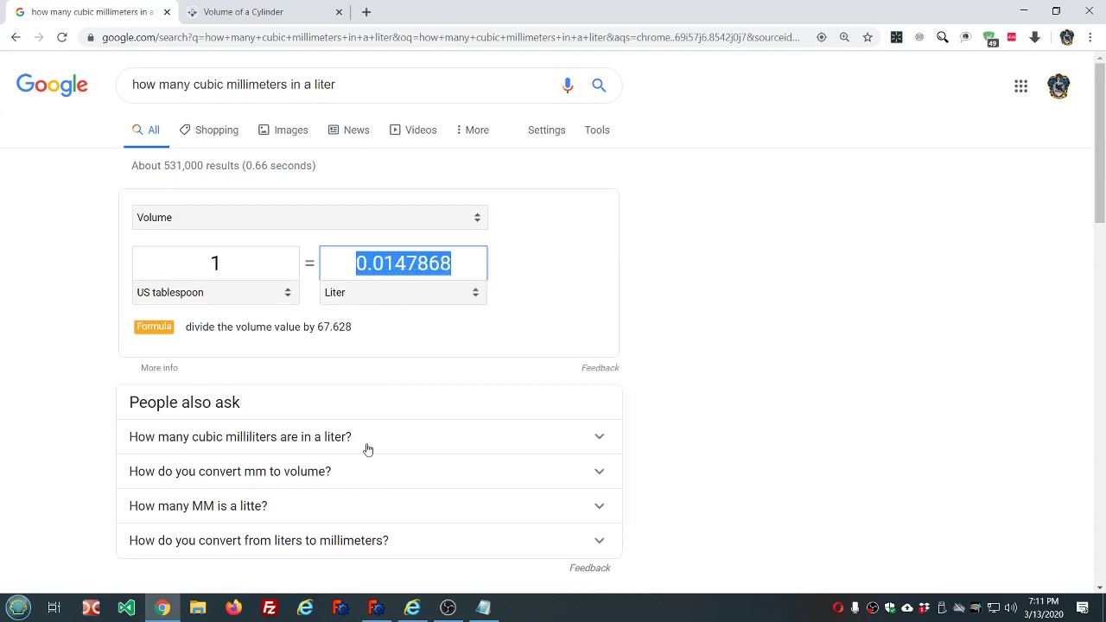
left_click(389, 614)
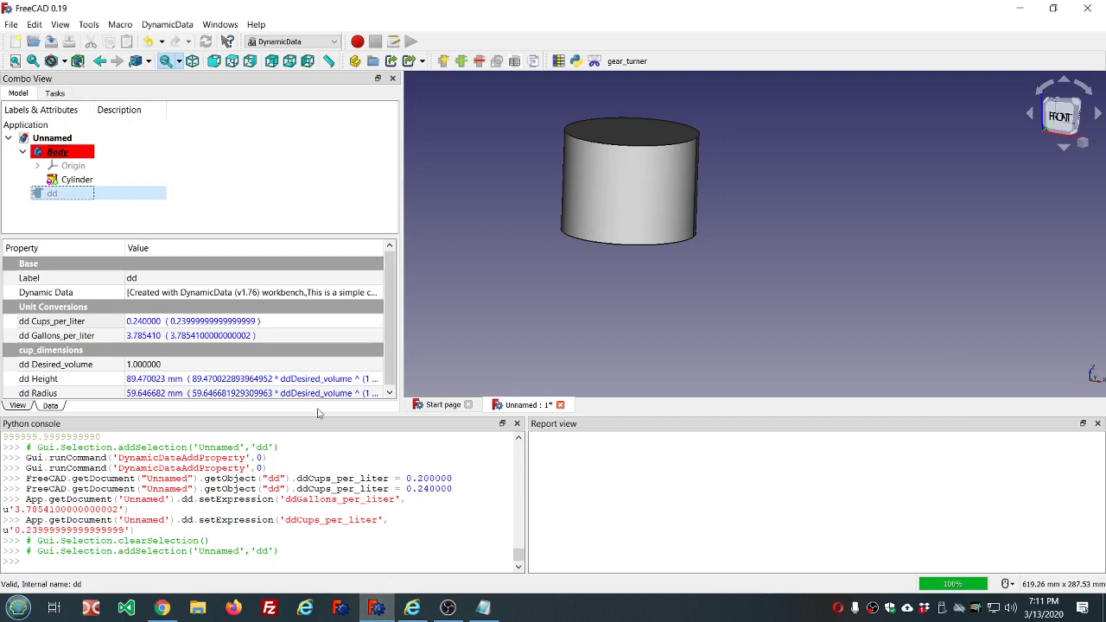
Step: Add a Float property tablespoons_per_liter to dd's Unit Conversions group
left_click(462, 62)
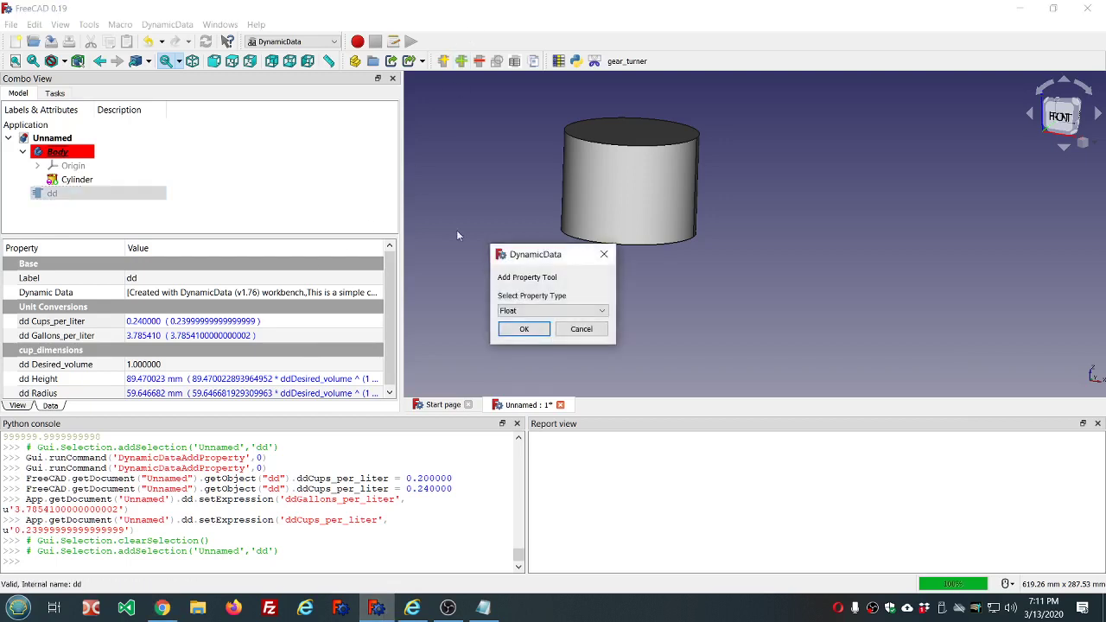
left_click(522, 337)
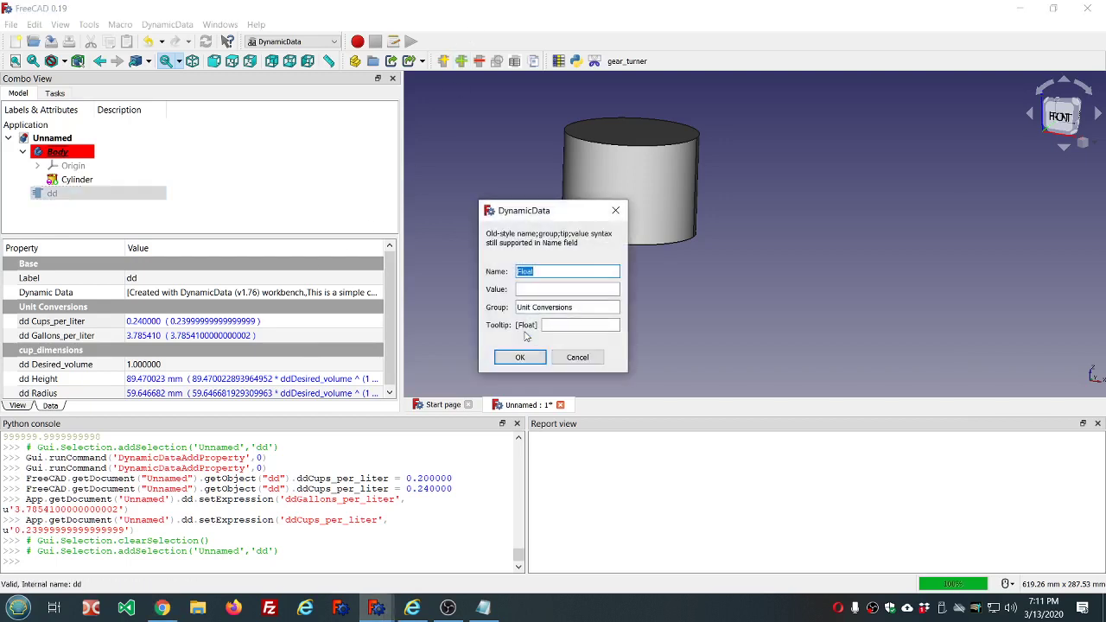
type("te")
type("blespo")
type("ons")
type("_per_liter")
left_click(522, 290)
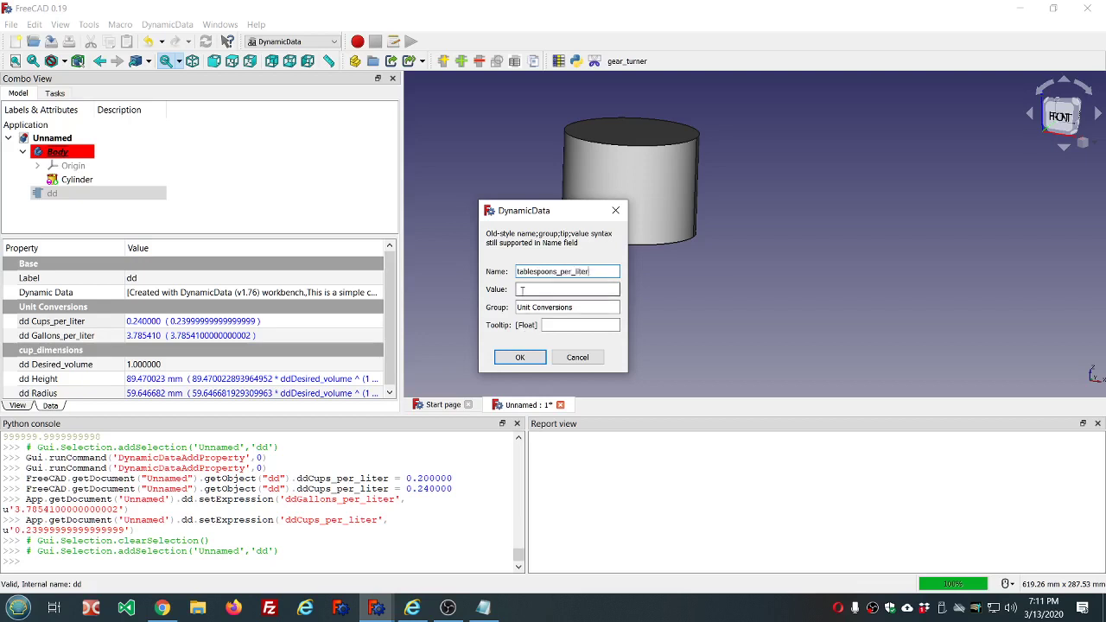
left_click(519, 357)
Step: Drive Tablespoons_per_liter with the expression 0.0147868 and reselect dd to refresh it
left_click(194, 350)
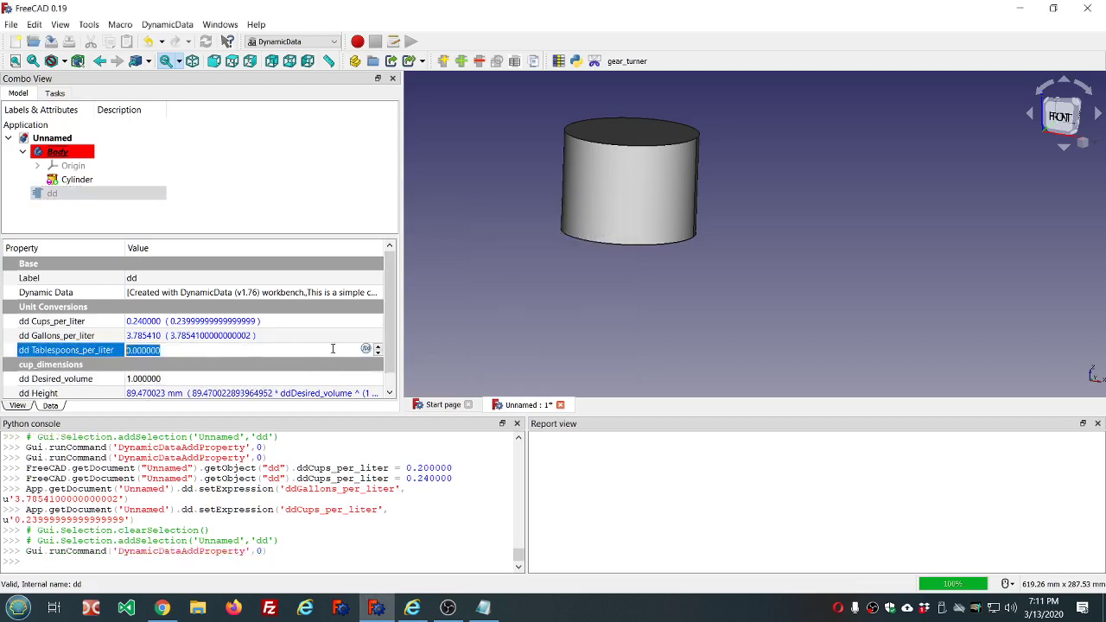
left_click(366, 349)
type("0.0147868")
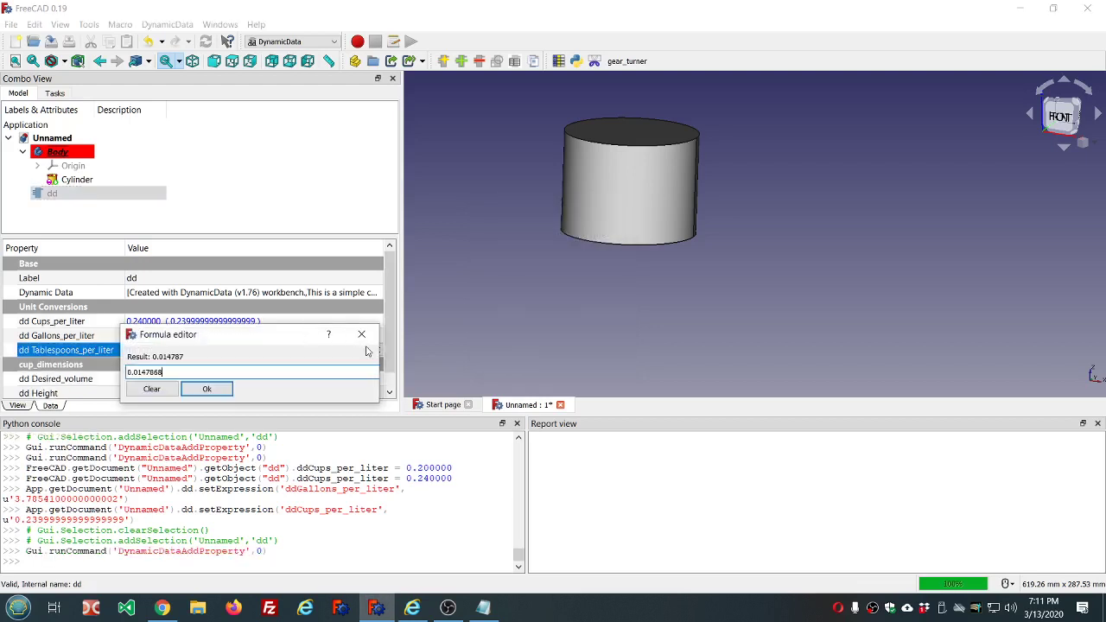
left_click(207, 390)
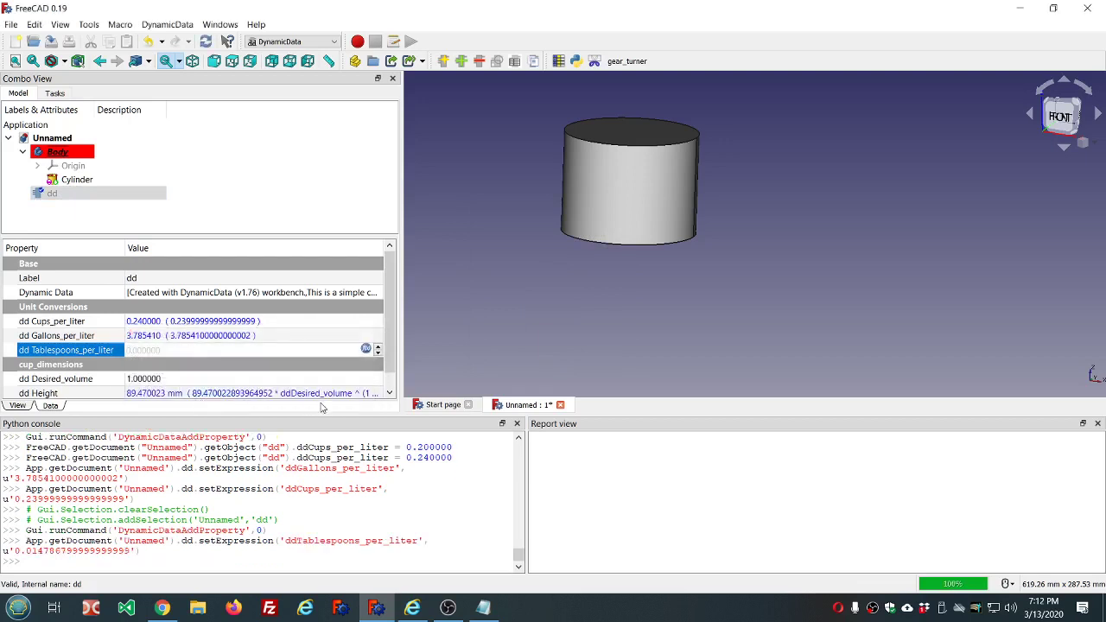
left_click(314, 179)
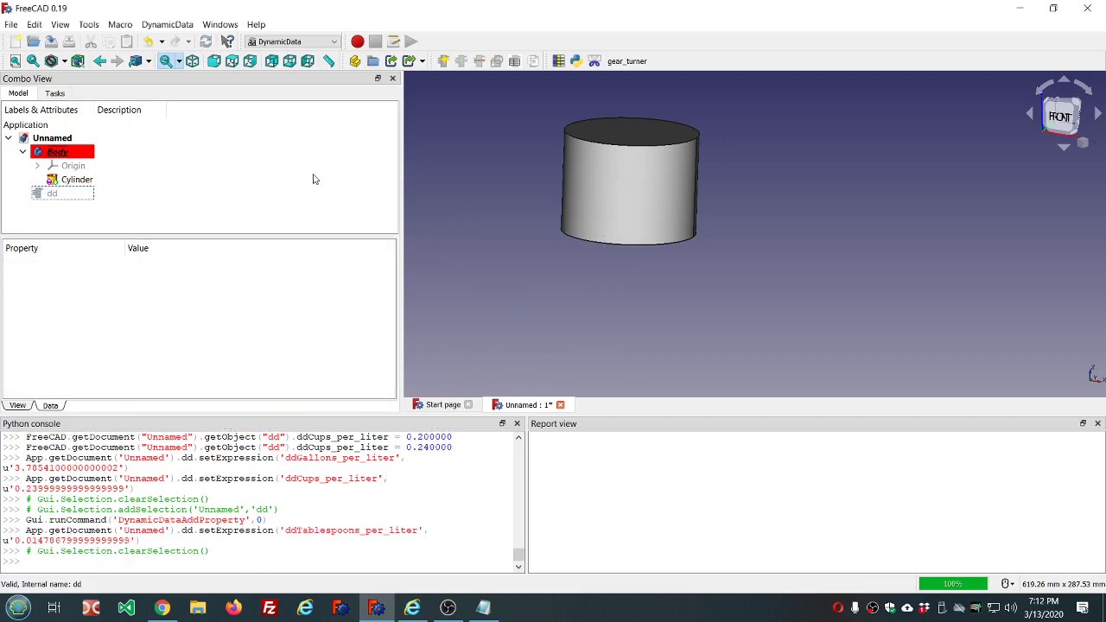
left_click(80, 192)
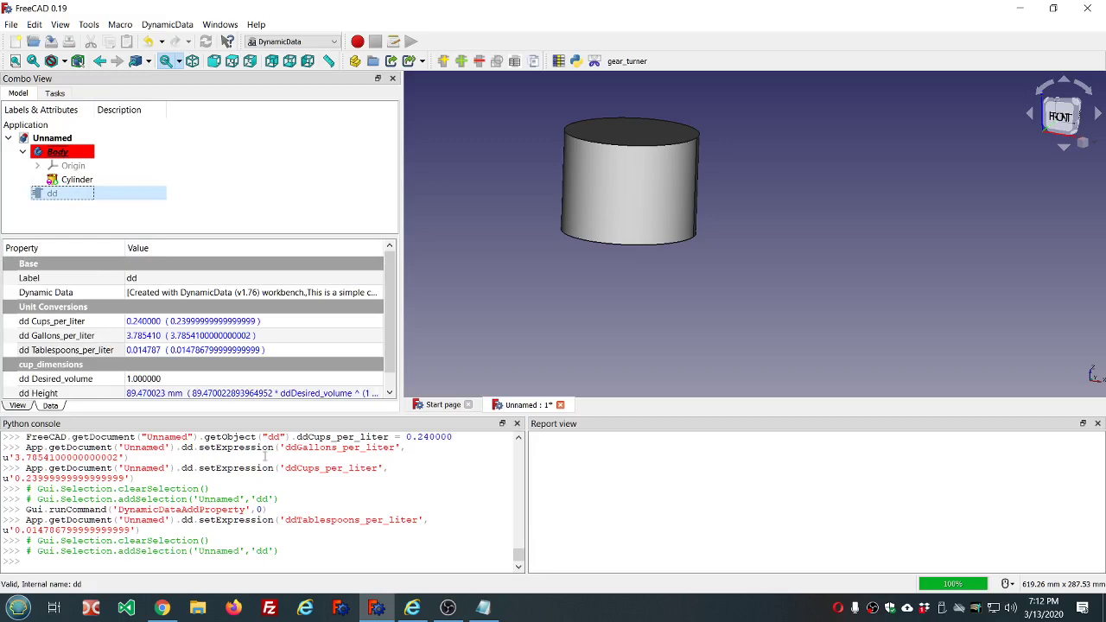
Step: Convert 1 US teaspoon to liters and select the 0.00492892 result, then return to FreeCAD
left_click(164, 610)
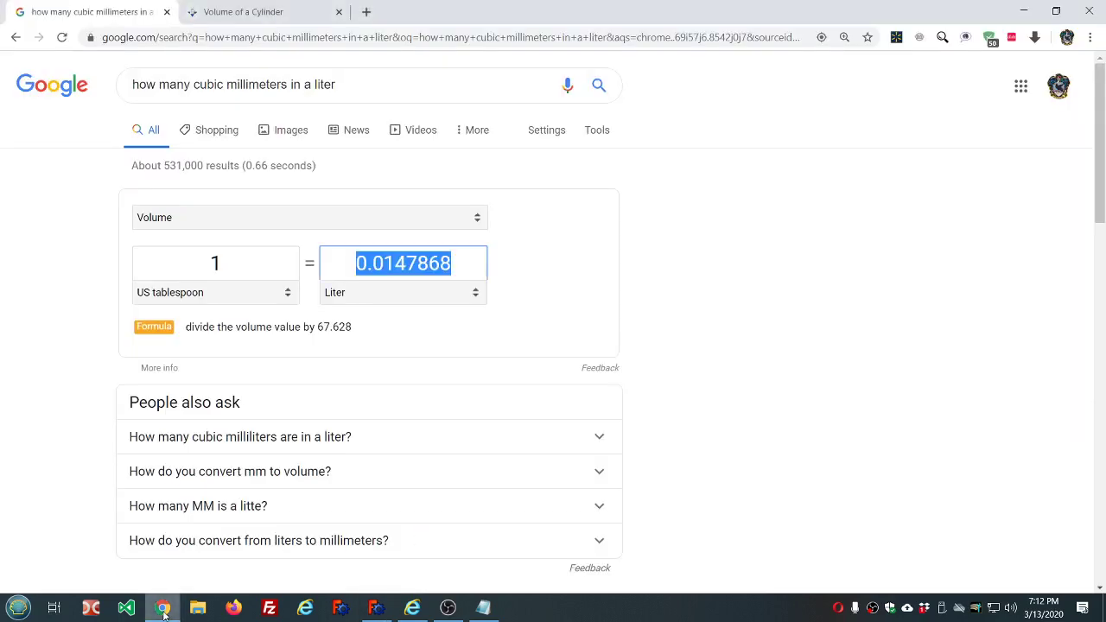
left_click(287, 293)
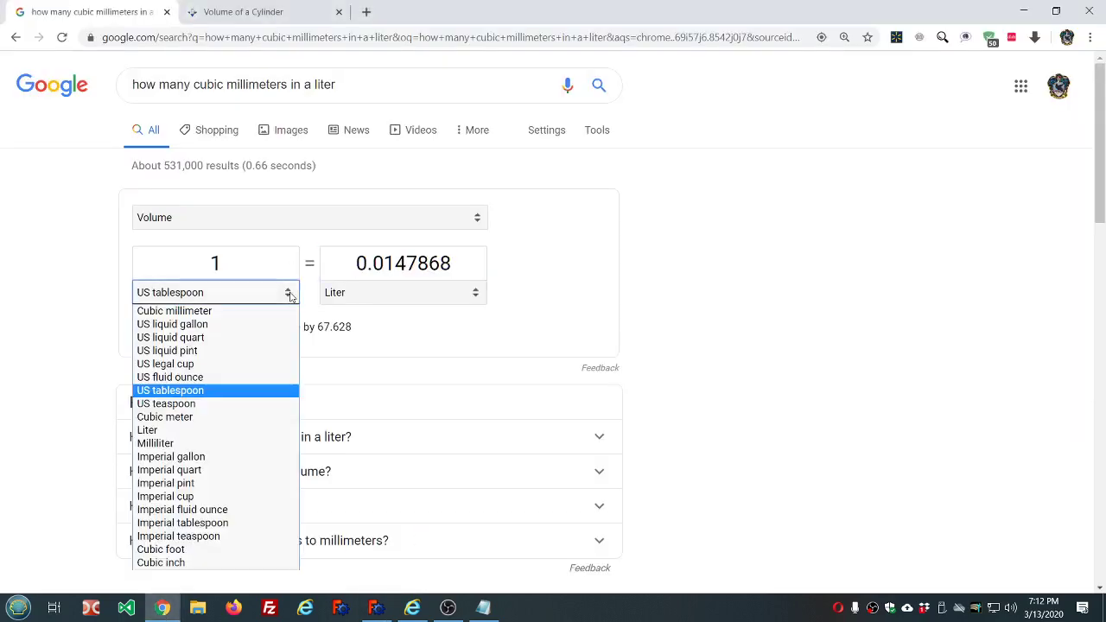
left_click(211, 404)
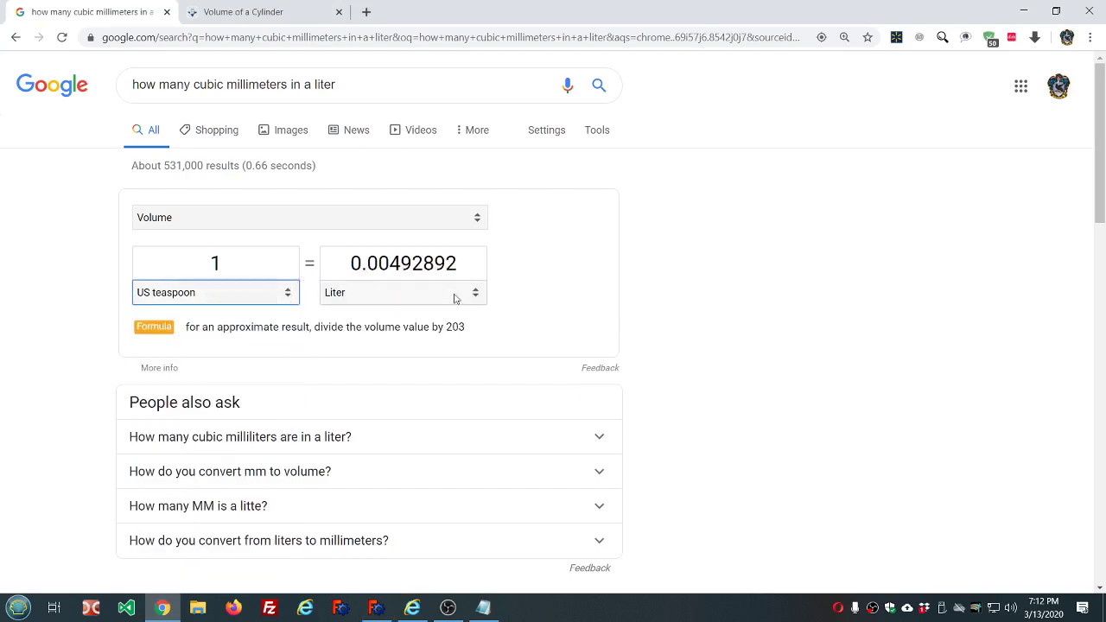
left_click_drag(458, 264, 349, 265)
key("ctrl+c")
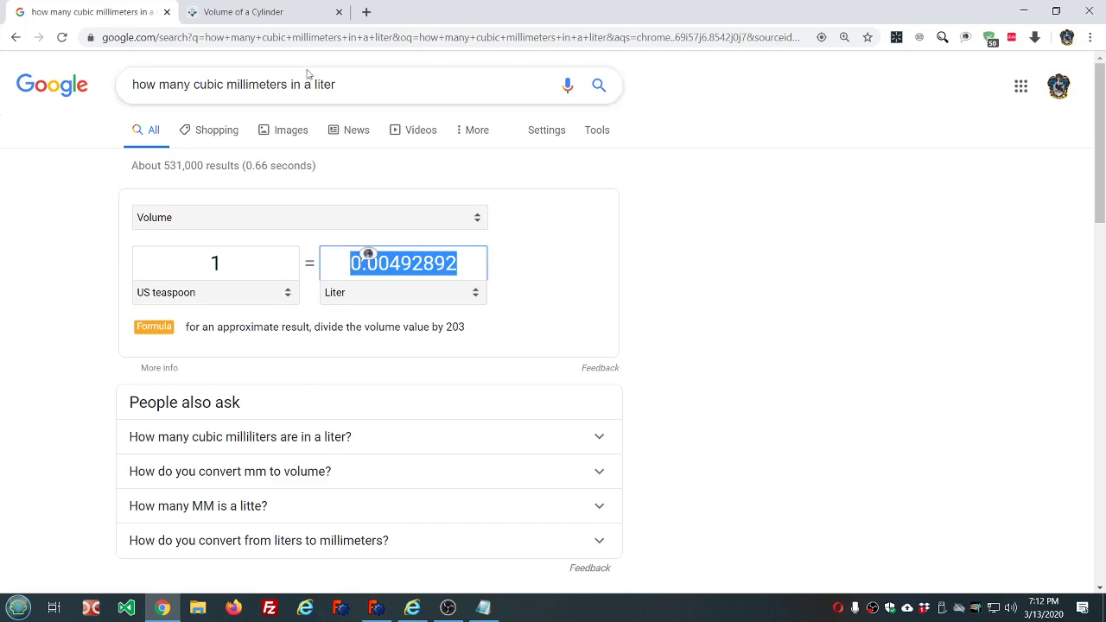
left_click(377, 609)
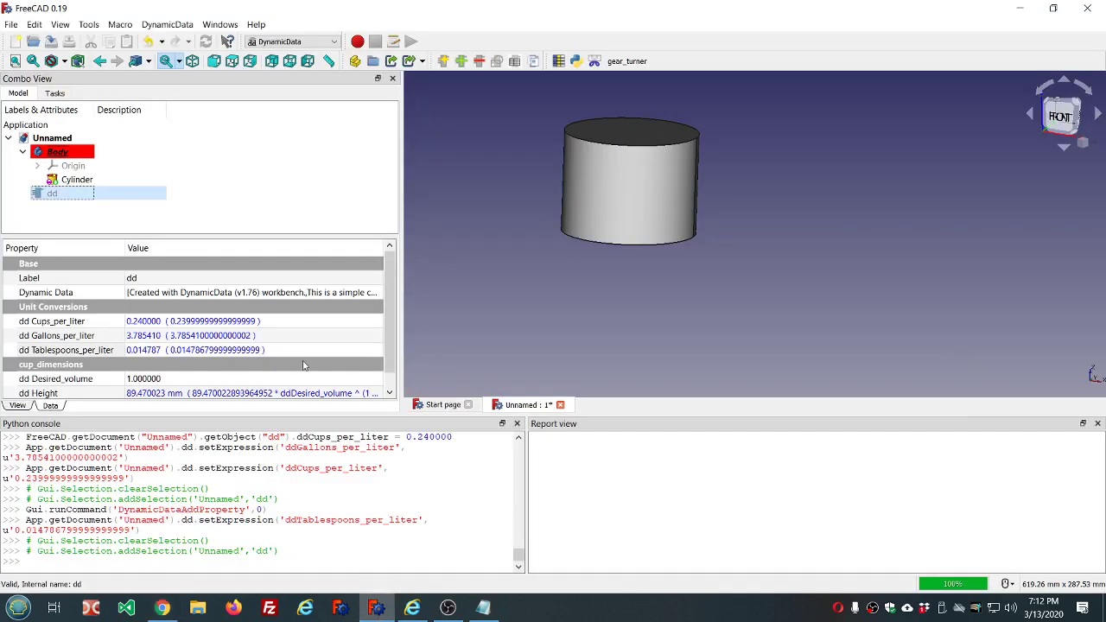
Step: Create a Float property named teaspoons_per_liter on dd
left_click(462, 61)
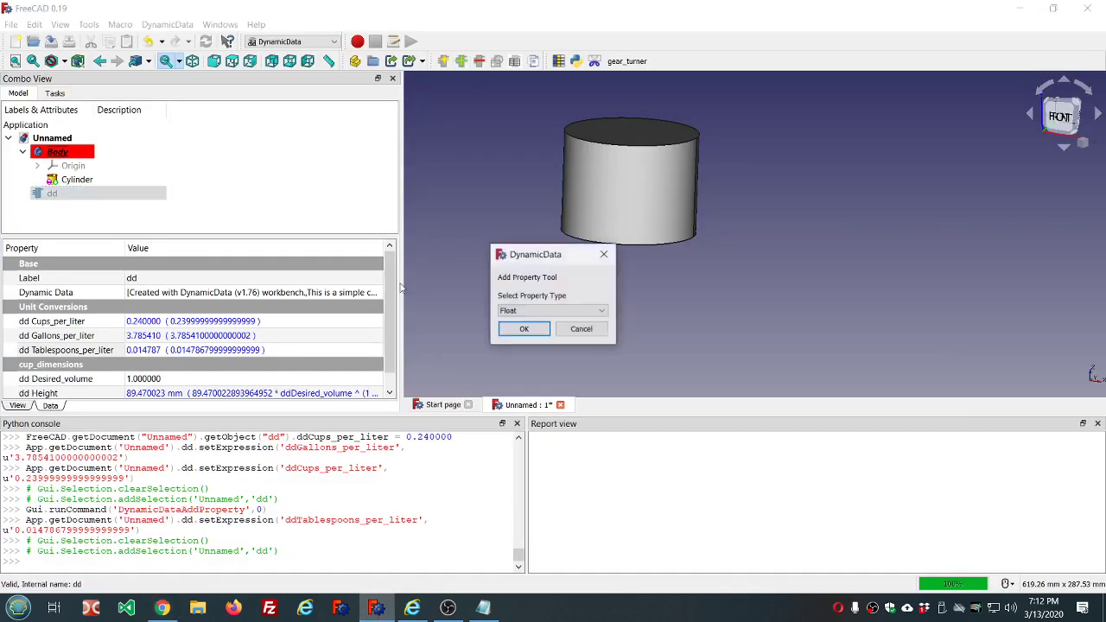
left_click(516, 333)
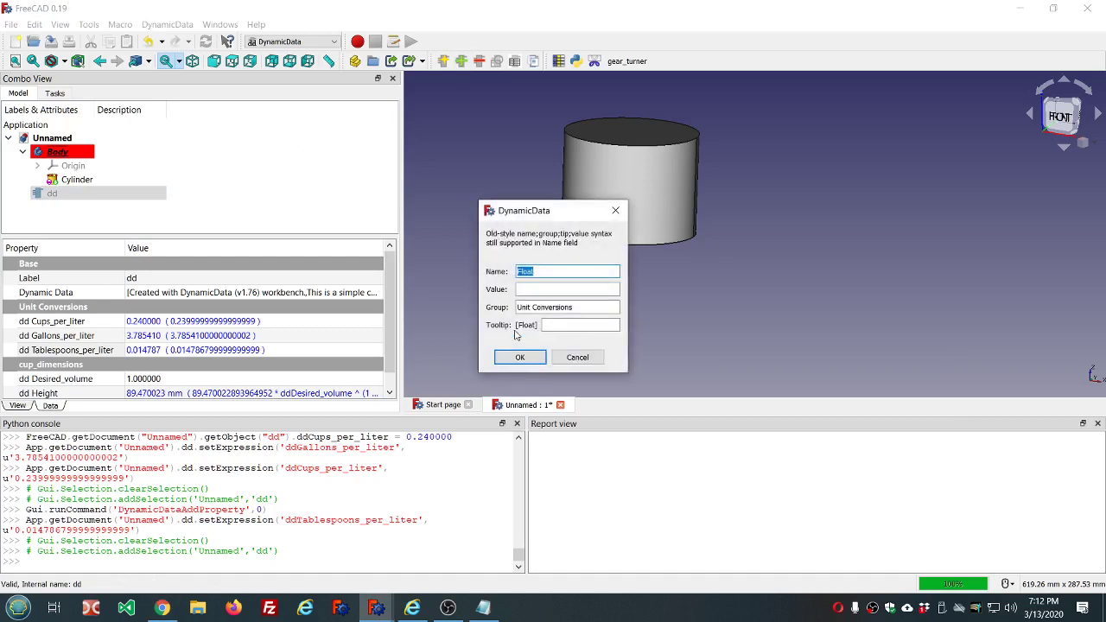
type("le")
left_click(533, 362)
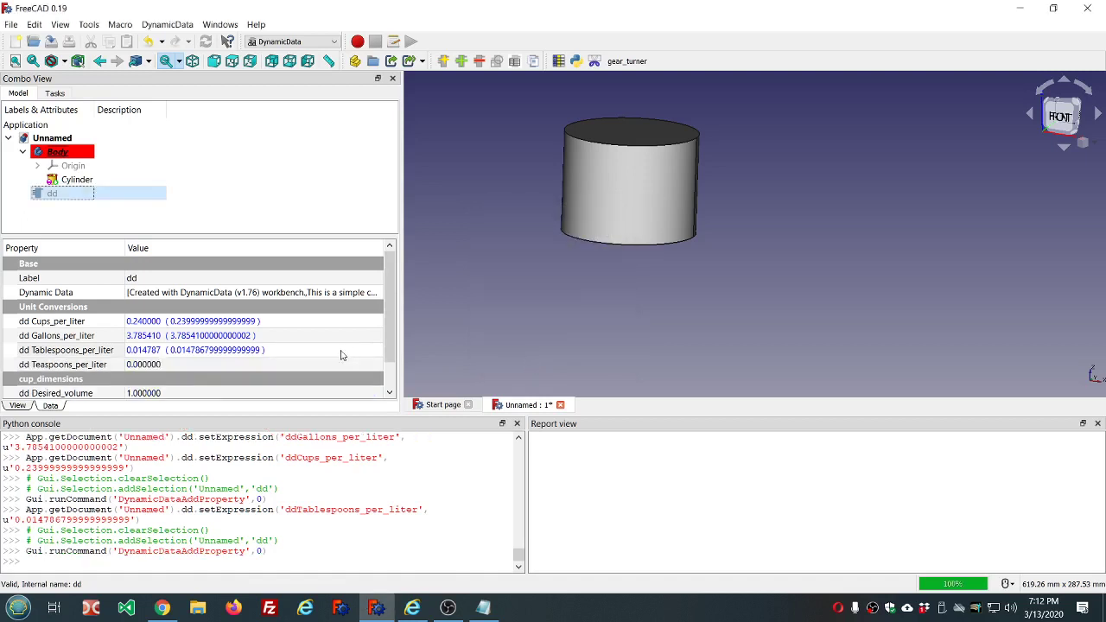
Step: Set Teaspoons_per_liter to the pasted expression 0.00492892, then reselect dd to show it
left_click(220, 370)
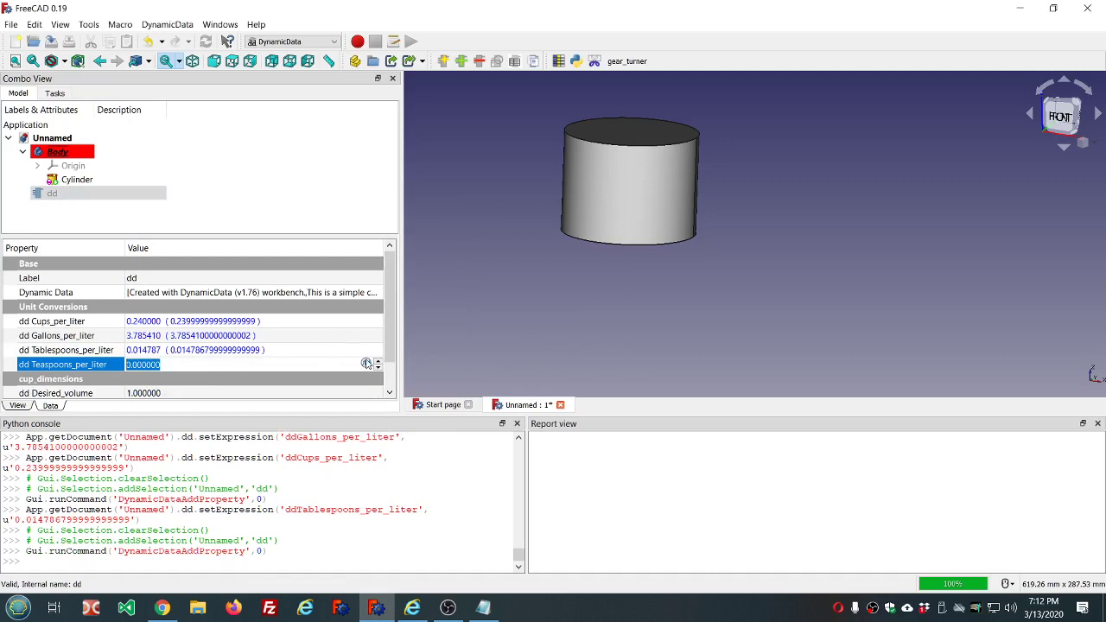
left_click(367, 363)
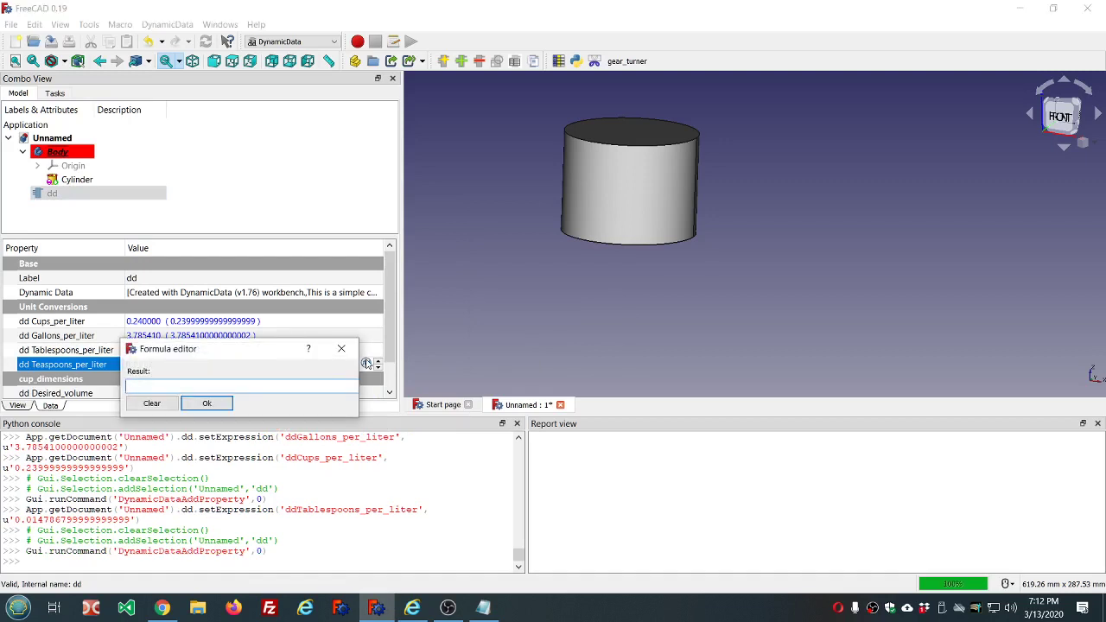
key("ctrl+v")
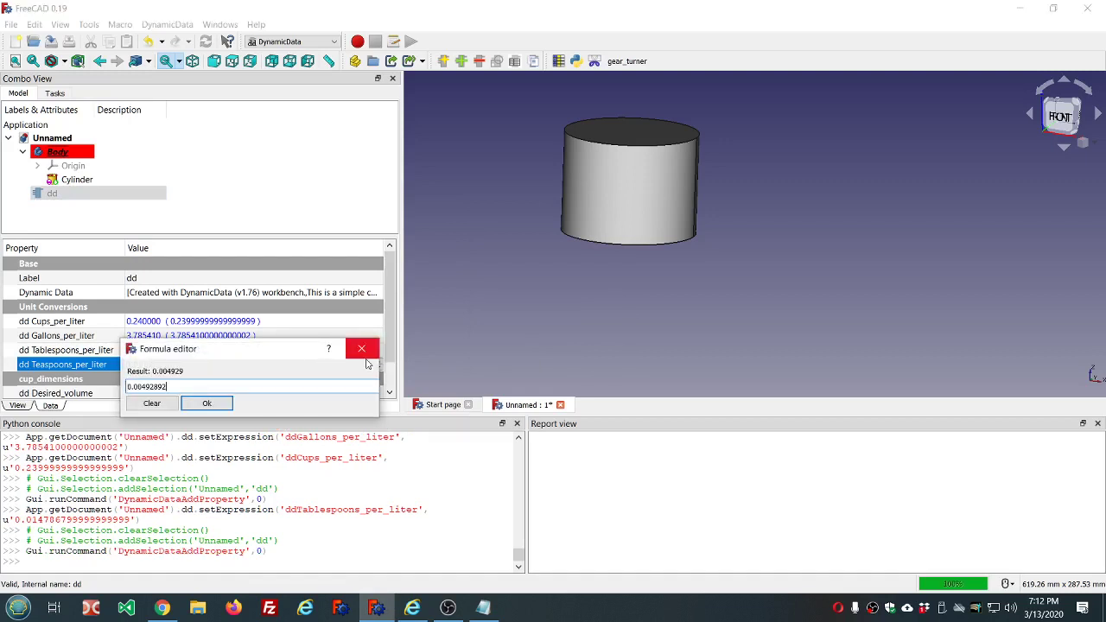
left_click(209, 403)
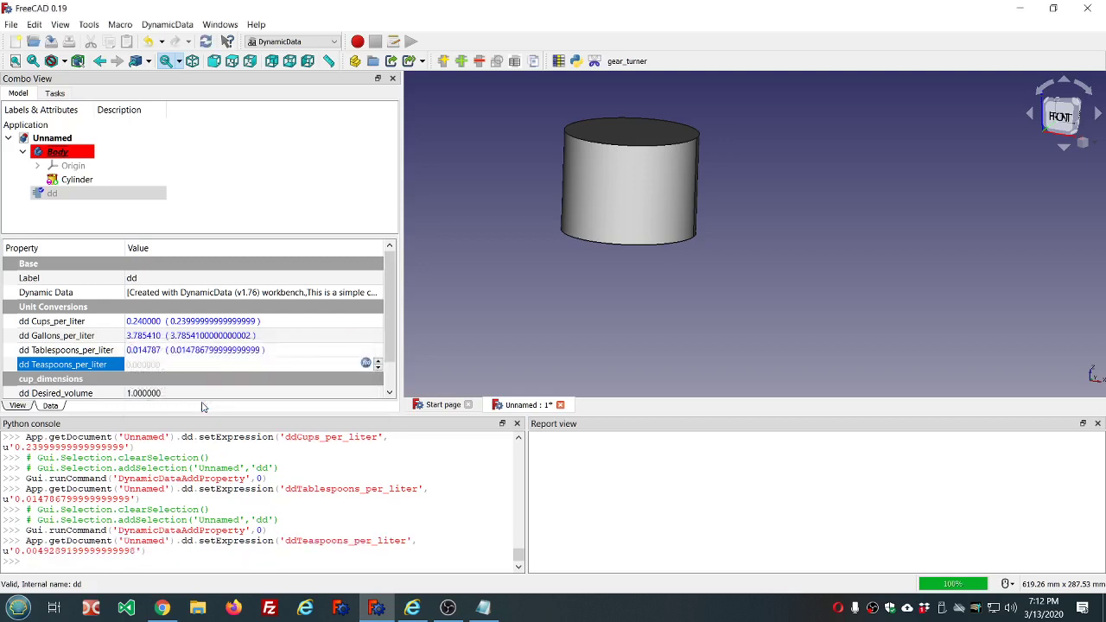
left_click(268, 180)
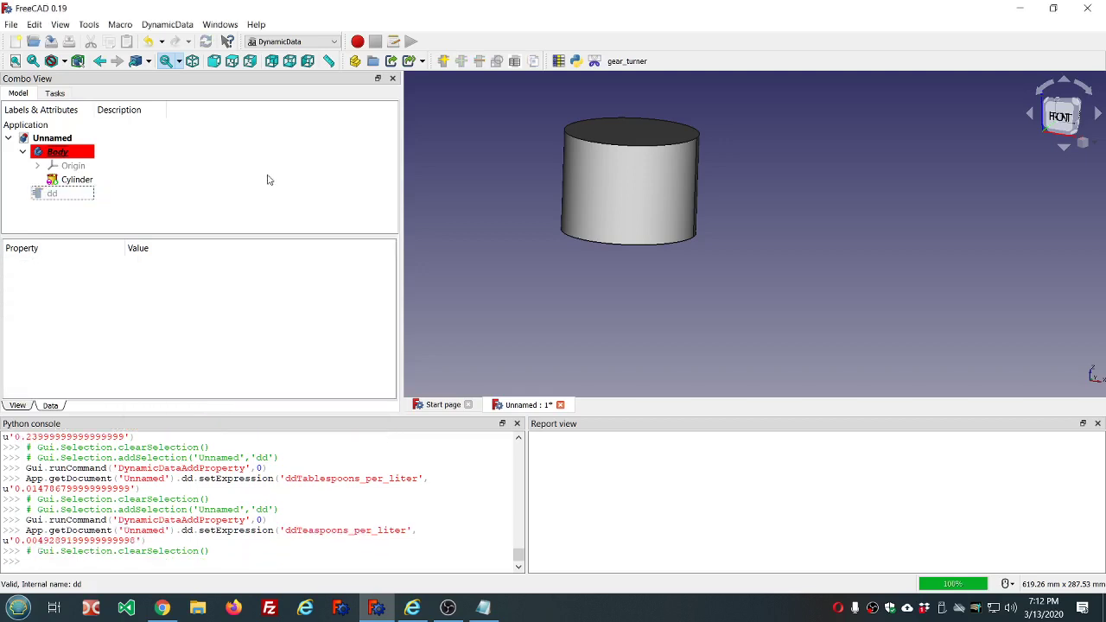
left_click(90, 195)
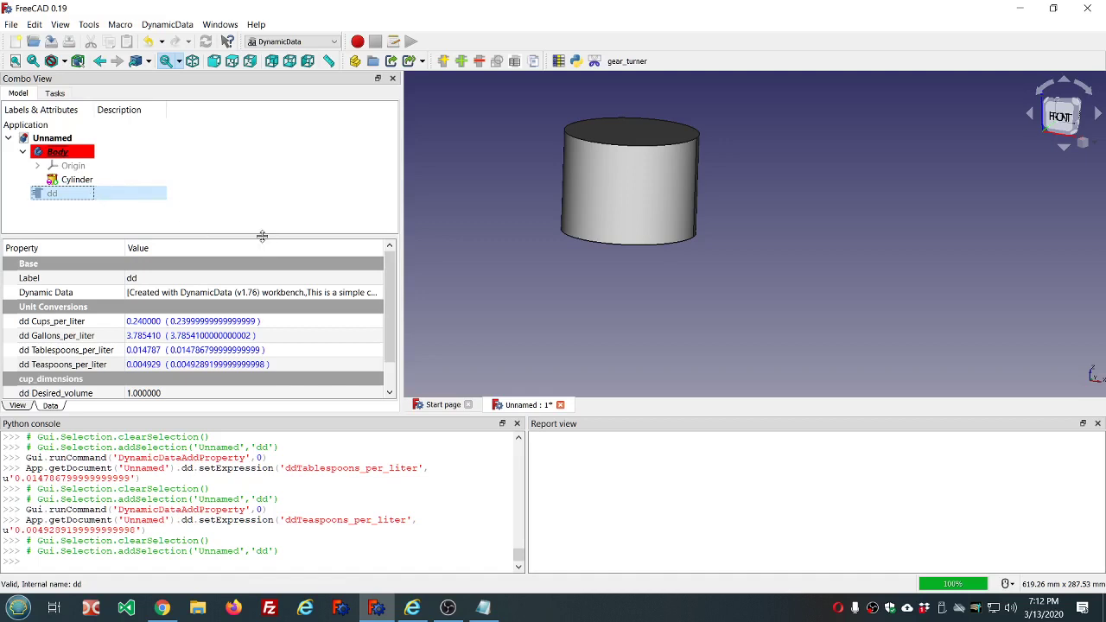
Step: Drive dd's Desired_volume with the expression ddTablespoons_per_liter, shrinking the cylinder
left_click_drag(266, 235, 268, 219)
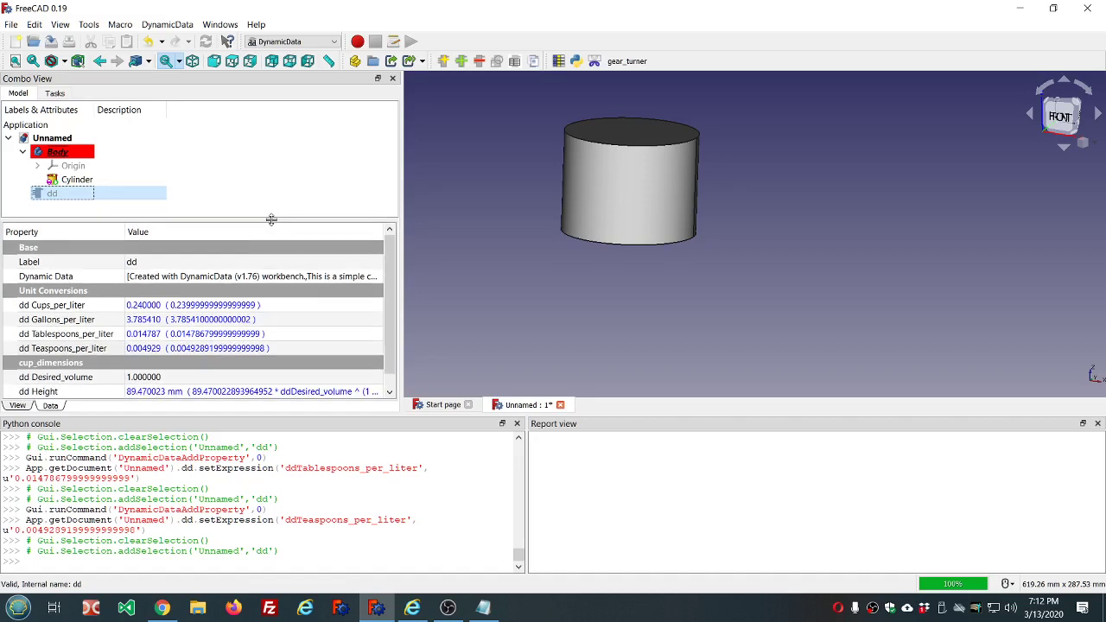
left_click(387, 278)
scroll(387, 279, "down", 1)
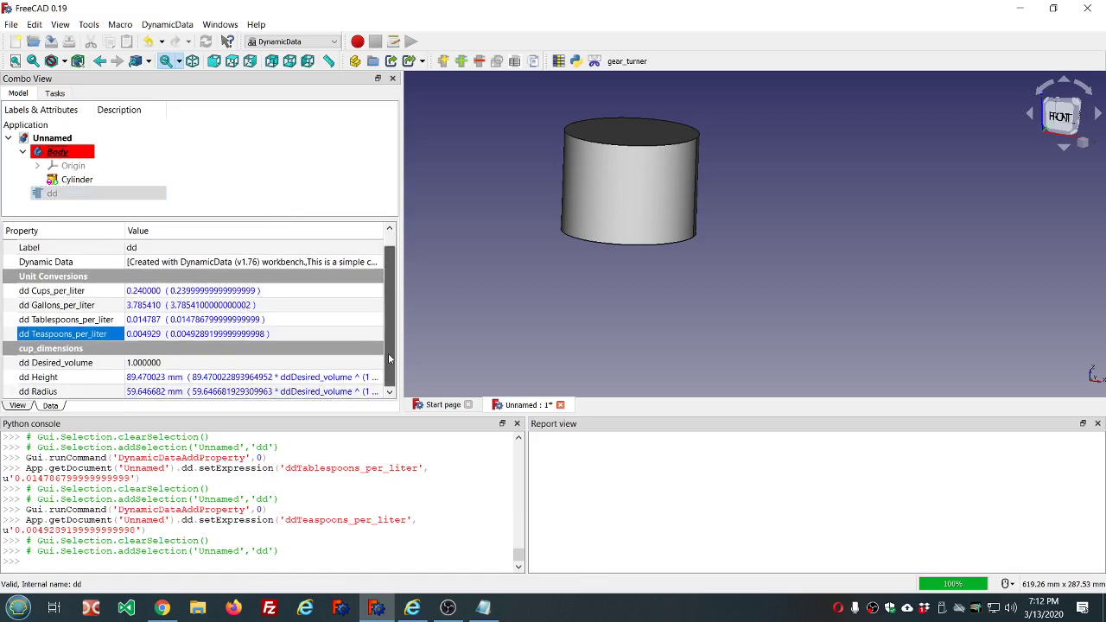
left_click(363, 364)
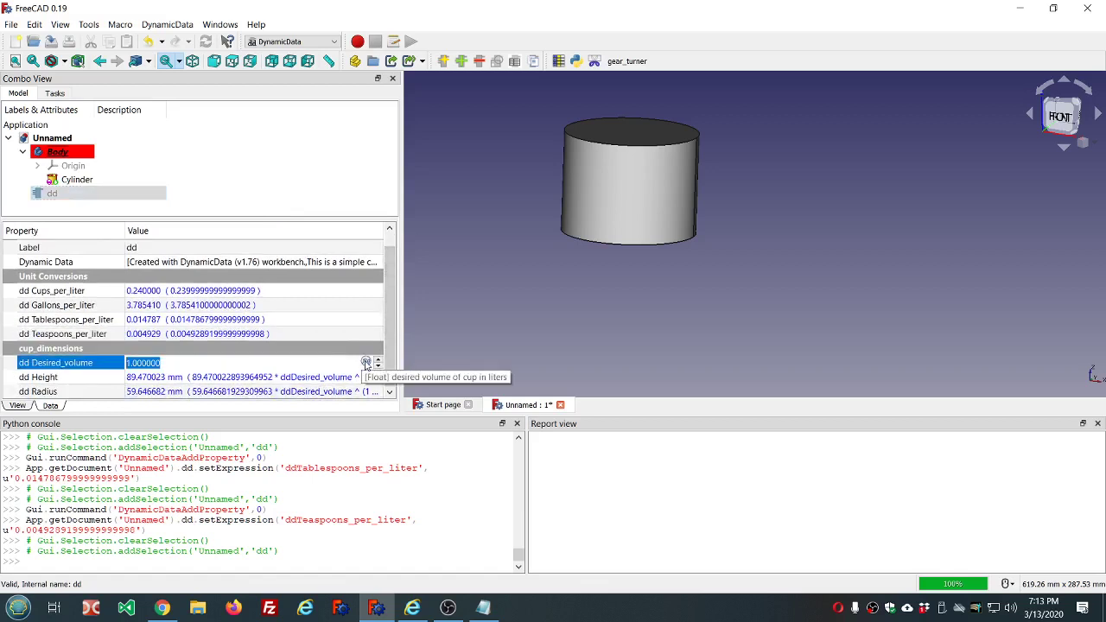
left_click(366, 363)
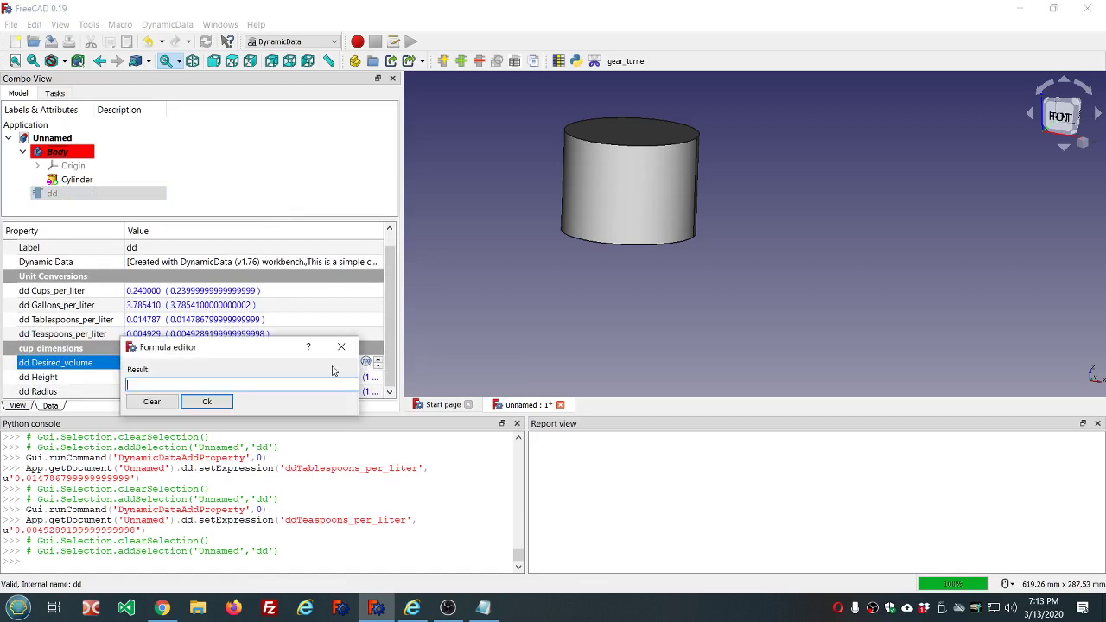
type("dd.dd")
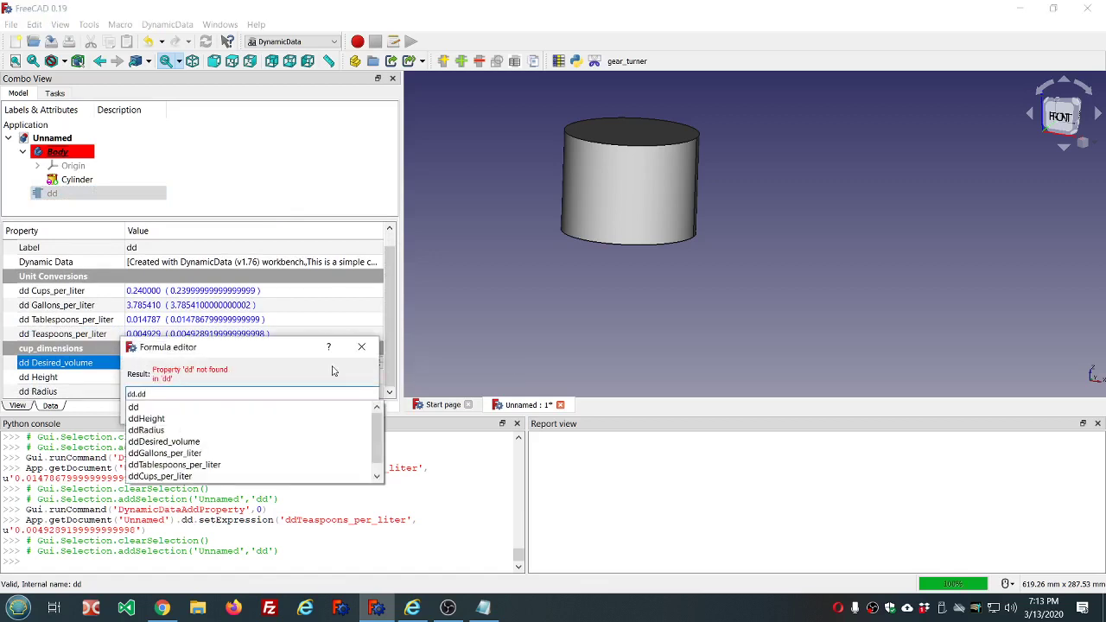
key("Down")
key("Down")
key("Down")
key("Down")
key("Down")
key("Down")
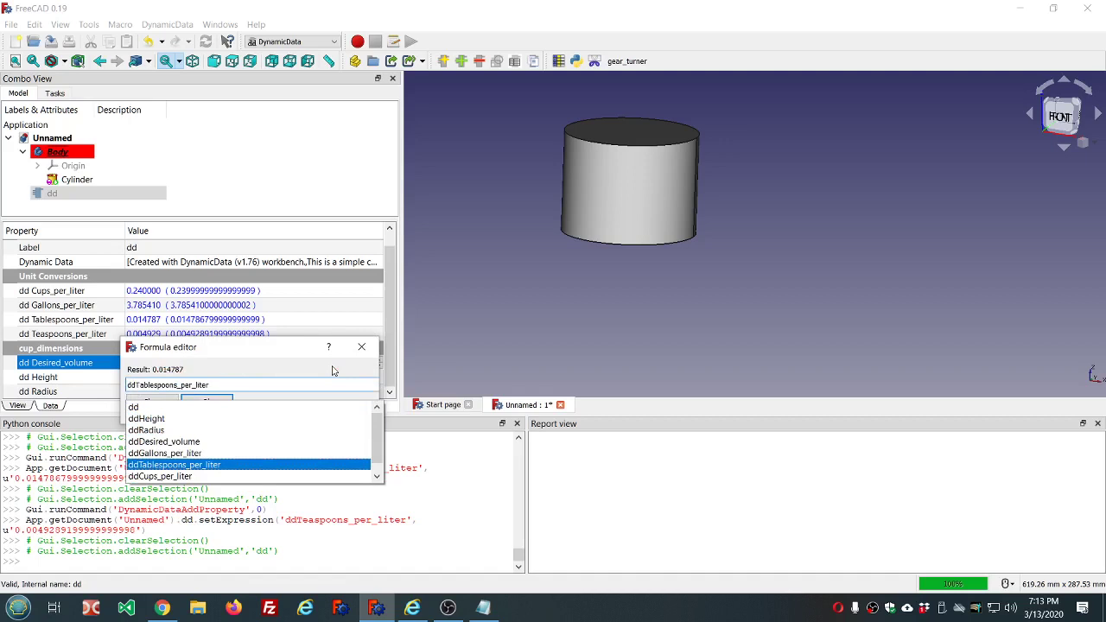
key("Return")
key("Return")
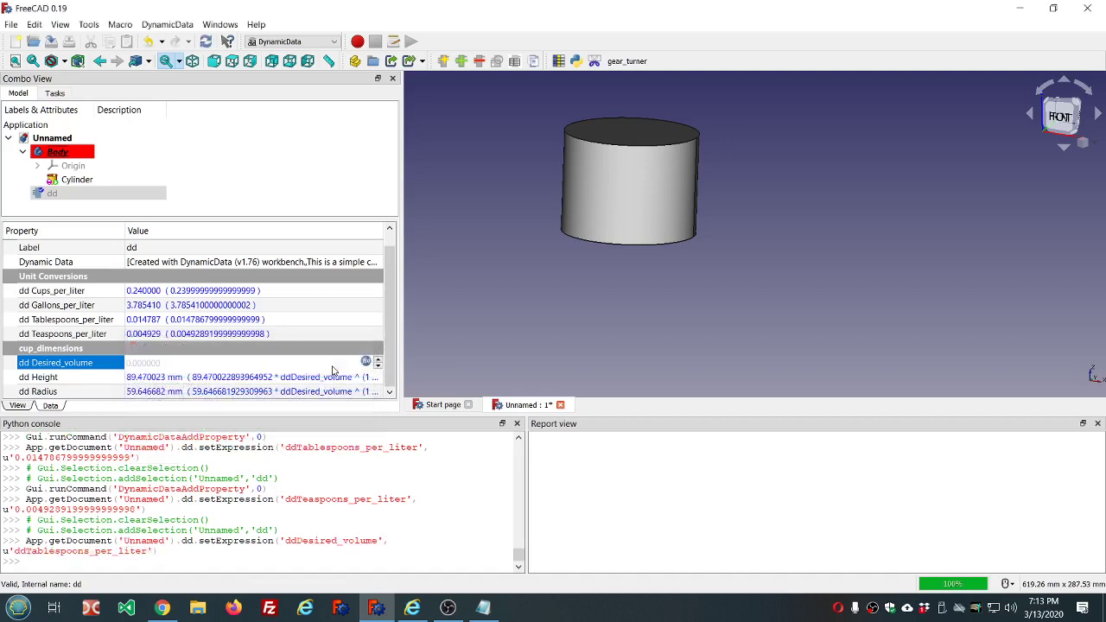
left_click(314, 173)
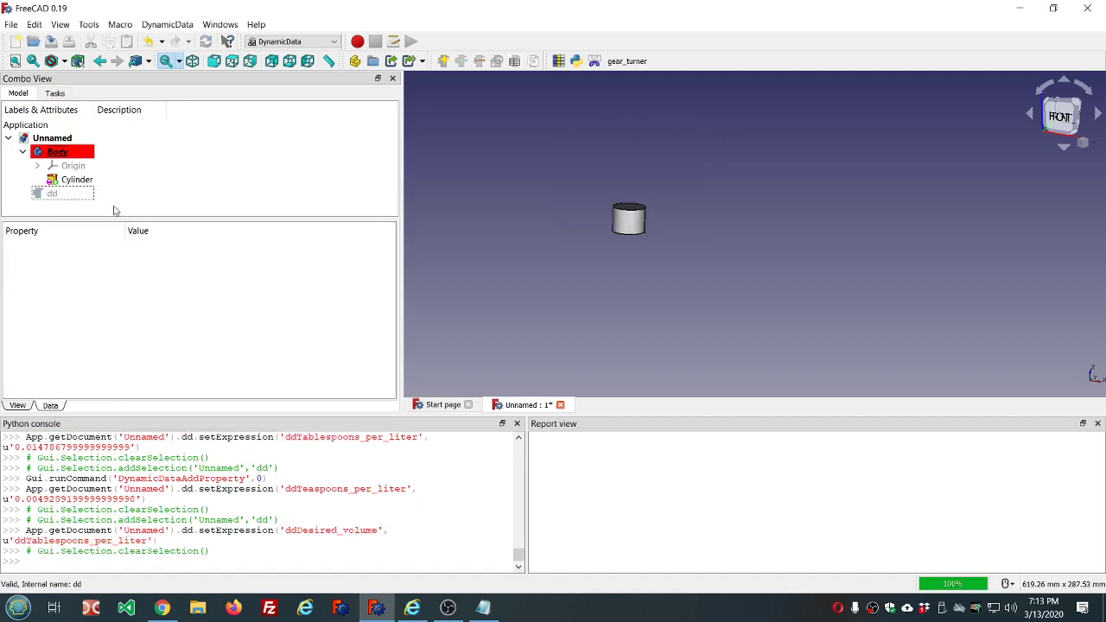
Step: Switch to Part Design and try Thickness with nothing selected, getting the selection warning
scroll(639, 209, "up", 5)
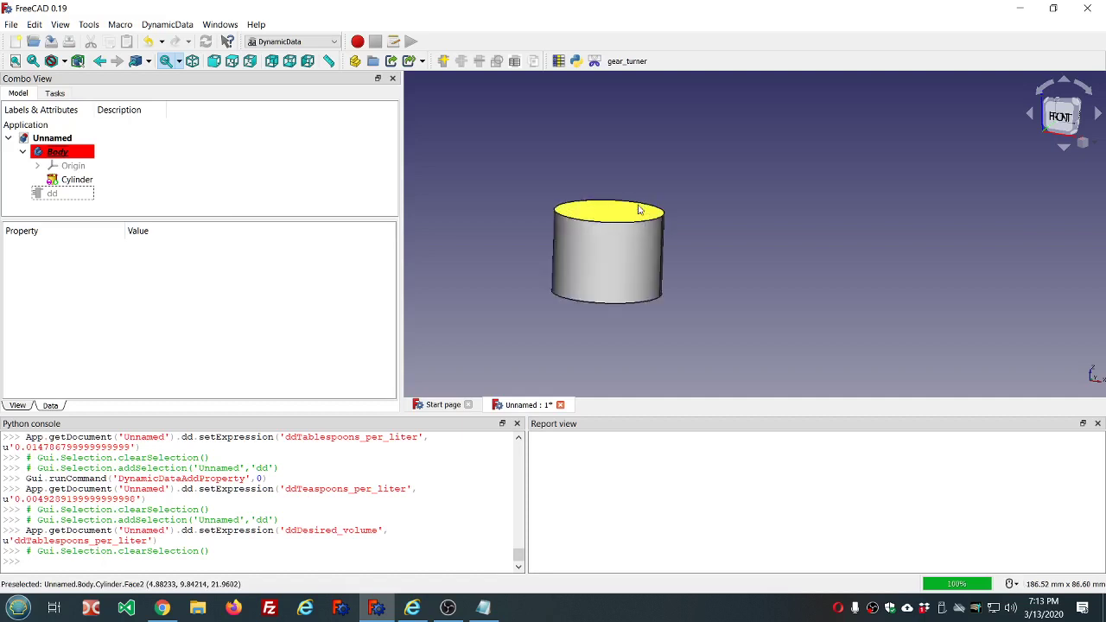
middle_click_drag(706, 184, 699, 211)
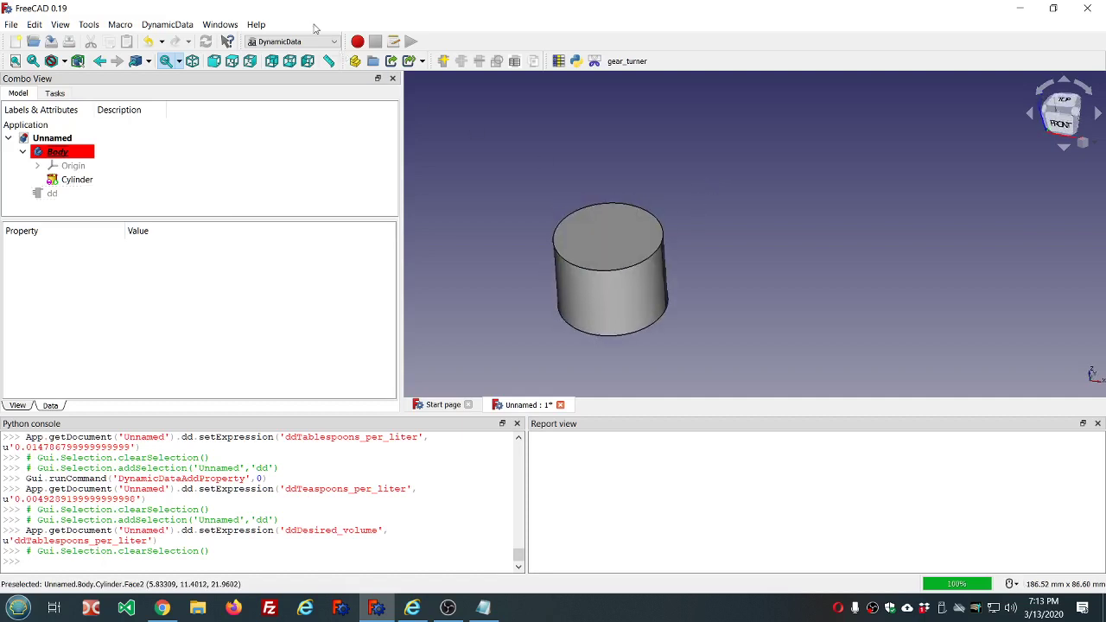
left_click(335, 43)
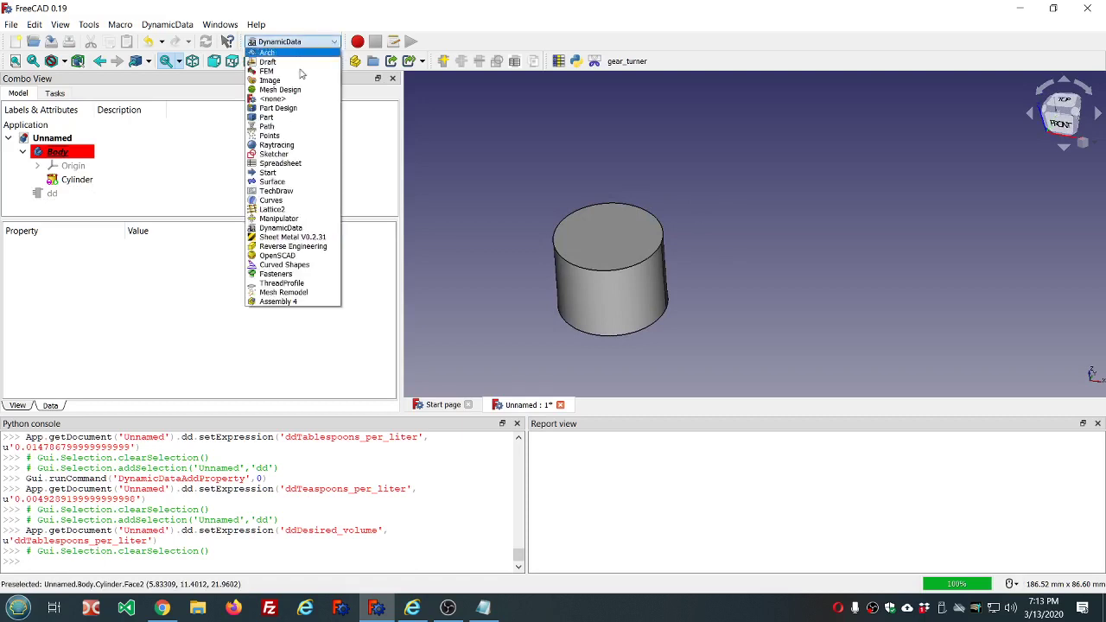
left_click(276, 108)
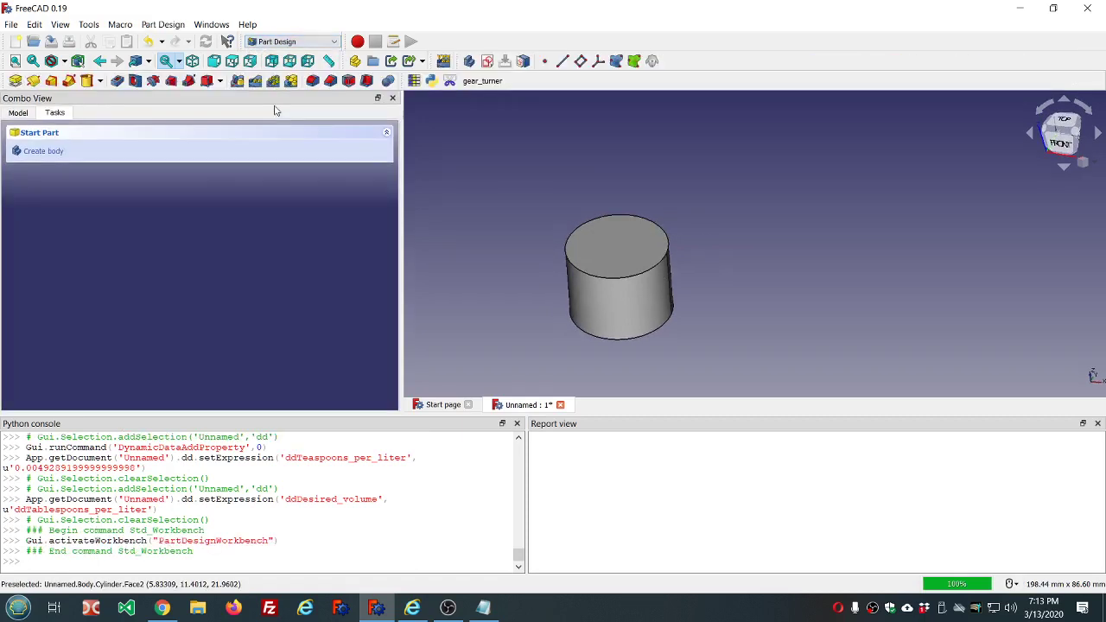
left_click(8, 114)
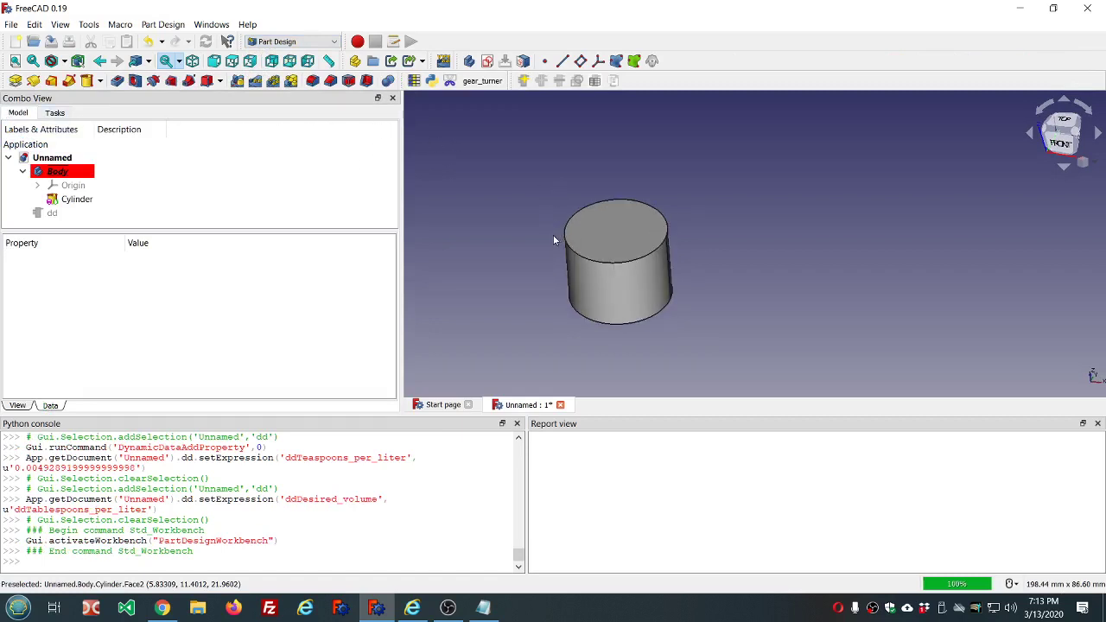
left_click(367, 81)
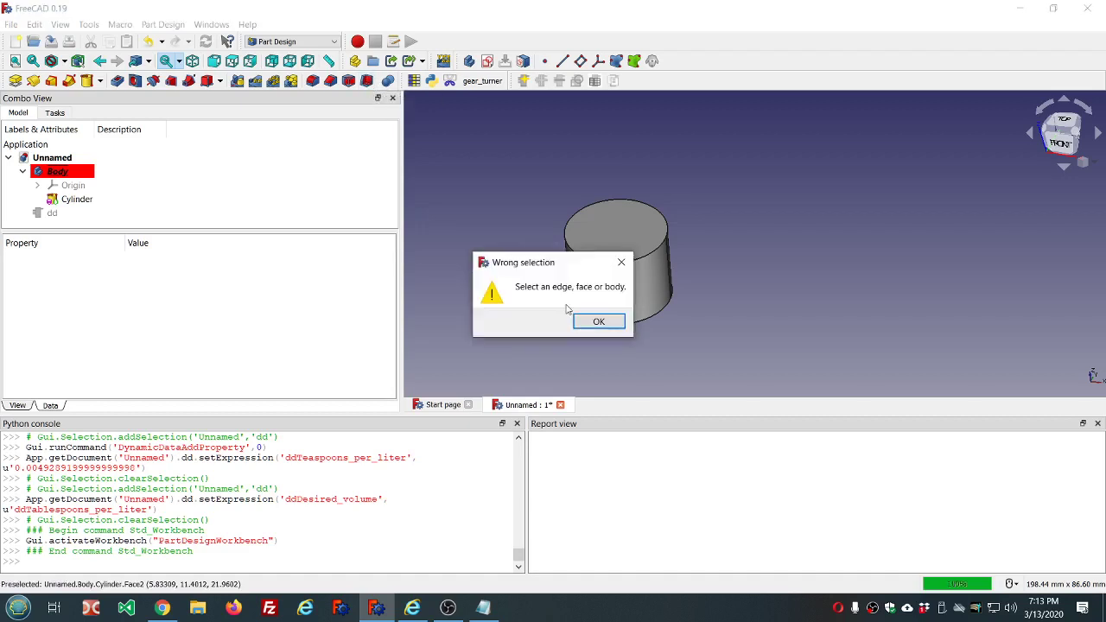
Step: Shell the cylinder with a 1 mm Thickness removing its top face, testing inward growth
left_click(598, 323)
left_click(625, 245)
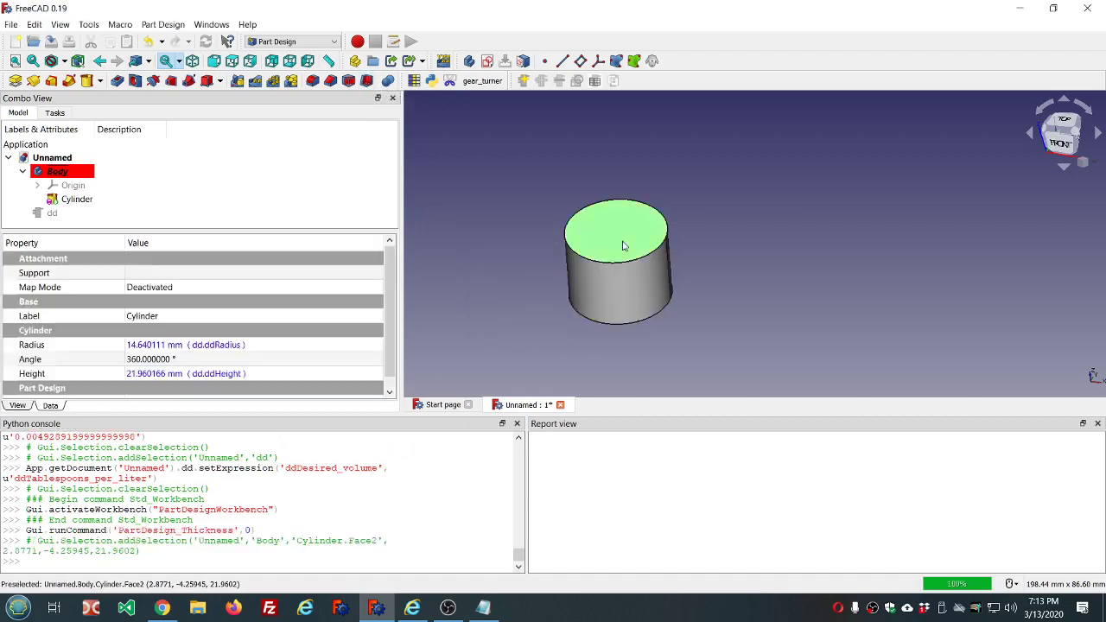
left_click(367, 82)
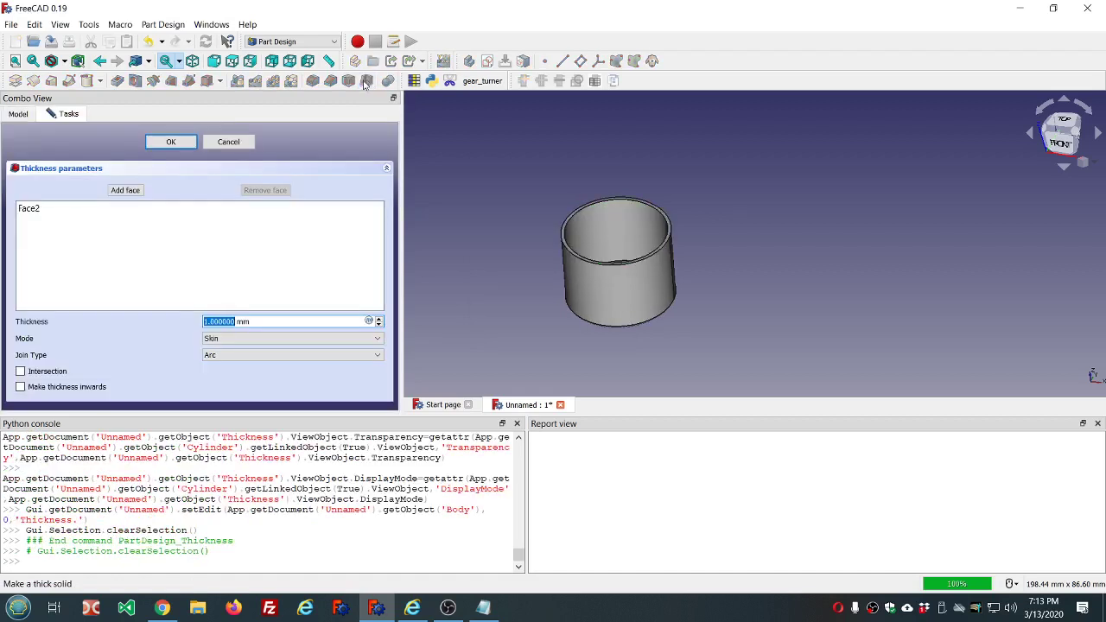
left_click(20, 388)
left_click(20, 388)
middle_click_drag(630, 350, 639, 291)
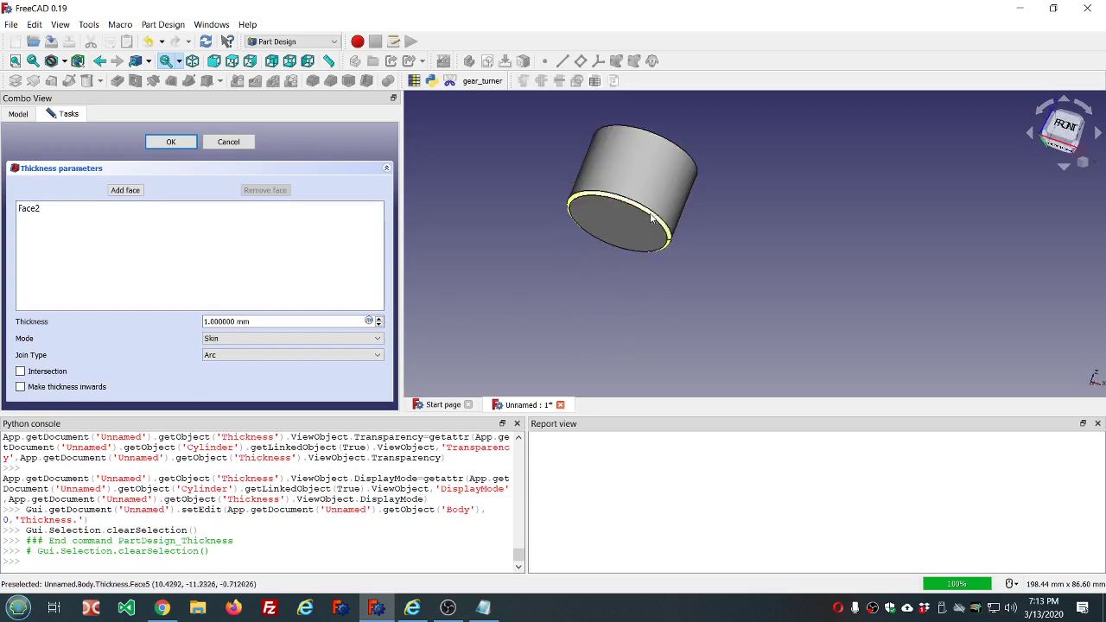
mouse_move(641, 228)
middle_mouse_down()
mouse_move(634, 185)
mouse_move(623, 224)
mouse_move(630, 210)
middle_mouse_up()
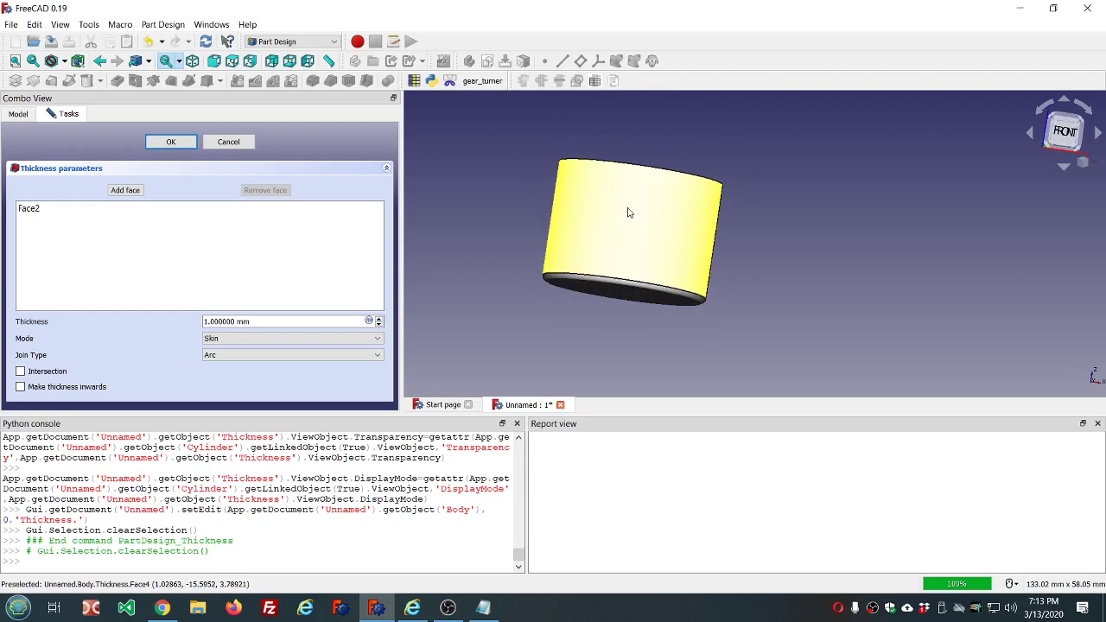
Step: Compare Intersection and Arc join types, leaving the join type on Arc
left_click(378, 356)
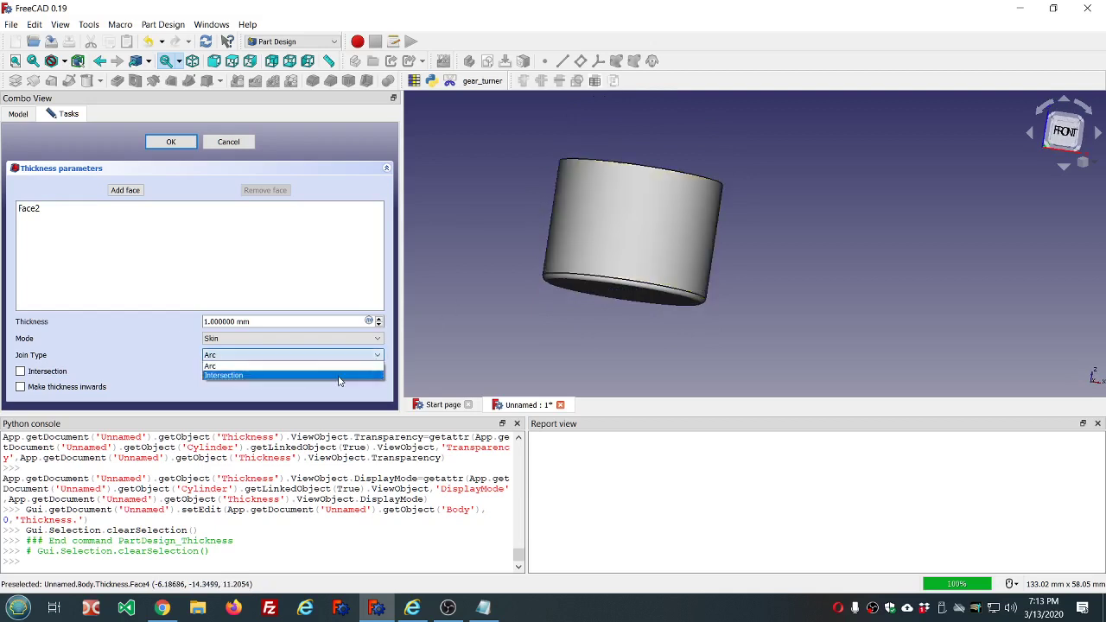
left_click(363, 375)
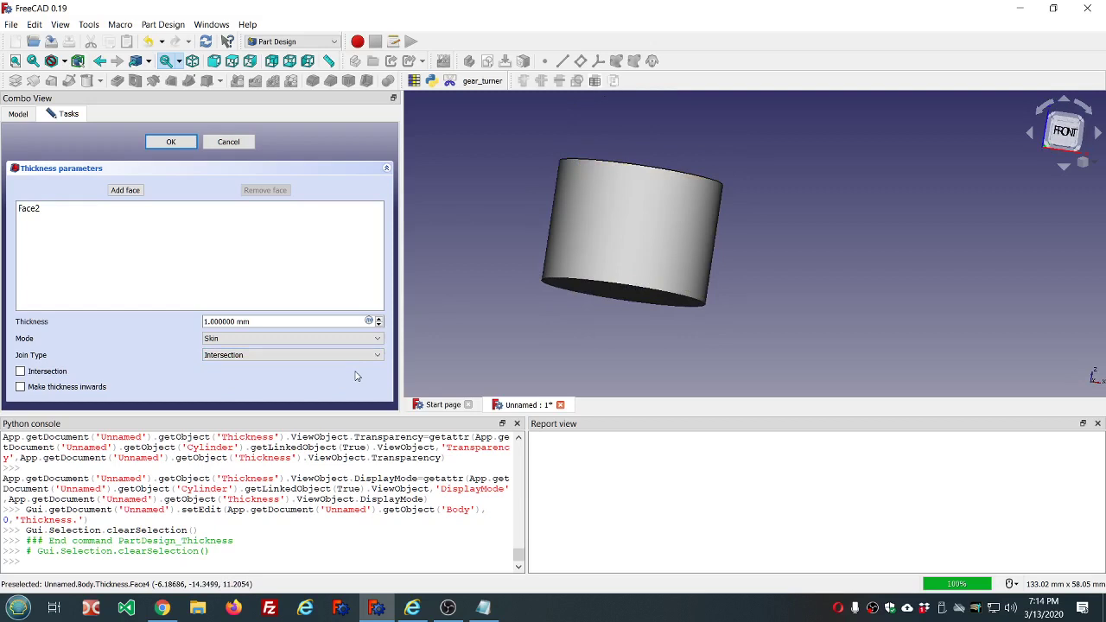
left_click(354, 355)
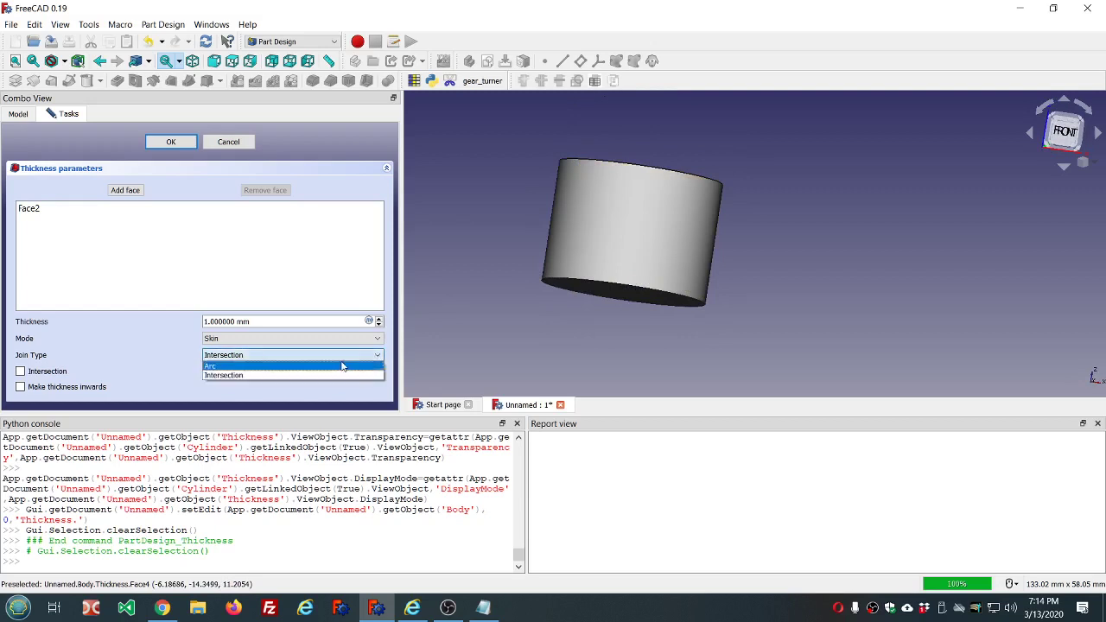
left_click(342, 366)
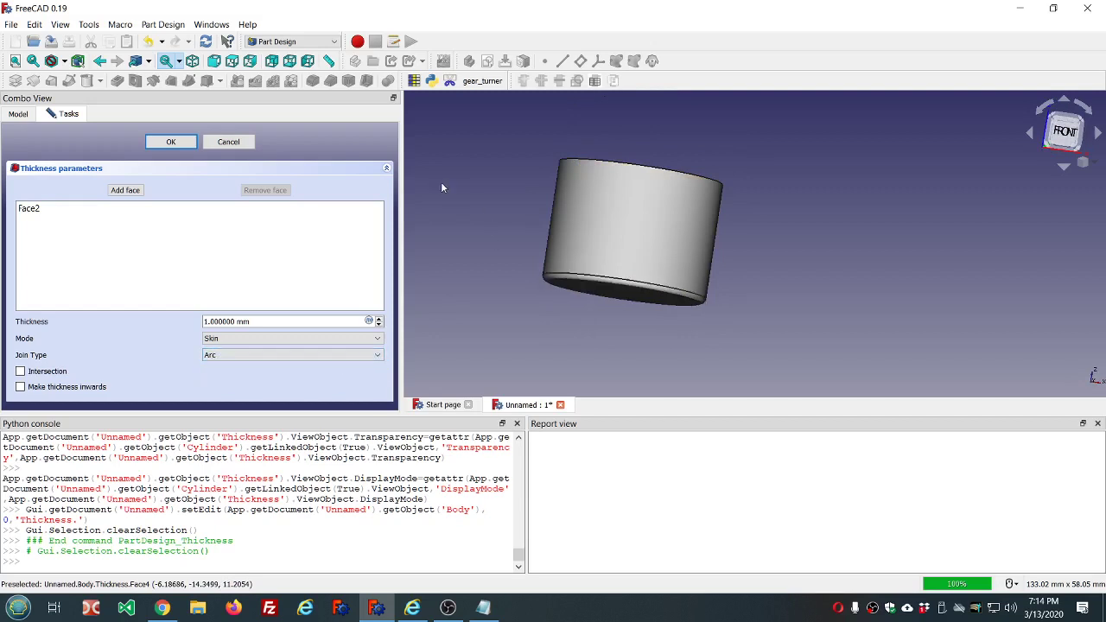
middle_click_drag(683, 134, 680, 200)
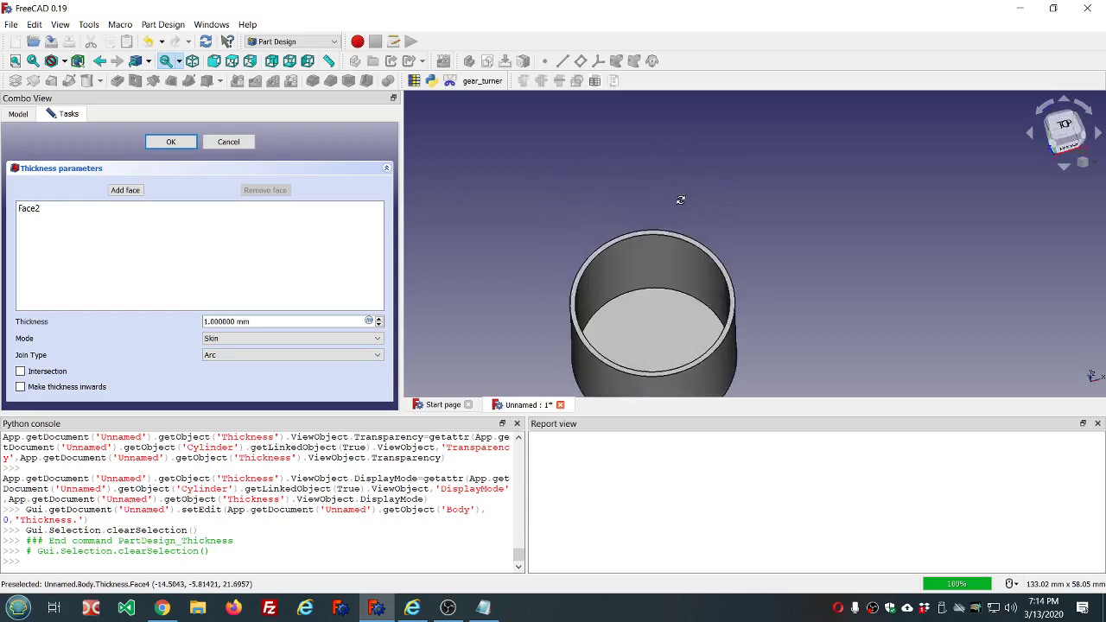
scroll(681, 200, "down", 3)
scroll(617, 217, "up", 8)
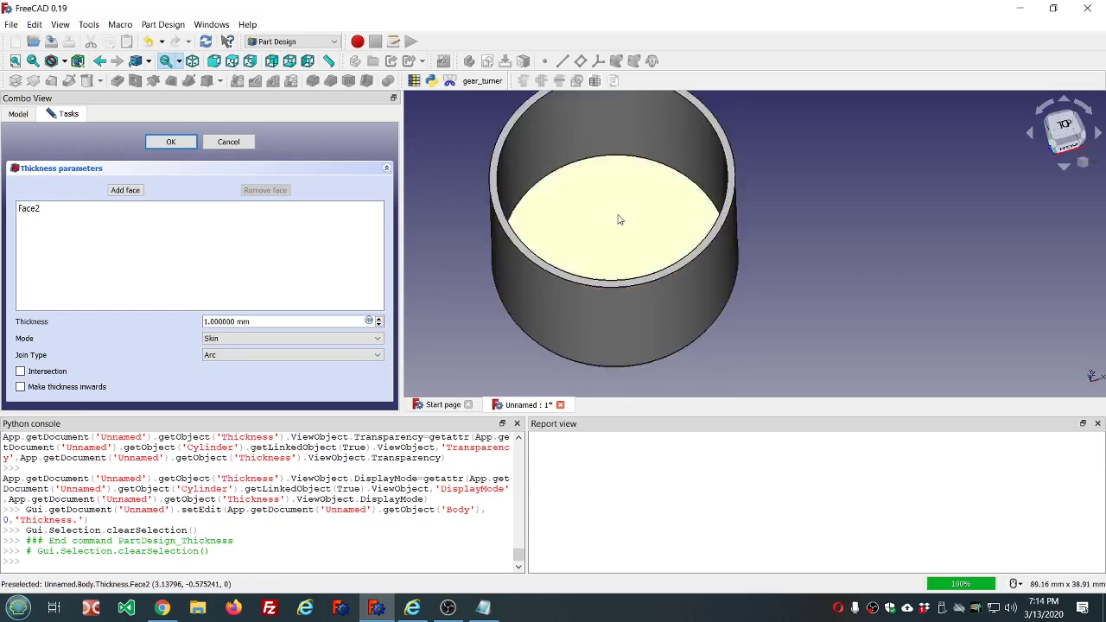
scroll(553, 224, "down", 4)
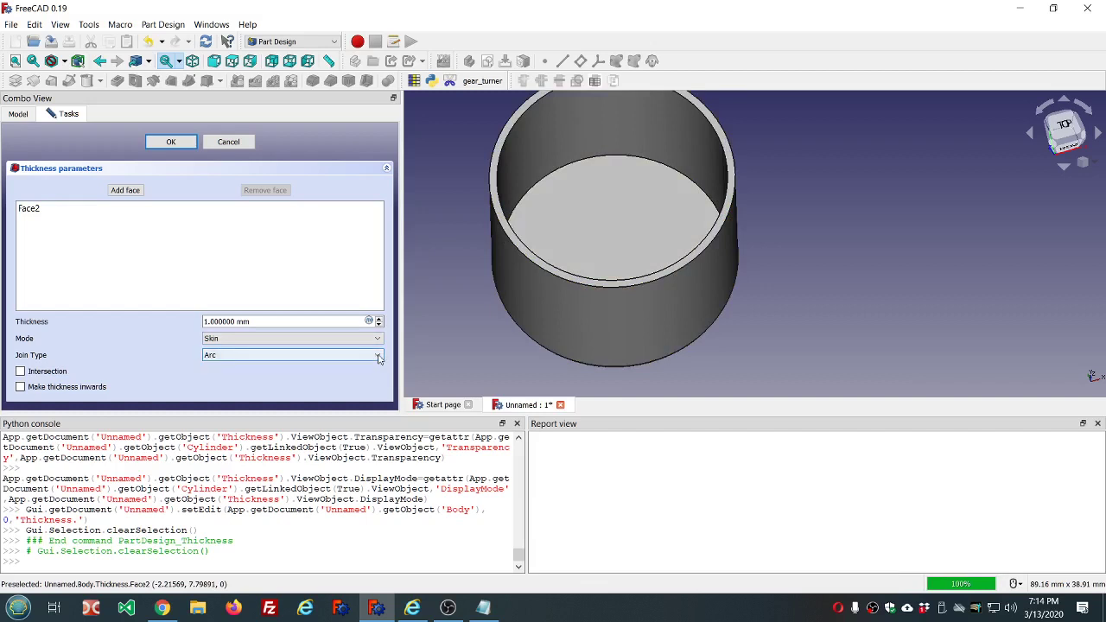
left_click(332, 356)
left_click(324, 376)
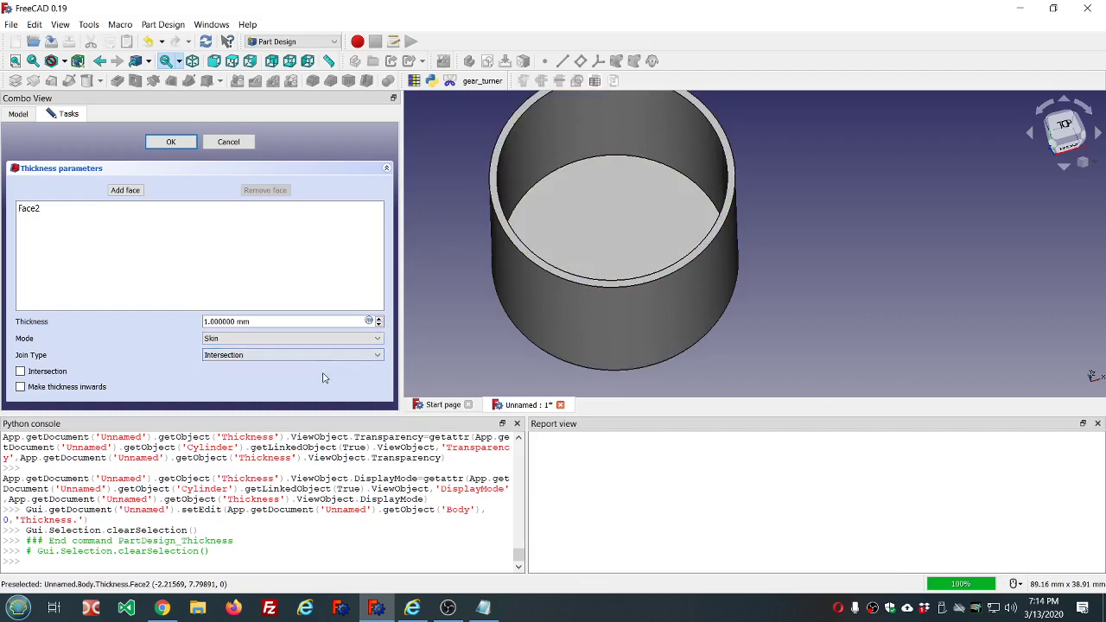
left_click(336, 355)
left_click(337, 367)
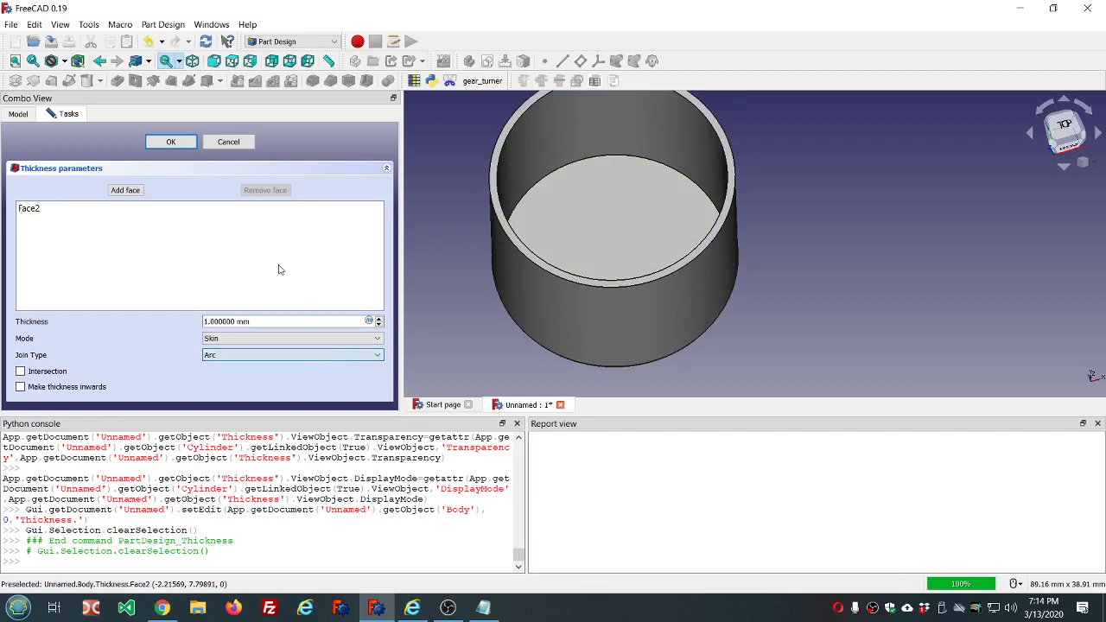
Step: Confirm the Thickness feature and select dd to show its properties
left_click(172, 141)
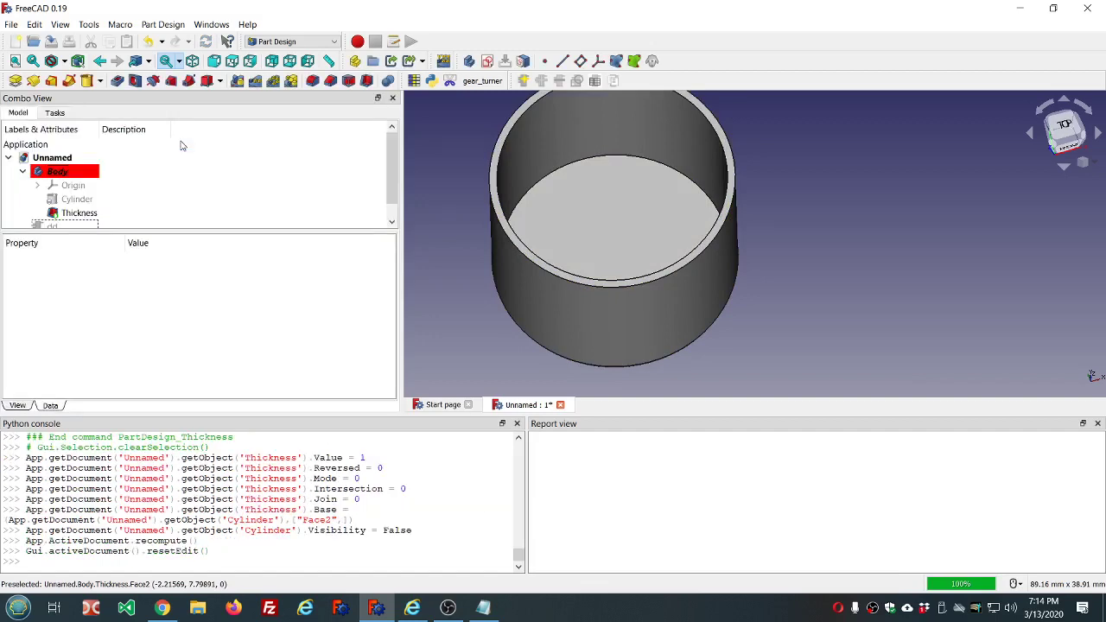
scroll(207, 157, "down", 1)
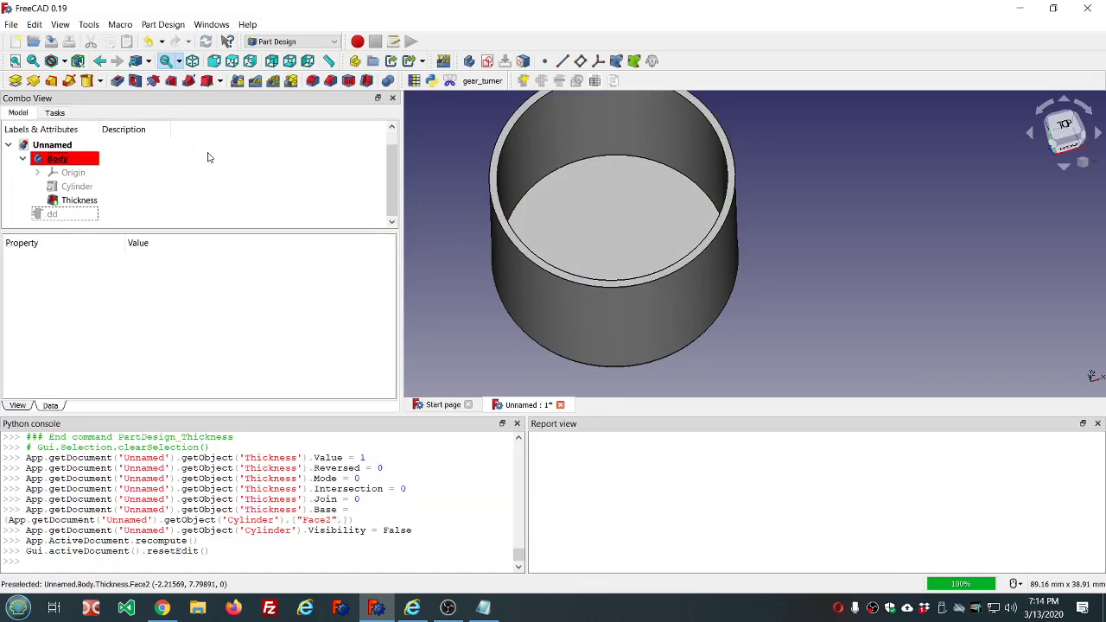
left_click(78, 200)
left_click(52, 214)
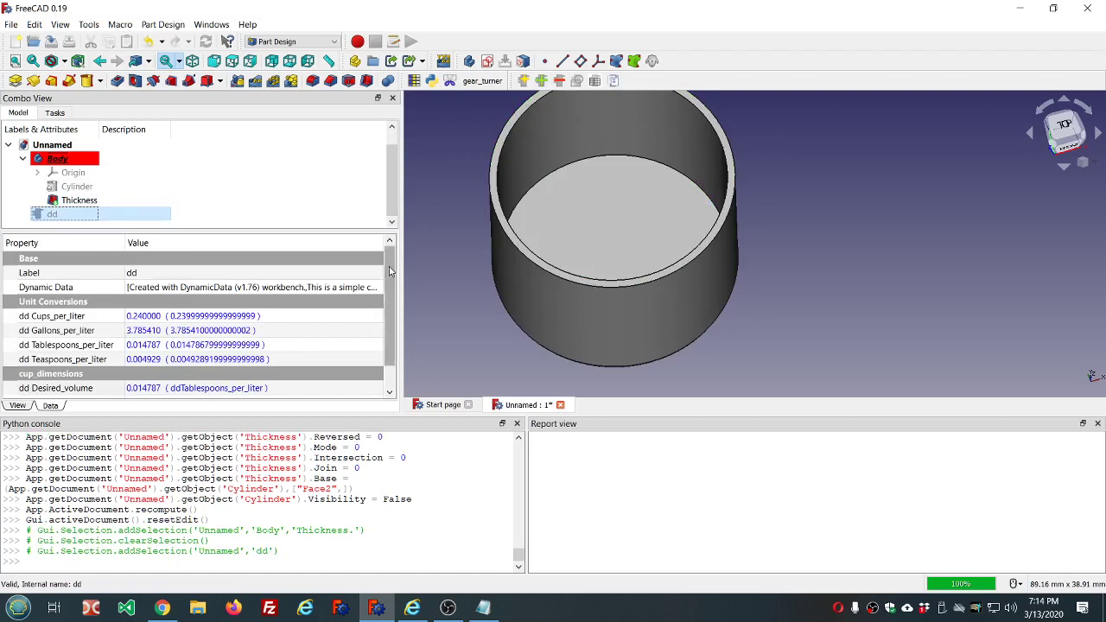
left_click_drag(391, 271, 391, 307)
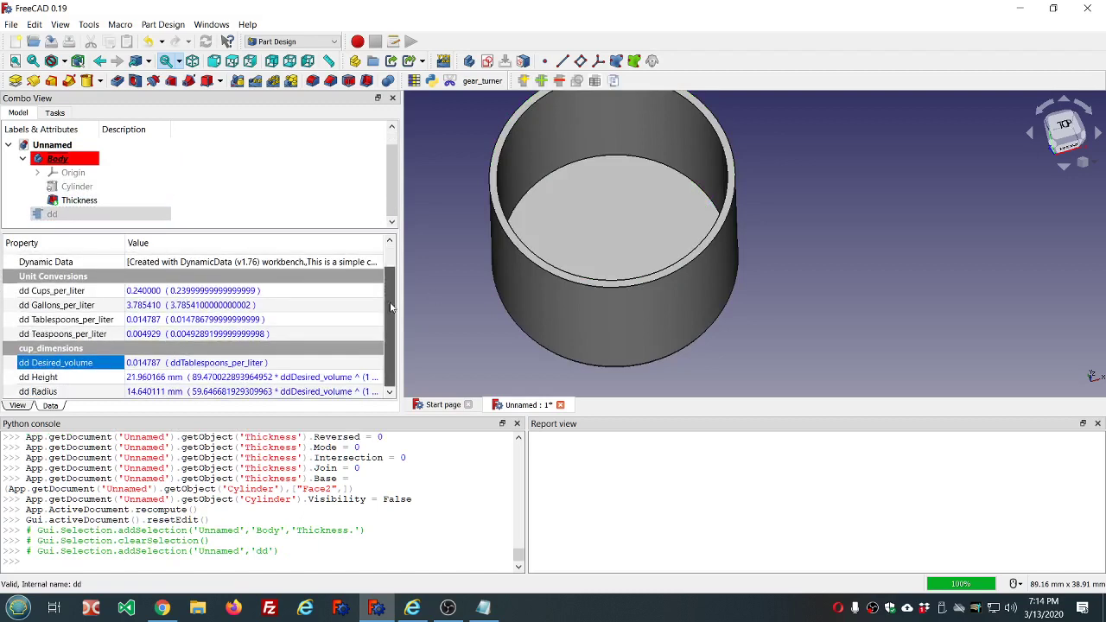
Step: Add a Length property wall_thickness to dd in the cup_dimensions group
left_click(543, 81)
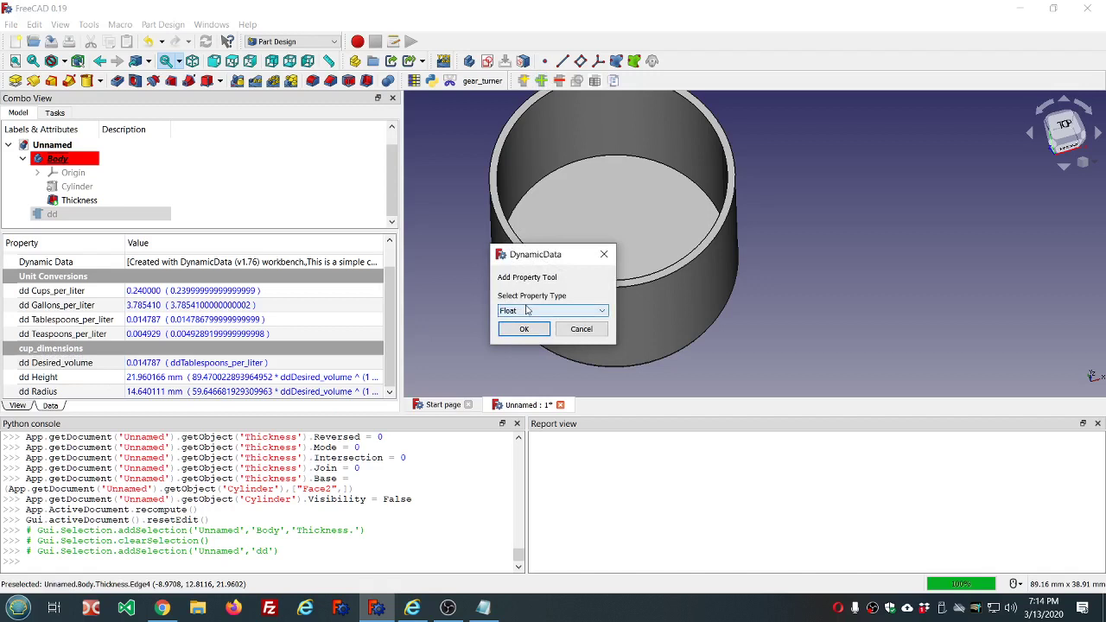
left_click(610, 314)
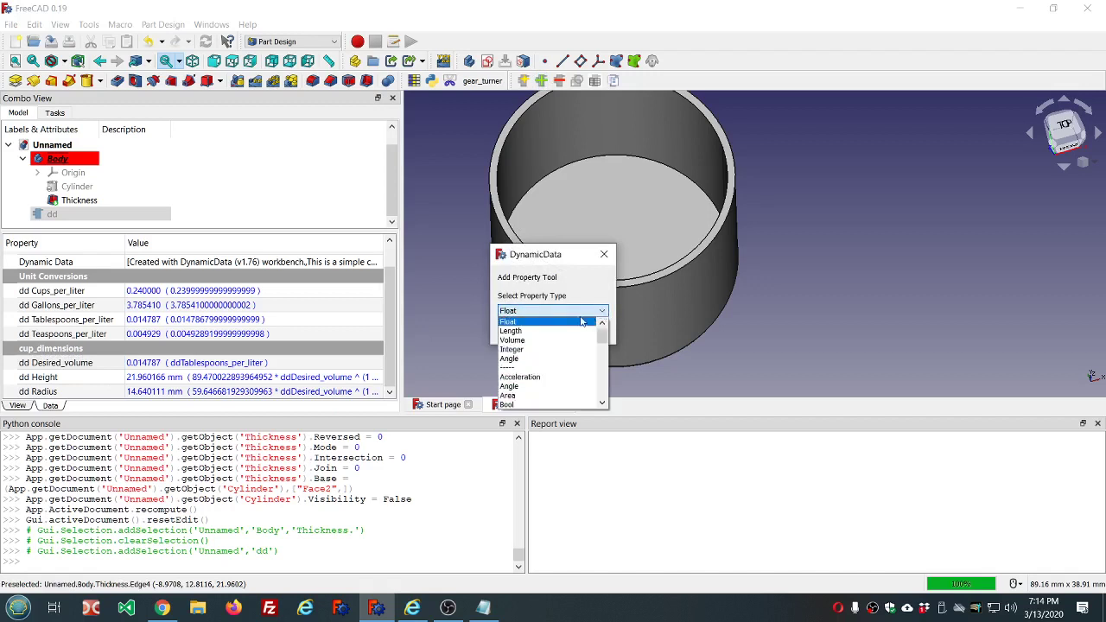
left_click(541, 335)
left_click(523, 329)
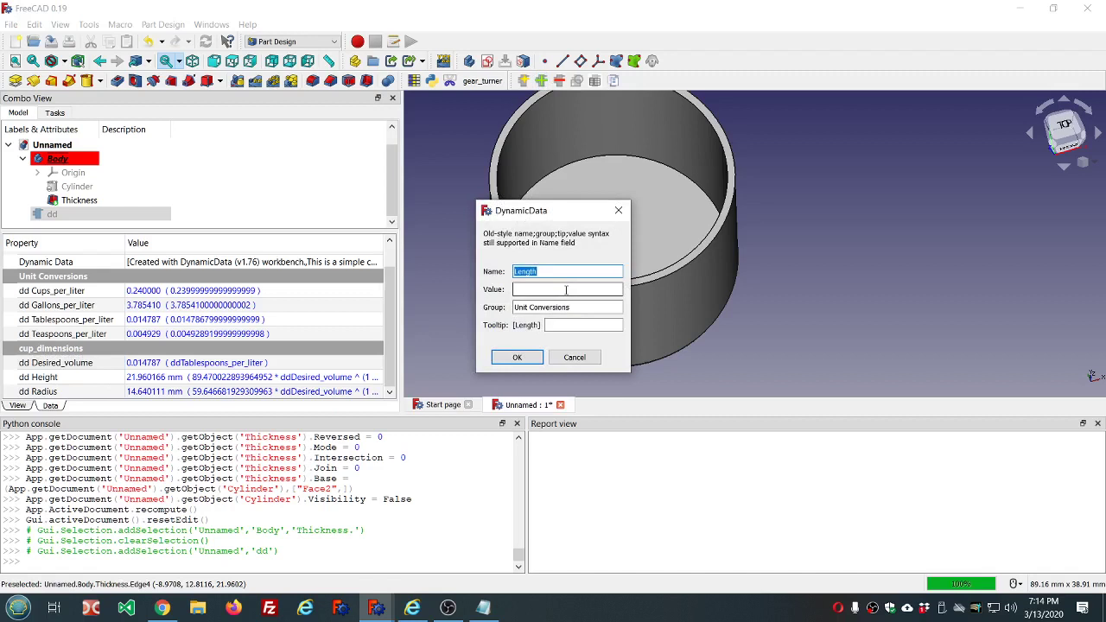
type("l")
type("wall_")
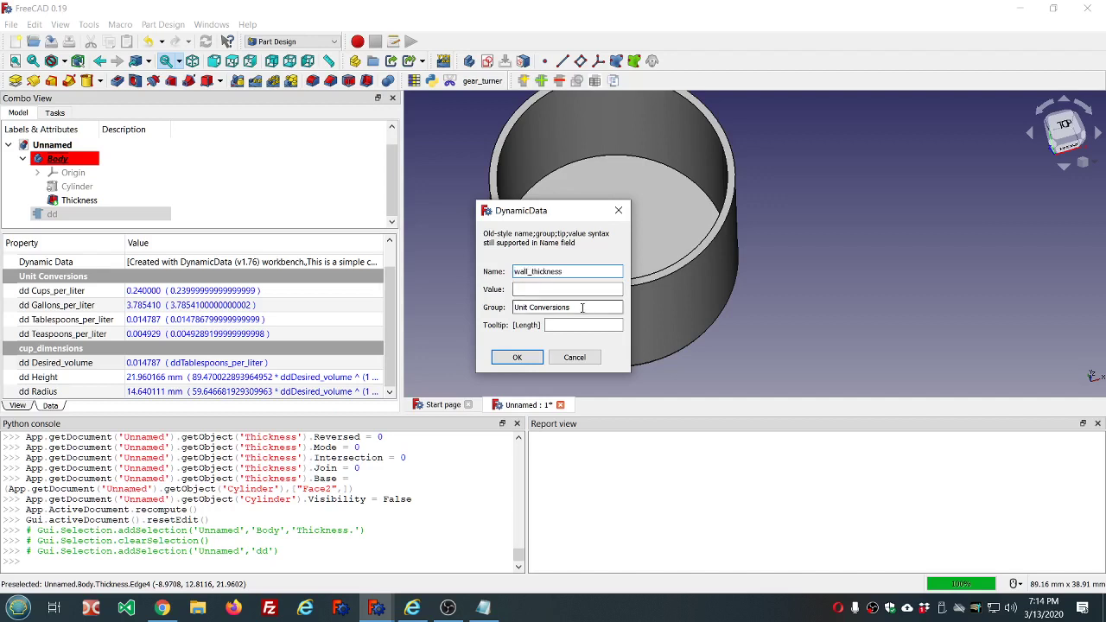
left_click(582, 308)
left_click_drag(582, 308, 415, 307)
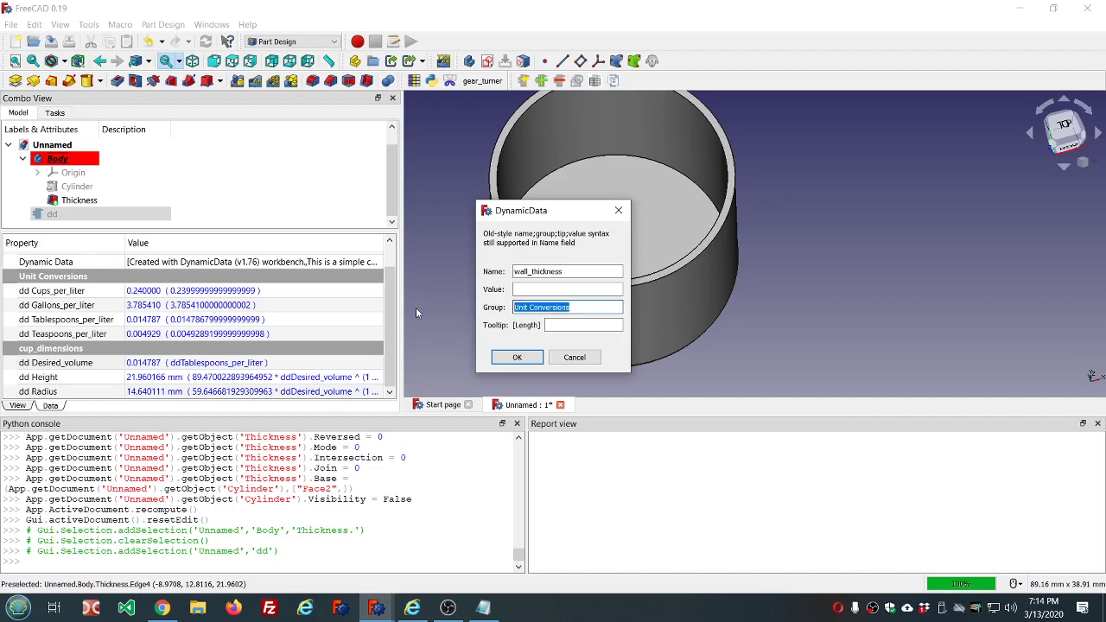
type("cup_dimensions")
left_click(519, 357)
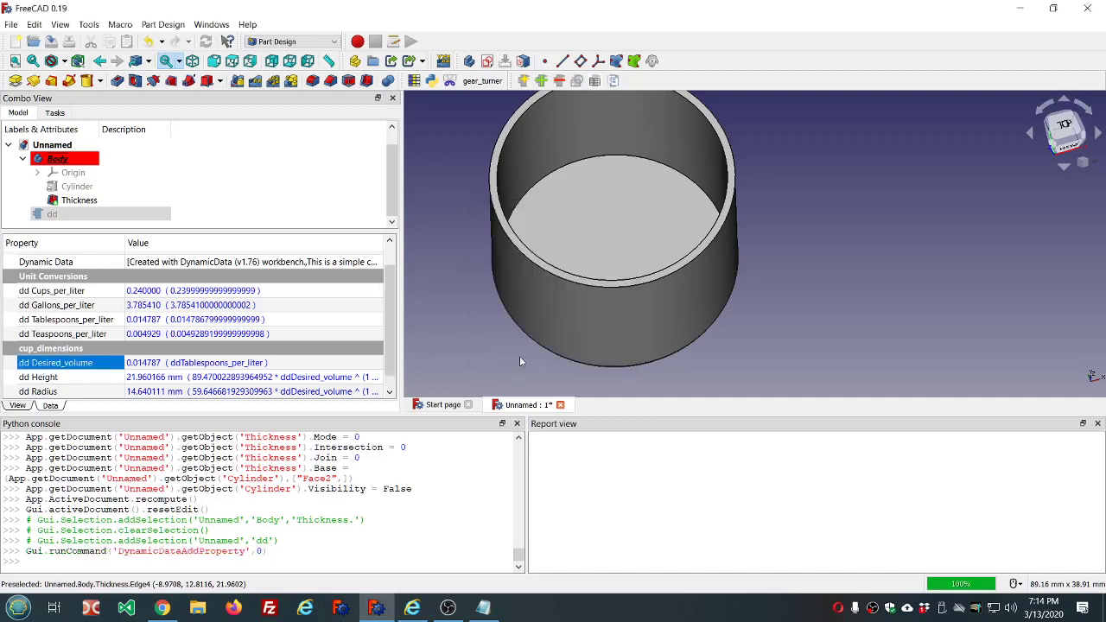
Step: Give dd's Wall_thickness the expression 3, so it reads 3.000000 mm
left_click(259, 199)
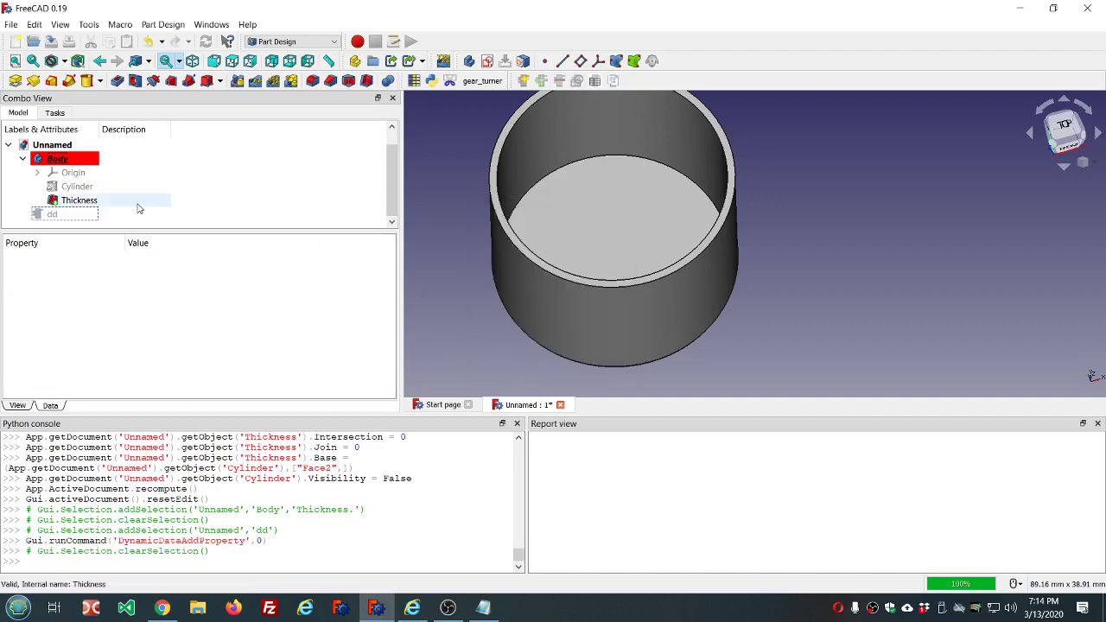
left_click(66, 215)
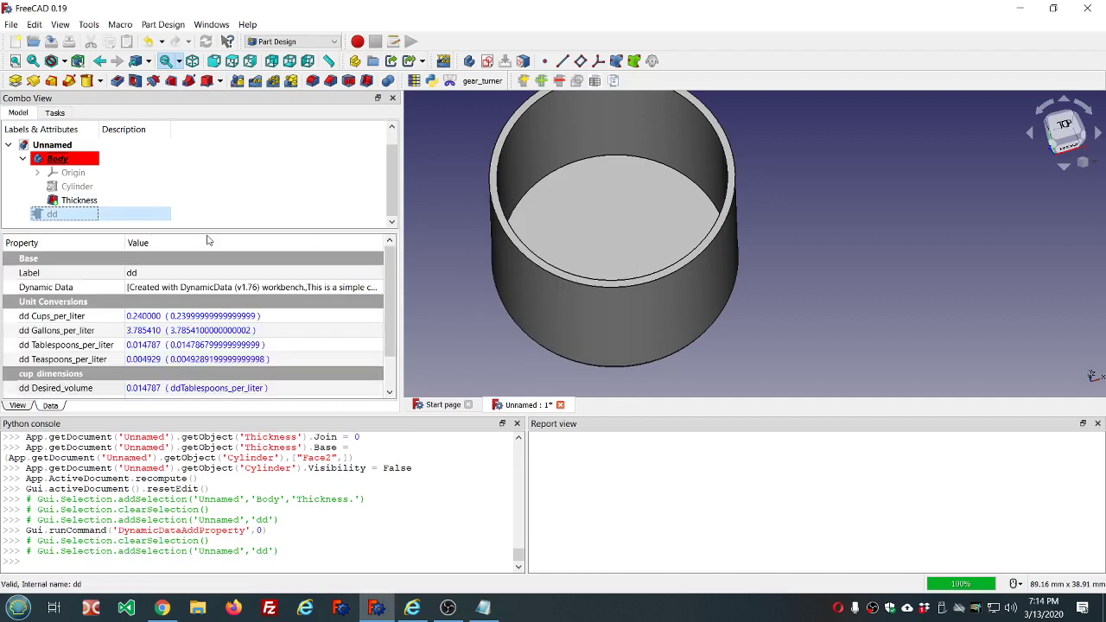
left_click_drag(222, 228, 229, 205)
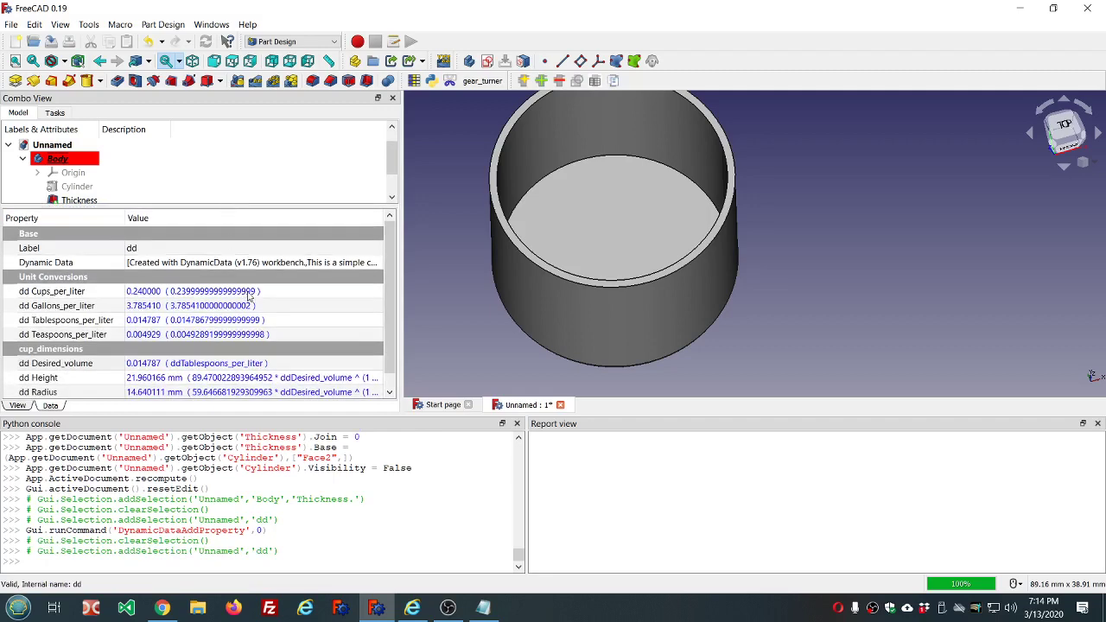
scroll(249, 295, "down", 1)
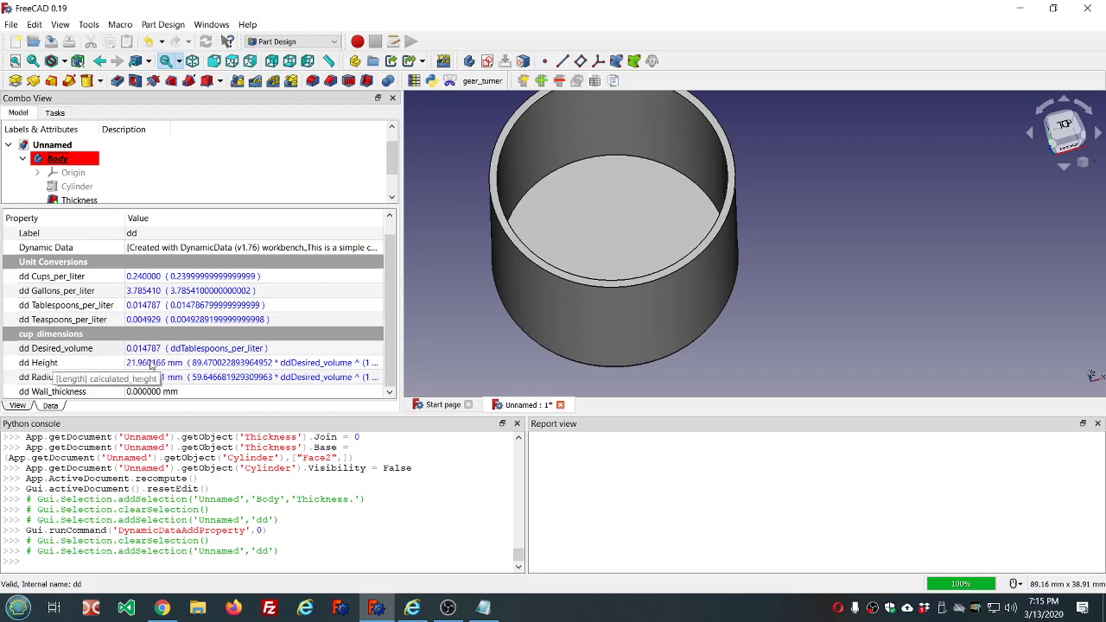
left_click(195, 391)
left_click(196, 391)
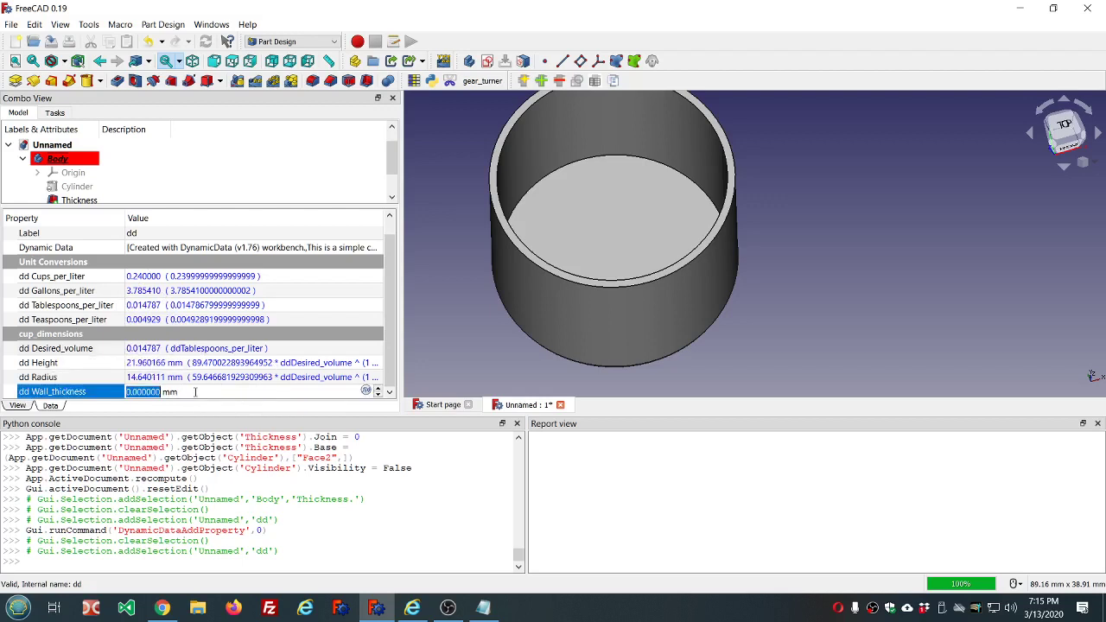
key("equal")
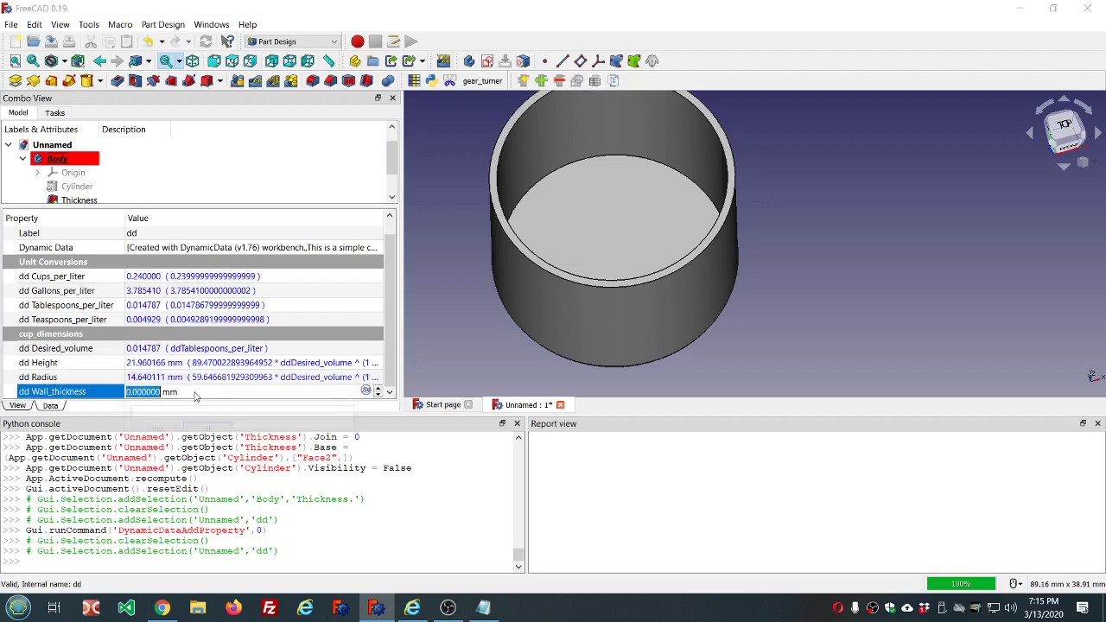
type("3")
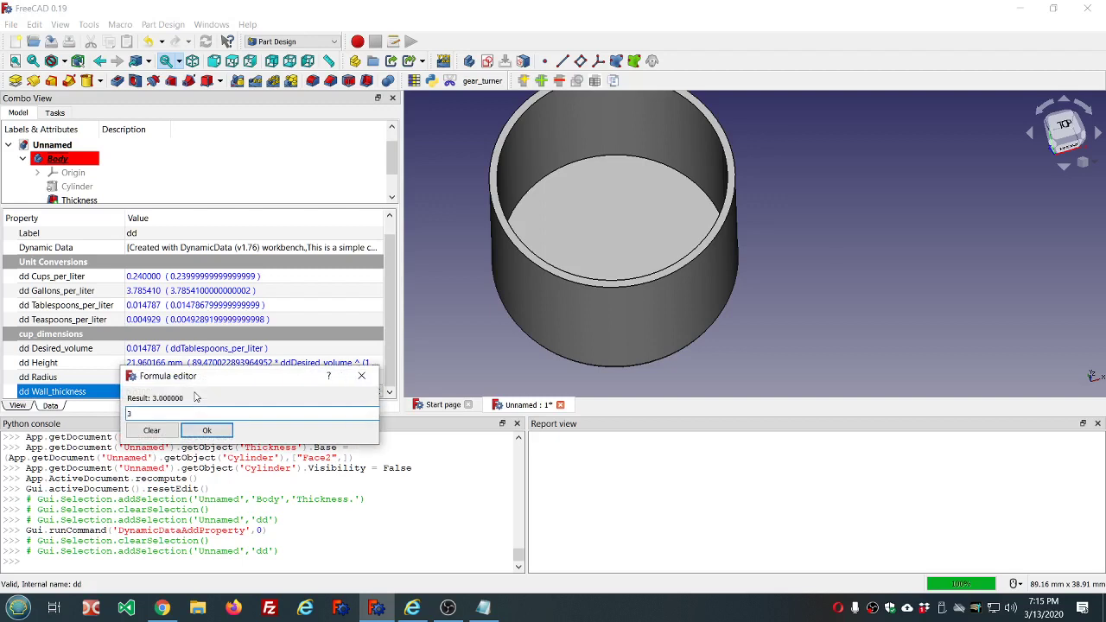
key("Return")
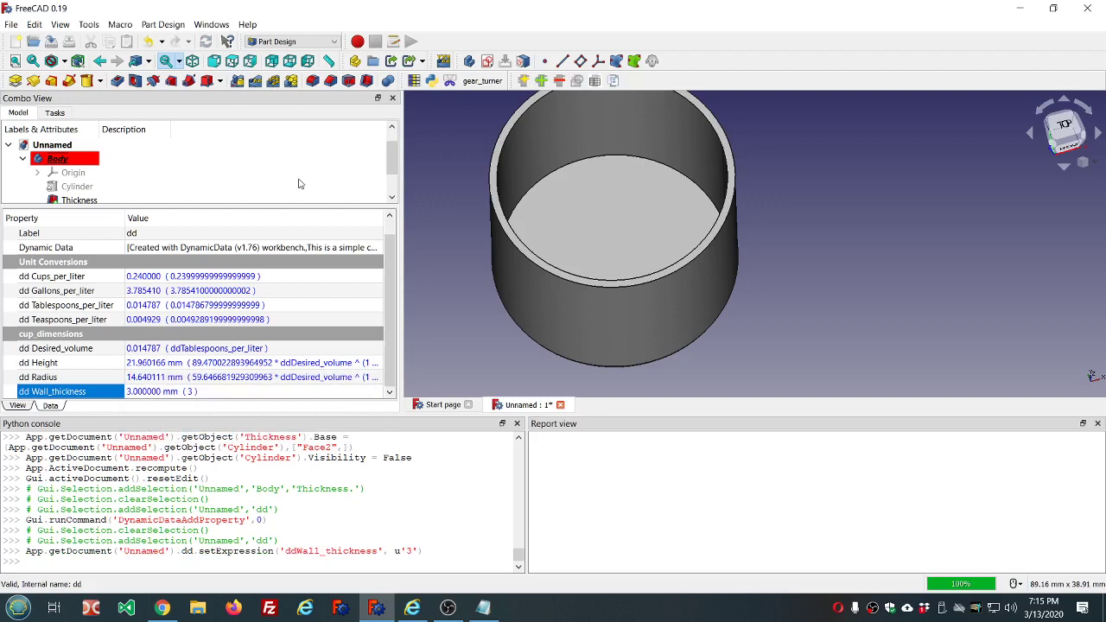
scroll(239, 161, "down", 1)
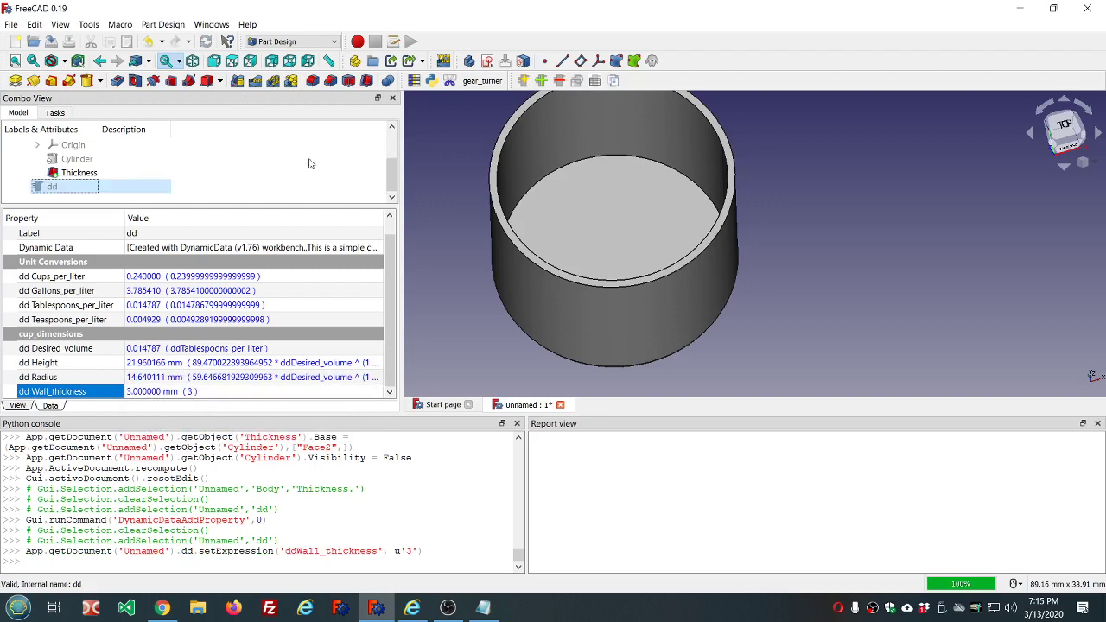
middle_click_drag(442, 186, 506, 295)
scroll(553, 276, "up", 3)
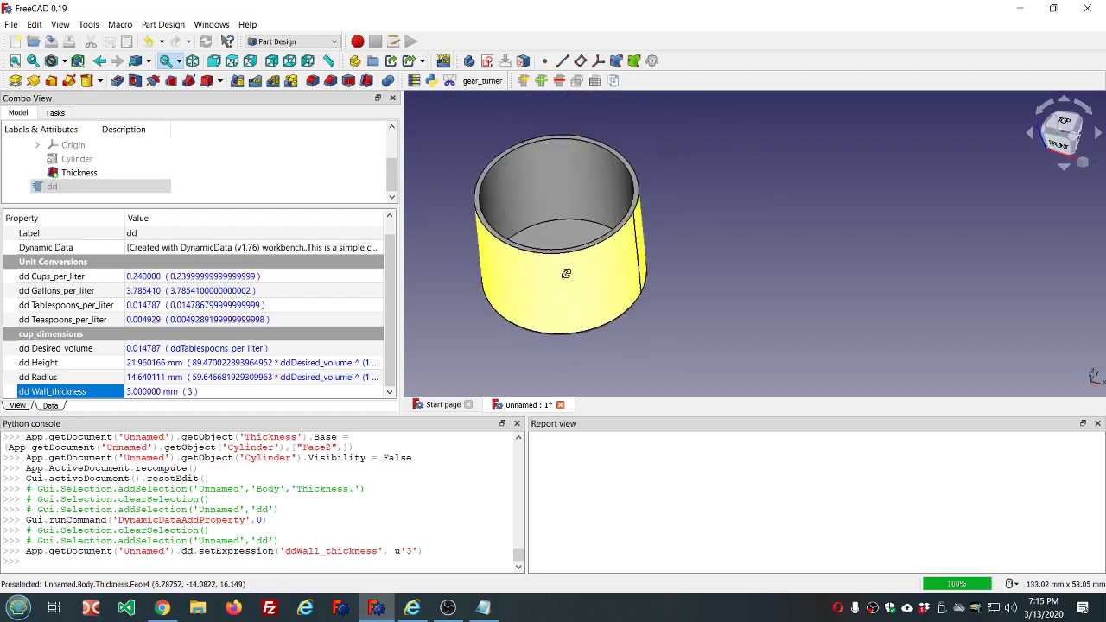
middle_click_drag(565, 267, 568, 274)
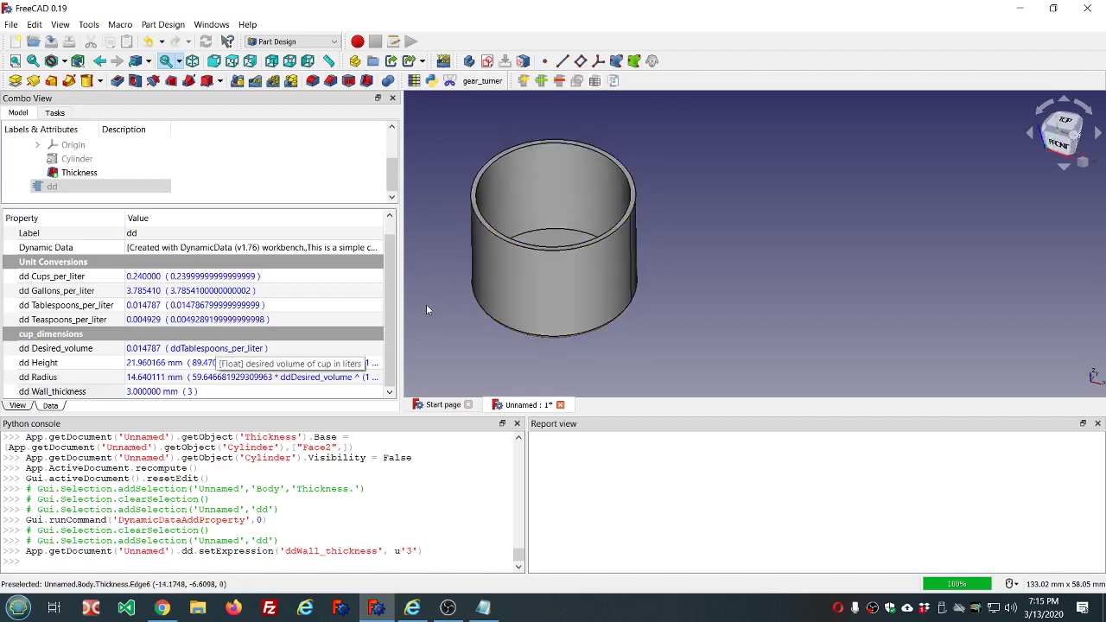
scroll(517, 292, "down", 2)
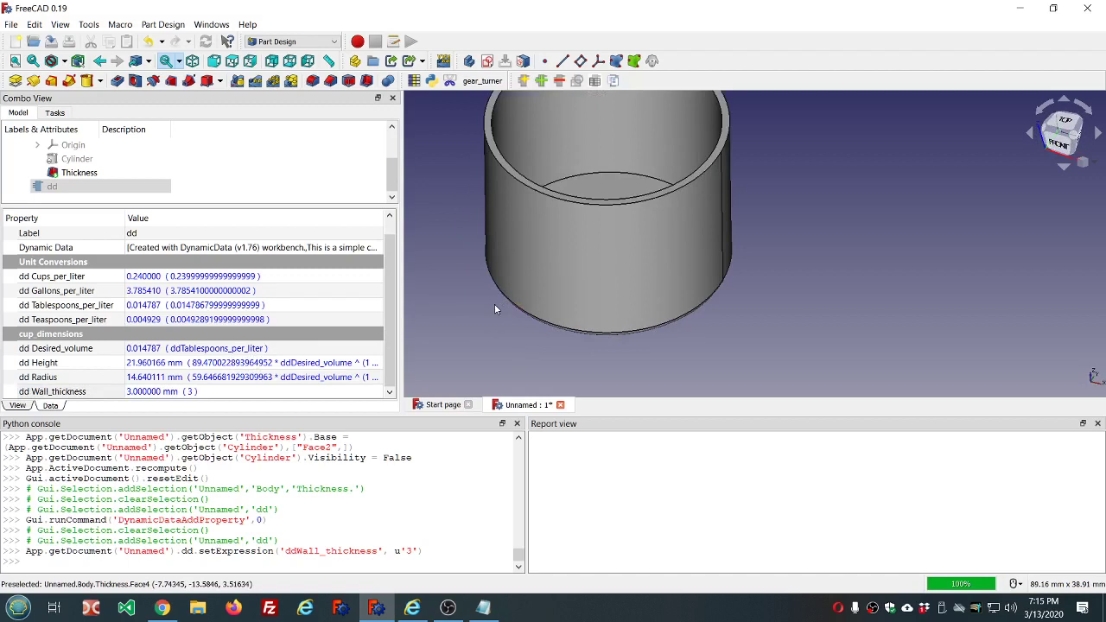
scroll(495, 309, "down", 2)
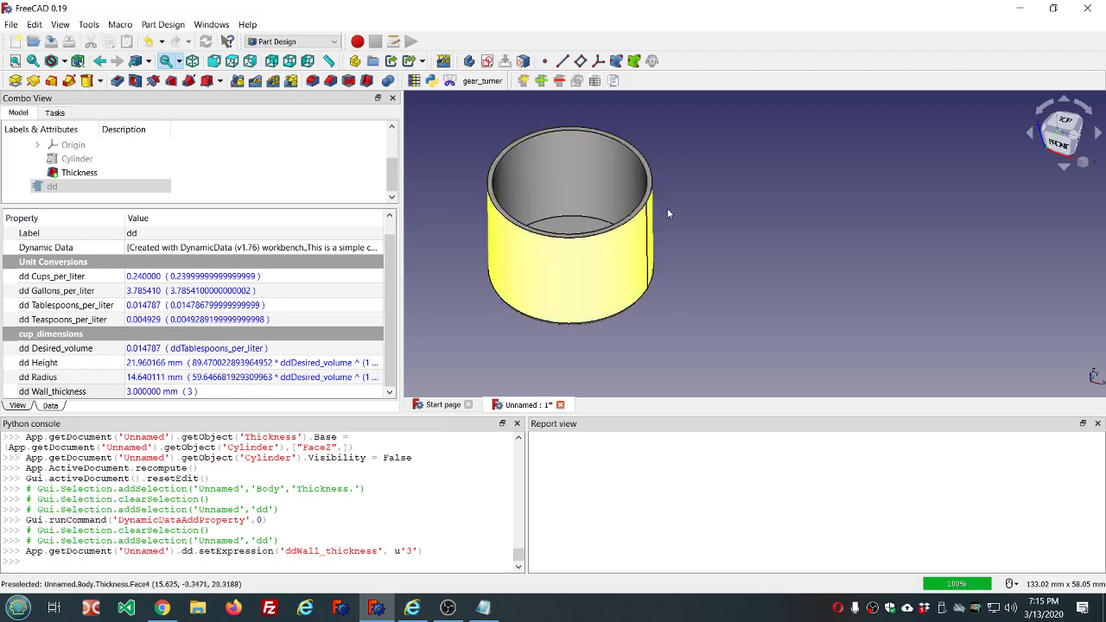
mouse_move(696, 222)
middle_mouse_down()
mouse_move(692, 203)
mouse_move(695, 212)
middle_mouse_up()
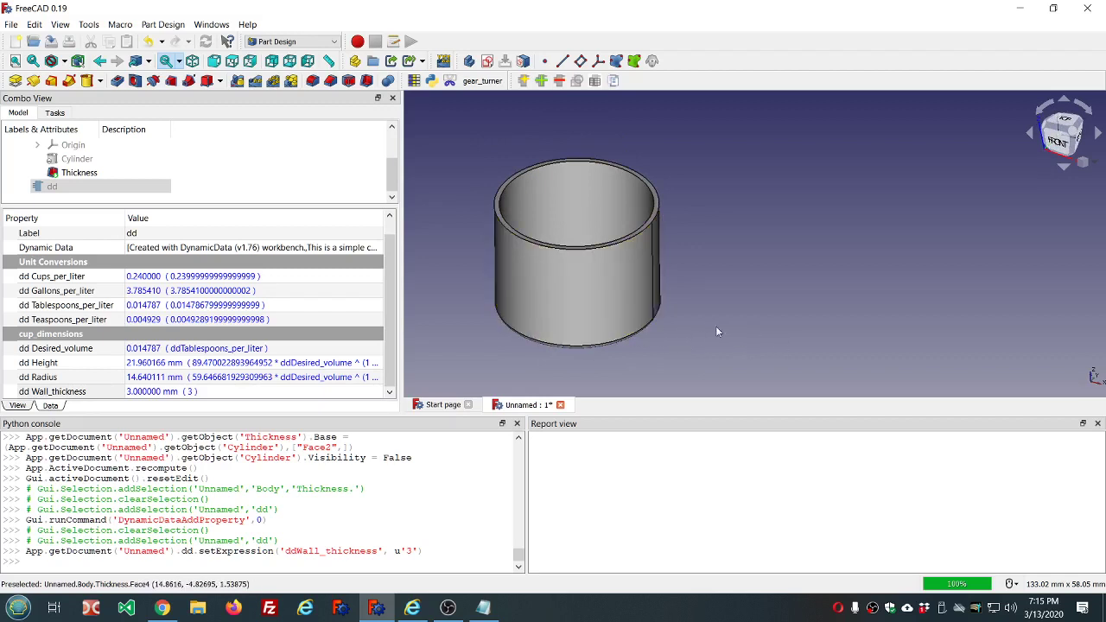
middle_click_drag(700, 331, 696, 311)
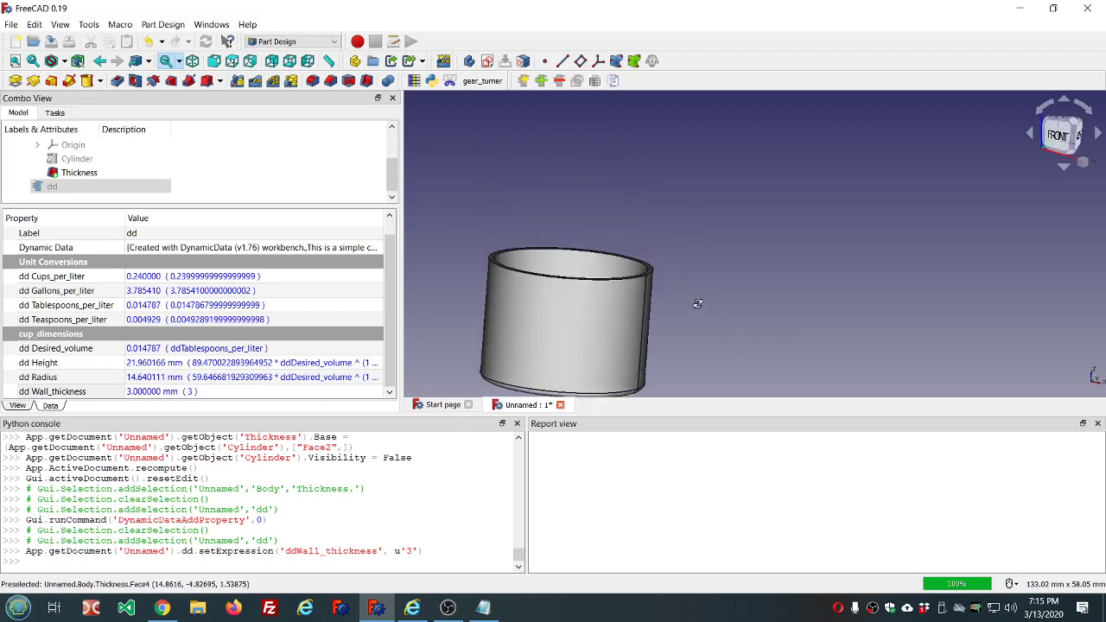
scroll(696, 306, "down", 5)
scroll(676, 333, "up", 5)
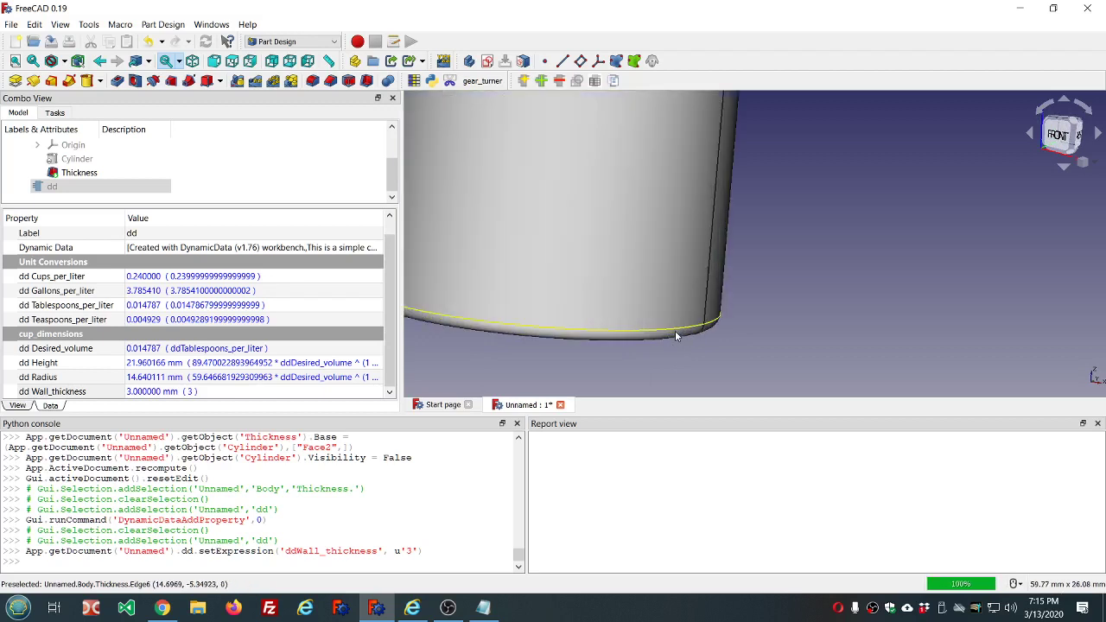
scroll(678, 337, "down", 1)
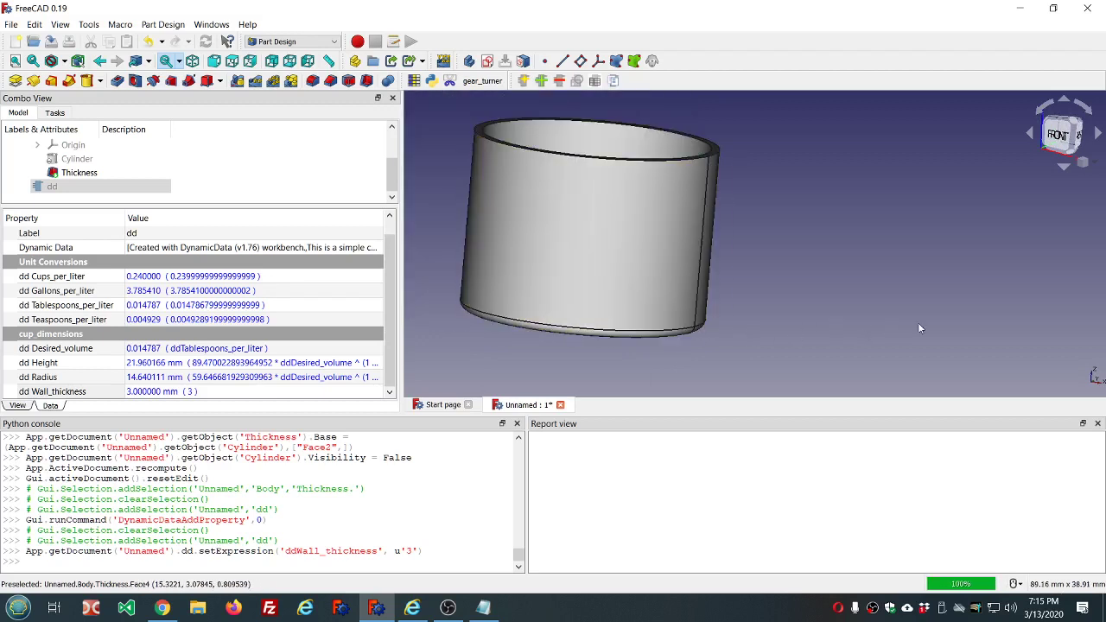
middle_click_drag(835, 233, 823, 135)
key("v")
key("f")
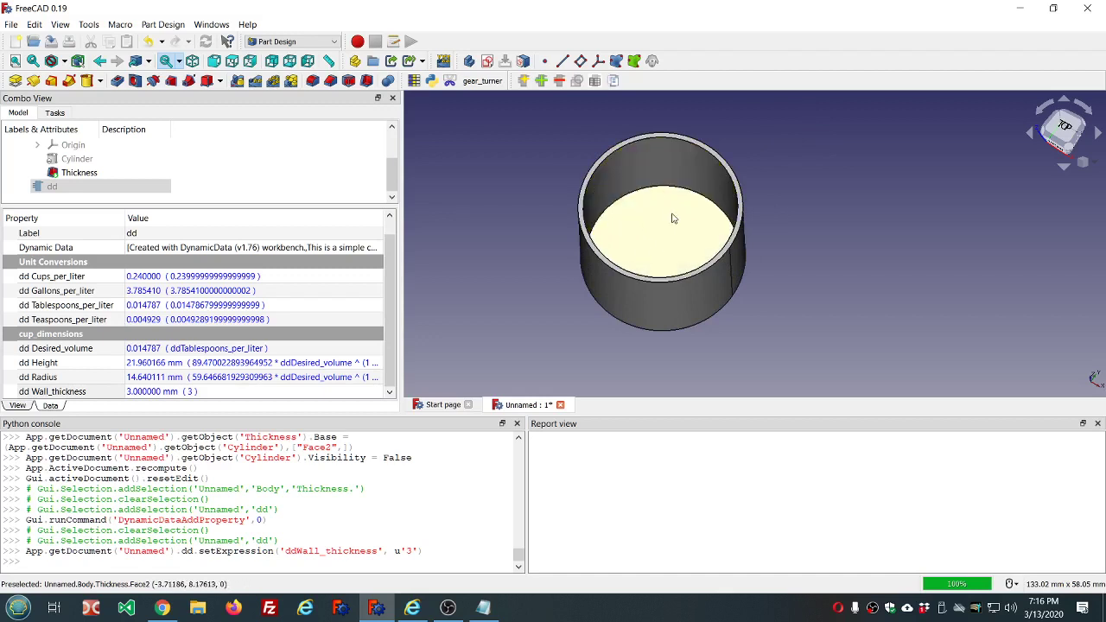
middle_click_drag(671, 216, 671, 172)
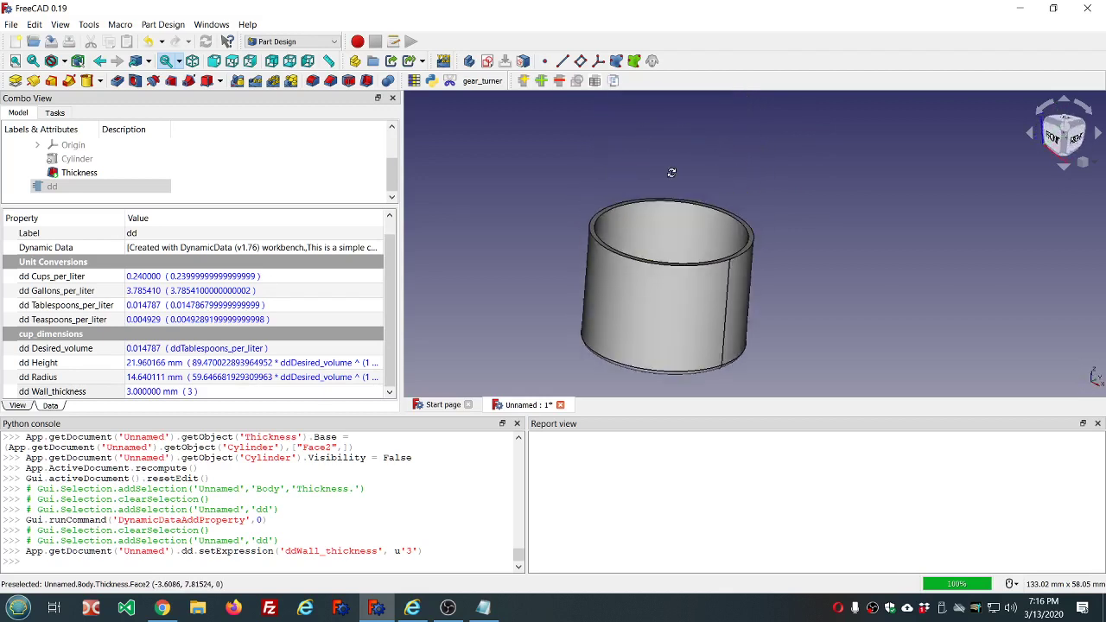
scroll(670, 177, "down", 5)
scroll(704, 192, "up", 3)
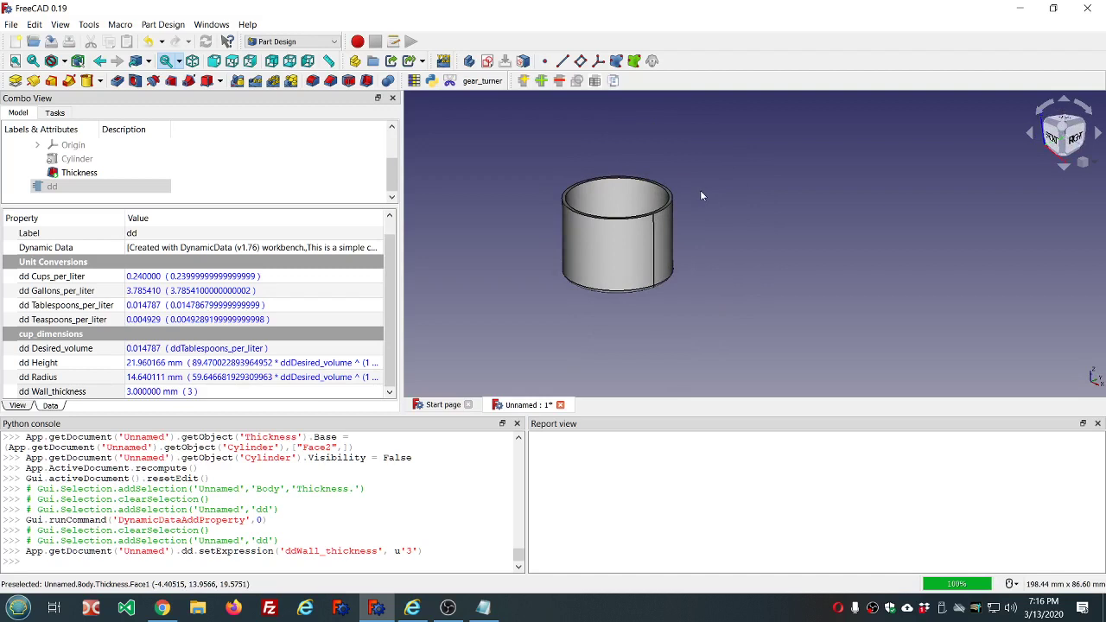
middle_click_drag(701, 196, 710, 224)
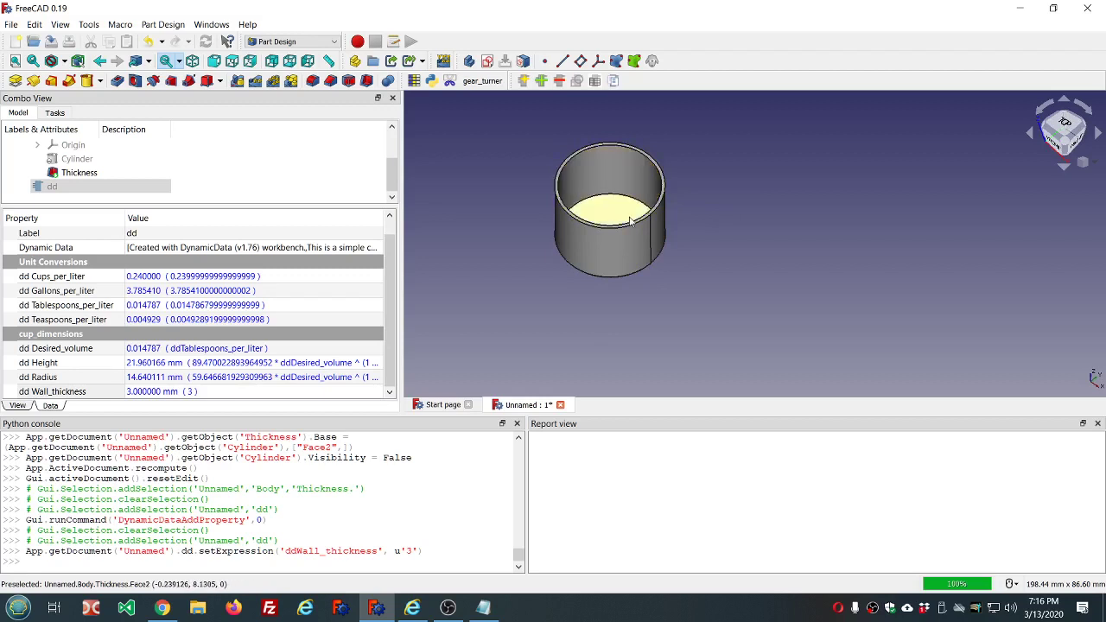
middle_click_drag(690, 194, 684, 153)
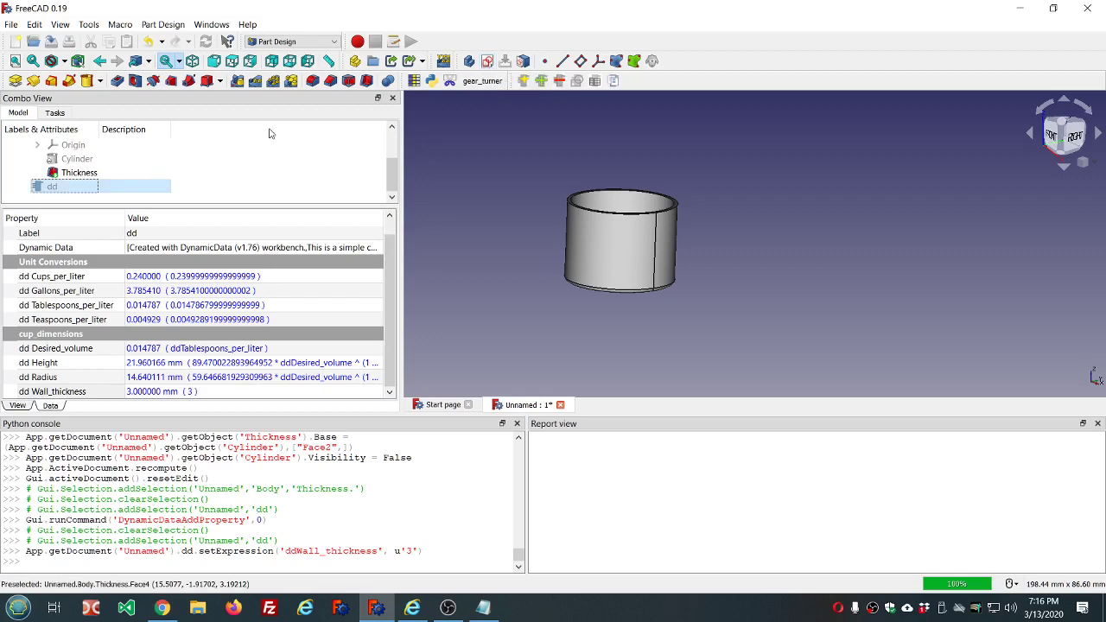
scroll(268, 138, "up", 1)
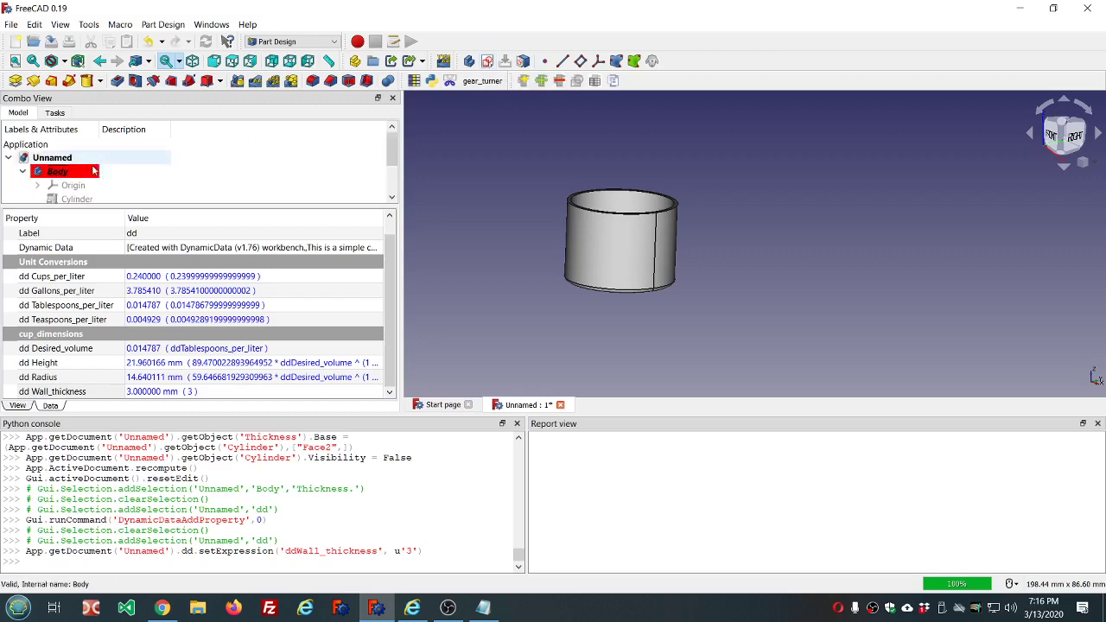
Step: Create a new handle sketch attached to the XY_Plane
left_click(453, 158)
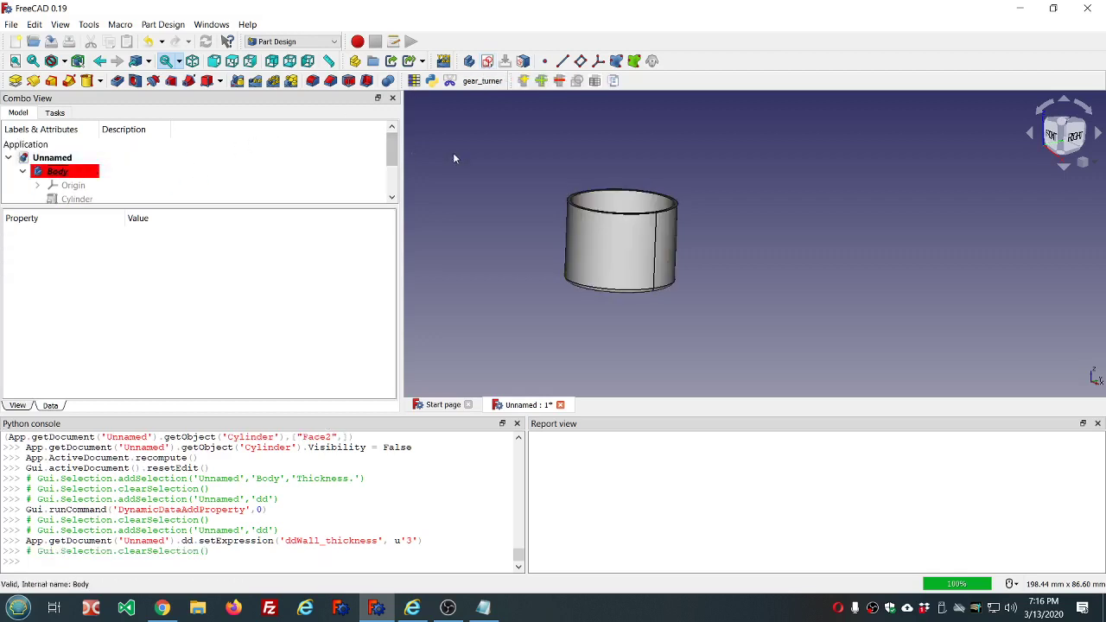
left_click(487, 62)
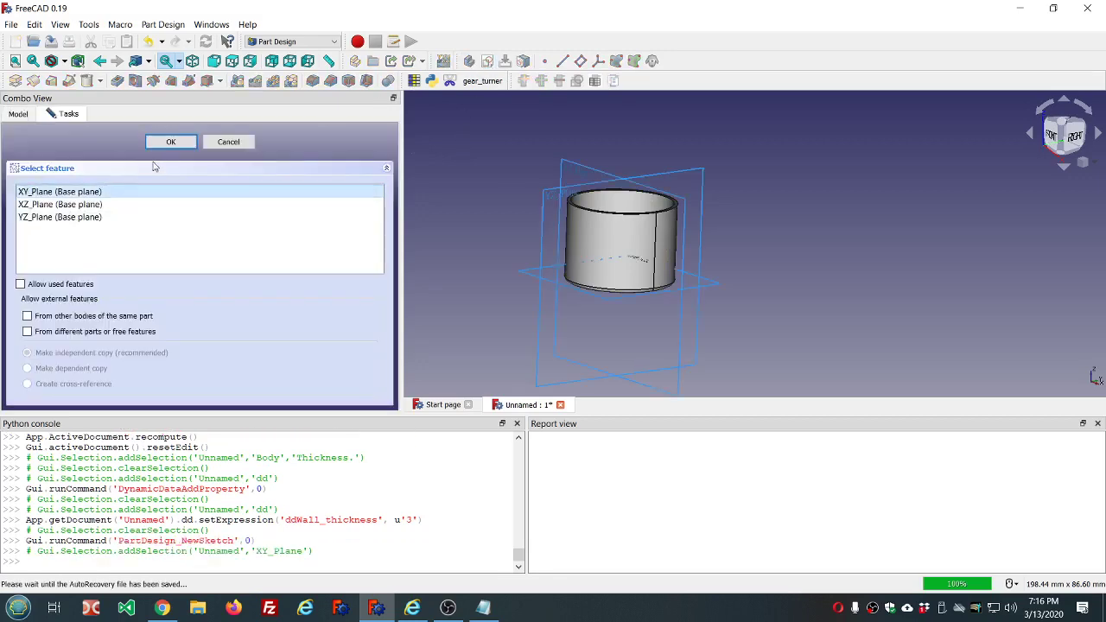
left_click(171, 142)
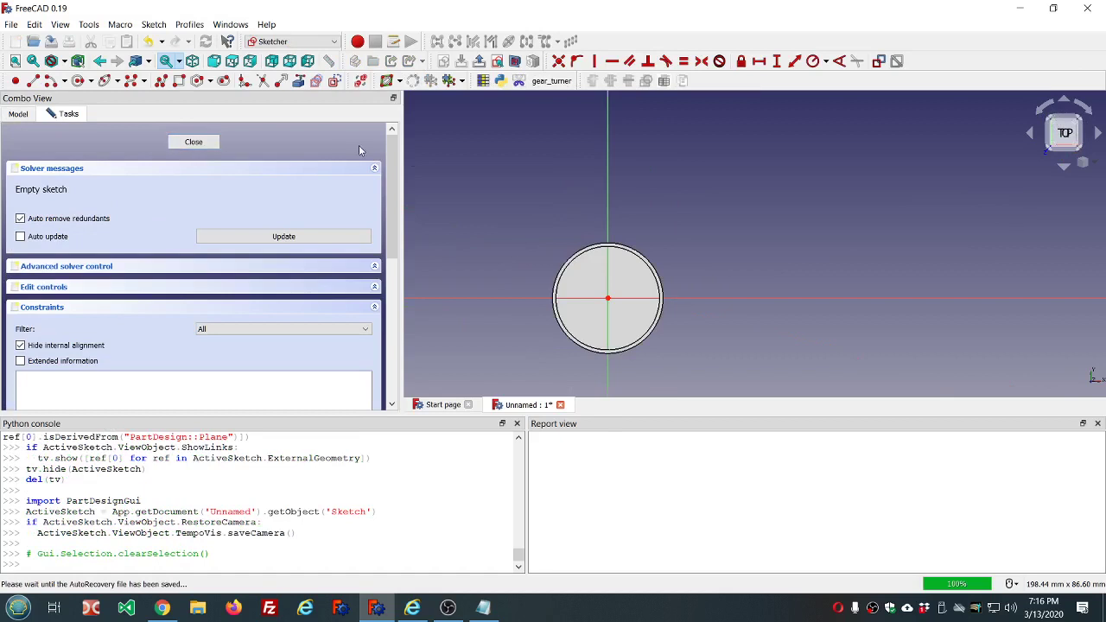
scroll(478, 163, "down", 5)
scroll(493, 213, "up", 5)
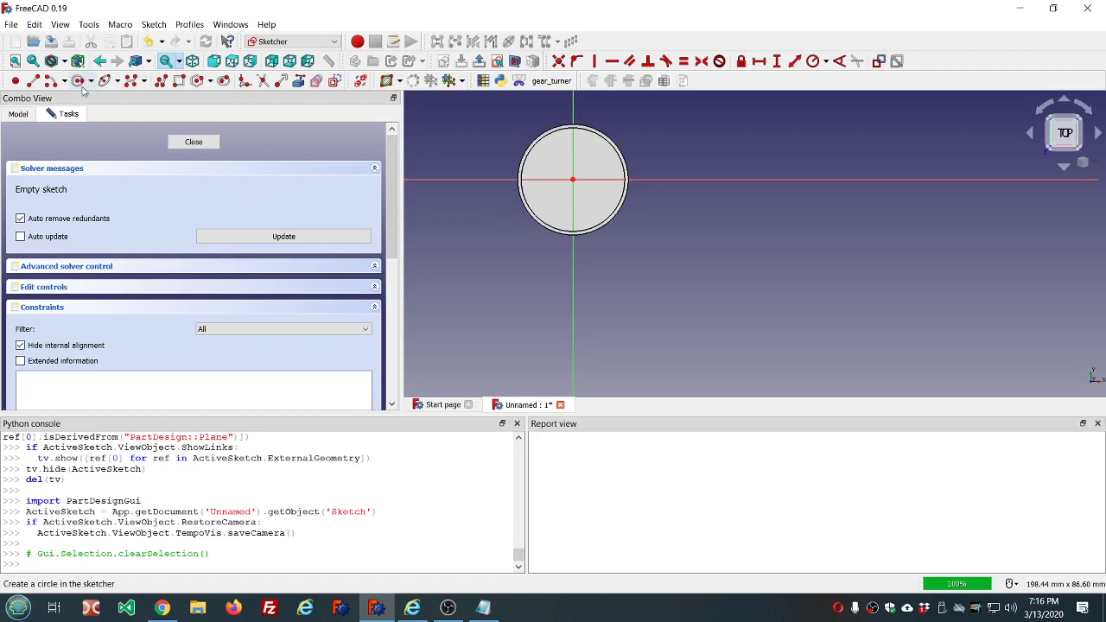
Step: Draw a small arc below the cup circle
left_click(51, 82)
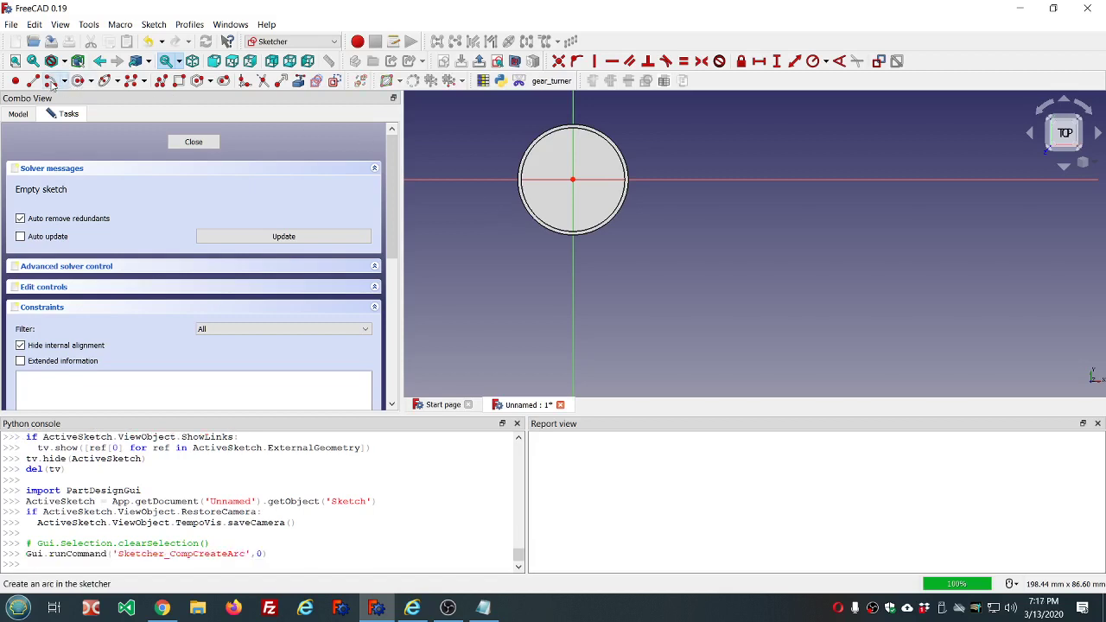
left_click(617, 279)
left_click(596, 256)
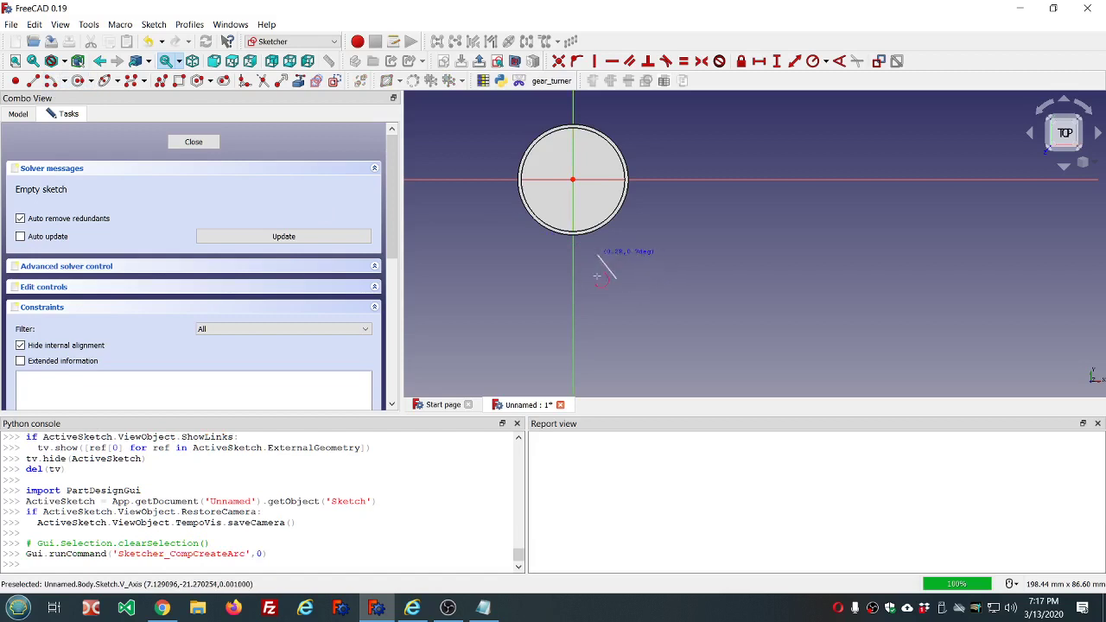
left_click(647, 273)
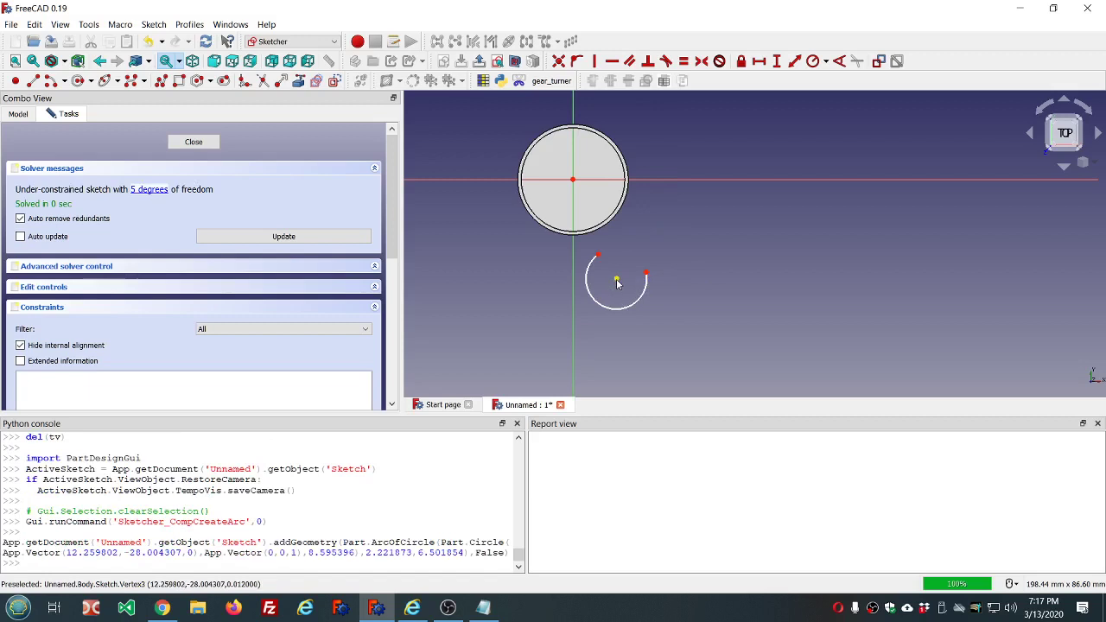
Step: Constrain the arc's centre onto the vertical axis and drag its endpoints to reshape it
left_click(616, 279)
left_click(574, 293)
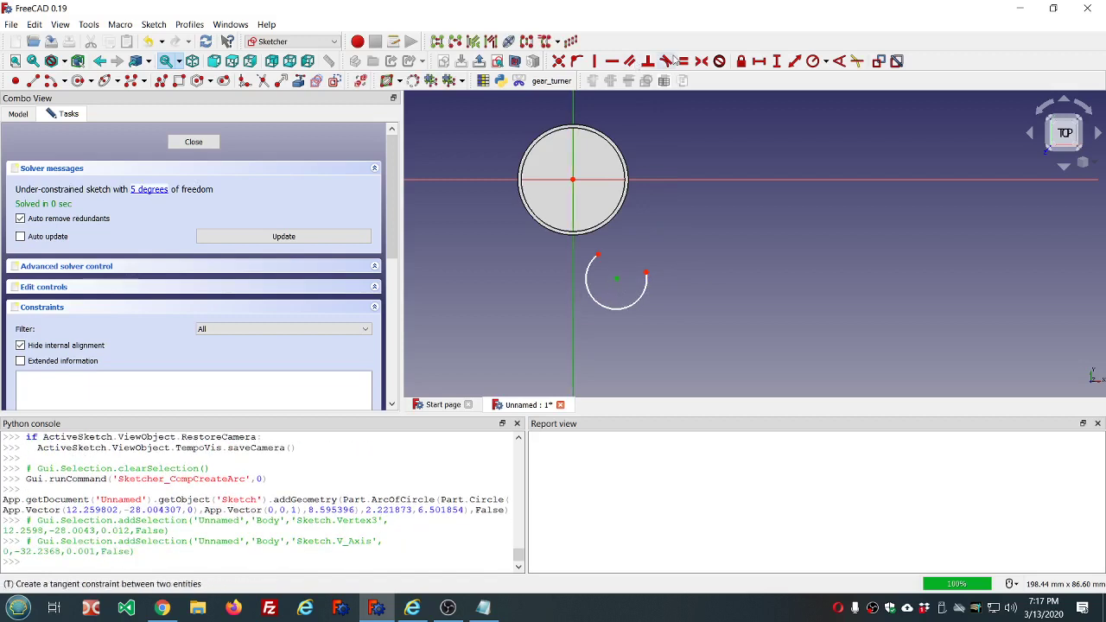
left_click(578, 62)
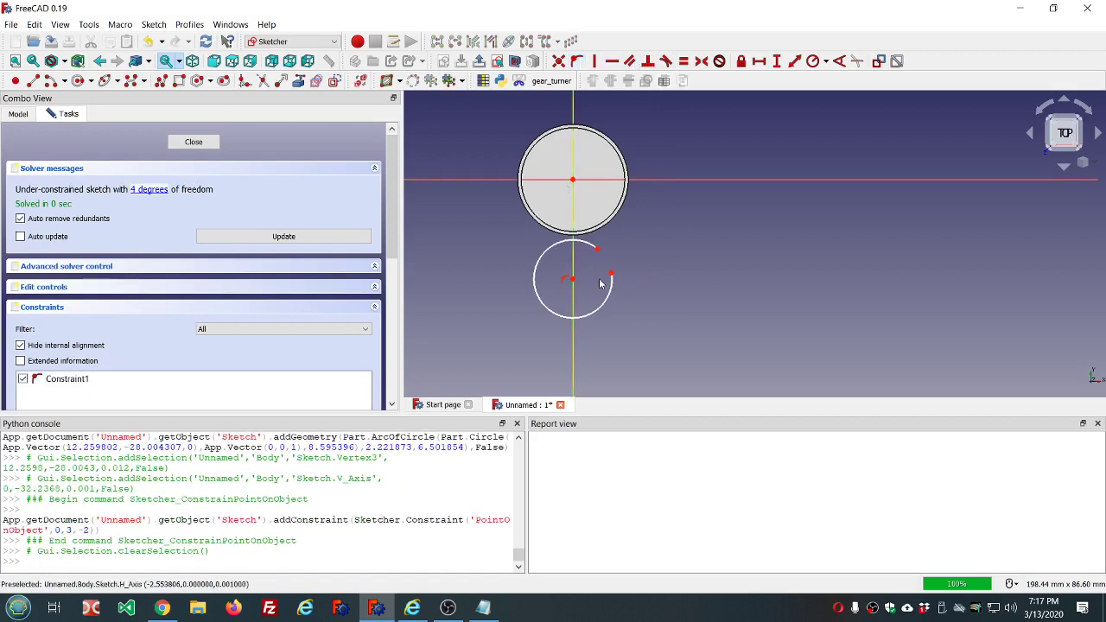
left_click_drag(597, 248, 521, 244)
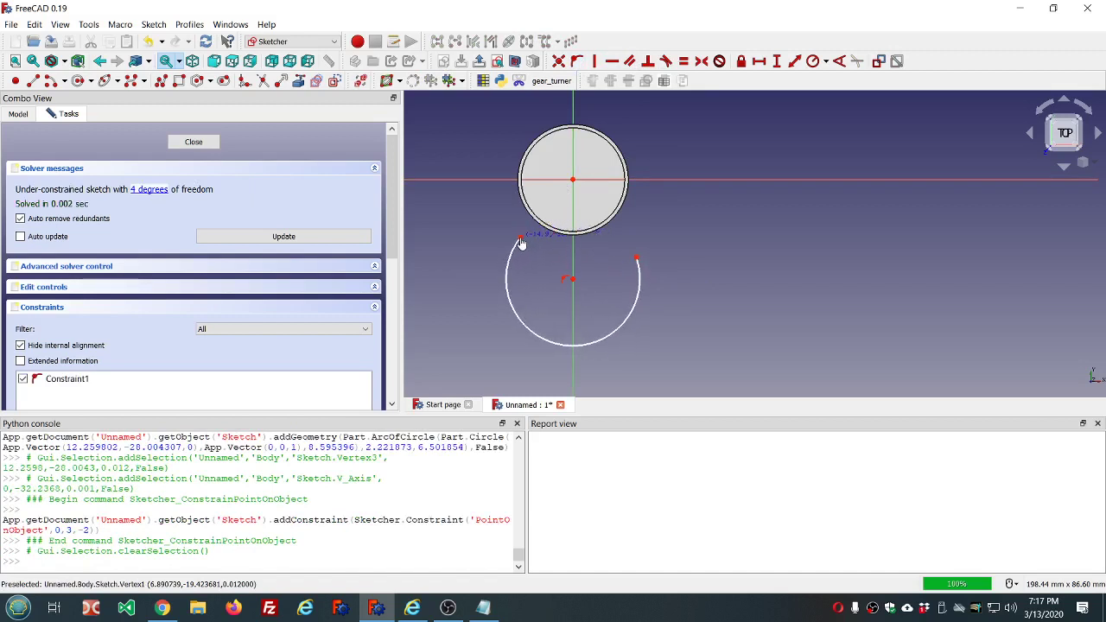
left_click_drag(521, 245, 521, 245)
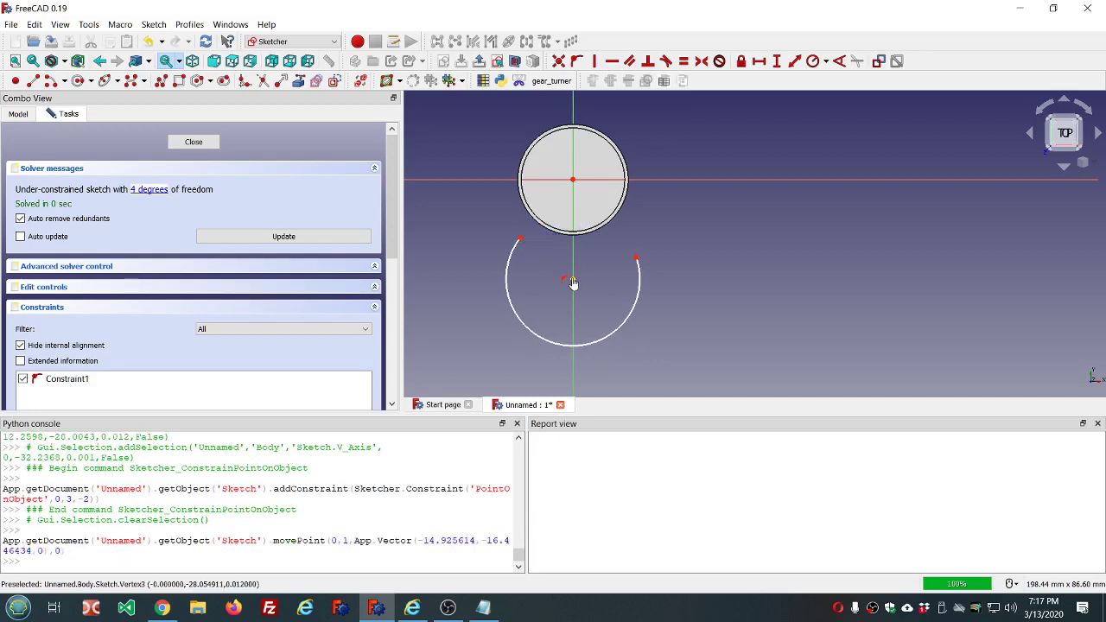
left_click_drag(571, 278, 597, 282)
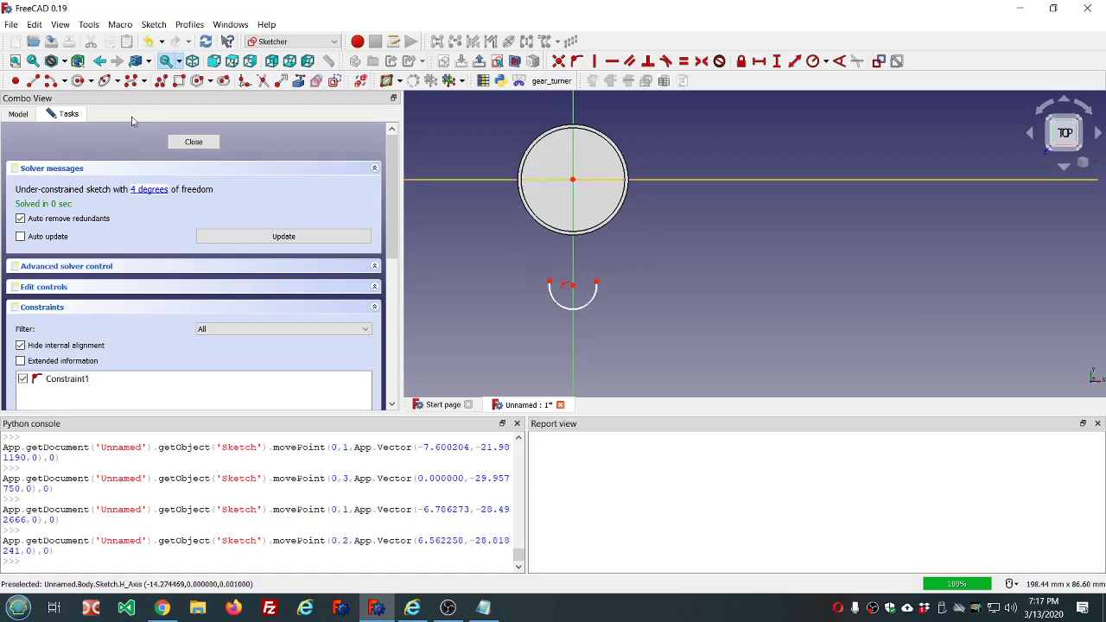
Step: Draw an origin-centred arc around the cup's lower edge and add a radius constraint
left_click(51, 81)
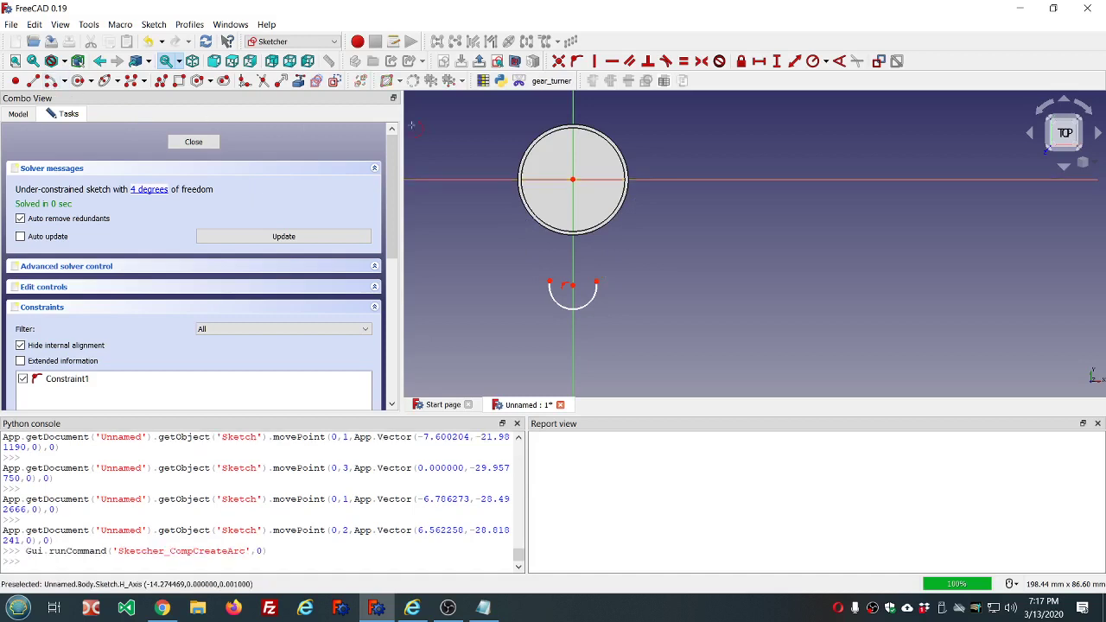
left_click(572, 180)
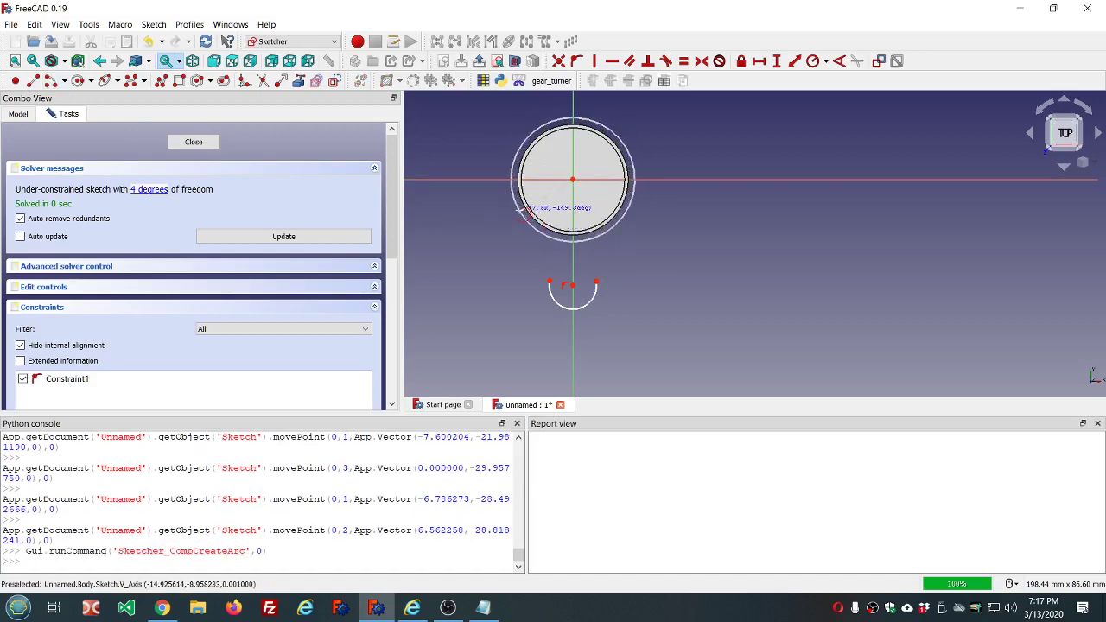
left_click(522, 211)
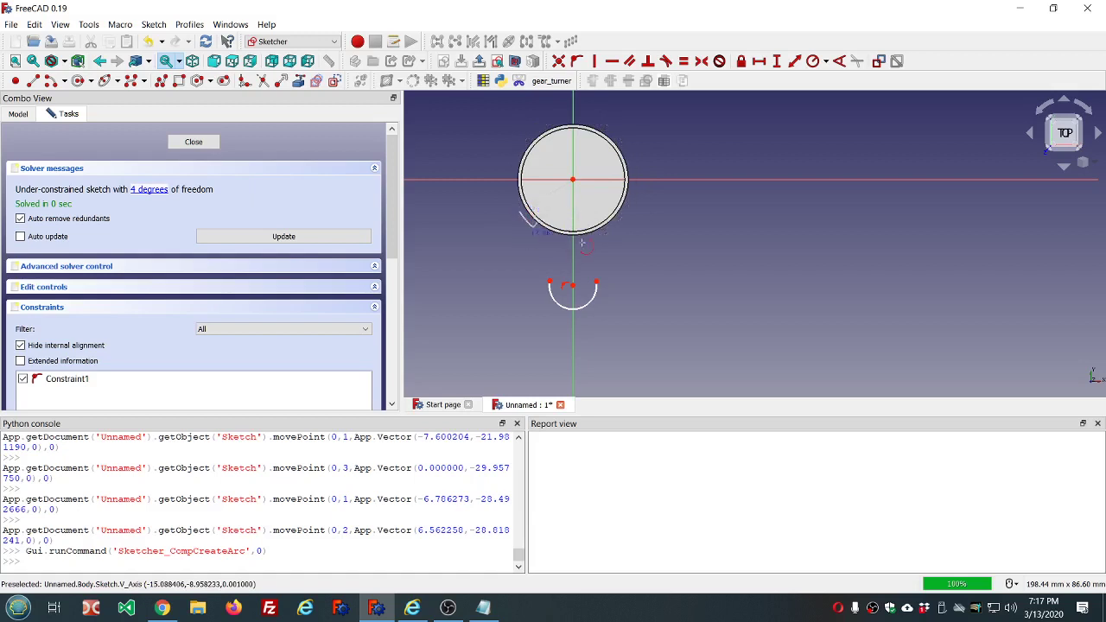
left_click(638, 225)
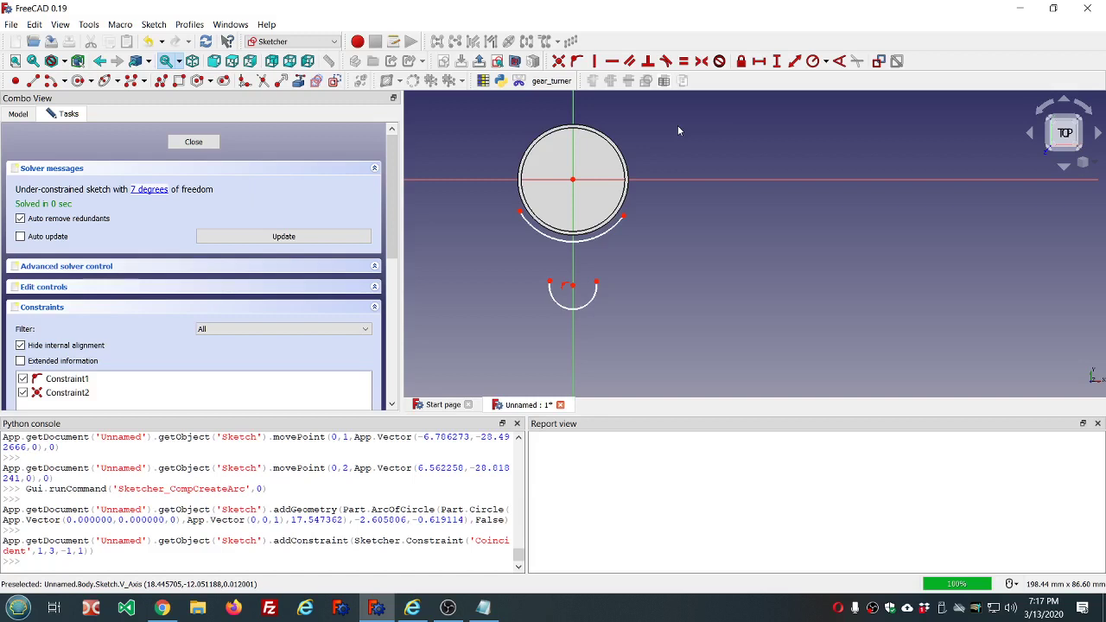
left_click(562, 244)
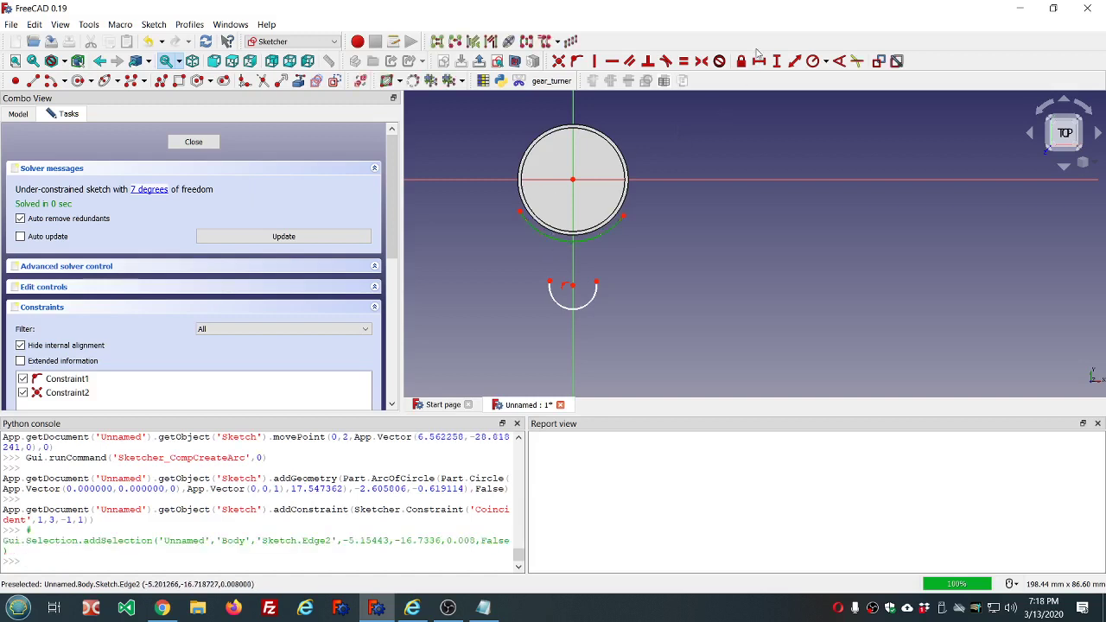
left_click(813, 61)
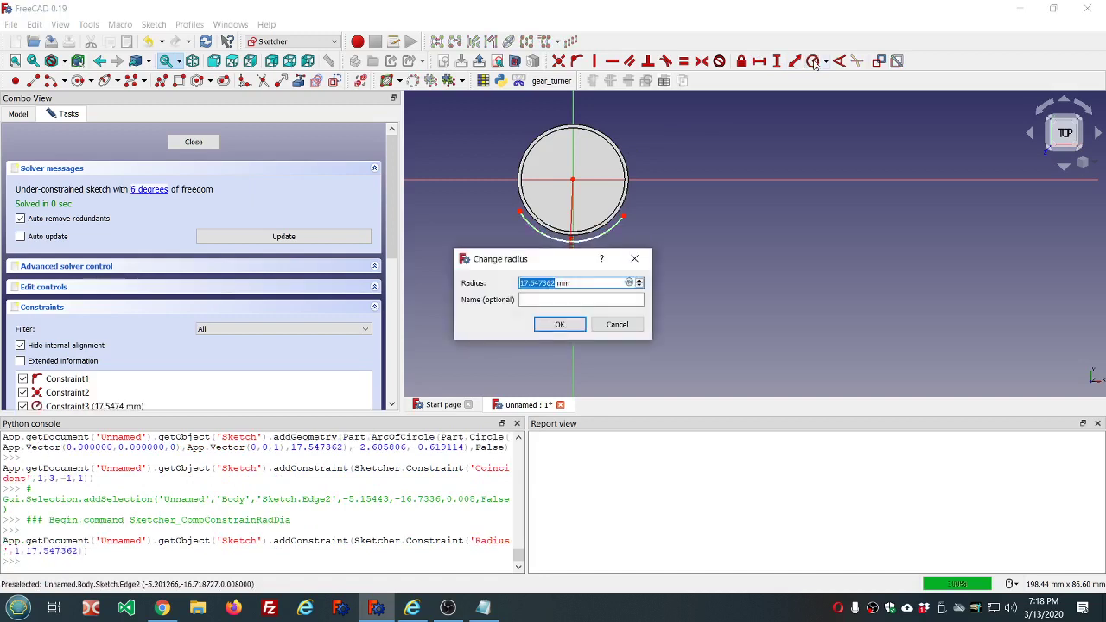
Step: Enter the radius formula dd.ddRadius+dd.ddWall_thickness, giving 17.640111 mm
key("equal")
type("dd.dd")
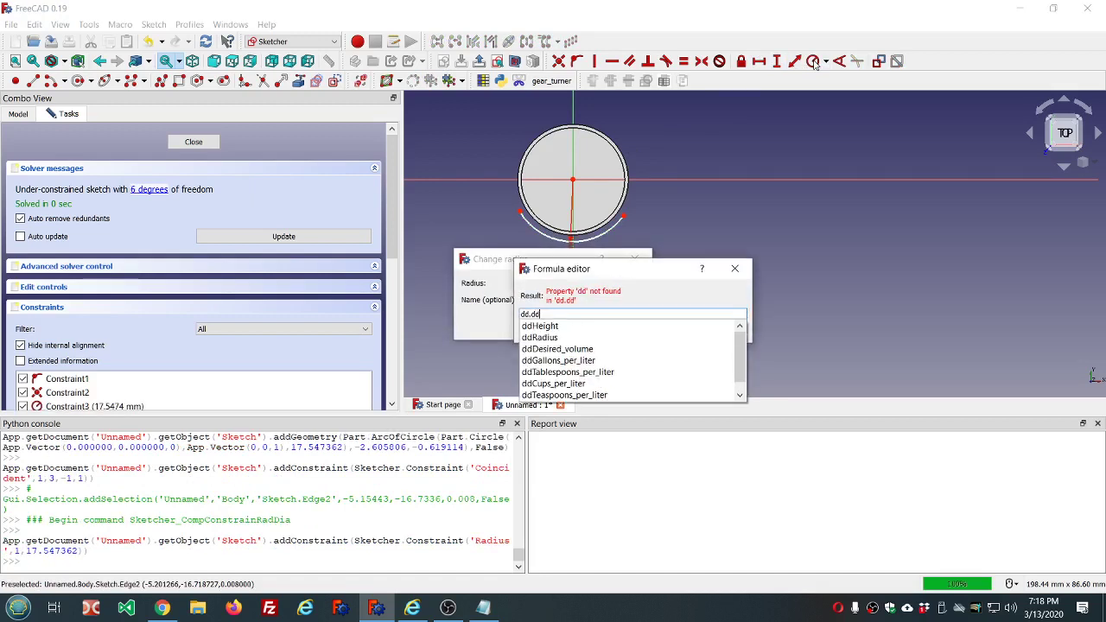
key("Down")
key("Down")
key("Down")
key("Down")
key("Down")
key("Down")
key("Down")
key("Down")
key("Down")
key("Down")
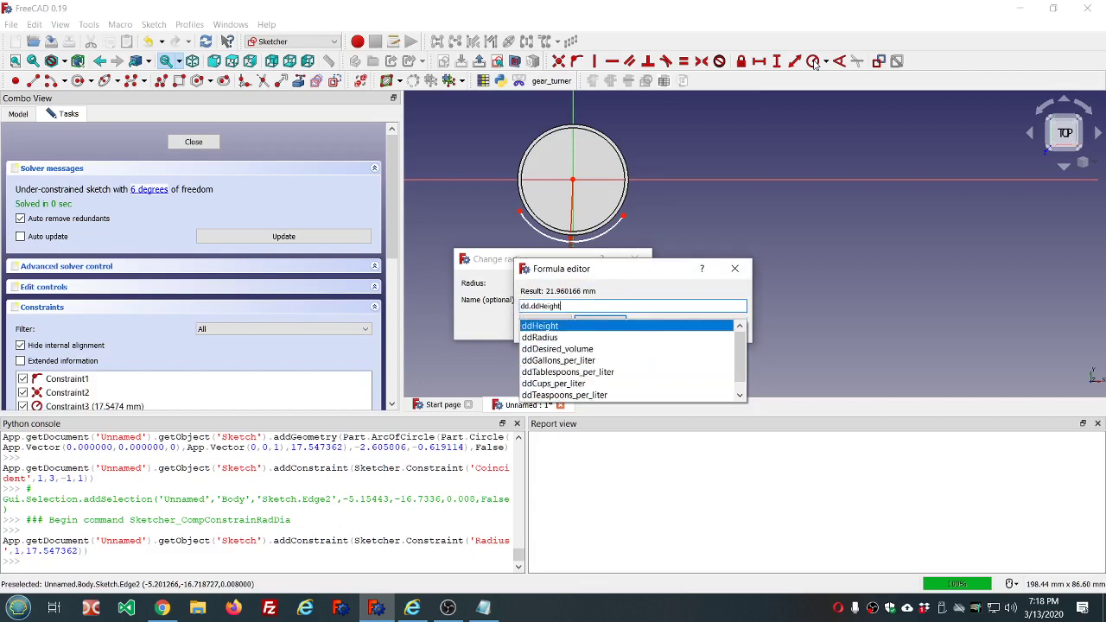
key("Down")
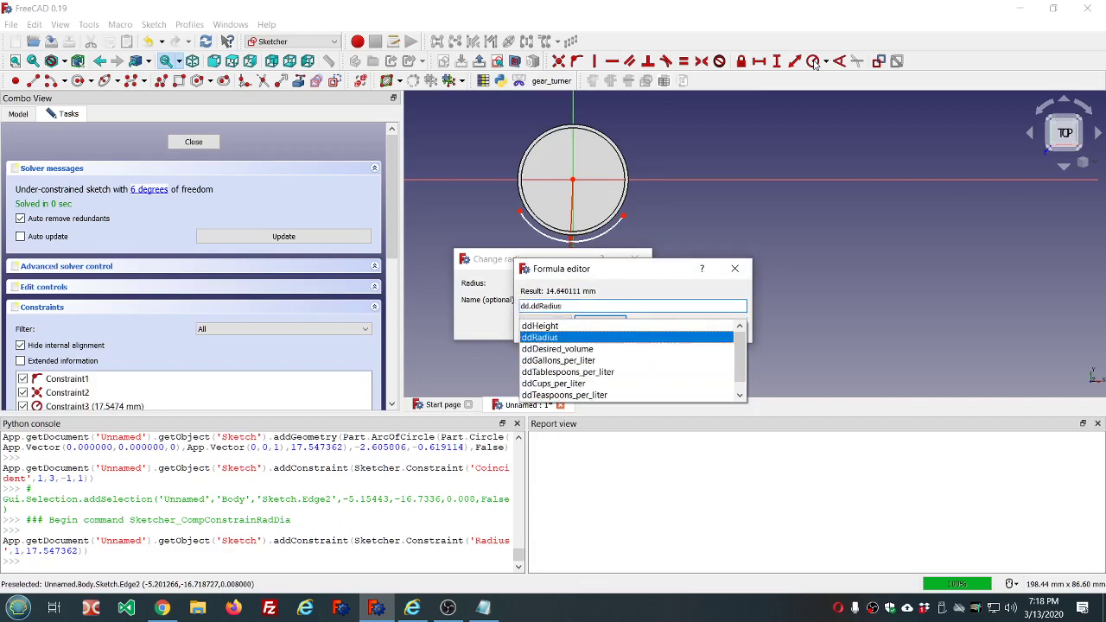
key("Return")
type("+dd.dd")
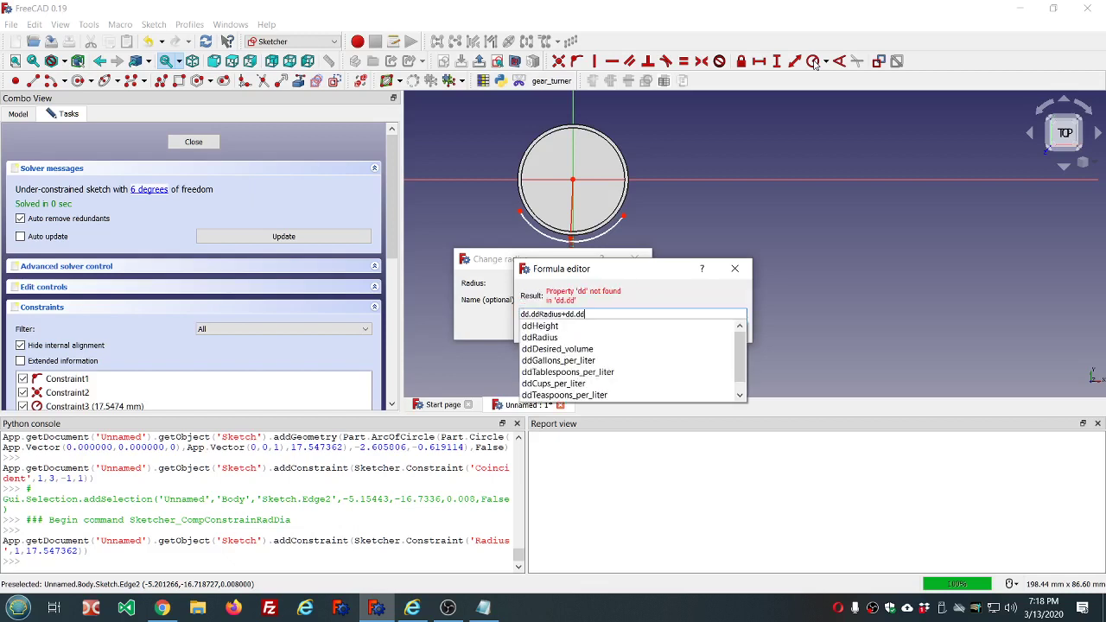
key("Down")
key("Down")
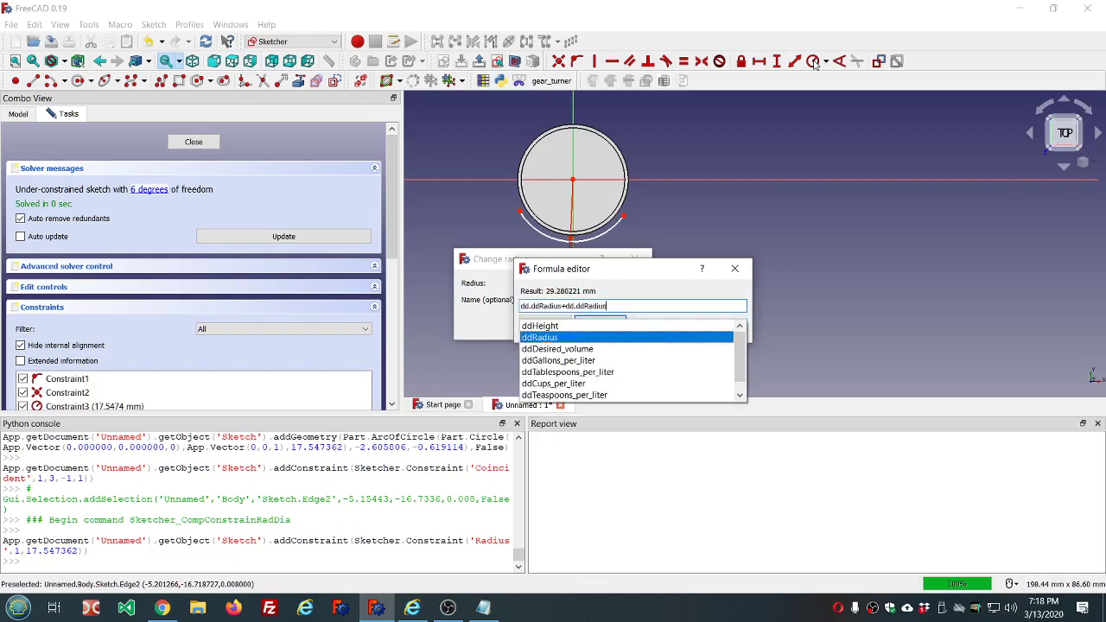
key("Down")
key("Down")
key("Down")
key("Down")
key("Down")
key("Down")
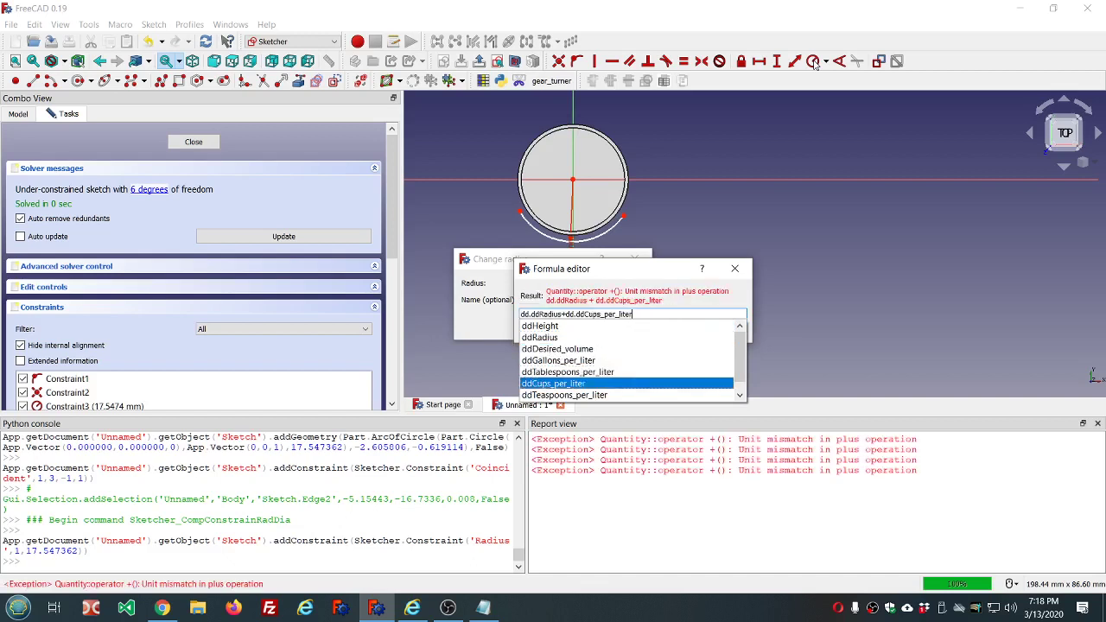
key("Return")
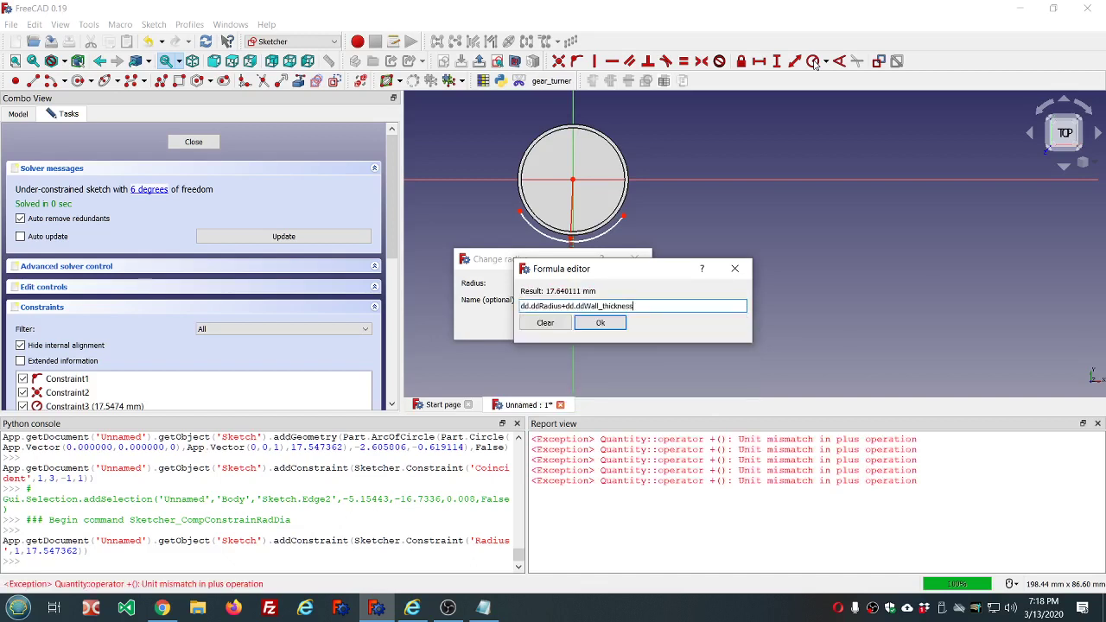
key("Return")
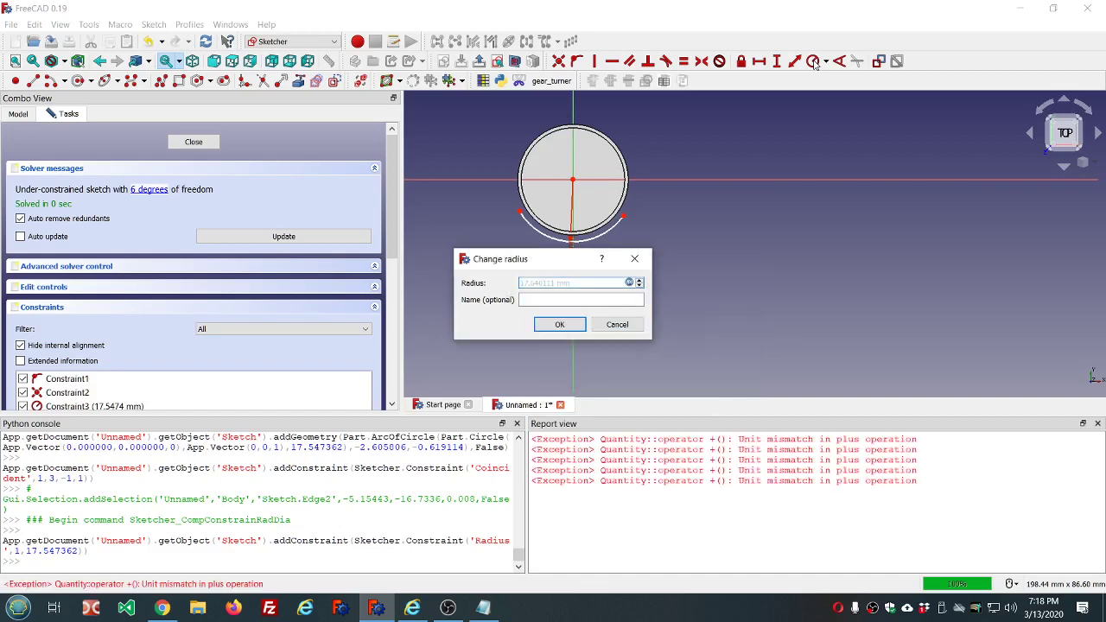
Step: Apply the 17.6401 mm radius and reposition the dimension labels and arc endpoint
left_click(562, 326)
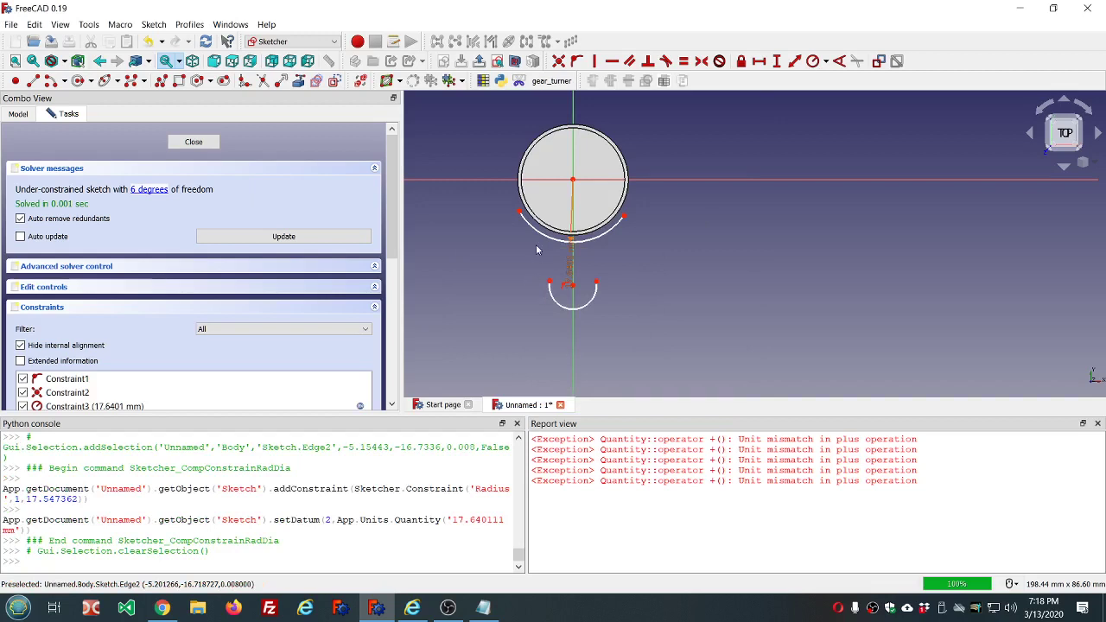
left_click_drag(568, 270, 743, 143)
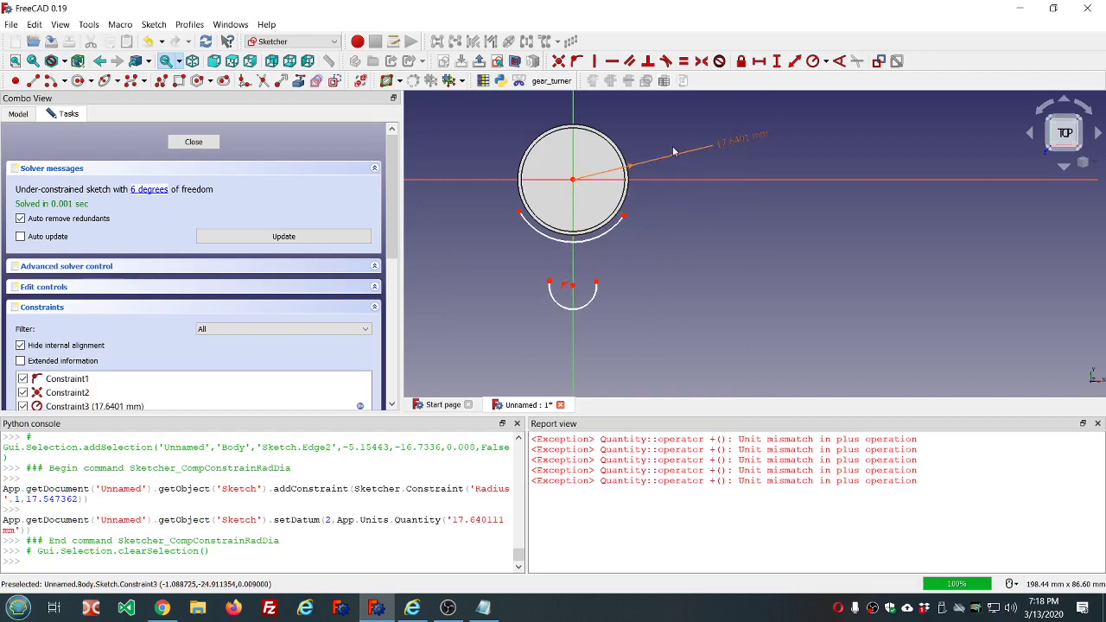
scroll(554, 218, "up", 2)
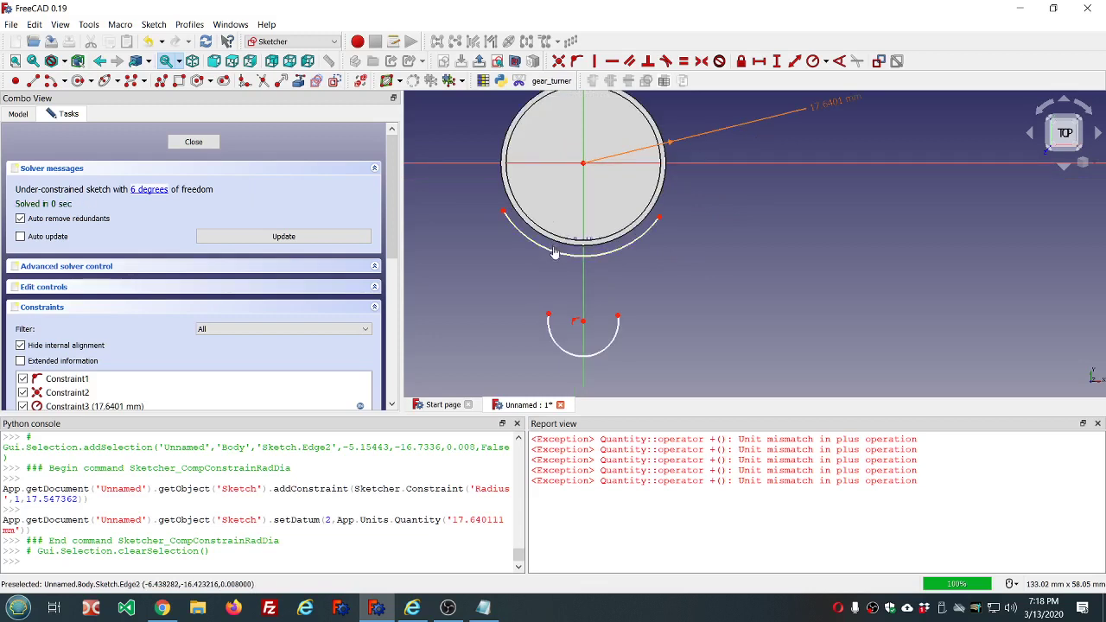
left_click_drag(554, 252, 558, 252)
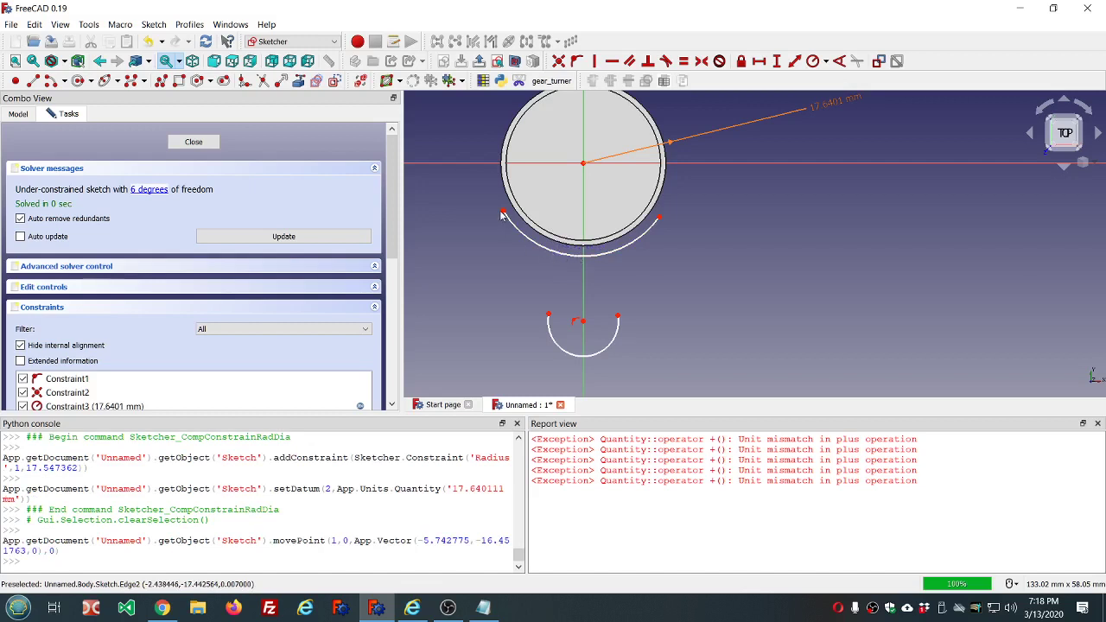
left_click_drag(501, 215, 510, 222)
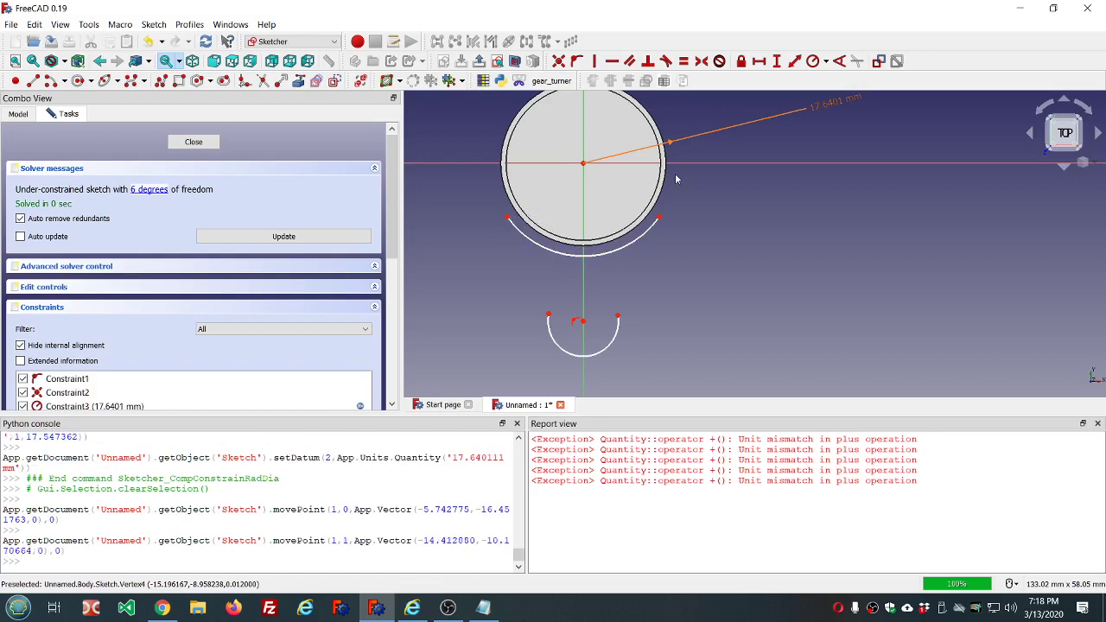
left_click_drag(824, 116, 792, 257)
scroll(792, 257, "up", 2)
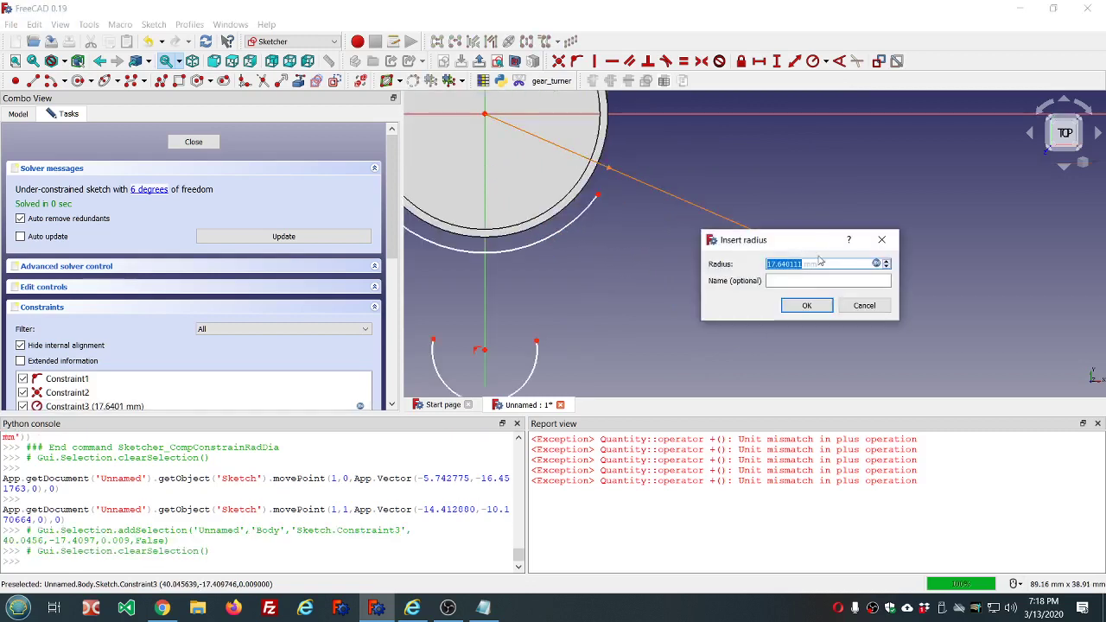
Step: Cut '+ dd.ddWall_thickness' from Constraint3's formula, leaving dd.ddRadius, so the arc becomes 14.6401 mm
left_click(876, 264)
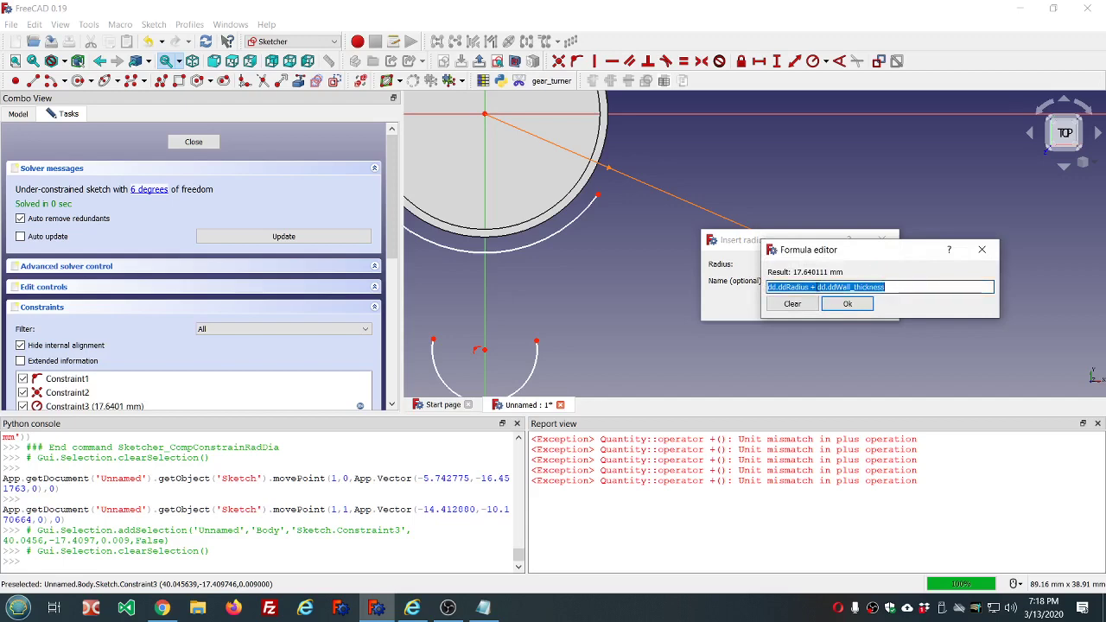
left_click(816, 287)
left_click_drag(813, 287, 948, 286)
key("BackSpace")
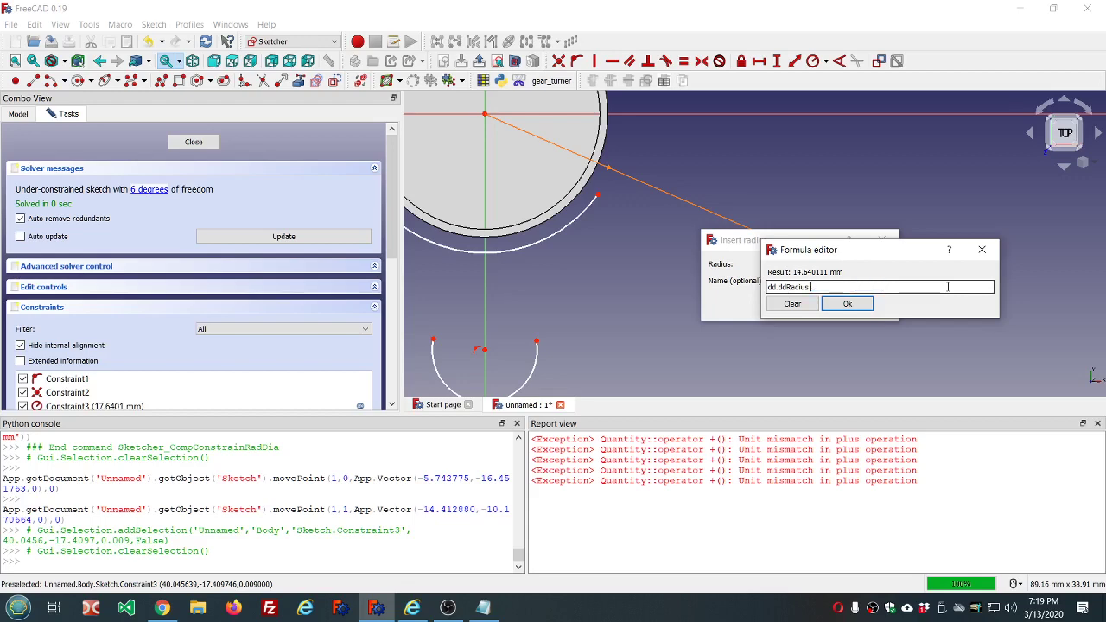
left_click(855, 306)
left_click(806, 305)
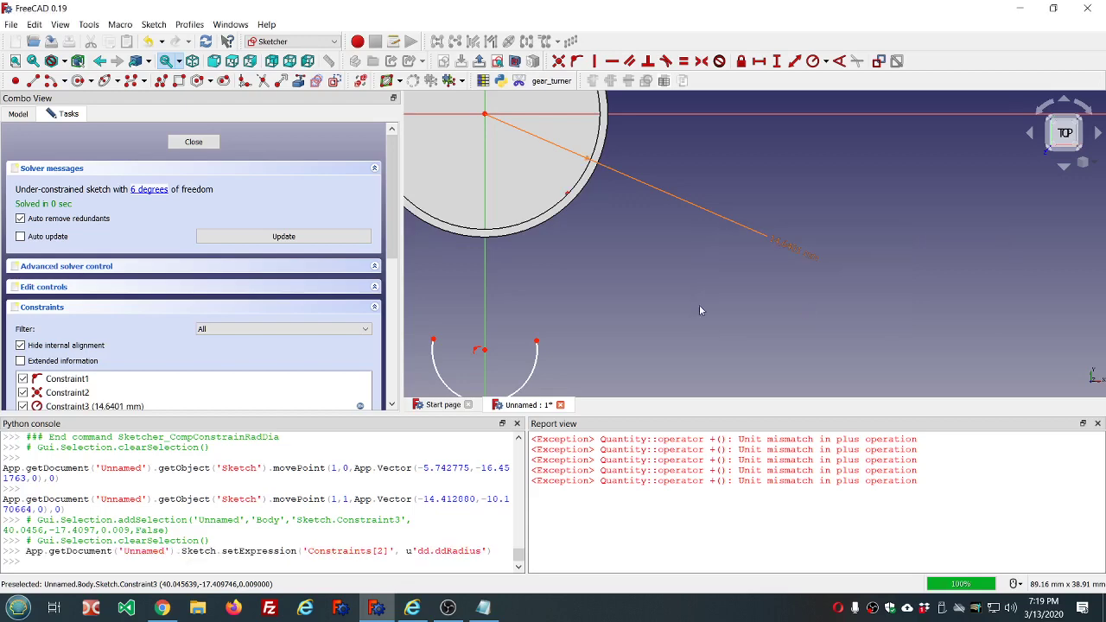
scroll(605, 199, "up", 3)
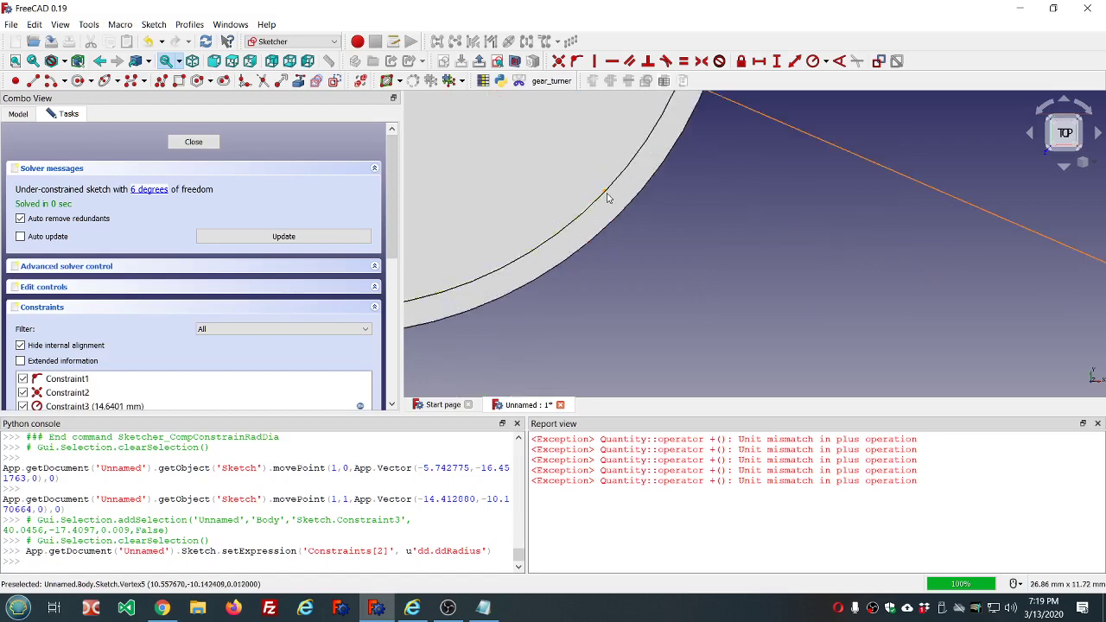
scroll(607, 197, "down", 3)
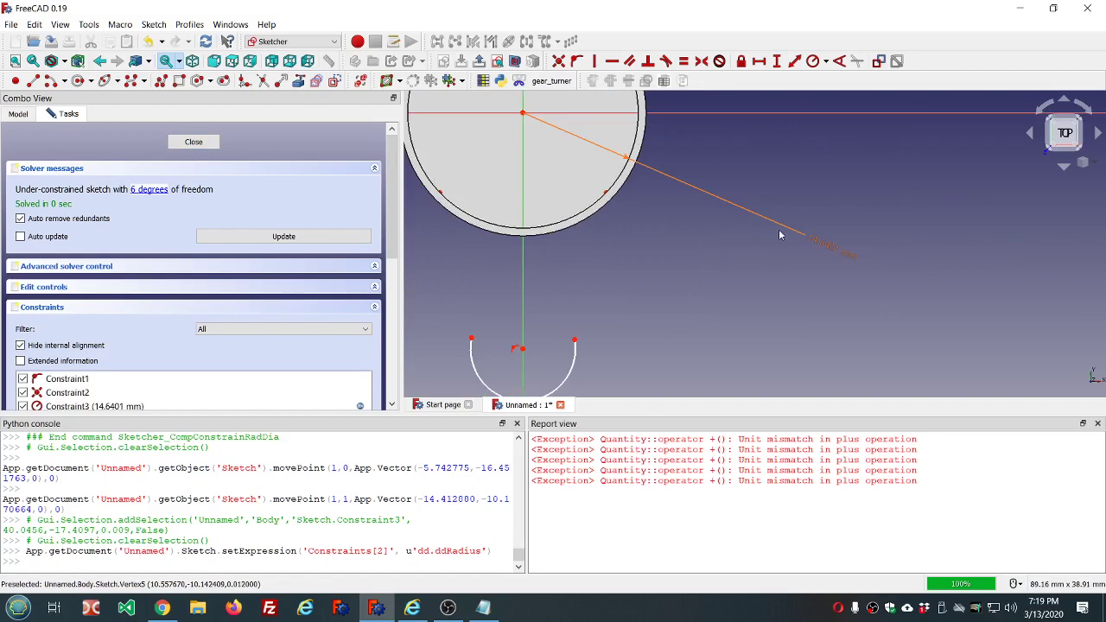
Step: Close the sketch, set Thickness Value to the formula dd.ddWall_thickness (3 mm wall), then reopen the handle sketch
left_click(193, 143)
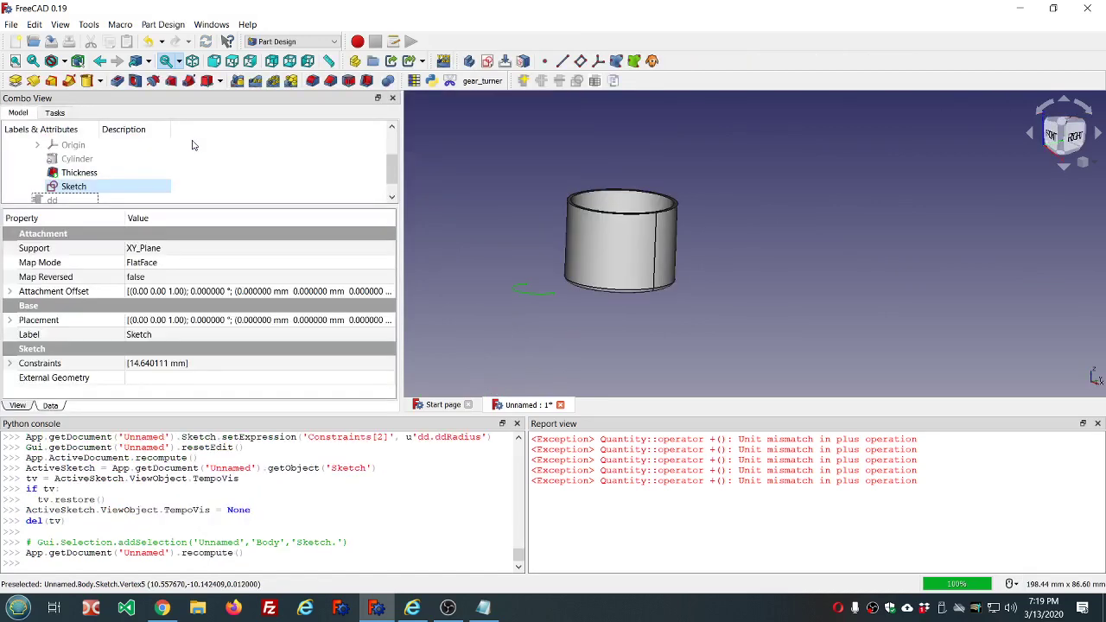
left_click(74, 173)
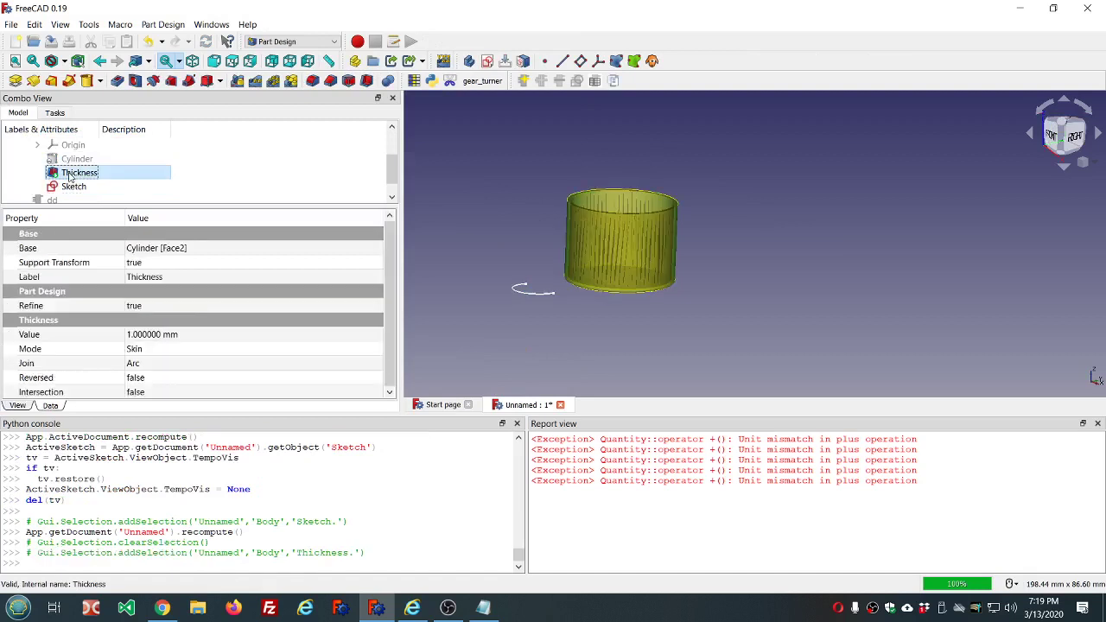
left_click(238, 337)
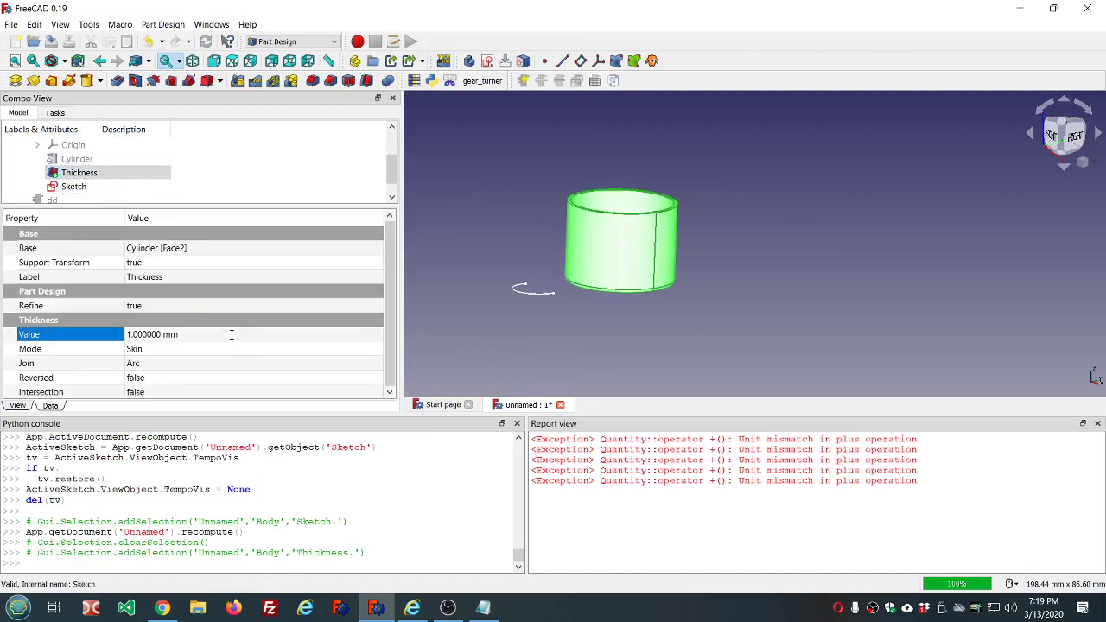
left_click(366, 334)
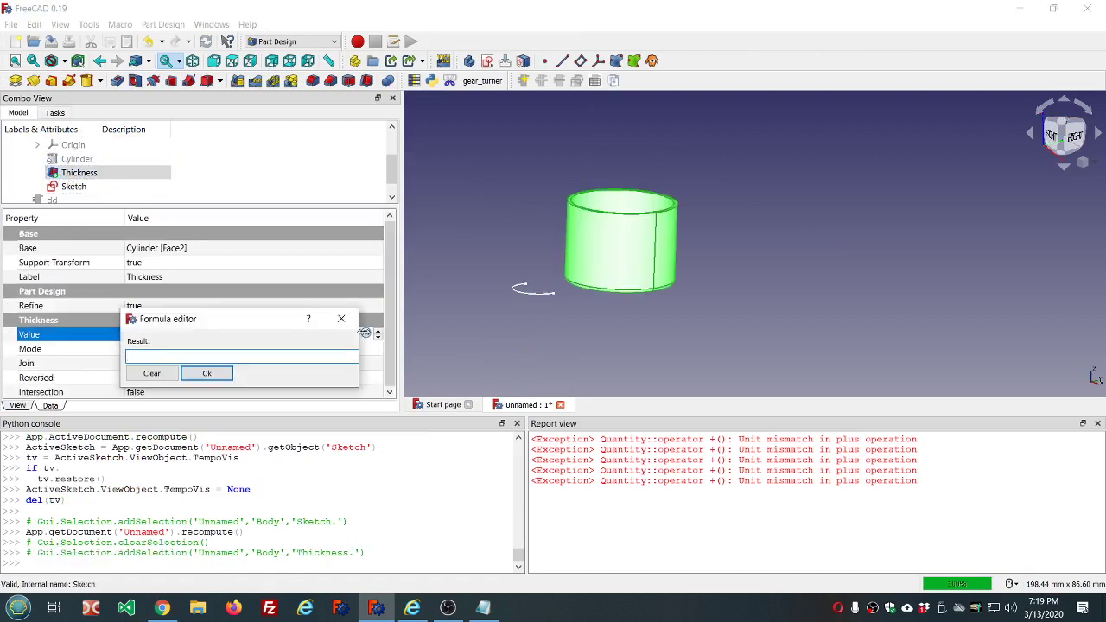
type("dd.dd")
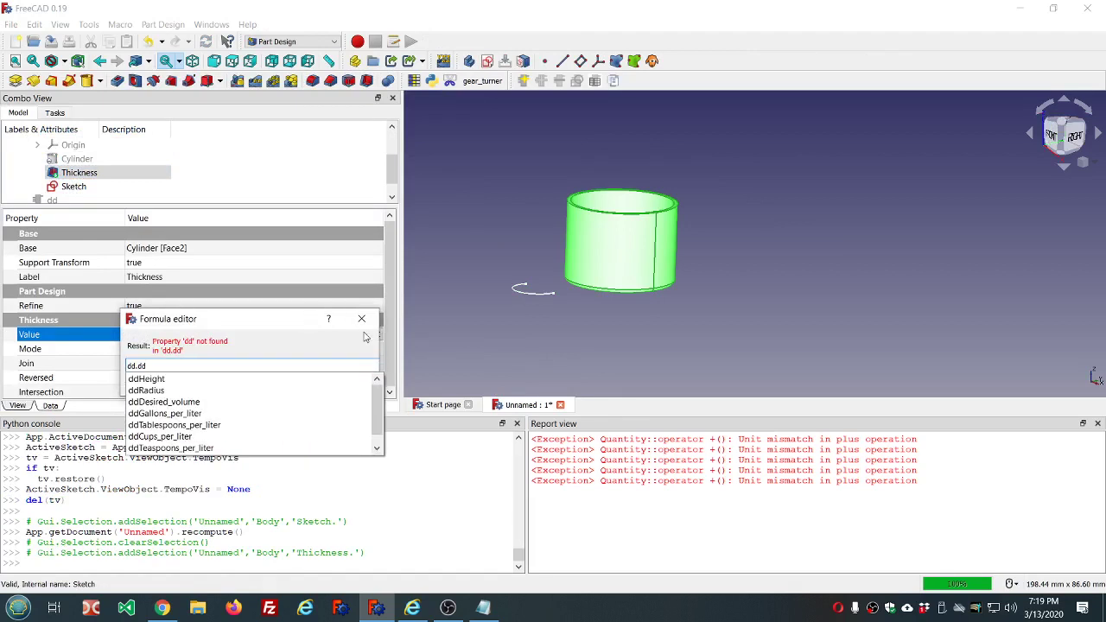
key("Down")
key("Down")
key("Down")
key("Down")
key("Down")
key("Down")
key("Down")
key("Down")
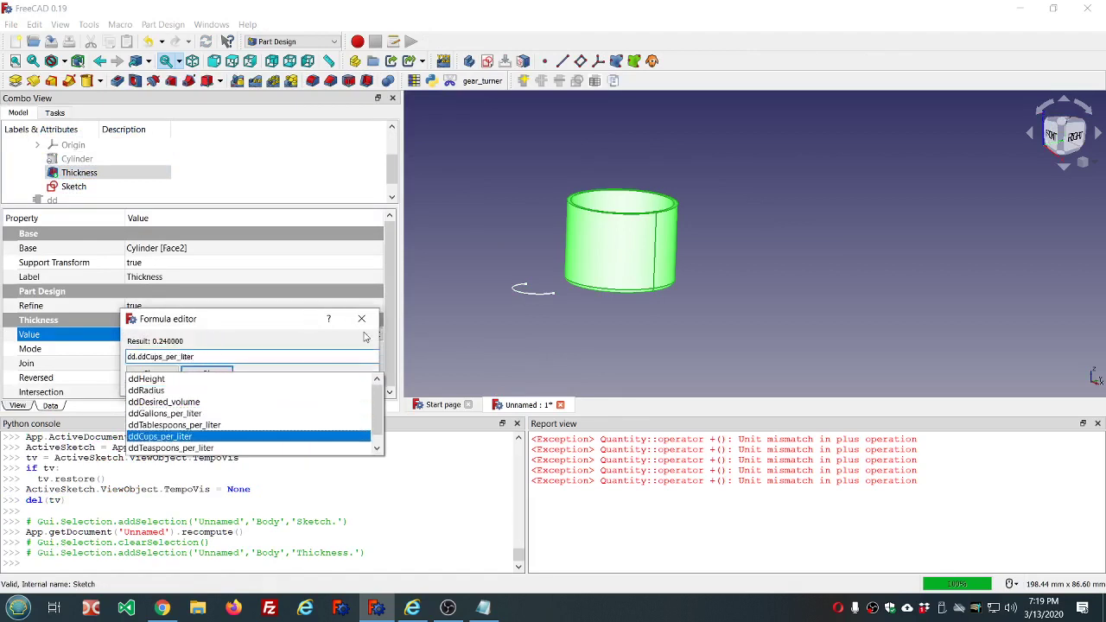
key("Return")
key("Return")
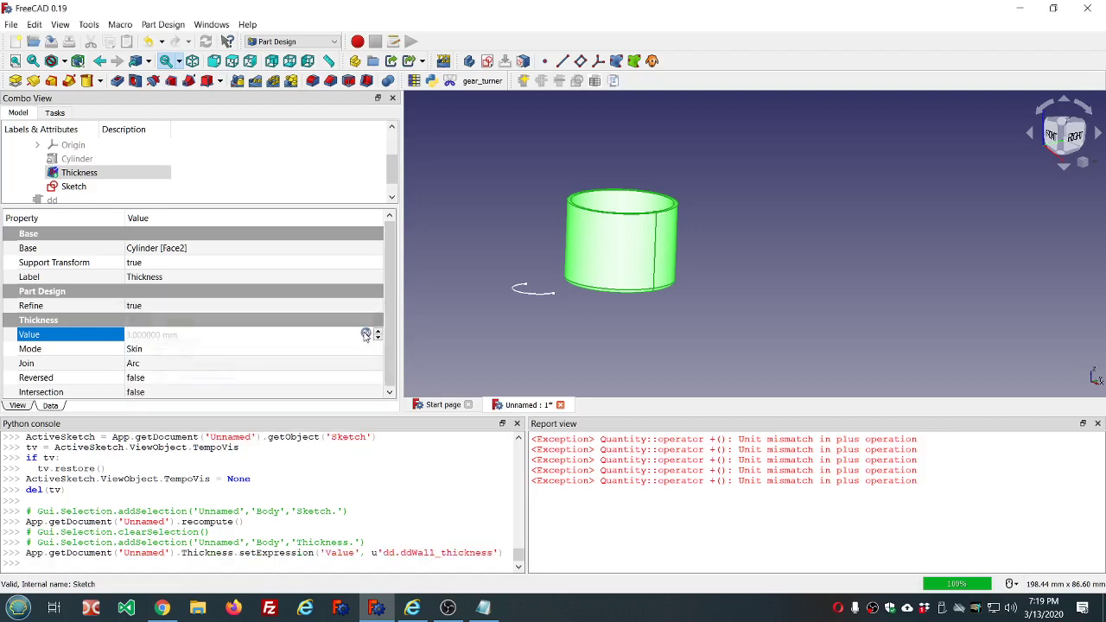
left_click(341, 178)
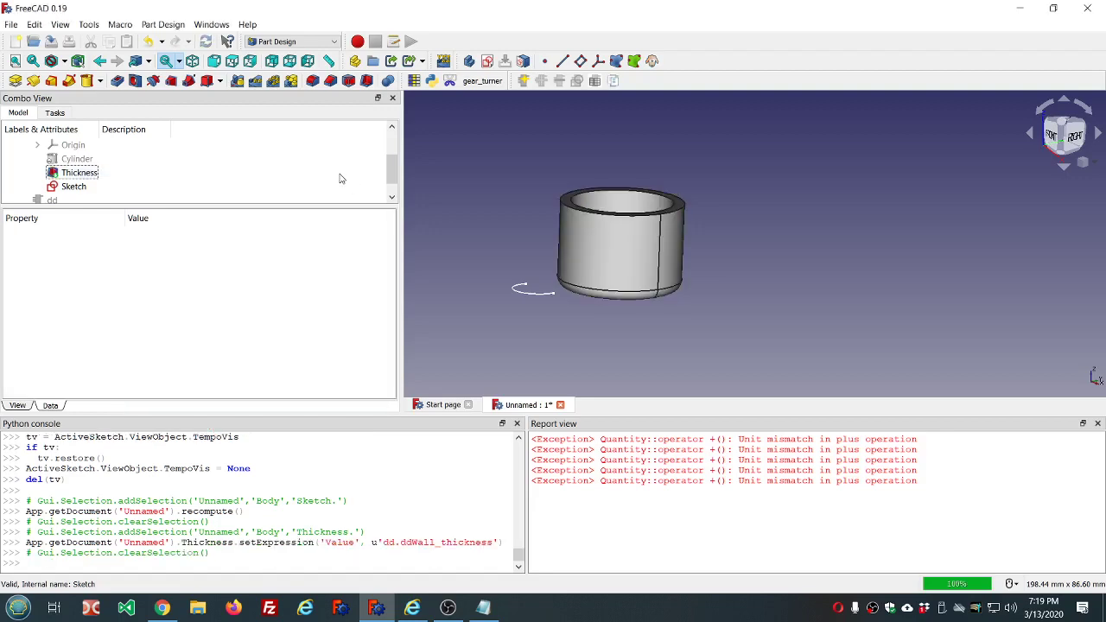
double_click(84, 187)
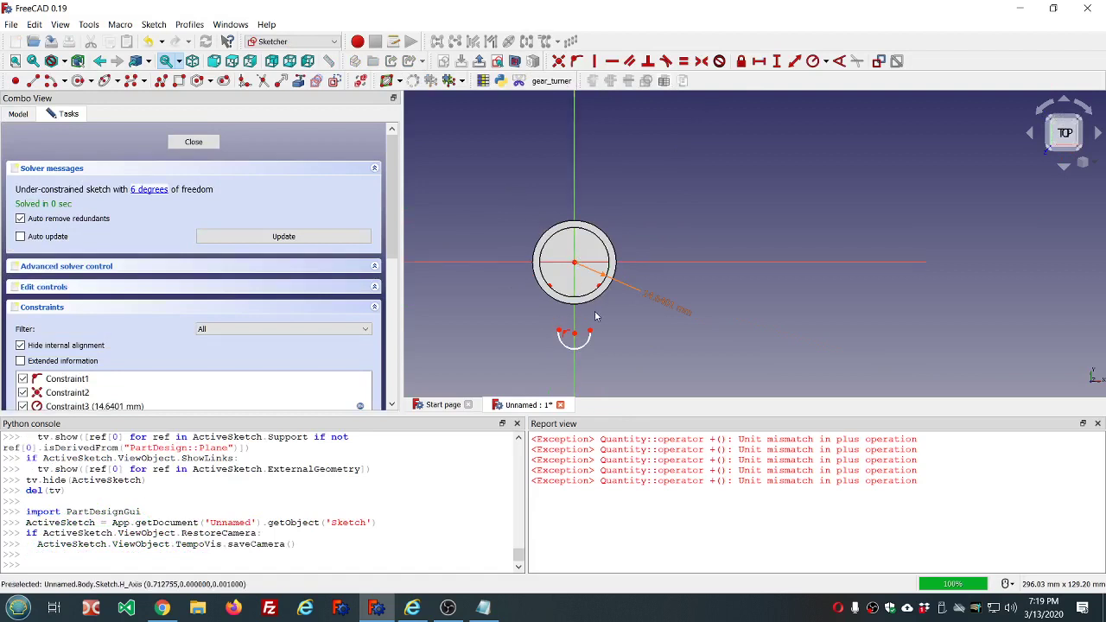
Step: Change the arc's radius formula to dd.ddRadius + dd.ddWall_thickness, giving 17.6401 mm
scroll(595, 311, "up", 4)
double_click(764, 300)
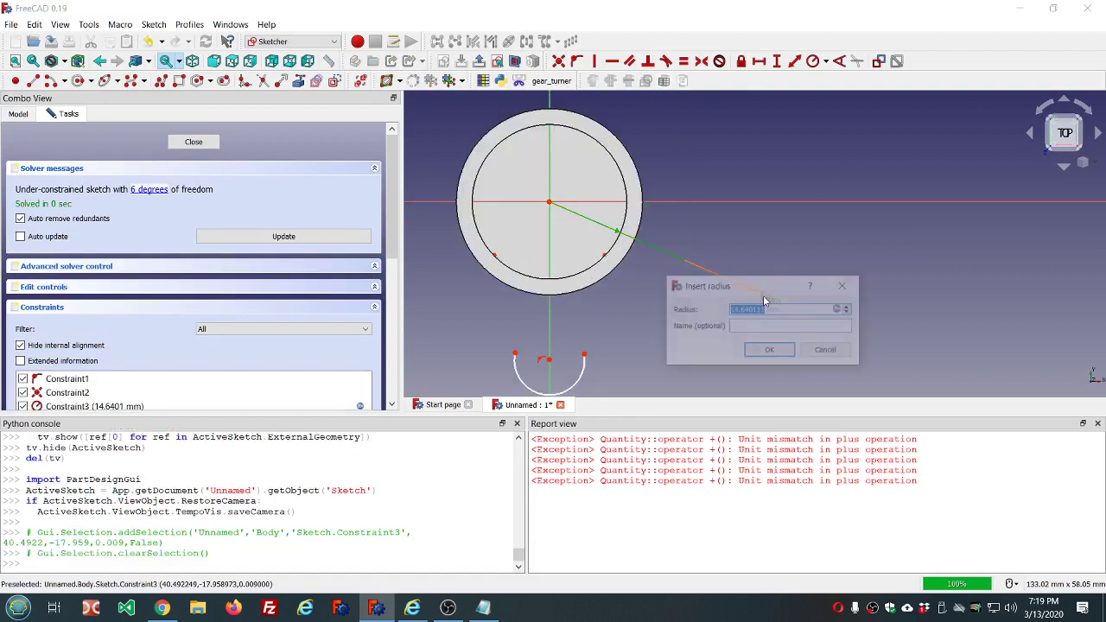
left_click(838, 311)
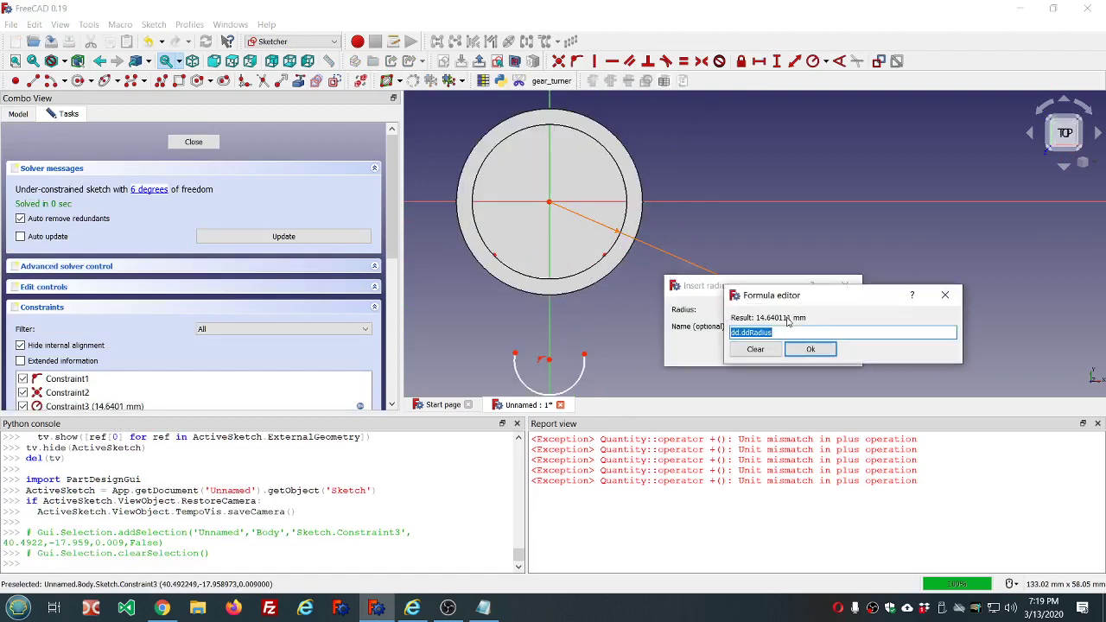
left_click(810, 333)
type("+dd.dd")
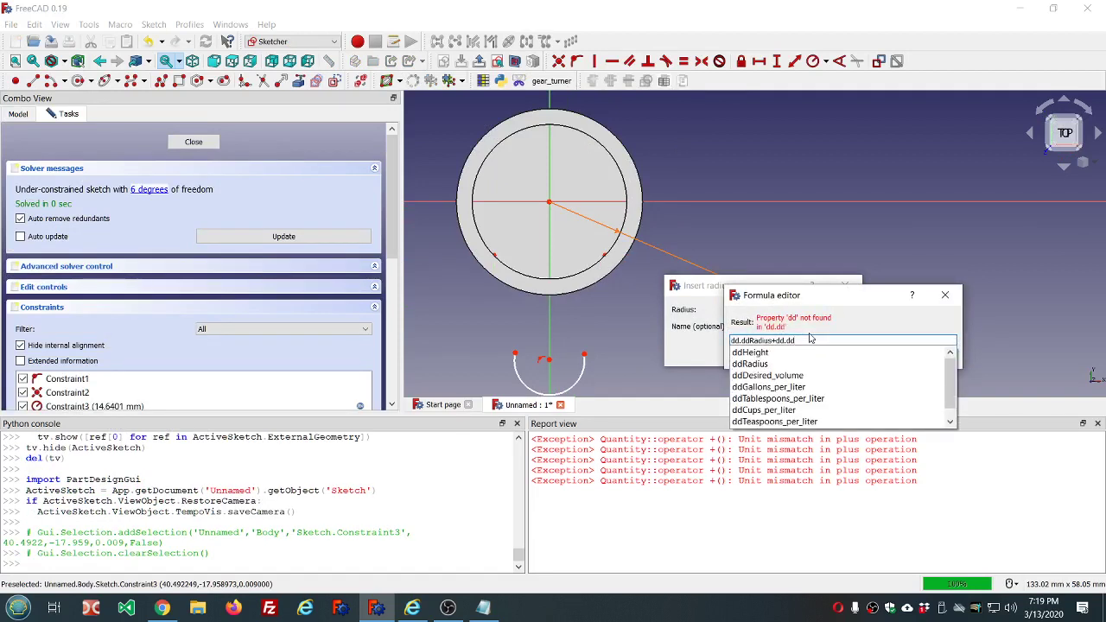
key("Down")
key("Down")
key("Down")
key("Down")
key("Down")
key("Down")
key("Down")
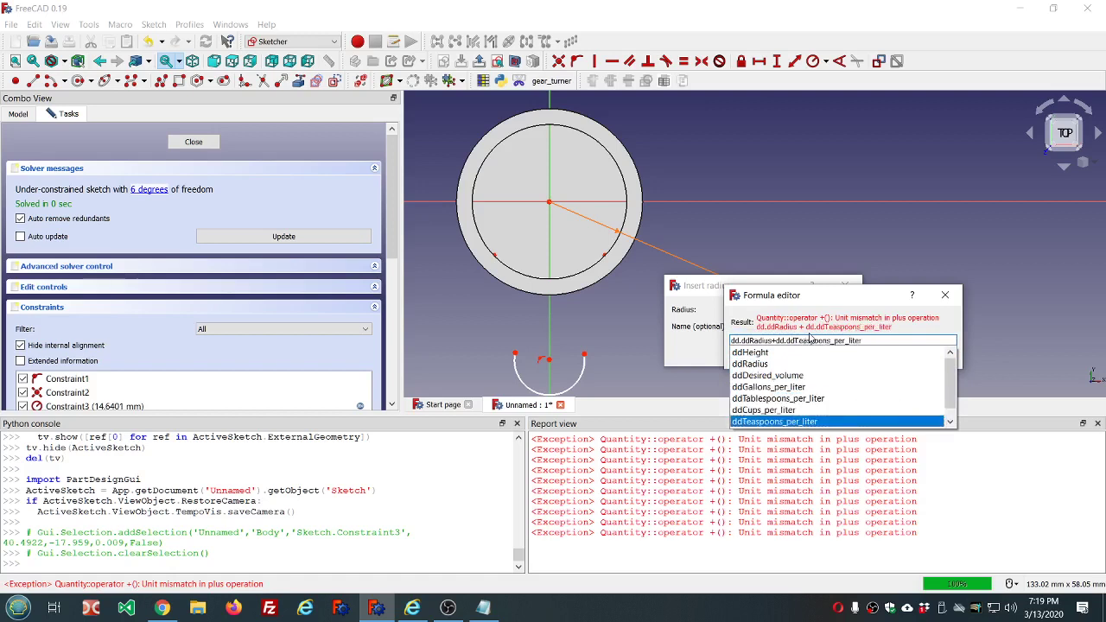
key("Down")
key("Up")
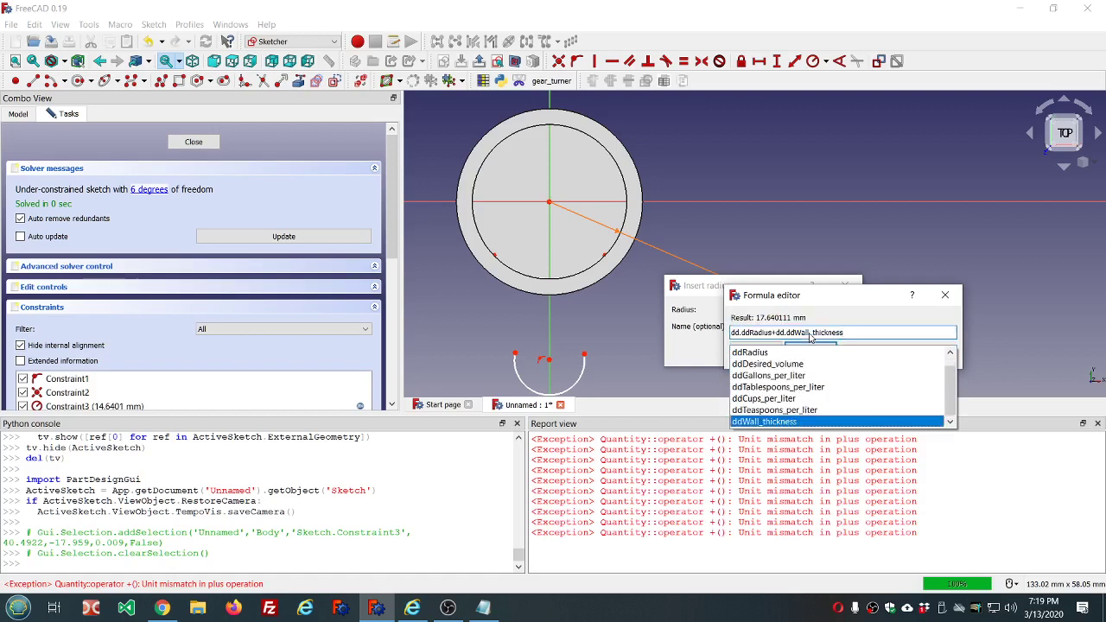
key("Return")
key("Return")
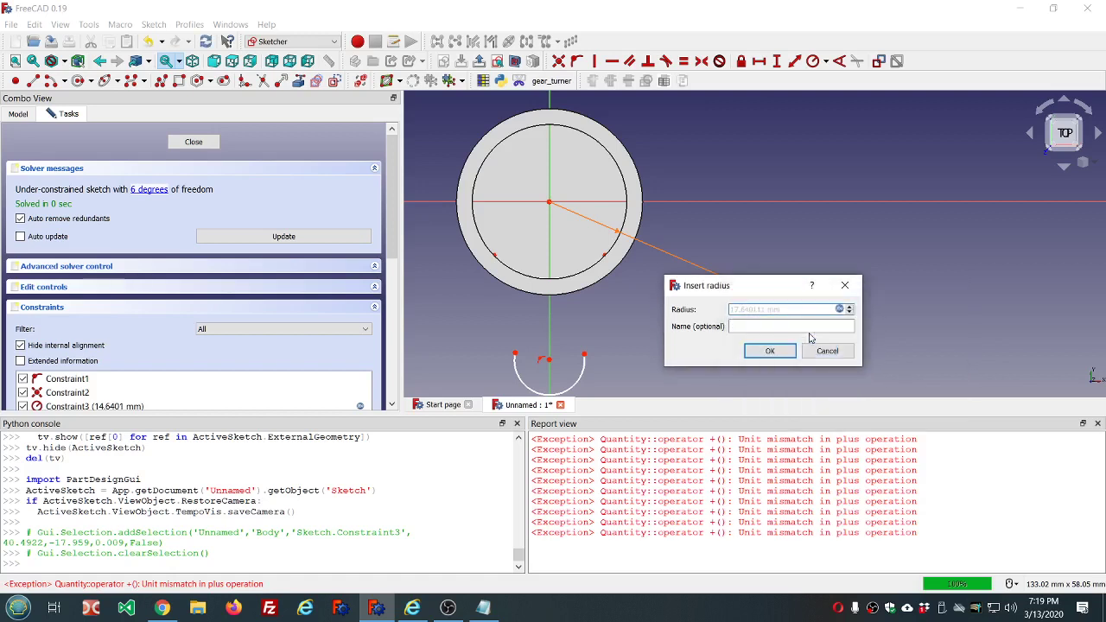
left_click(771, 350)
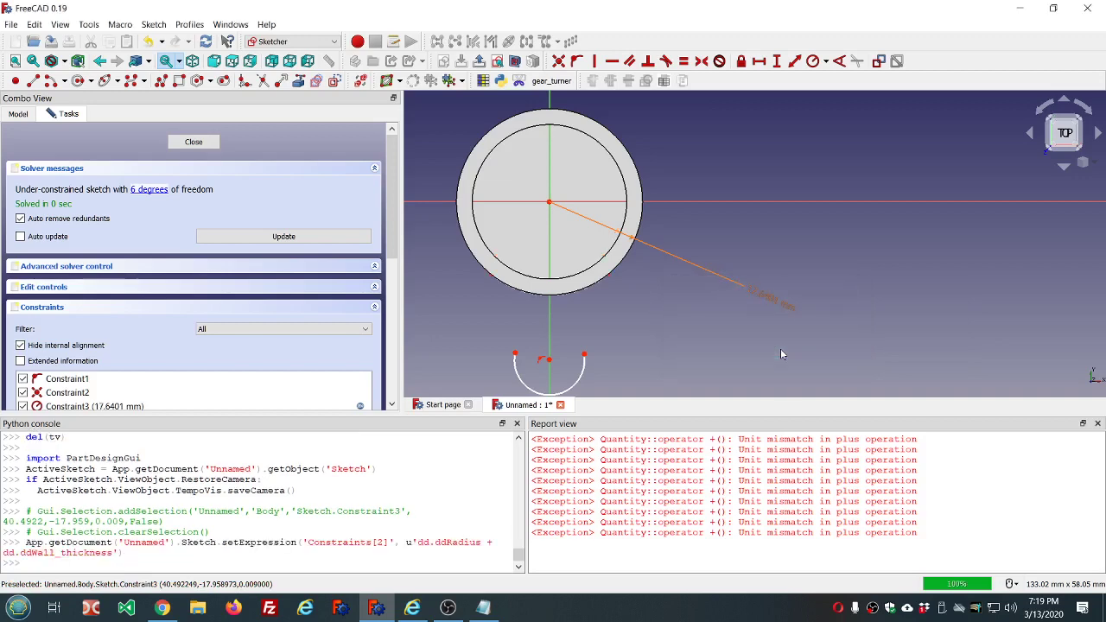
Step: Clear the Report view errors, drag both arc endpoints up onto the outer circle, and turn on View Section
right_click(756, 460)
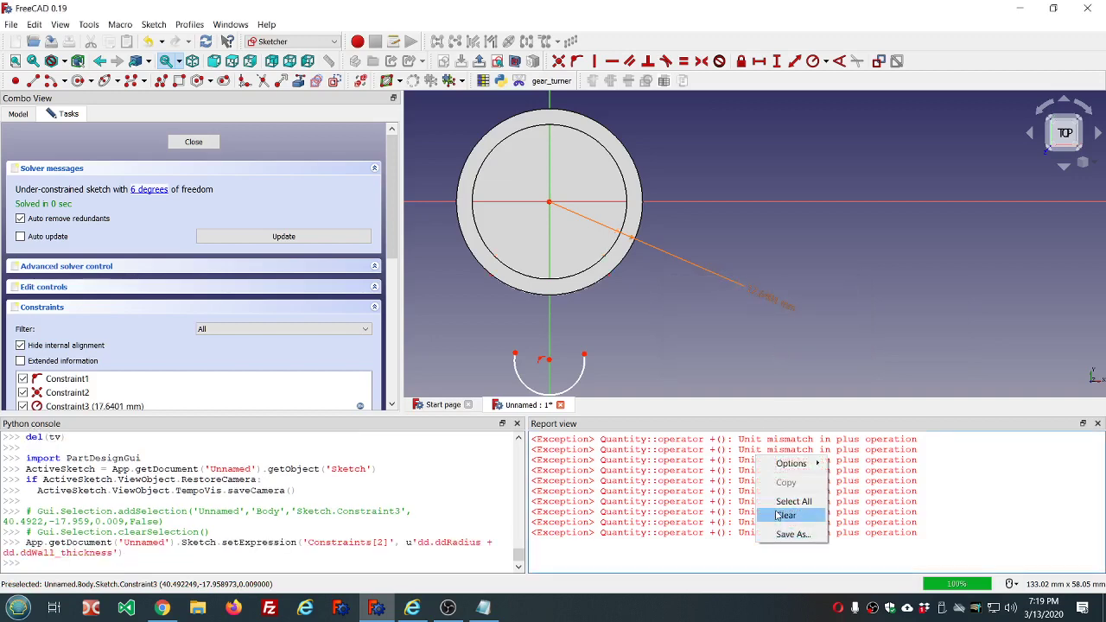
left_click(784, 515)
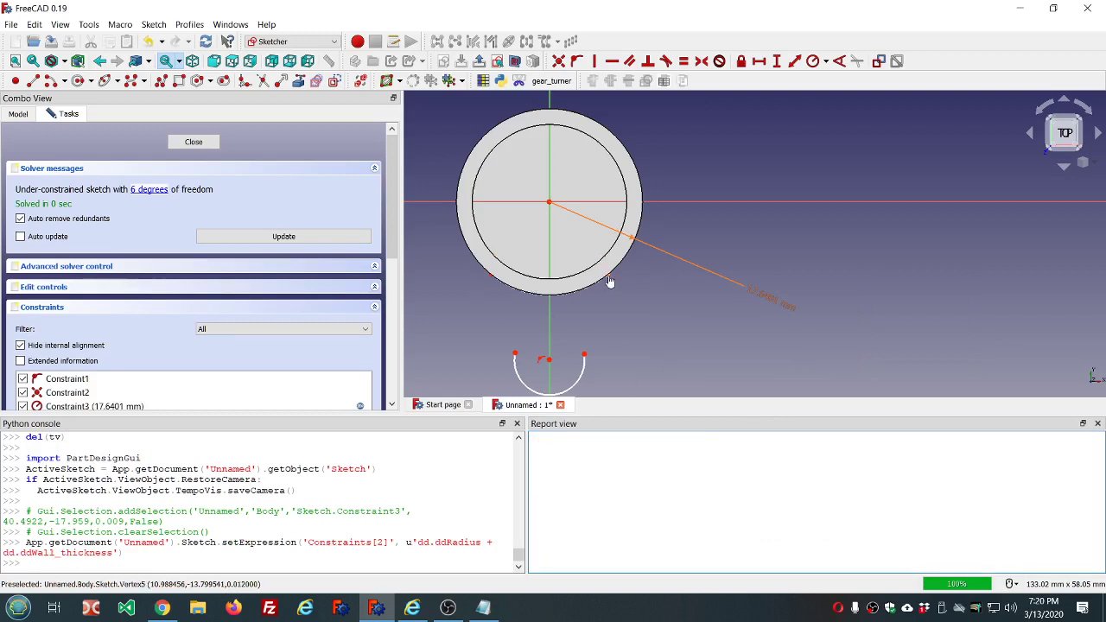
left_click_drag(609, 280, 625, 259)
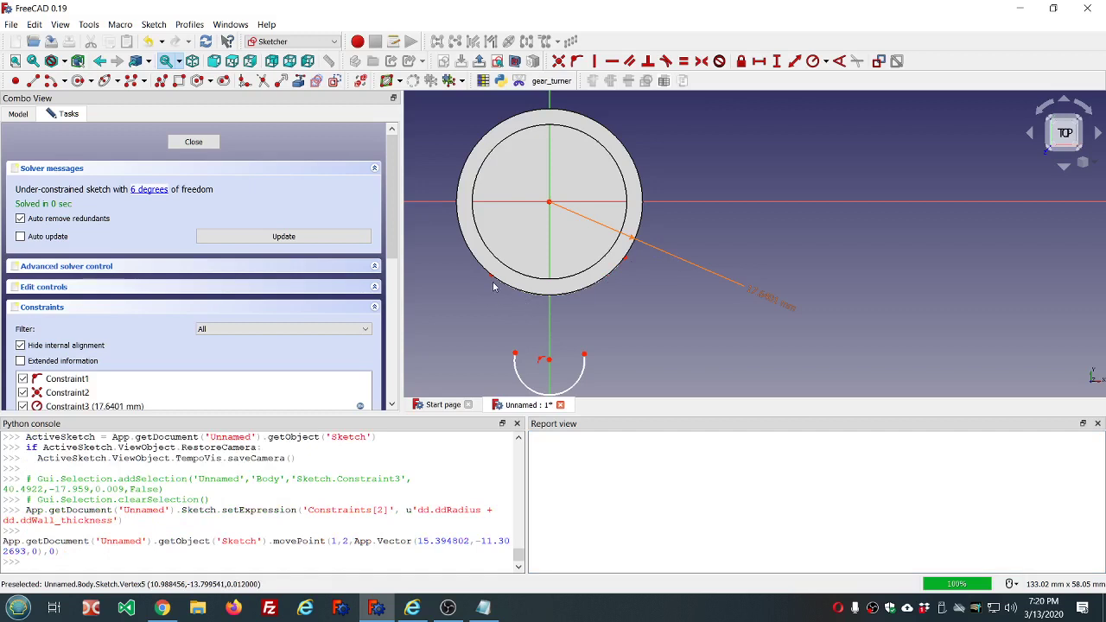
left_click_drag(490, 276, 465, 253)
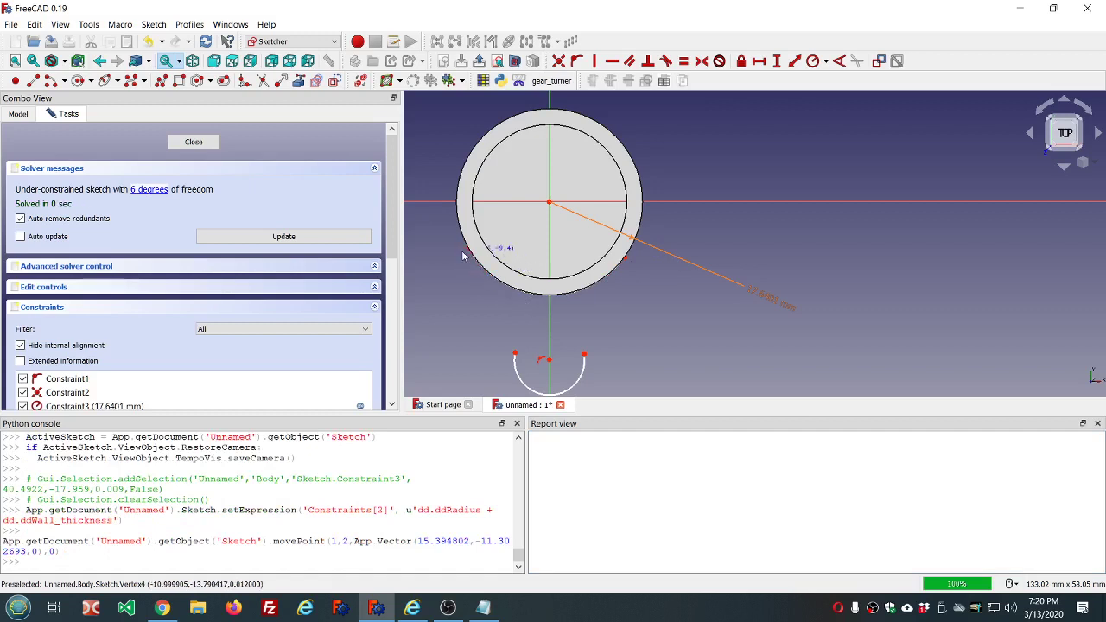
left_click(514, 63)
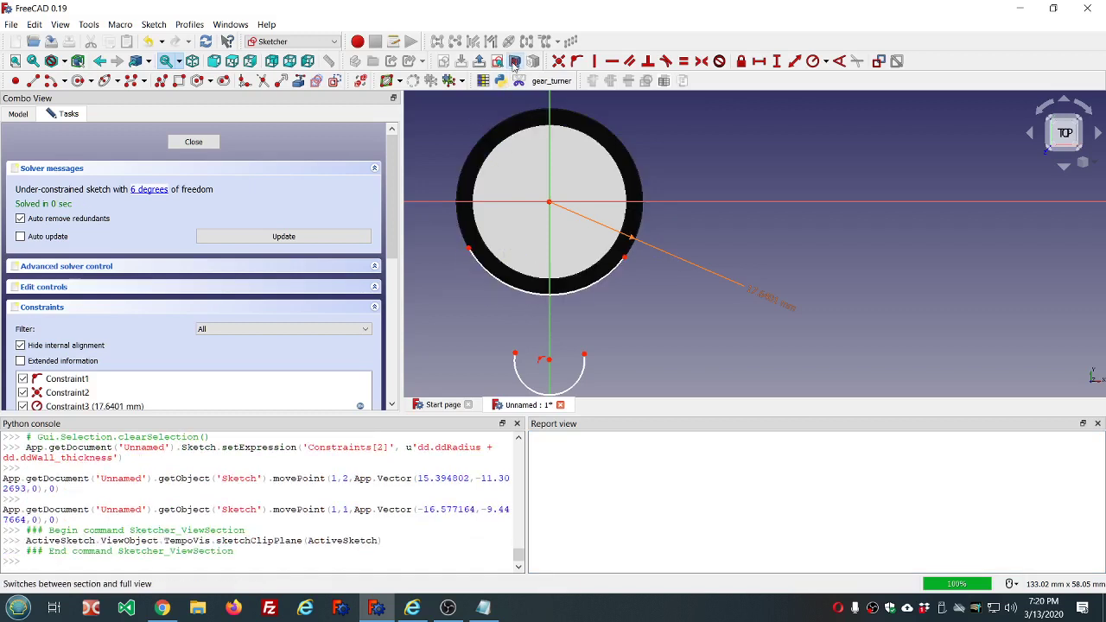
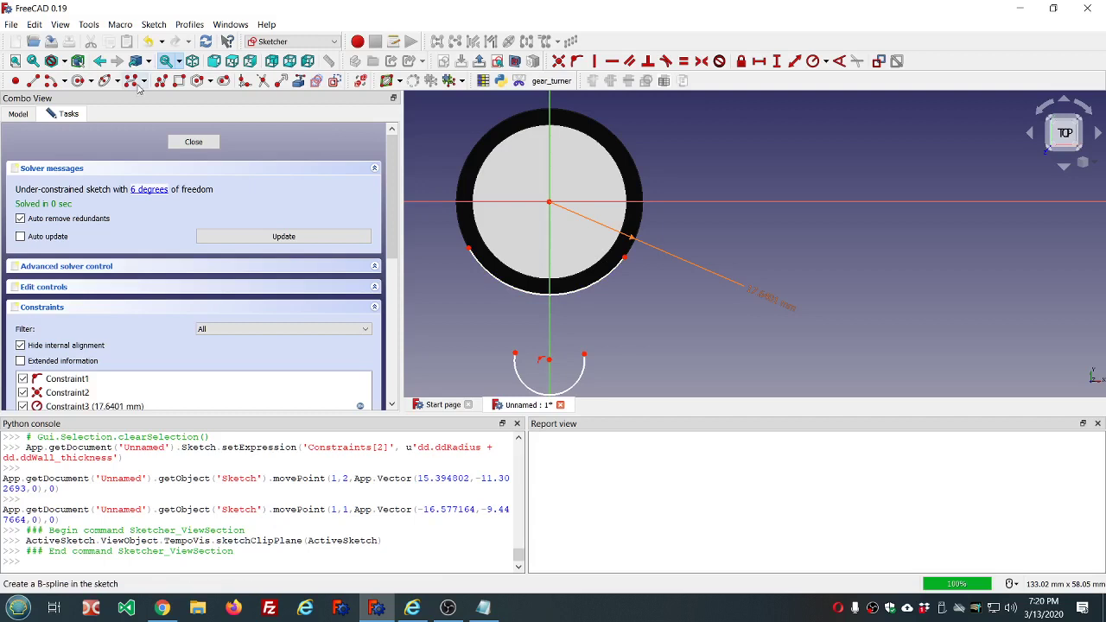
Step: Constrain both endpoints of the circle's lower arc symmetric about the vertical axis
left_click(468, 250)
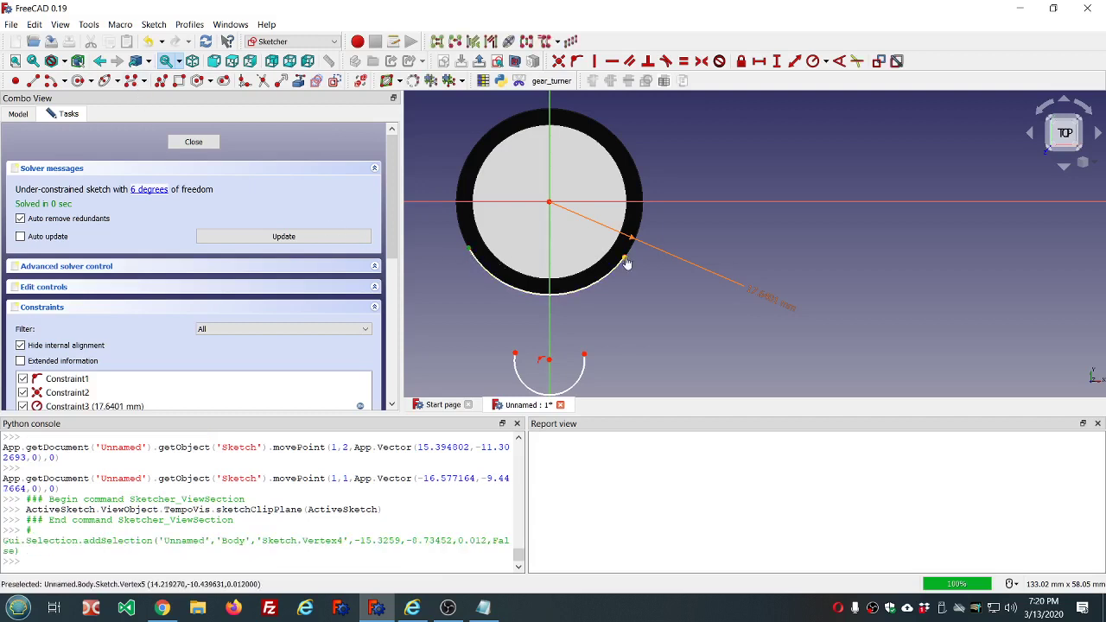
left_click(625, 260)
left_click(549, 259)
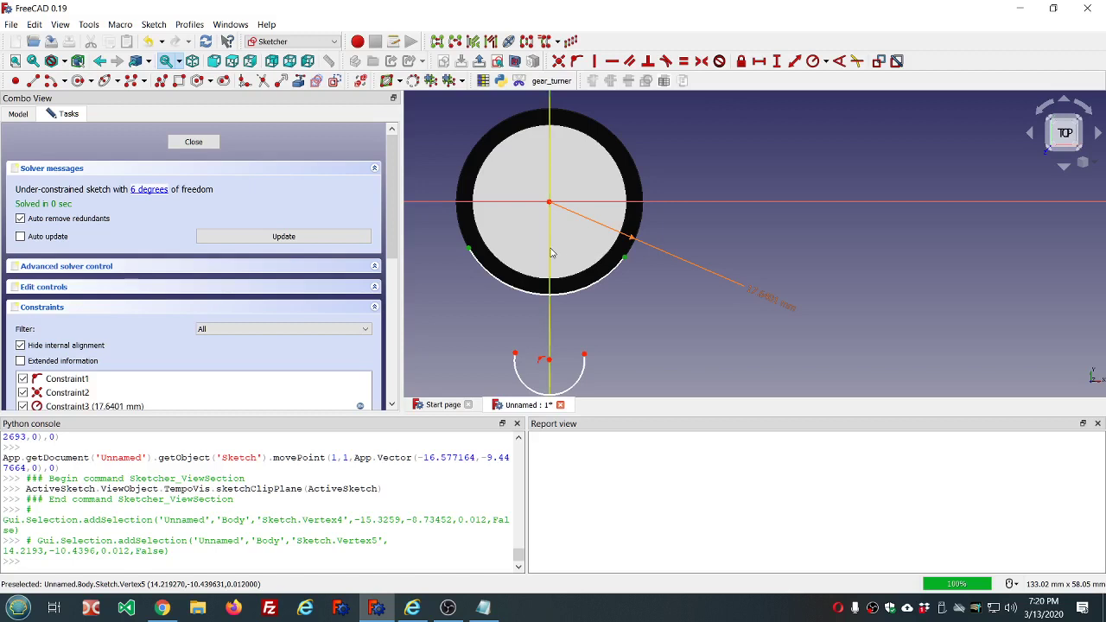
left_click(701, 60)
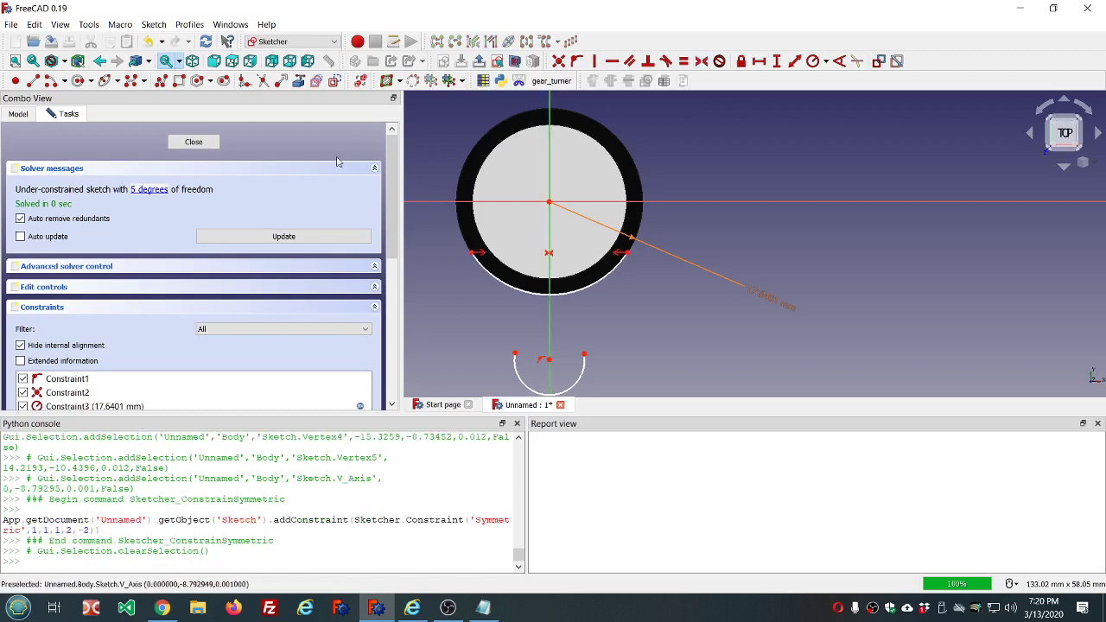
left_click(337, 82)
left_click(33, 80)
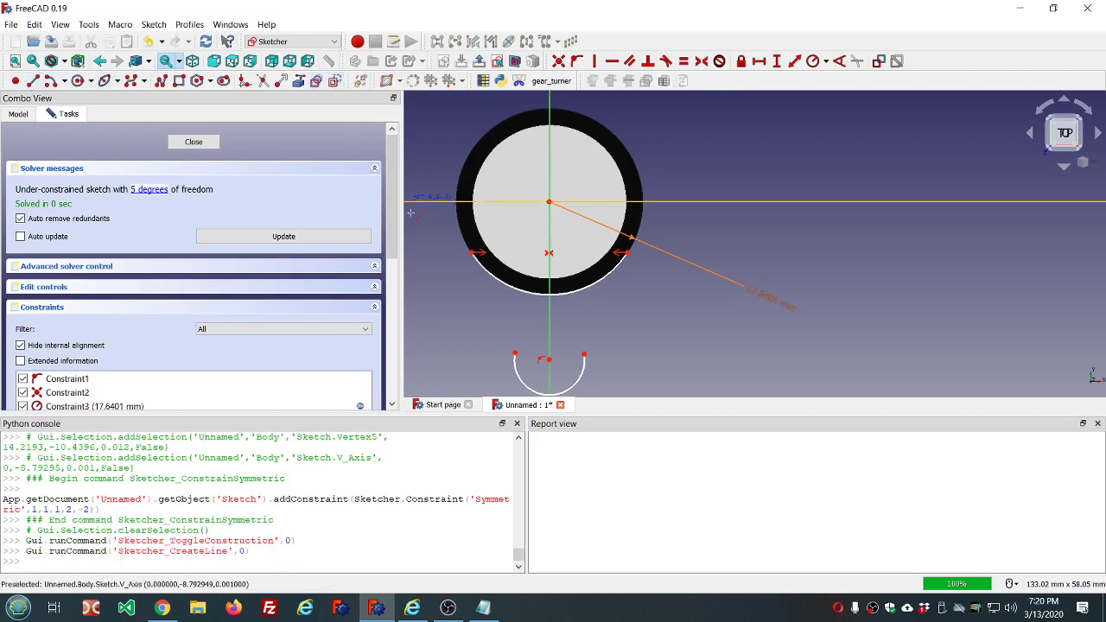
Step: Draw a construction line from the origin to the arc's left end, angled 150° from the horizontal axis
left_click(549, 205)
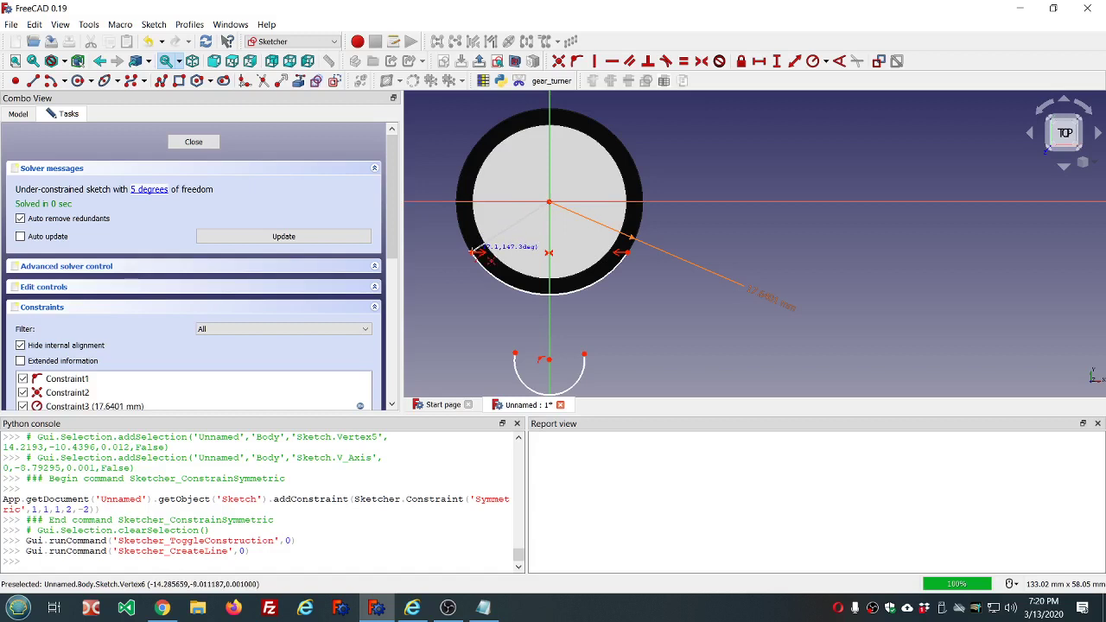
left_click(474, 251)
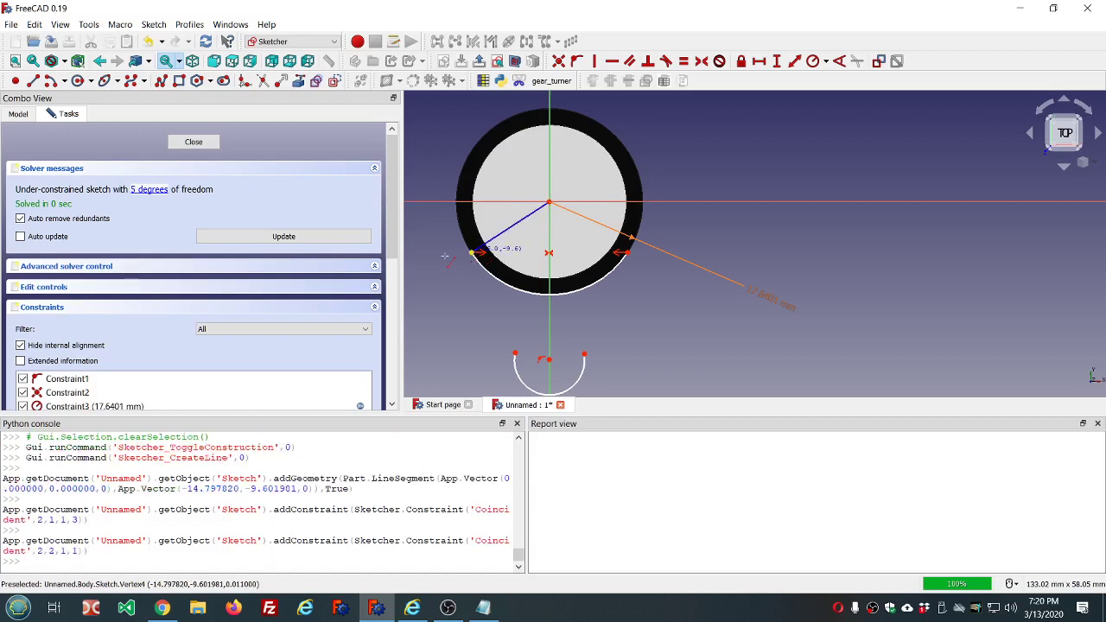
left_click(508, 231)
left_click(513, 203)
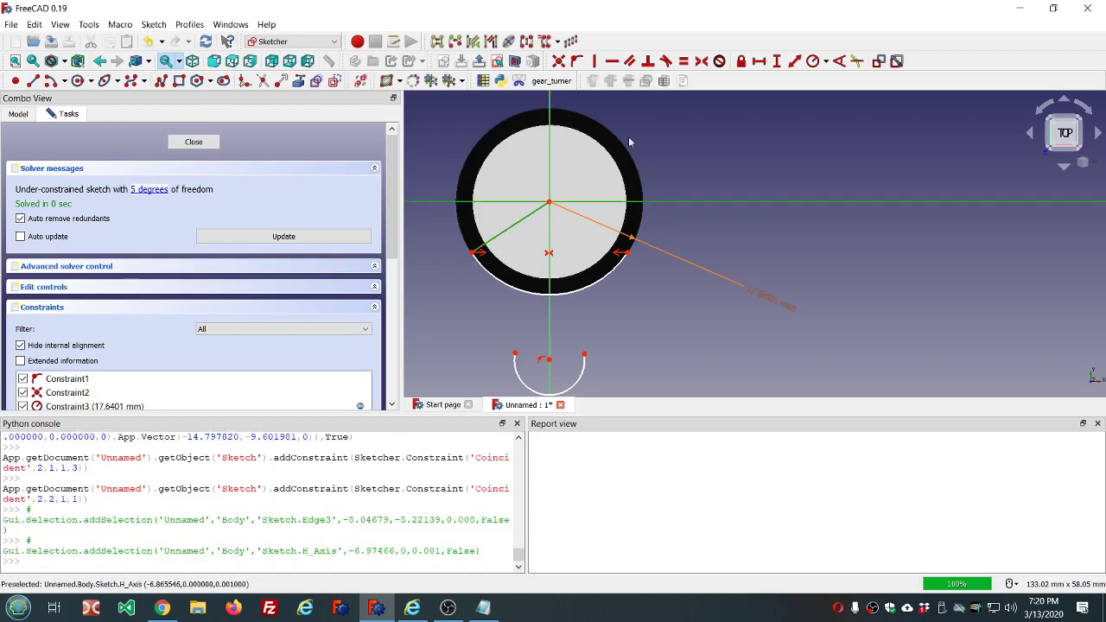
left_click(838, 60)
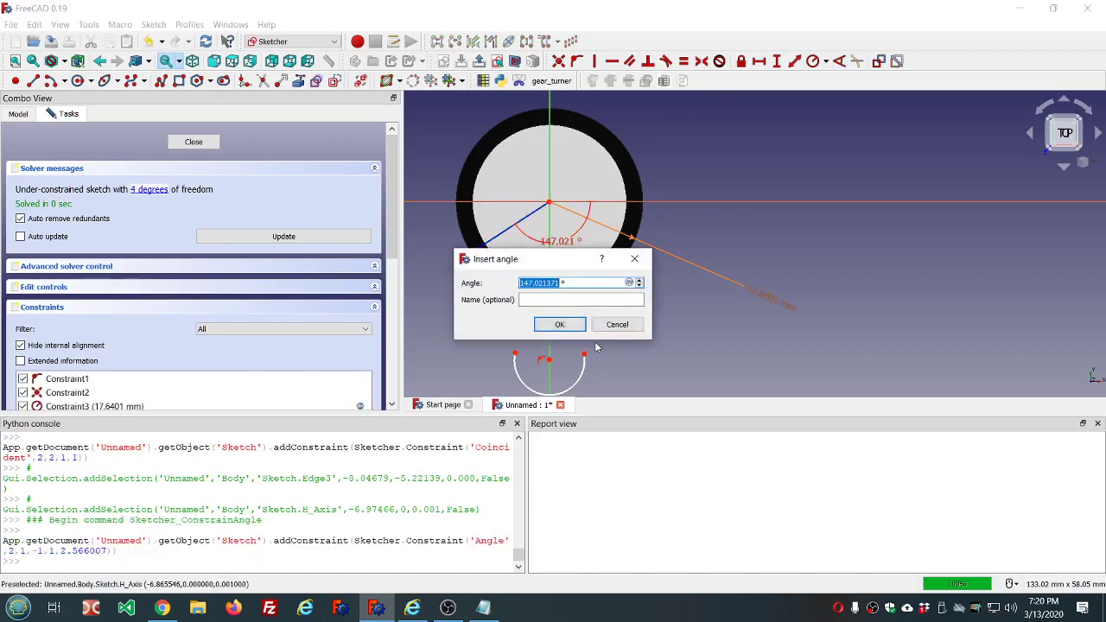
type("150")
left_click(559, 324)
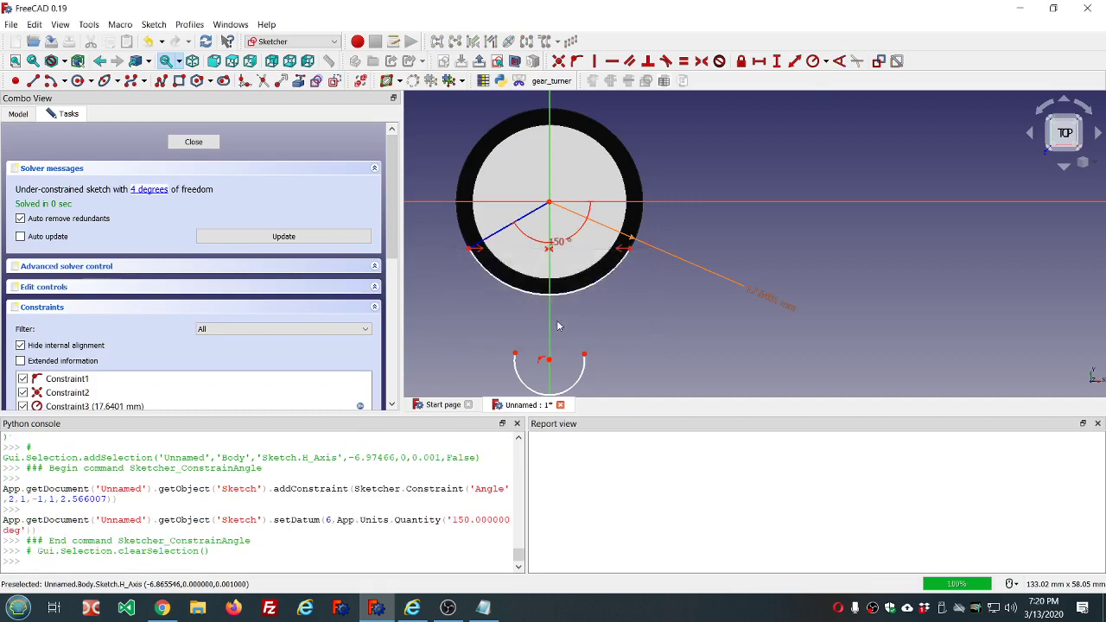
scroll(545, 327, "down", 2)
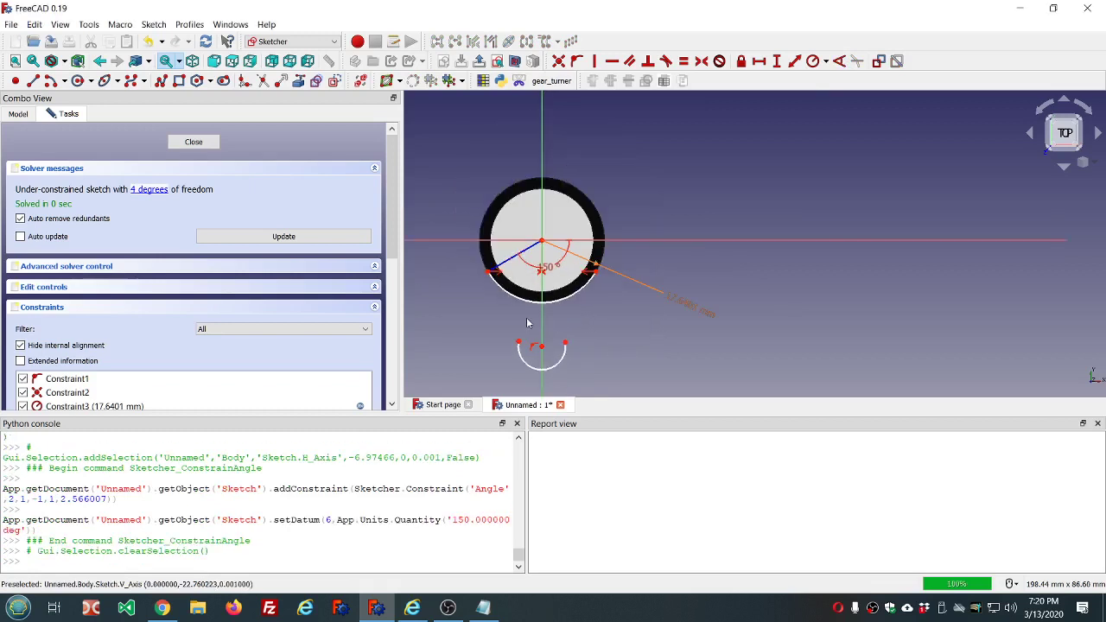
scroll(530, 347, "up", 2)
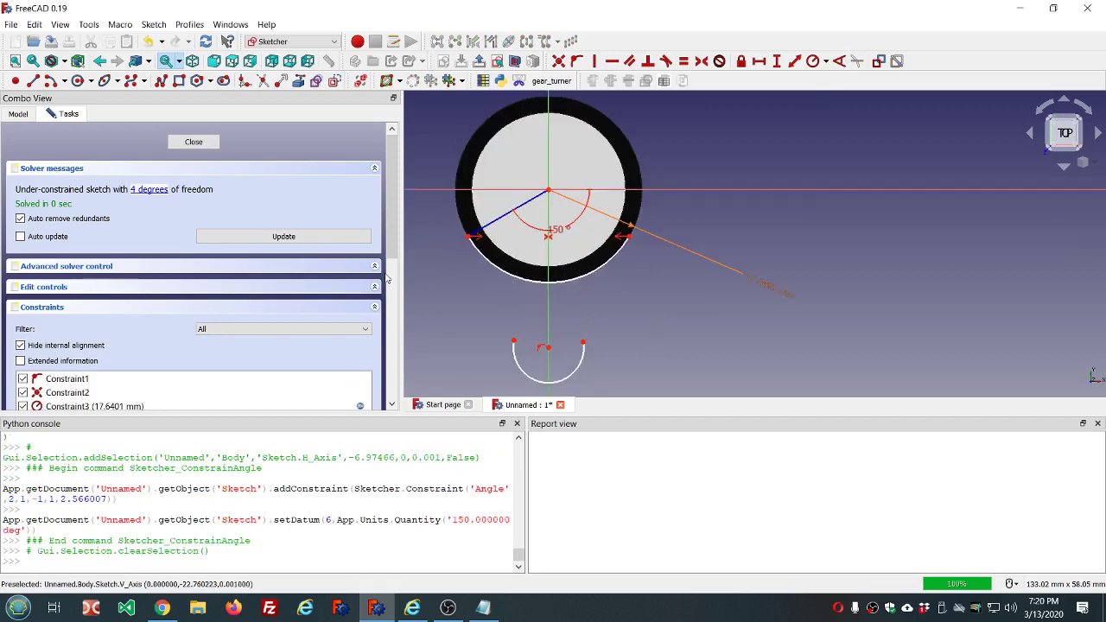
Step: Draw two normal side lines from the circle's arc ends down to the small arc's ends
left_click(335, 80)
left_click(34, 83)
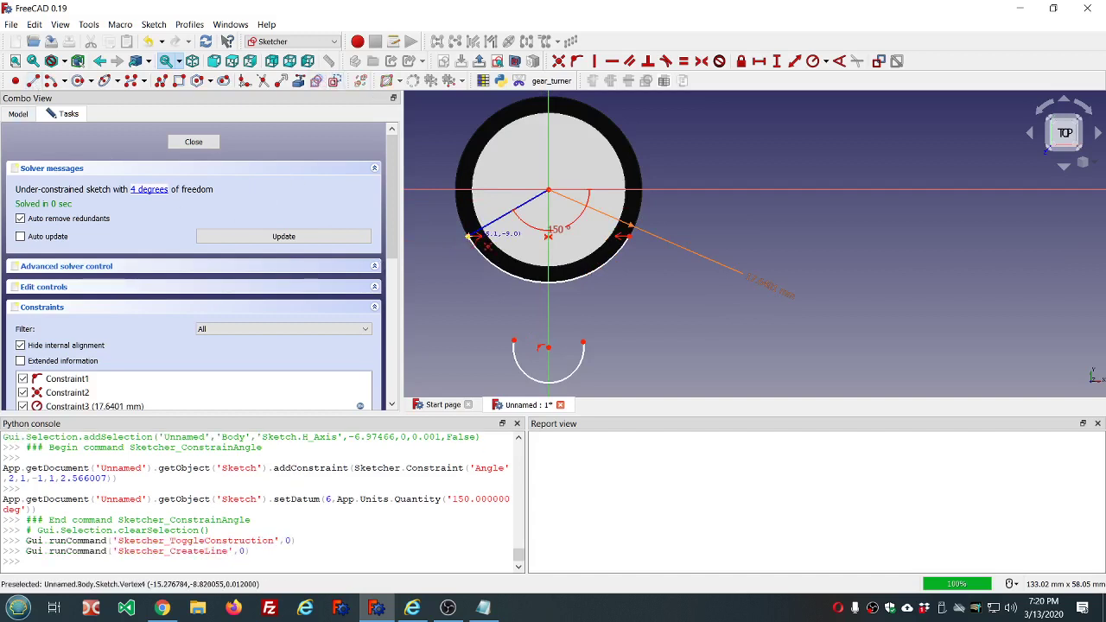
left_click(469, 237)
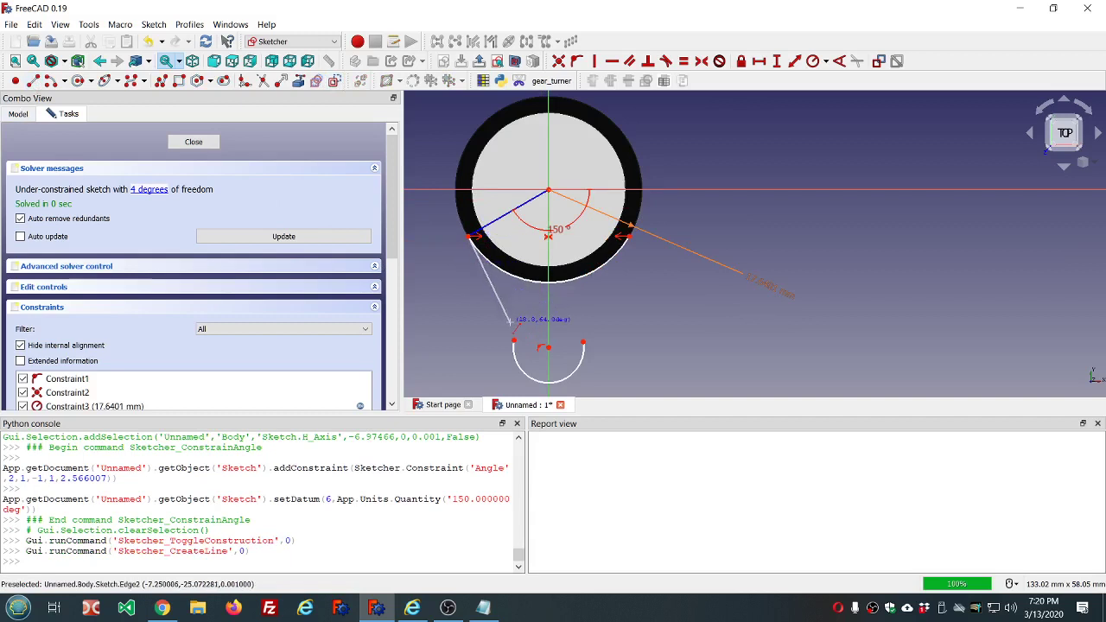
left_click(513, 338)
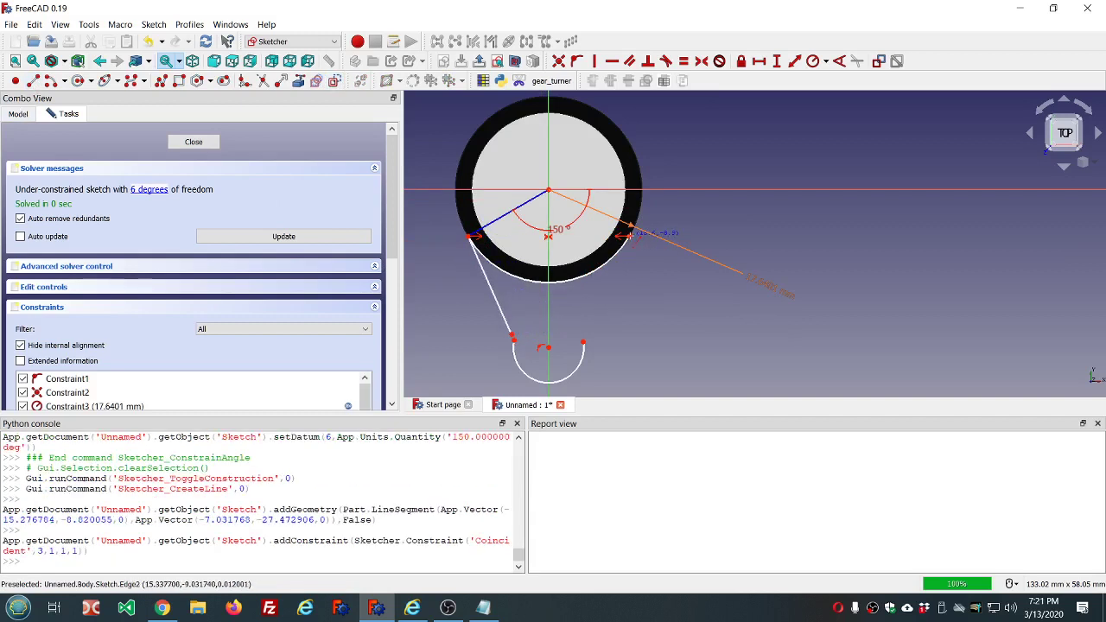
left_click(624, 236)
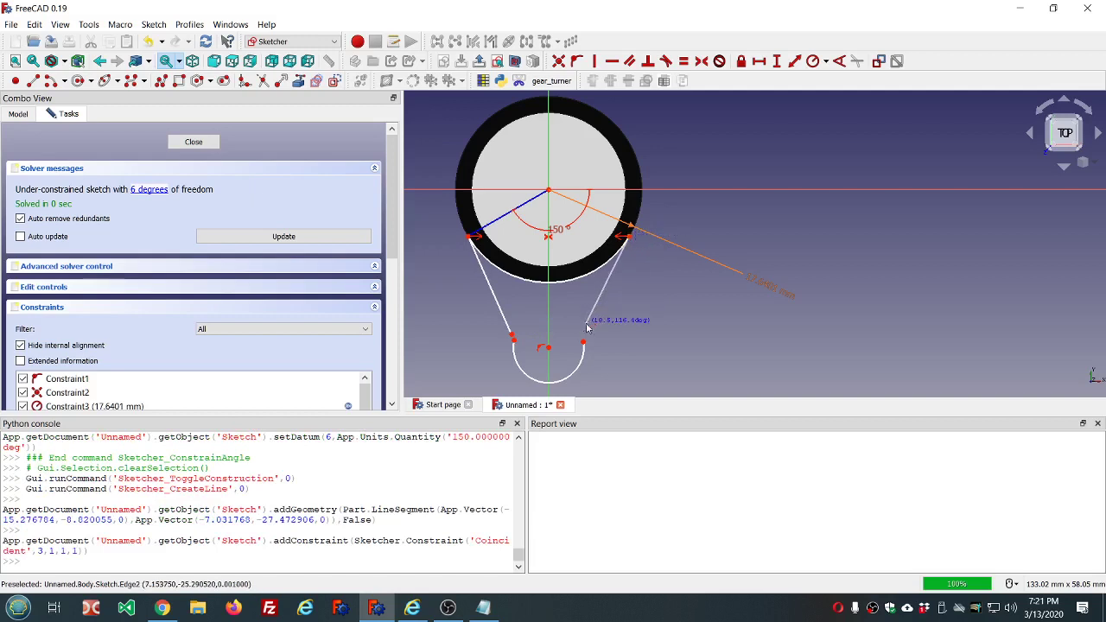
left_click(587, 323)
Step: Make the right and left side lines tangent to the small lower arc
left_click_drag(570, 313, 608, 355)
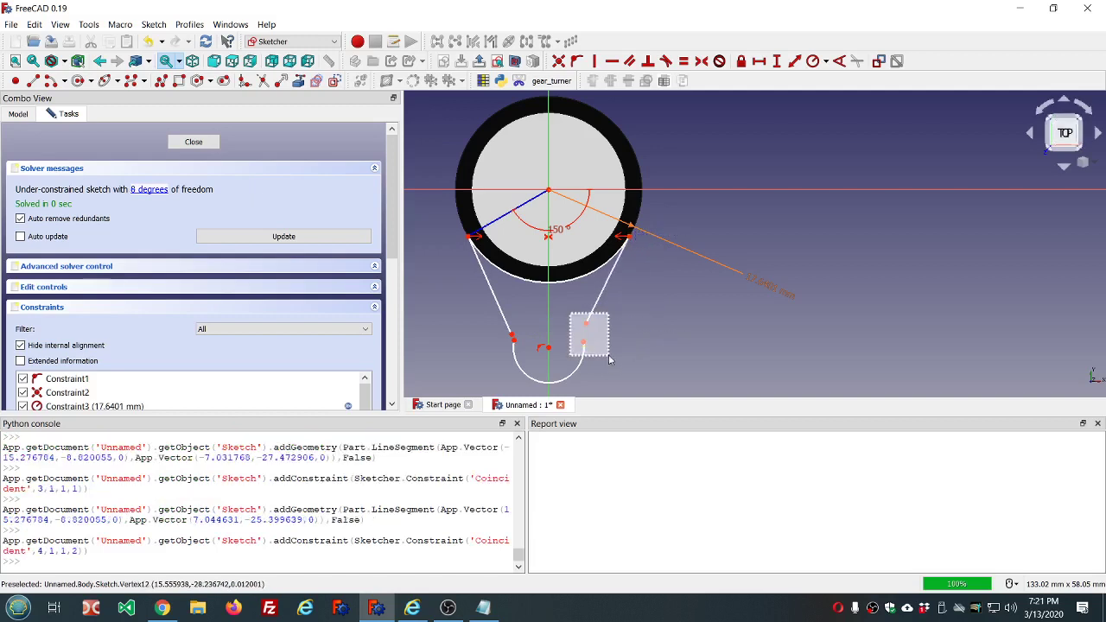
left_click(666, 62)
left_click_drag(490, 318, 523, 363)
left_click(666, 61)
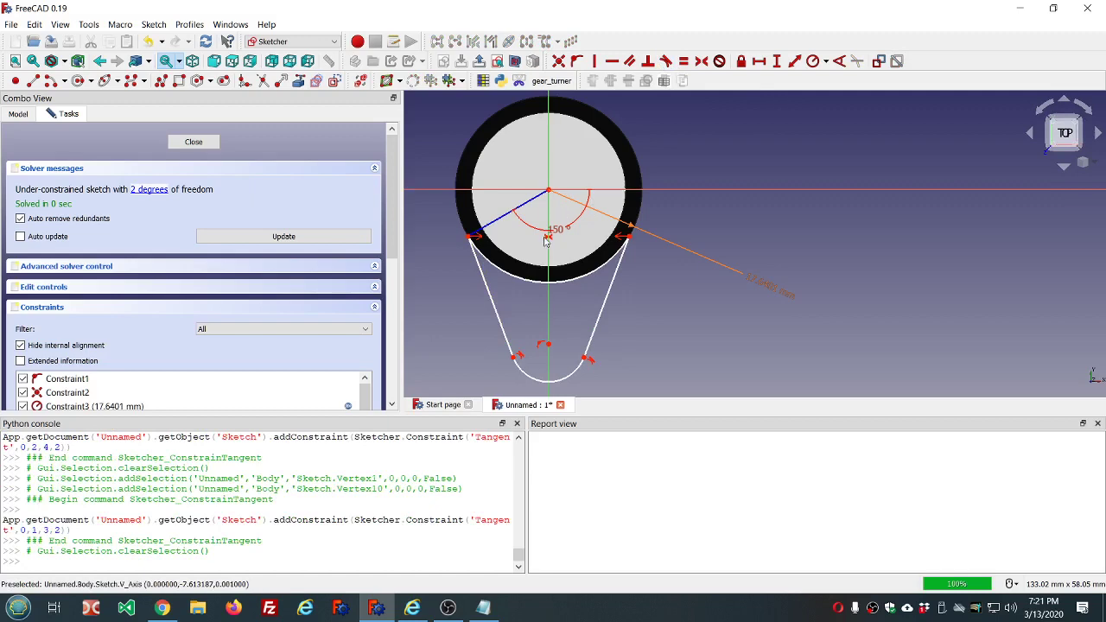
Step: Change the construction line's angle from 150° to 160°, then to 120°
scroll(471, 242, "up", 5)
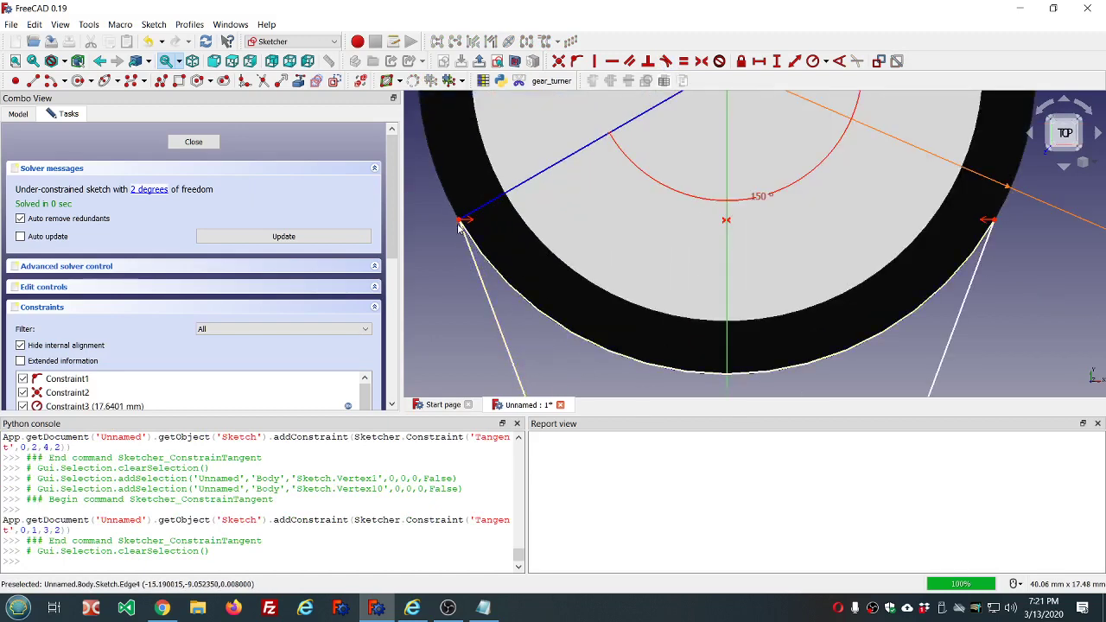
scroll(460, 228, "up", 2)
scroll(471, 230, "down", 4)
scroll(476, 229, "down", 2)
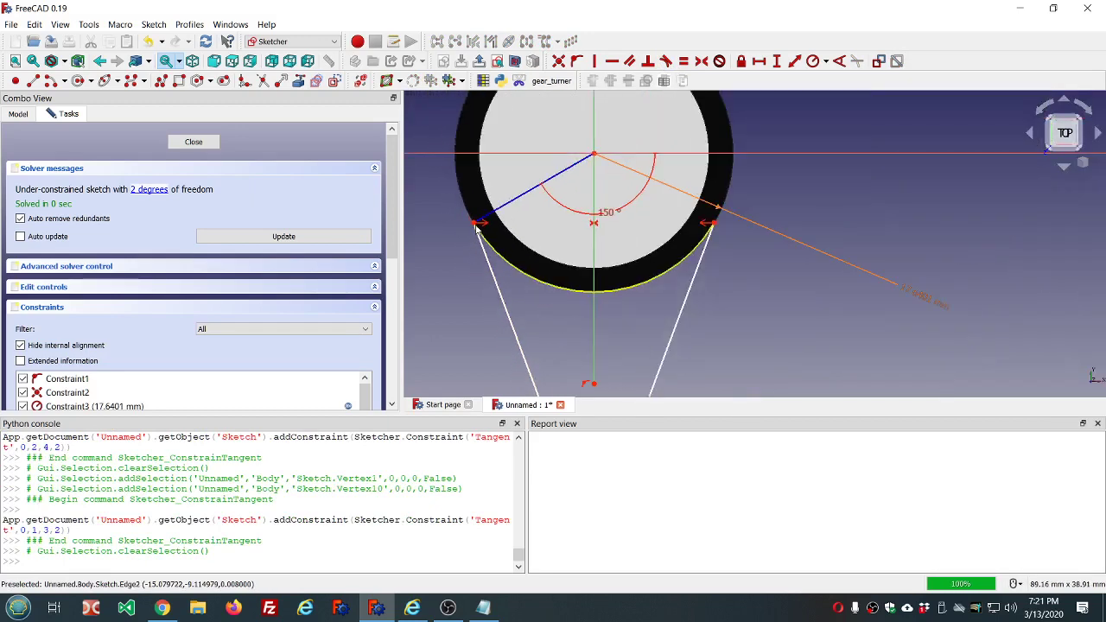
double_click(605, 217)
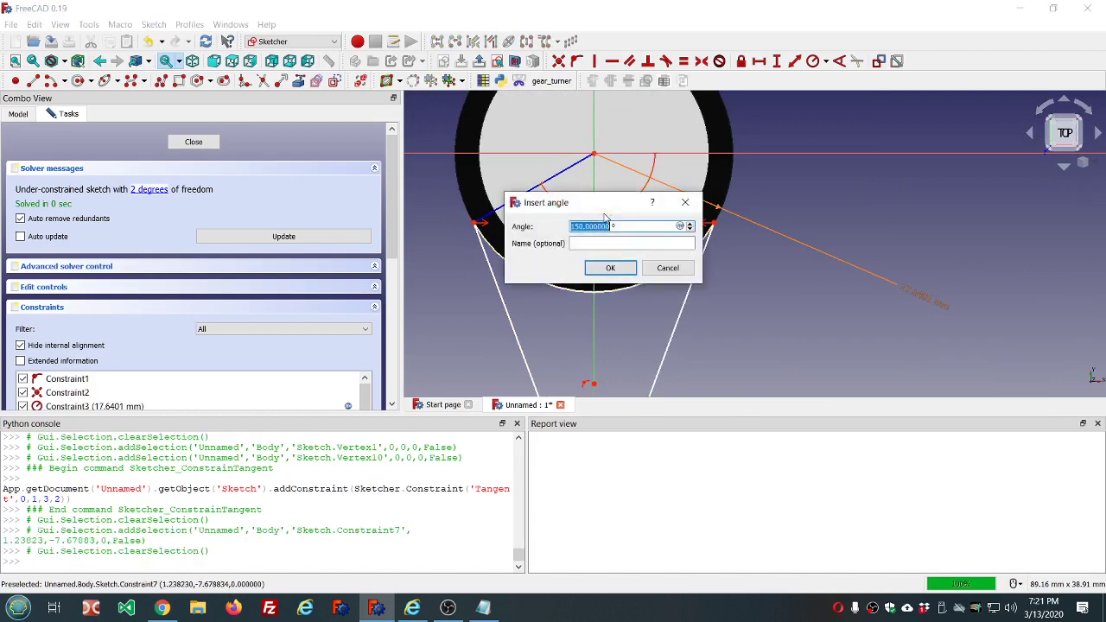
type("160")
left_click(610, 269)
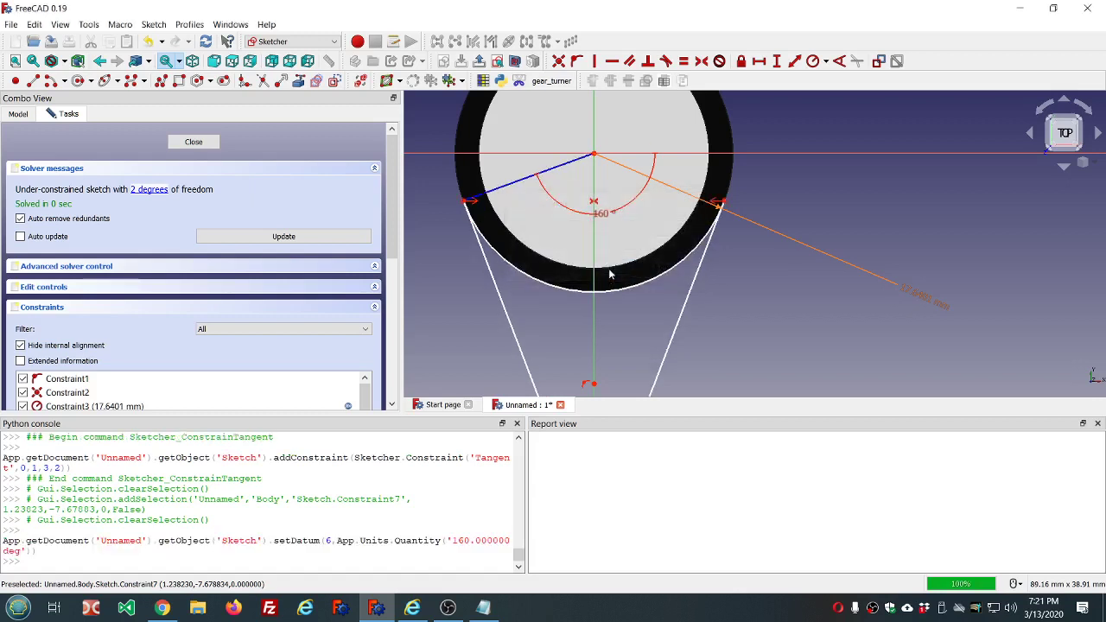
left_click(605, 220)
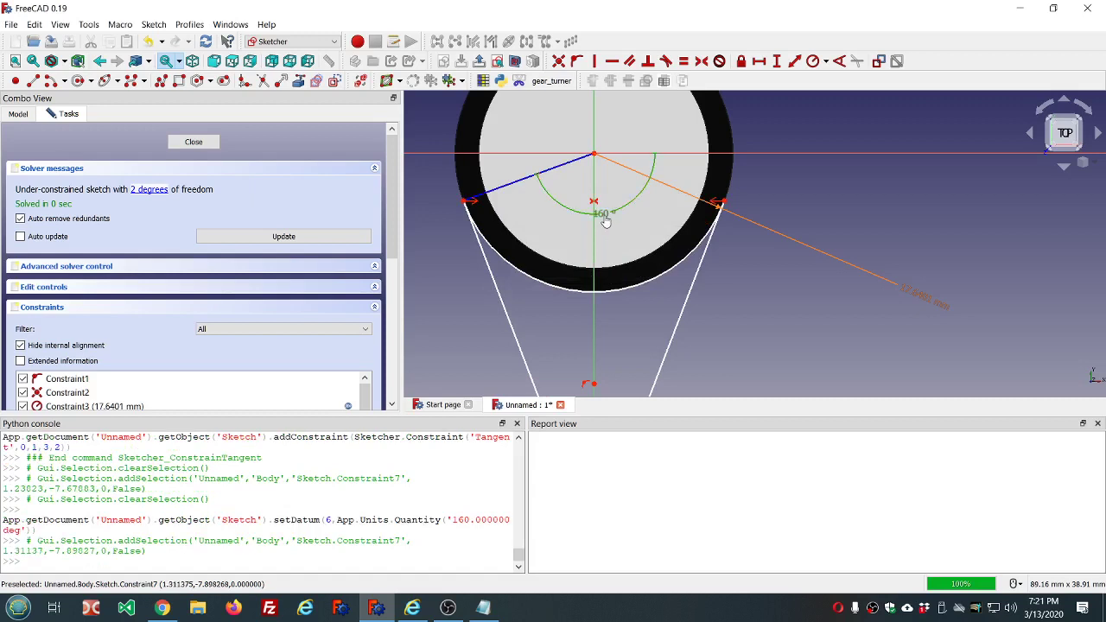
double_click(606, 219)
type("120")
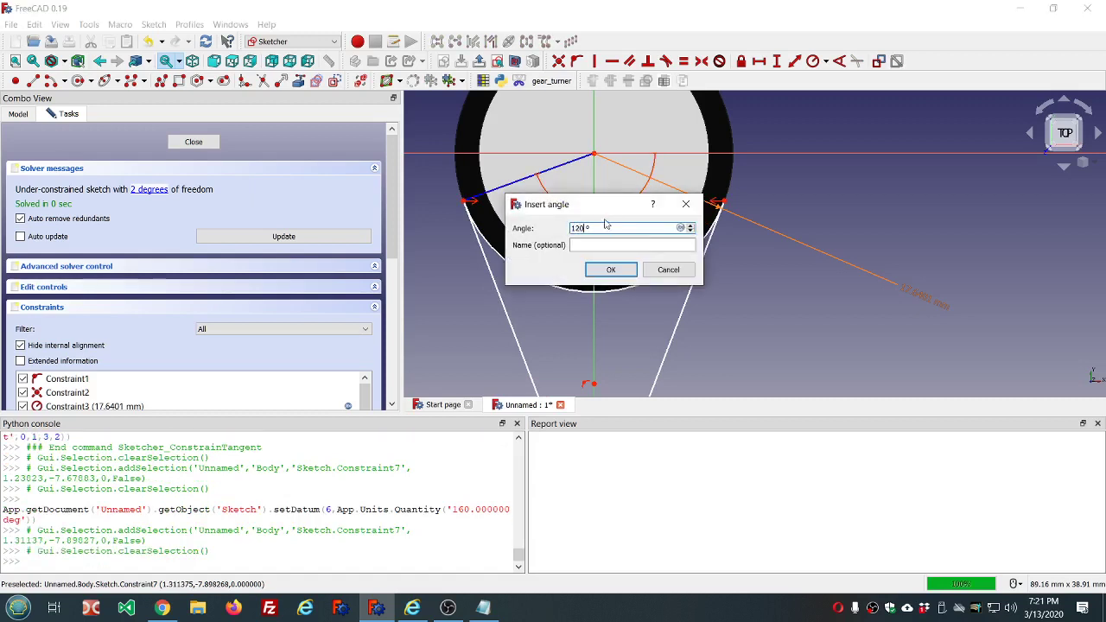
left_click(610, 269)
Step: Drag the handle's rounded lower end further down
scroll(610, 273, "down", 5)
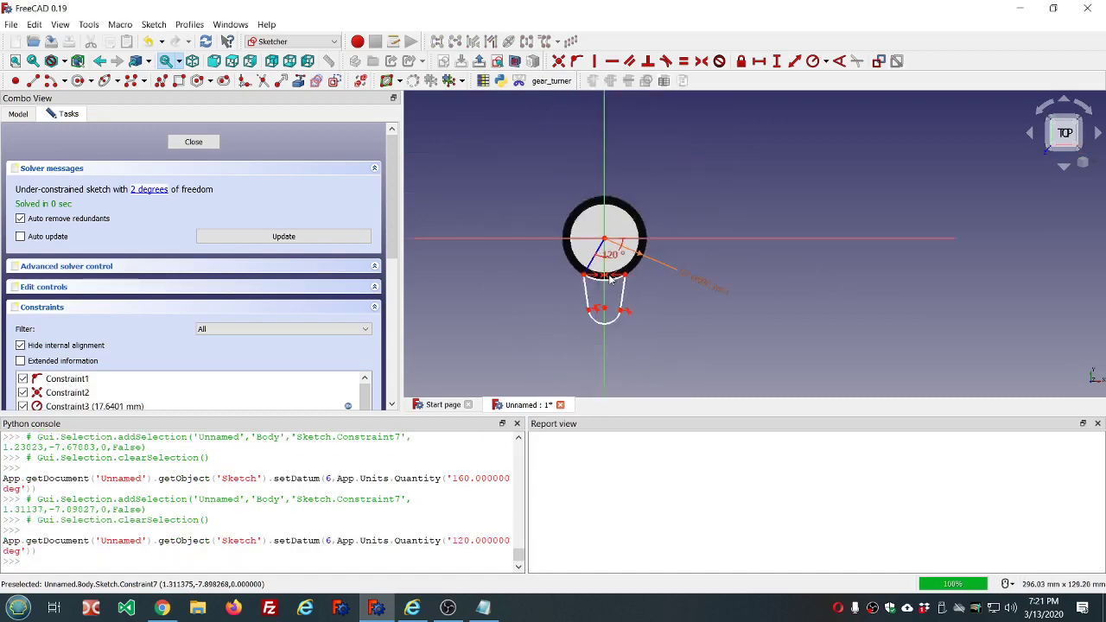
scroll(605, 299, "up", 3)
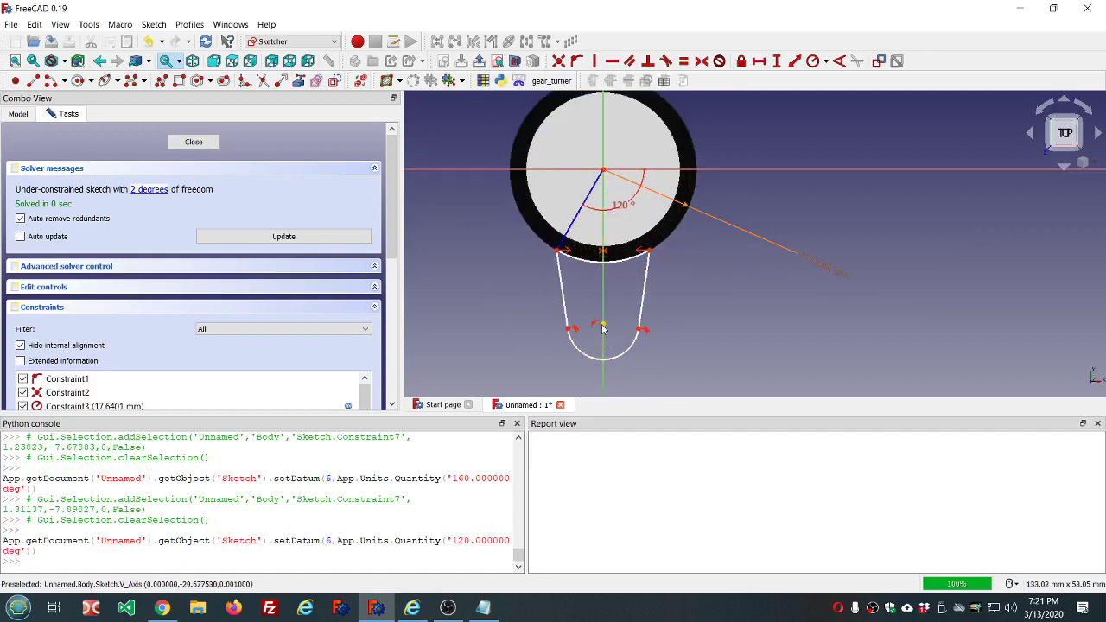
left_click_drag(602, 330, 605, 363)
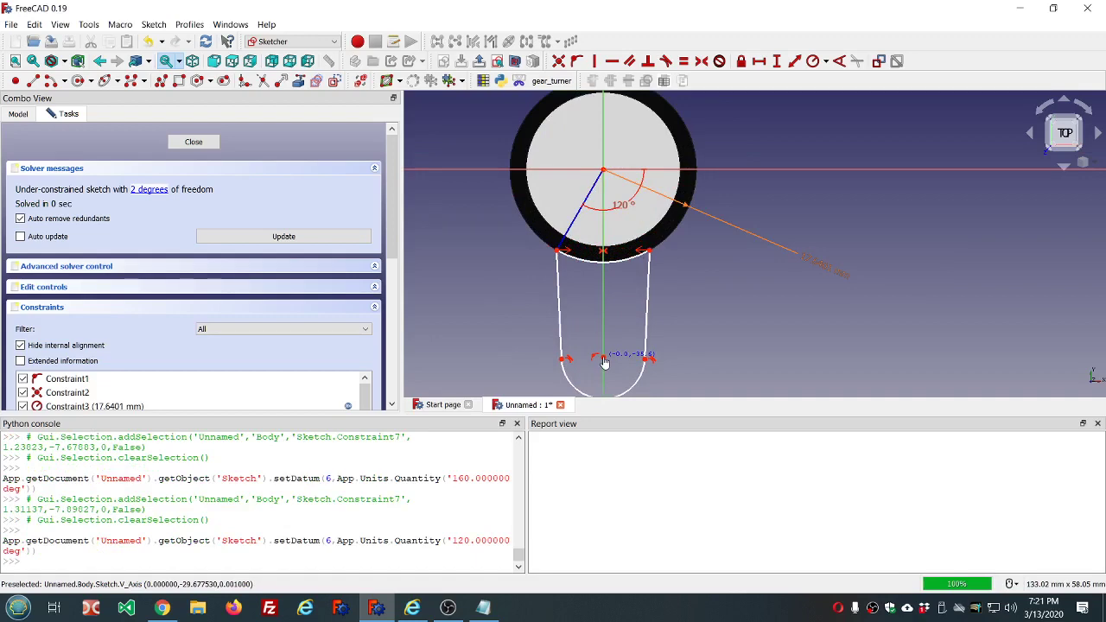
mouse_move(604, 363)
middle_mouse_down()
mouse_move(691, 257)
mouse_move(698, 338)
middle_mouse_up()
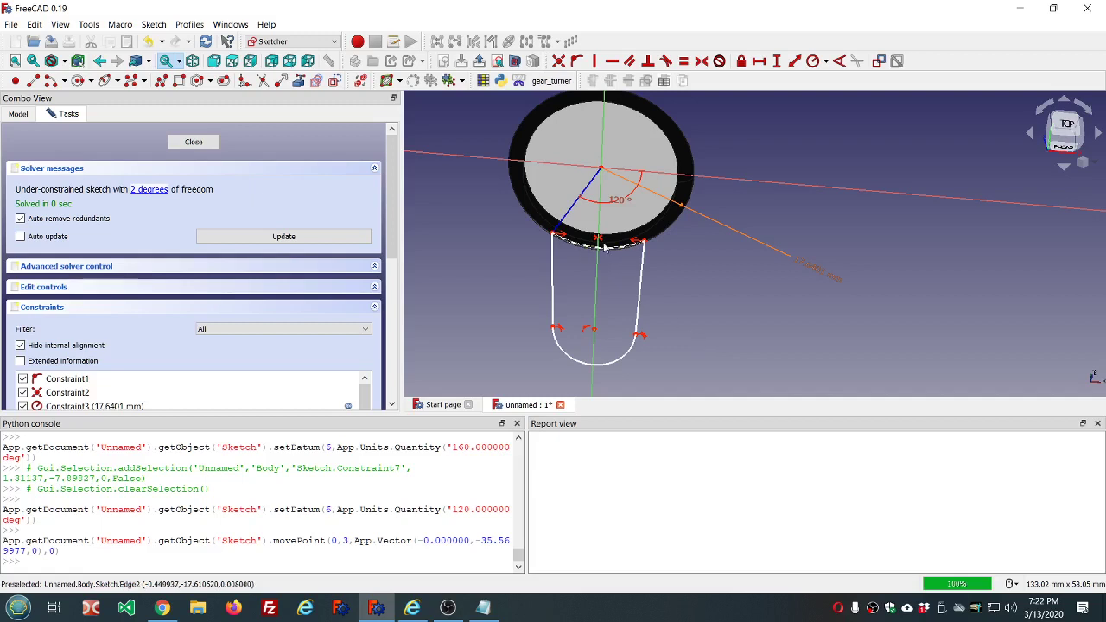
Step: Delete the short arc at the circle's bottom between the two side lines
mouse_move(666, 269)
middle_mouse_down()
mouse_move(666, 202)
mouse_move(658, 291)
middle_mouse_up()
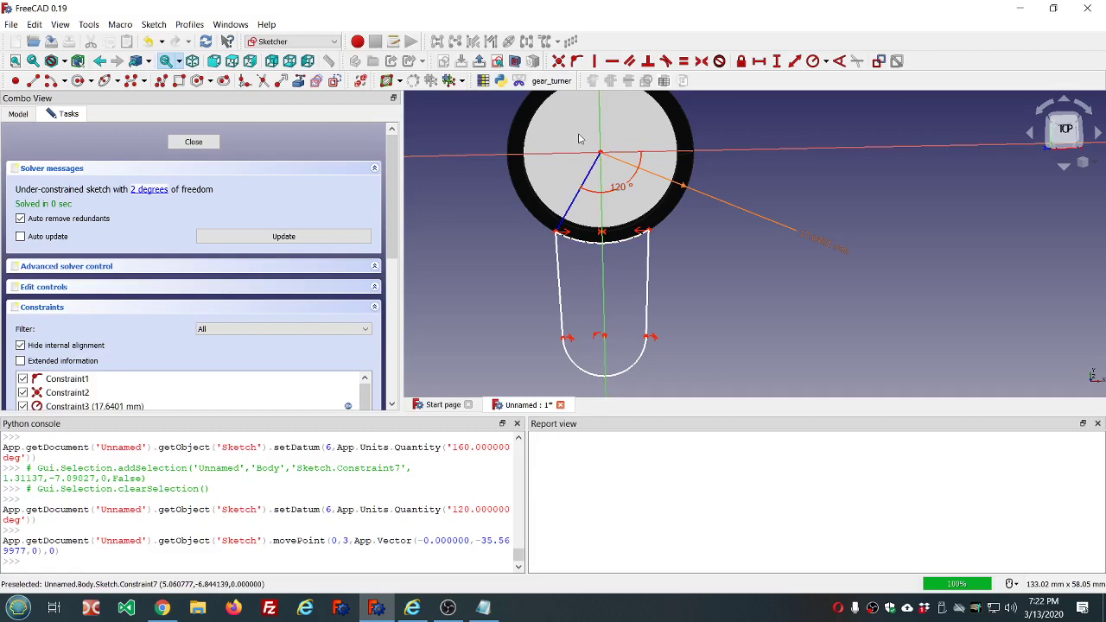
left_click(580, 245)
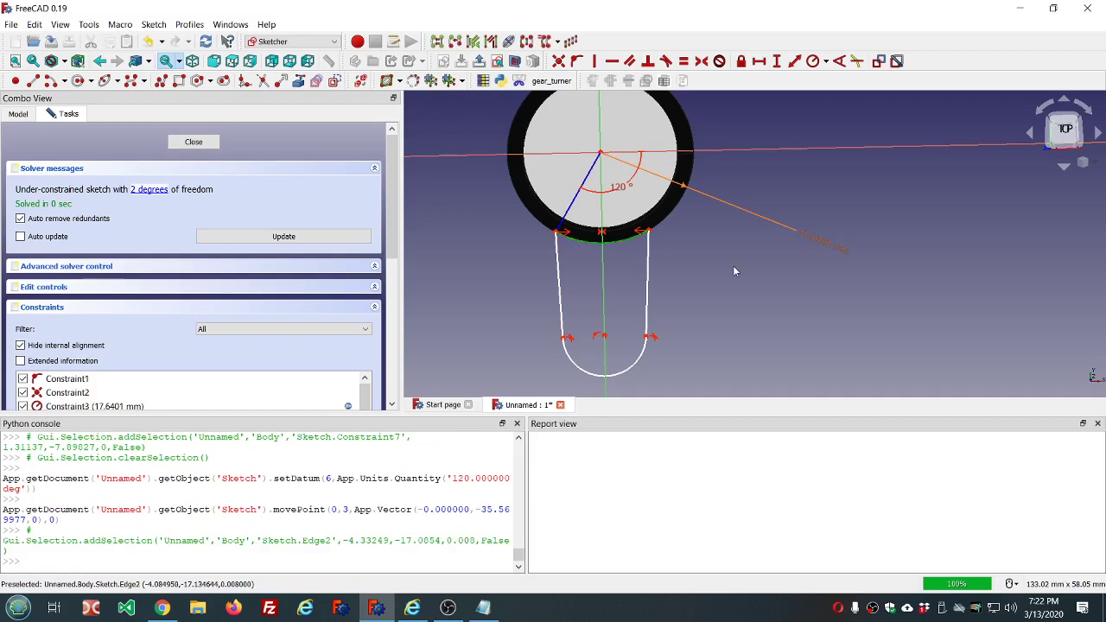
key("Delete")
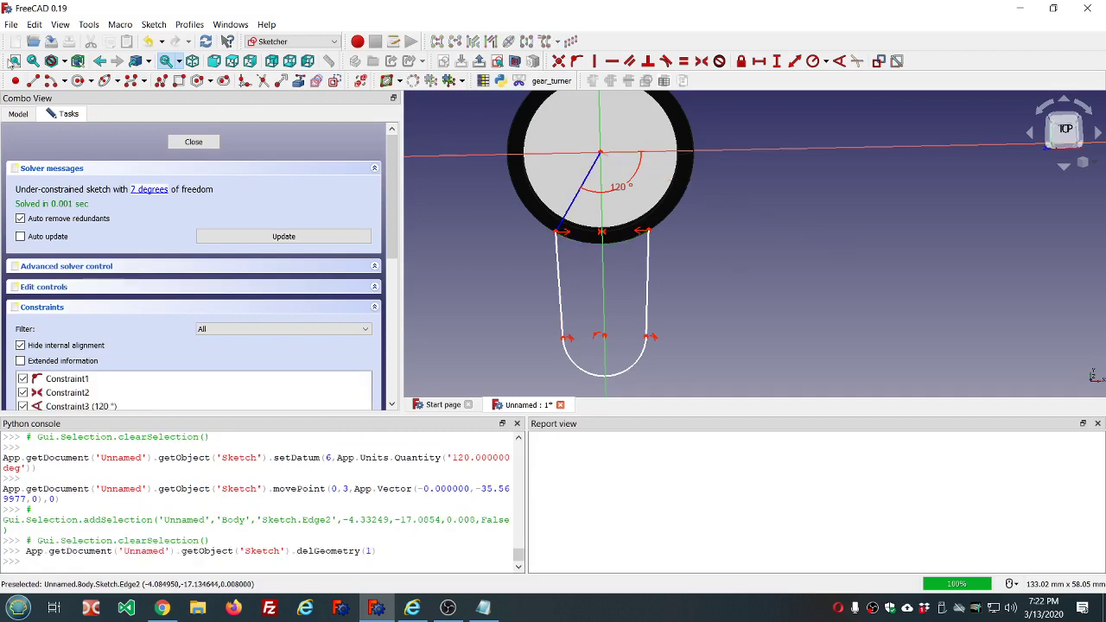
Step: Draw an origin-centred arc from the lower-left angle line around to the circle's right side
left_click(79, 81)
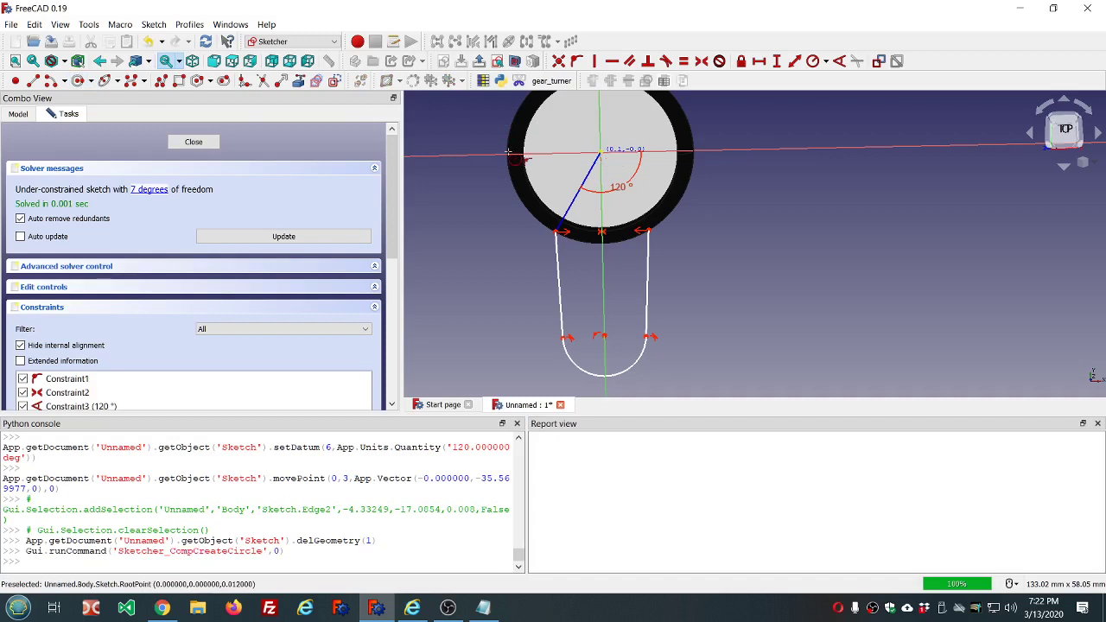
scroll(553, 155, "down", 5)
scroll(547, 147, "up", 3)
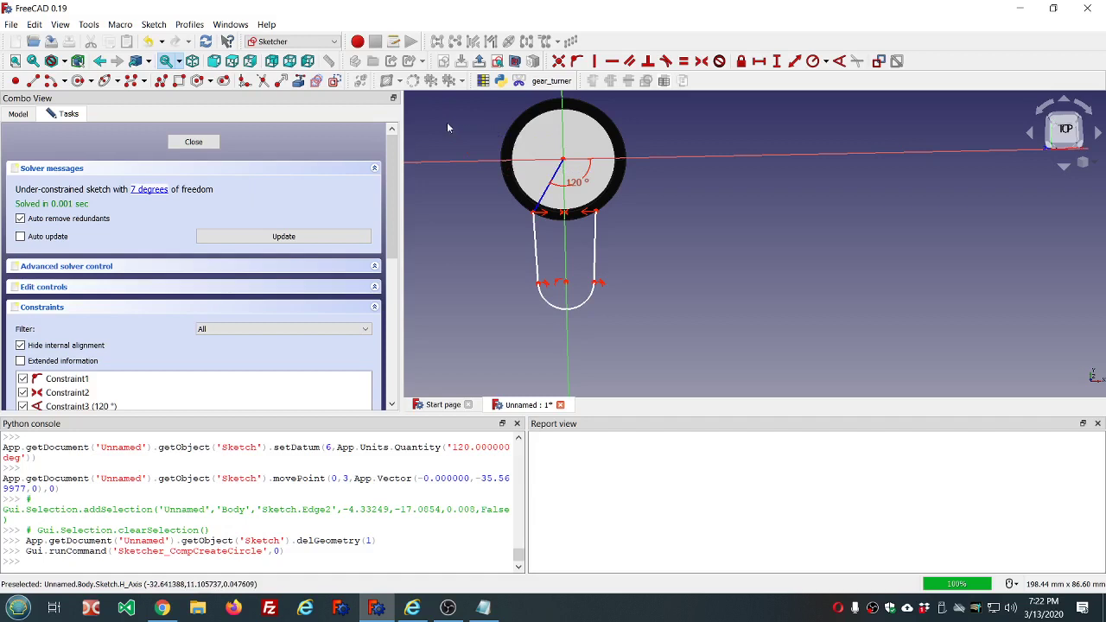
left_click(49, 81)
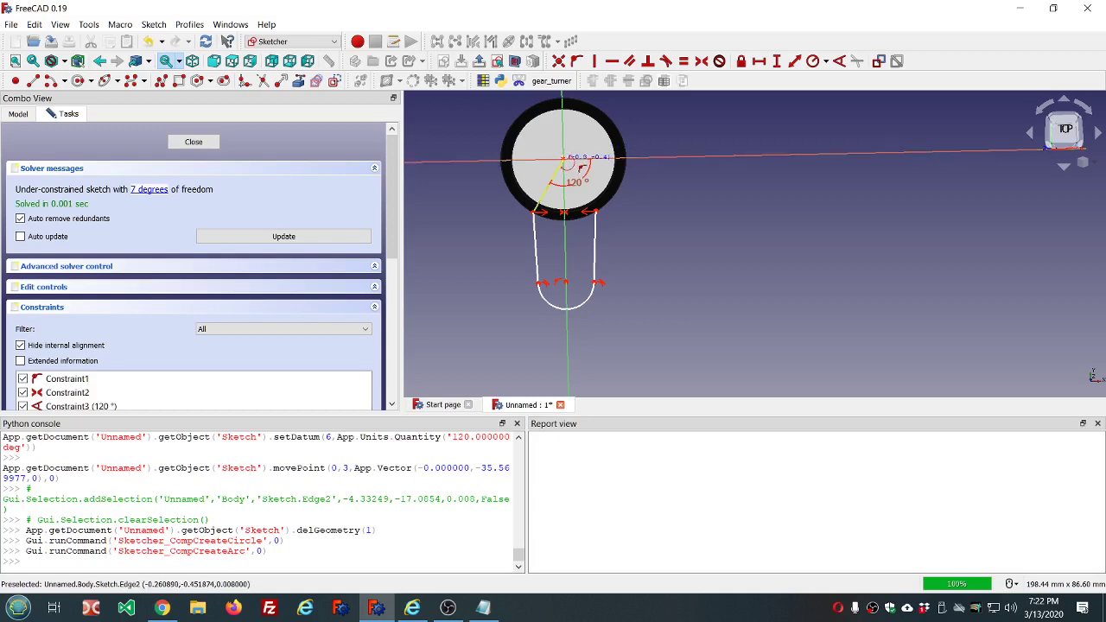
scroll(572, 165, "up", 5)
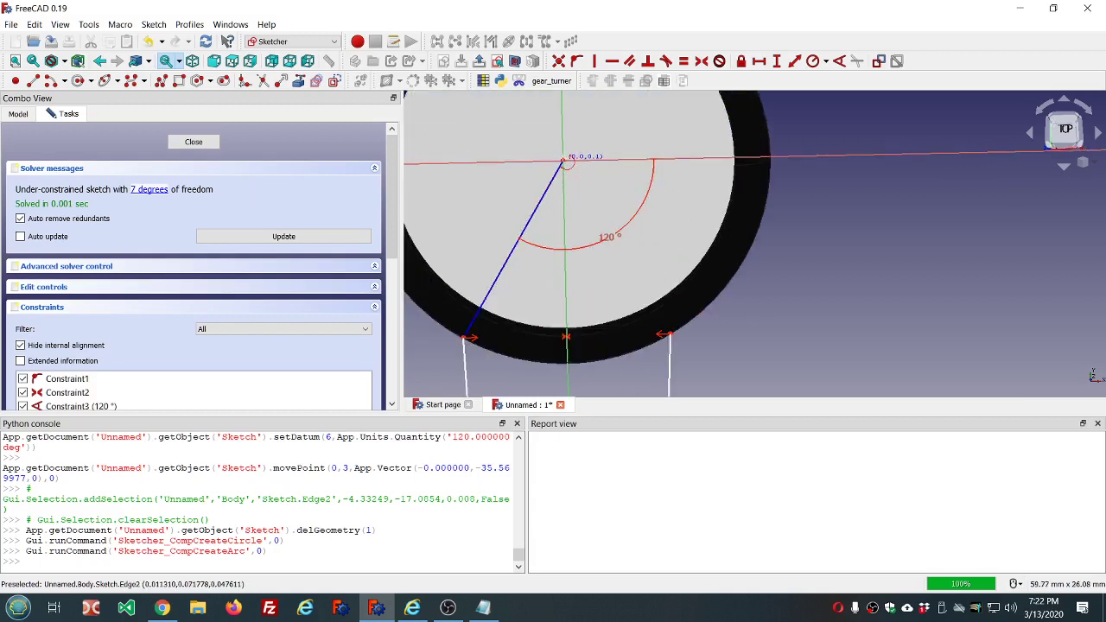
left_click(563, 162)
scroll(563, 162, "down", 5)
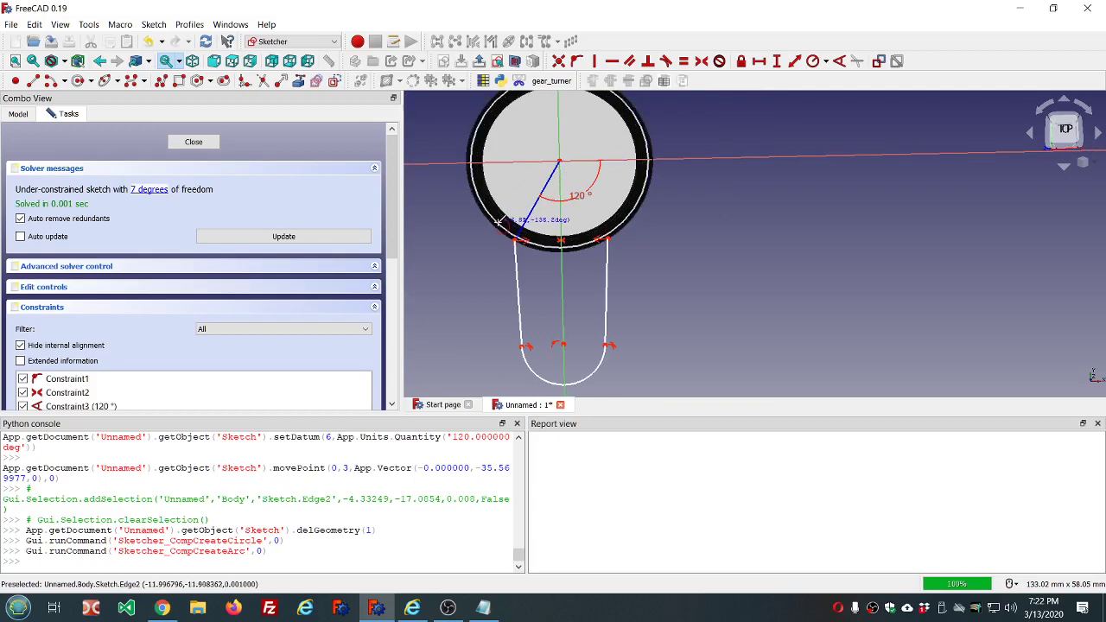
left_click(509, 241)
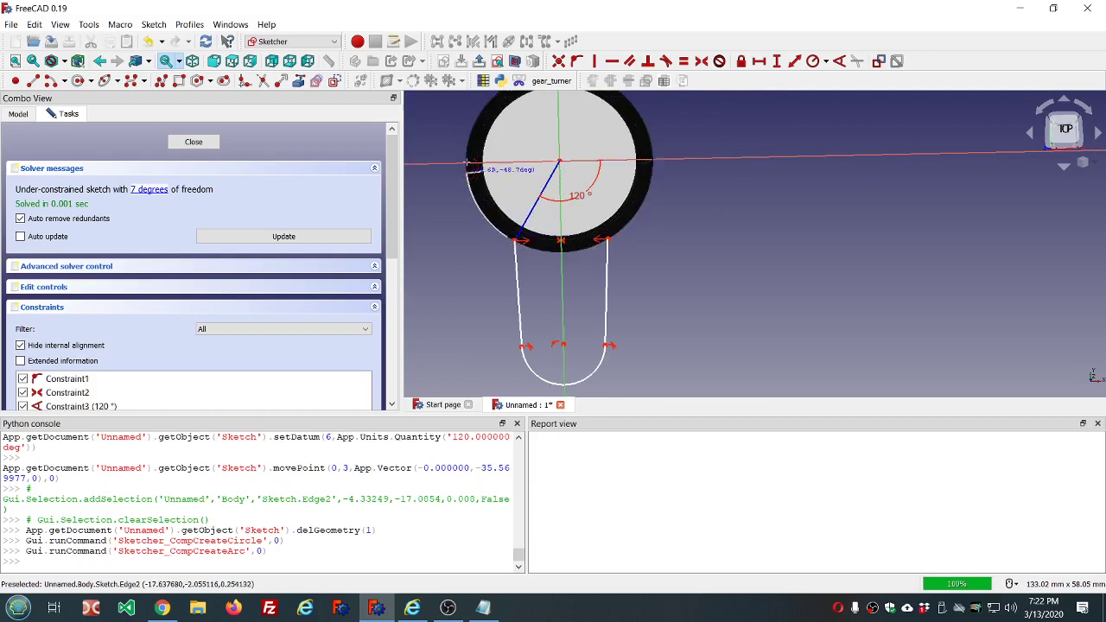
left_click(627, 226)
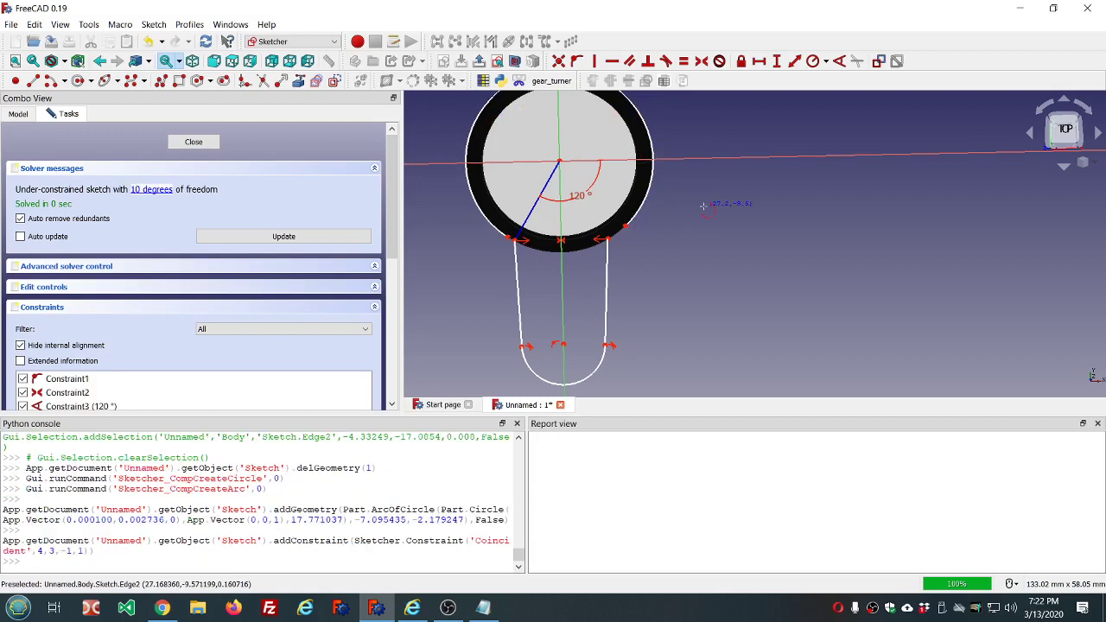
left_click(608, 240)
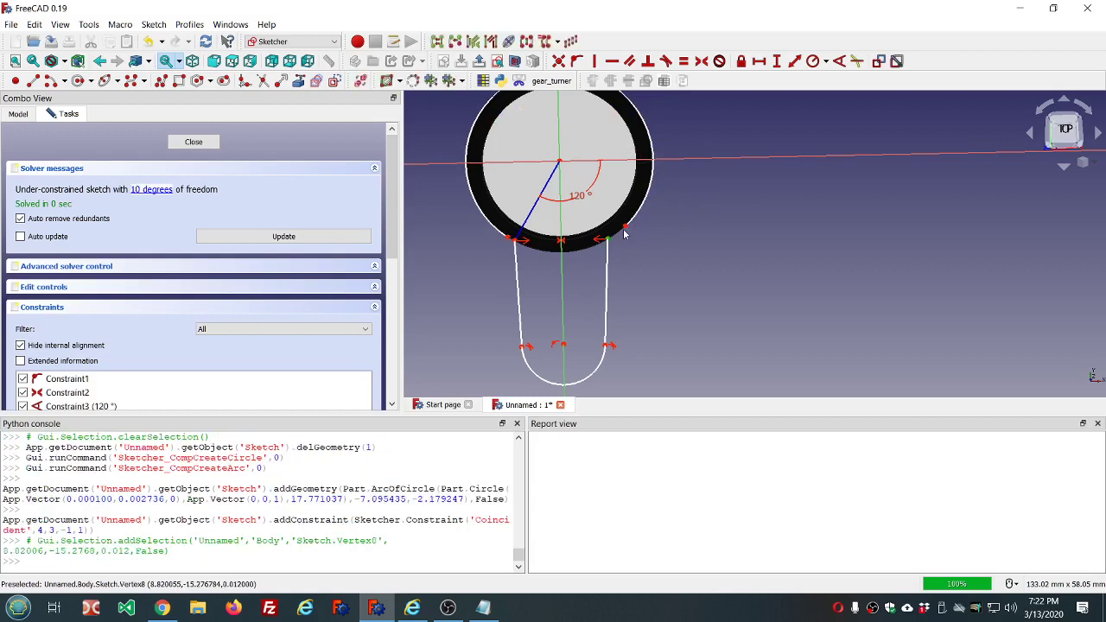
left_click(626, 226)
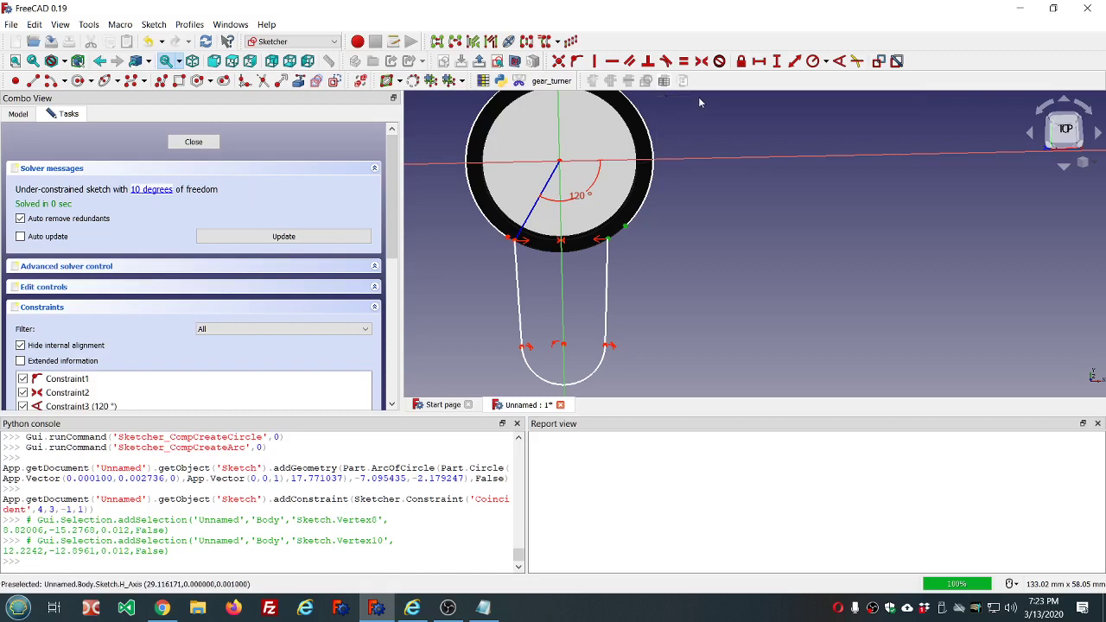
Step: Make the handle lines tangent to the new outer arc at both joining vertices
left_click(664, 62)
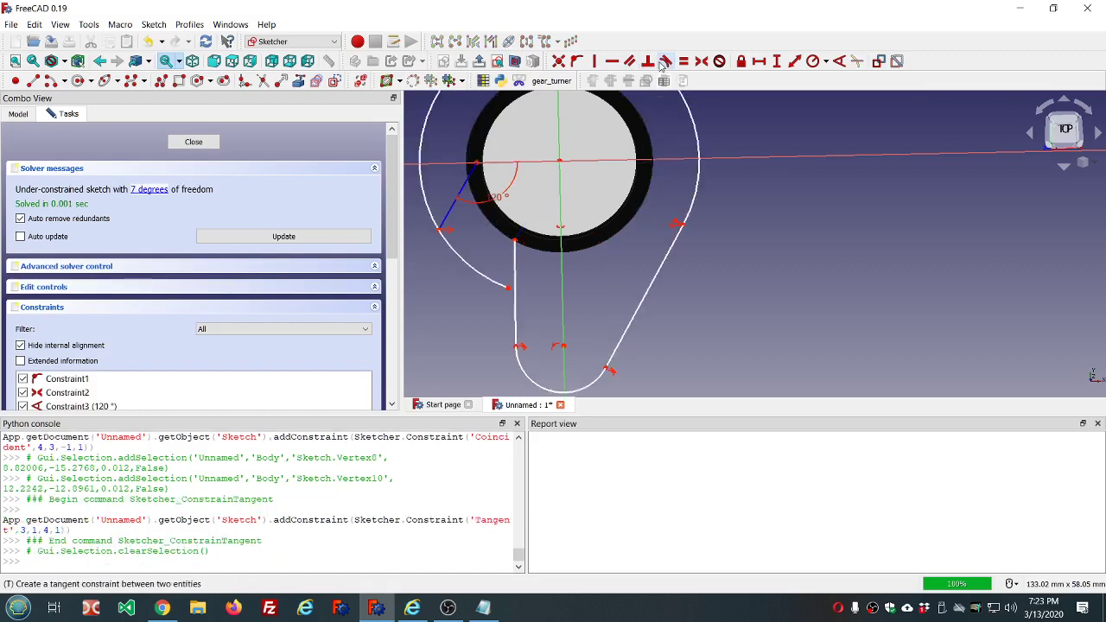
left_click(509, 285)
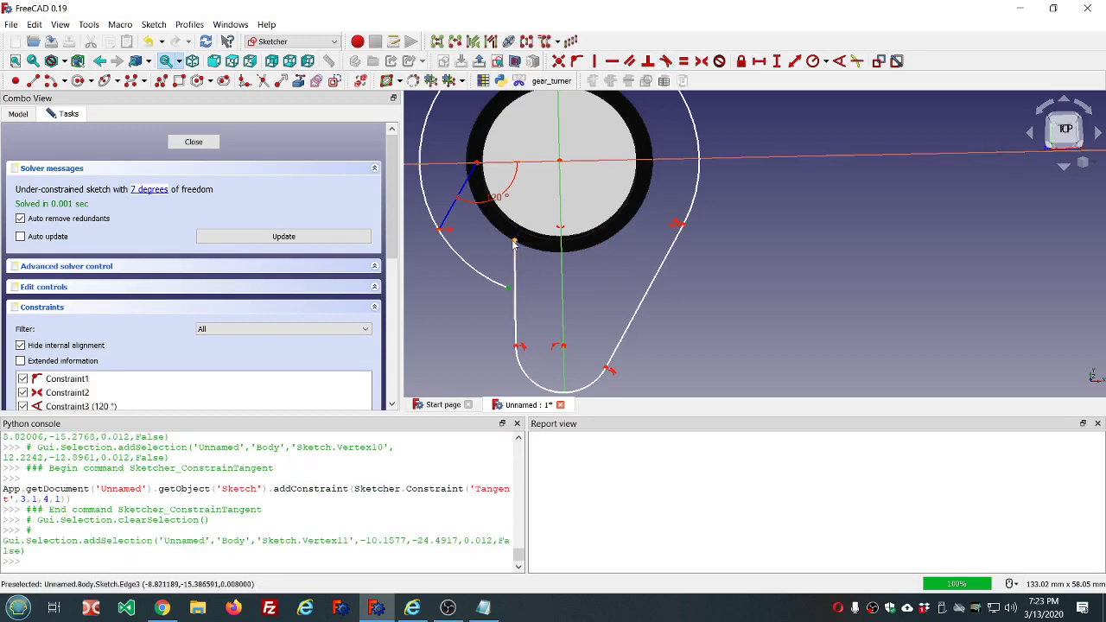
left_click(514, 242)
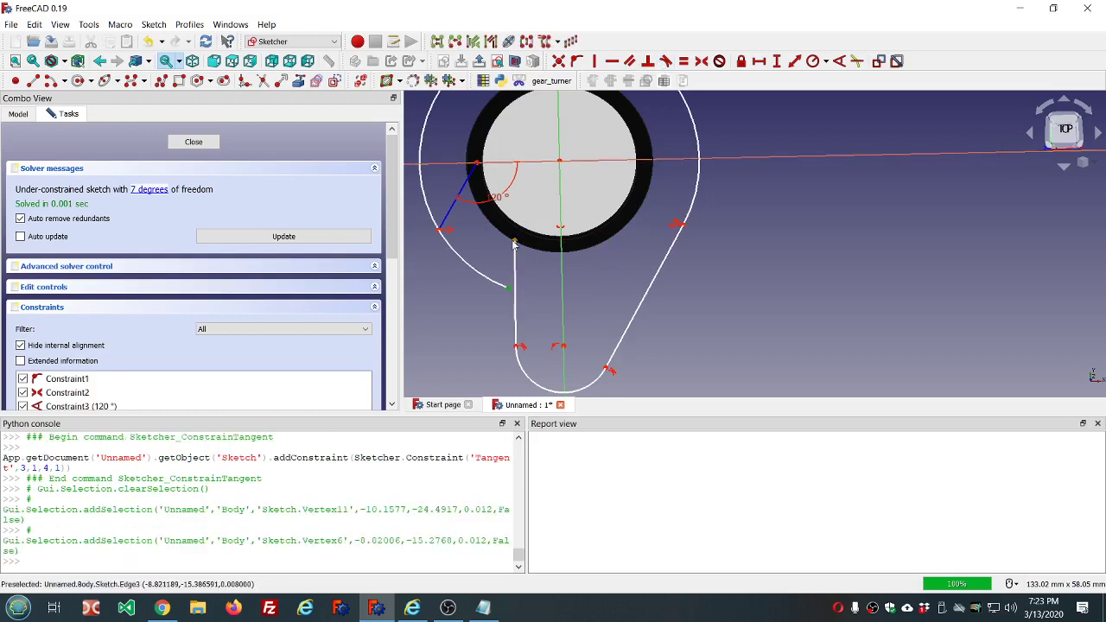
left_click(664, 63)
scroll(579, 156, "down", 4)
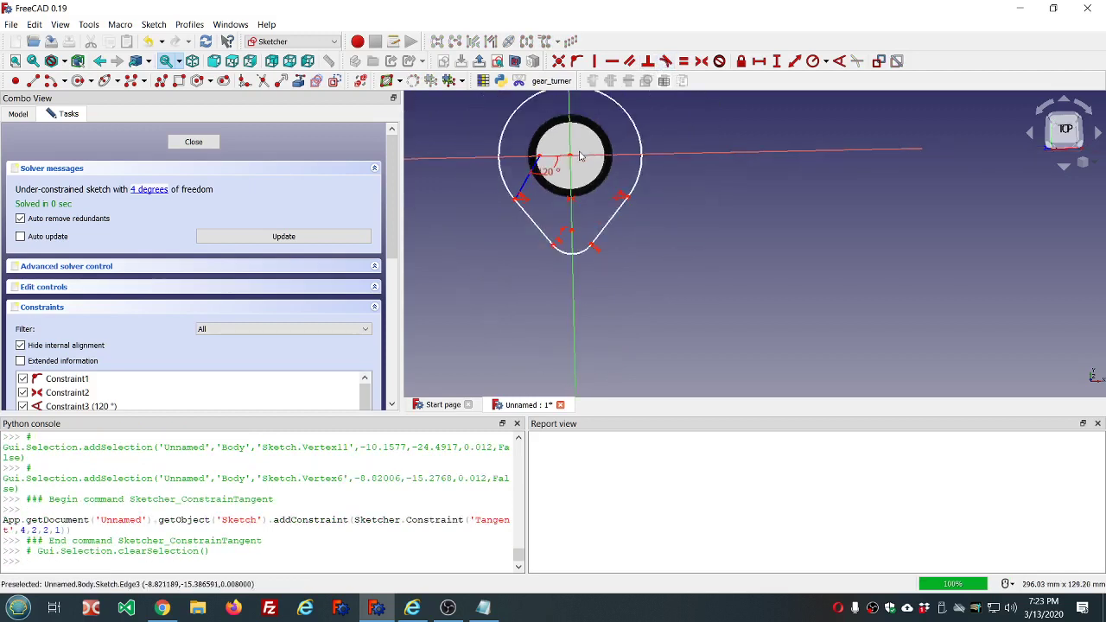
scroll(486, 164, "up", 4)
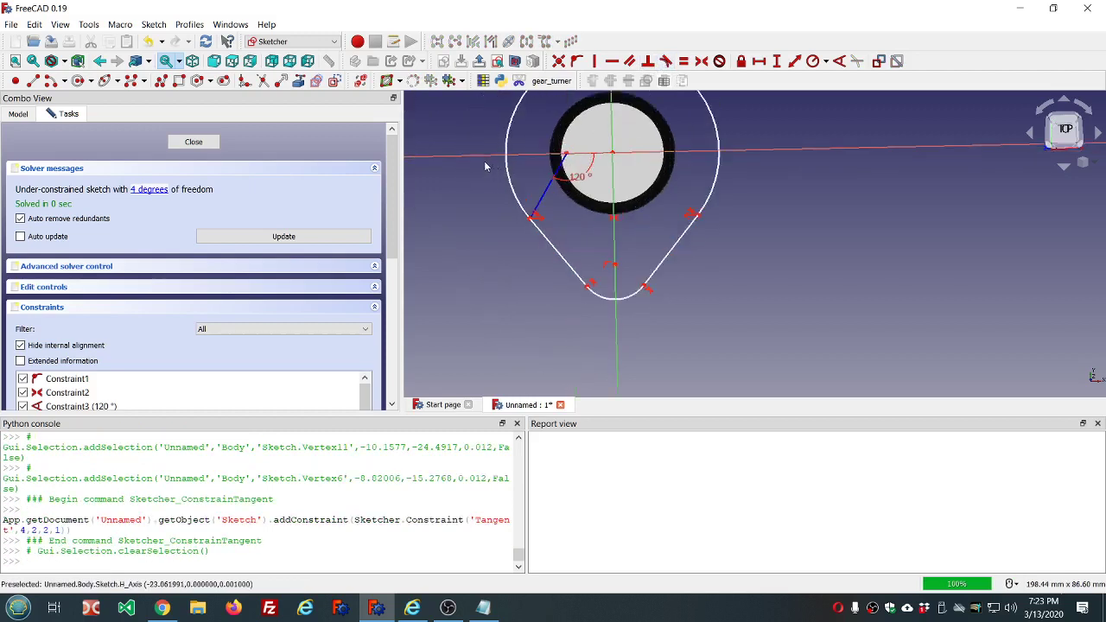
scroll(562, 177, "down", 4)
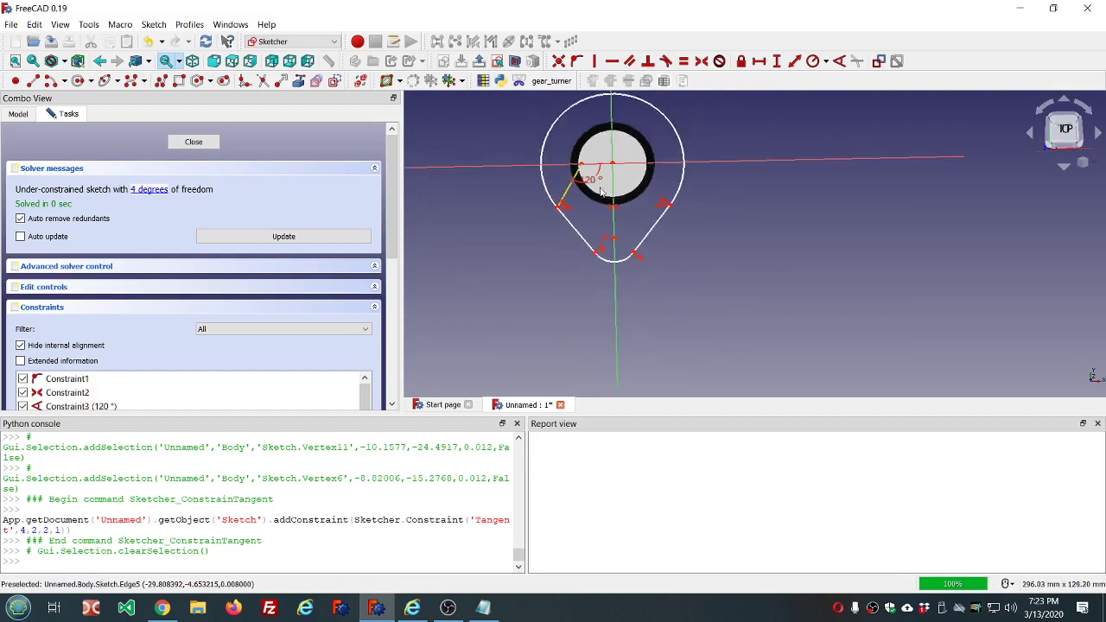
Step: Set the outer arc's radius to =dd.ddRadius+dd.ddWall_thickness, giving 17.640111 mm
left_click(590, 105)
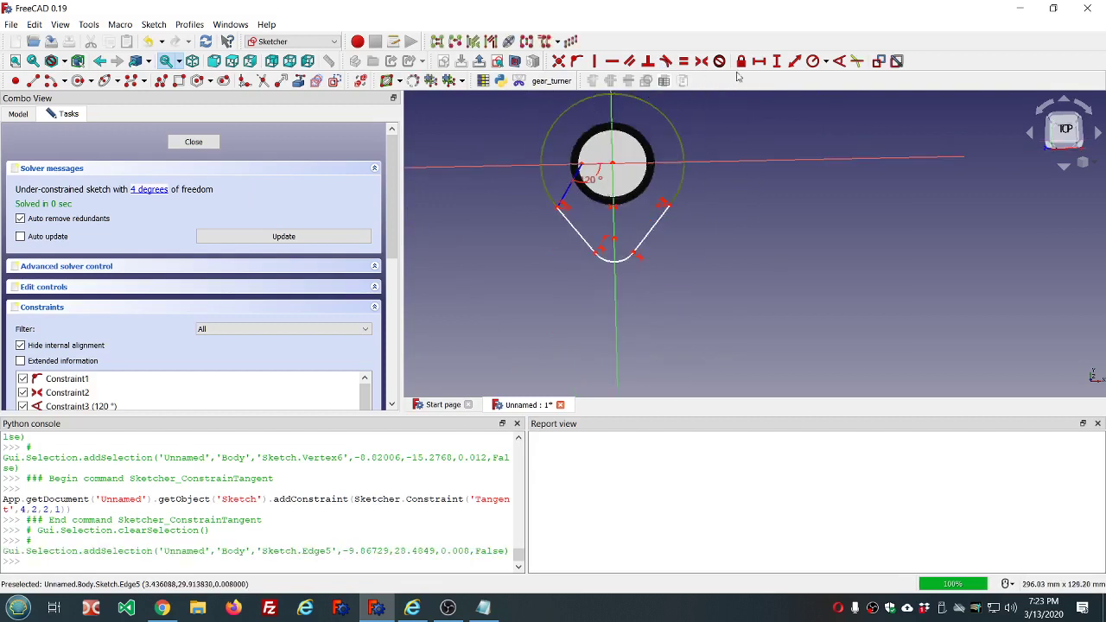
left_click(813, 61)
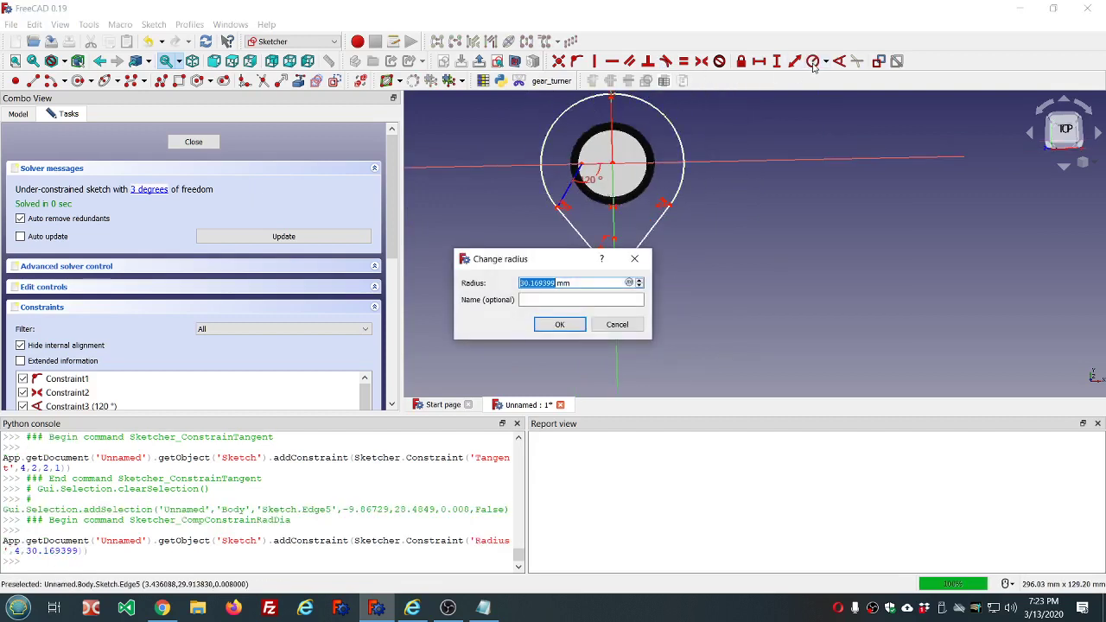
type("=dd.dd")
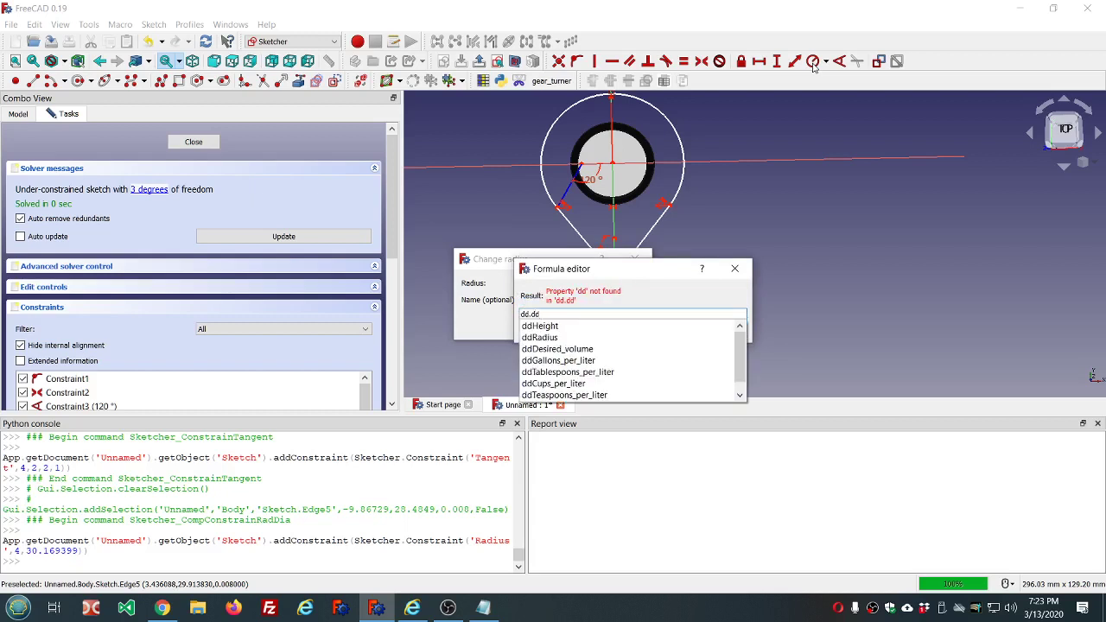
key("Down")
key("Down")
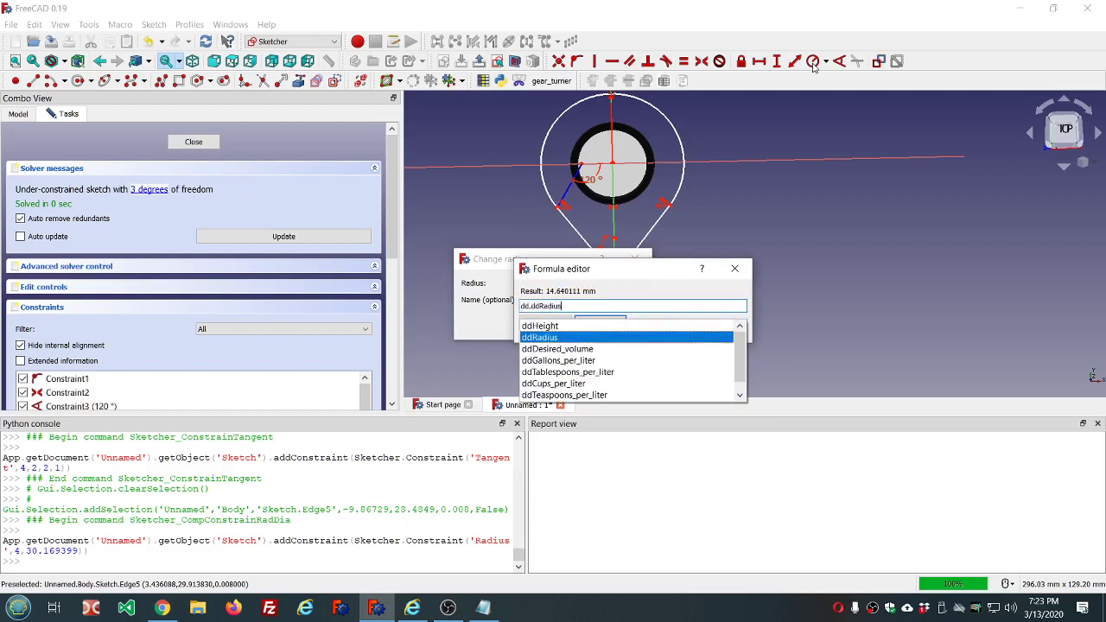
type("+dd")
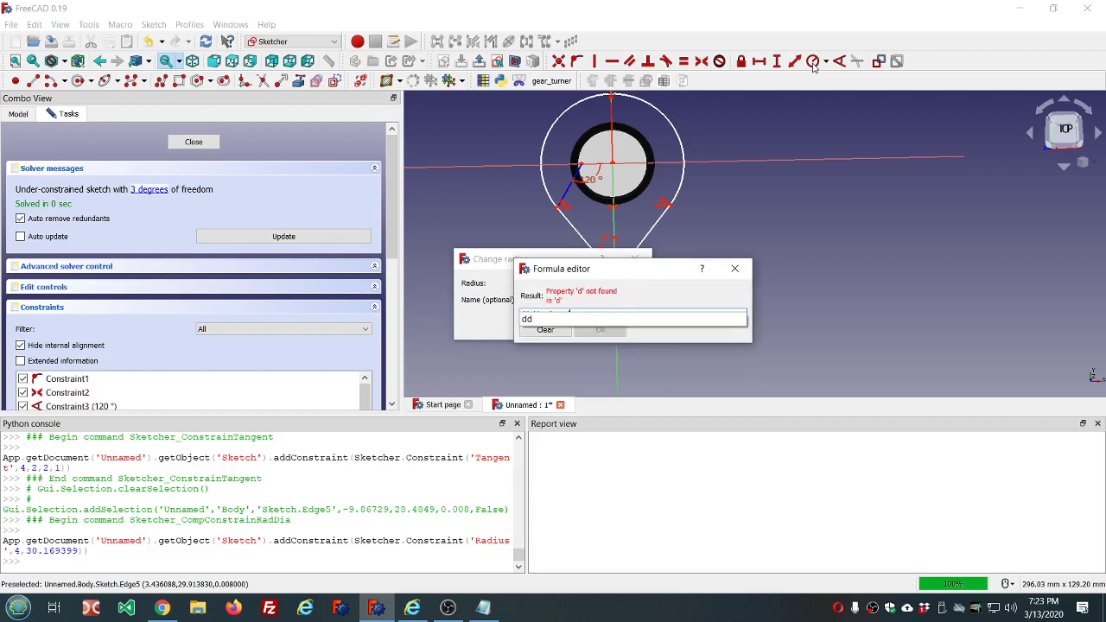
type(".ddRadius+dd.dd")
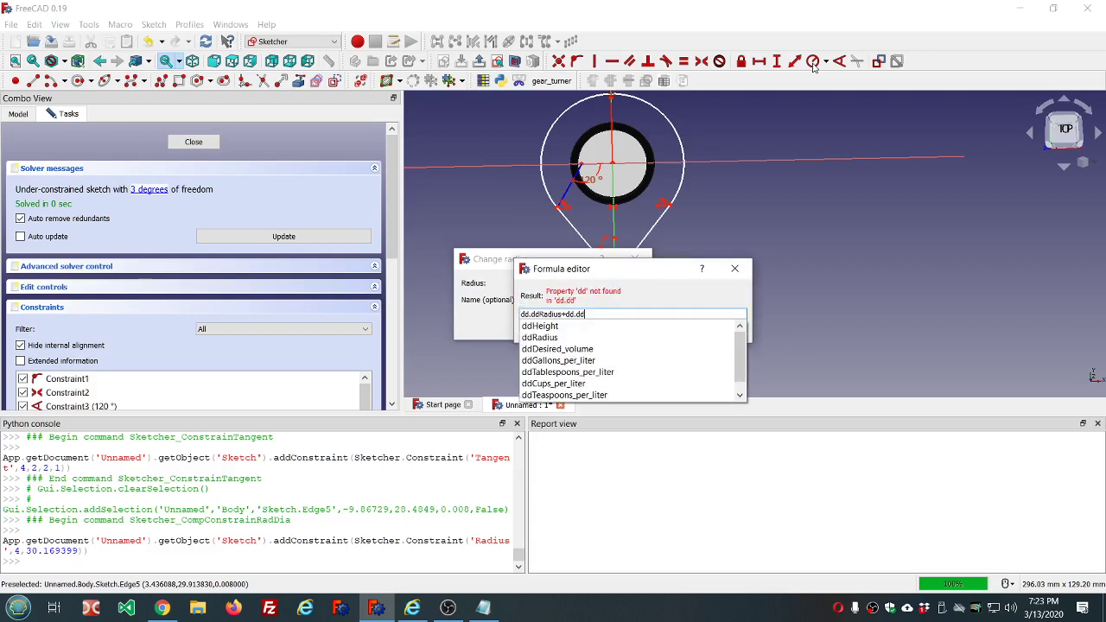
key("Down")
key("Down")
key("Down")
key("Down")
key("Down")
key("Down")
key("Down")
key("Down")
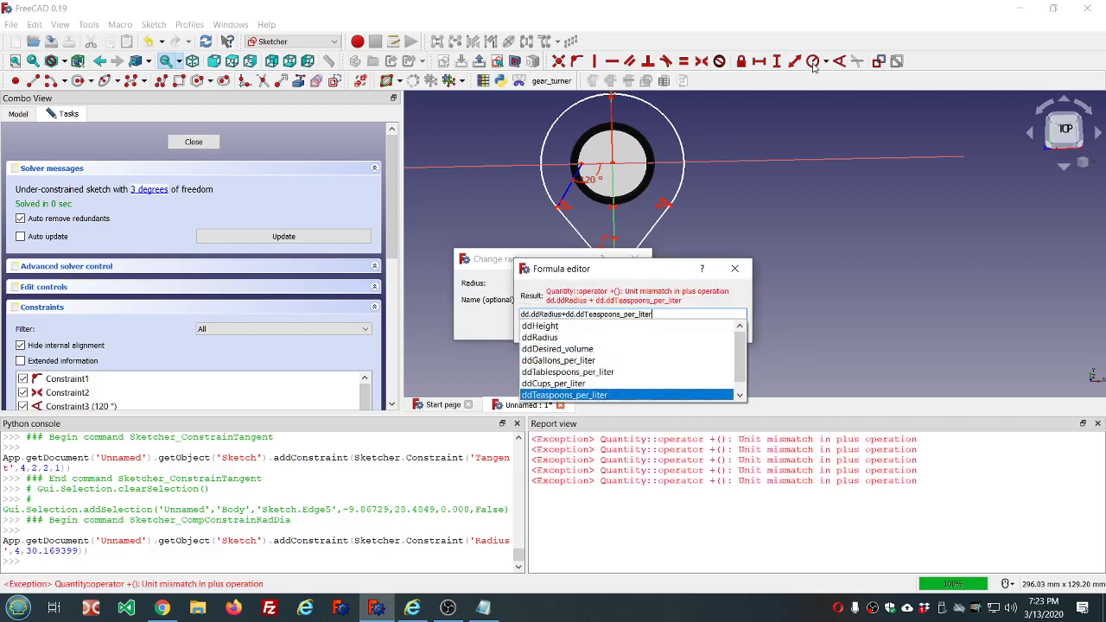
key("Return")
key("Return")
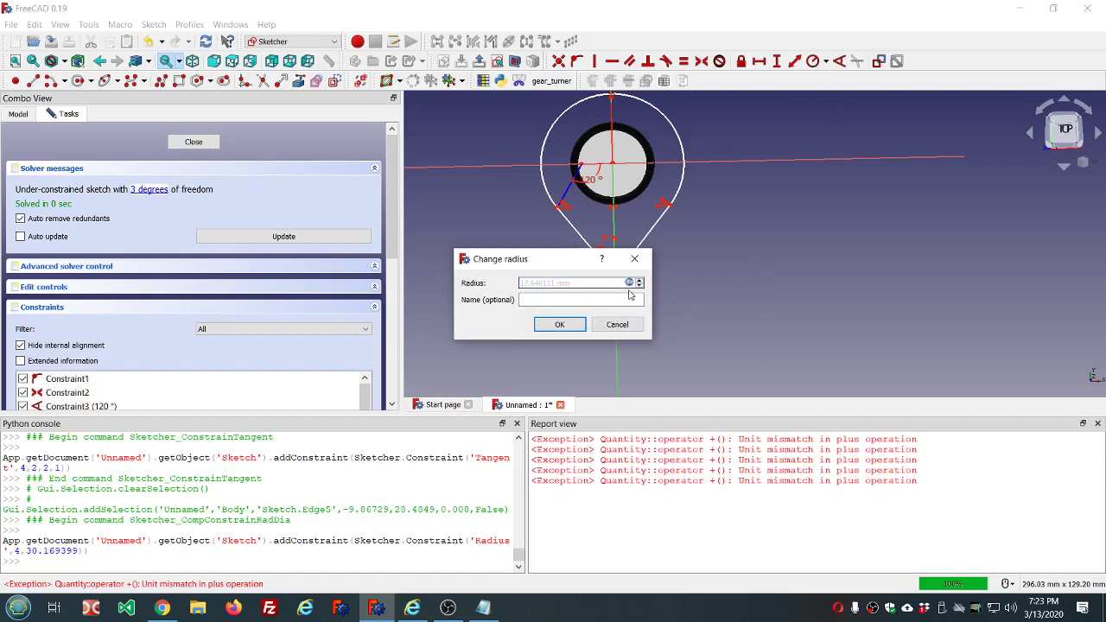
left_click(557, 323)
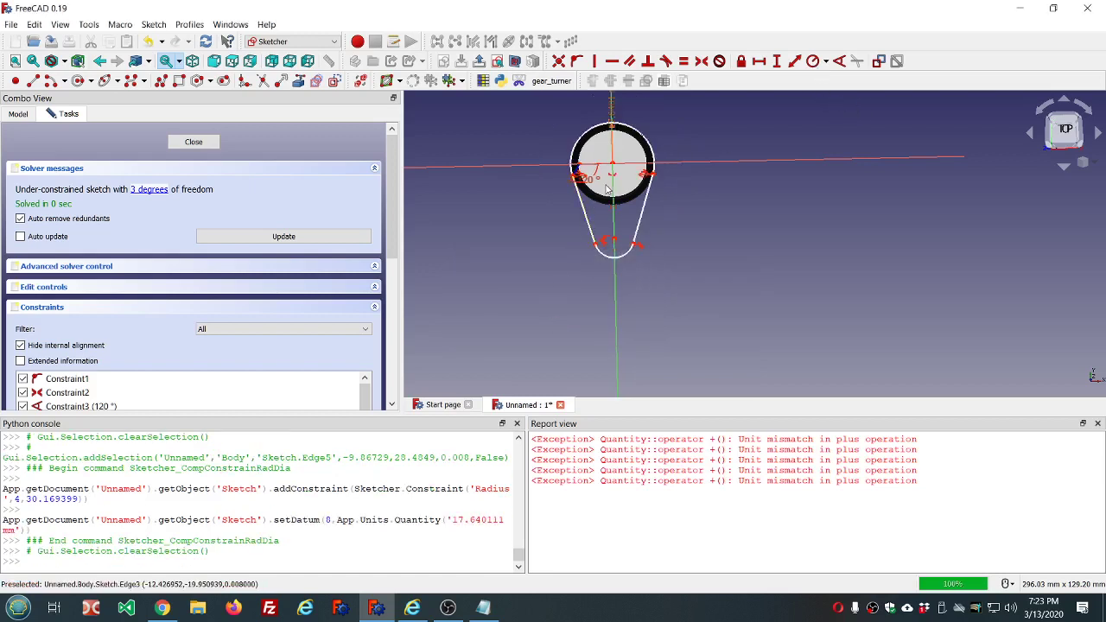
scroll(558, 160, "up", 4)
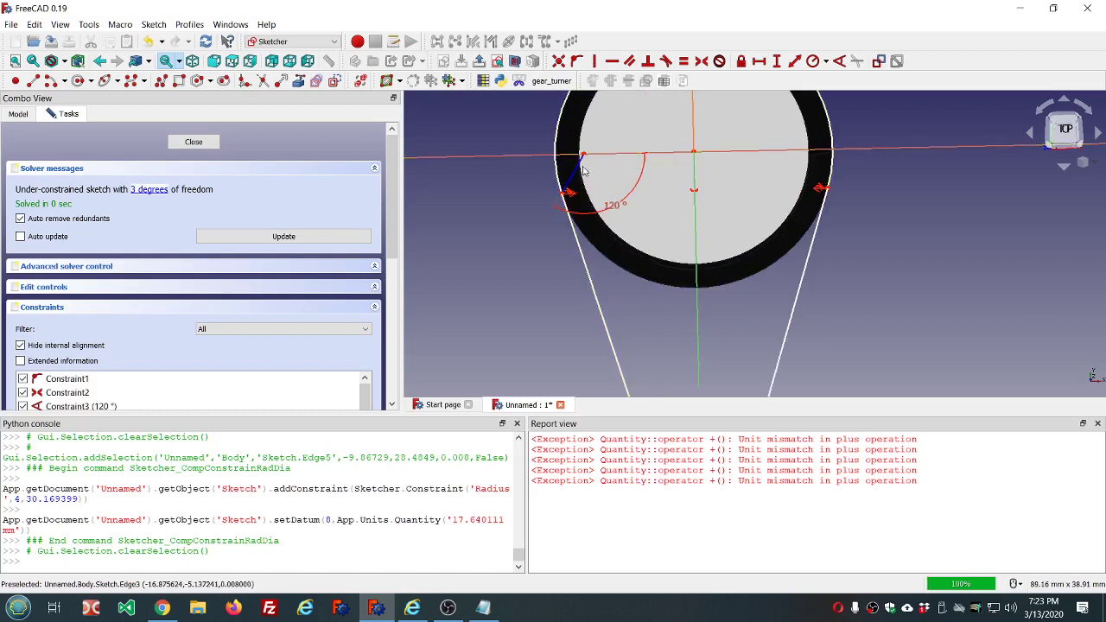
left_click(582, 156)
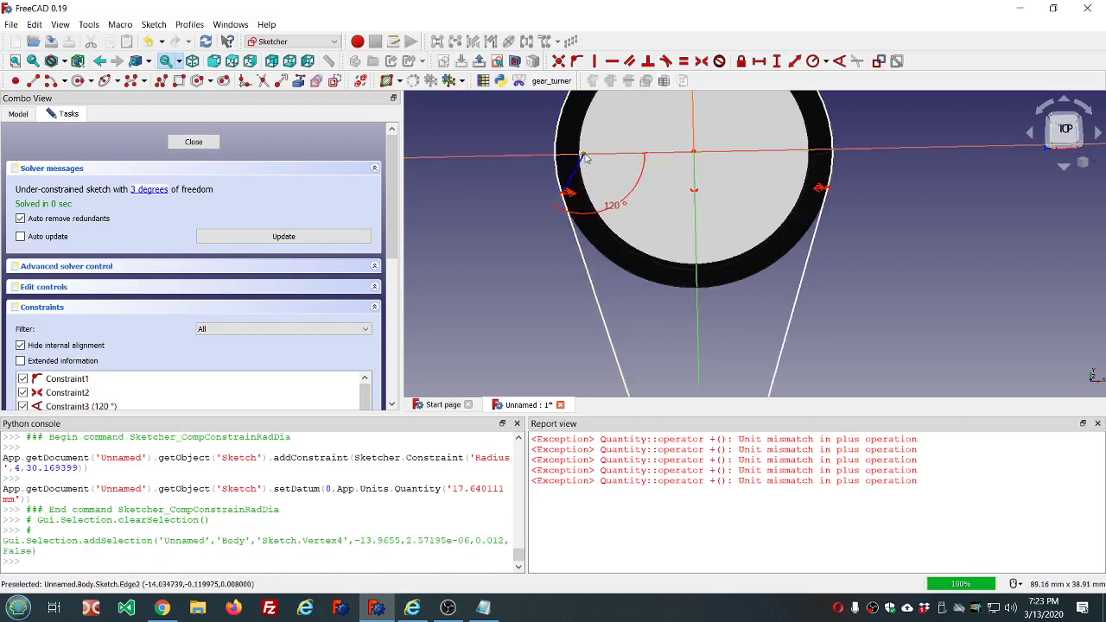
left_click(694, 153)
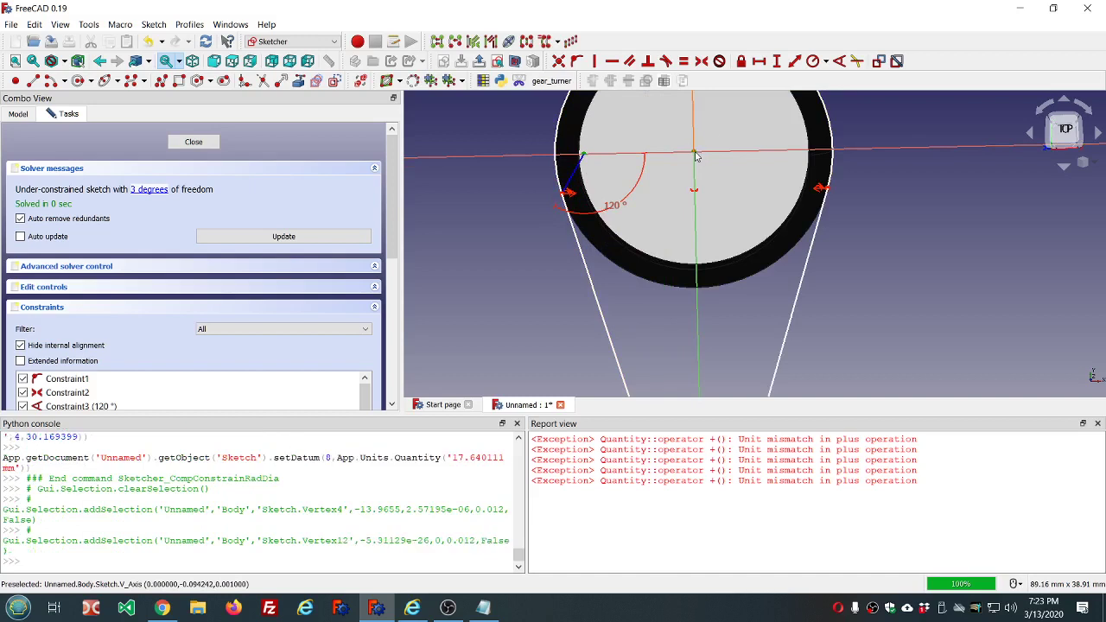
left_click(559, 62)
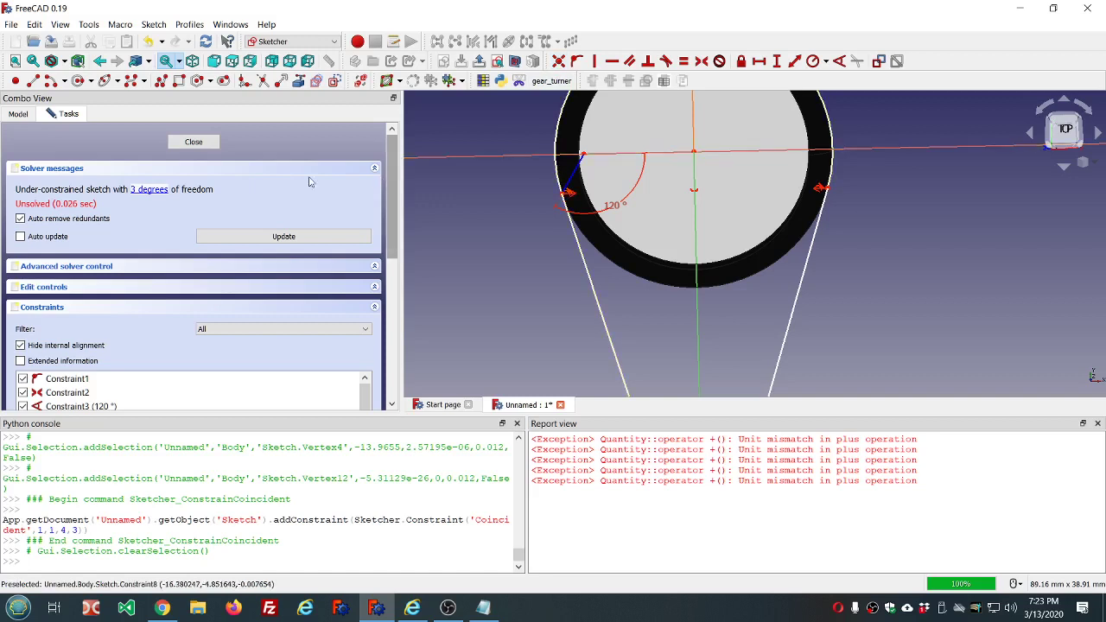
Step: Undo the failed coincident constraint and drag the handle's attachment point down the circle
left_click(149, 43)
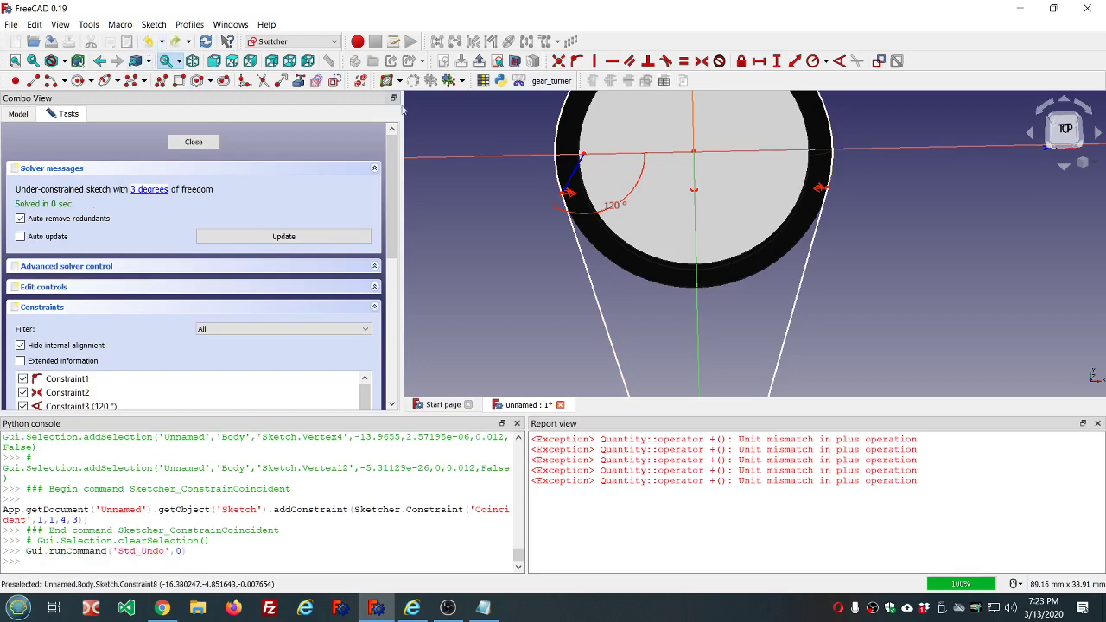
mouse_move(564, 196)
left_mouse_down()
mouse_move(588, 250)
mouse_move(632, 276)
left_mouse_up()
scroll(635, 280, "down", 3)
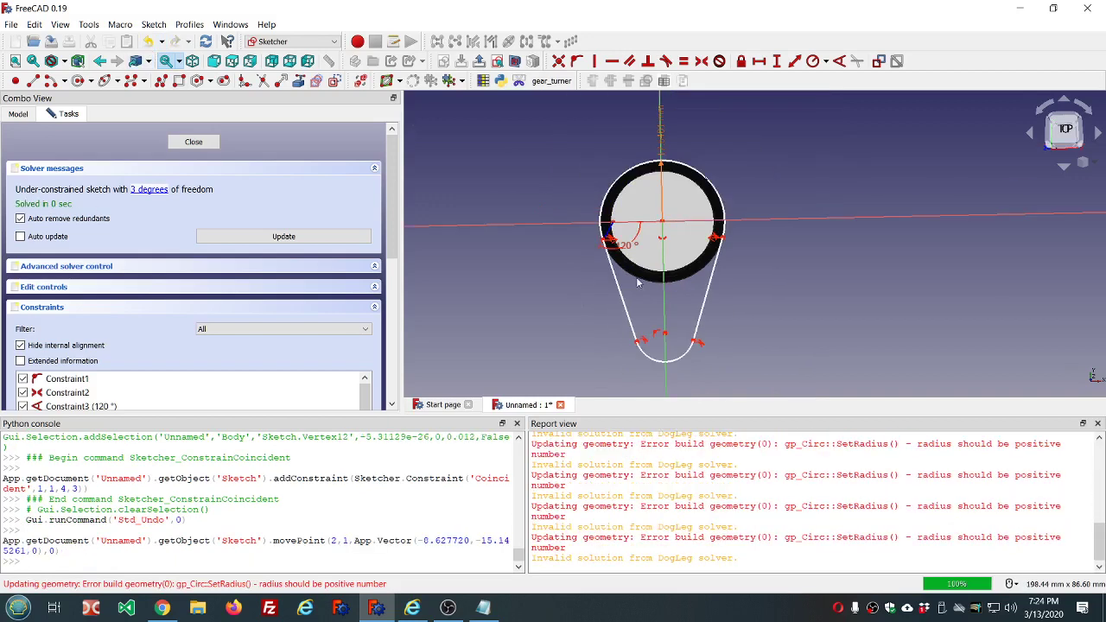
scroll(624, 243, "up", 4)
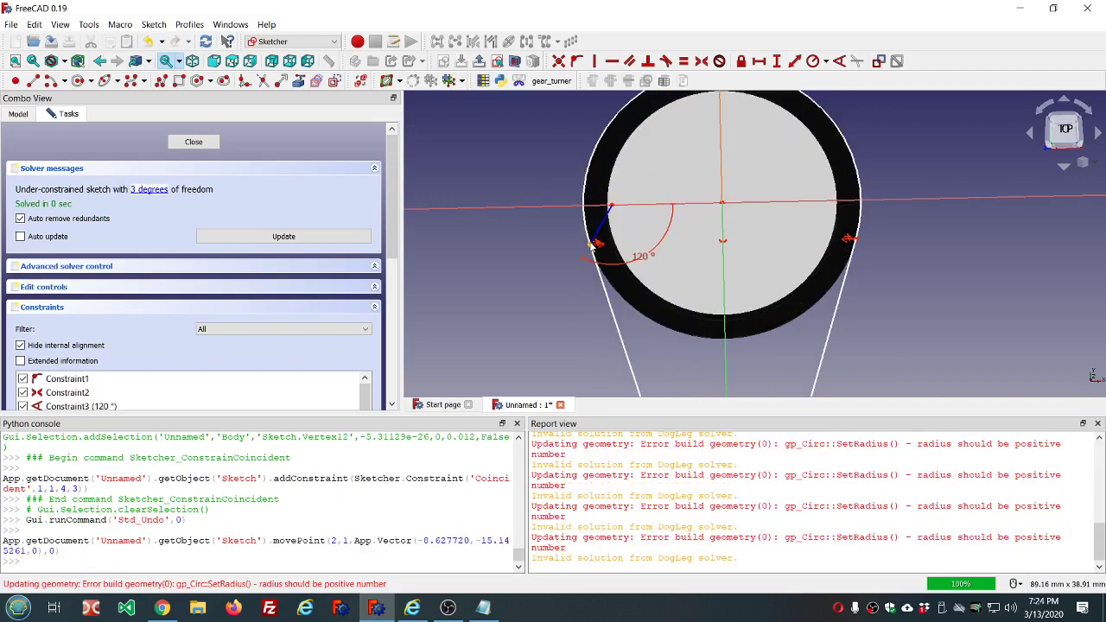
left_click_drag(593, 247, 612, 282)
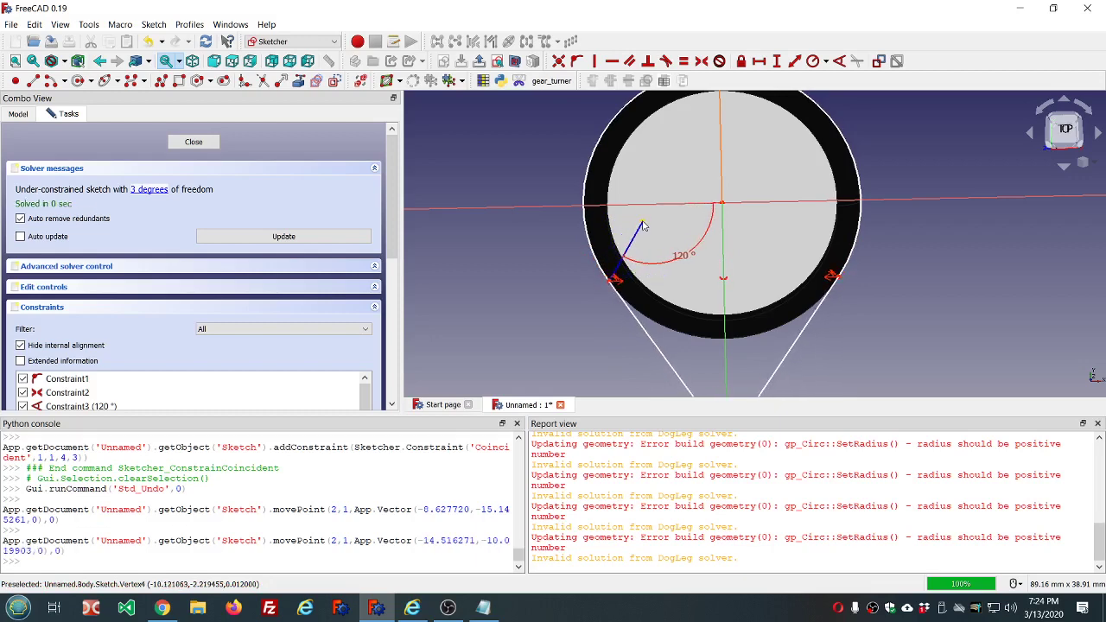
Step: Constrain the blue line's endpoint onto the horizontal axis and slide it near the circle's left edge
left_click(642, 227)
left_click(663, 202)
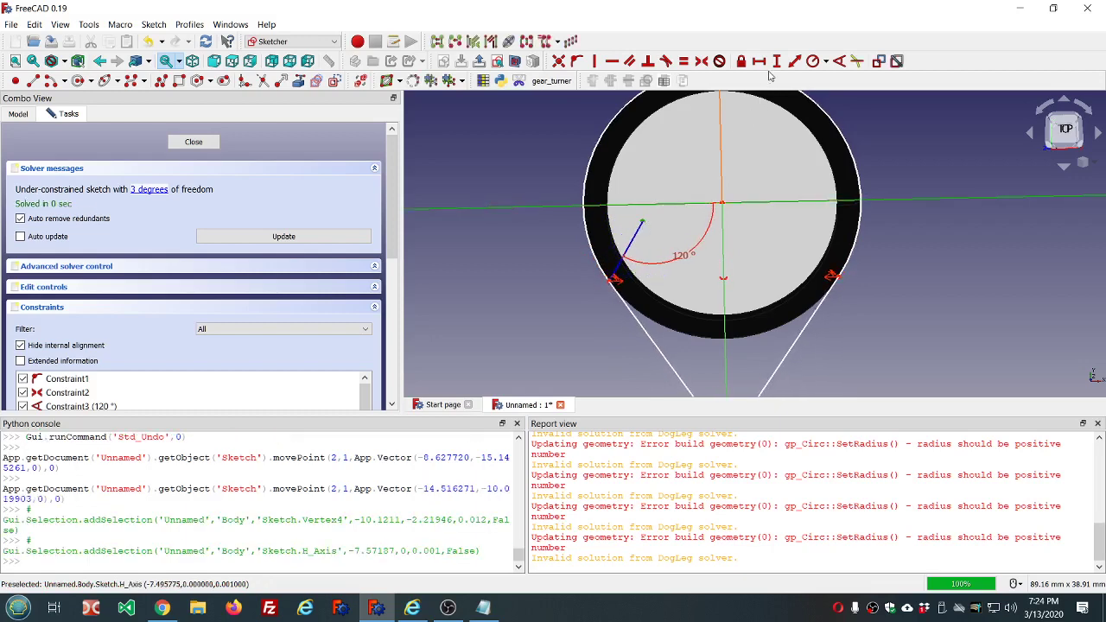
left_click(578, 61)
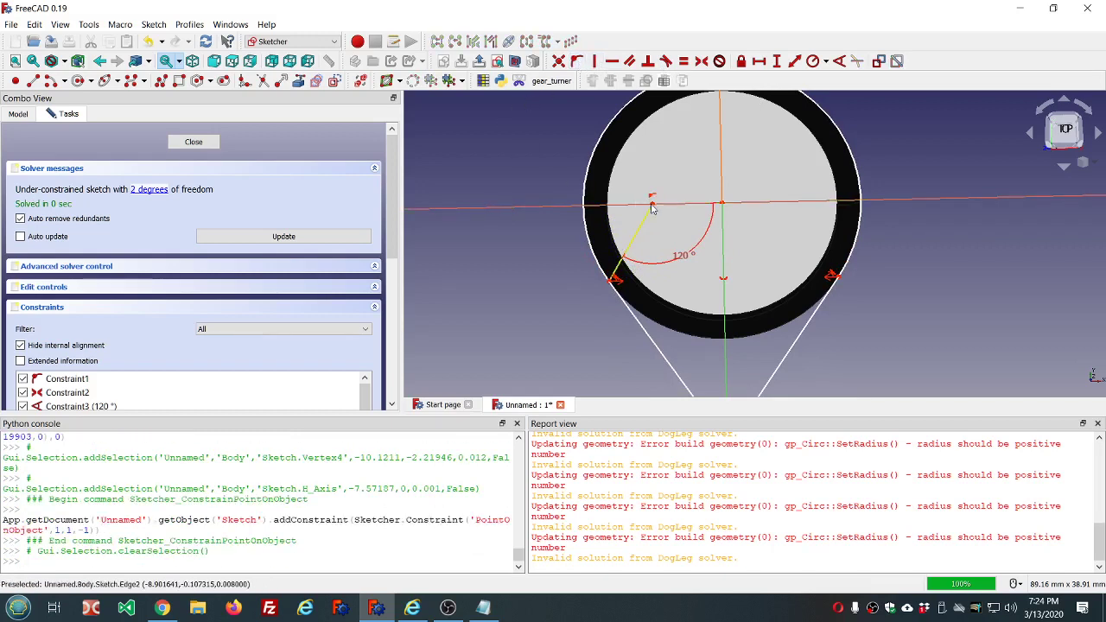
mouse_move(652, 207)
left_mouse_down()
mouse_move(682, 222)
mouse_move(658, 208)
left_mouse_up()
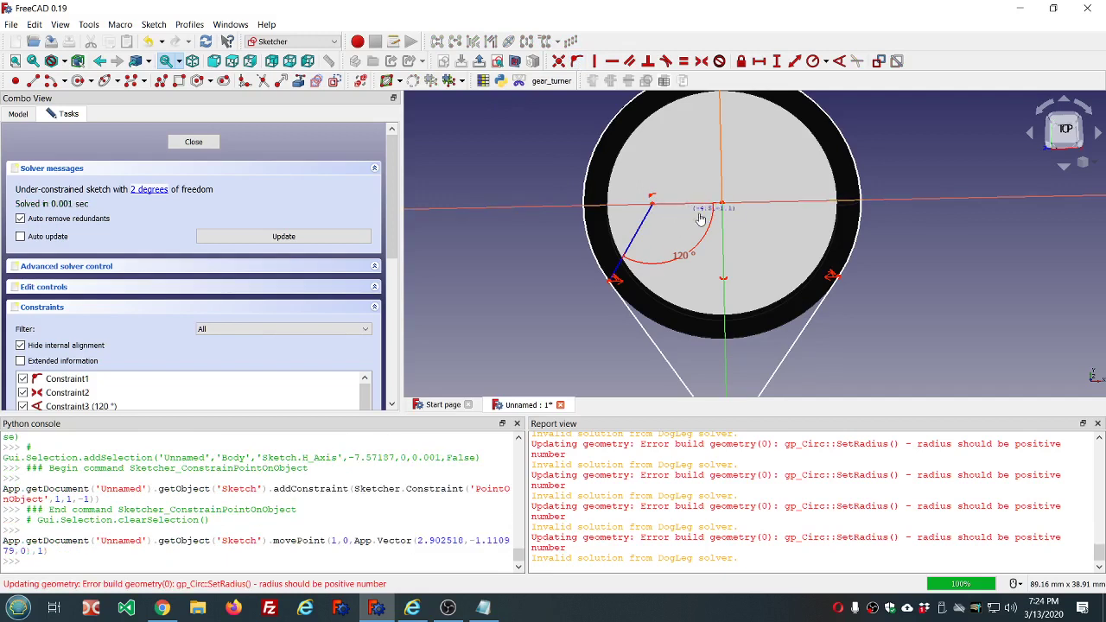
left_click_drag(703, 217, 705, 227)
scroll(707, 242, "down", 3)
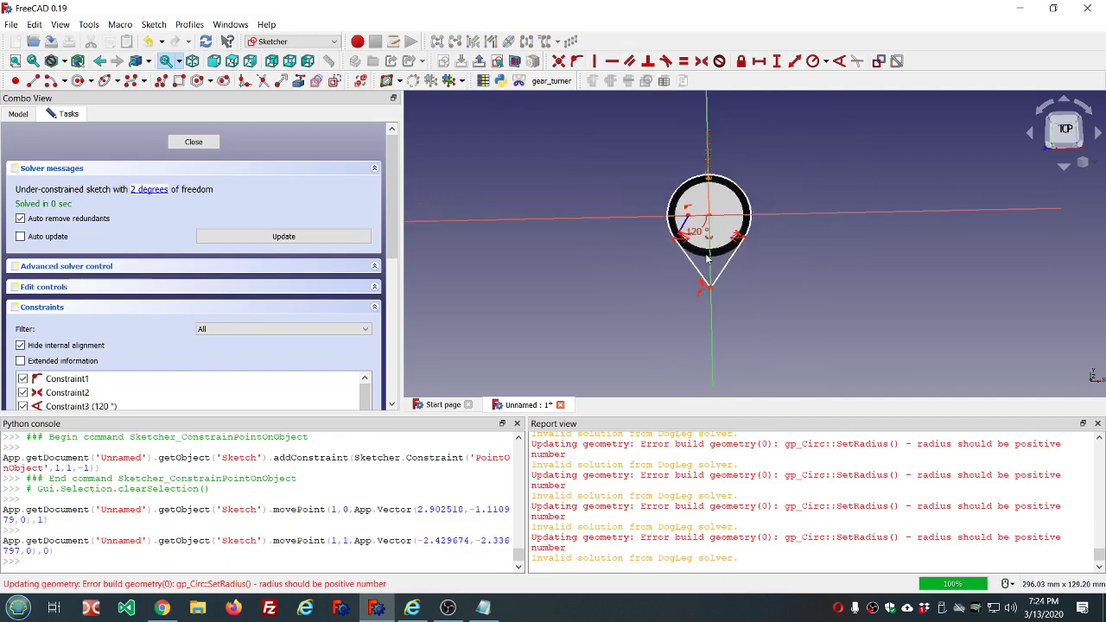
scroll(709, 259, "up", 2)
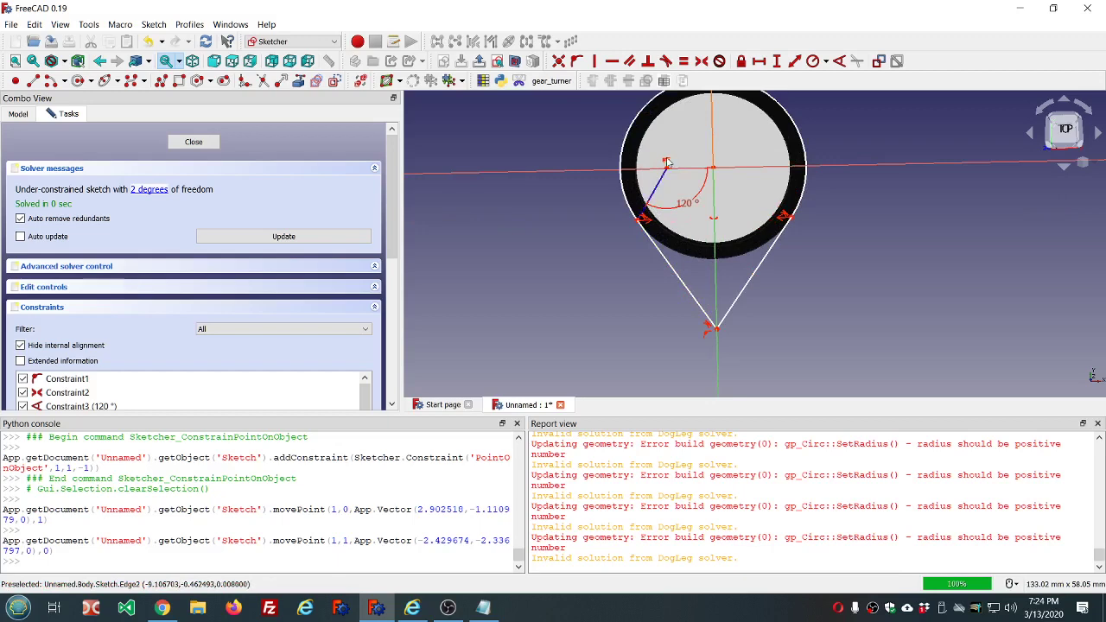
left_click_drag(666, 172, 644, 170)
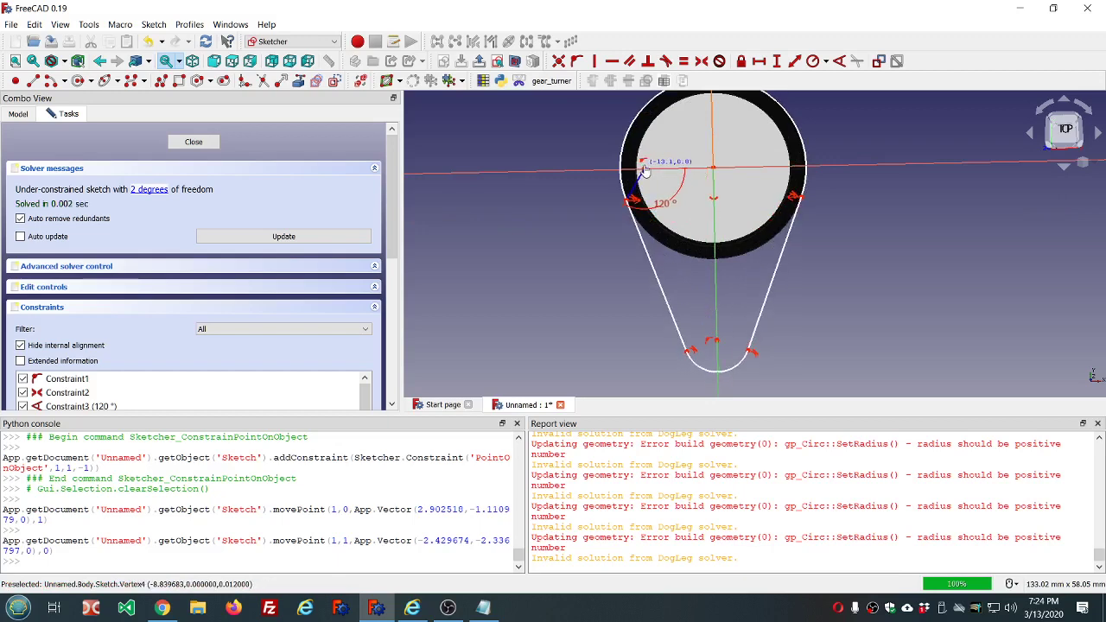
left_click_drag(644, 170, 645, 169)
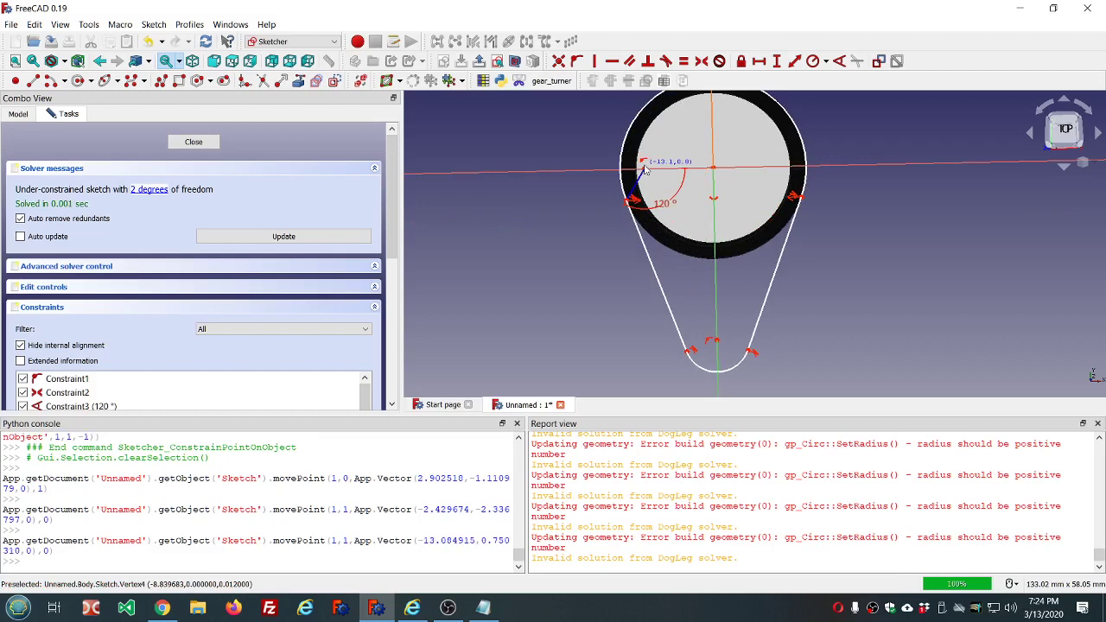
Step: Delete the 120° angle constraint and reshape the handle's left side
left_click(666, 206)
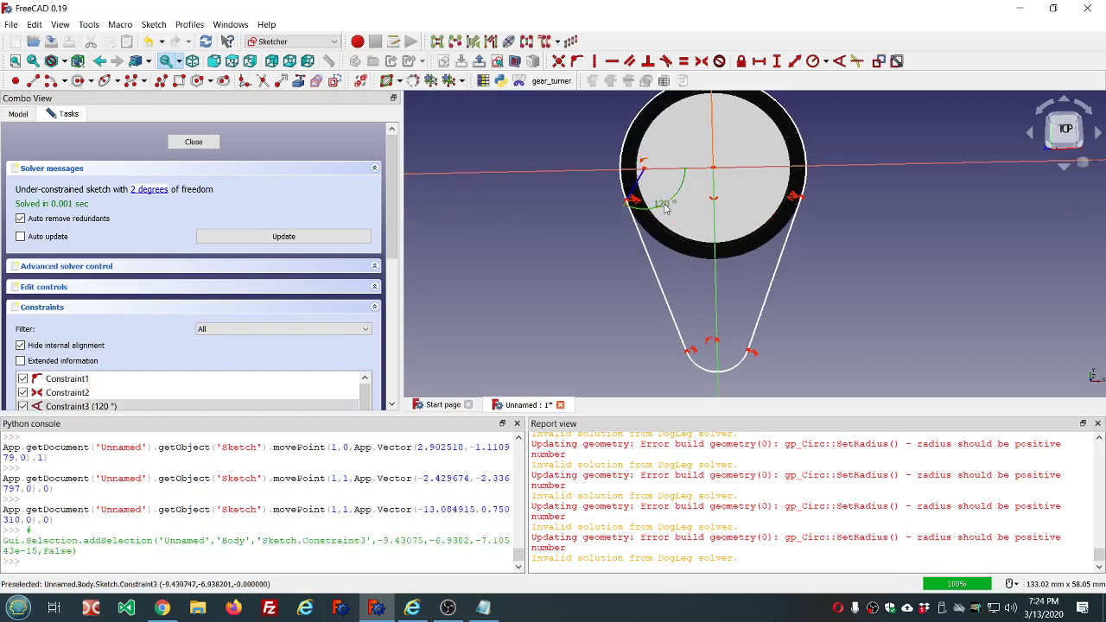
key("Delete")
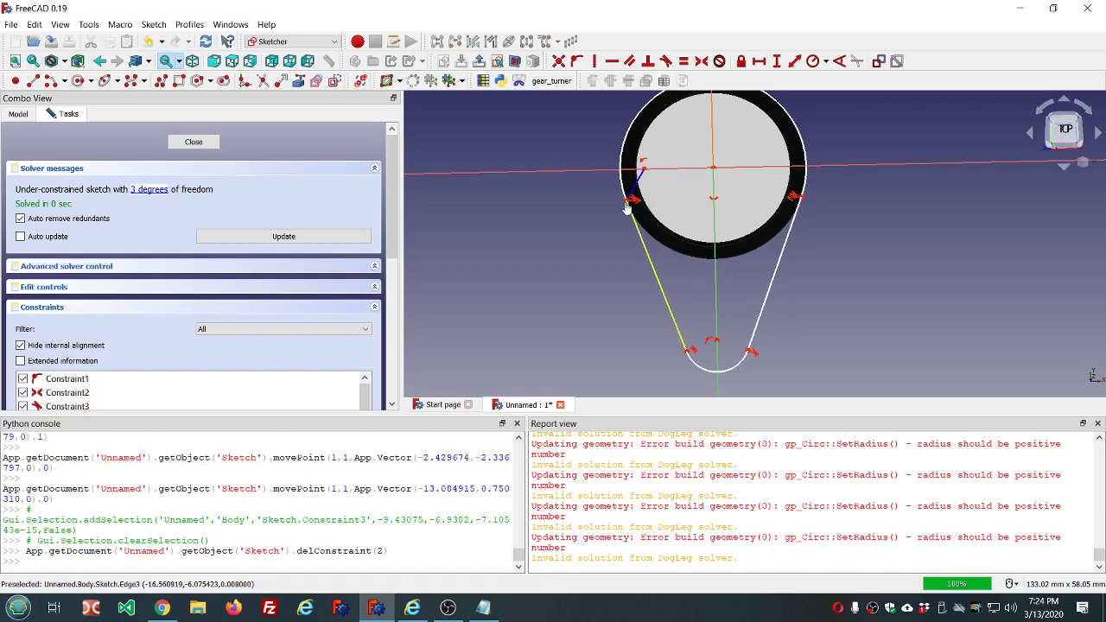
mouse_move(635, 216)
left_mouse_down()
mouse_move(639, 229)
mouse_move(626, 203)
left_mouse_up()
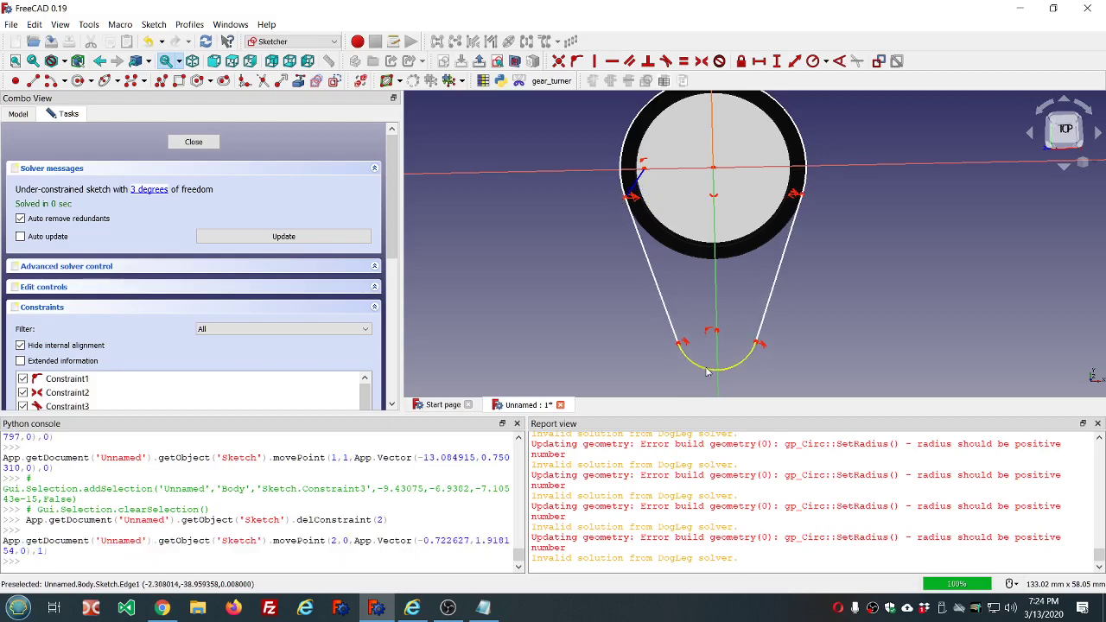
Step: Constrain the handle's bottom arc radius to =dd.ddRadius/2, giving 7.320055 mm
left_click(706, 370)
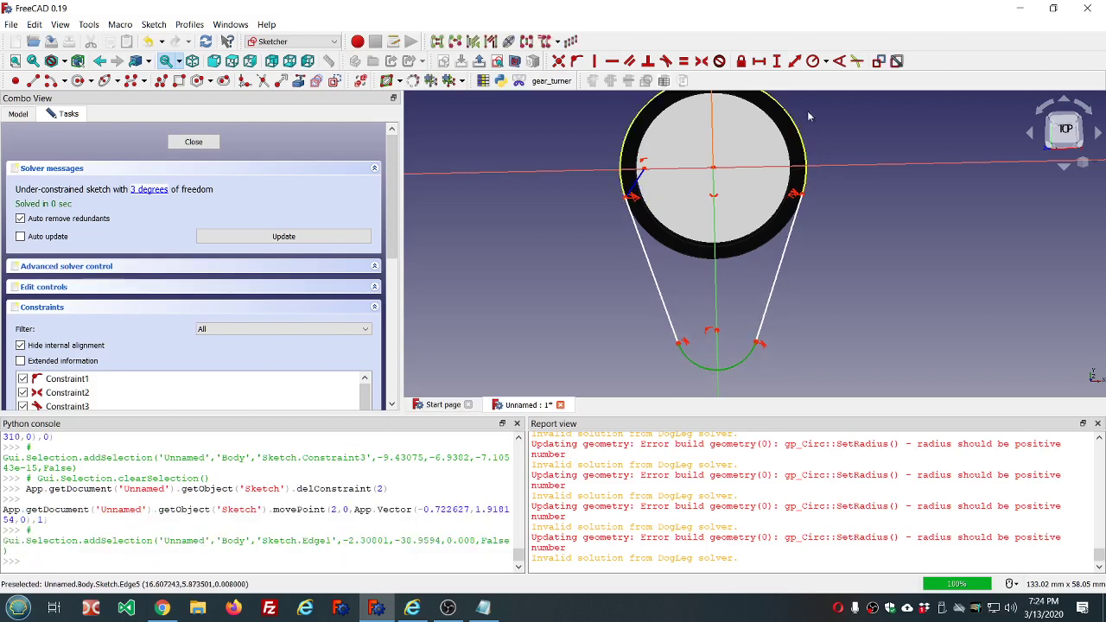
left_click(813, 62)
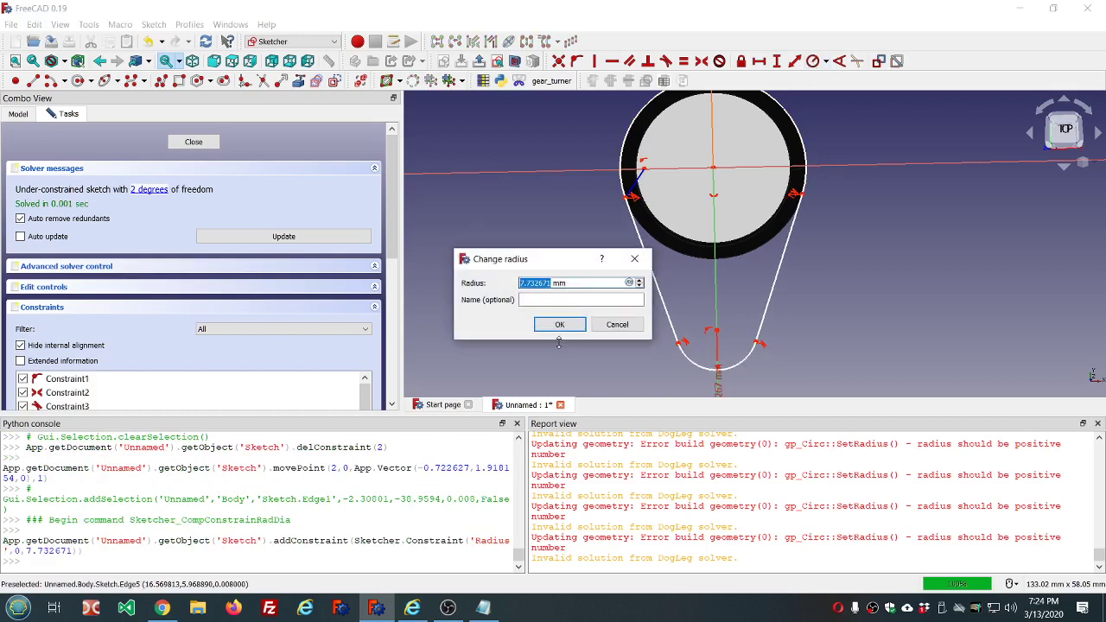
key("equal")
type("dd.dd")
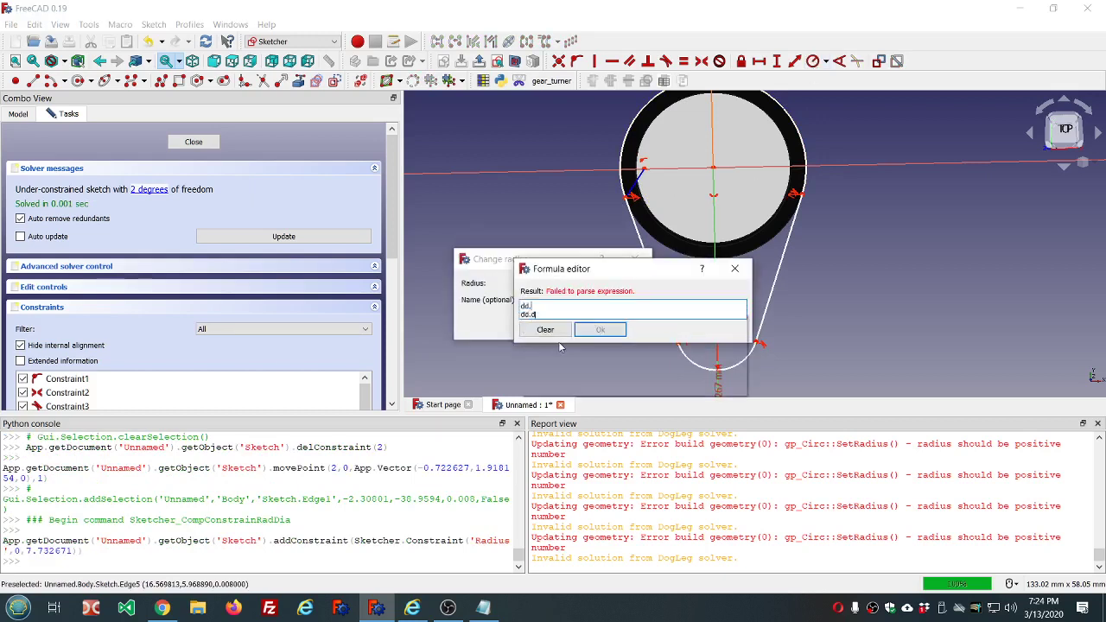
key("Down")
key("Down")
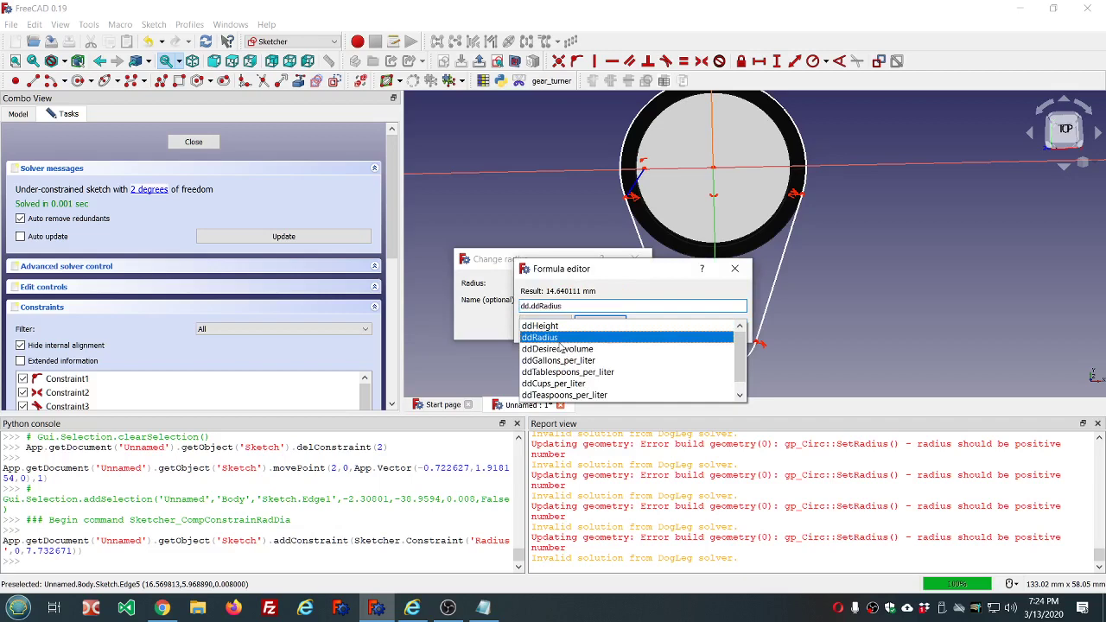
type("/")
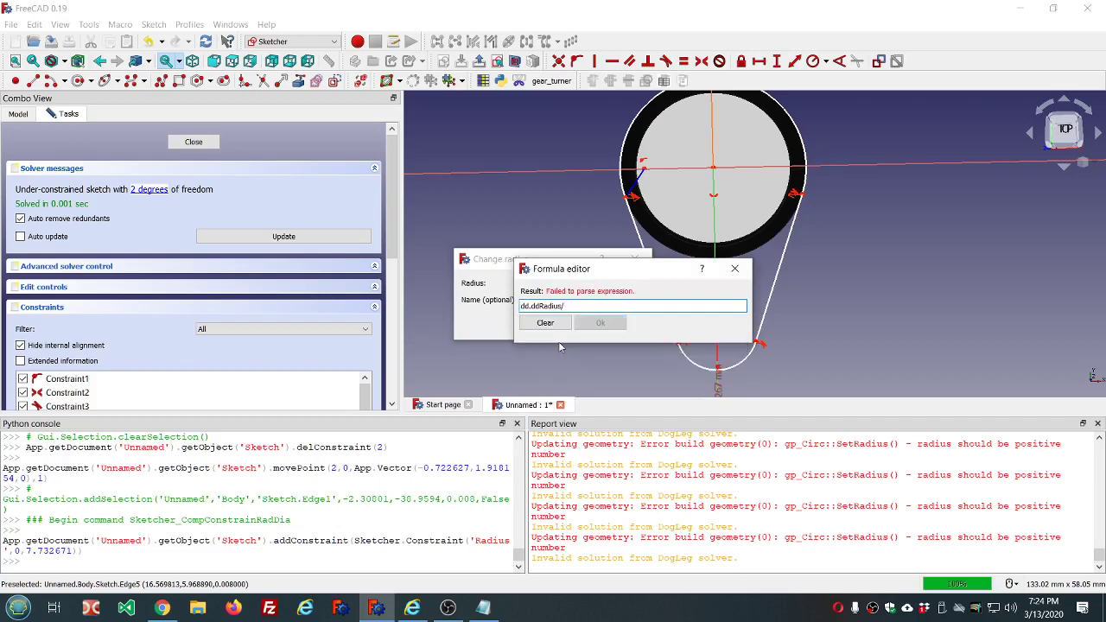
type("2")
left_click(605, 323)
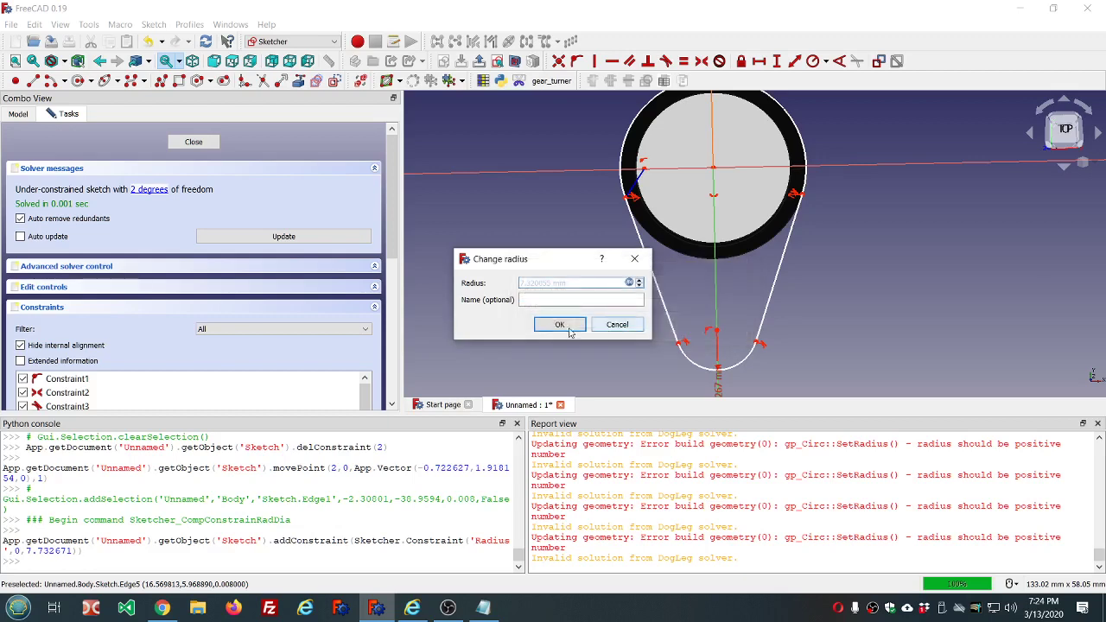
left_click(569, 329)
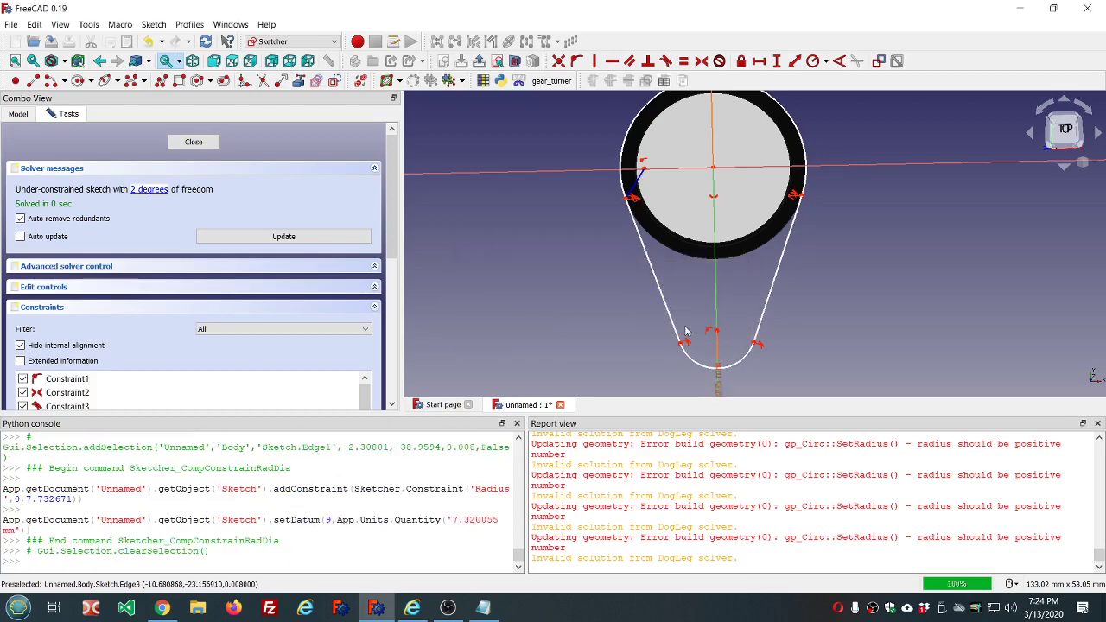
Step: Delete the handle's vertical axis constraint and move the blue line's endpoint toward the circle centre
scroll(635, 200, "up", 3)
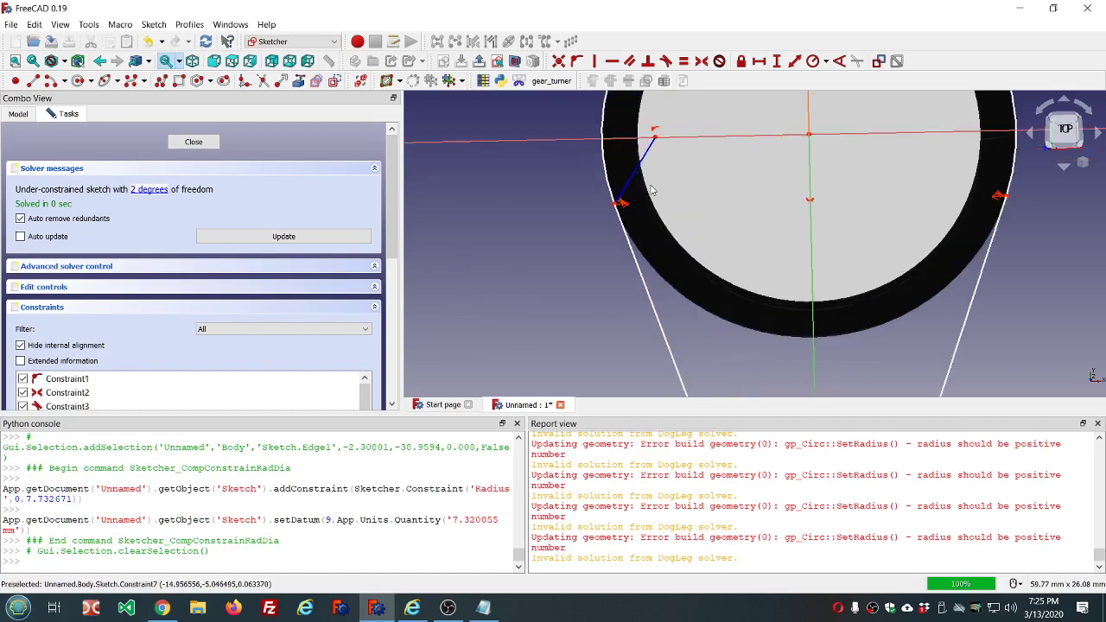
scroll(654, 188, "down", 2)
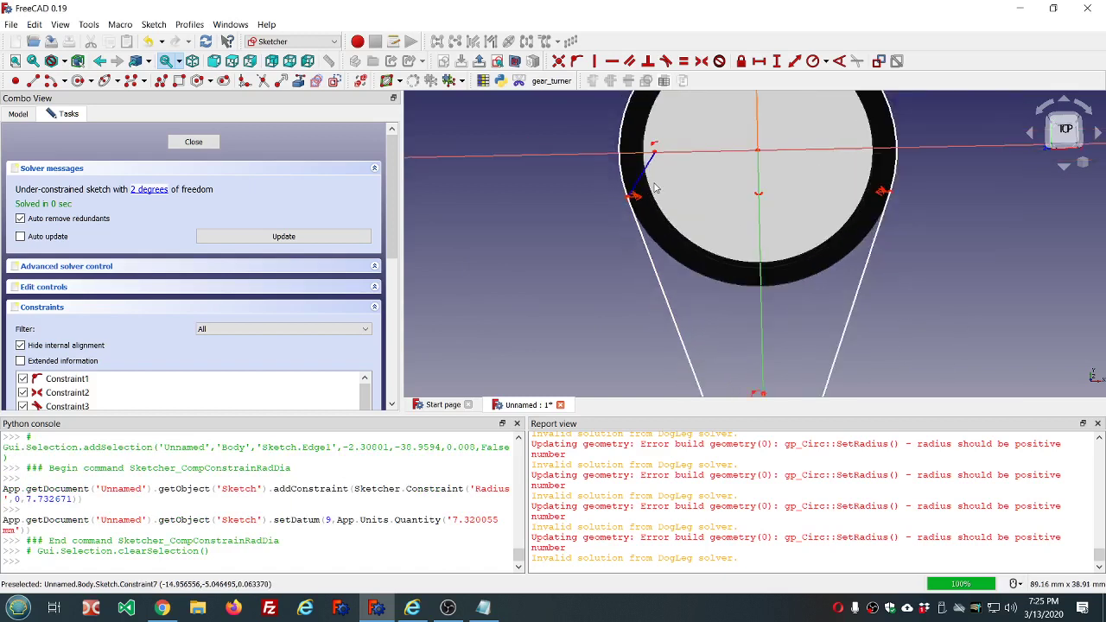
scroll(656, 188, "down", 2)
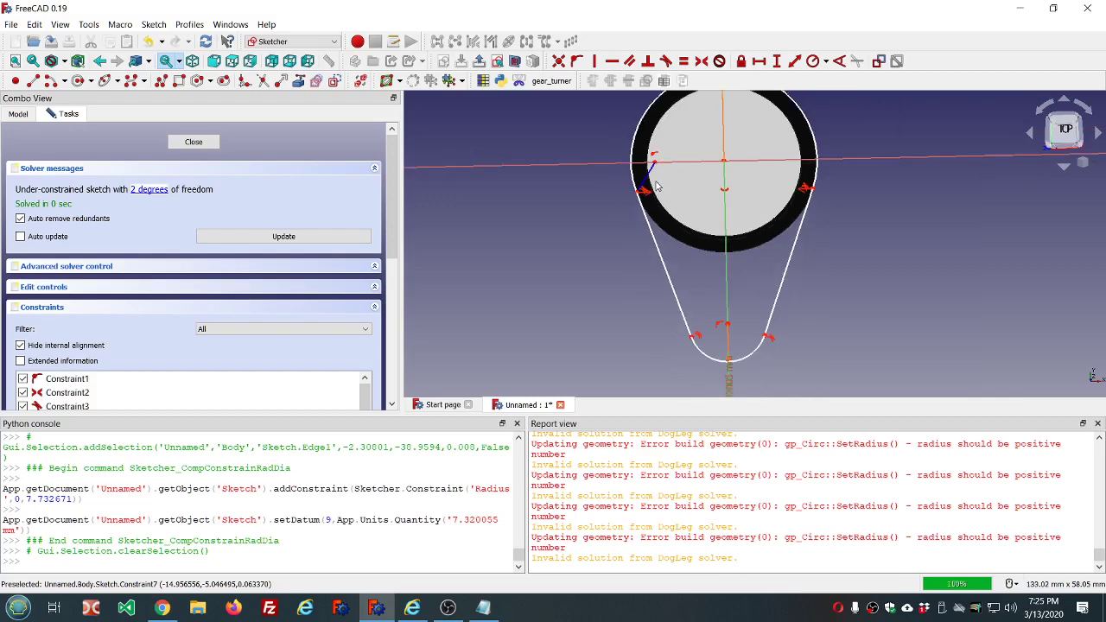
scroll(656, 187, "up", 2)
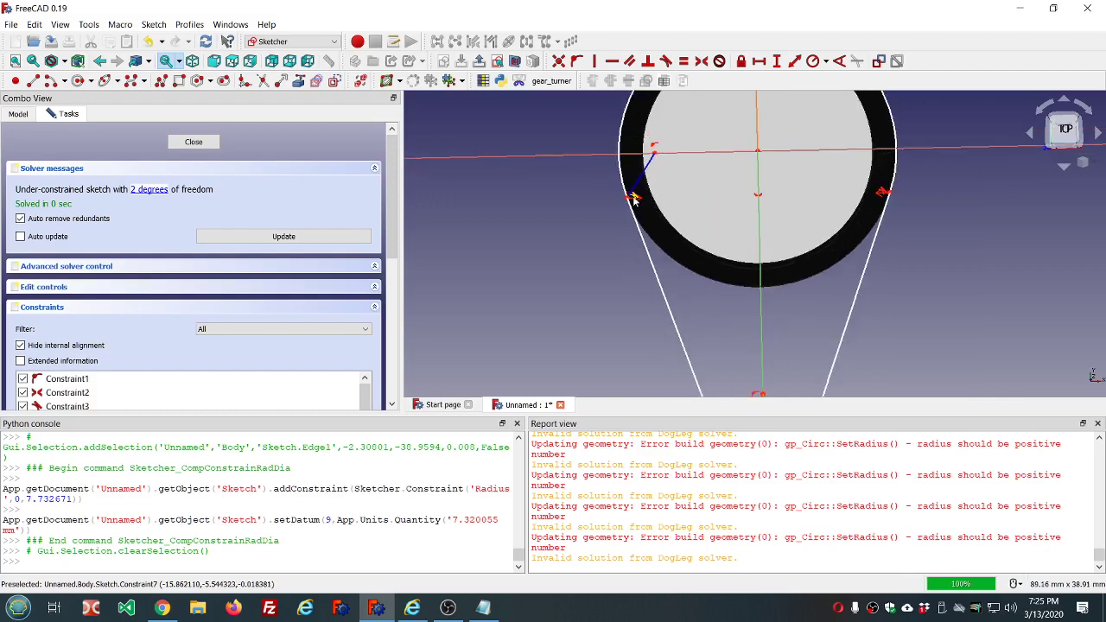
left_click(756, 200)
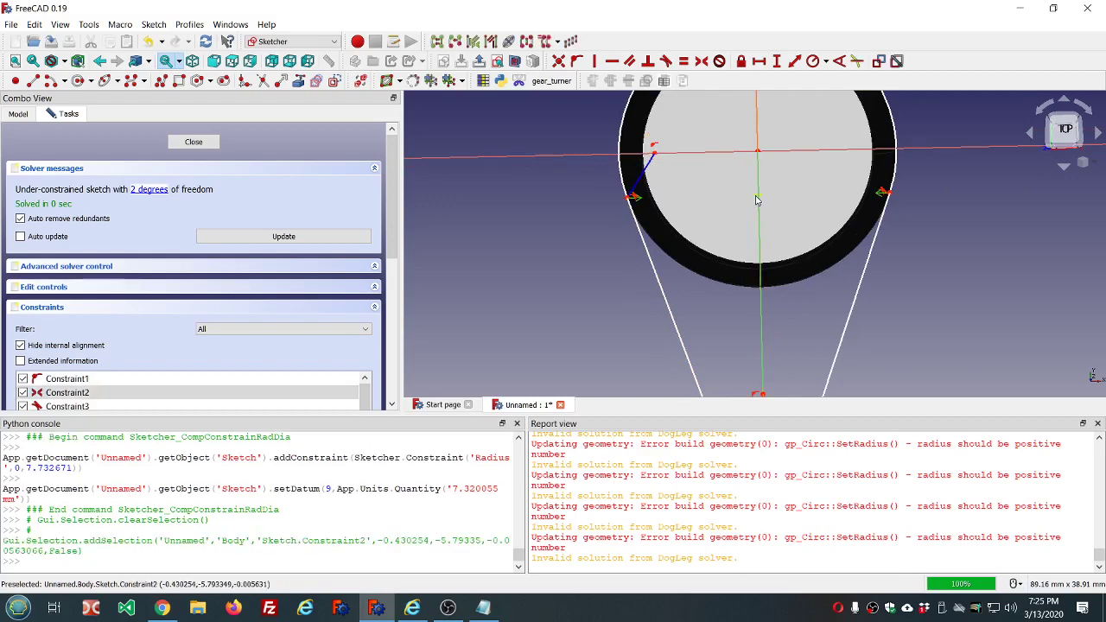
key("Delete")
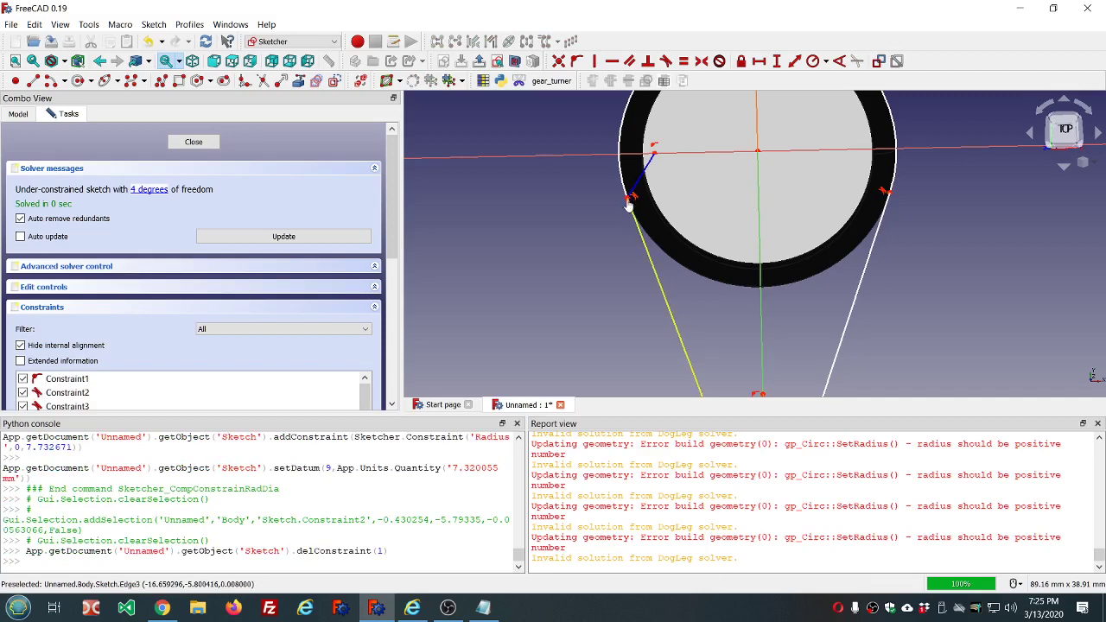
left_click_drag(629, 205, 633, 204)
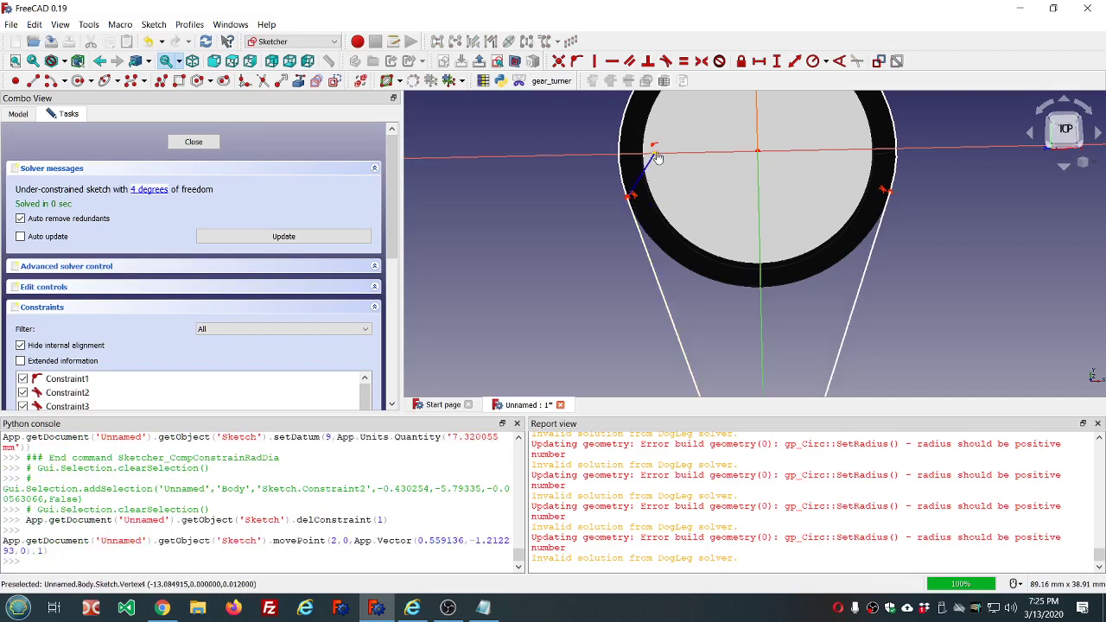
left_click_drag(656, 157, 755, 159)
Step: Make the blue line's endpoint coincident with the sketch origin and swing the line down
left_click(756, 152)
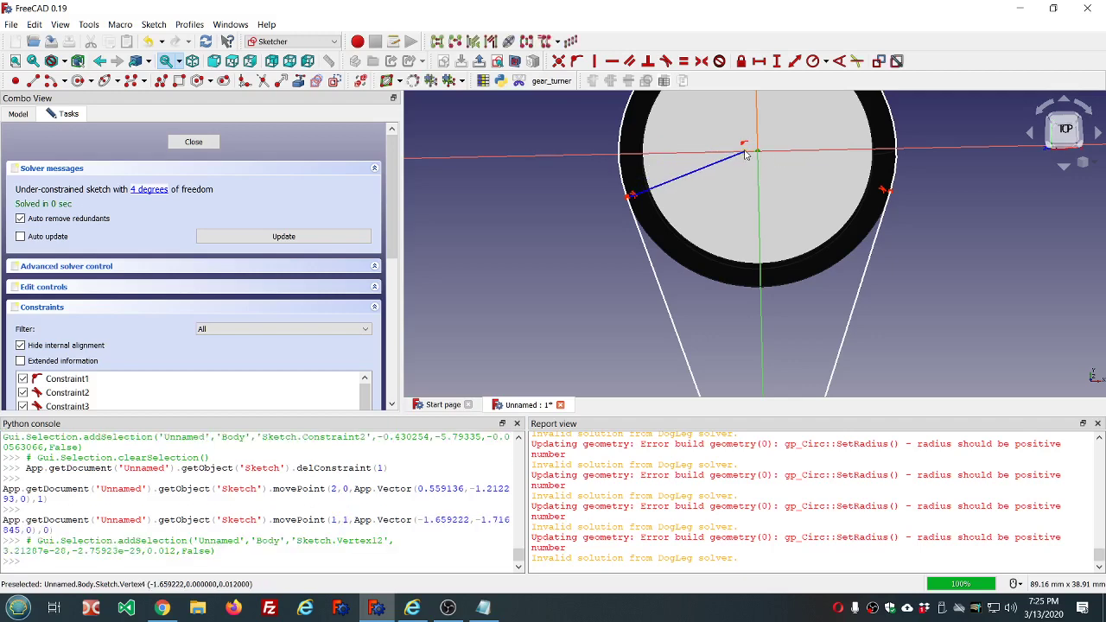
left_click(745, 152)
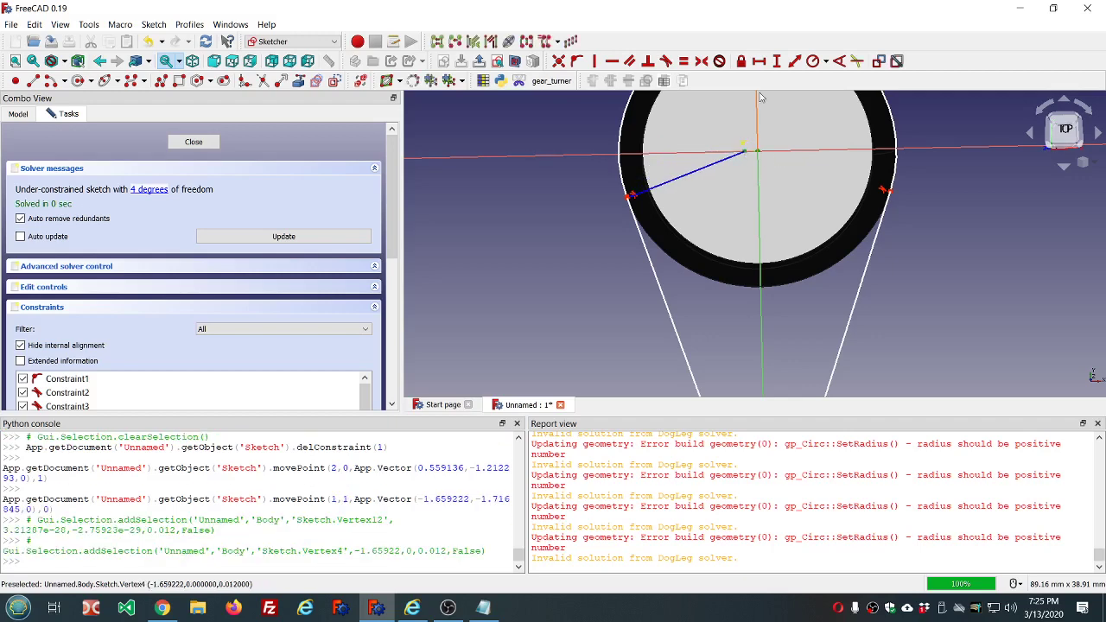
left_click(558, 61)
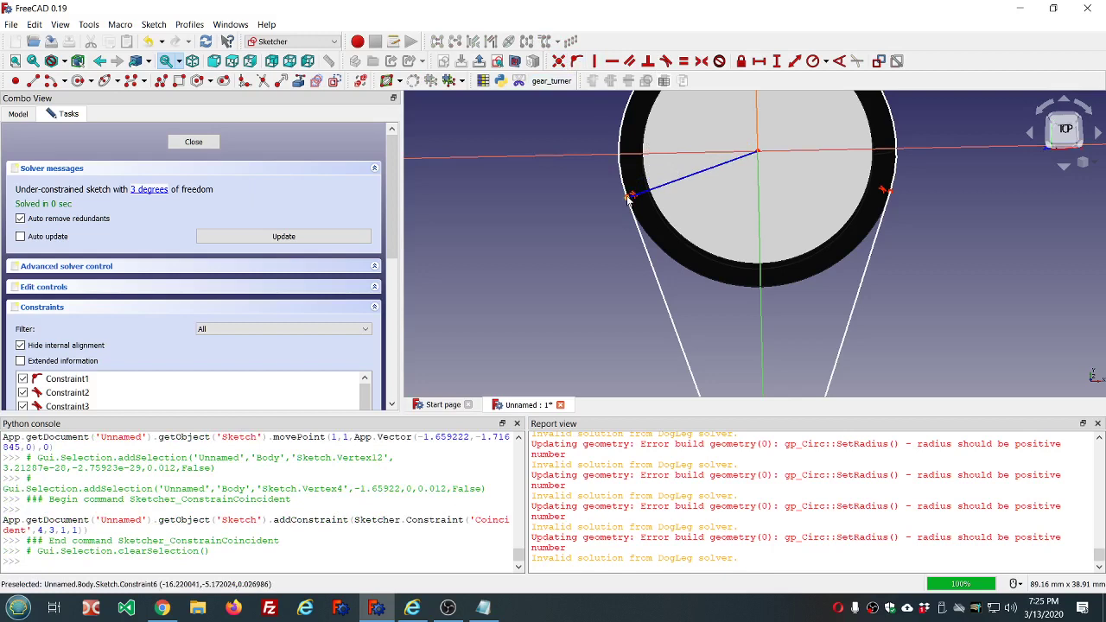
left_click_drag(632, 195, 634, 222)
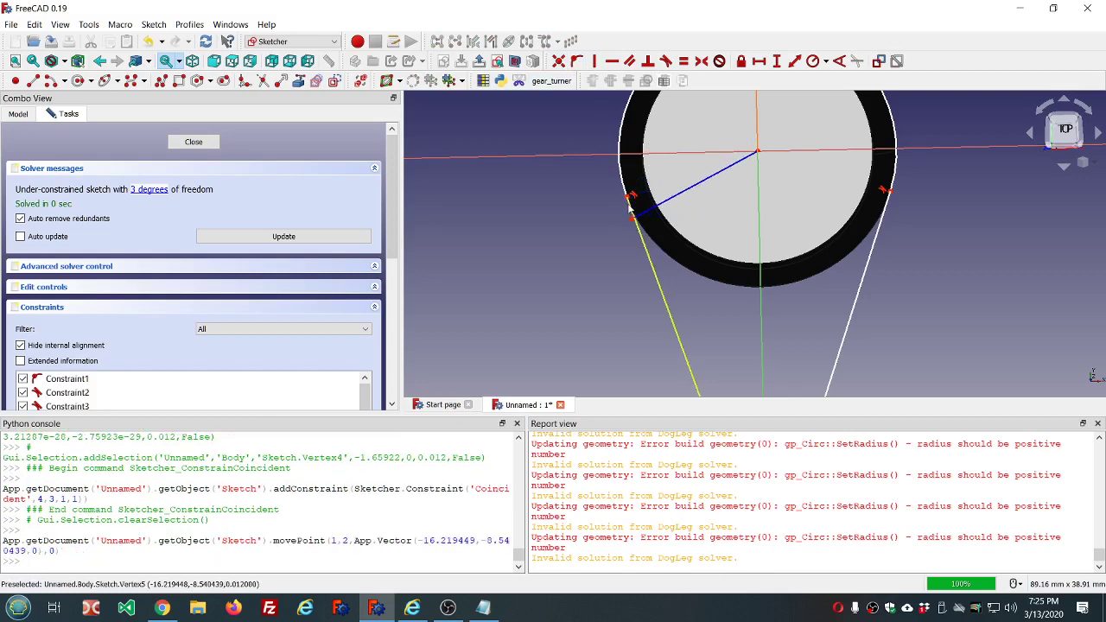
Step: Join the radius line's end to the left line's top end and pull it down around the circle
left_click(628, 198)
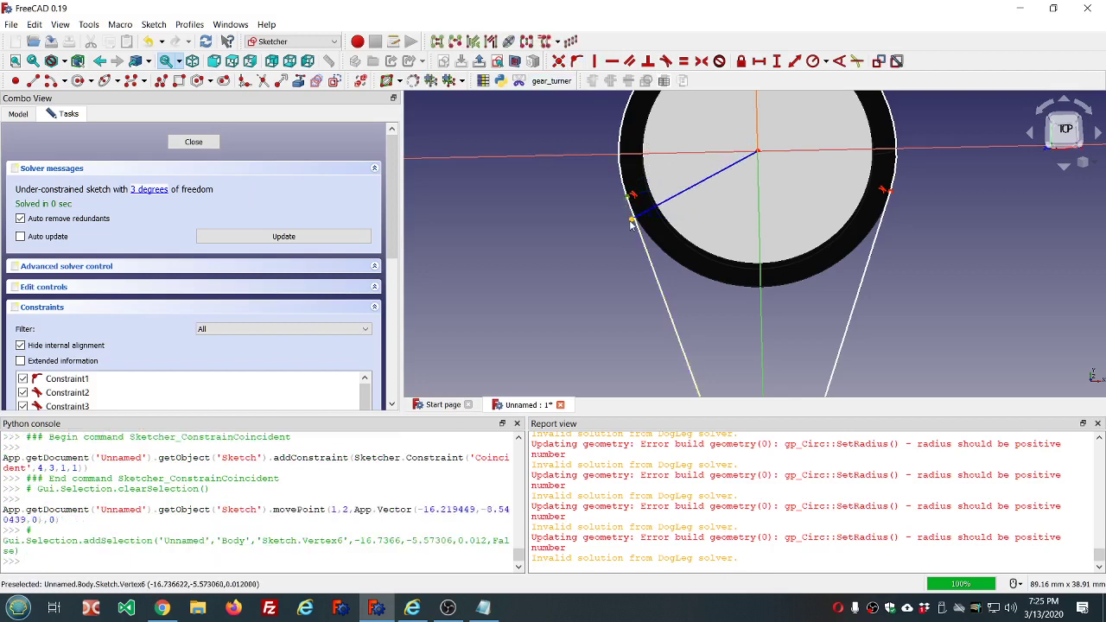
left_click(634, 217)
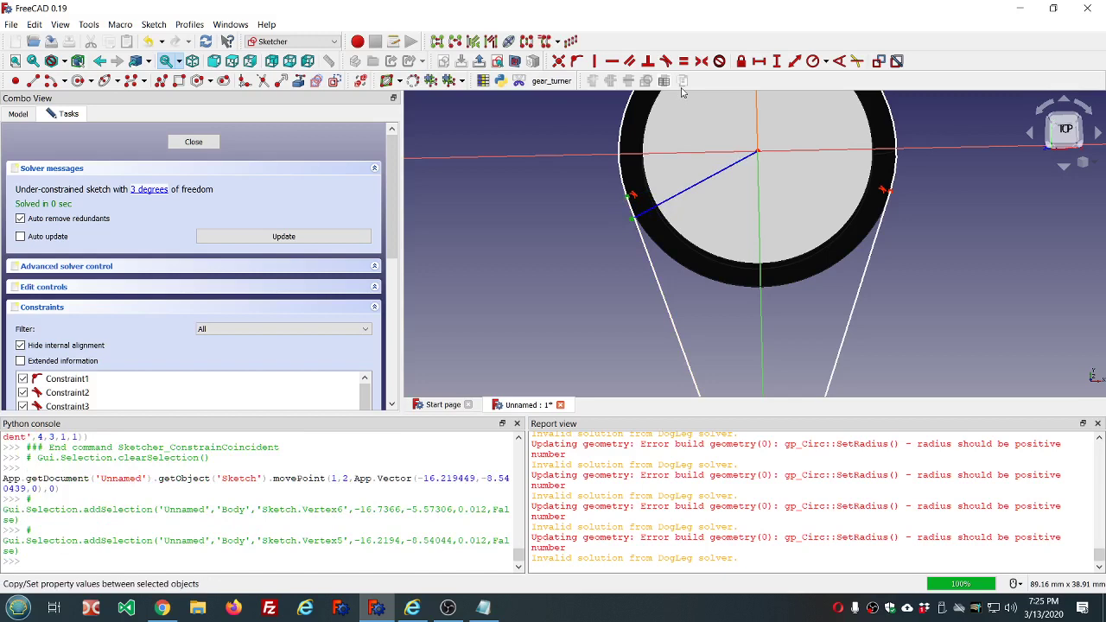
left_click(558, 61)
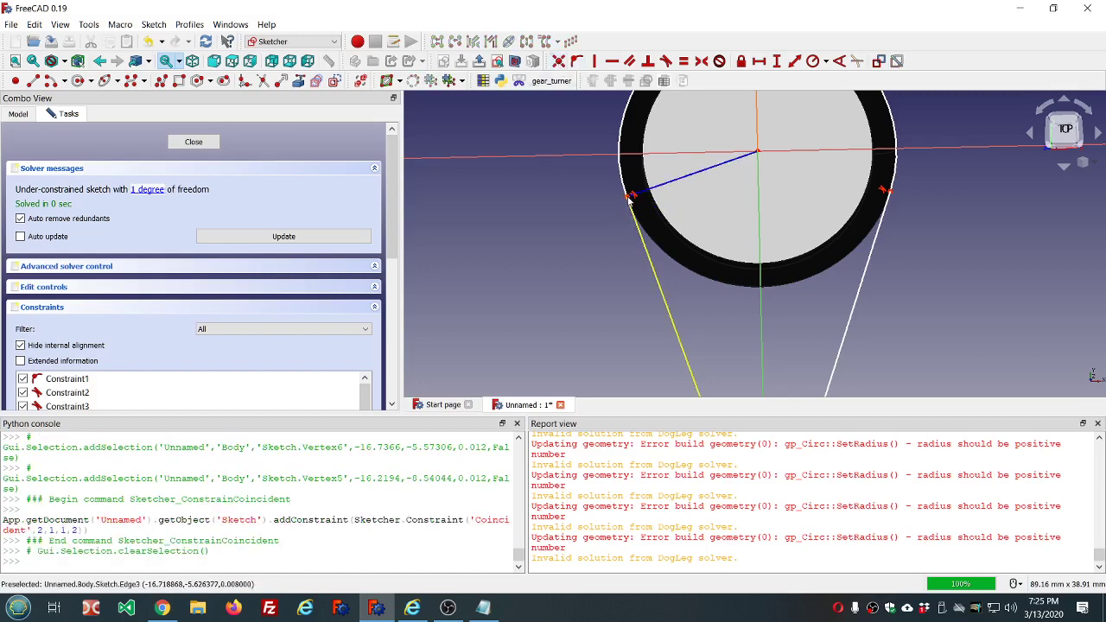
left_click_drag(628, 200, 635, 216)
scroll(635, 217, "down", 4)
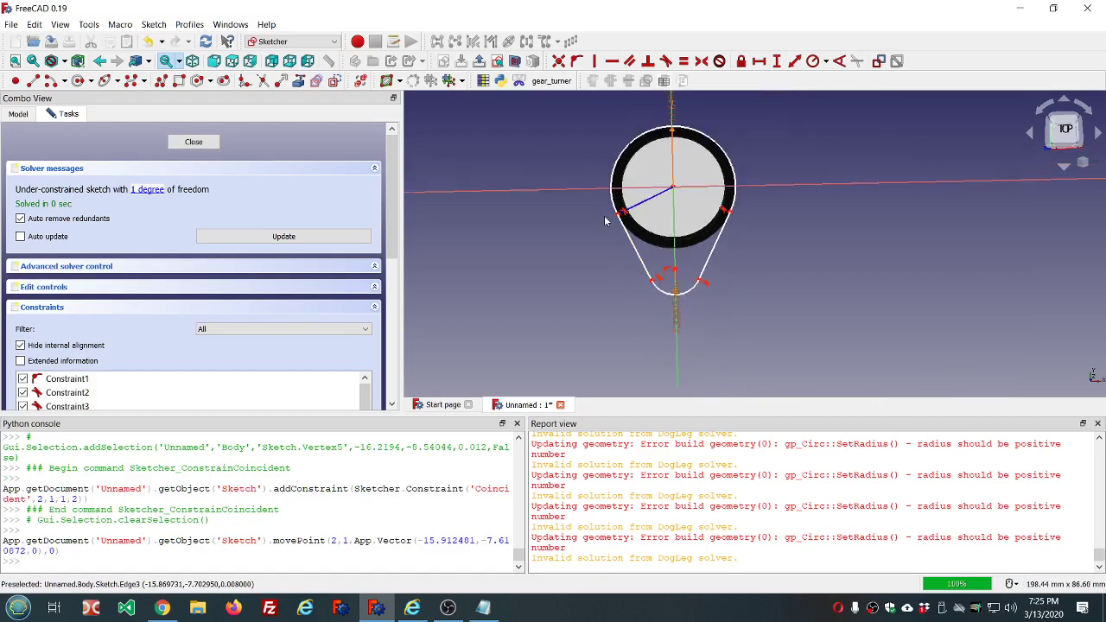
scroll(634, 249, "up", 2)
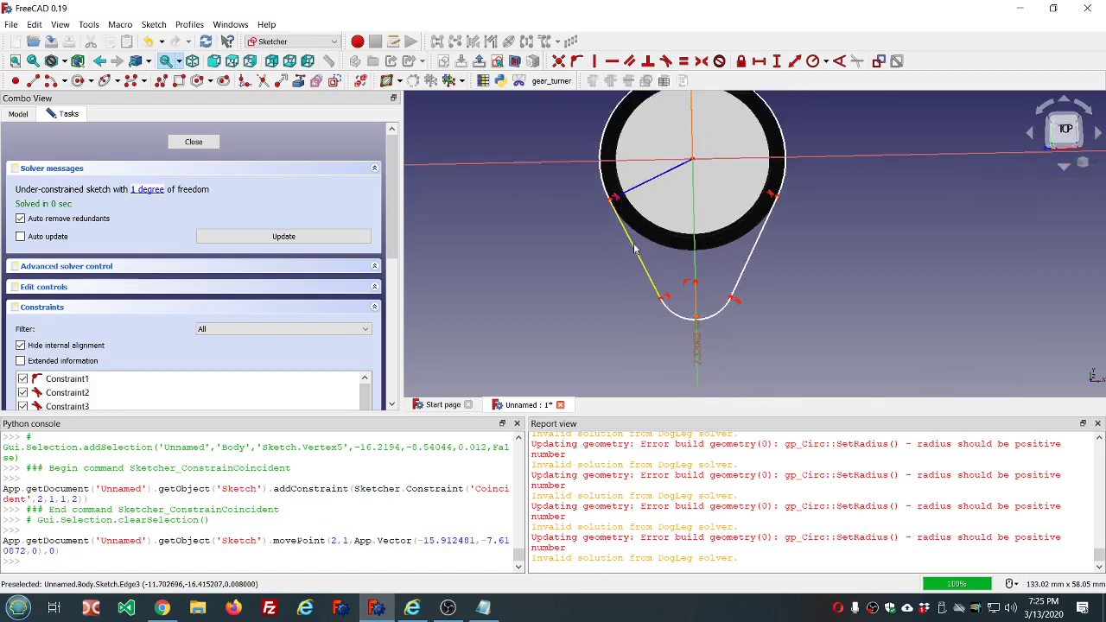
left_click(649, 186)
Step: Constrain the radius line at 150° to the horizontal axis and move its label aside
left_click(649, 160, "ctrl")
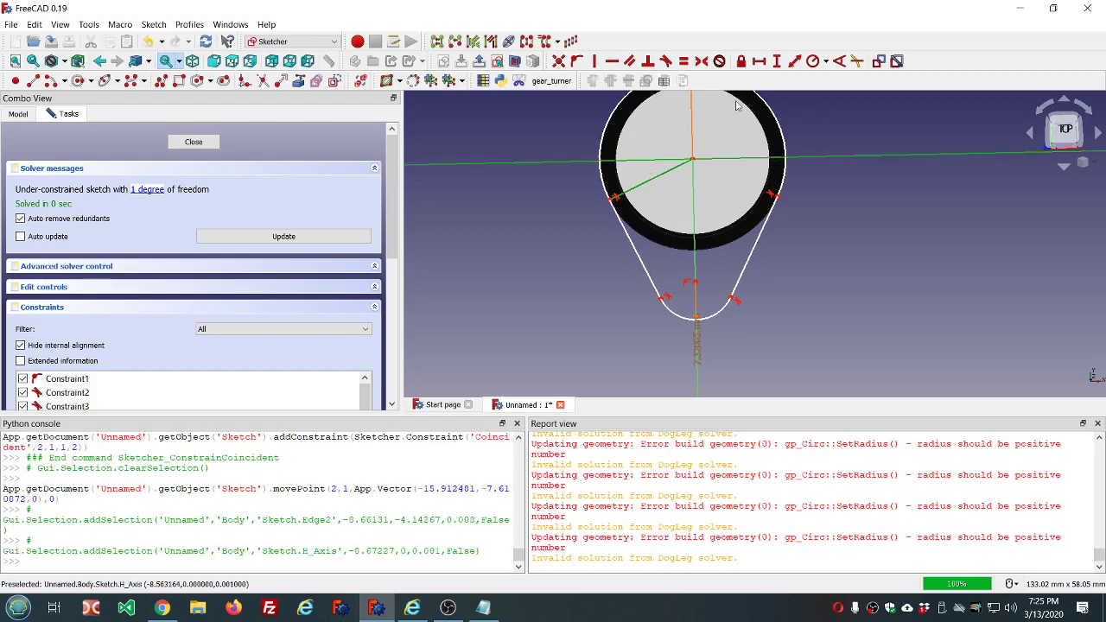
left_click(839, 61)
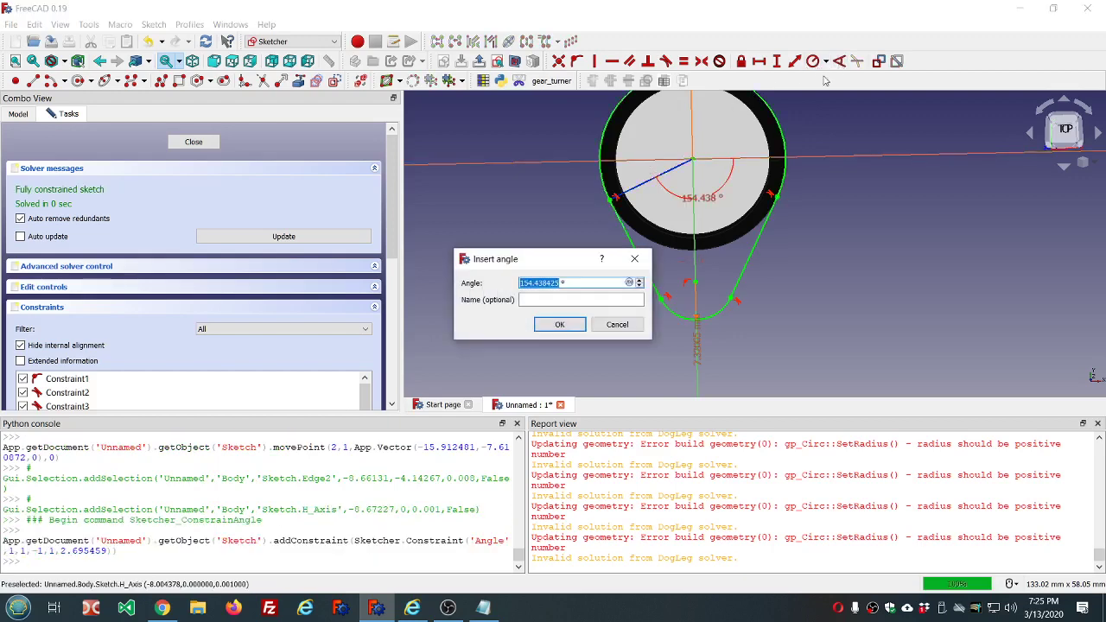
type("150")
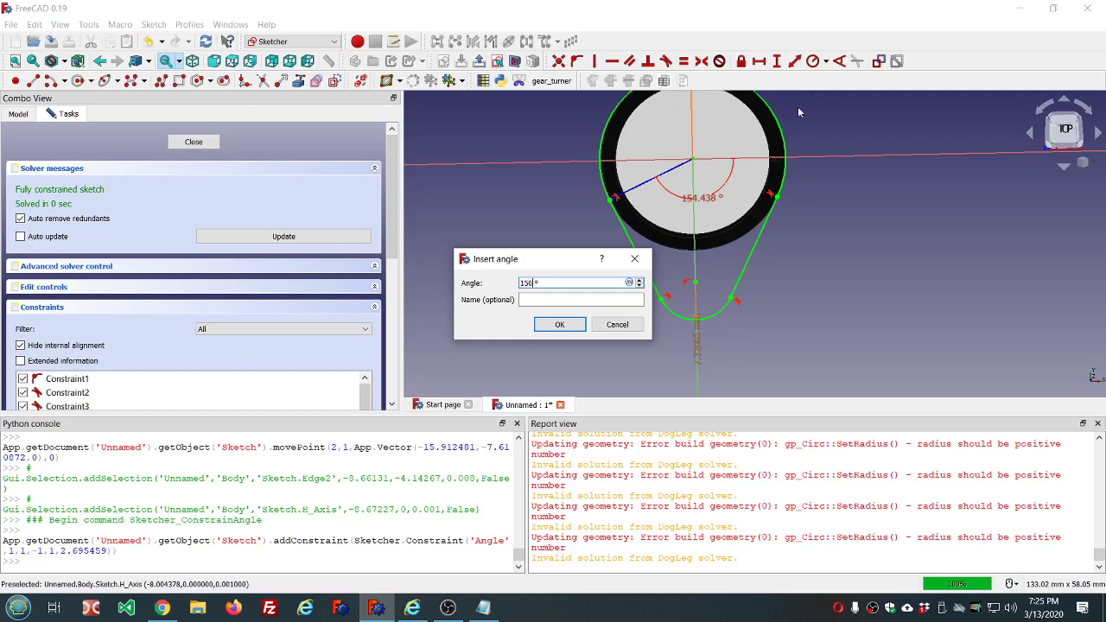
left_click(560, 325)
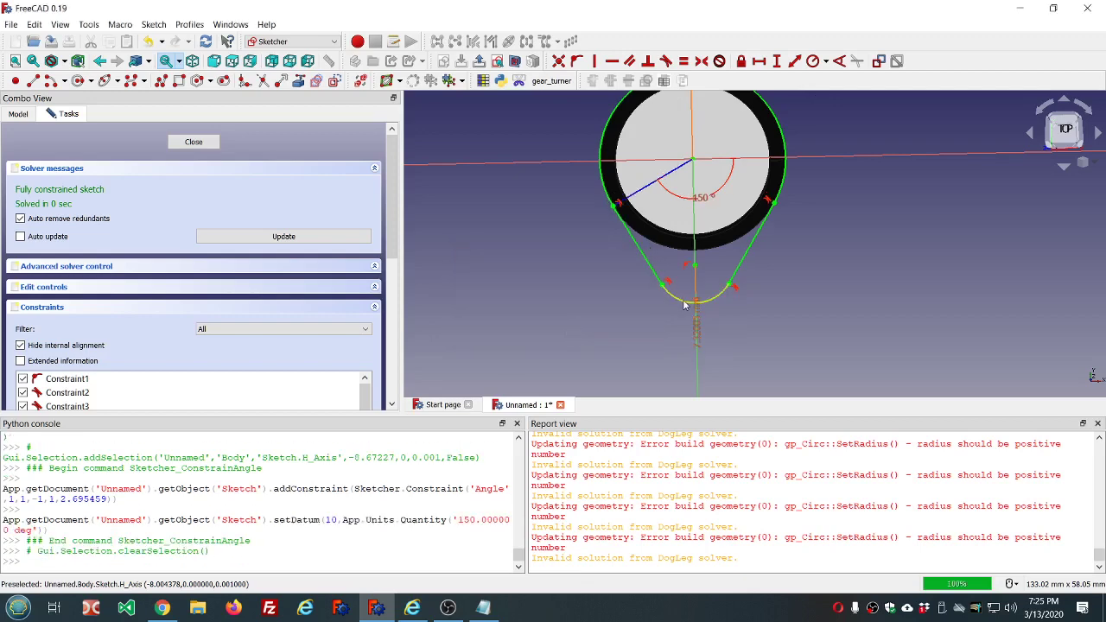
left_click_drag(695, 323, 804, 282)
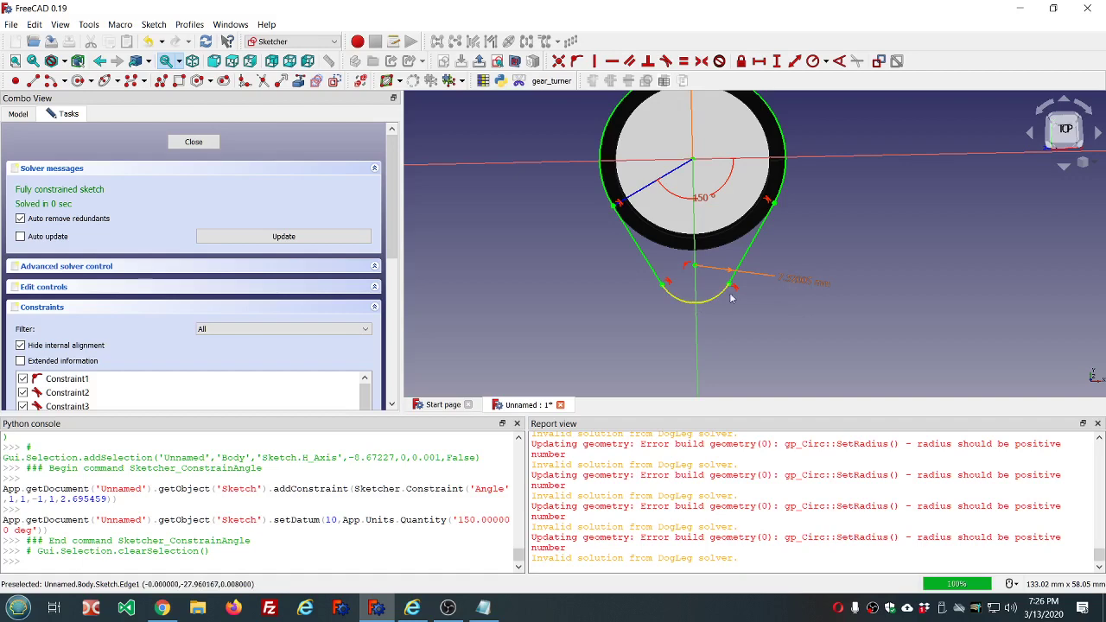
left_click(789, 282)
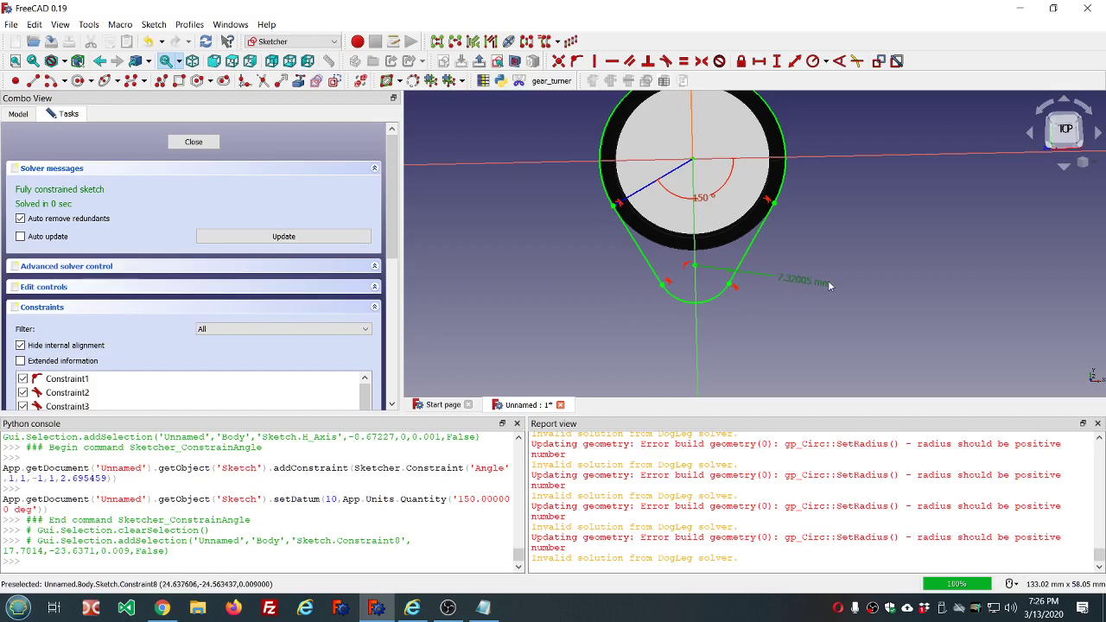
Step: Delete the 7.32005 mm dimension and drag the bottom arc lower
left_click(803, 279)
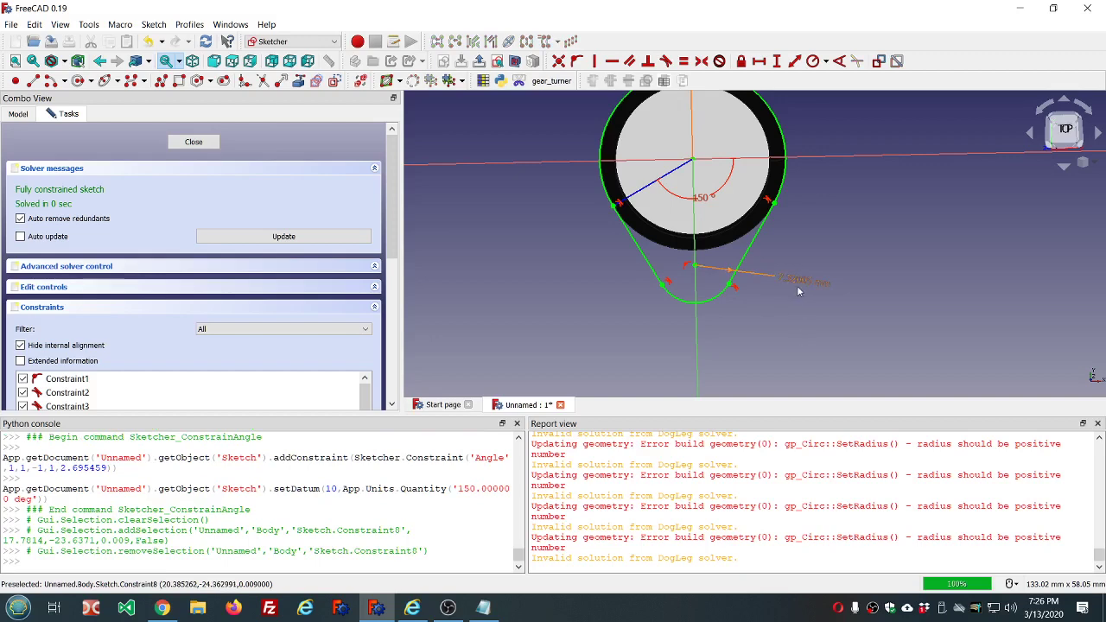
left_click(799, 287)
key("Delete")
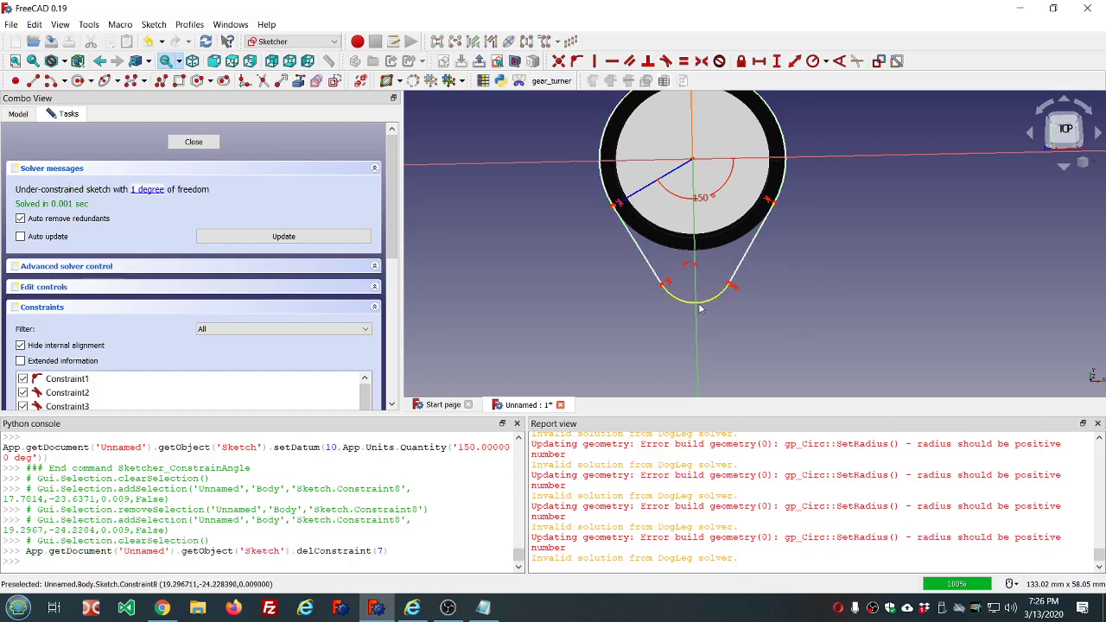
mouse_move(700, 308)
left_mouse_down()
mouse_move(700, 350)
mouse_move(696, 316)
left_mouse_up()
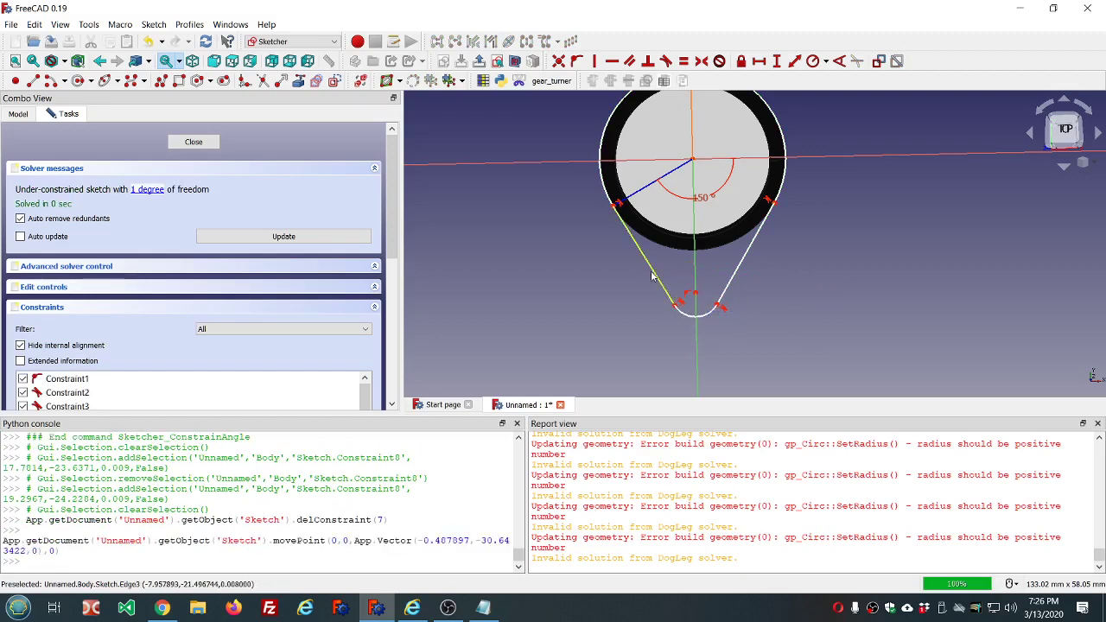
left_click_drag(652, 276, 657, 287)
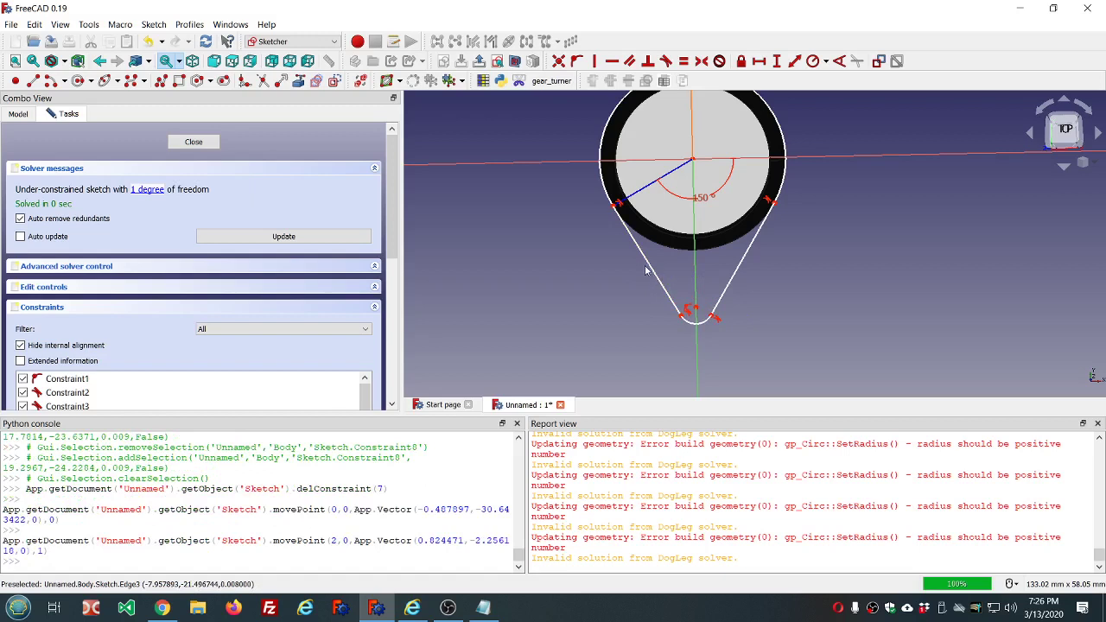
Step: Replace the constraints at both side lines' top ends with coincident constraints
left_click(621, 205)
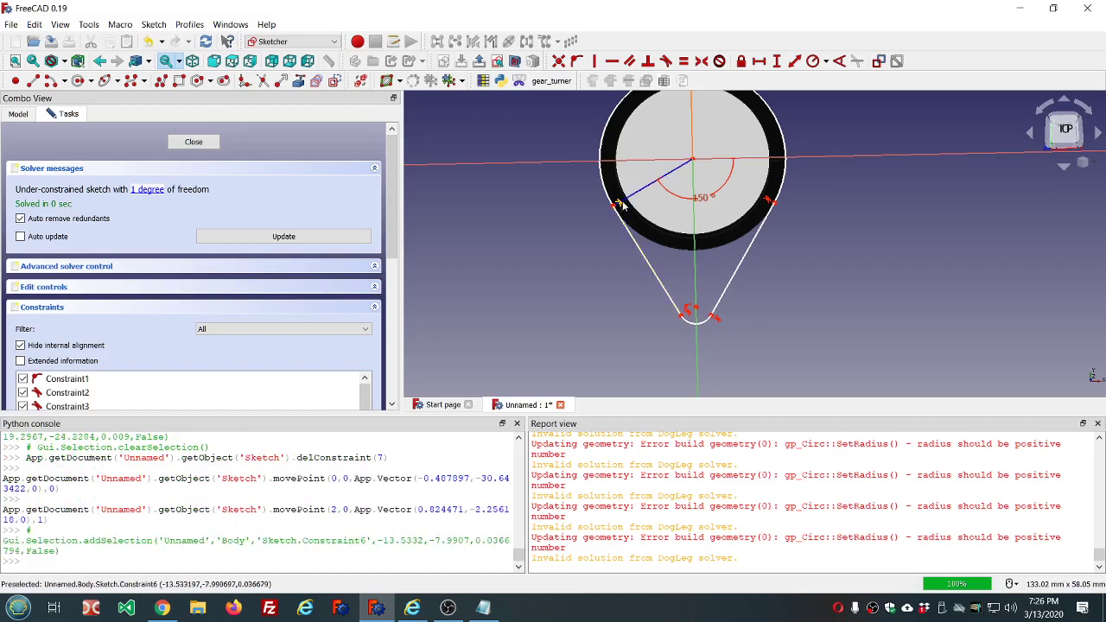
left_click(768, 202)
key("Delete")
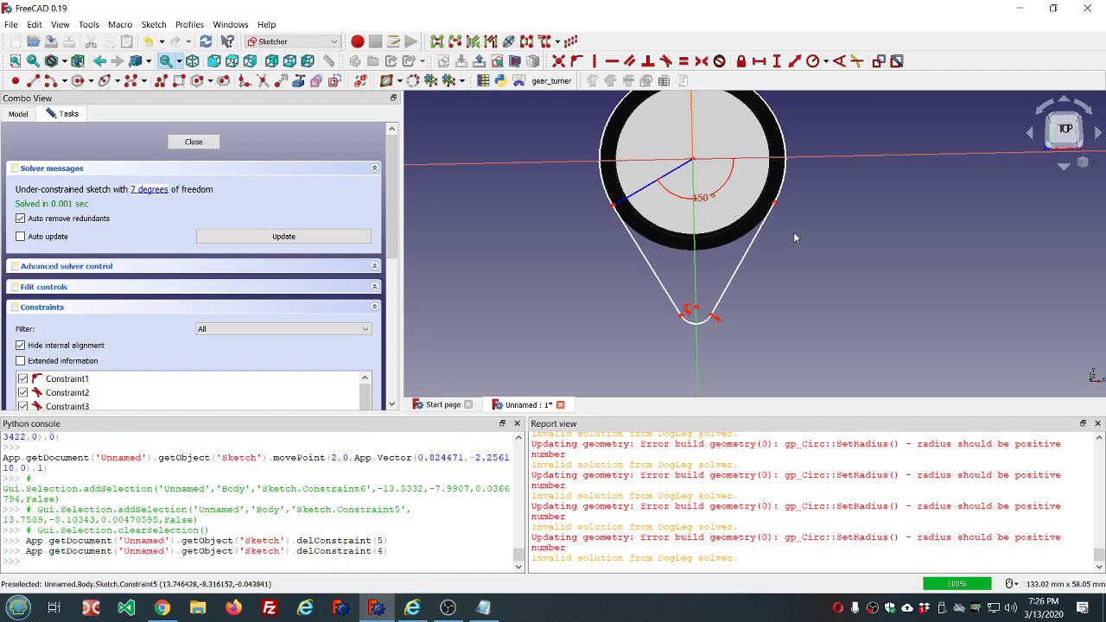
left_click_drag(598, 196, 630, 225)
left_click(559, 61)
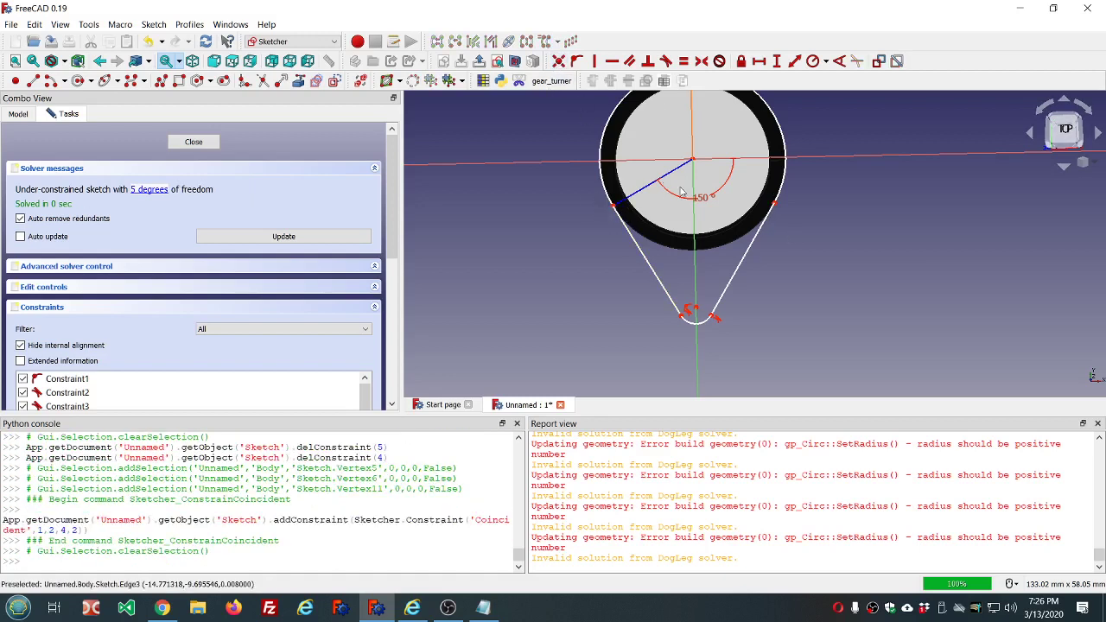
left_click_drag(754, 182, 808, 229)
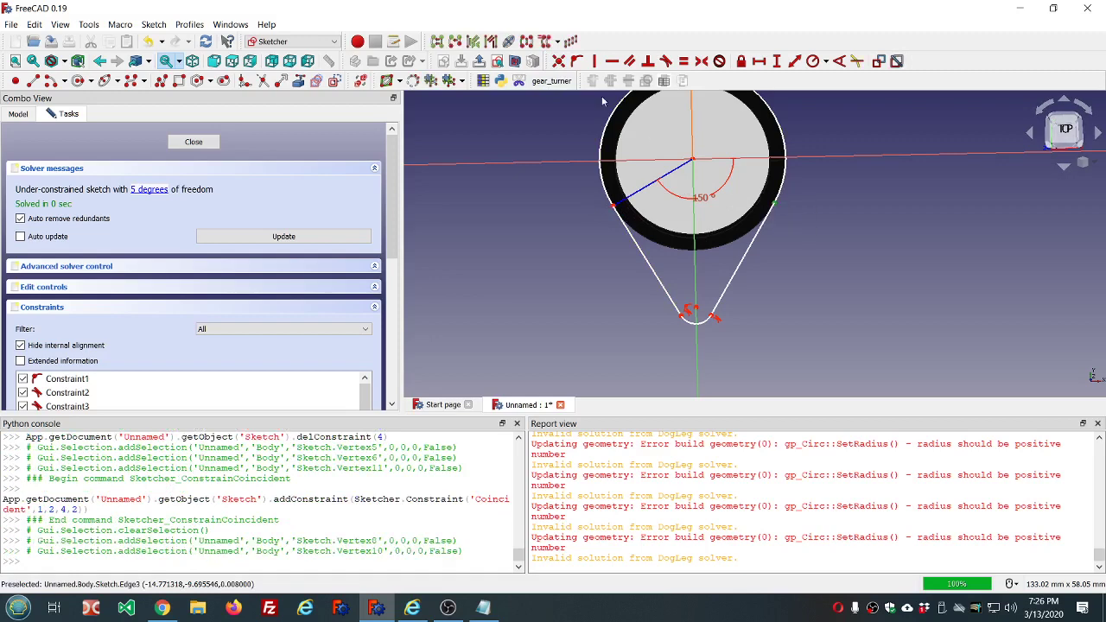
left_click(559, 62)
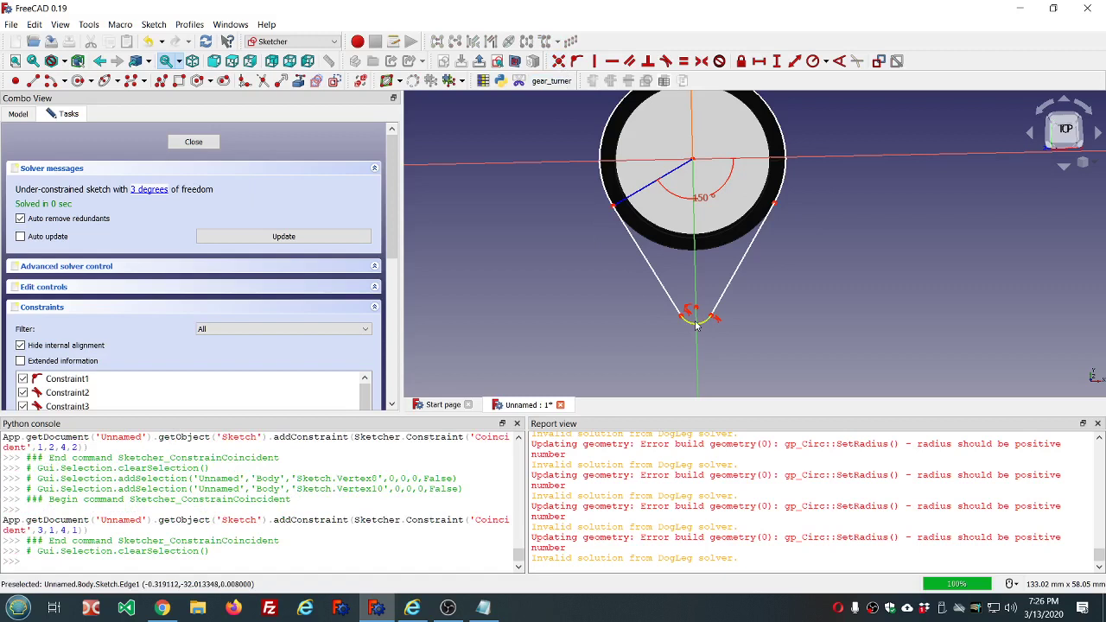
mouse_move(696, 325)
left_mouse_down()
mouse_move(697, 355)
mouse_move(679, 320)
mouse_move(665, 350)
mouse_move(710, 344)
left_mouse_up()
Step: Change the construction-line angle from 150° to 140°, then to 120°
scroll(710, 344, "down", 2)
scroll(712, 369, "down", 2)
scroll(711, 370, "up", 5)
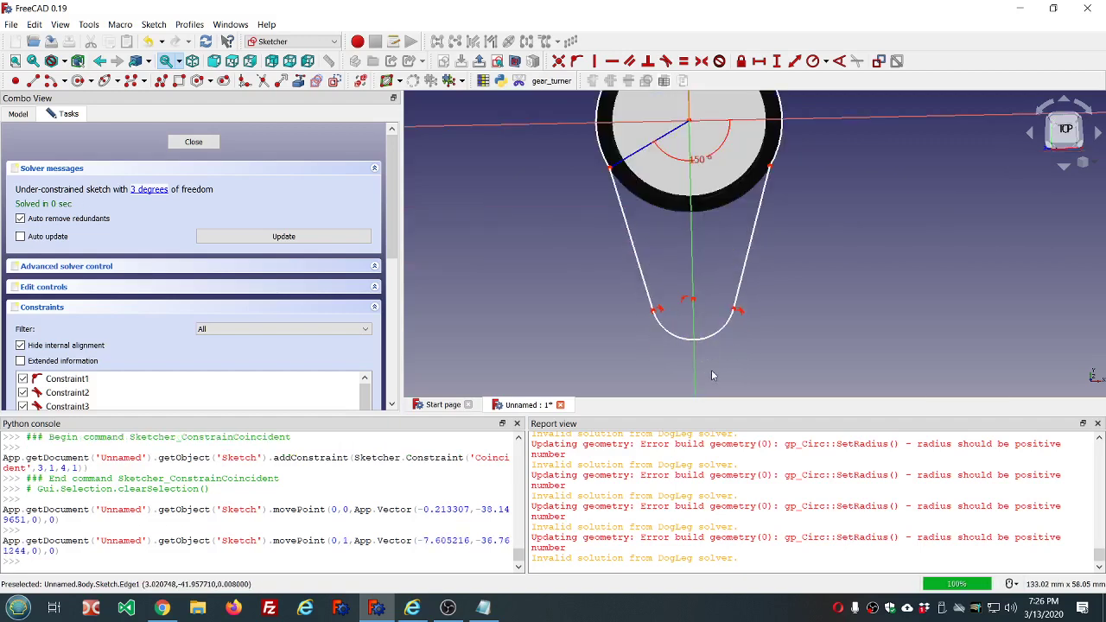
scroll(711, 370, "down", 3)
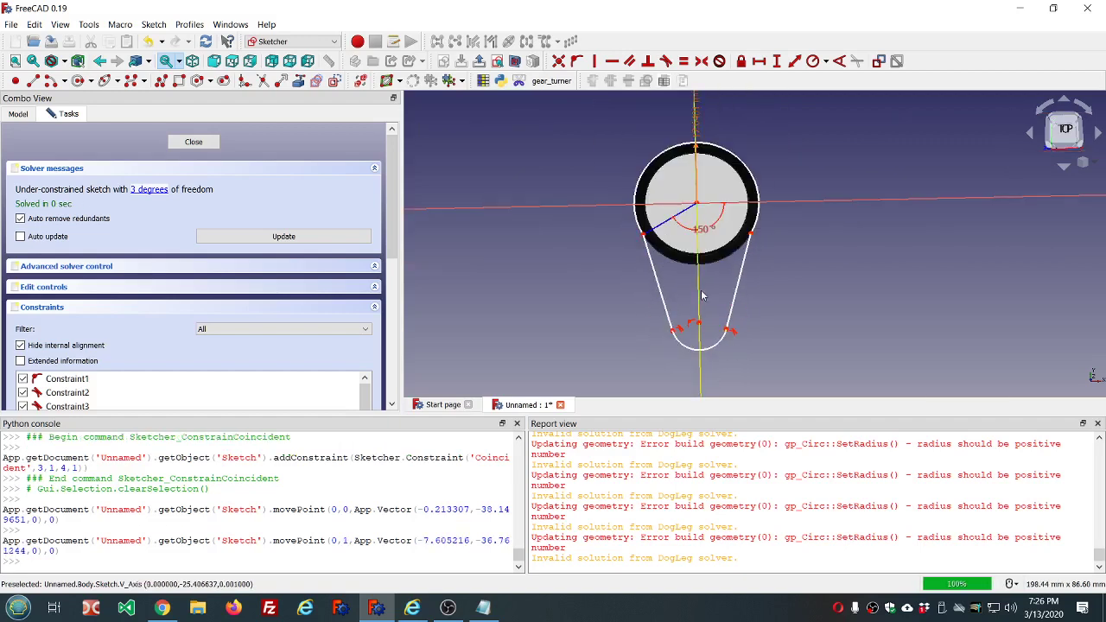
double_click(704, 233)
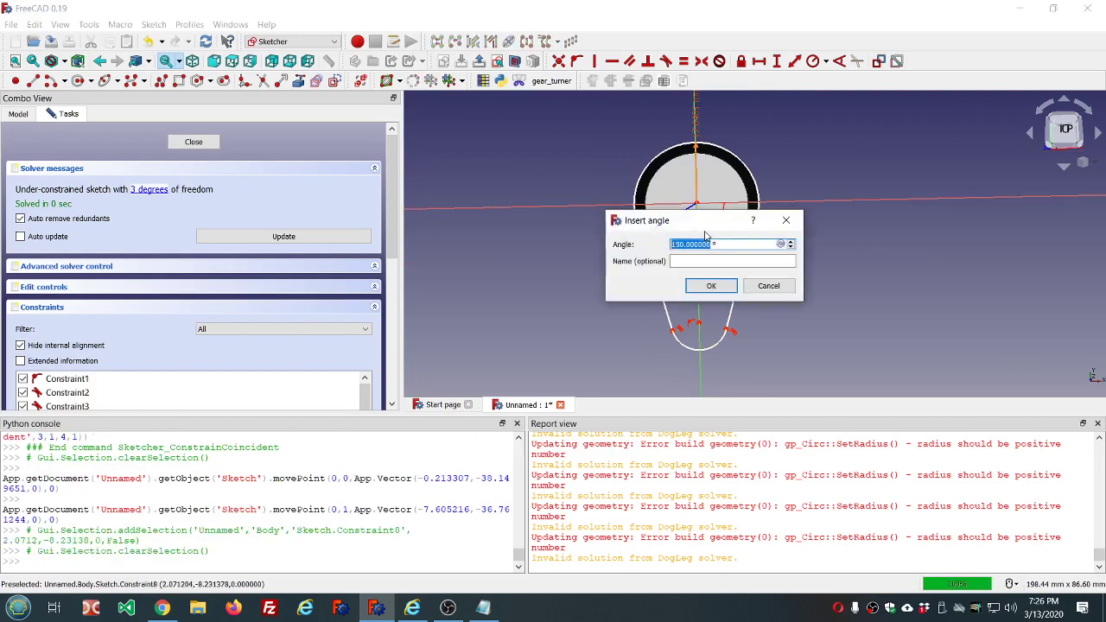
type("140")
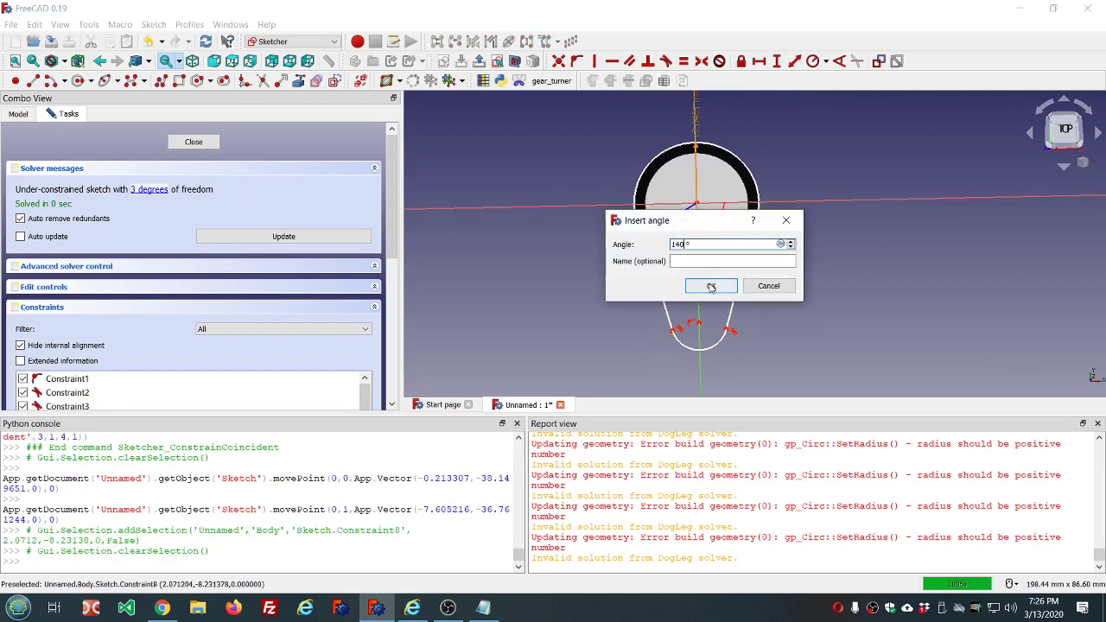
left_click(709, 286)
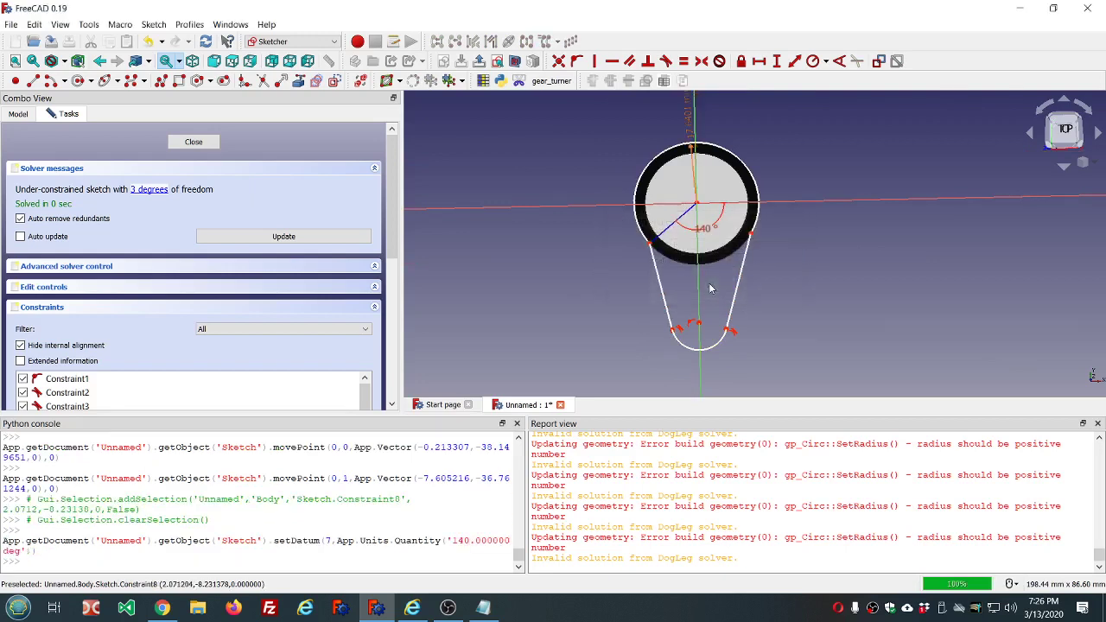
double_click(704, 230)
type("120")
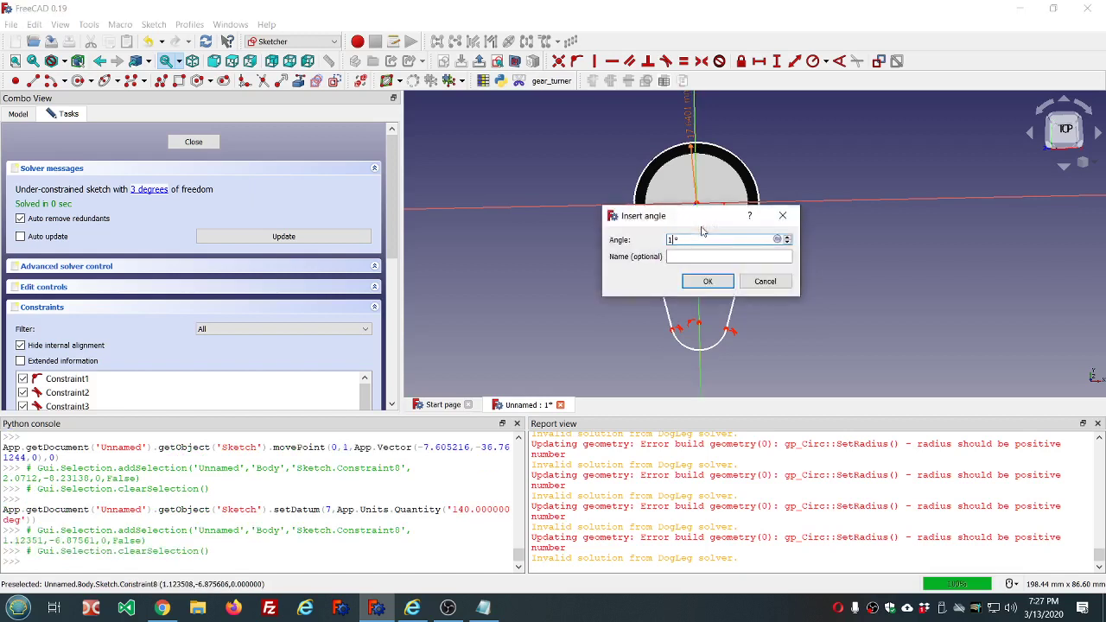
left_click(715, 283)
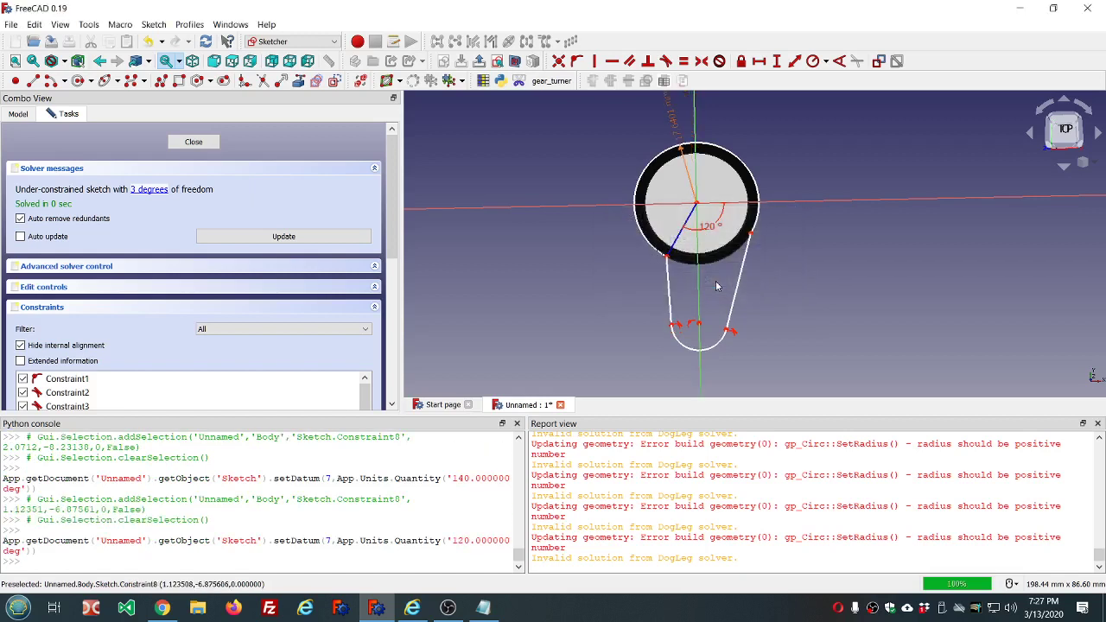
Step: Make the two side lines' top end points horizontal to each other
left_click(750, 237)
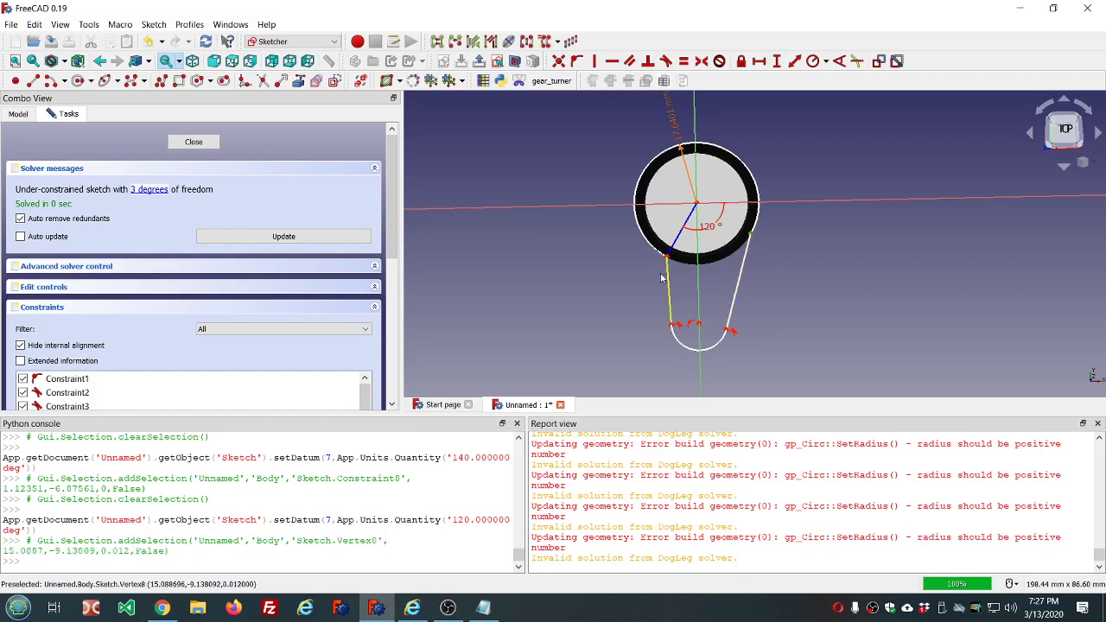
left_click(667, 256)
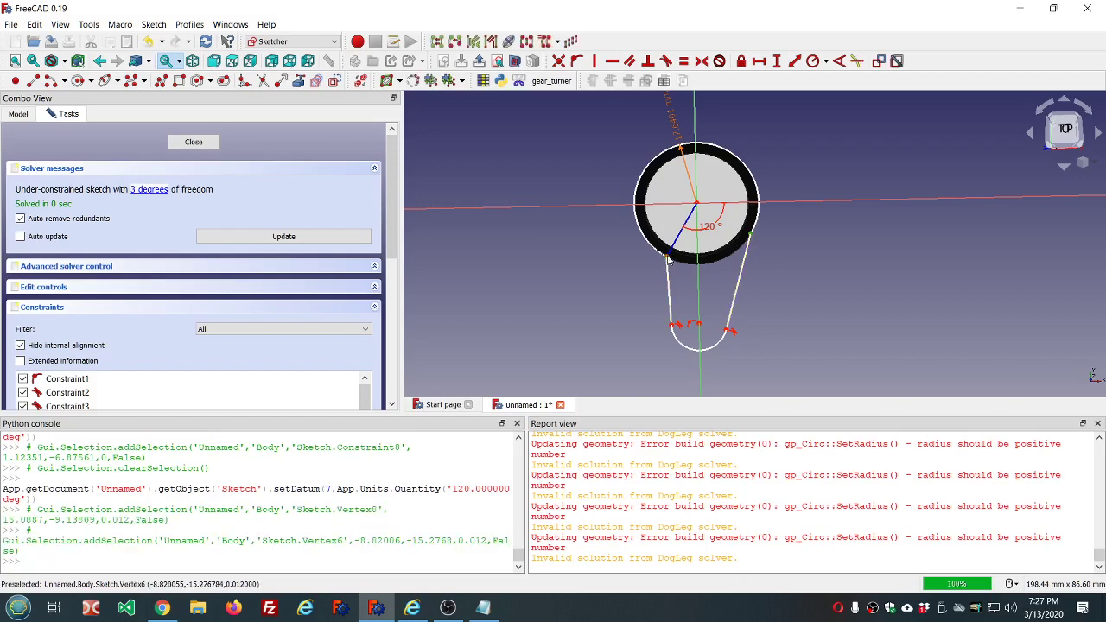
left_click(611, 62)
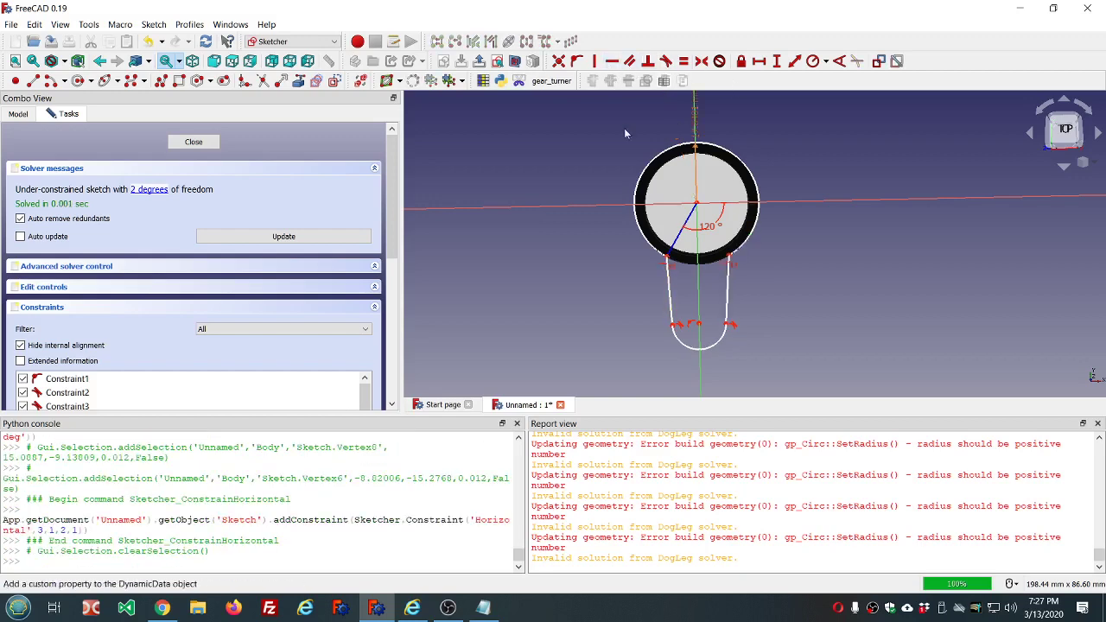
left_click(699, 348)
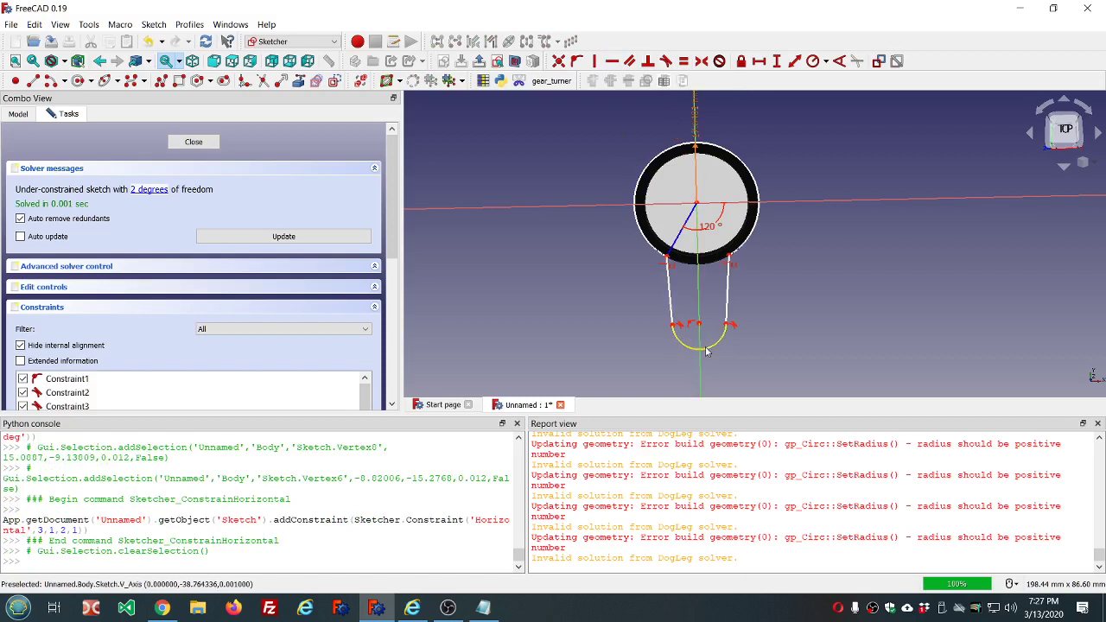
Step: Constrain the rounded end's radius with formula dd.ddRadius/2, giving 7.320055 mm
left_click(813, 61)
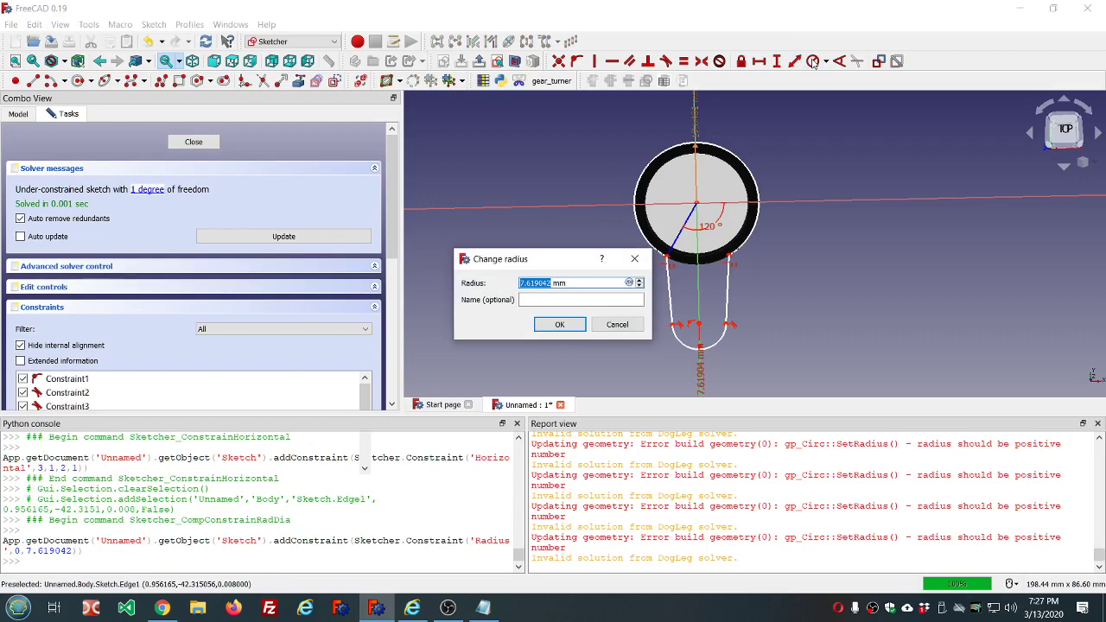
key("equal")
type("dd.dd")
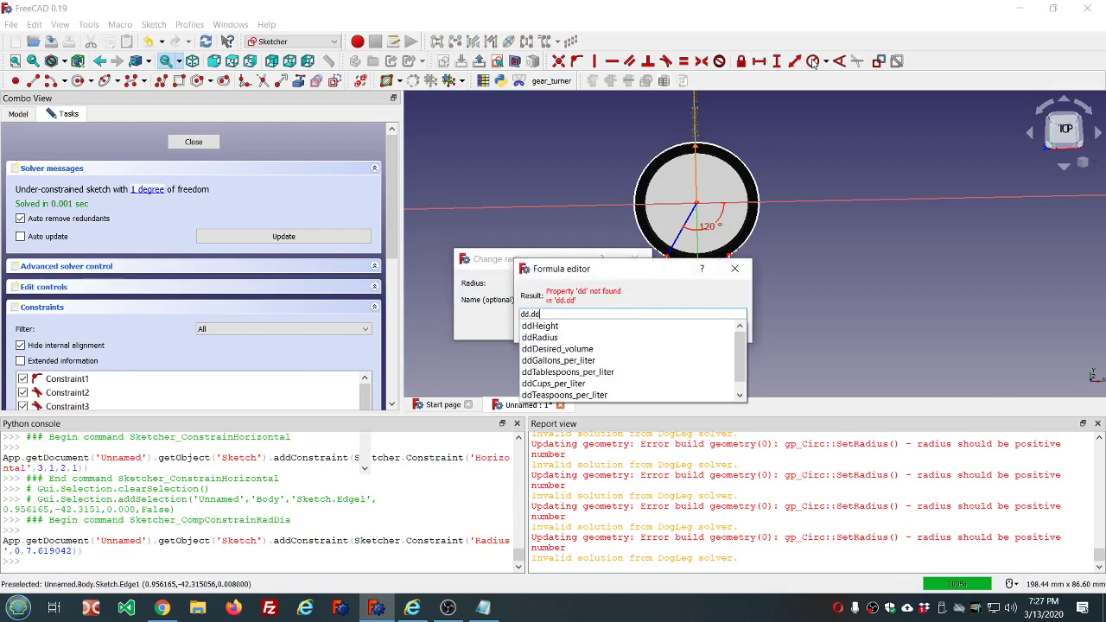
key("Down")
key("Down")
key("Return")
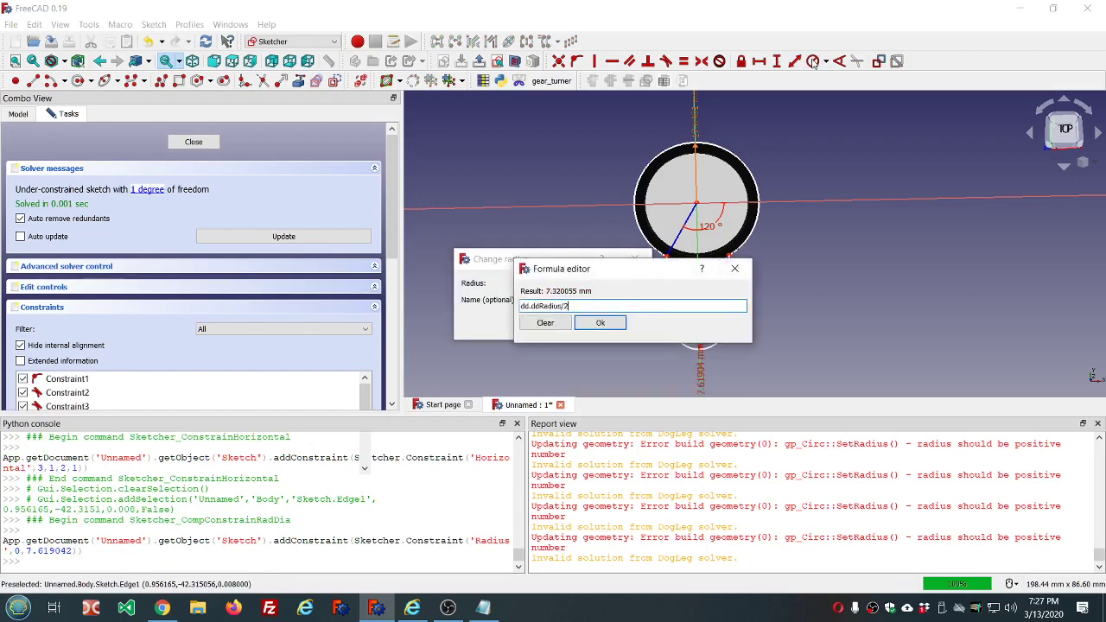
key("Return")
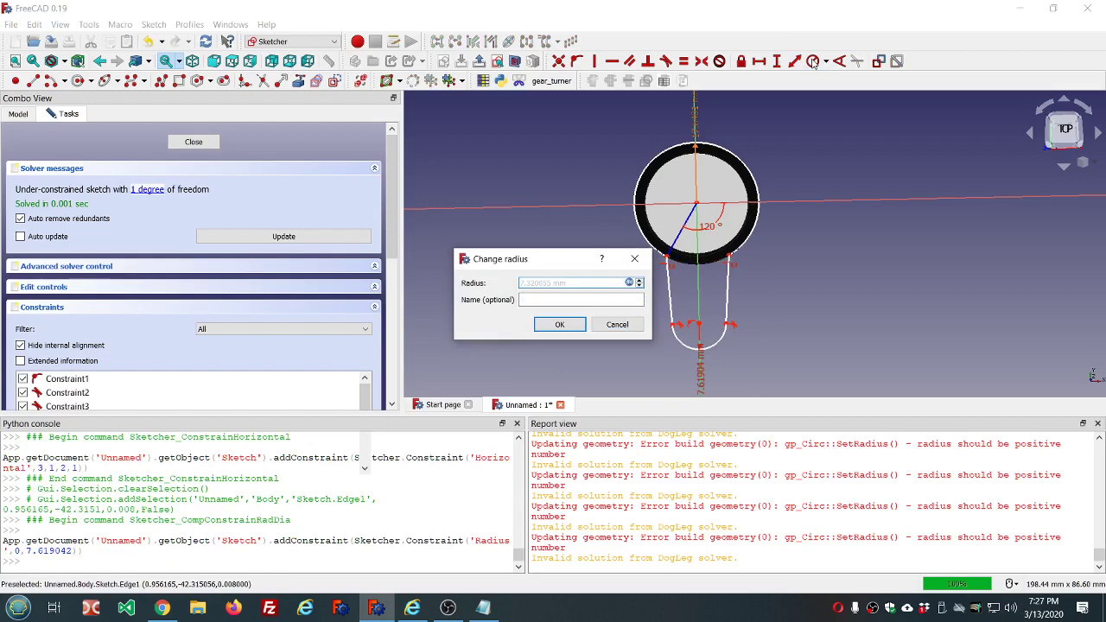
left_click(560, 325)
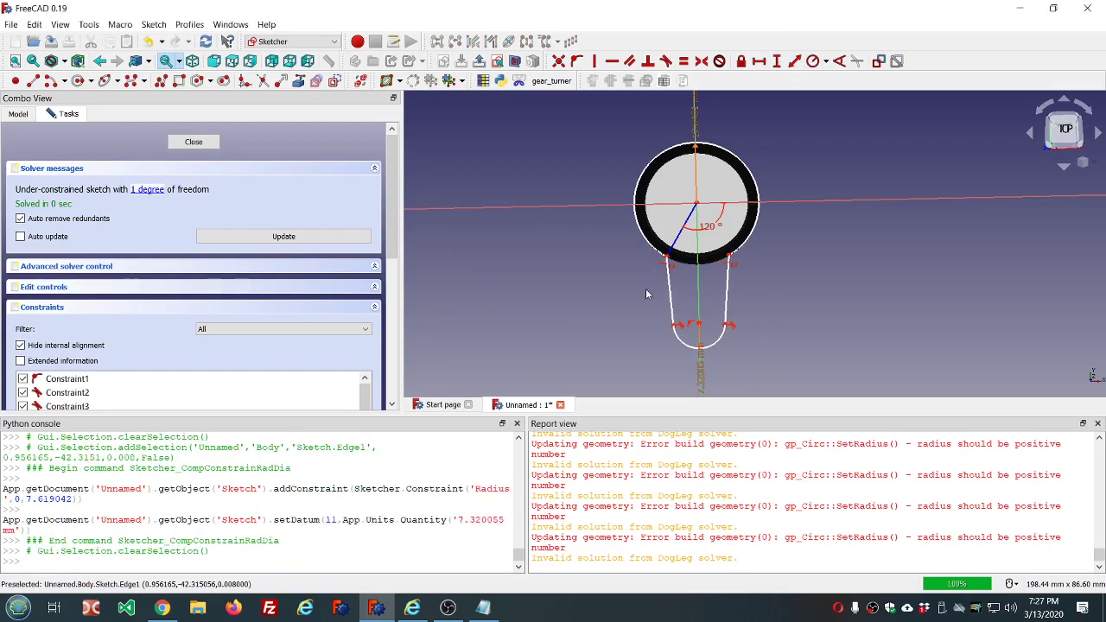
mouse_move(755, 322)
middle_mouse_down()
mouse_move(754, 282)
mouse_move(757, 318)
middle_mouse_up()
scroll(687, 287, "up", 3)
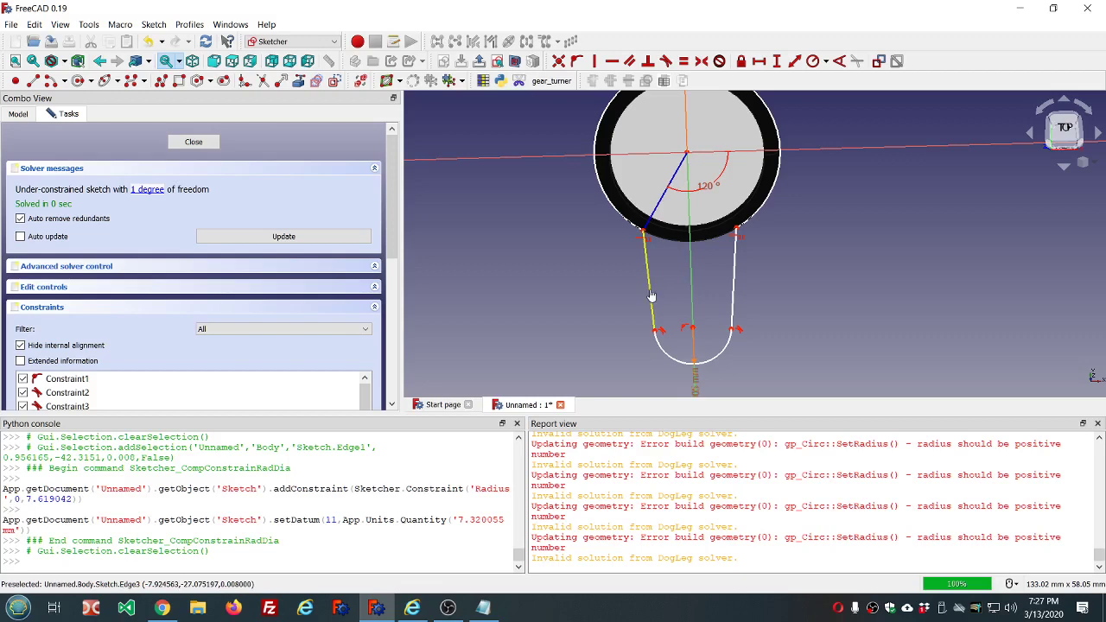
Step: Set the handle's left side length to the formula =dd.ddHeight (21.960166 mm)
left_click(651, 296)
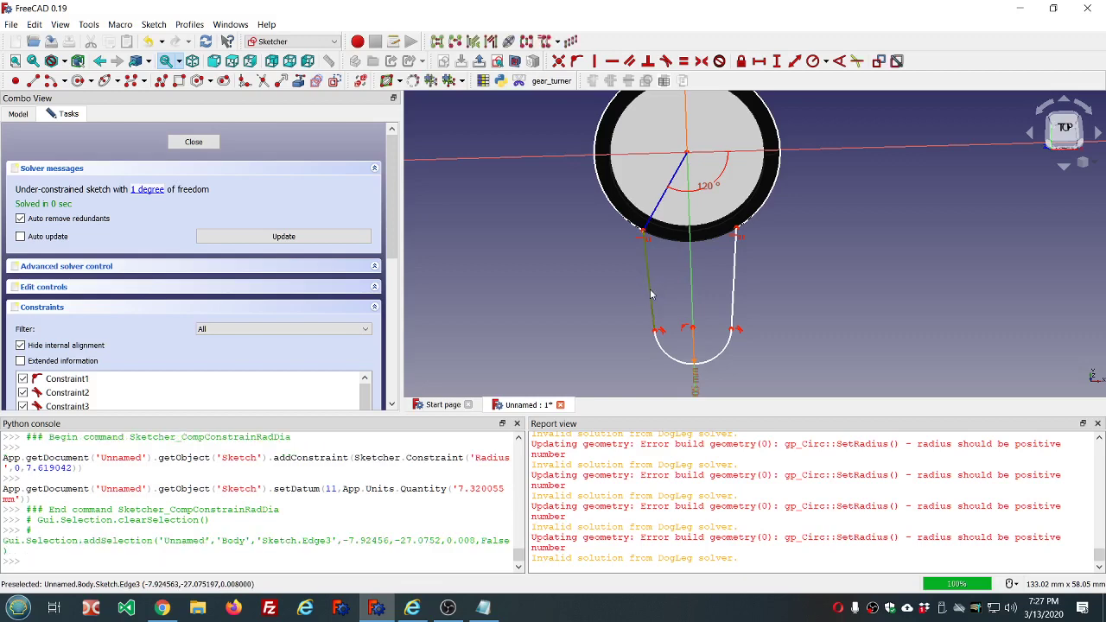
left_click(794, 62)
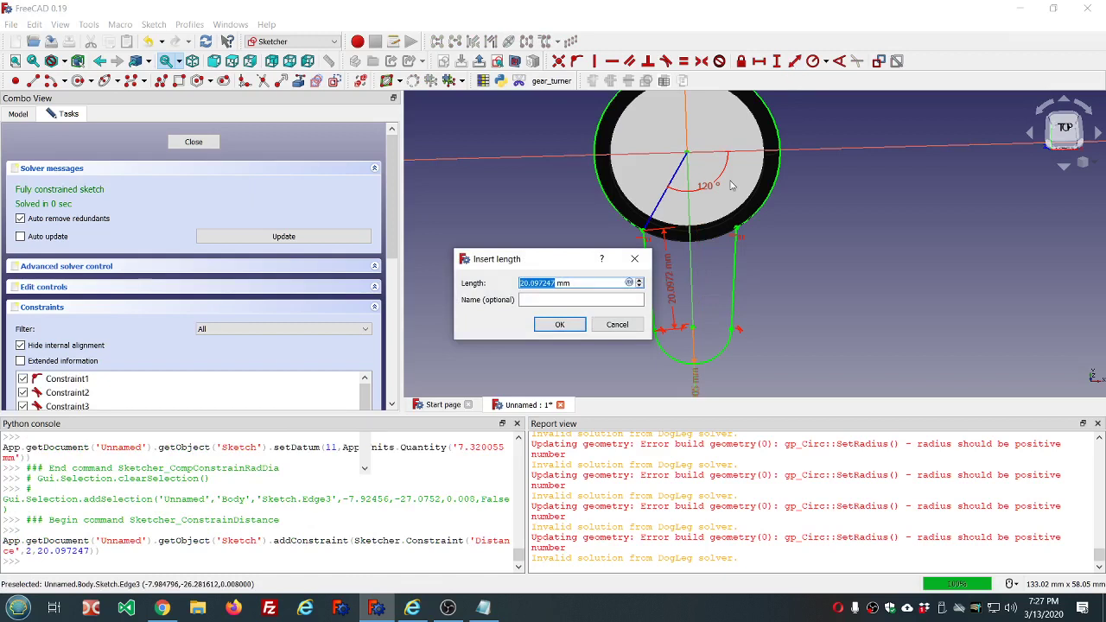
type("=dd.dd")
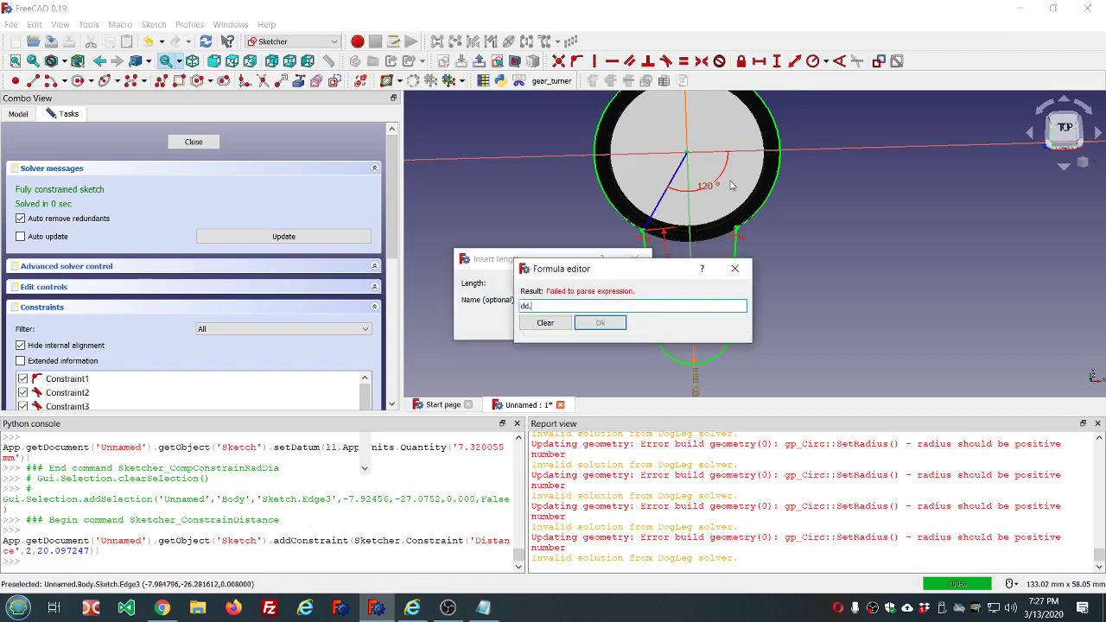
key("Down")
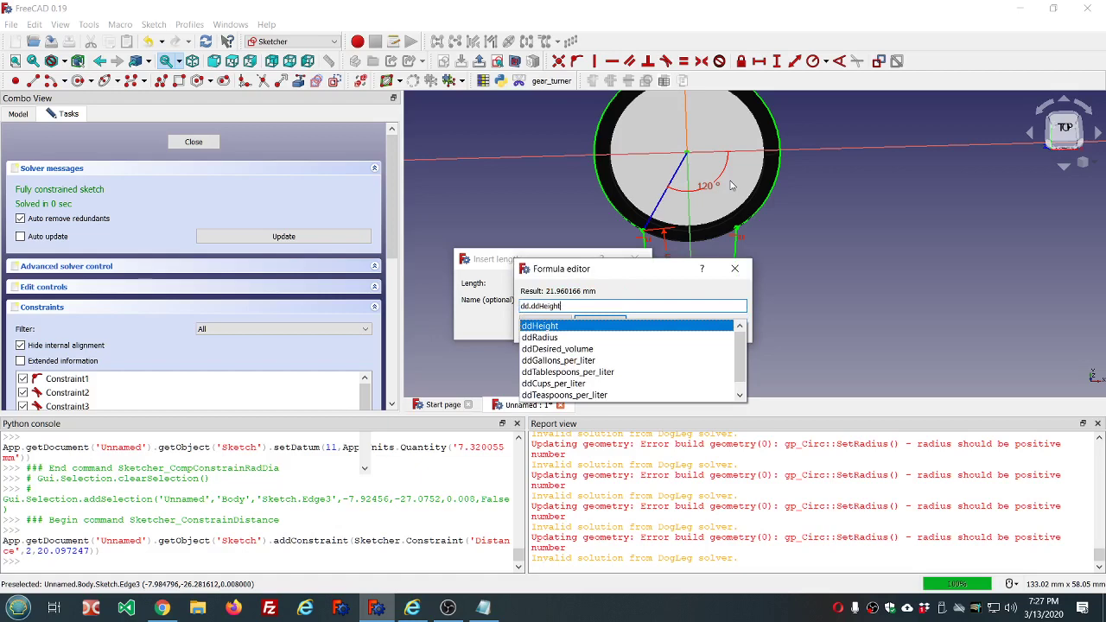
key("Down")
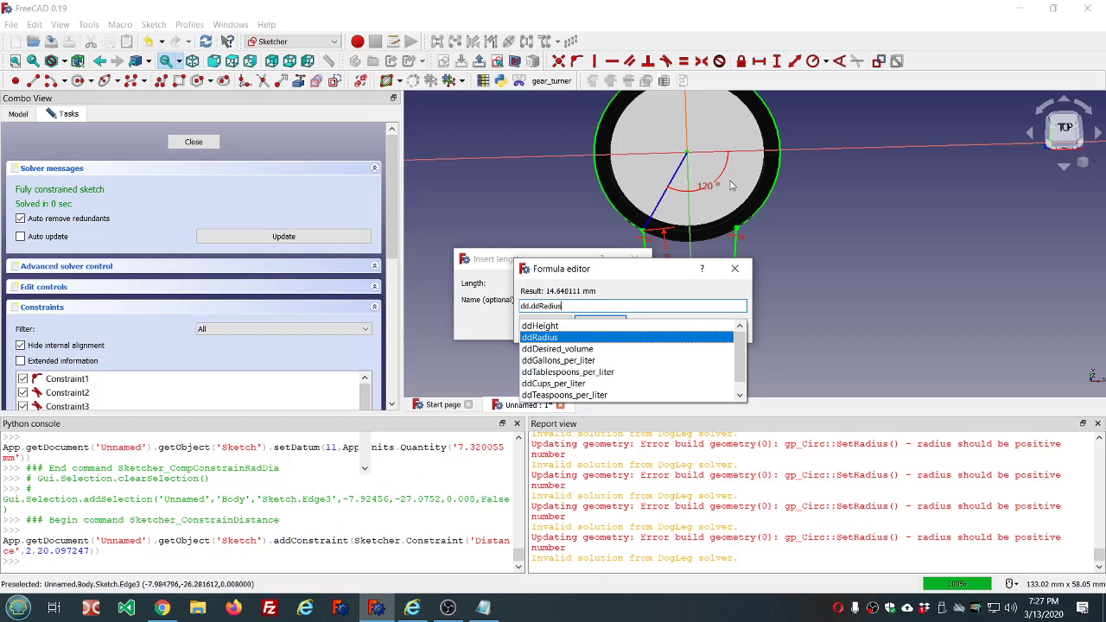
key("Up")
key("Return")
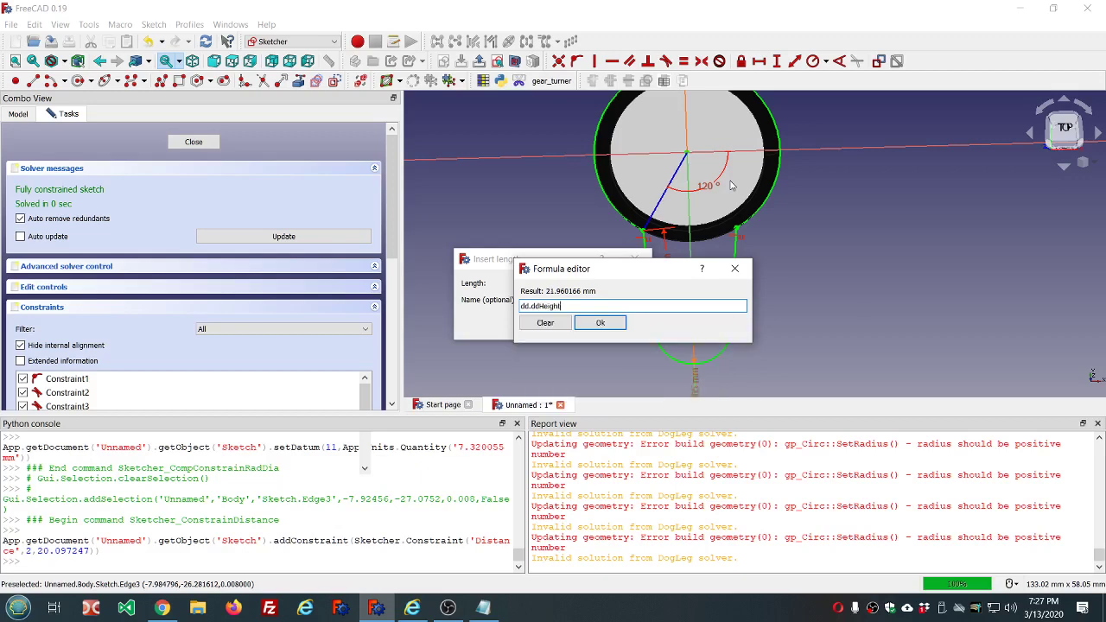
key("Return")
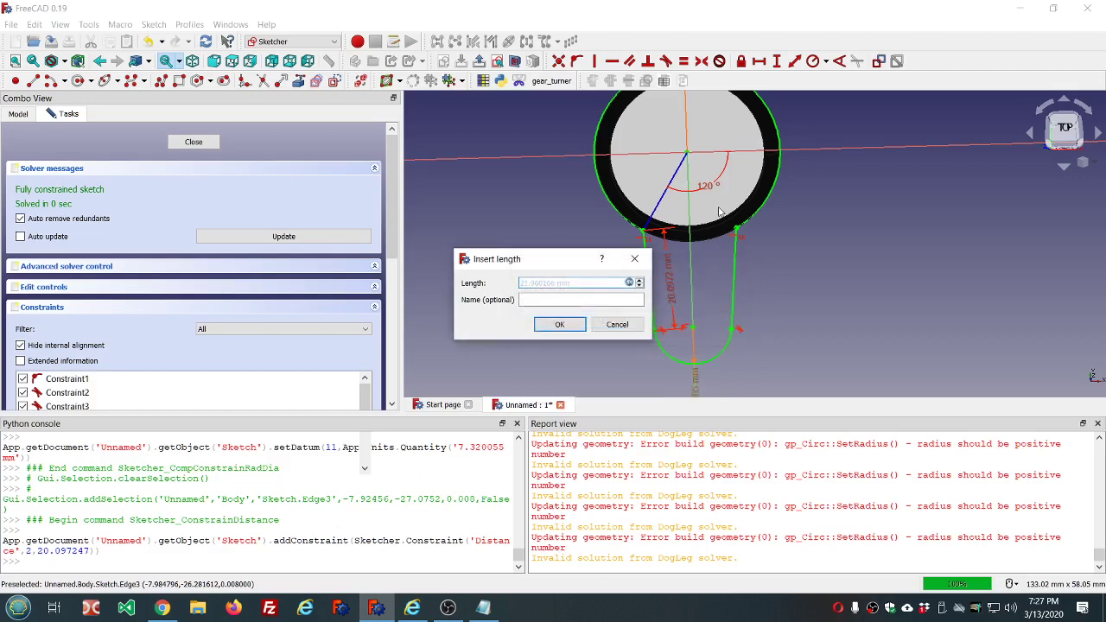
left_click(557, 325)
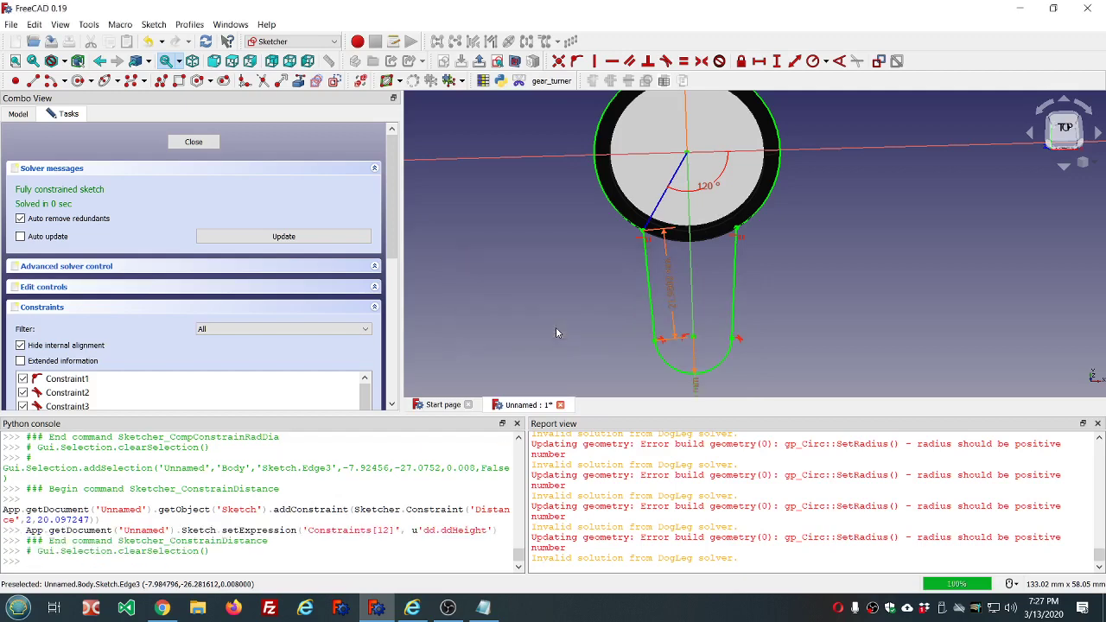
mouse_move(782, 325)
middle_mouse_down()
mouse_move(770, 271)
mouse_move(764, 331)
mouse_move(782, 333)
middle_mouse_up()
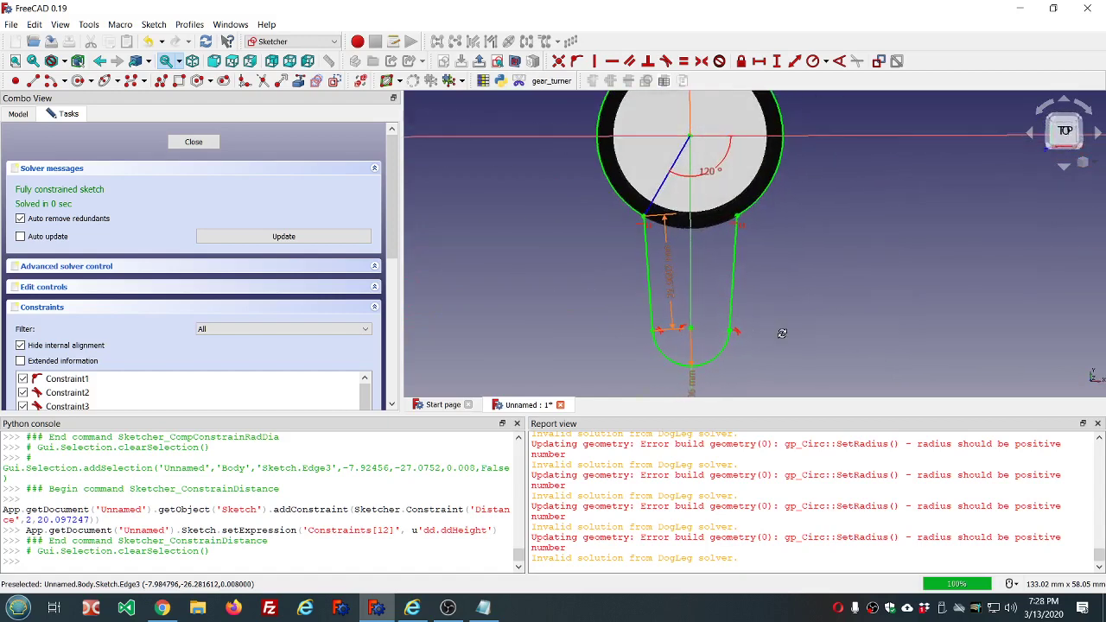
Step: Change the handle angle from 120° to 100°, then settle on 115°
left_click(706, 175)
double_click(707, 176)
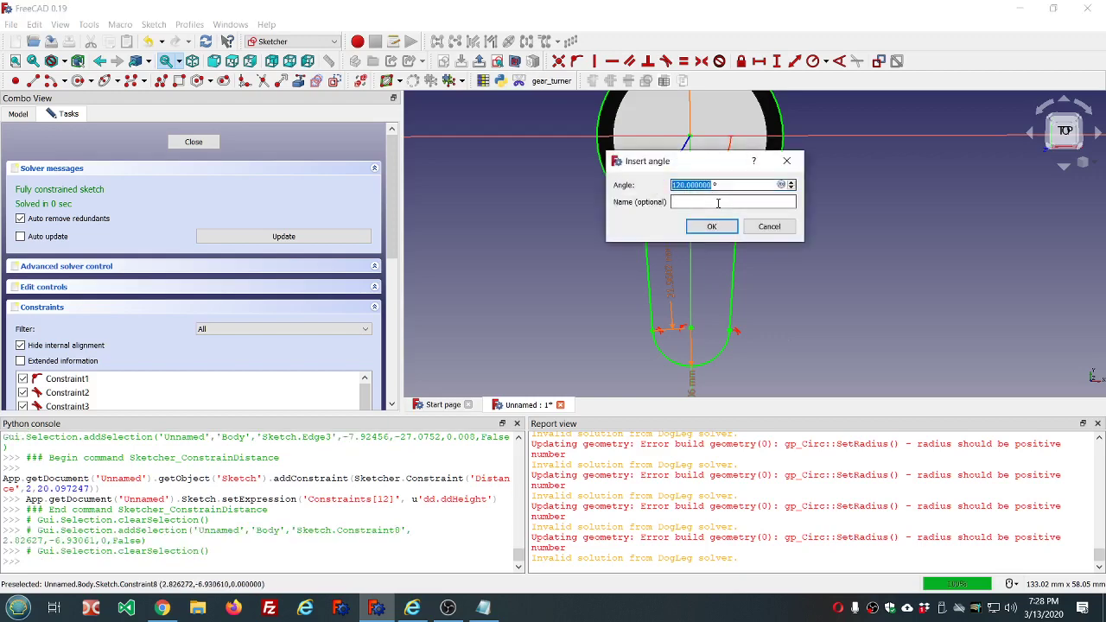
type("100")
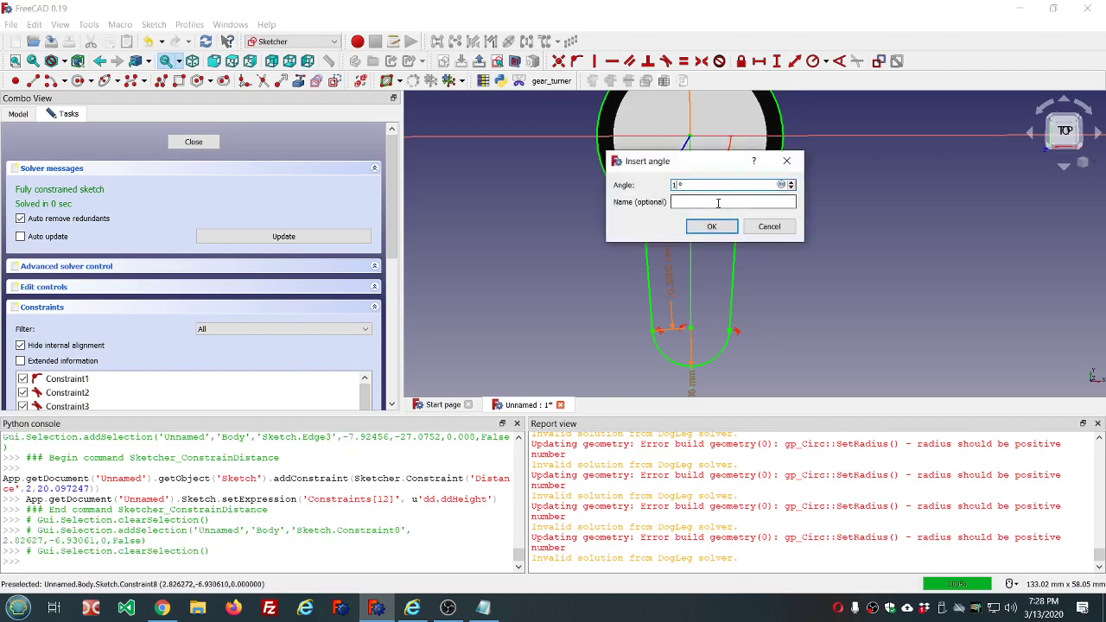
left_click(712, 226)
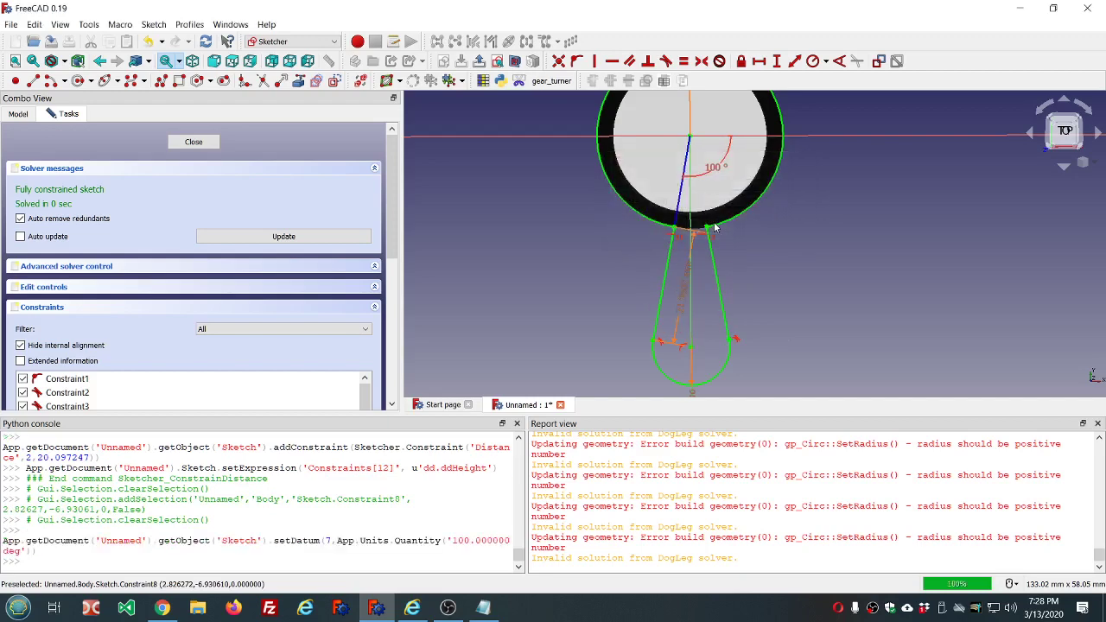
double_click(713, 174)
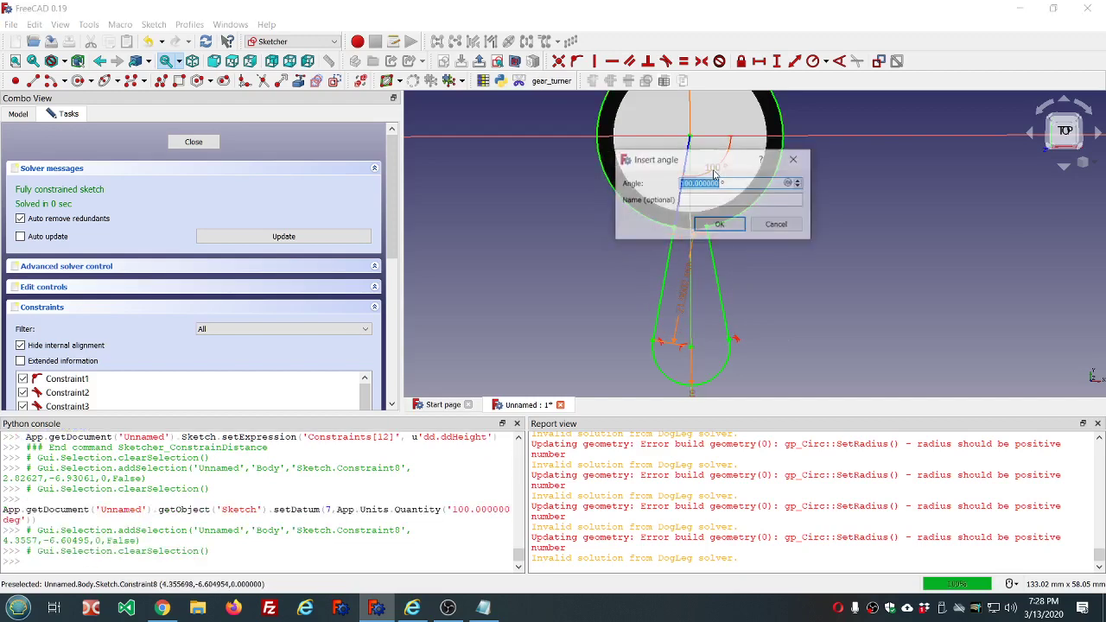
type("115")
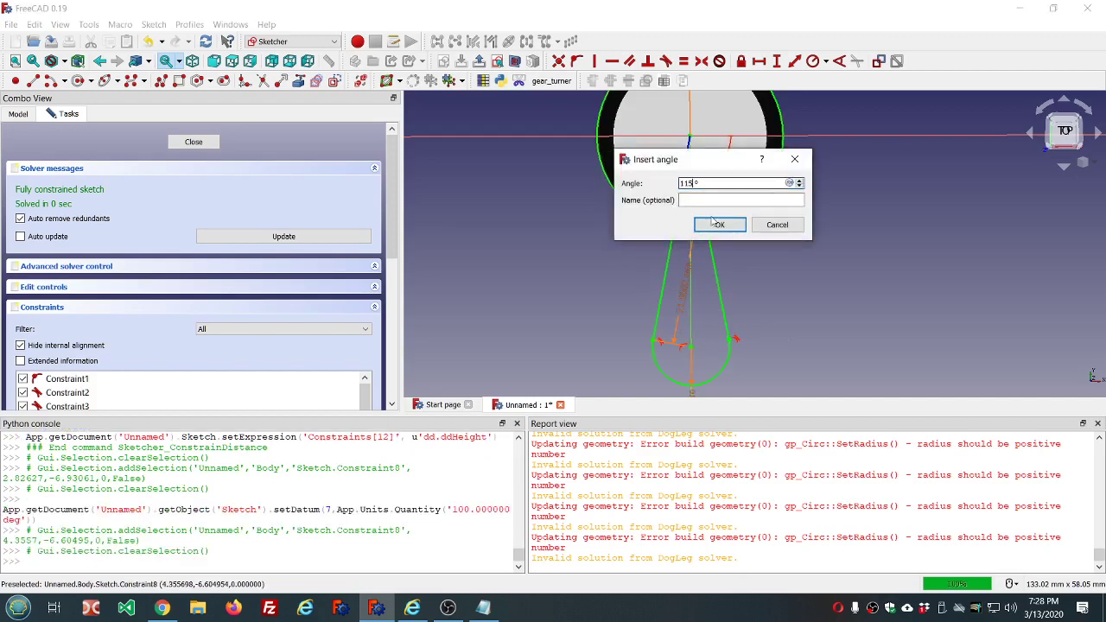
left_click(716, 225)
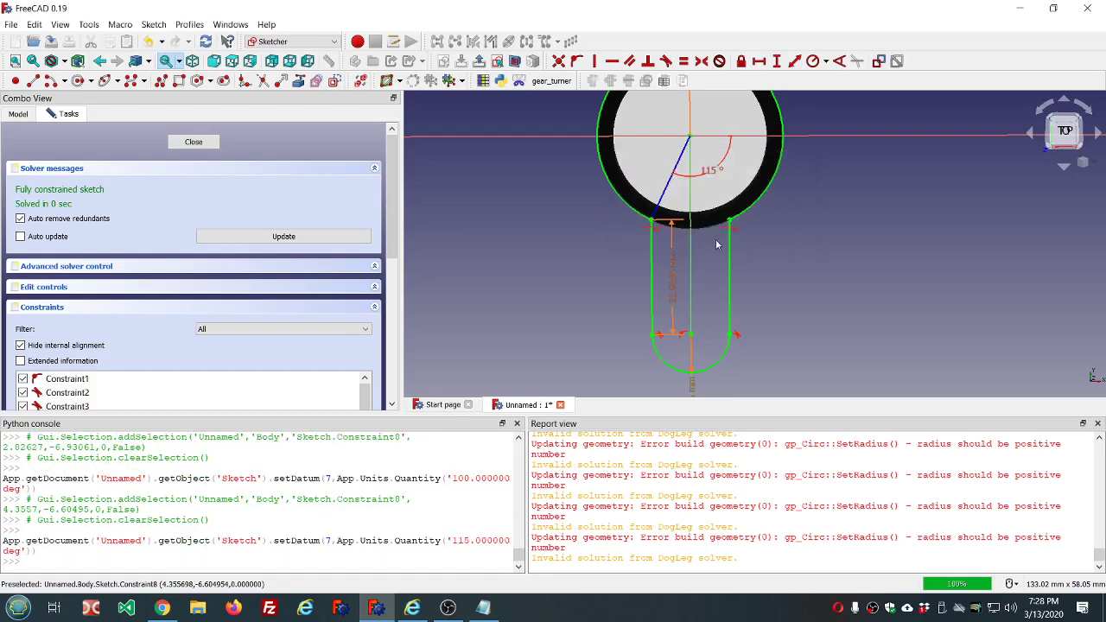
Step: Close the sketch, clear the Report view messages, and select the Sketch object
left_click(195, 142)
right_click(560, 464)
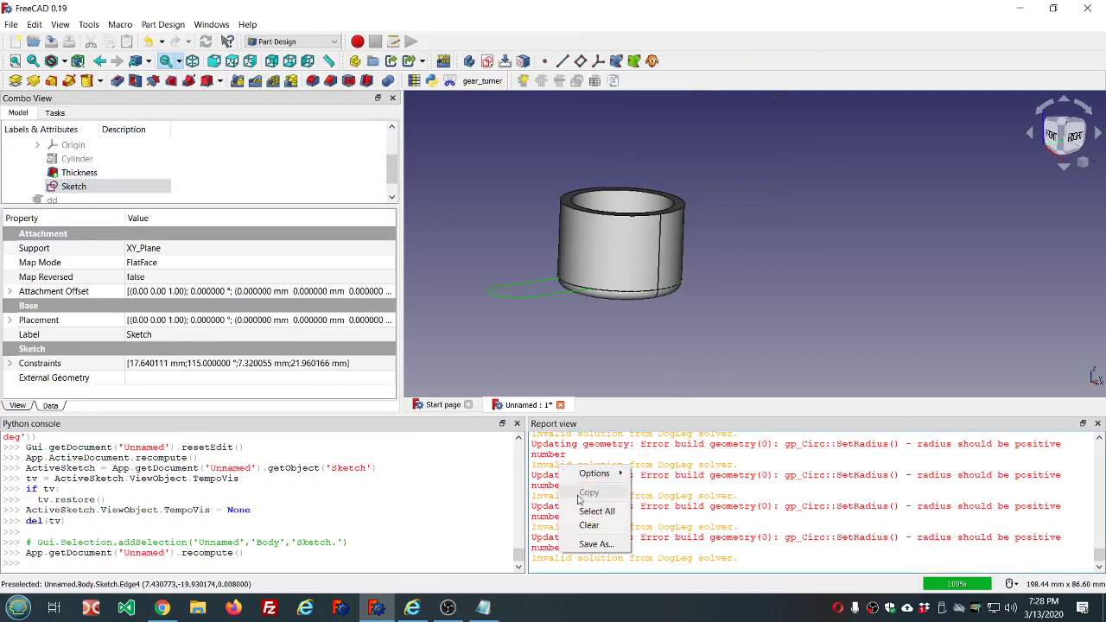
left_click(586, 522)
middle_click_drag(644, 326, 681, 363)
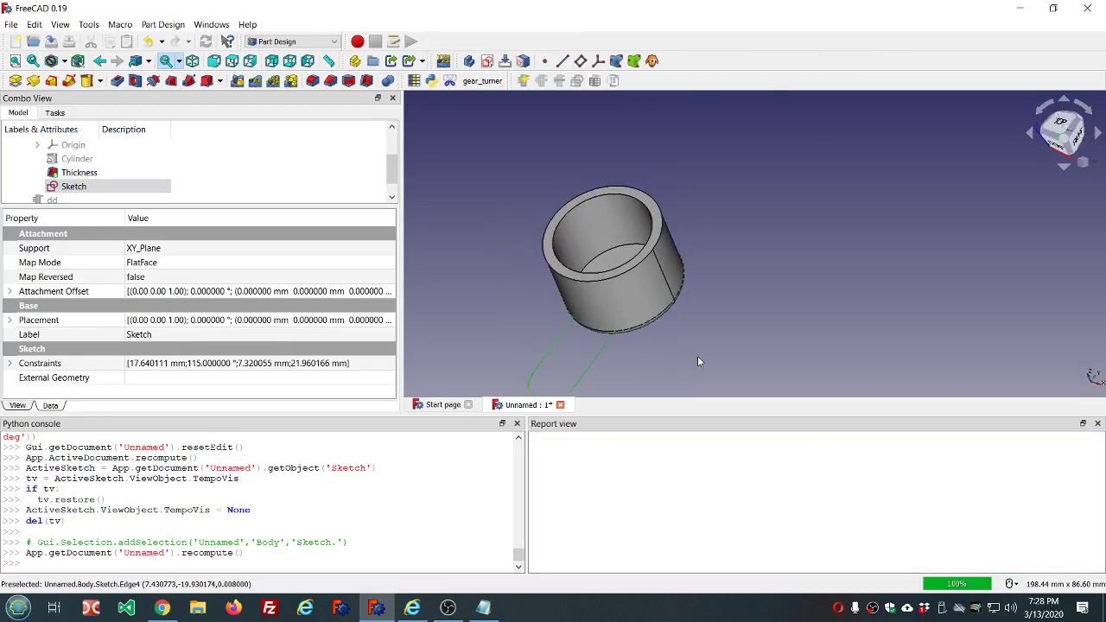
left_click(73, 189)
Step: Reopen the sketch and draw a circle centred on the origin
double_click(73, 188)
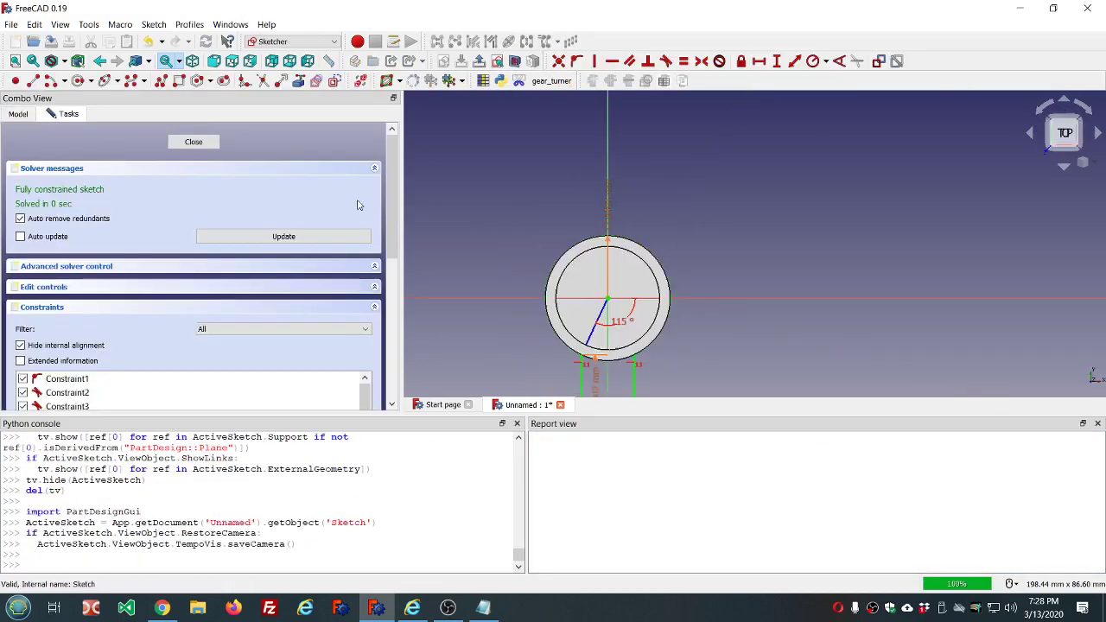
scroll(567, 191, "down", 5)
scroll(579, 198, "up", 6)
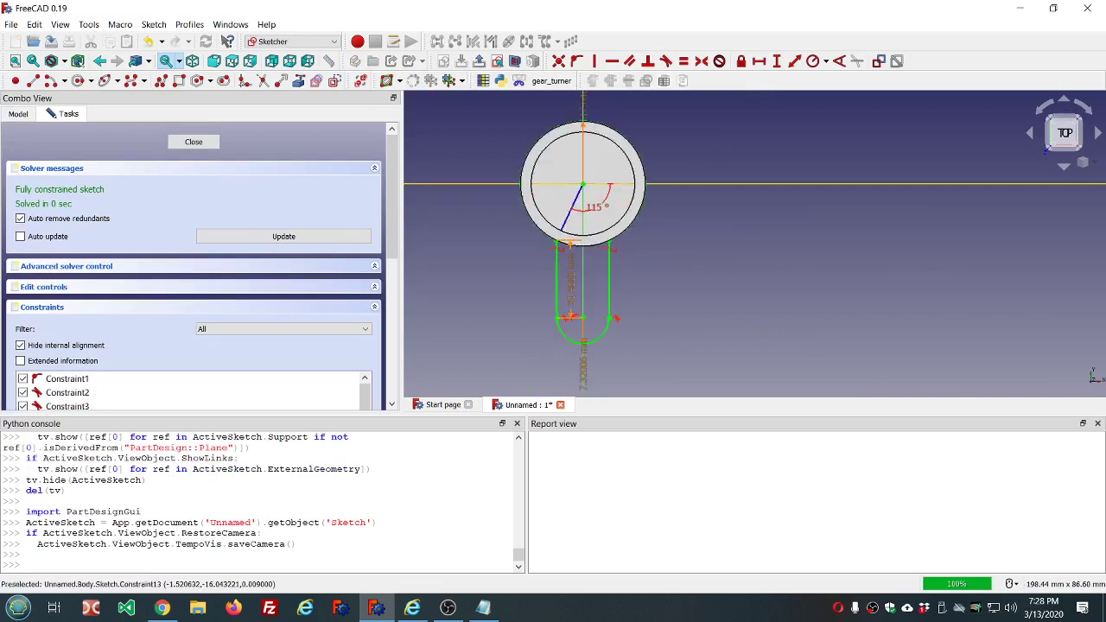
left_click(77, 81)
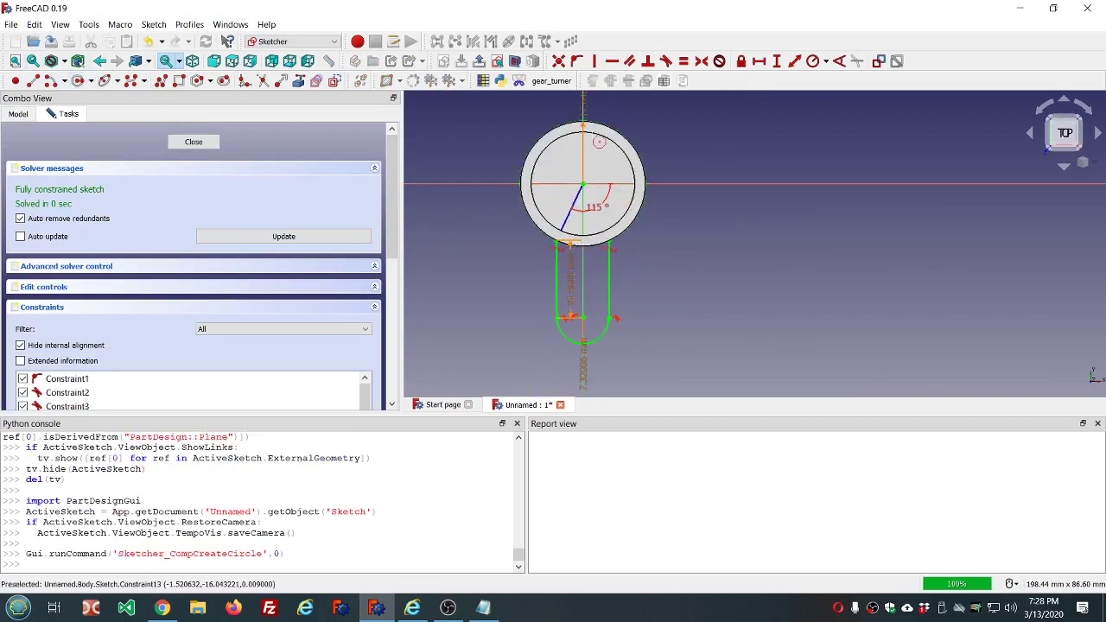
left_click(583, 185)
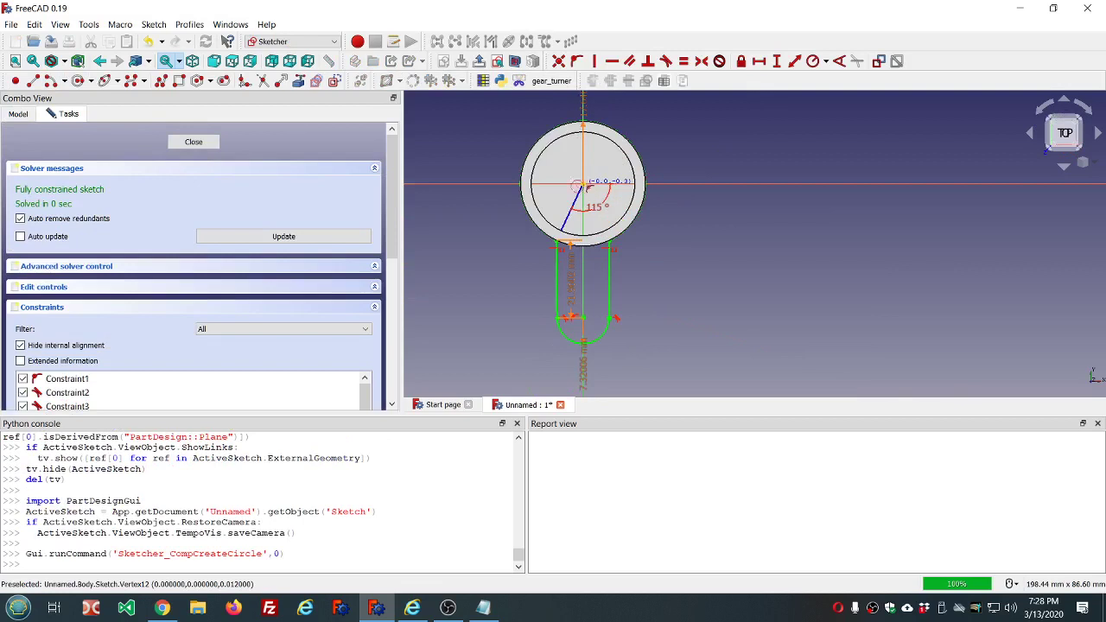
left_click(606, 153)
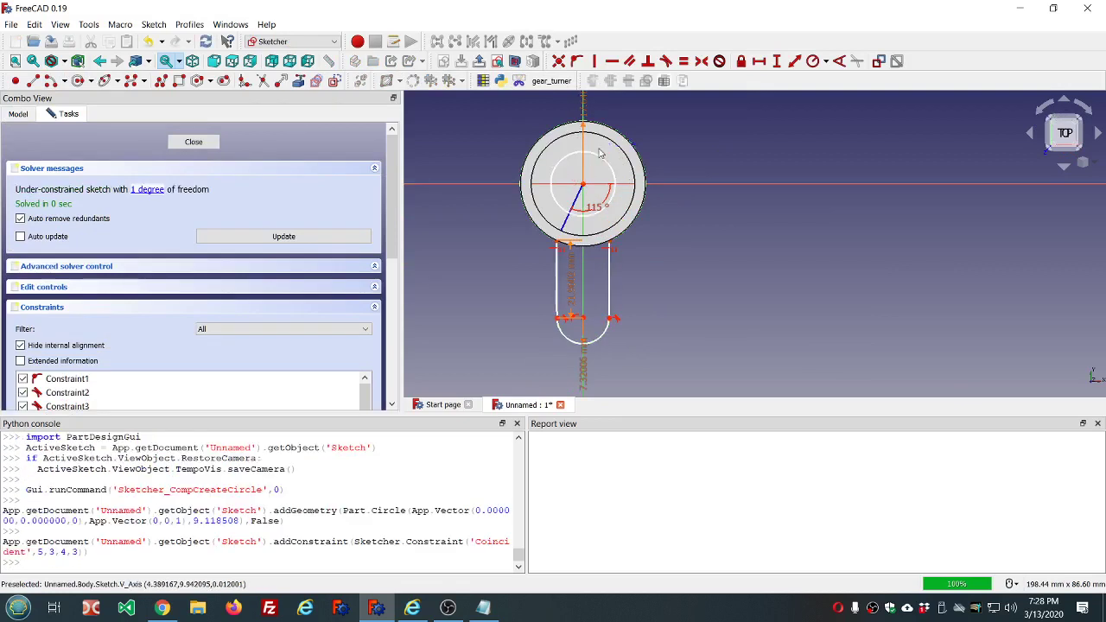
Step: Constrain the circle's radius with the formula =dd.ddRadius (14.640111 mm)
left_click(595, 149)
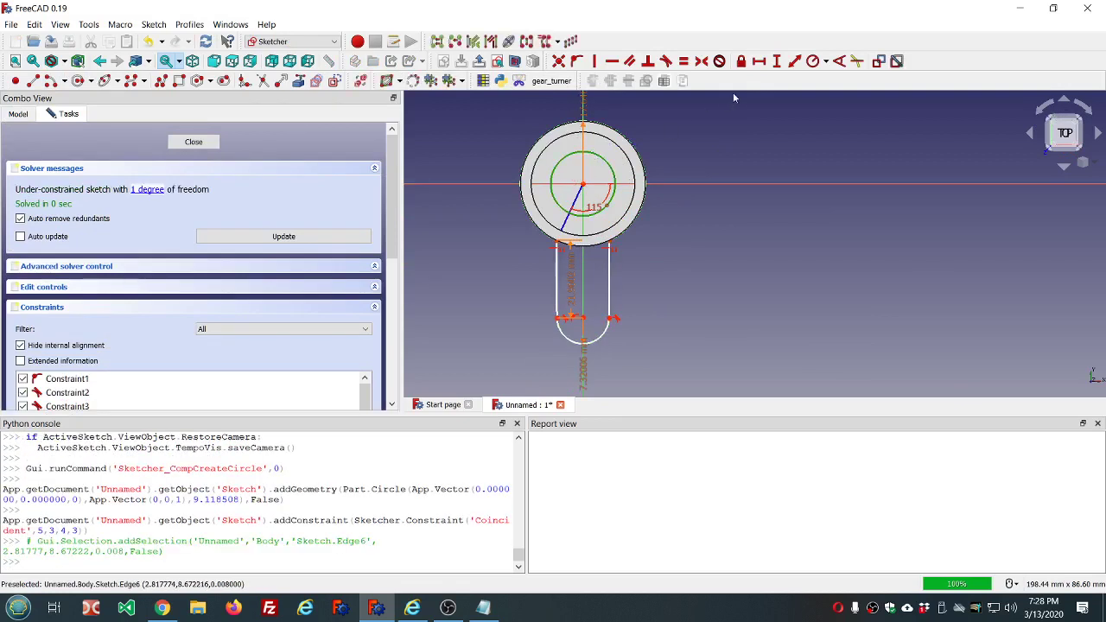
left_click(815, 62)
type("dd.dd mm")
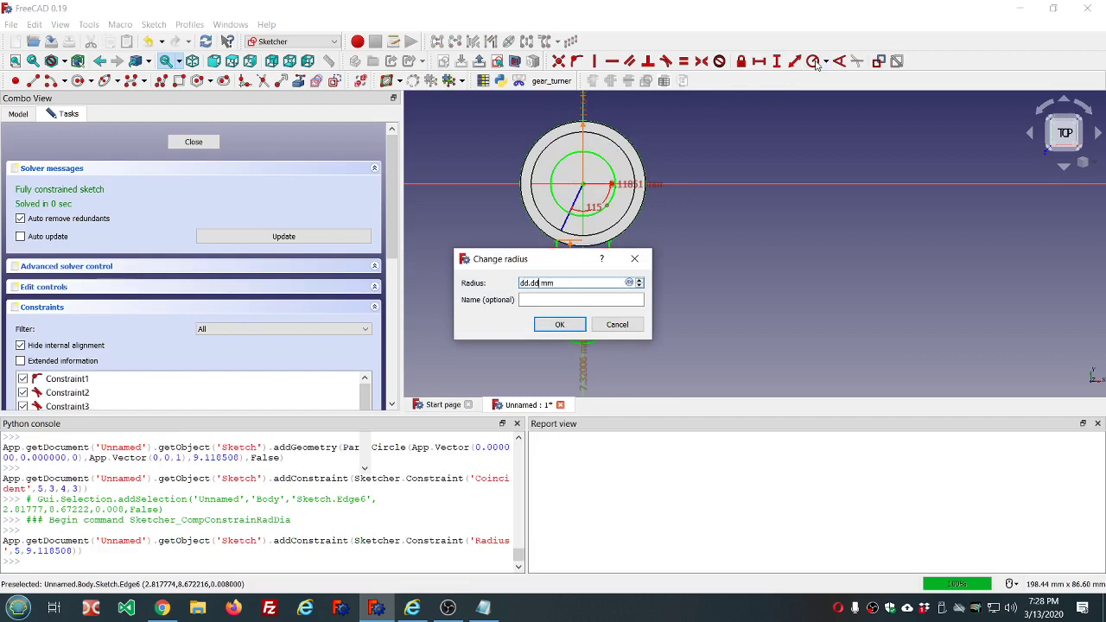
key("equal")
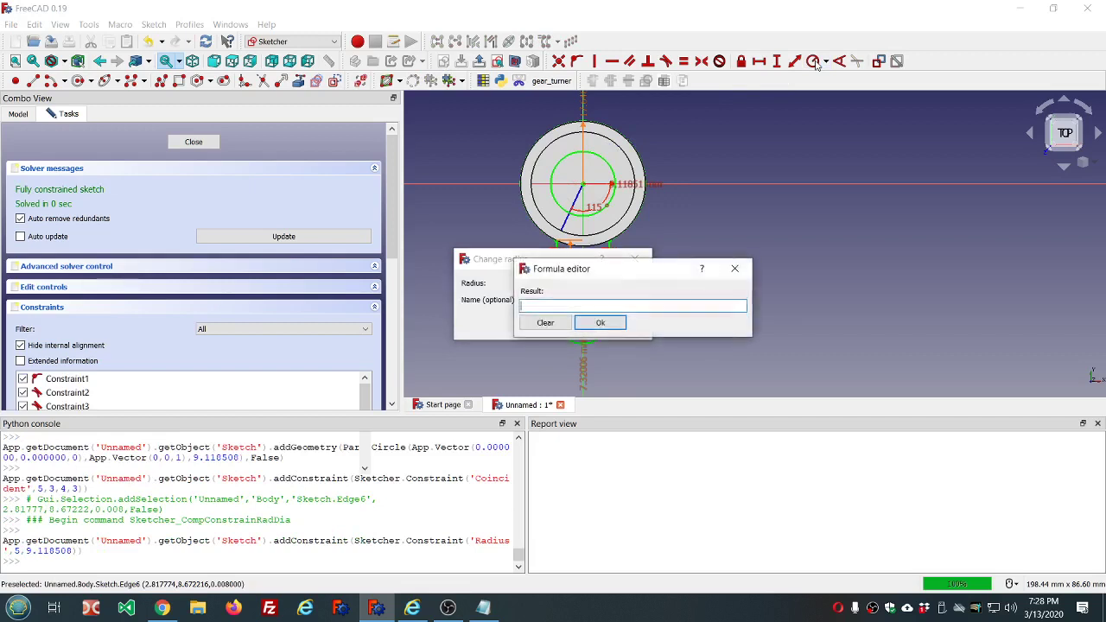
type("dd.dd")
key("Down")
key("Down")
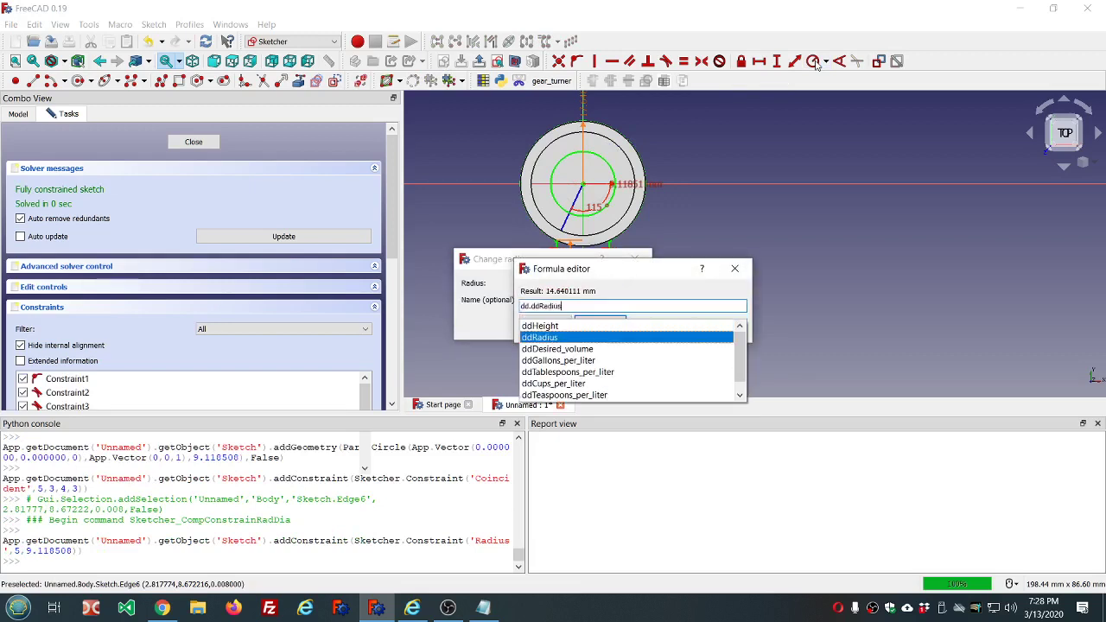
key("Return")
key("Return")
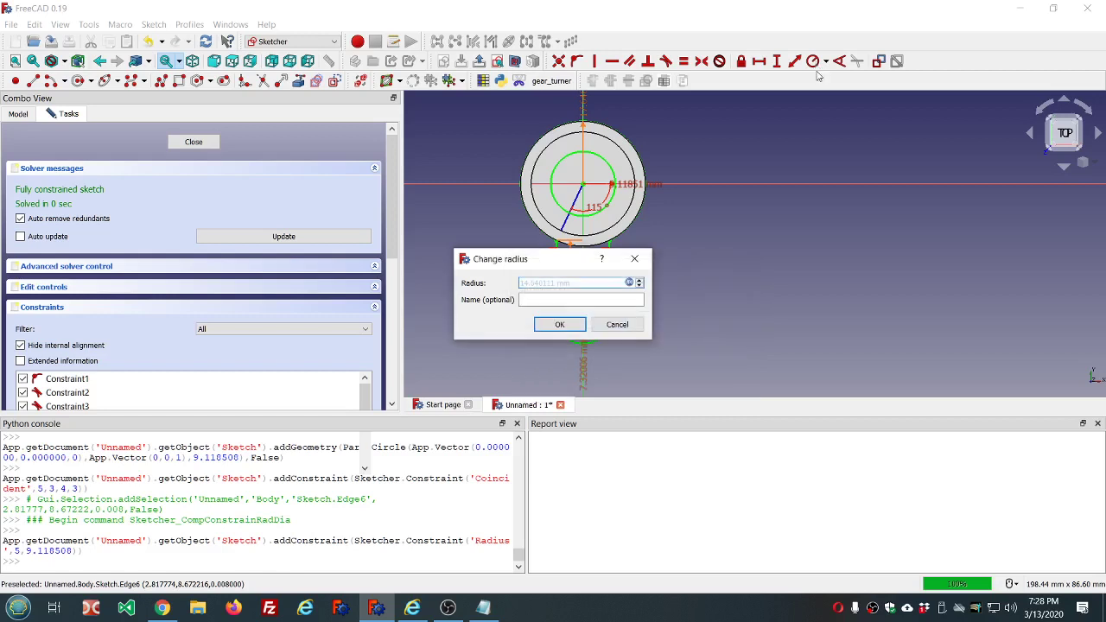
left_click(561, 325)
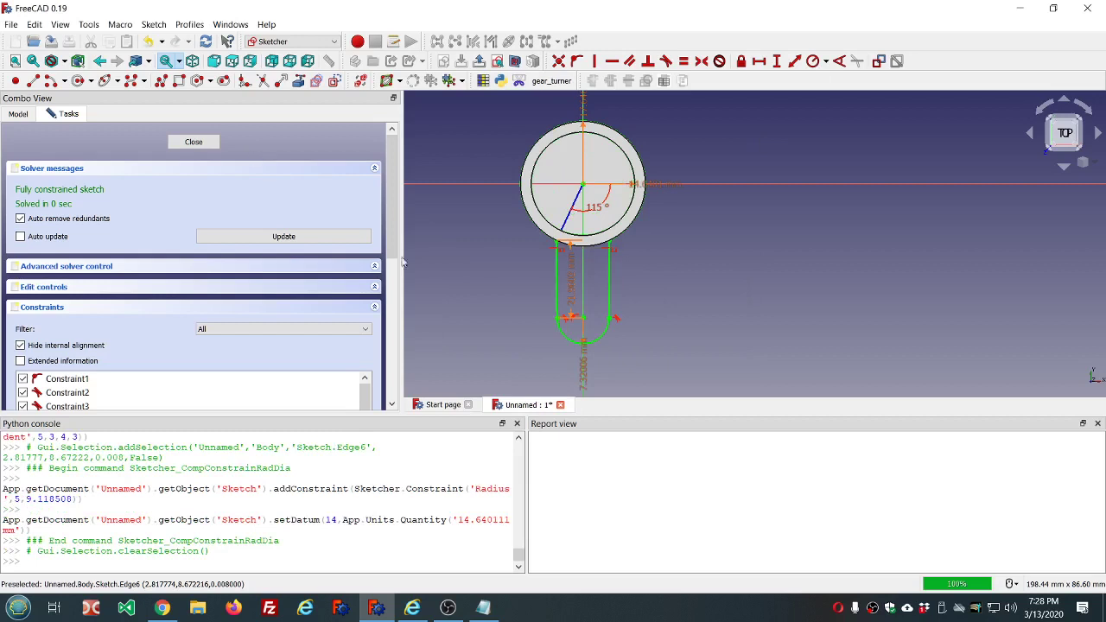
Step: Move the slot's radius and side-length dimension labels clear of the handle outline
scroll(596, 319, "up", 2)
scroll(586, 320, "down", 2)
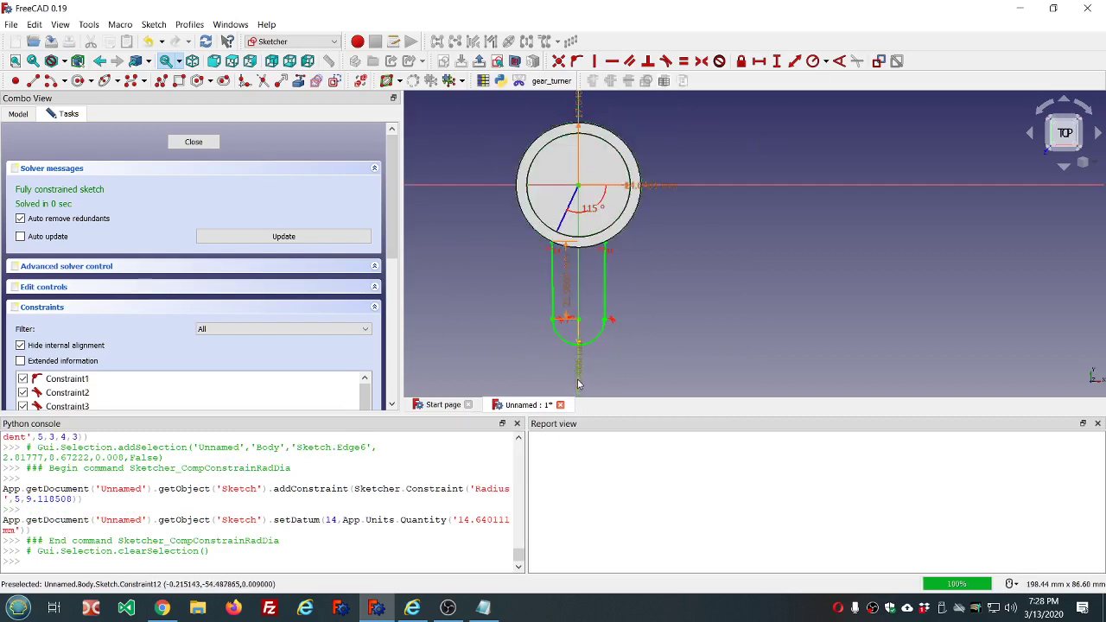
left_click_drag(579, 381, 684, 306)
left_click_drag(566, 300, 526, 300)
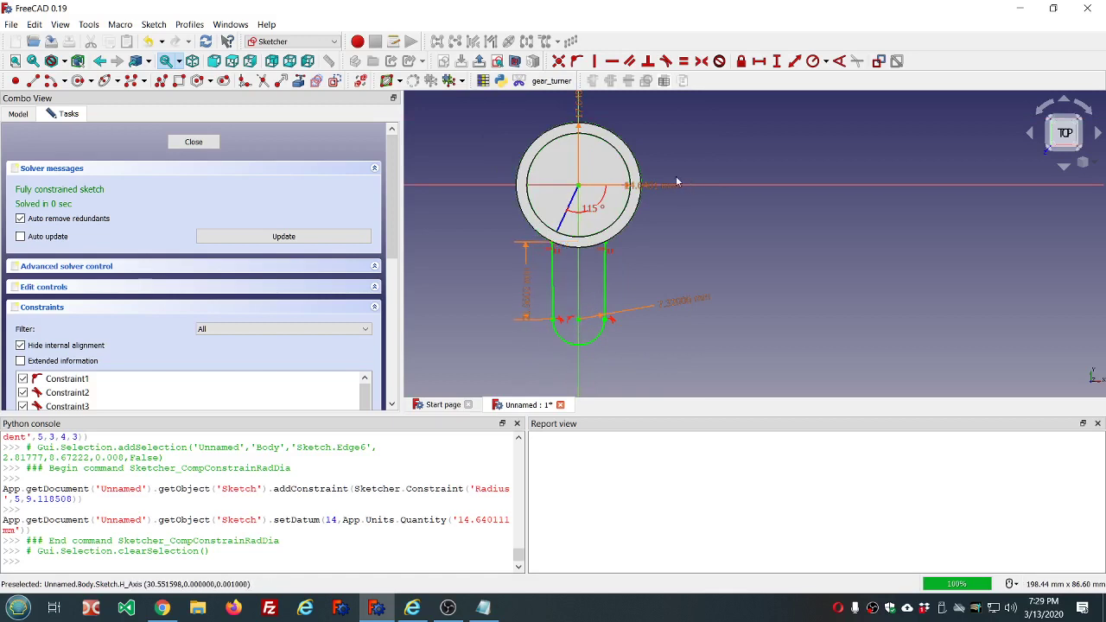
Step: Draw a small circle centred on the handle's rounded end
left_click(78, 80)
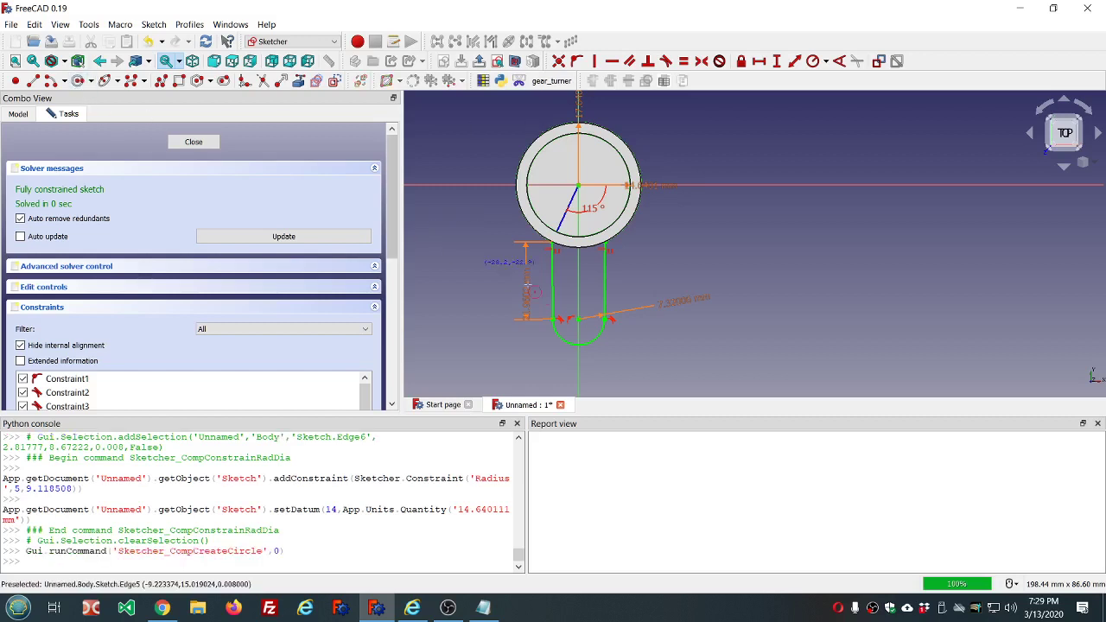
left_click(579, 319)
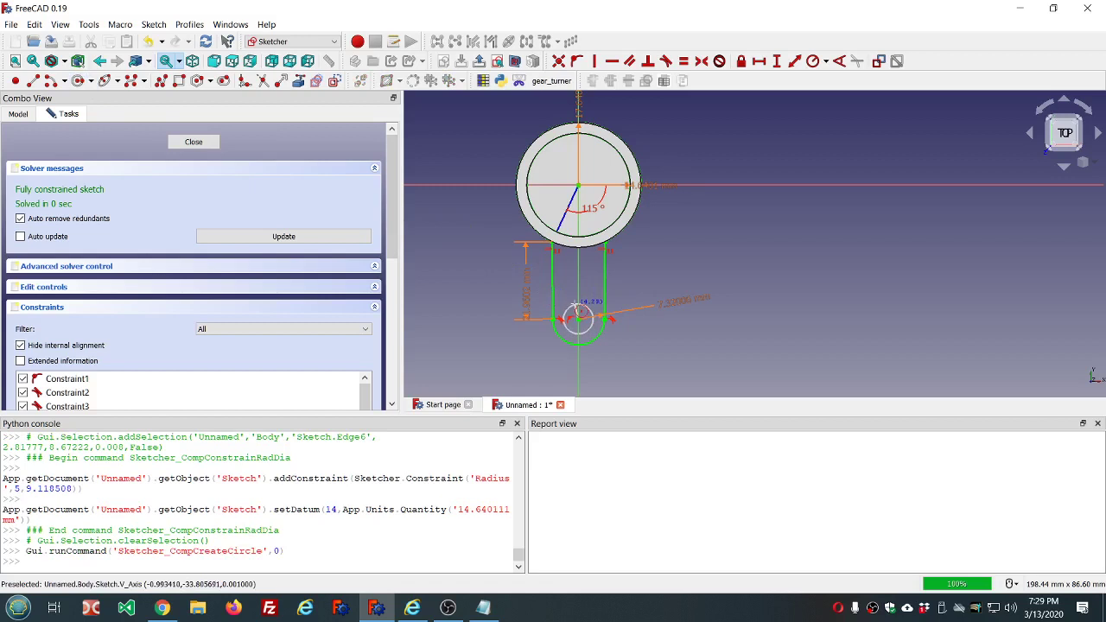
left_click(586, 309)
left_click(586, 309)
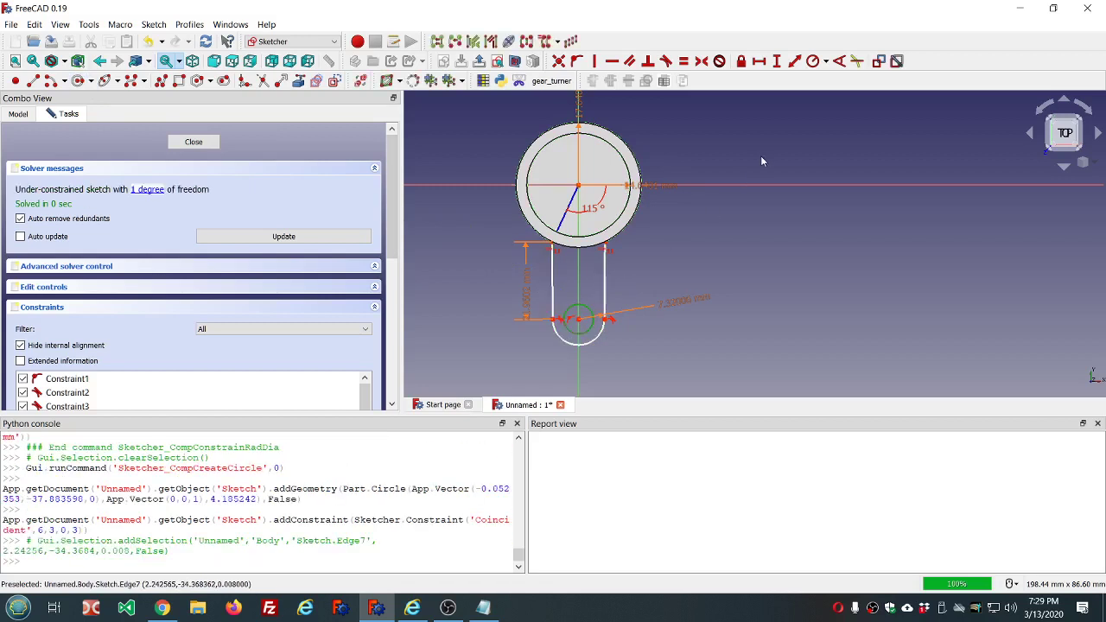
Step: Constrain the hole circle's radius to =dd.ddRadius/4 (3.660028 mm)
left_click(813, 62)
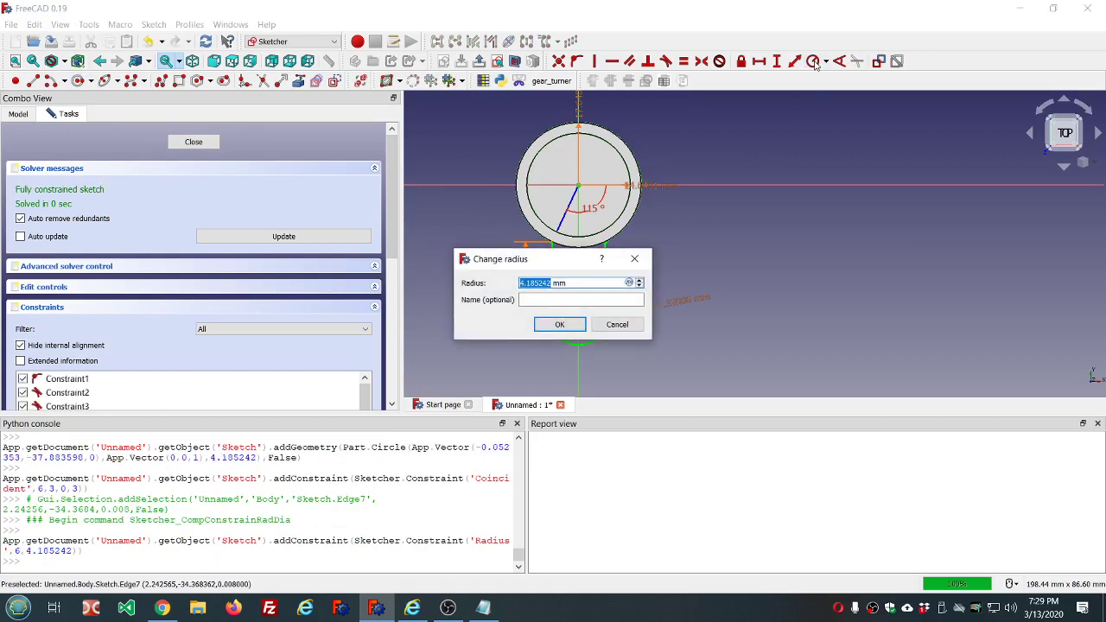
type("dd.dd")
key("equal")
type("dd.dd")
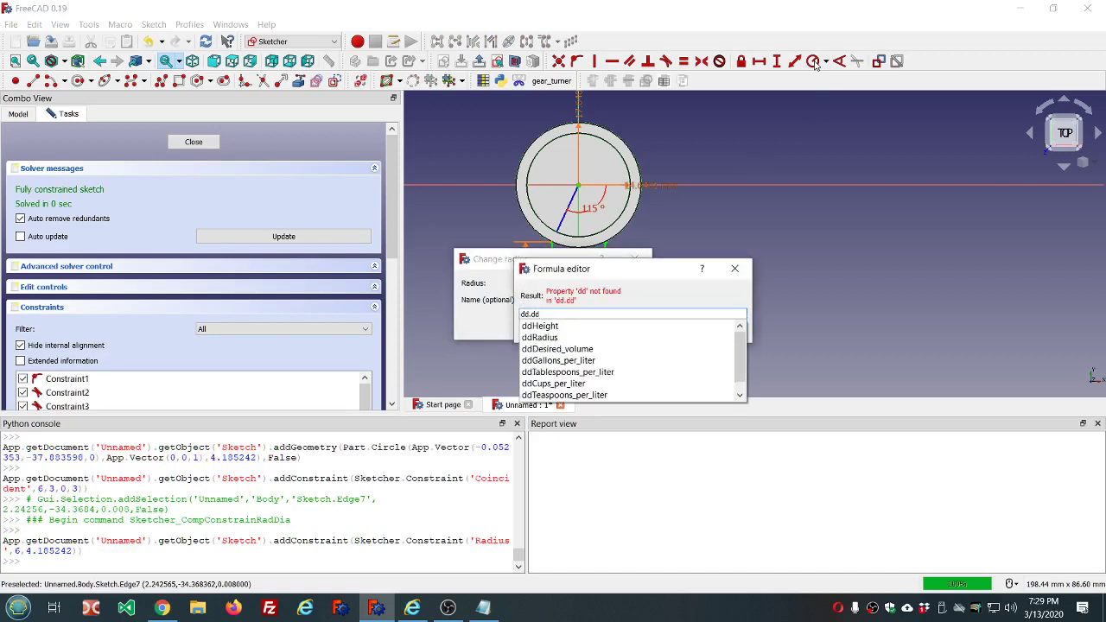
key("Down")
key("Down")
type("/")
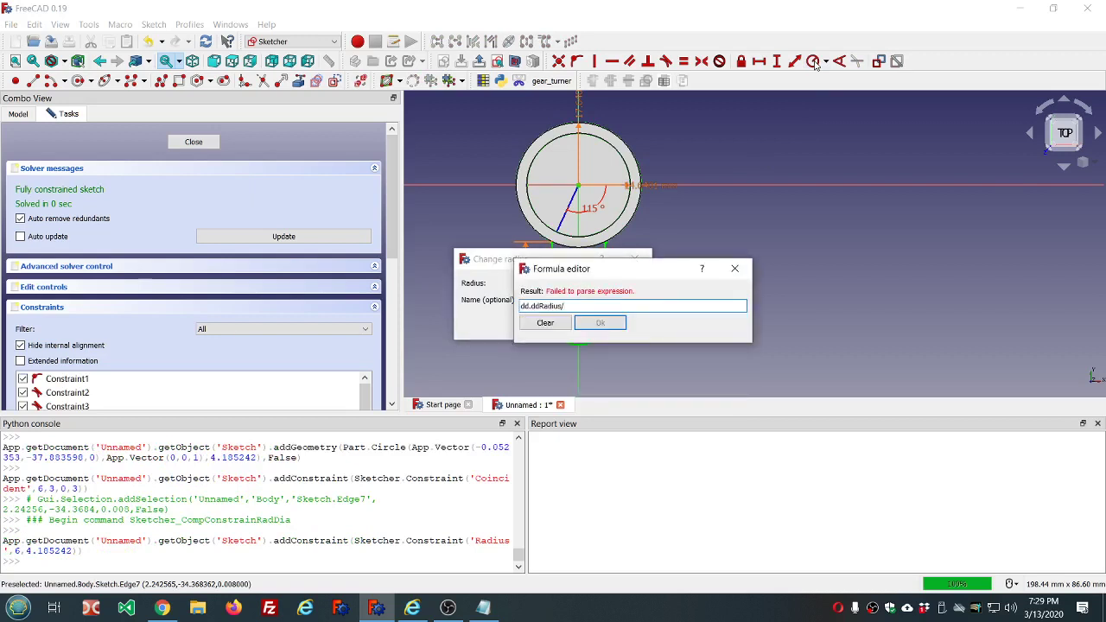
type("4")
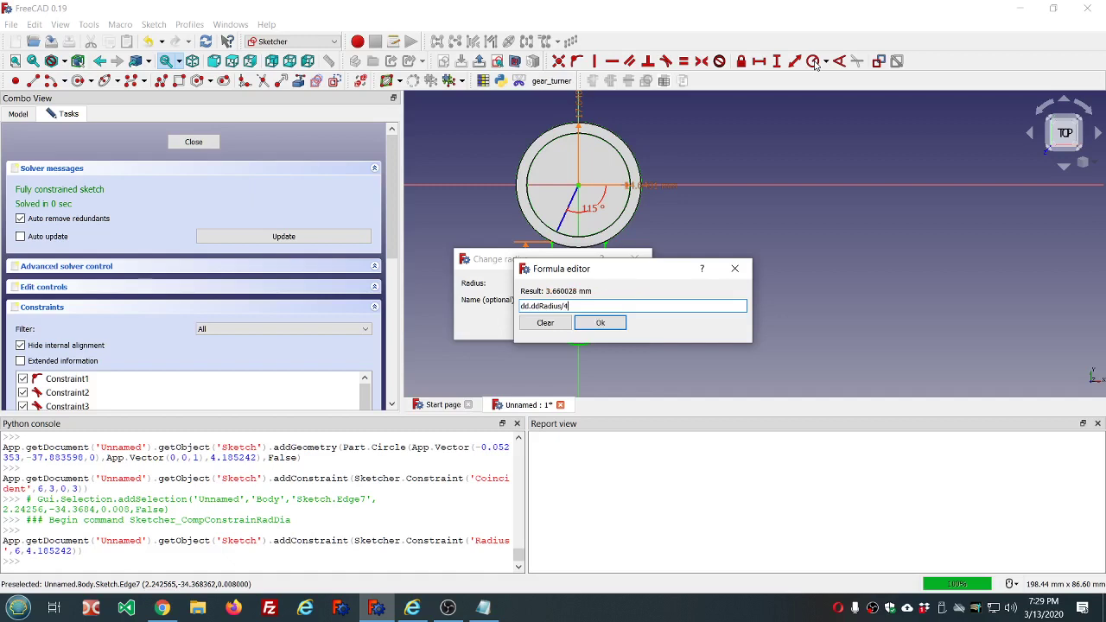
left_click(598, 323)
left_click(560, 325)
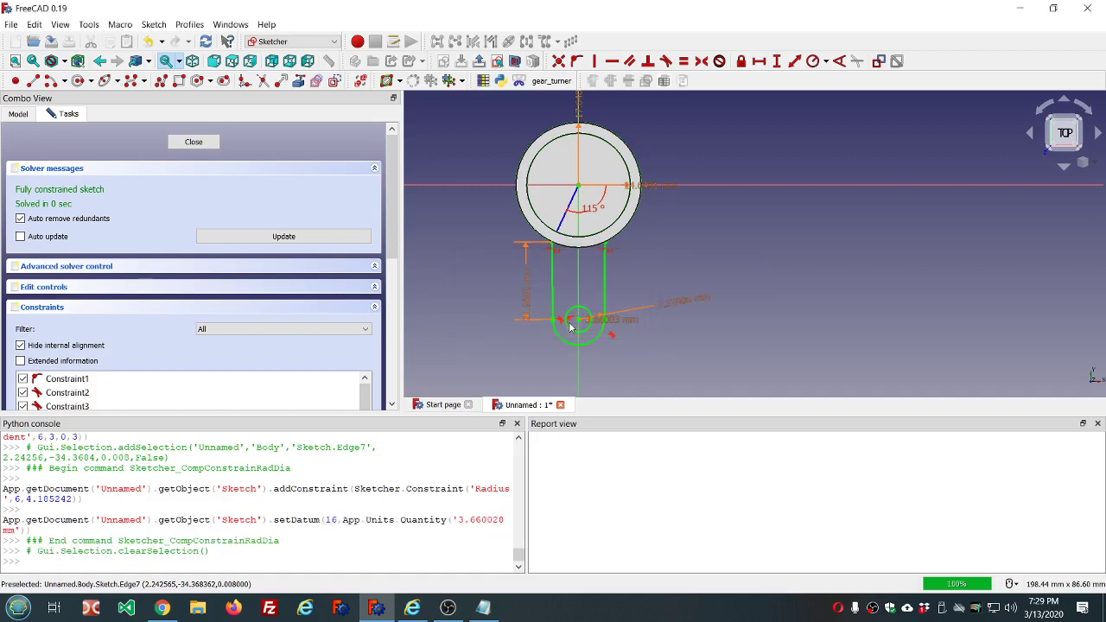
mouse_move(635, 374)
middle_mouse_down()
mouse_move(631, 316)
mouse_move(644, 330)
mouse_move(648, 313)
mouse_move(677, 305)
mouse_move(670, 329)
middle_mouse_up()
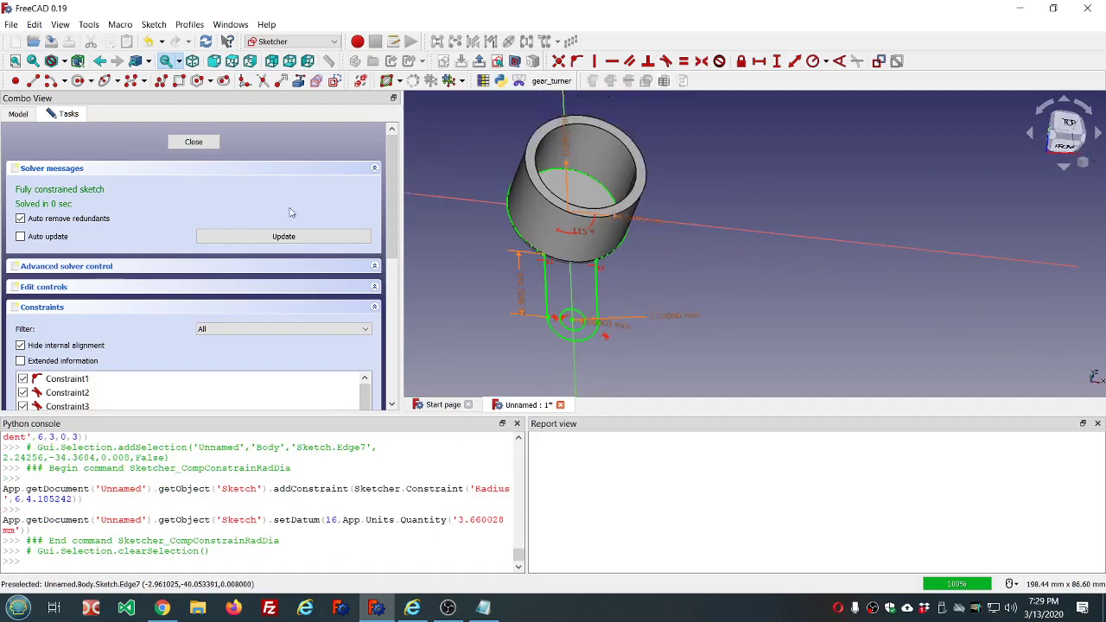
Step: Close the sketch and set its Attachment Offset z to =dd.ddHeight (21.960166 mm)
left_click(195, 143)
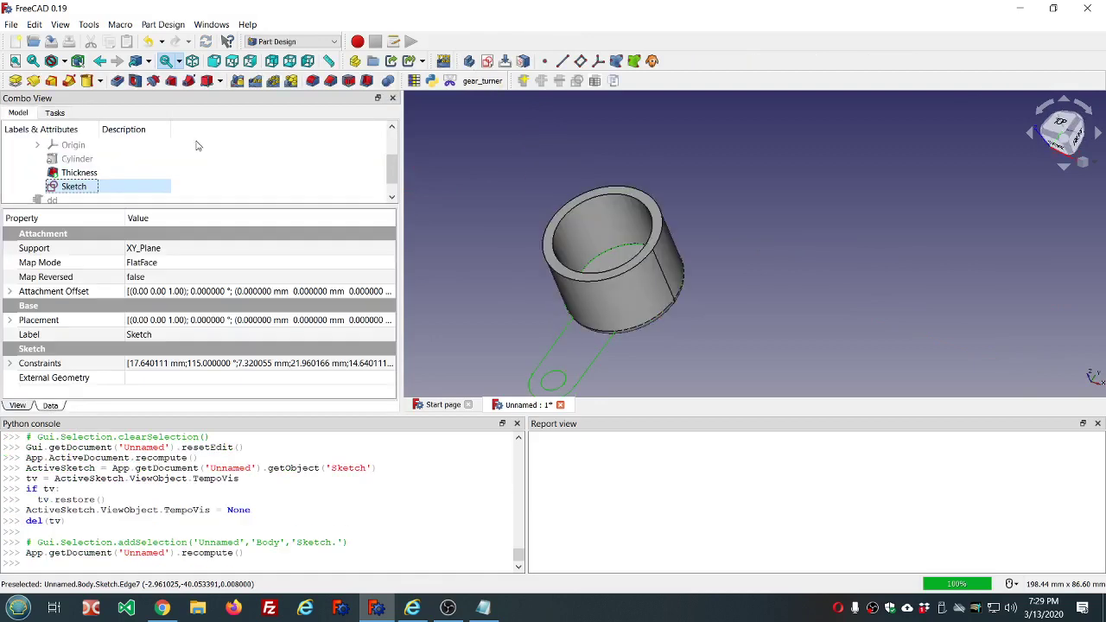
left_click(10, 292)
left_click(24, 335)
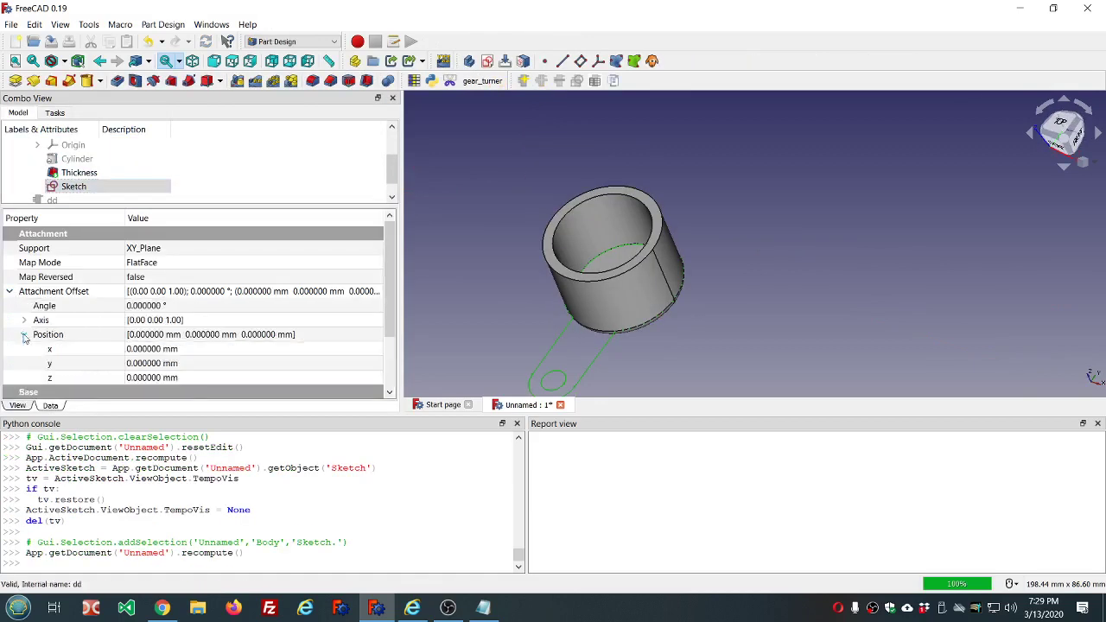
scroll(269, 320, "down", 1)
left_click(228, 338)
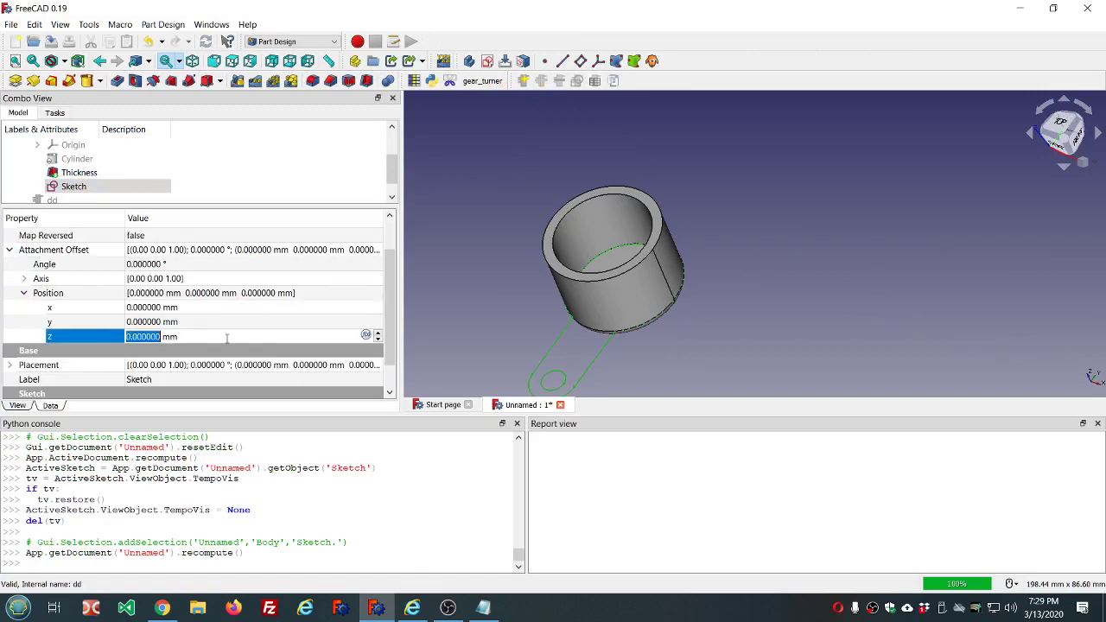
type("=dd.dd")
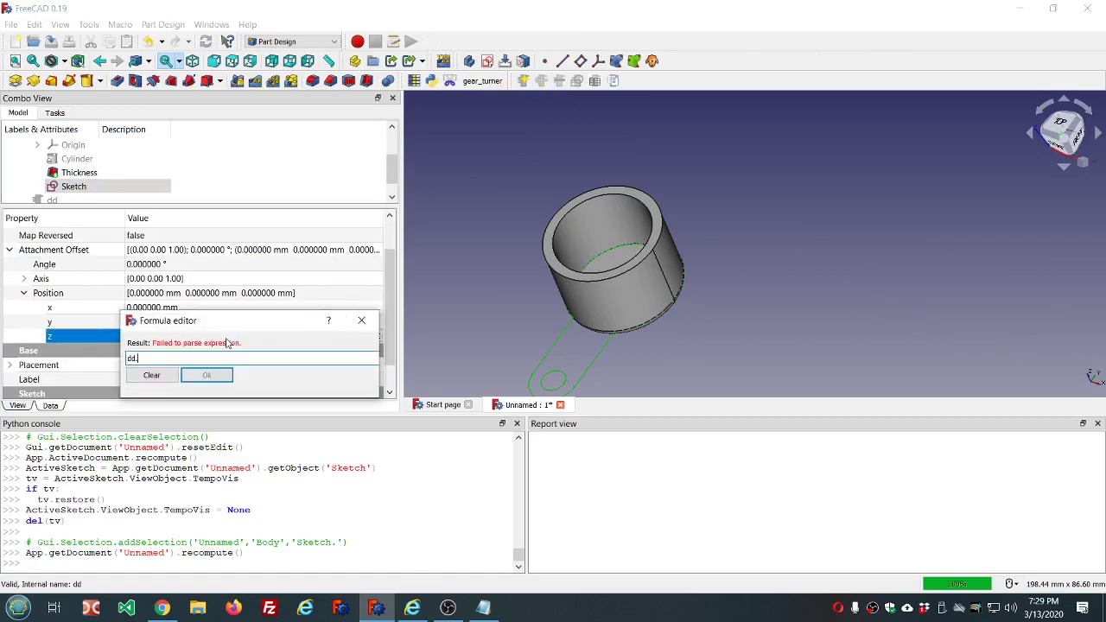
key("Down")
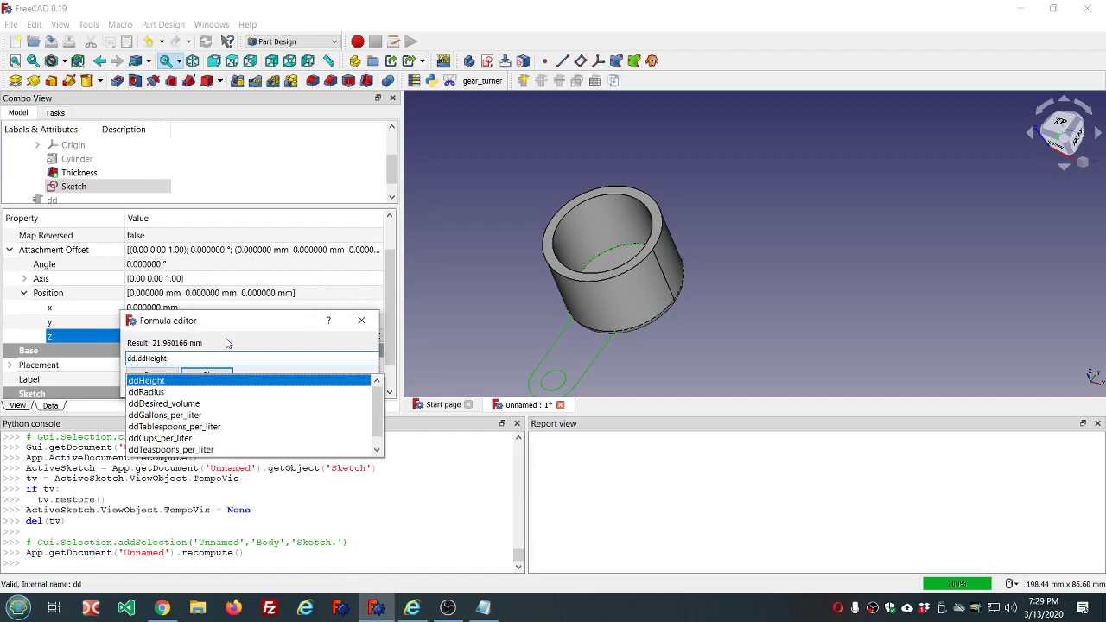
key("Return")
key("Return")
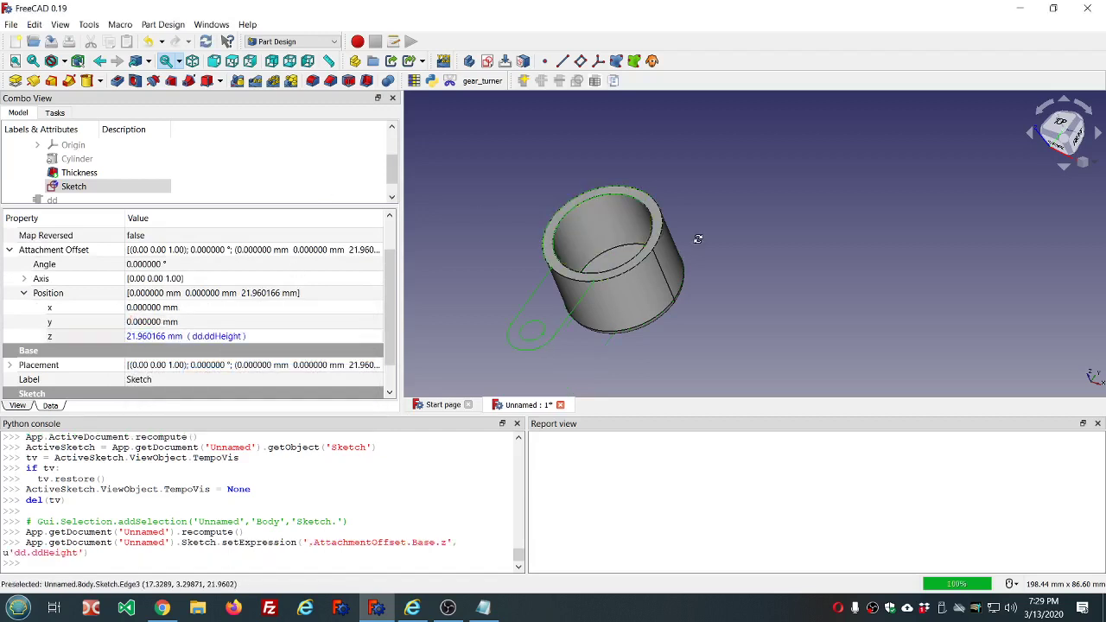
middle_click_drag(682, 248, 703, 197)
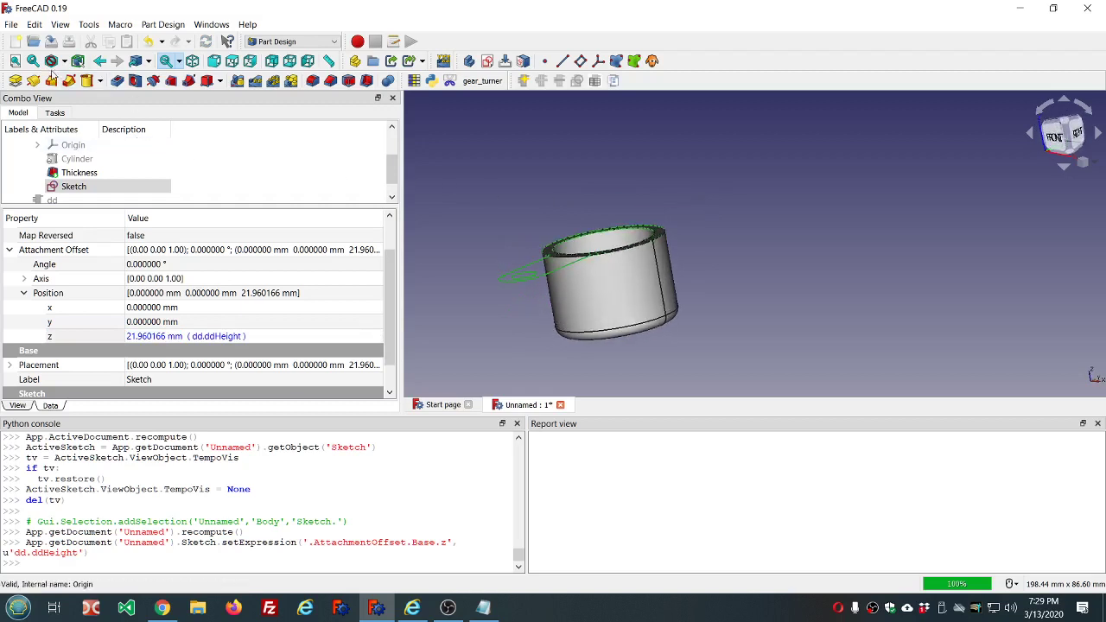
Step: Pad the handle sketch with length formula dd.ddWall_thickness, giving a 3 mm plate
left_click(17, 81)
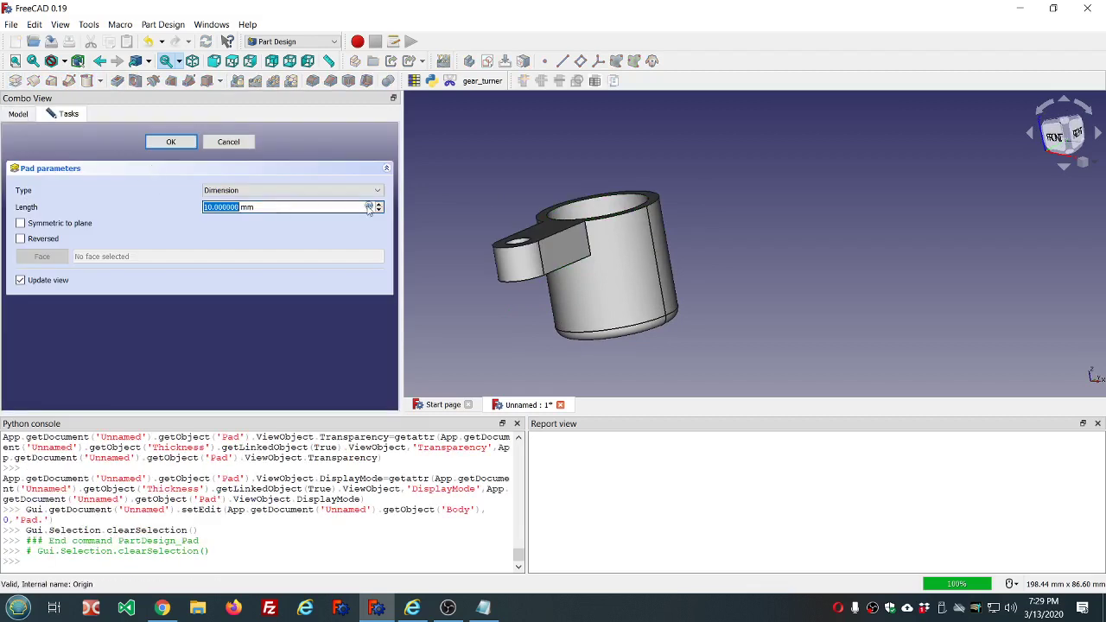
left_click(368, 207)
type("dd.dd")
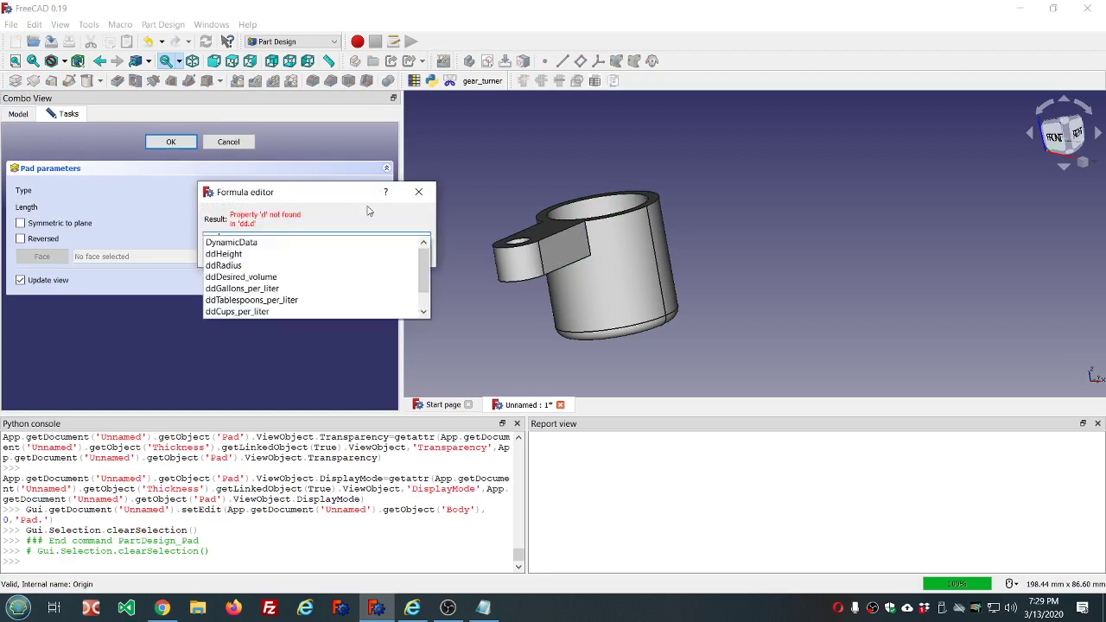
key("Down")
key("Down")
key("Down")
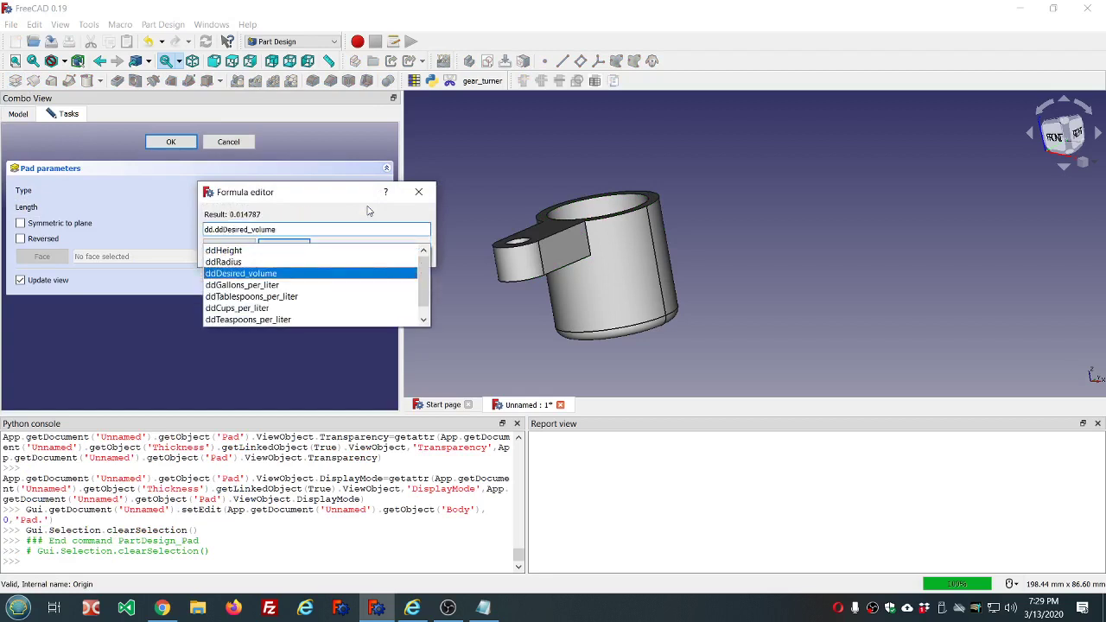
key("Down")
key("Down")
key("Down")
key("Down")
key("Down")
key("Return")
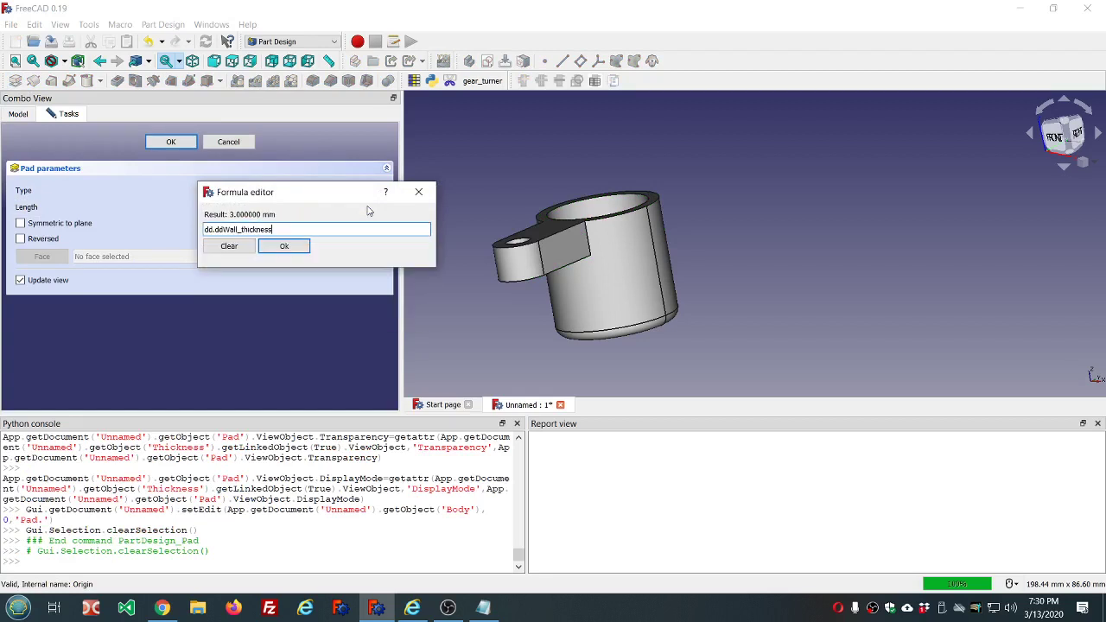
key("Return")
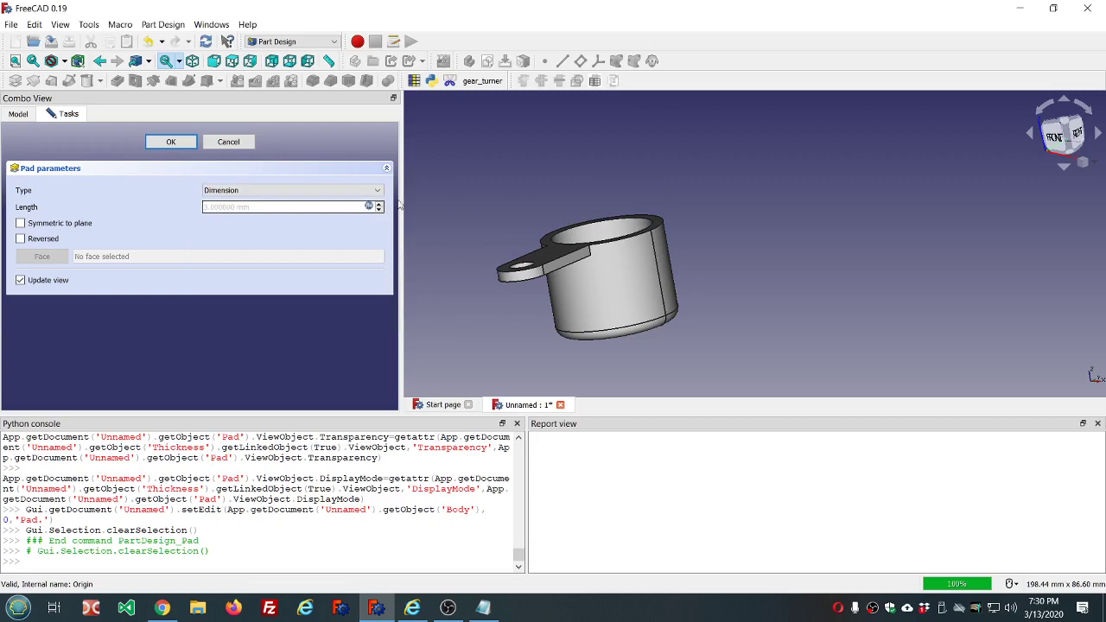
left_click(171, 142)
middle_click_drag(479, 156, 594, 161)
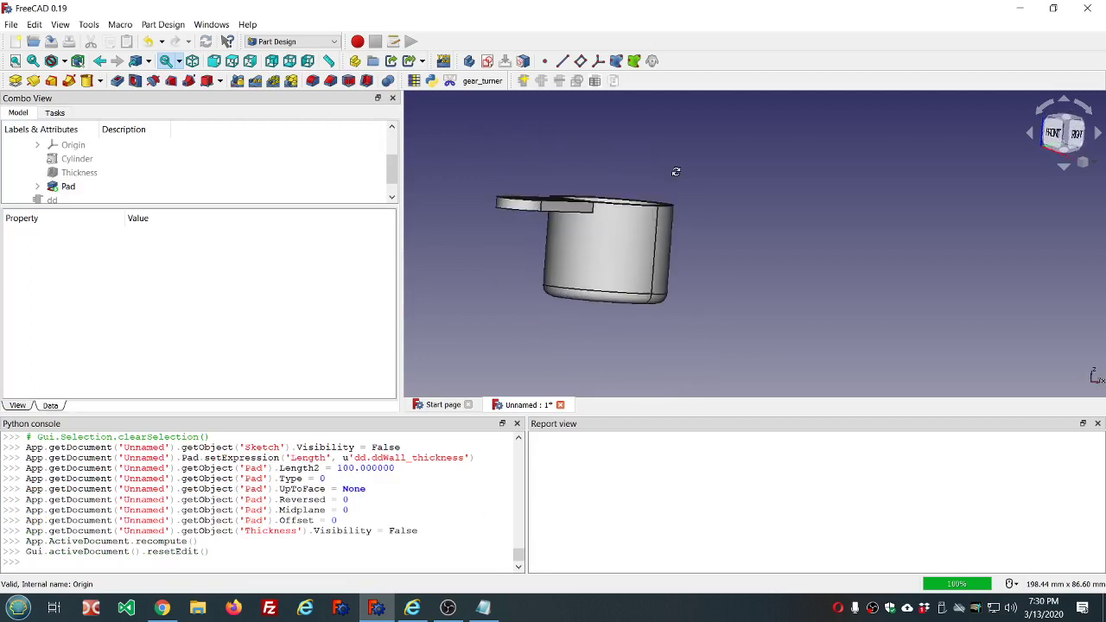
Step: View the cup from a top-front angle and show the base Cylinder on its own
middle_click_drag(675, 171, 665, 230)
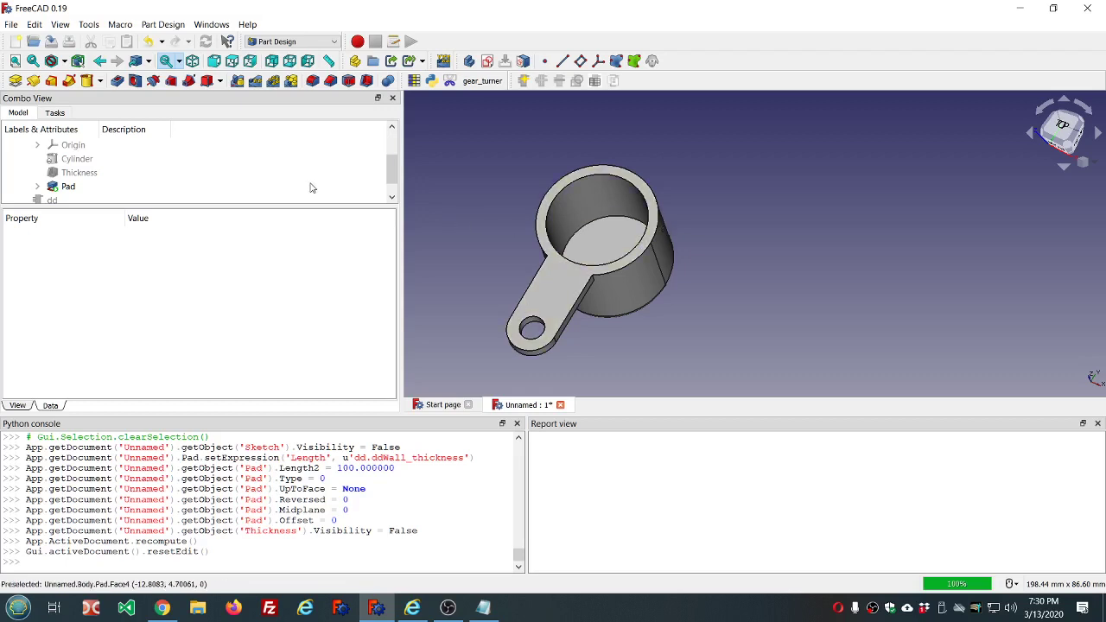
scroll(197, 176, "up", 1)
scroll(197, 176, "down", 1)
left_click(1059, 147)
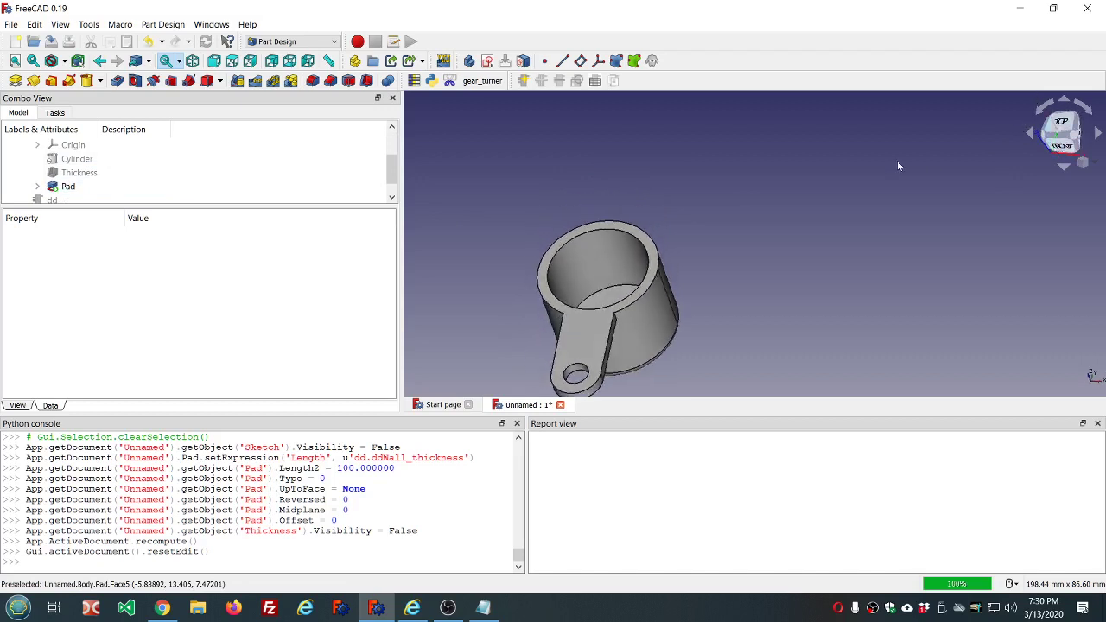
left_click(74, 161)
key("space")
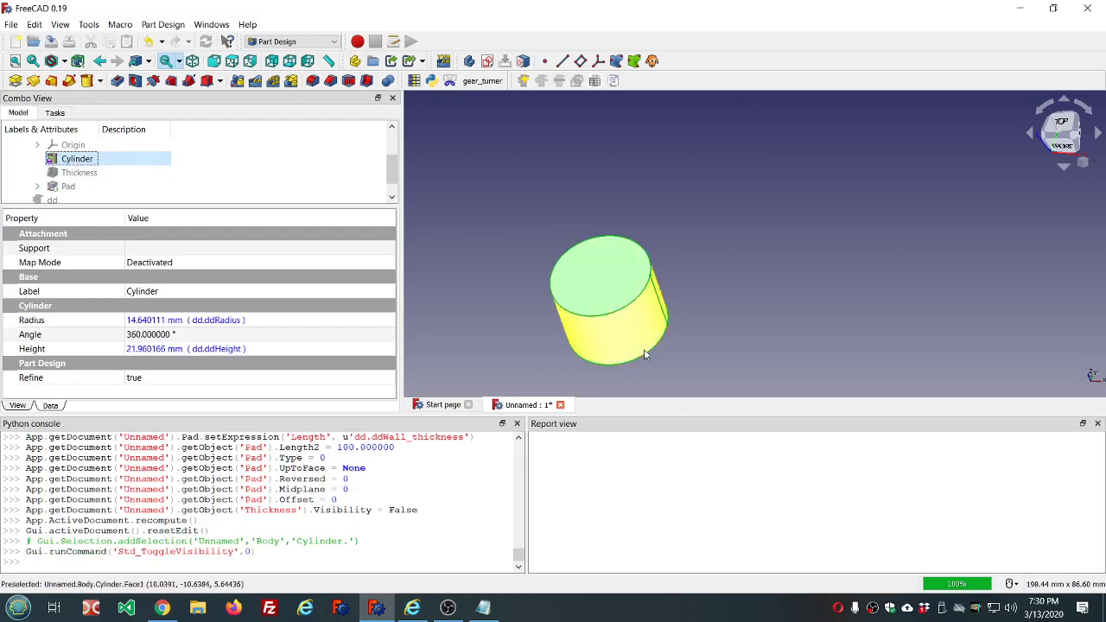
middle_click_drag(645, 344, 641, 297)
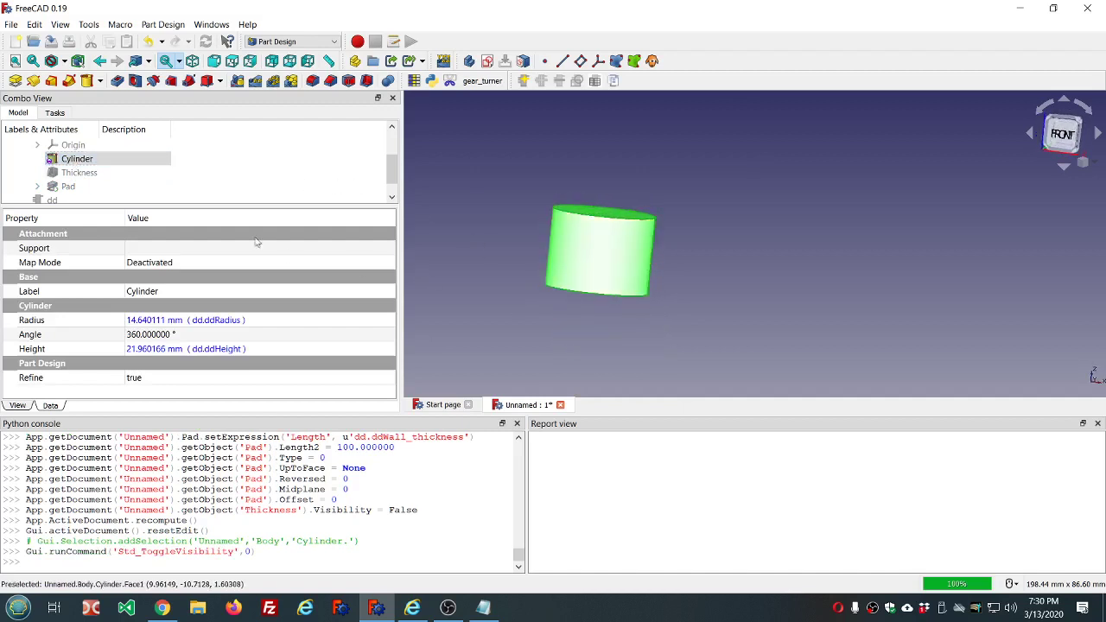
Step: Compare the hollowed Thickness shell with the Cylinder by toggling their visibility
left_click(79, 172)
key("space")
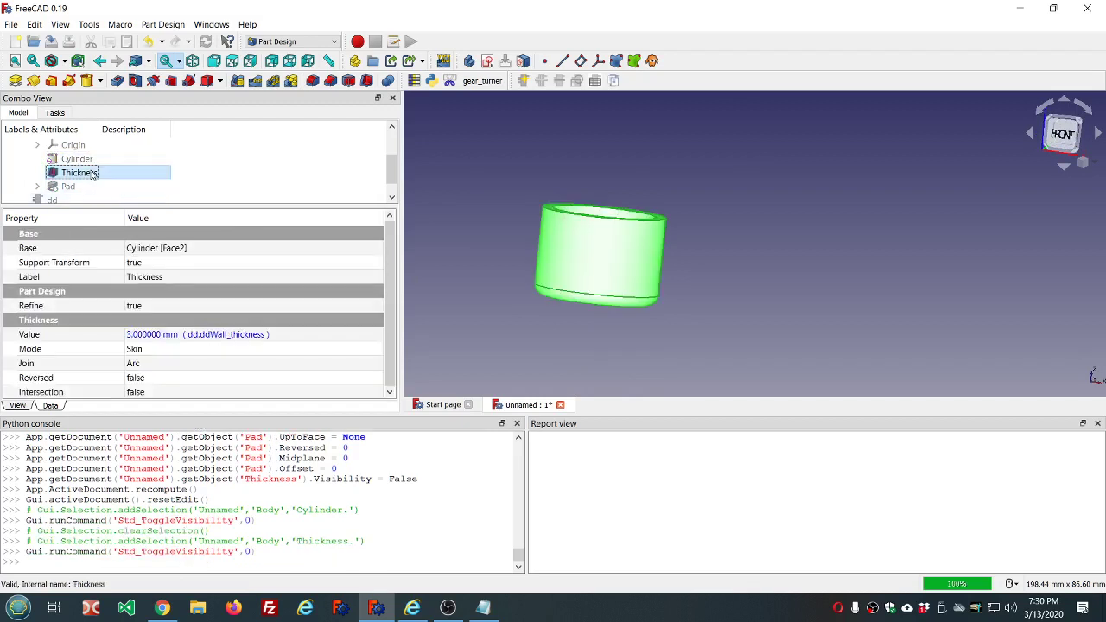
key("Up")
key("space")
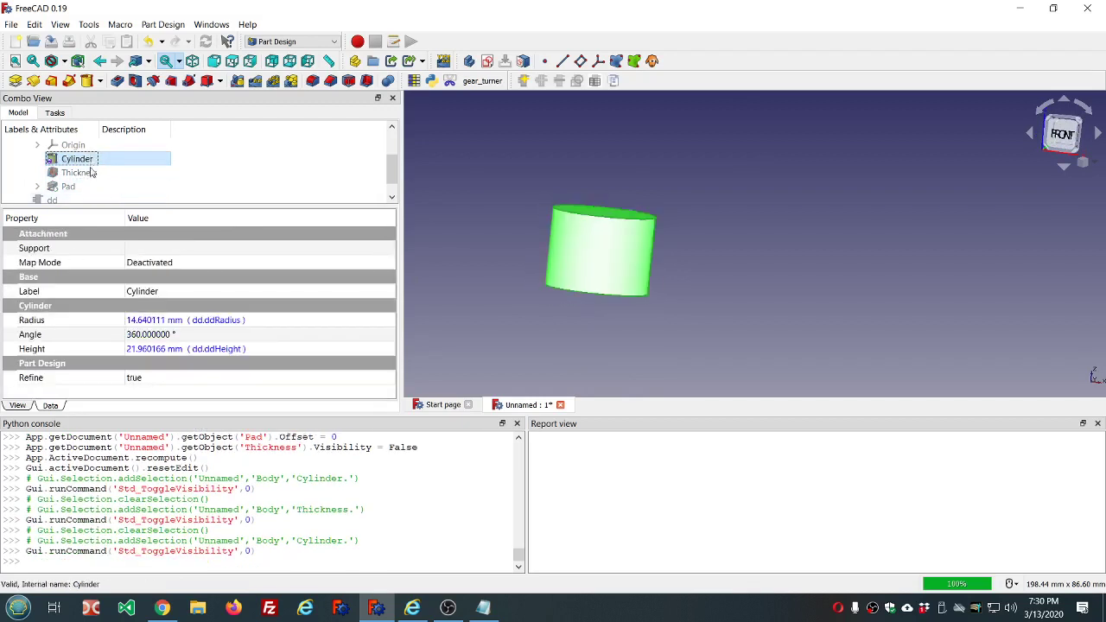
left_click(90, 173)
key("space")
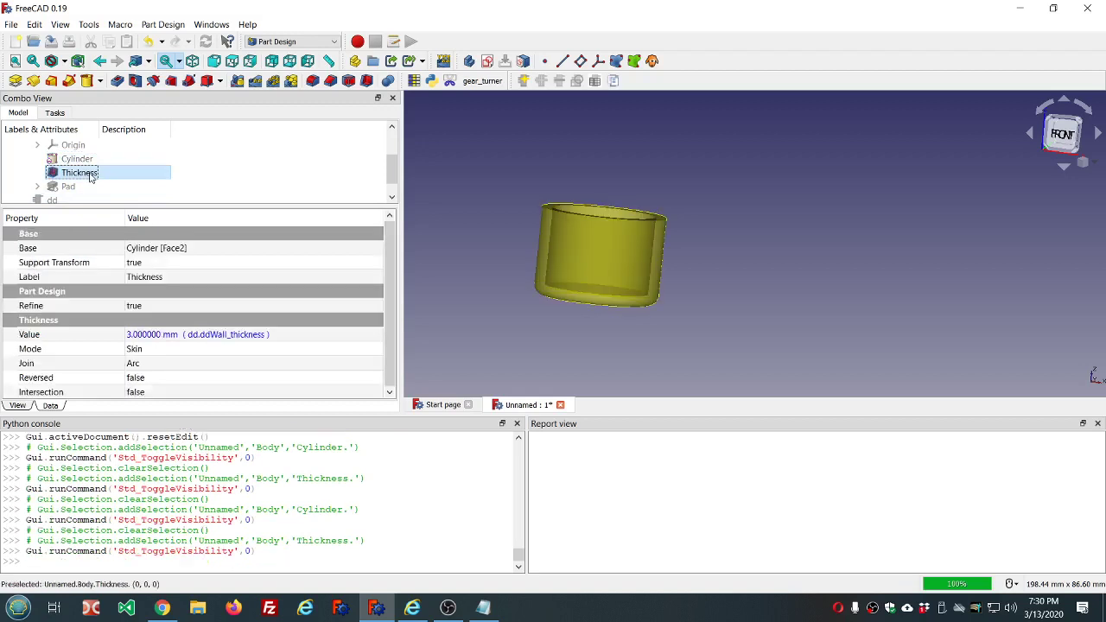
Step: Show the handle Pad and set its Reversed property to true
left_click(73, 188)
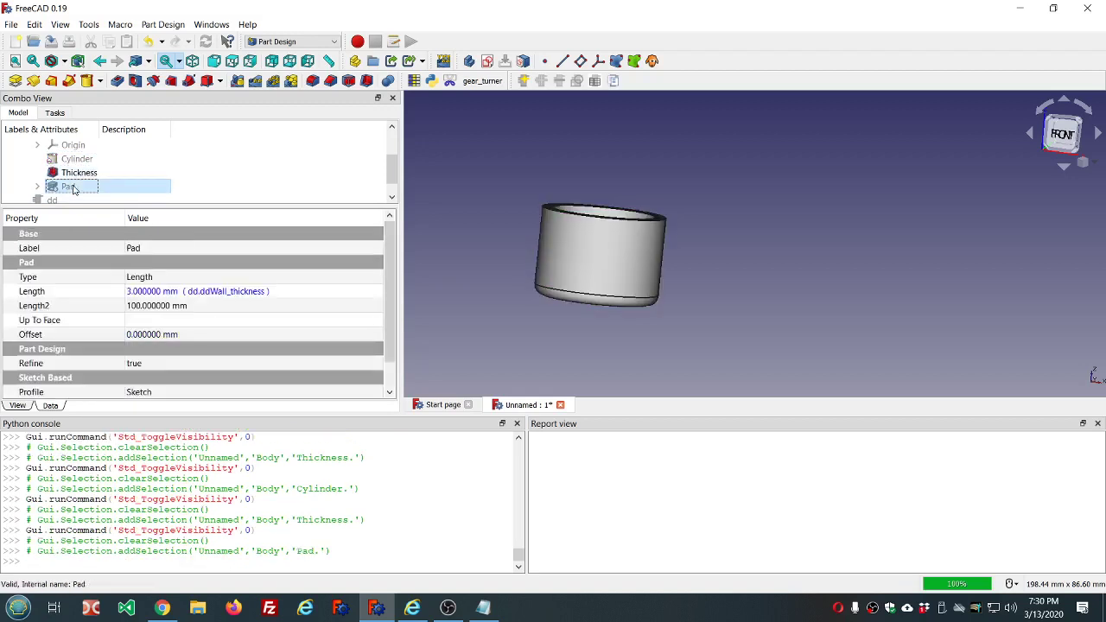
key("space")
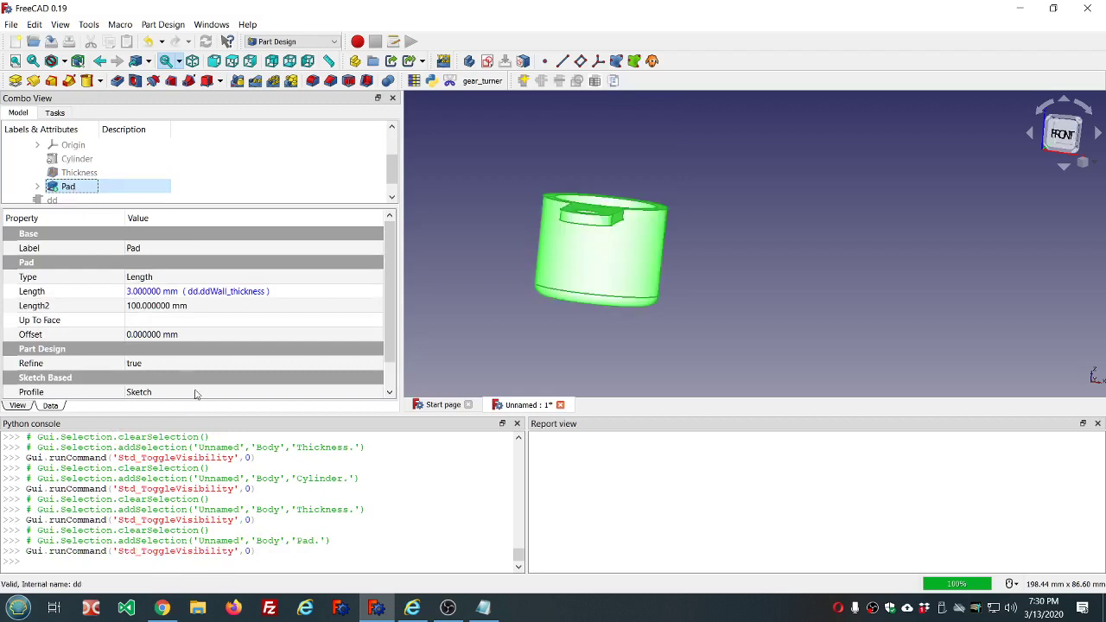
scroll(292, 334, "down", 1)
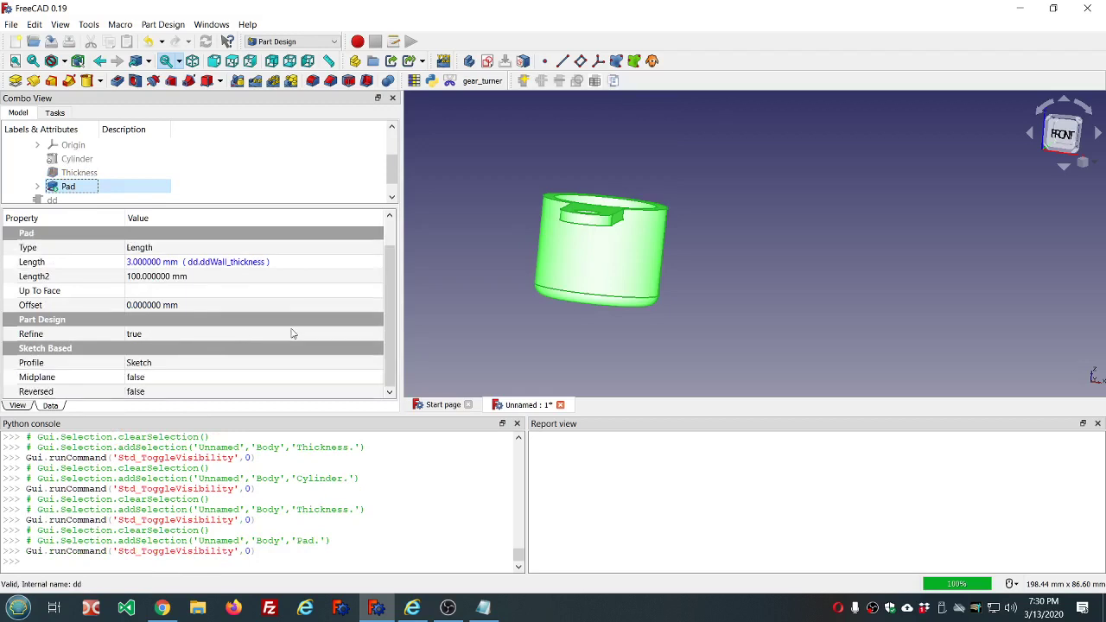
left_click(230, 392)
scroll(229, 392, "down", 1)
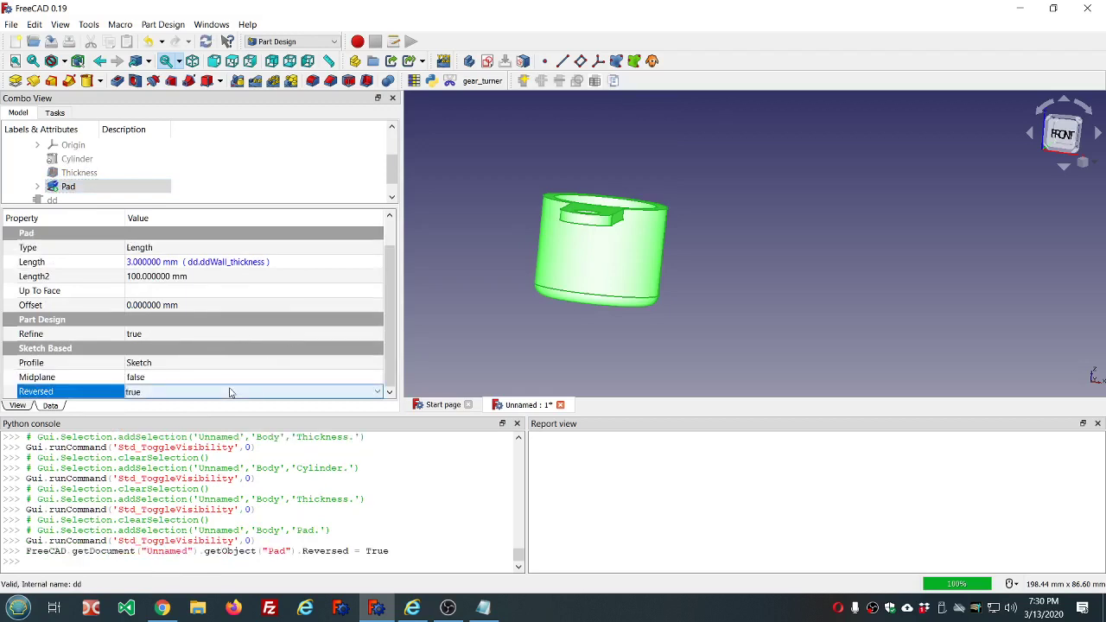
left_click(440, 327)
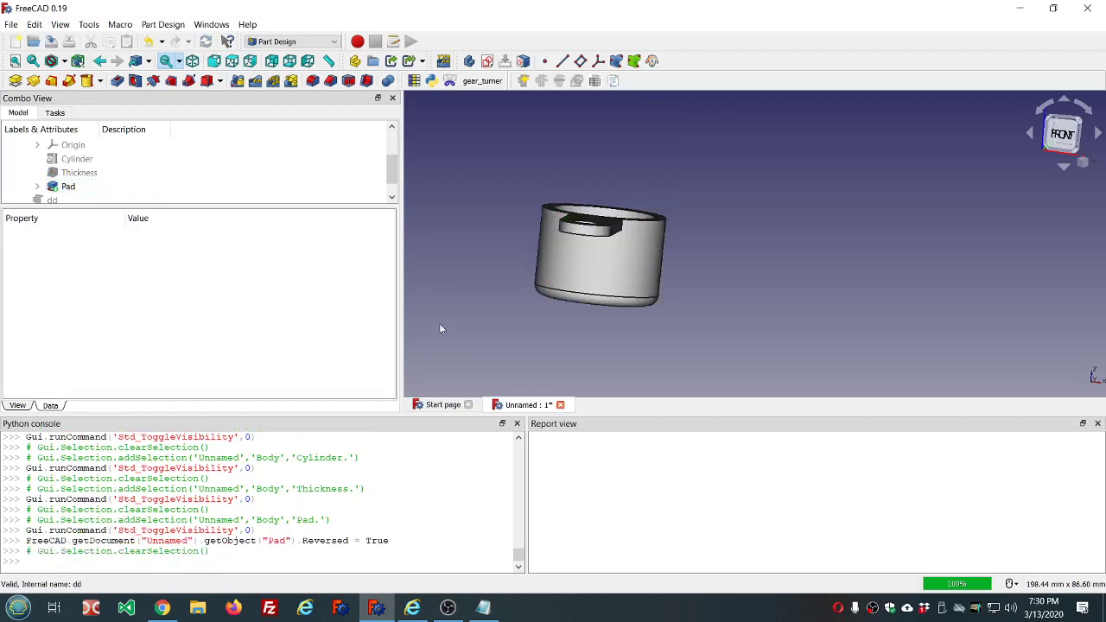
Step: Toggle the Thickness shell and orbit to check the finished cup with its holed handle
left_click(87, 175)
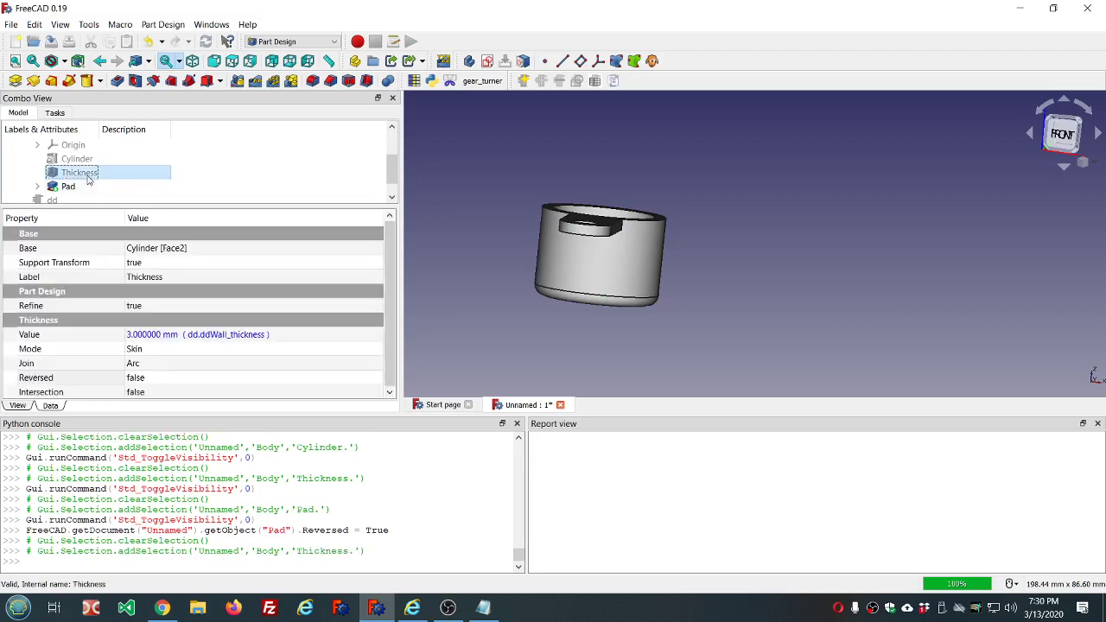
key("space")
key("space")
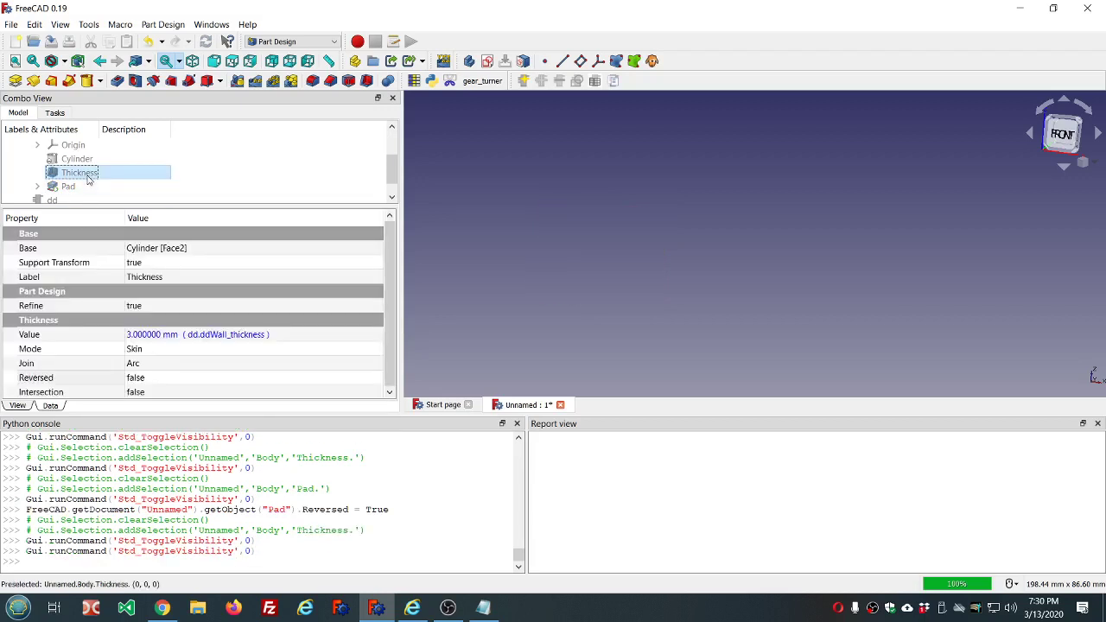
key("space")
left_click(69, 185)
key("space")
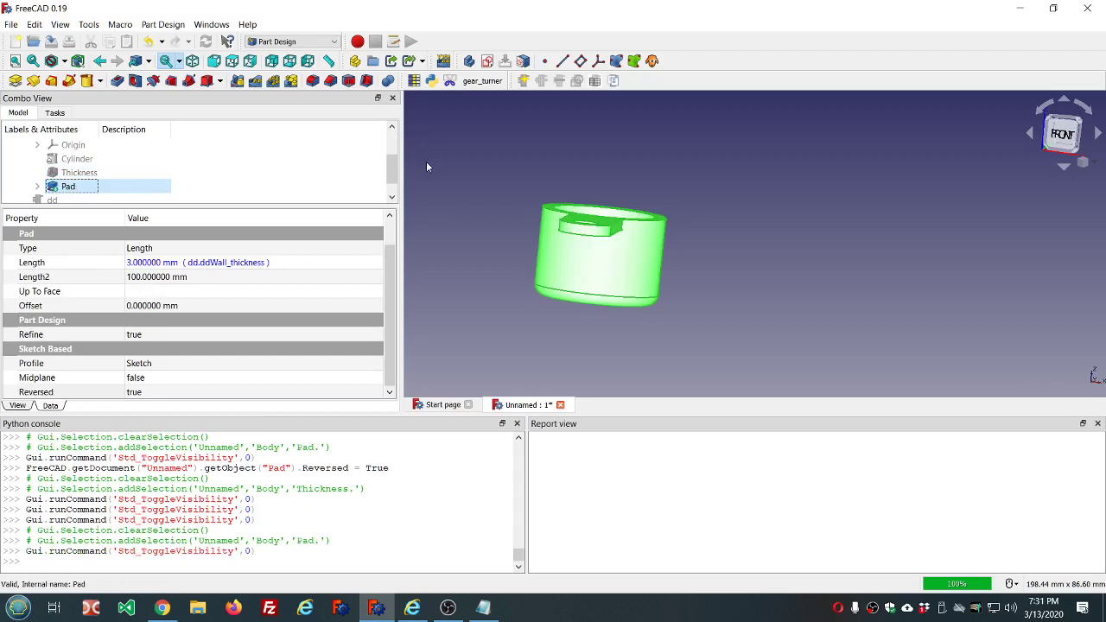
middle_click_drag(619, 199, 627, 268)
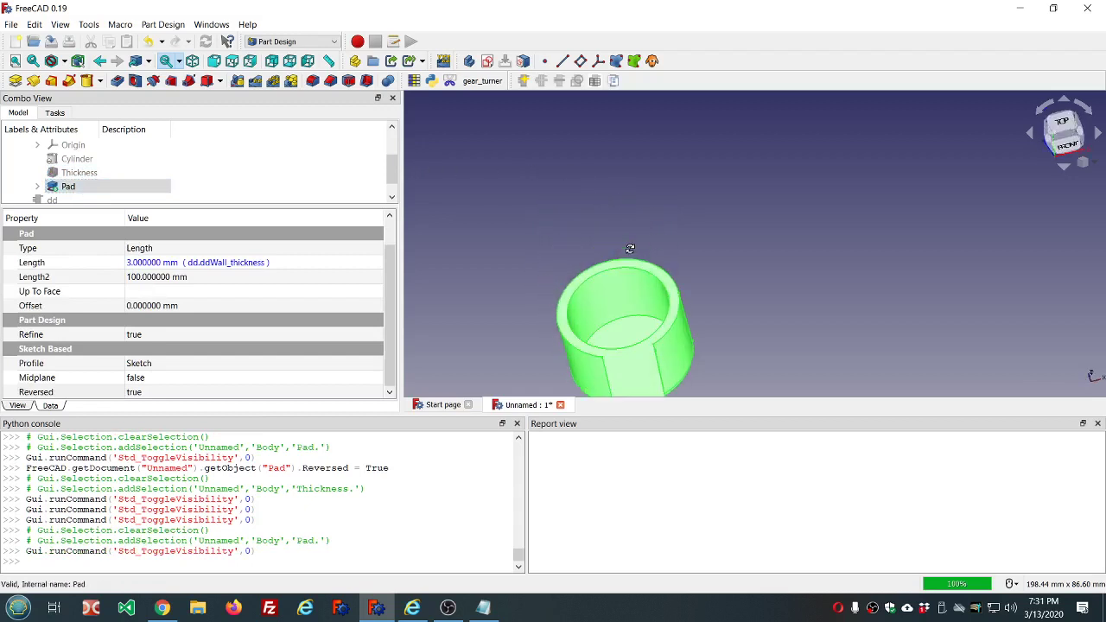
scroll(629, 273, "down", 3)
scroll(629, 278, "up", 3)
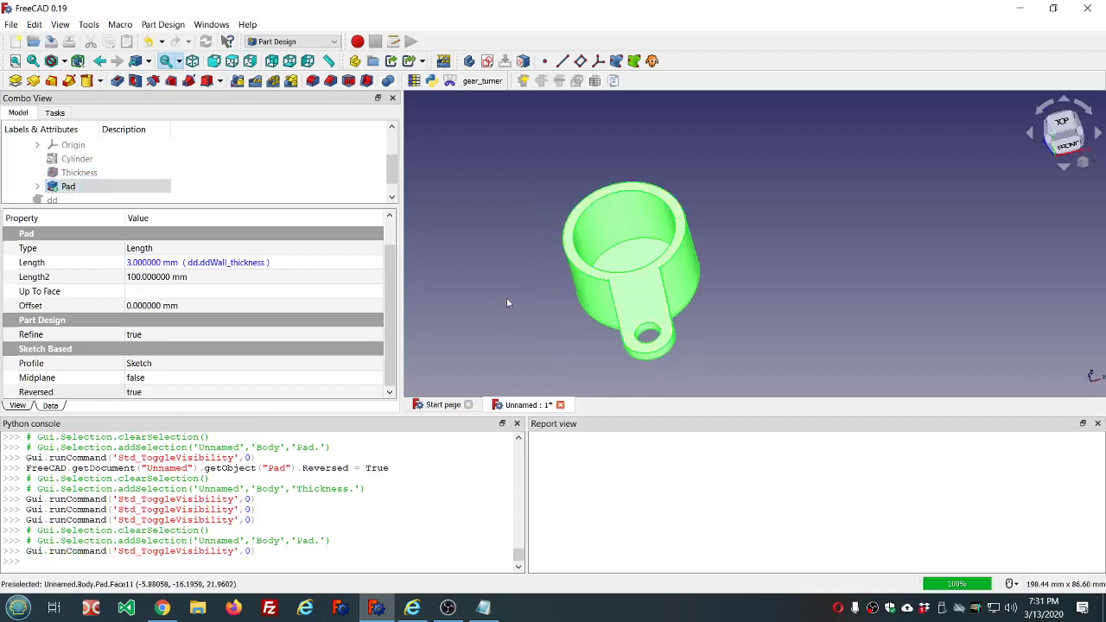
left_click(515, 292)
middle_click_drag(527, 309, 633, 297)
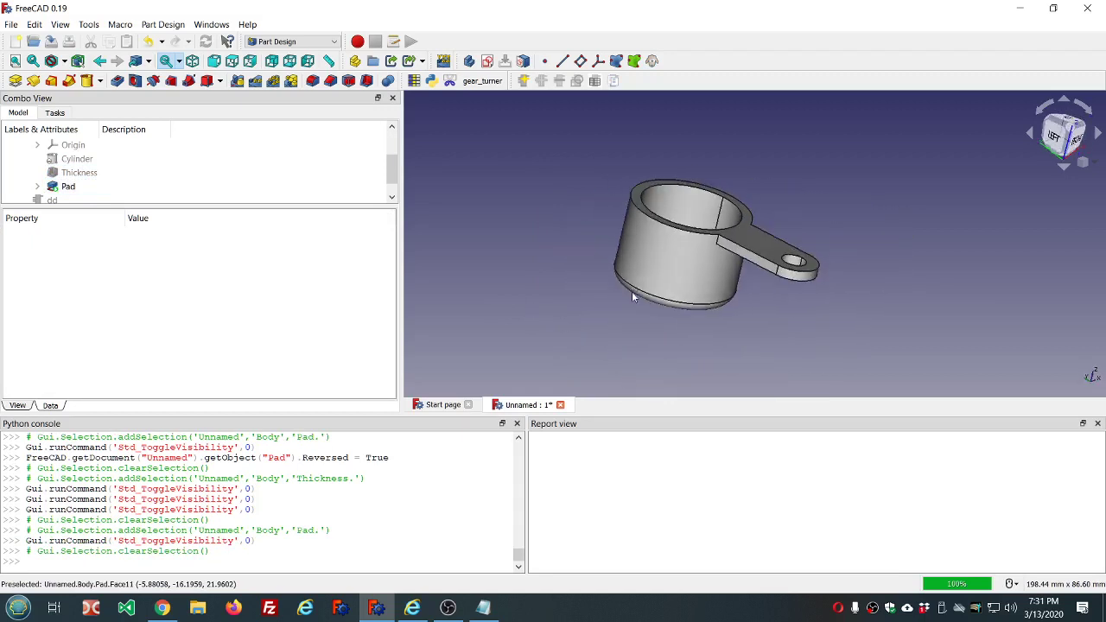
Step: Set dd's Desired_volume formula to ddTeaspoons_per_liter
left_click(78, 200)
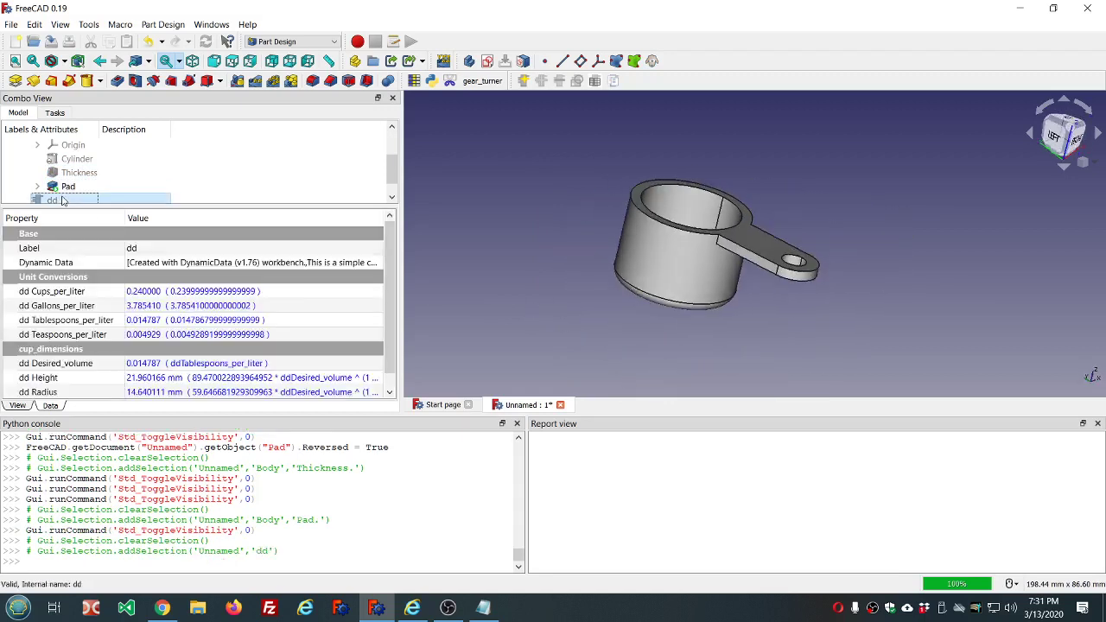
scroll(309, 298, "down", 1)
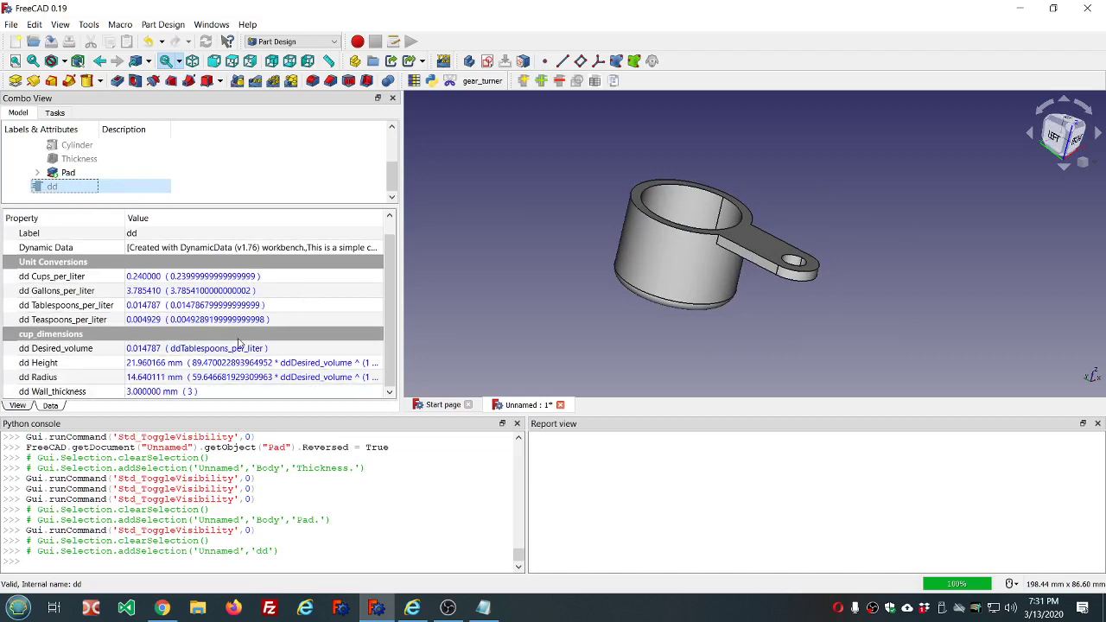
middle_click_drag(586, 155, 603, 199)
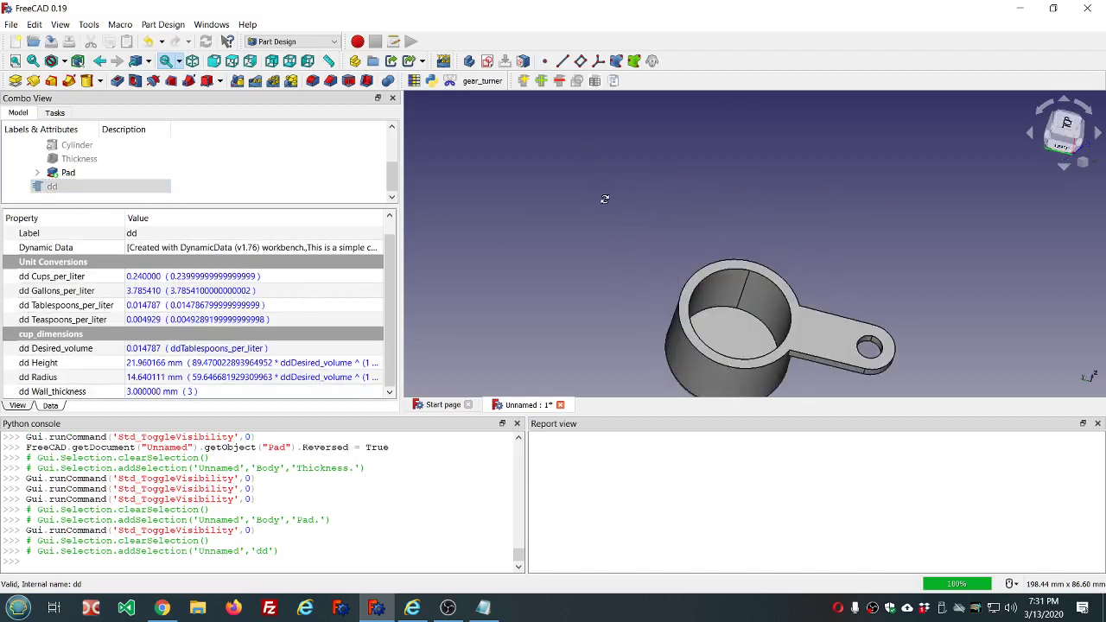
scroll(603, 199, "down", 3)
scroll(666, 290, "up", 2)
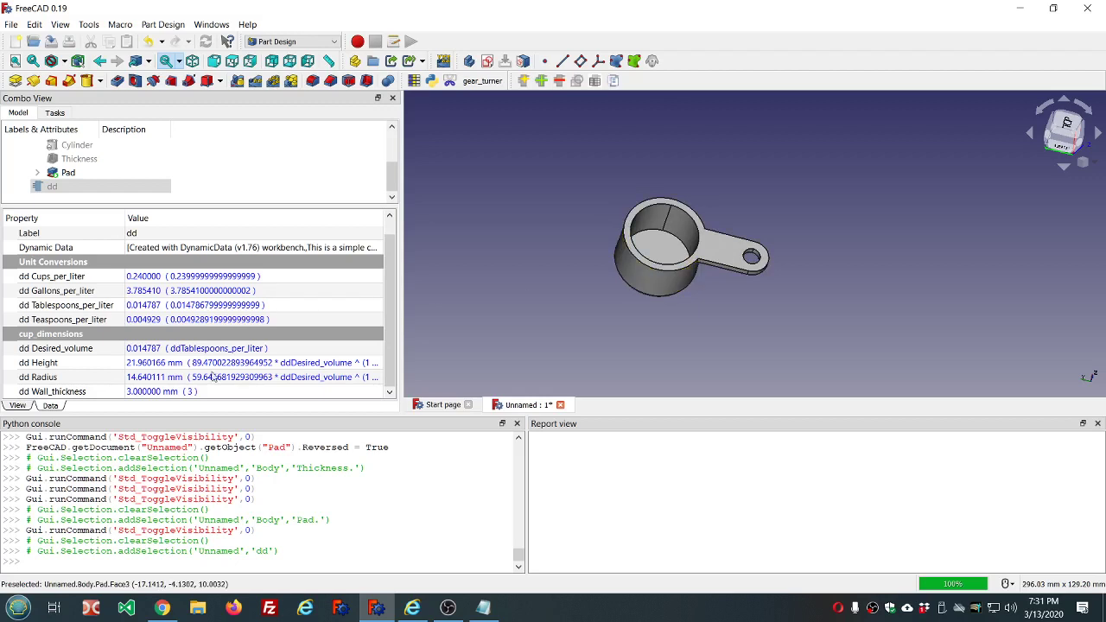
left_click(293, 350)
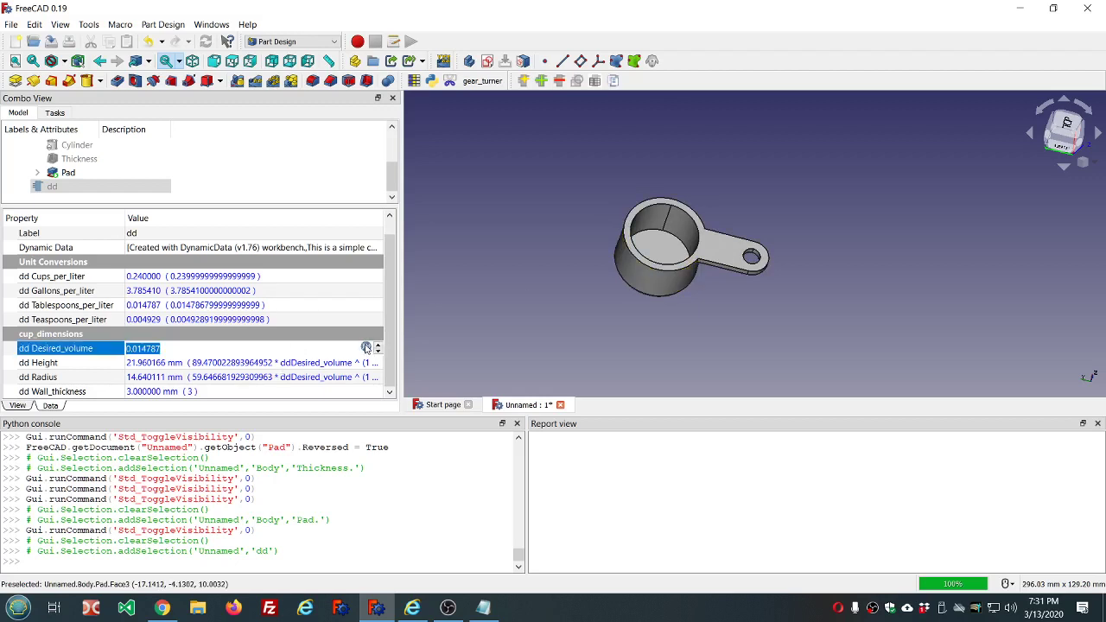
left_click(366, 348)
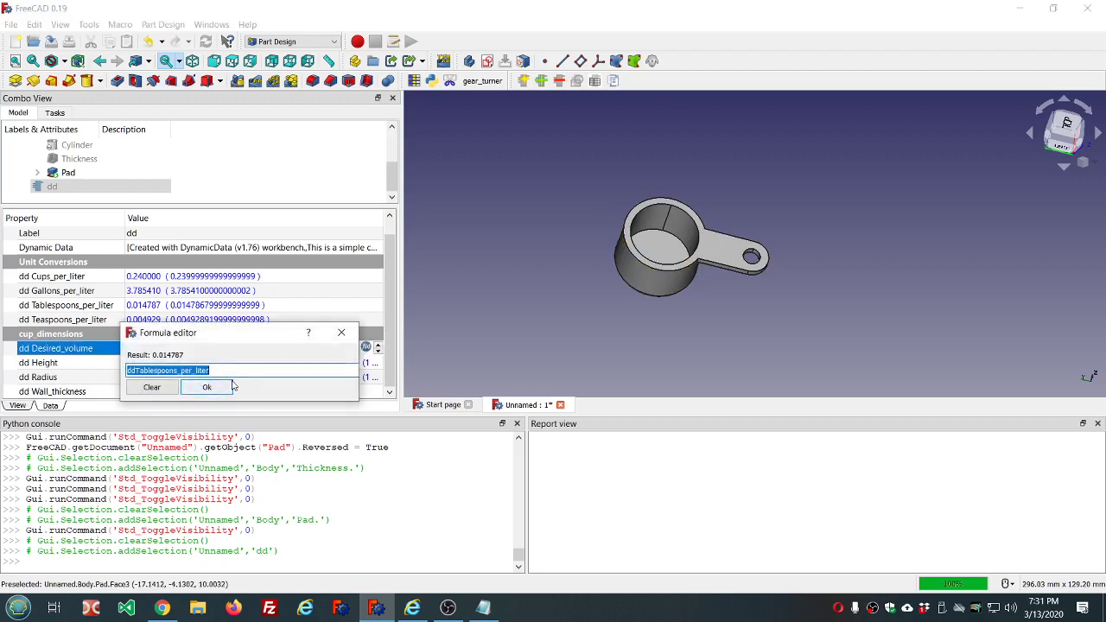
type("dd.dd")
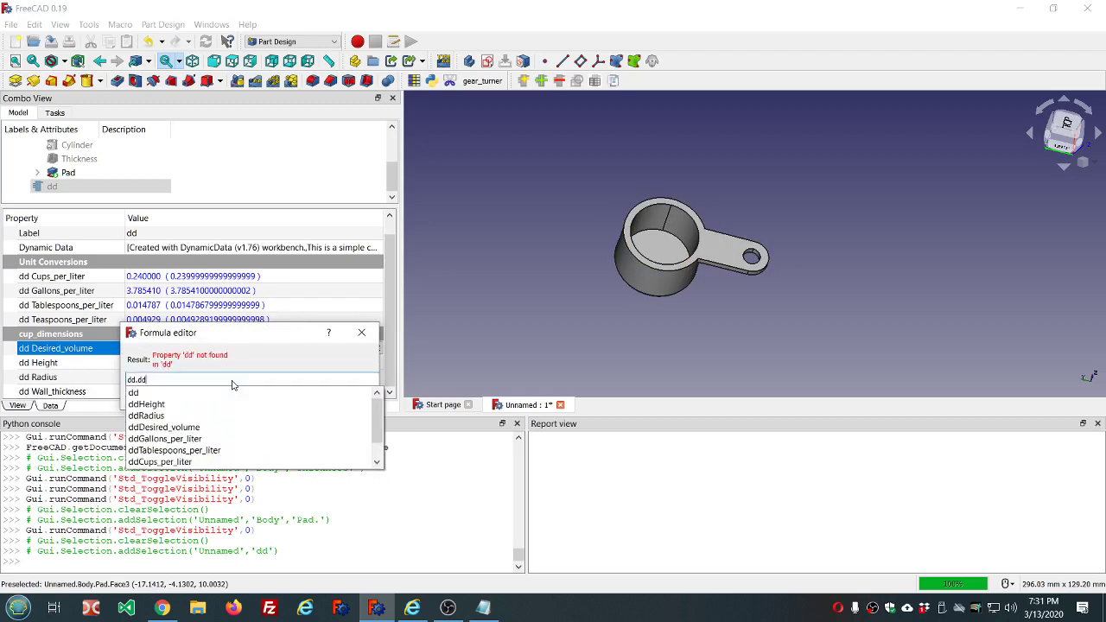
key("Down")
key("Down")
key("Down")
key("Down")
key("Down")
key("Down")
key("Down")
key("Down")
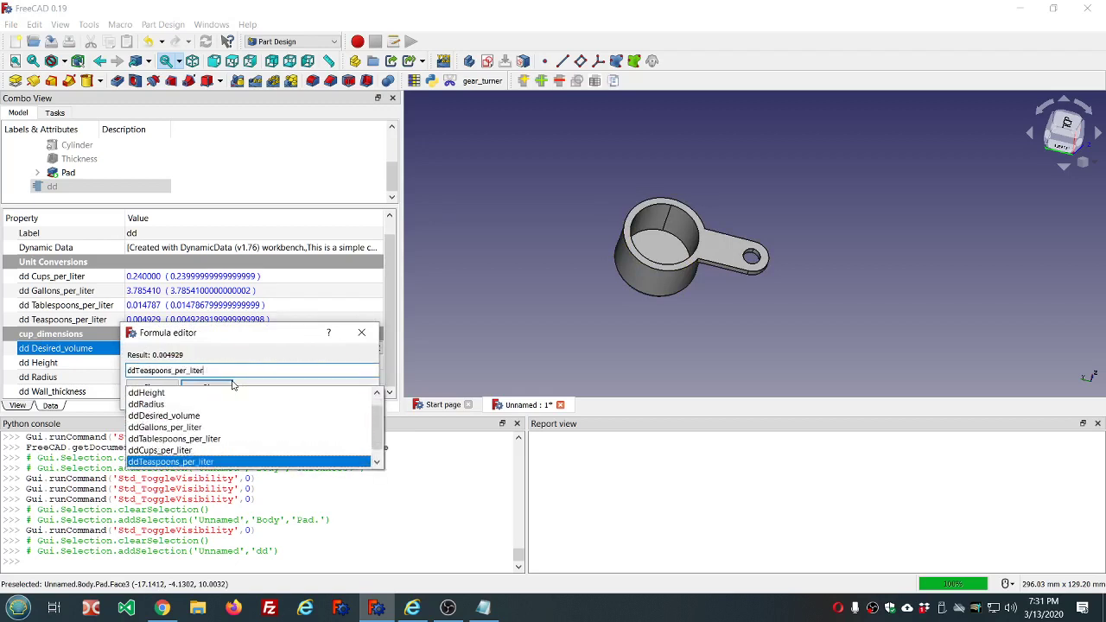
key("Return")
left_click(231, 385)
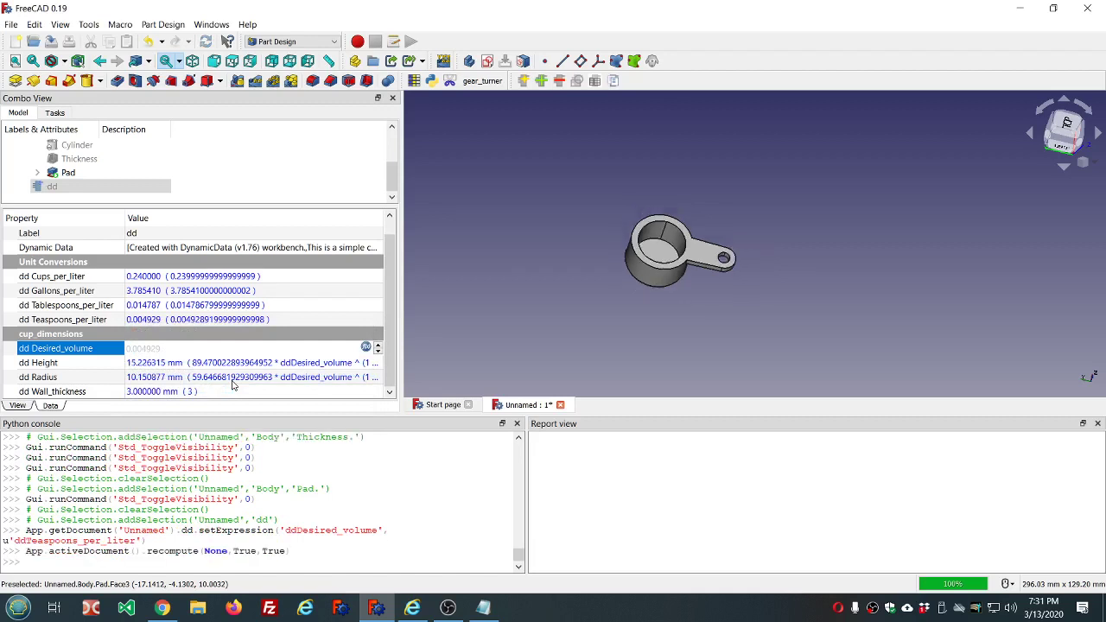
Step: Orbit to inspect the shrunken cup, now 15.226315 mm tall with 10.150877 mm radius
scroll(644, 261, "up", 3)
middle_click_drag(644, 261, 721, 269)
scroll(738, 227, "down", 3)
middle_click_drag(751, 194, 777, 255)
middle_click_drag(594, 200, 578, 250)
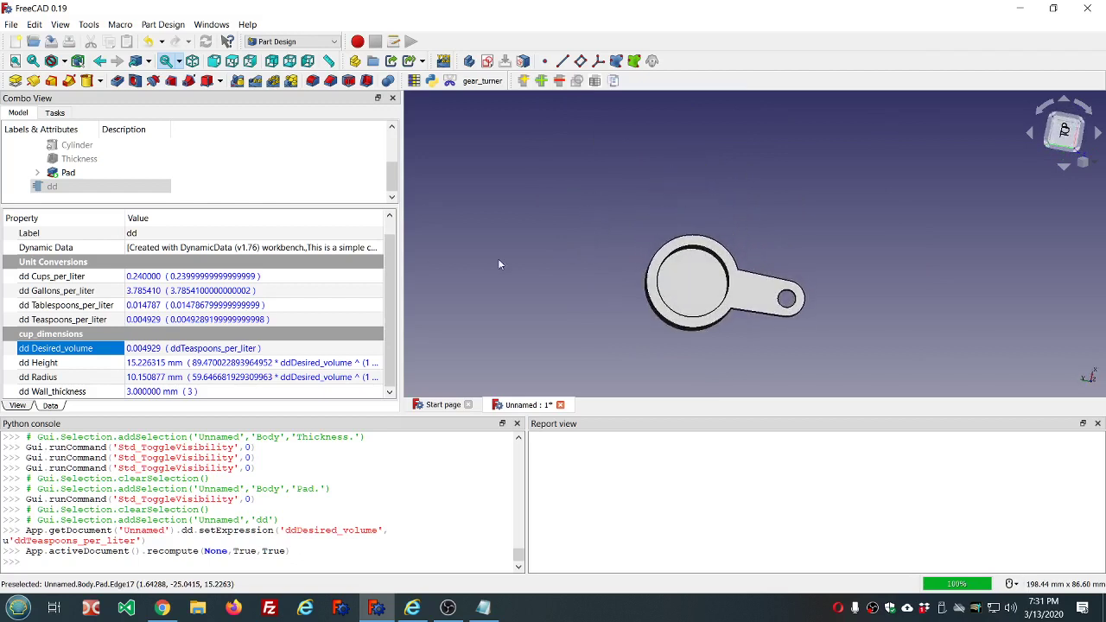
Step: Change the Desired_volume formula to ddGallons_per_liter (3.785410)
left_click(313, 341)
left_click(311, 355)
left_click(366, 348)
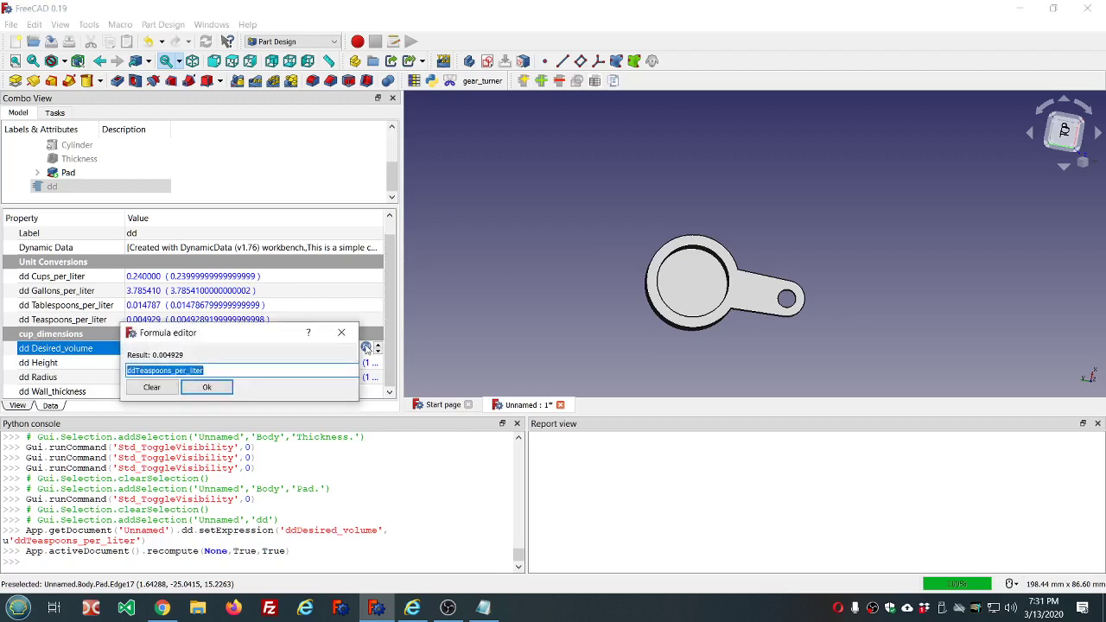
type("dd.dd")
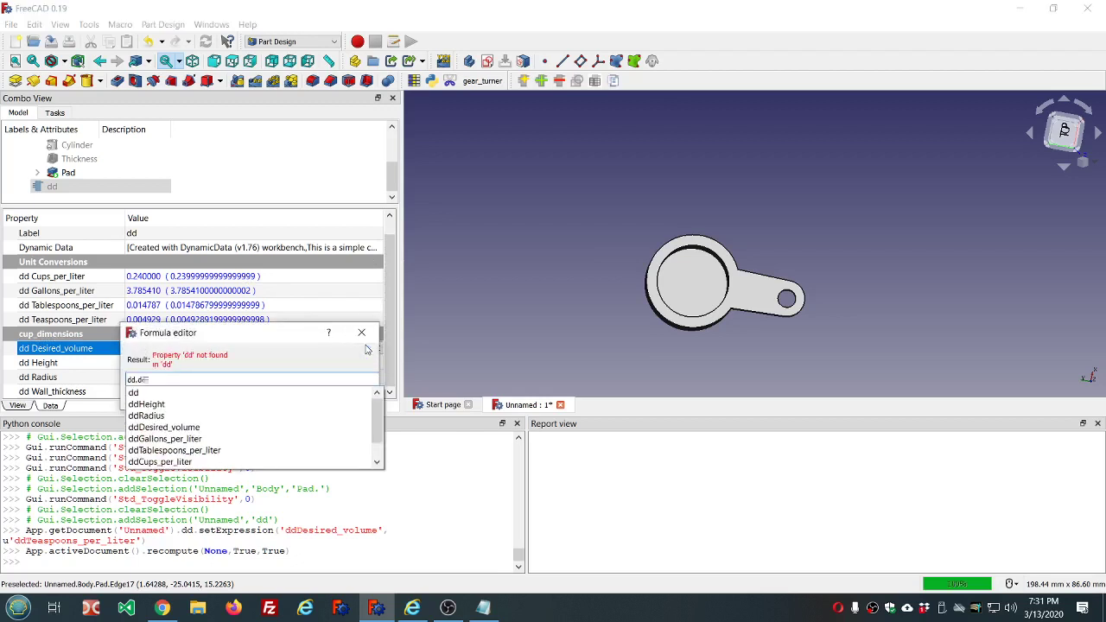
key("Down")
key("Down")
key("Down")
key("Down")
key("Down")
key("Return")
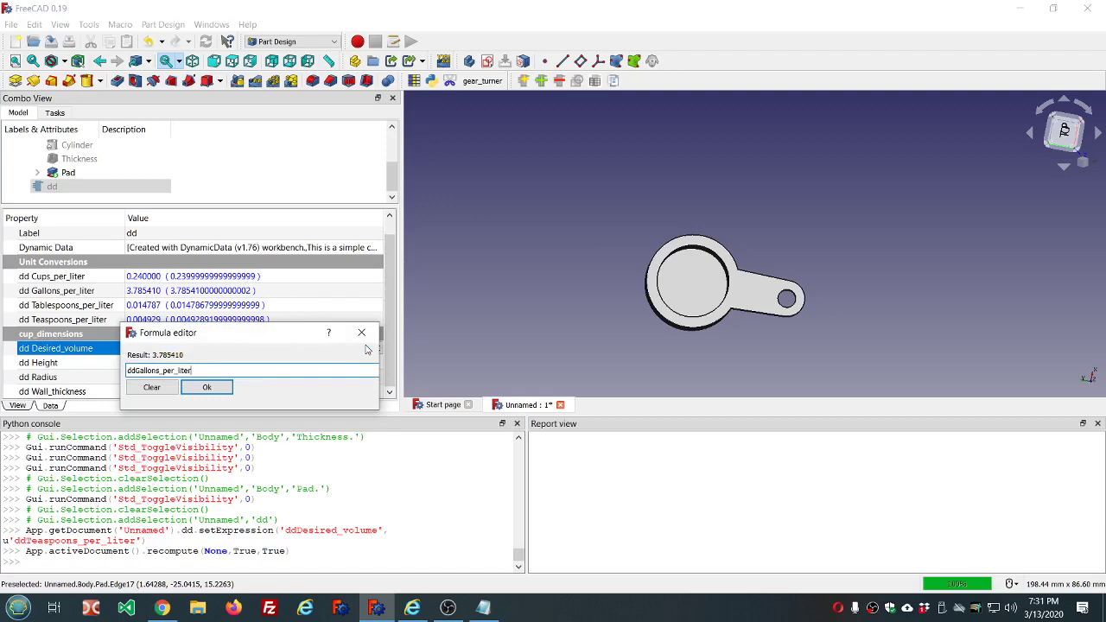
key("Return")
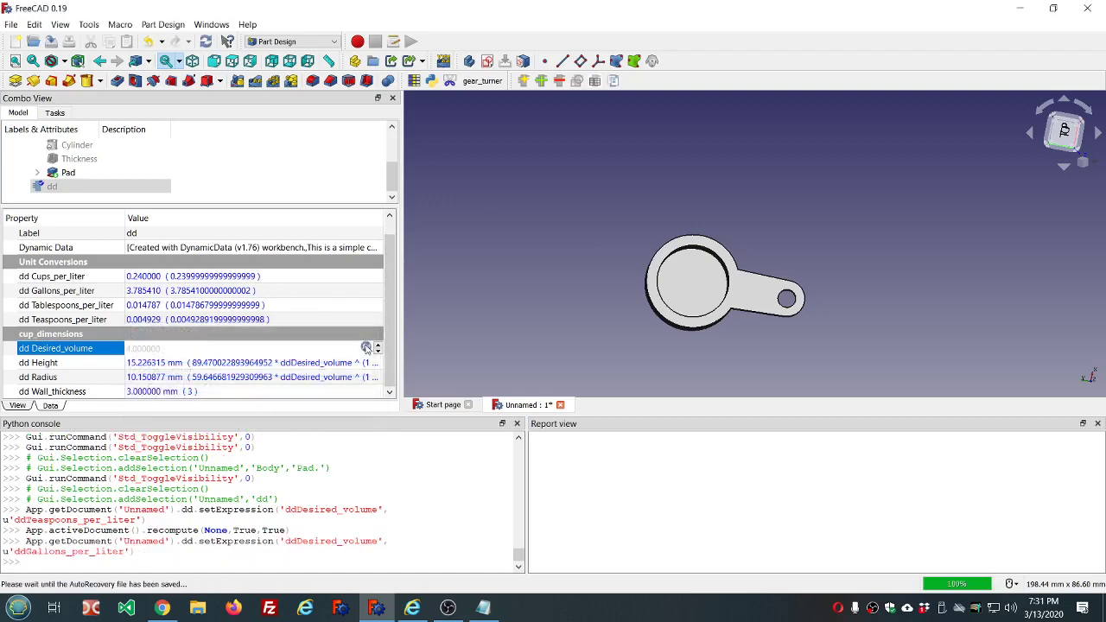
Step: Orbit and zoom around the enlarged 139.438229 mm tall cup to inspect it
scroll(679, 223, "down", 5)
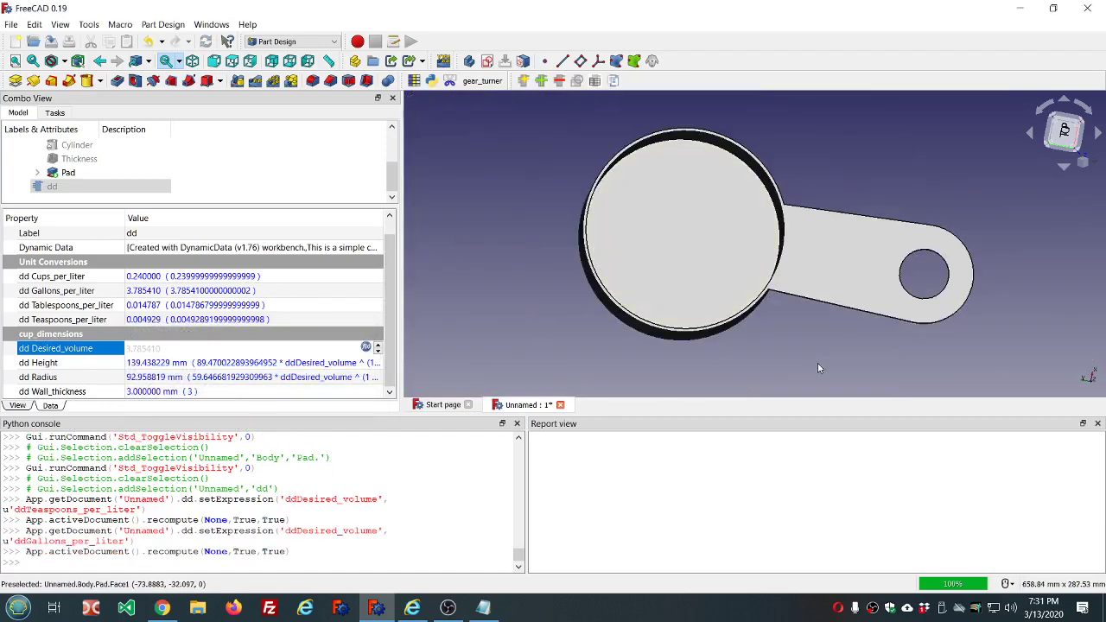
middle_click_drag(819, 363, 808, 301)
scroll(762, 270, "down", 3)
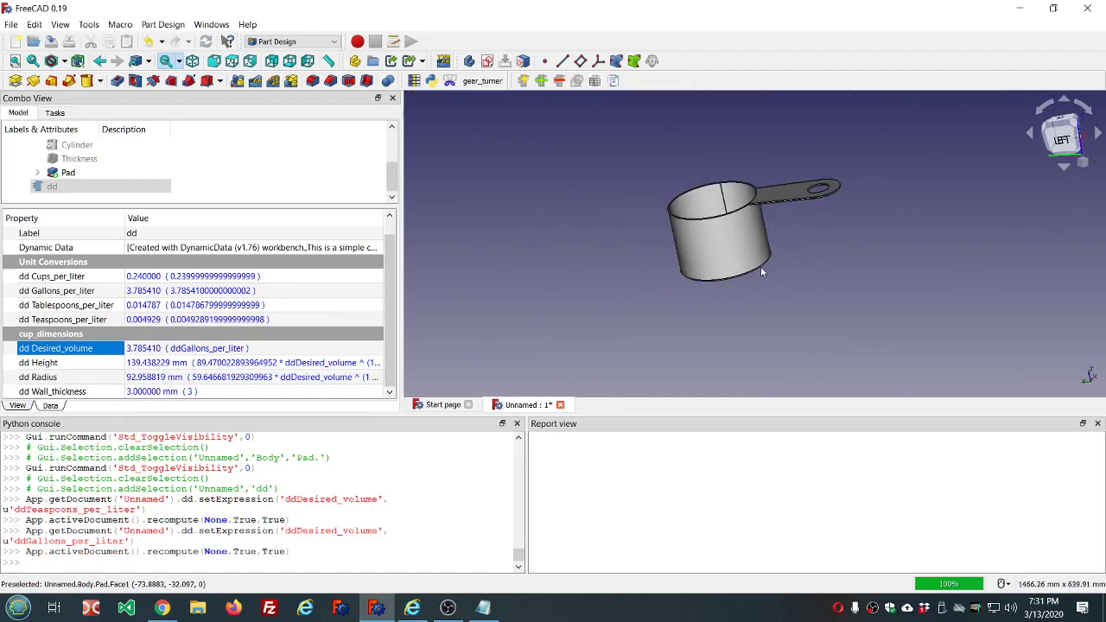
scroll(788, 204, "up", 6)
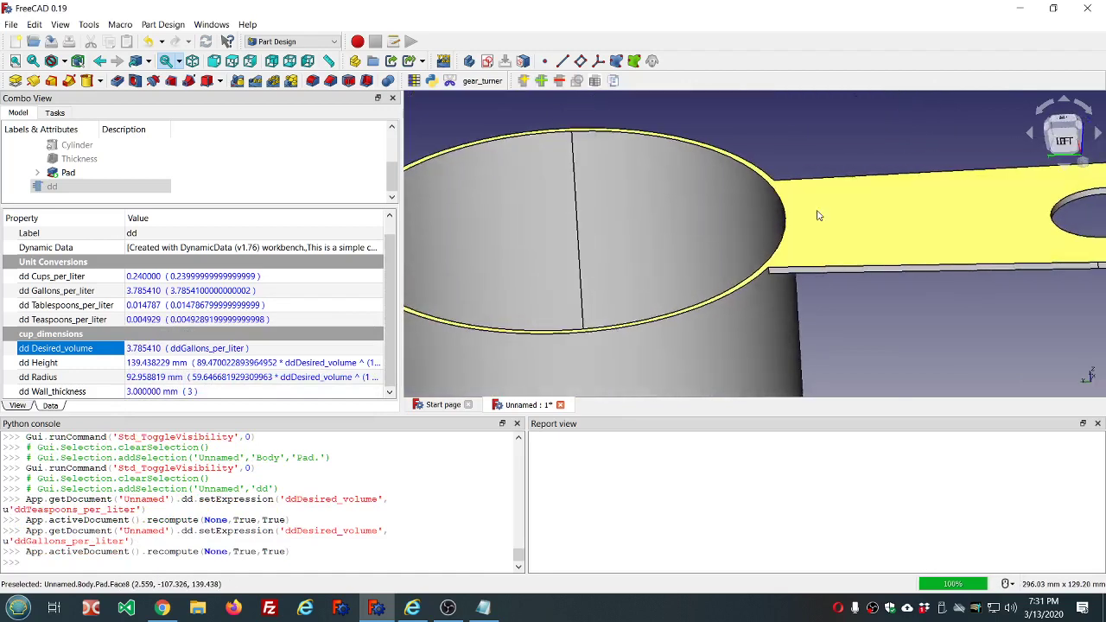
scroll(822, 247, "down", 3)
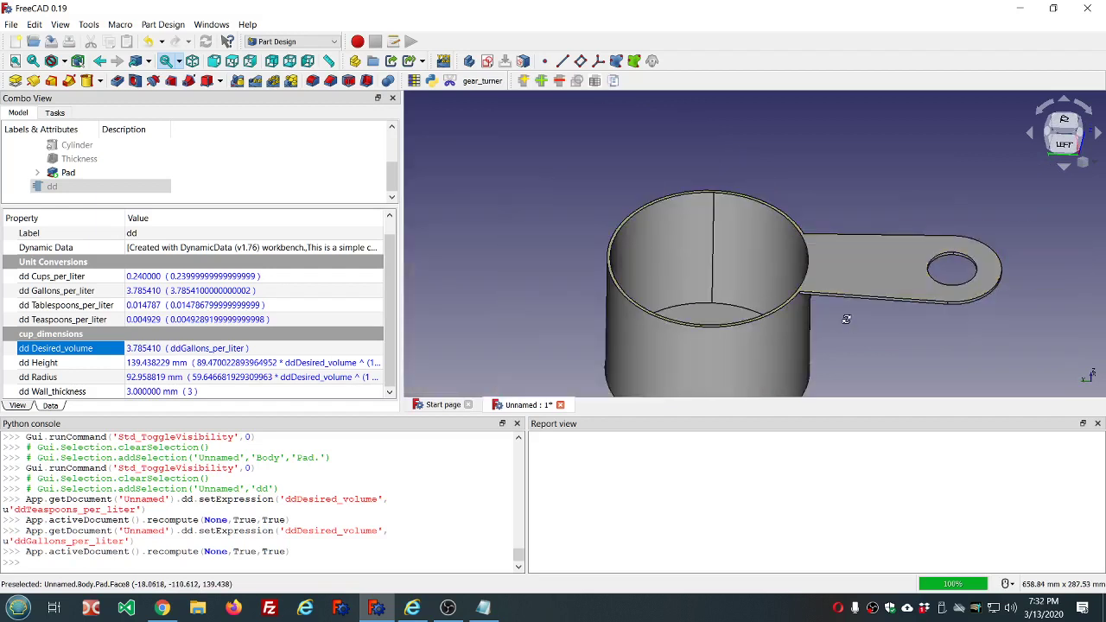
middle_click_drag(847, 324, 850, 276)
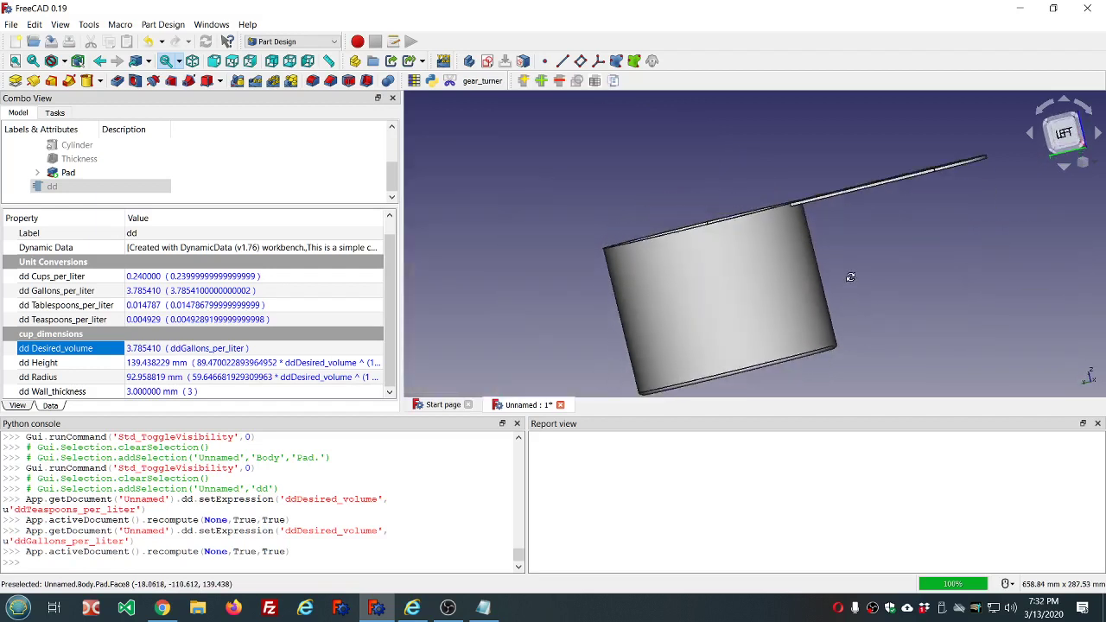
scroll(817, 216, "up", 3)
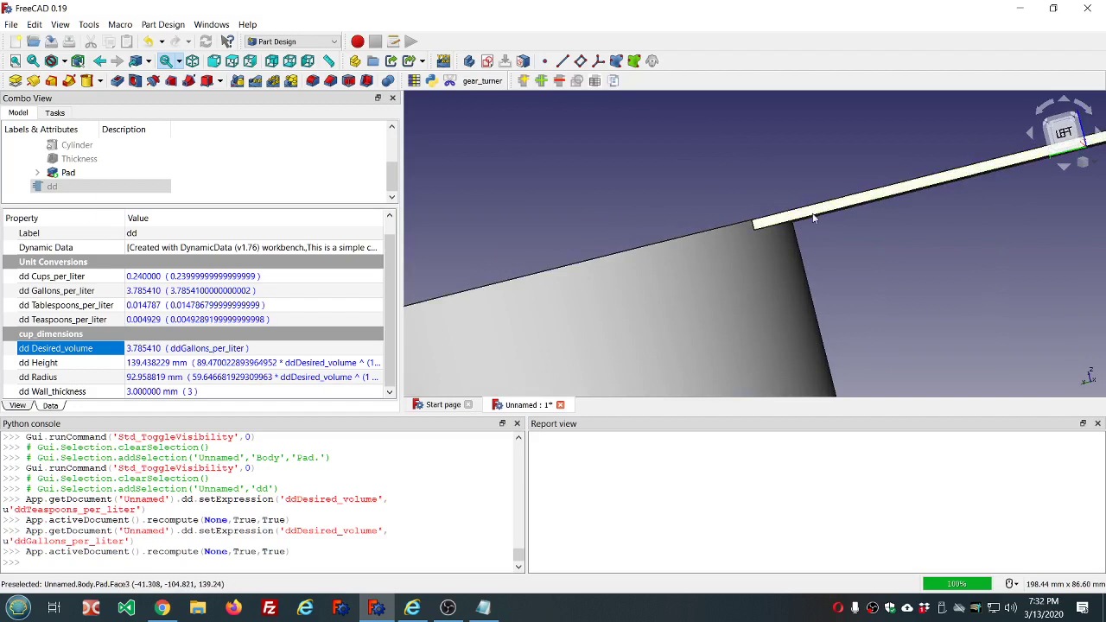
scroll(814, 216, "down", 3)
middle_click_drag(823, 246, 735, 149)
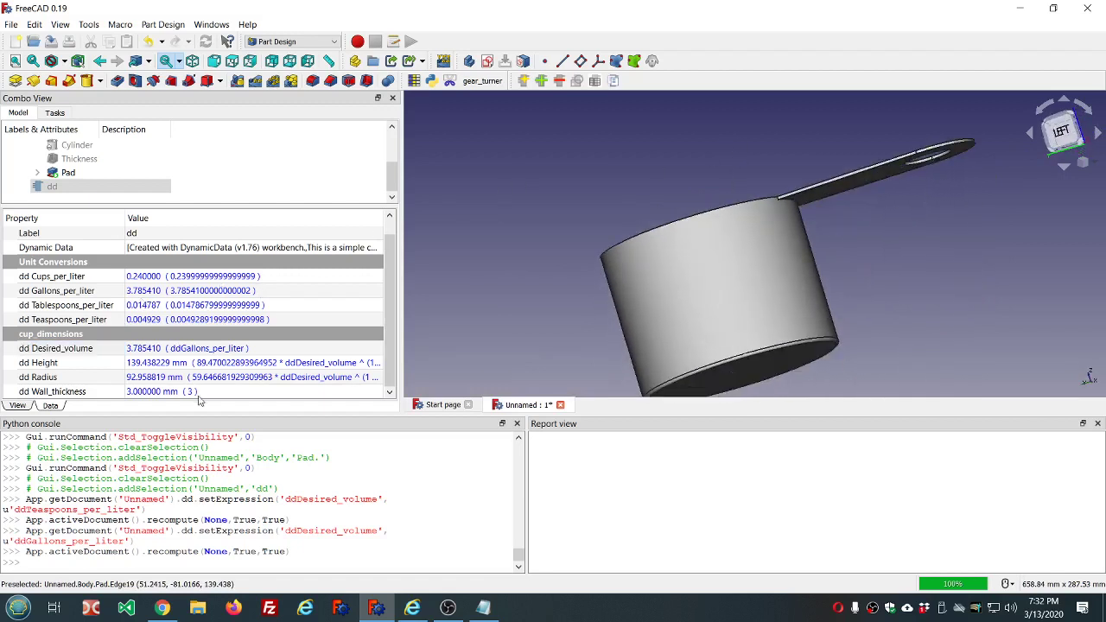
middle_click_drag(800, 144, 860, 184)
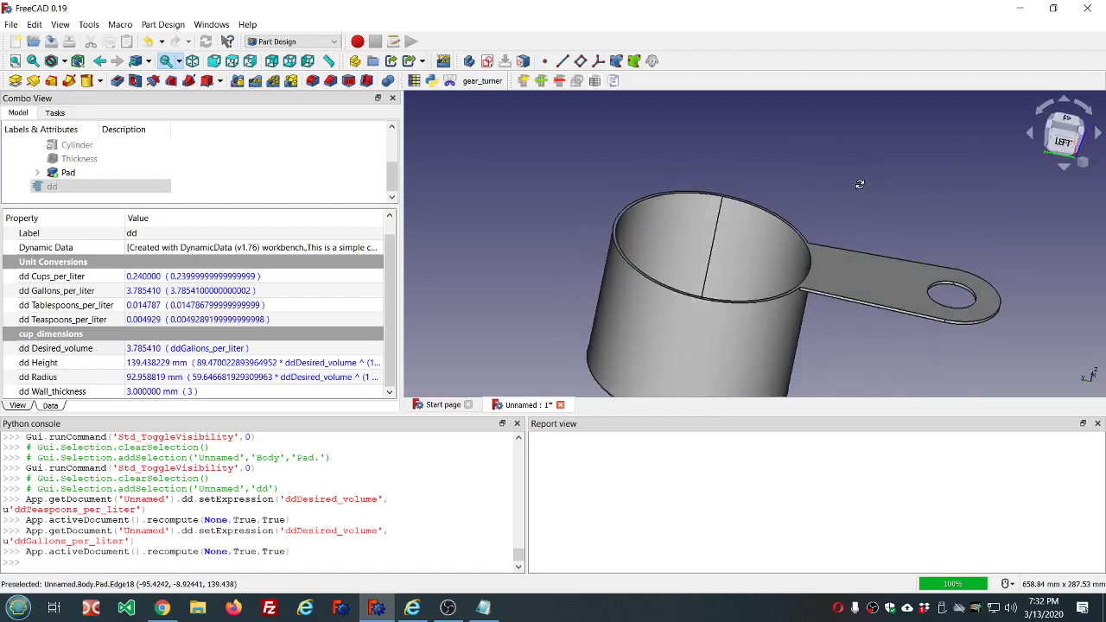
scroll(860, 189, "down", 2)
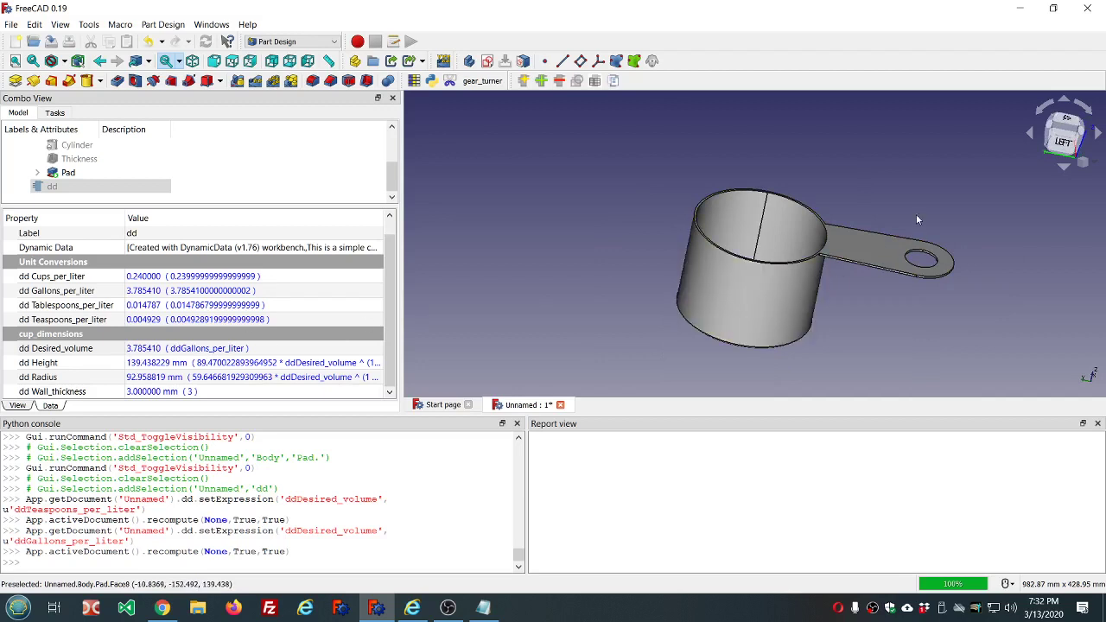
middle_click_drag(918, 219, 797, 190)
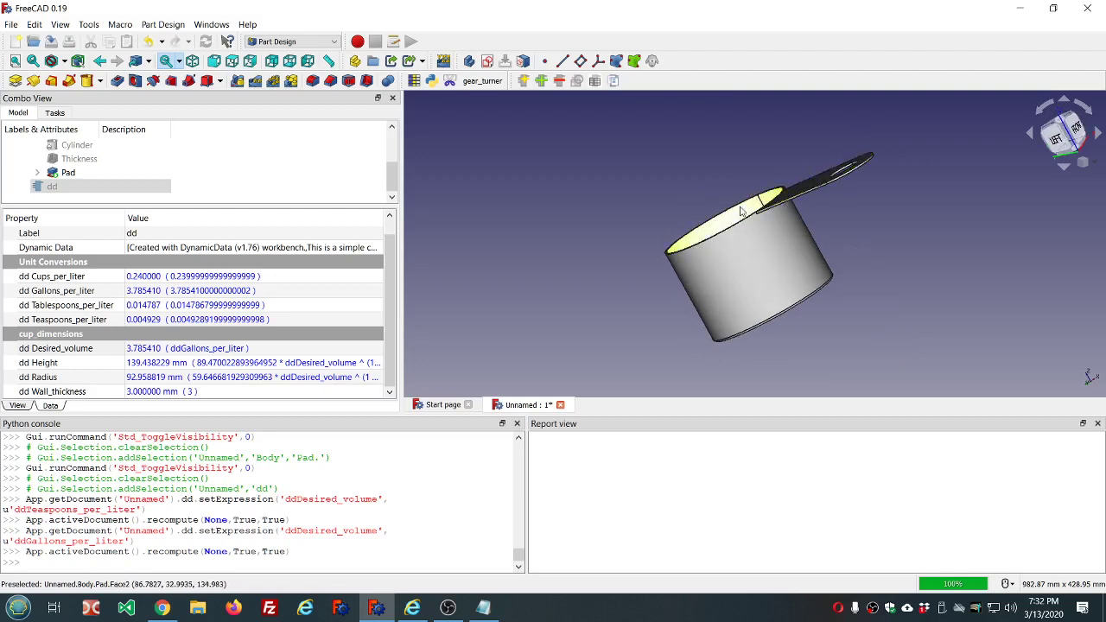
middle_click_drag(769, 279, 855, 277)
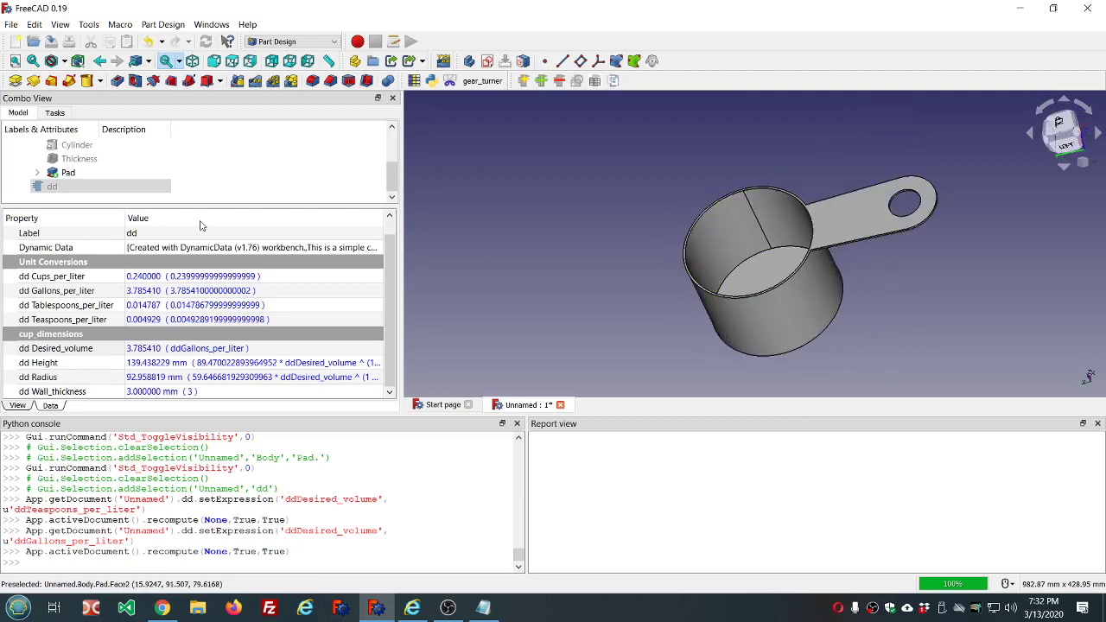
Step: Set the Desired_volume formula to ddCups_per_liter/2, giving 0.12
left_click(298, 349)
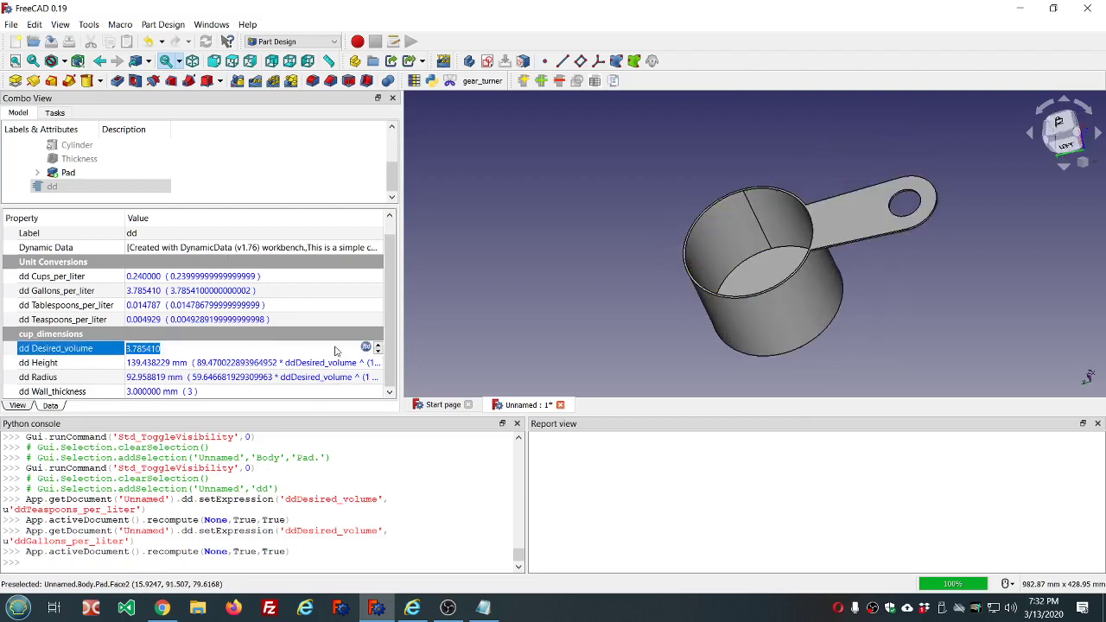
left_click(366, 347)
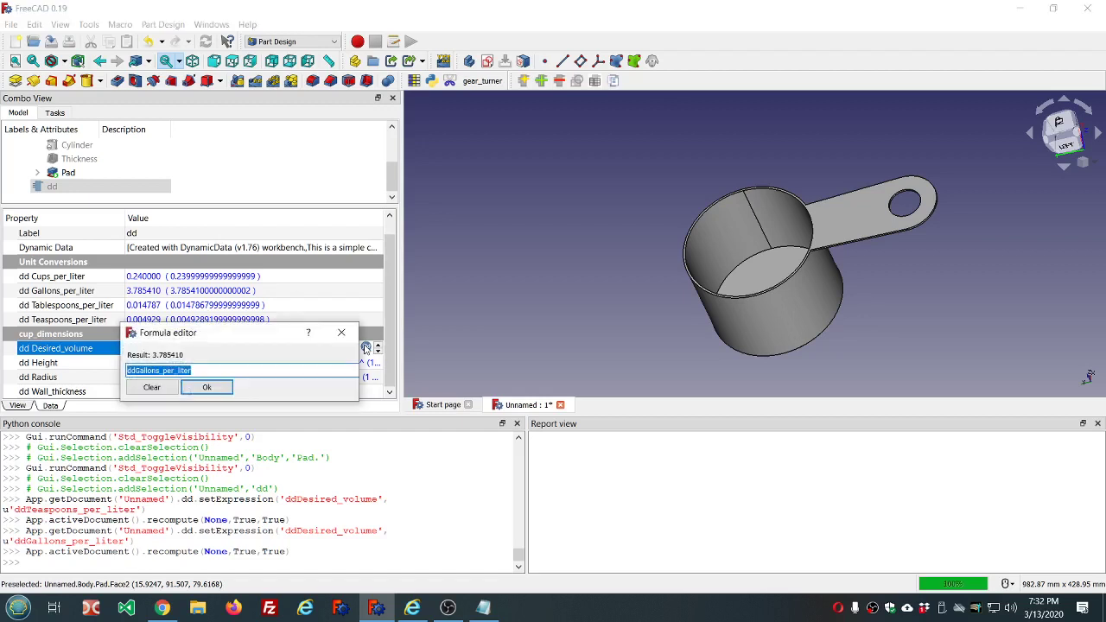
type("dd")
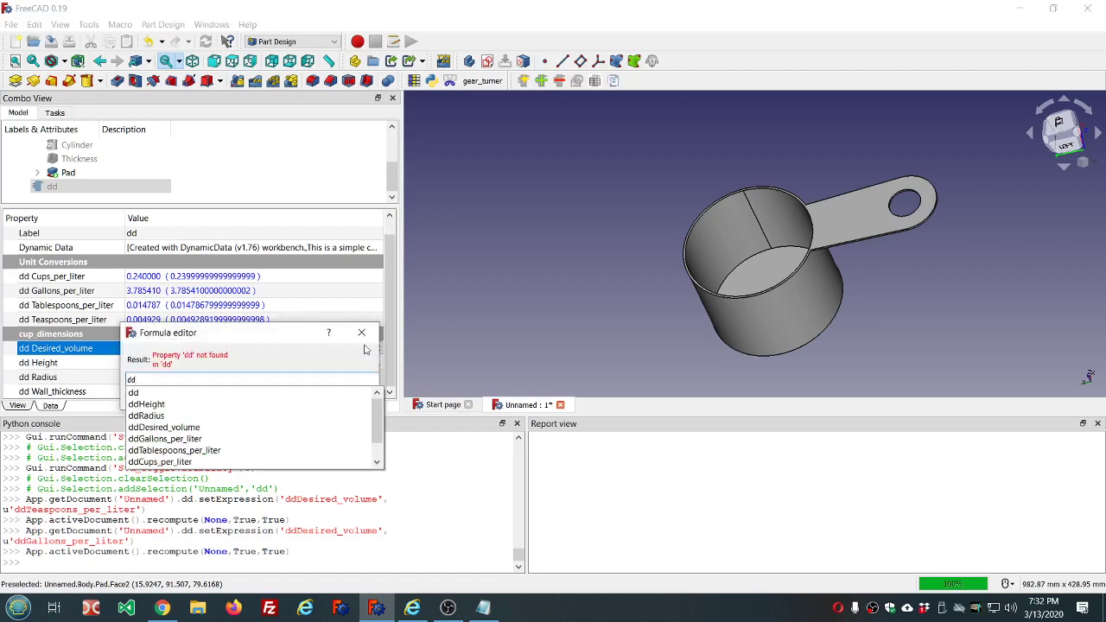
type(".dd")
key("Down")
key("Down")
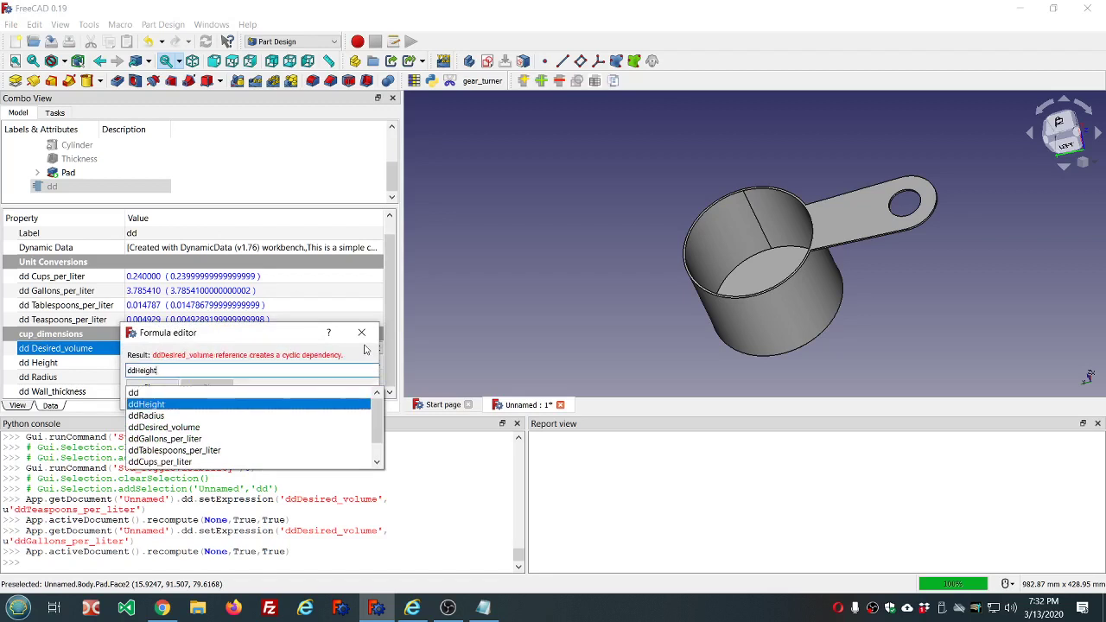
key("Down")
key("Down")
key("Down")
key("Down")
key("Down")
key("Down")
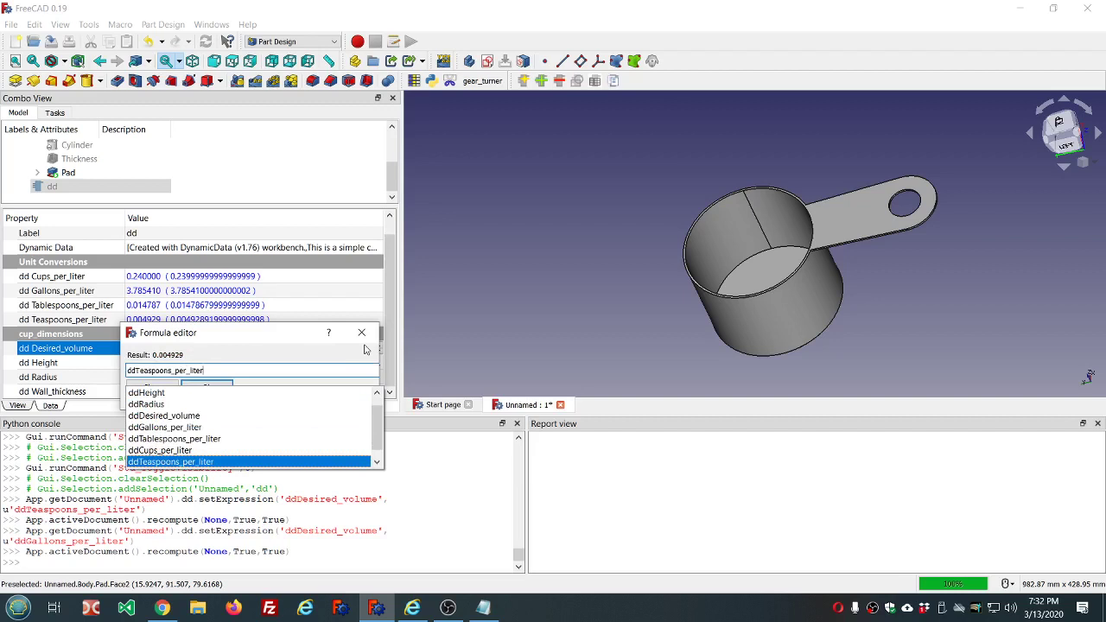
key("Up")
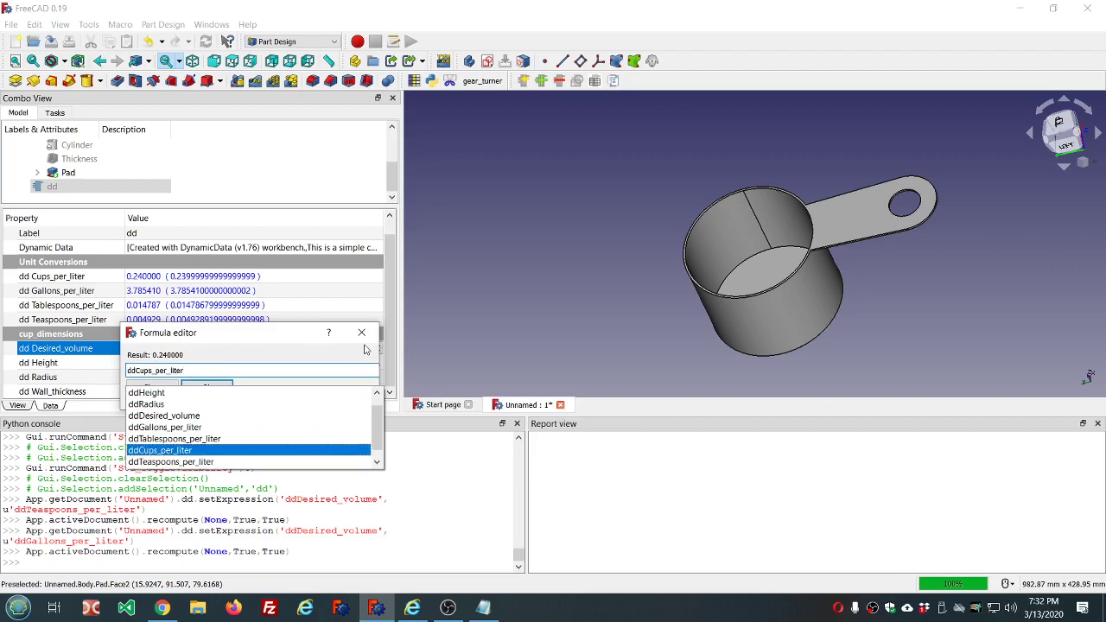
key("Return")
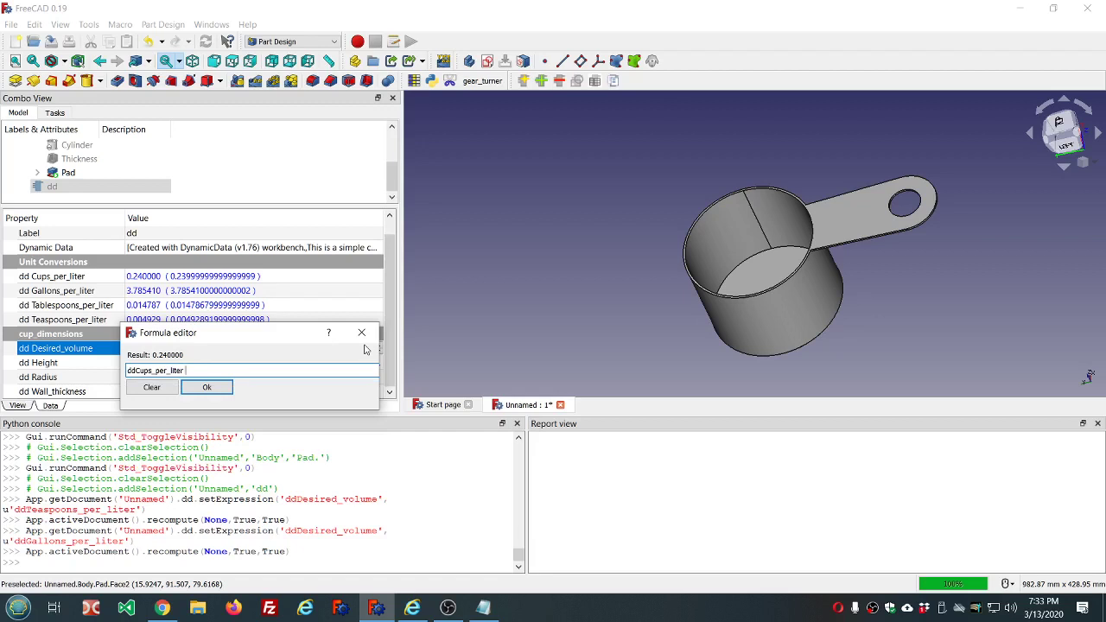
type("/2")
key("Return")
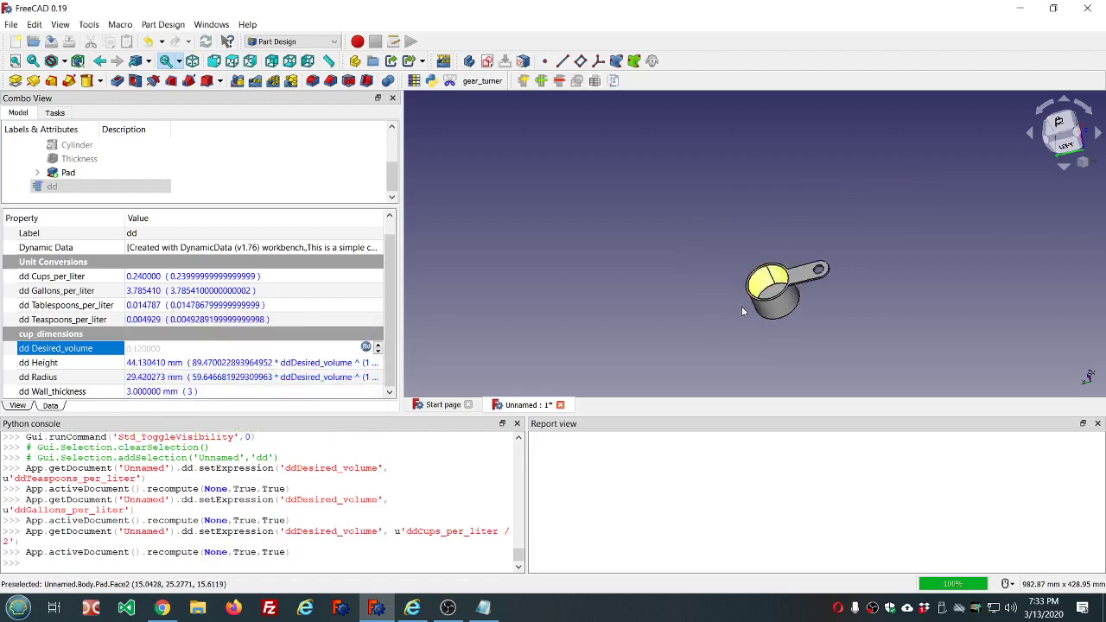
scroll(741, 311, "up", 5)
scroll(741, 311, "down", 5)
middle_click_drag(777, 298, 817, 326)
scroll(821, 342, "down", 3)
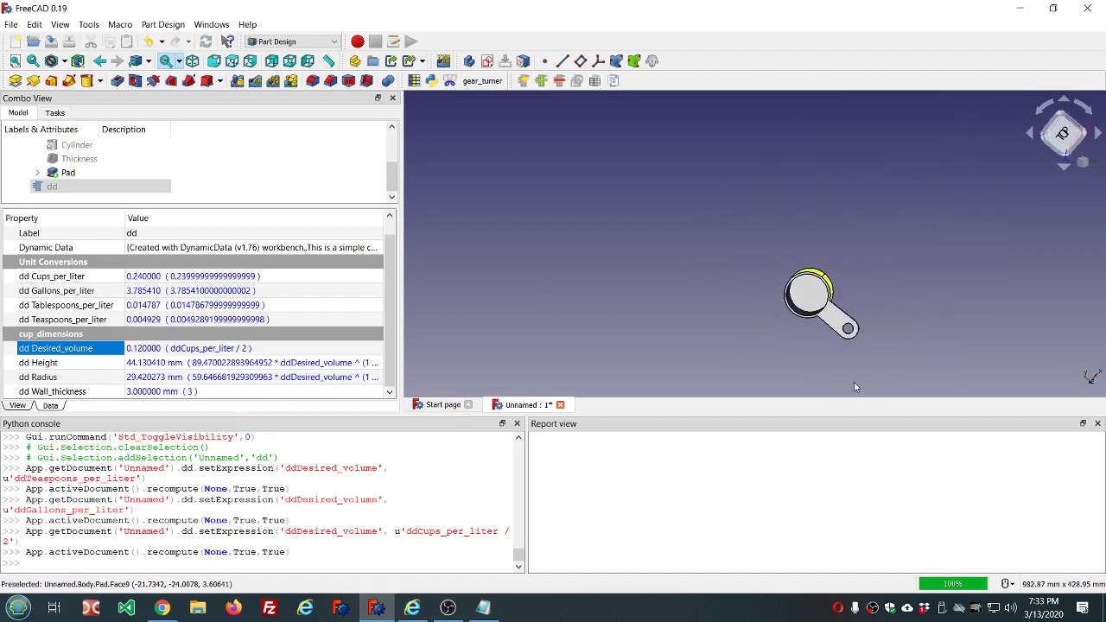
scroll(818, 327, "up", 4)
scroll(663, 311, "down", 1)
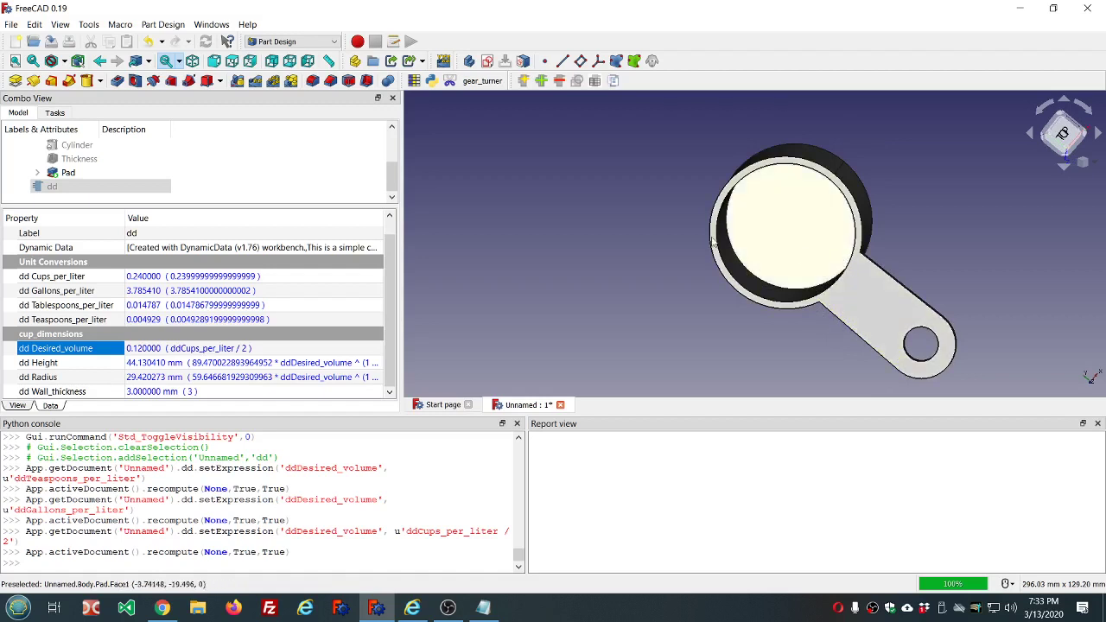
middle_click_drag(745, 314, 717, 315)
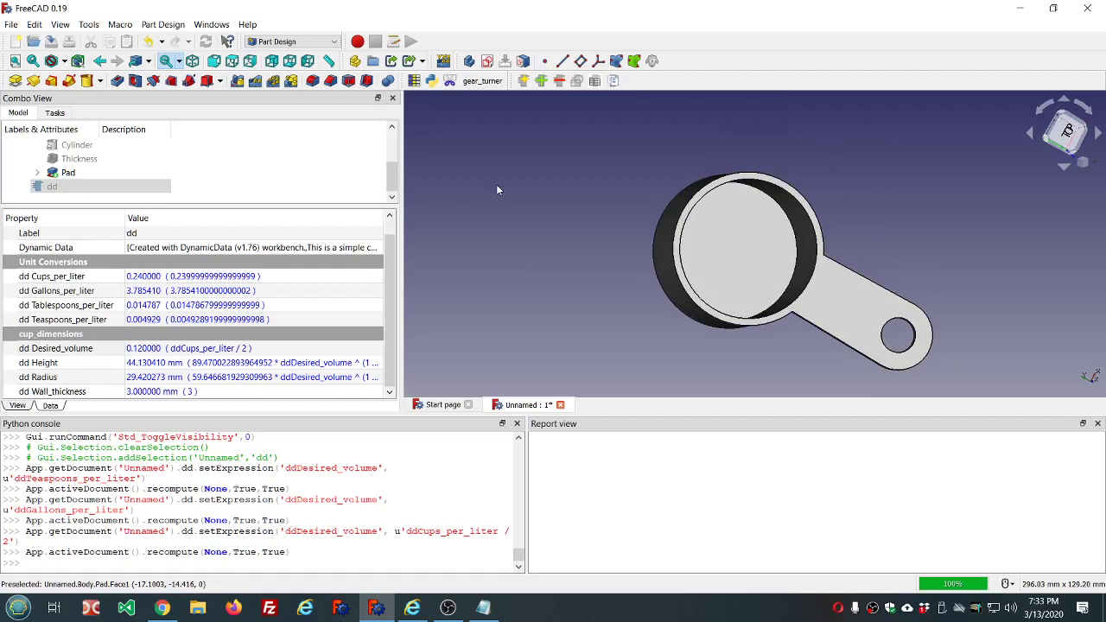
scroll(497, 189, "down", 2)
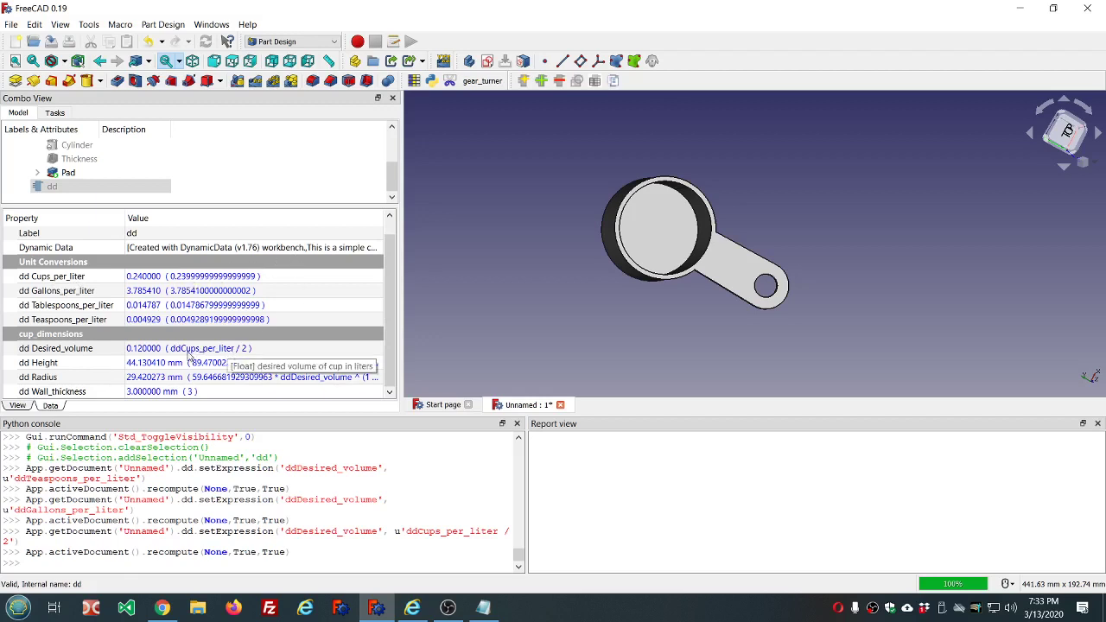
Step: Clear the selection, activate the Draft workbench and view the cup from the top
left_click(509, 296)
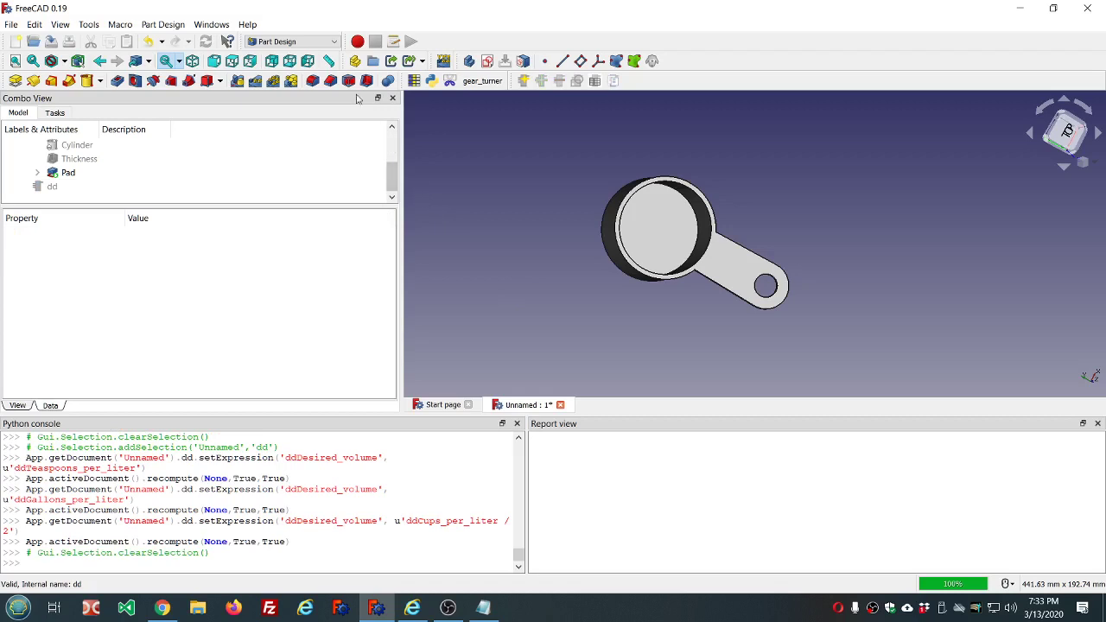
left_click(336, 42)
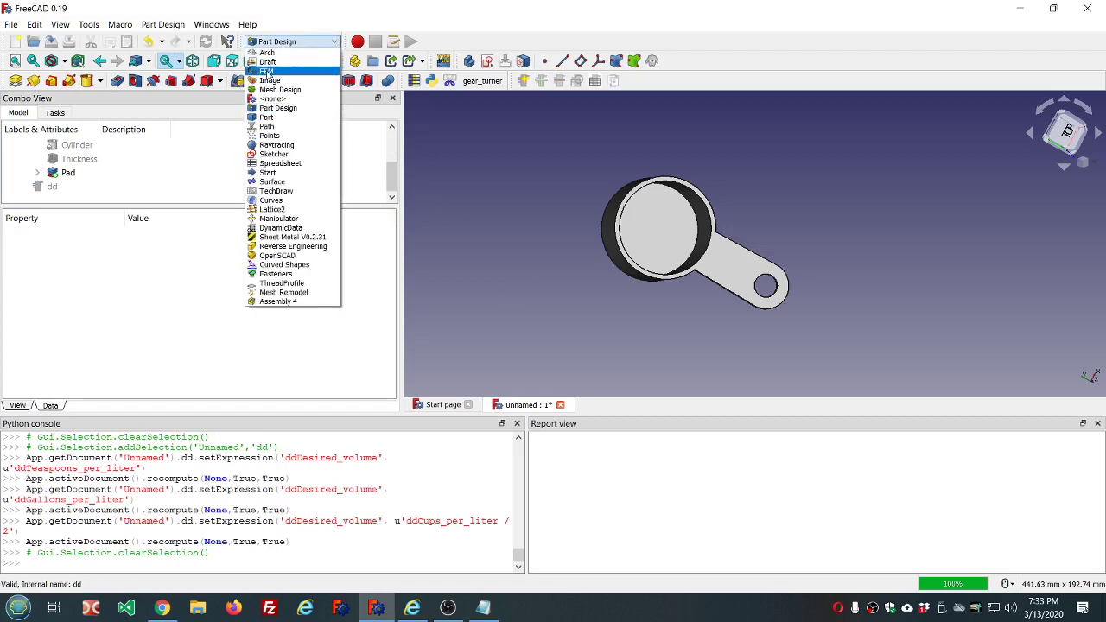
key("Escape")
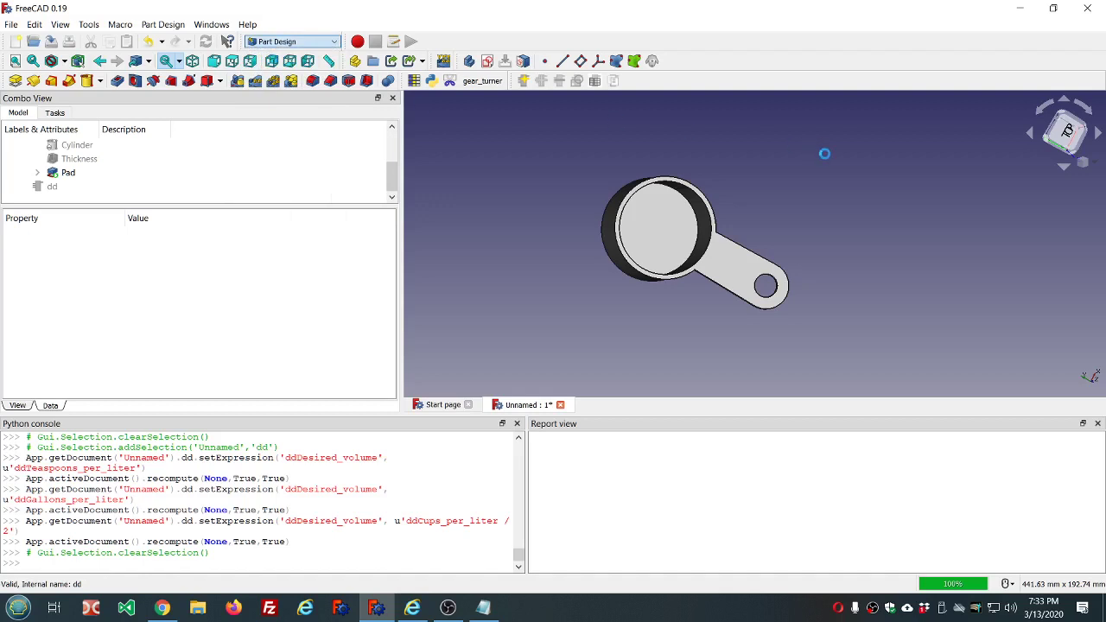
key("d")
left_click(1071, 136)
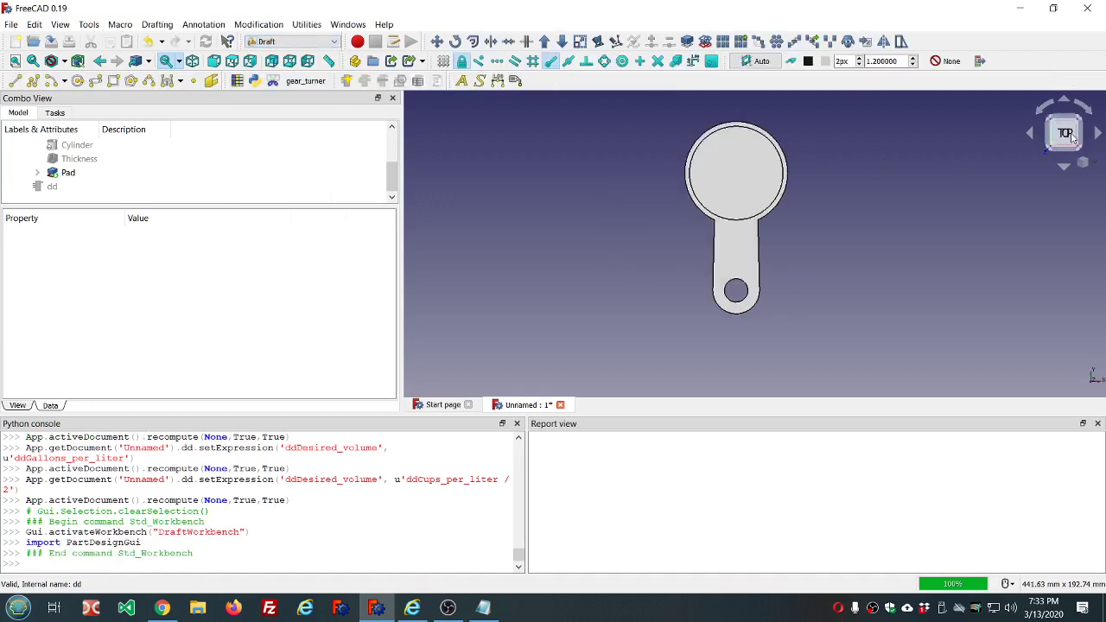
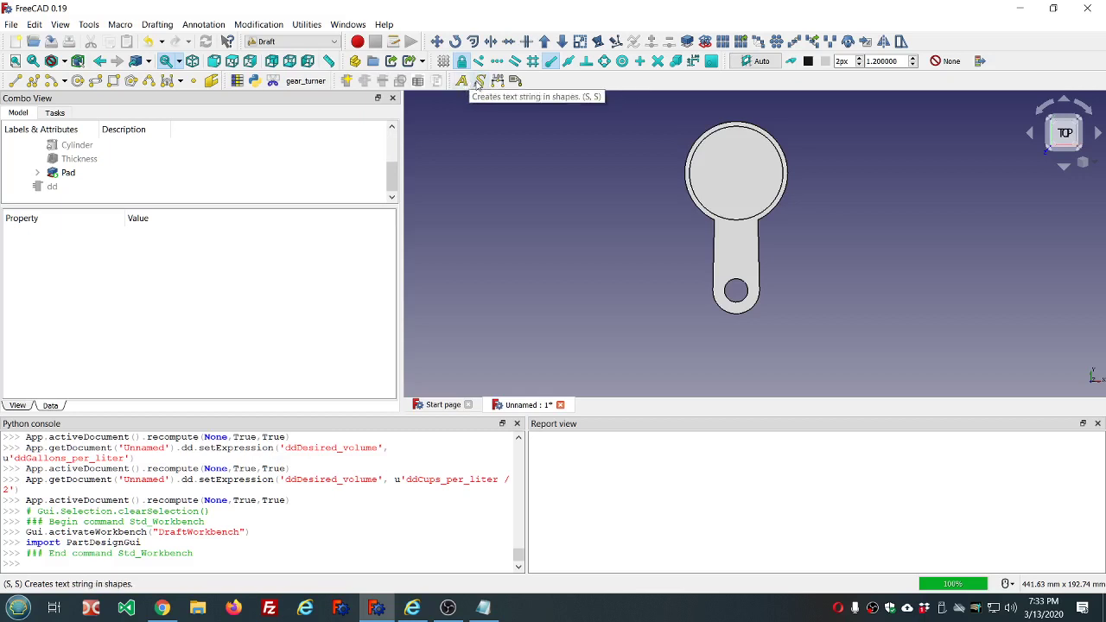
Step: Start a ShapeString and switch its font file from arial.ttf to calibri.ttf
left_click(476, 83)
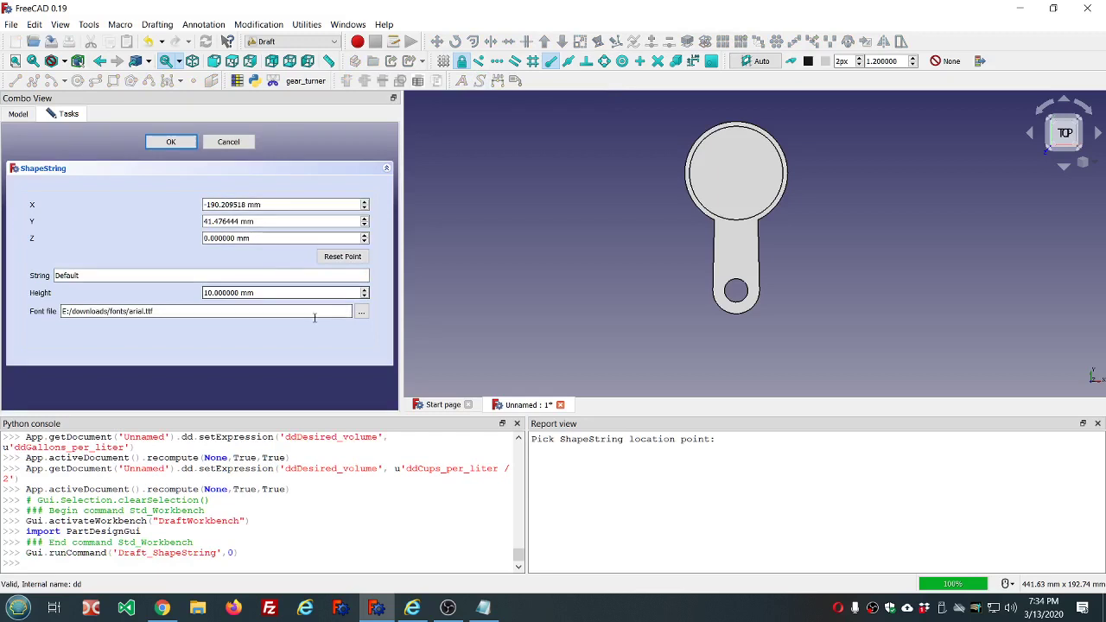
left_click(362, 315)
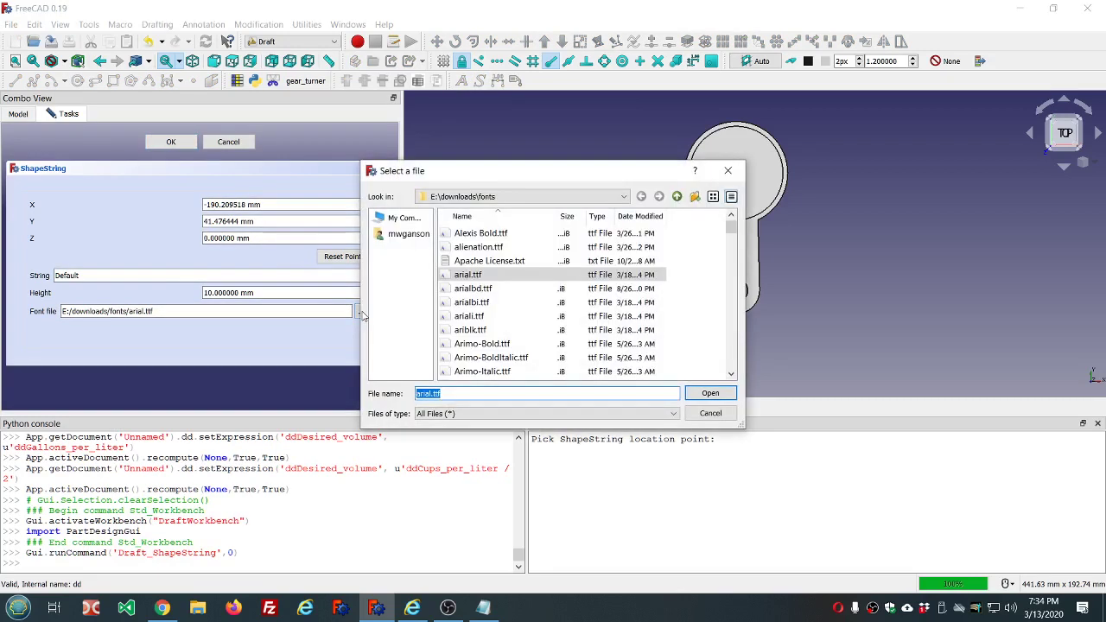
scroll(508, 294, "down", 6)
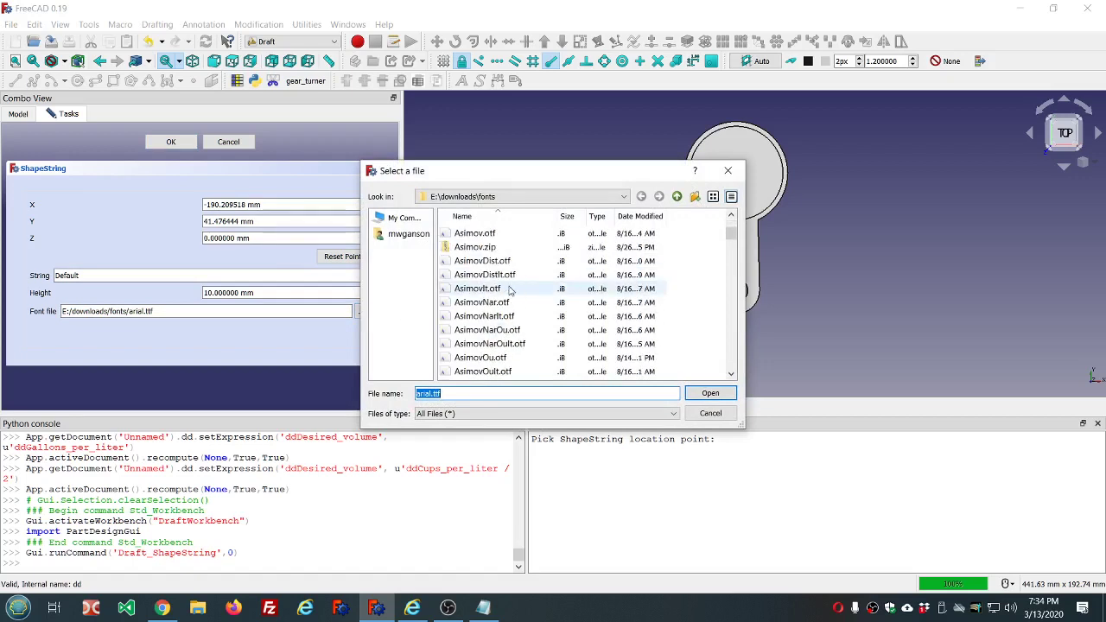
scroll(509, 291, "up", 1)
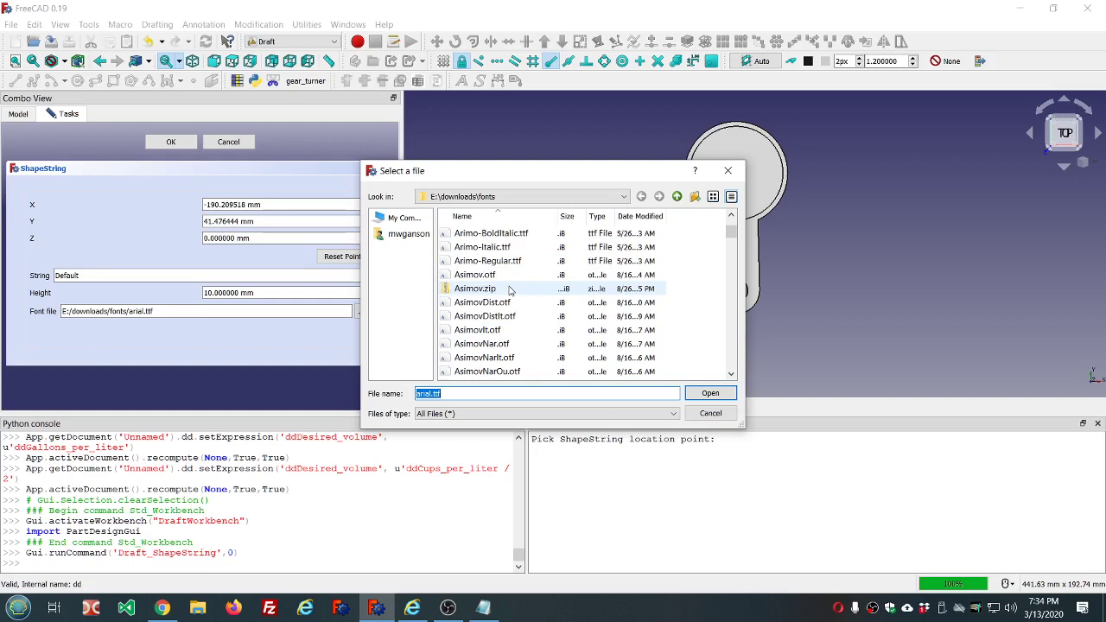
scroll(497, 279, "down", 6)
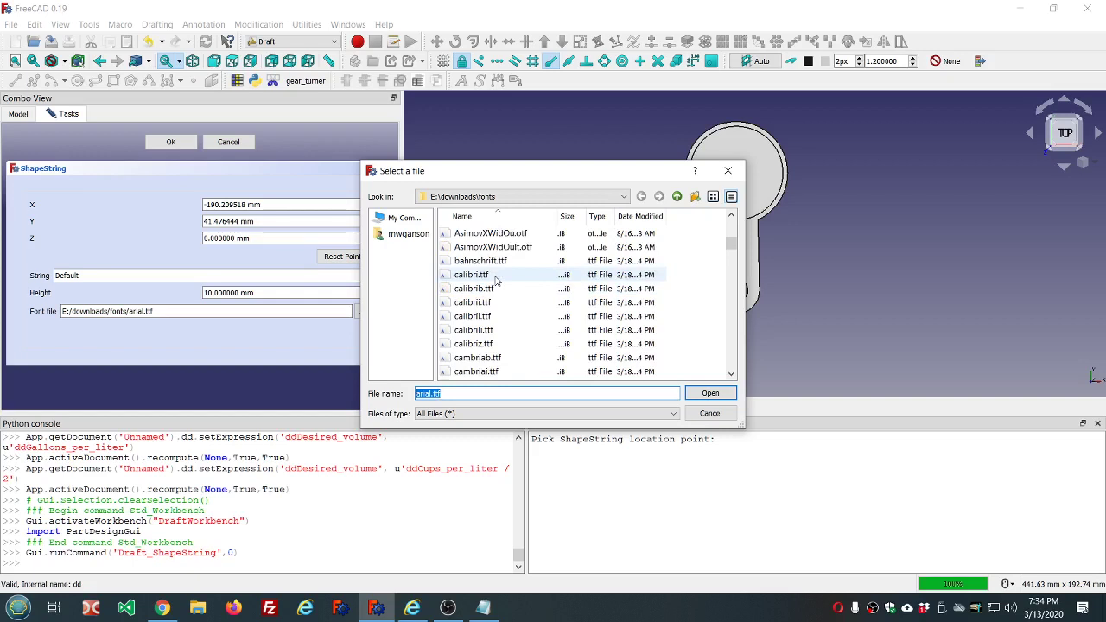
scroll(497, 279, "down", 1)
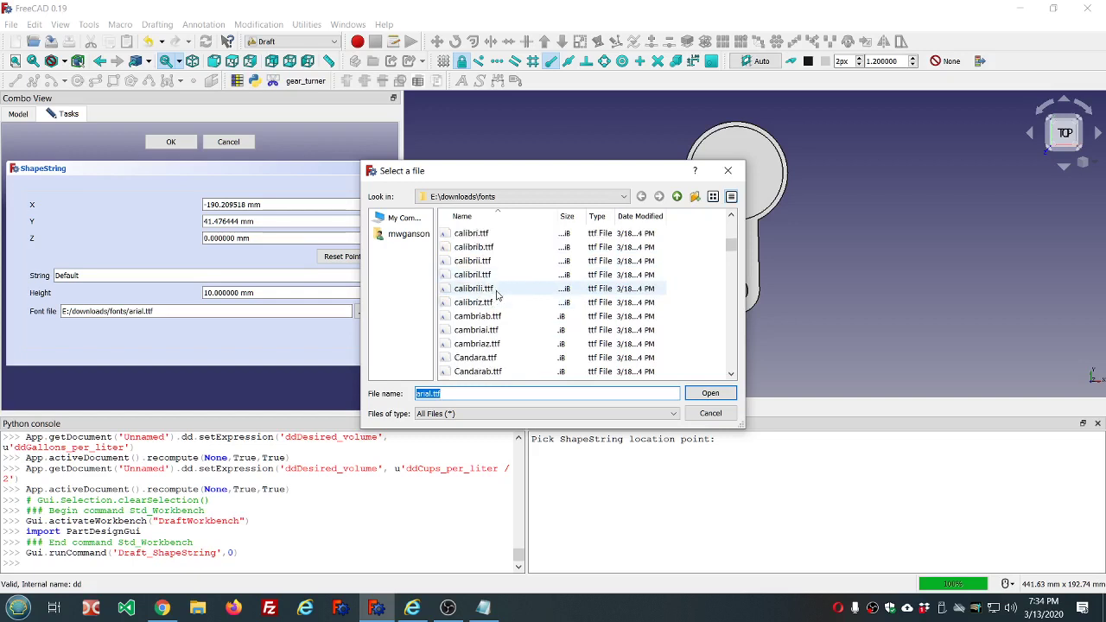
left_click(489, 234)
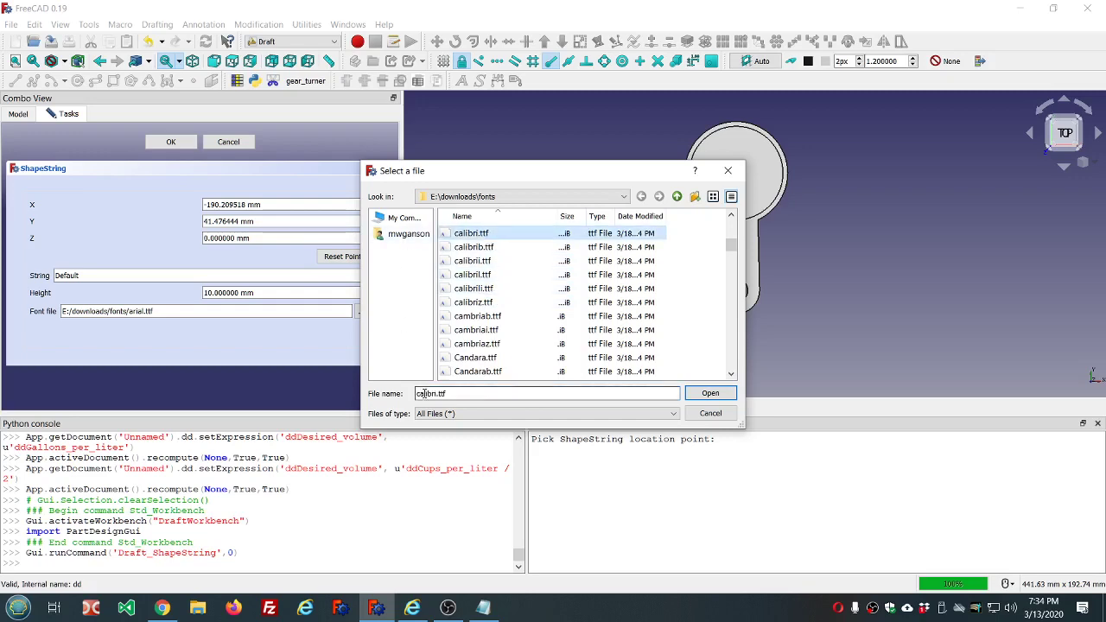
left_click(698, 394)
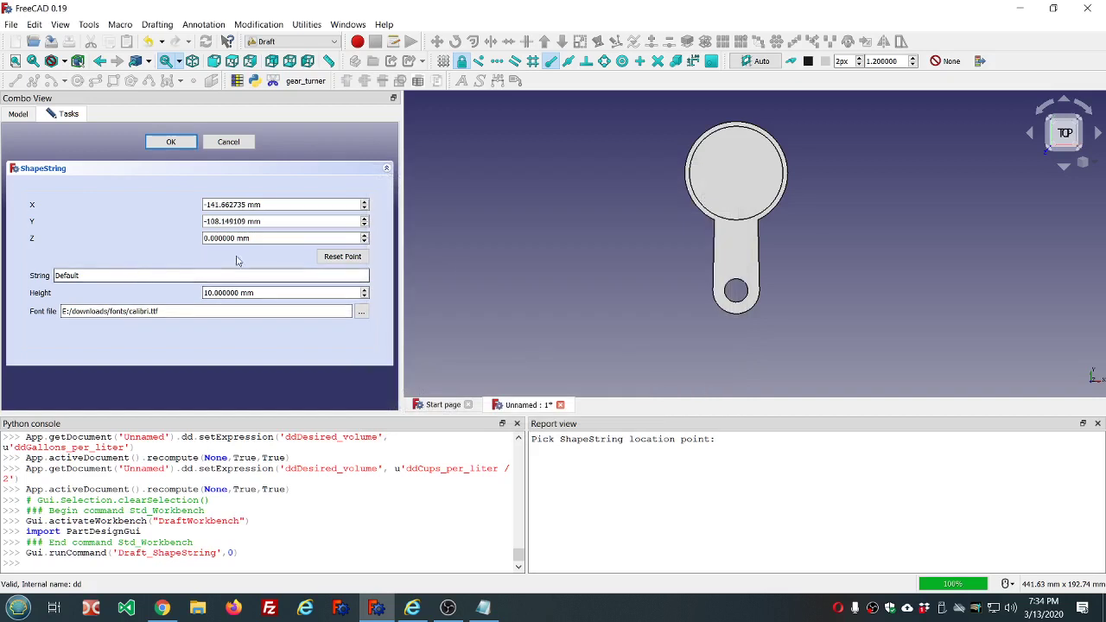
Step: Create a ShapeString reading '1/2 cup' at the origin, replacing 'Default'
left_click(342, 256)
left_click(102, 278)
left_click_drag(103, 278, 9, 273)
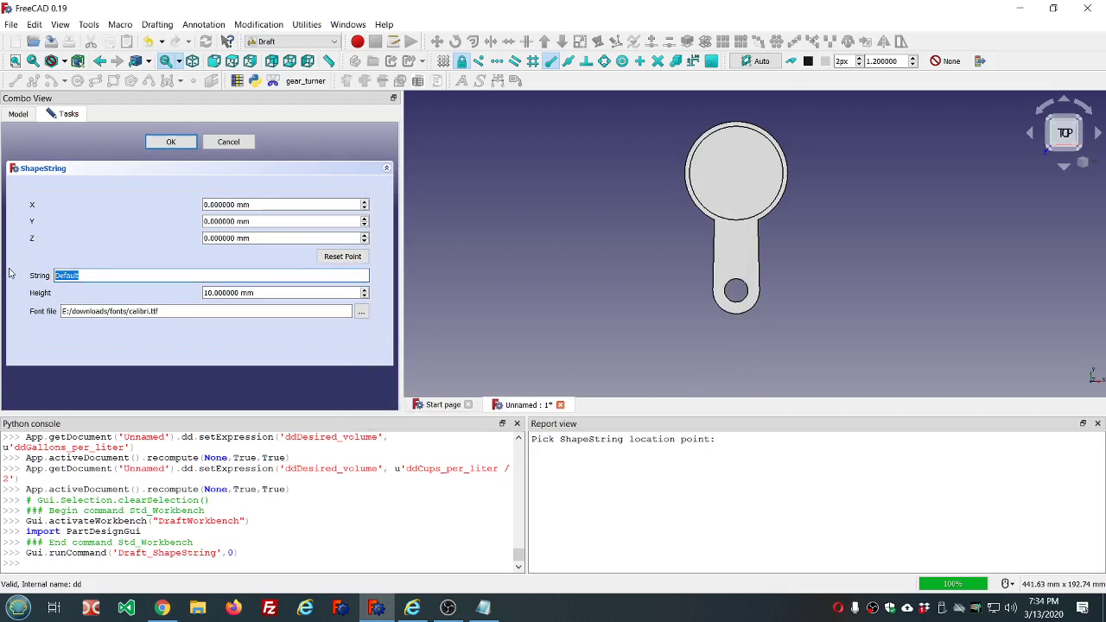
type("1/2 cup")
left_click(171, 141)
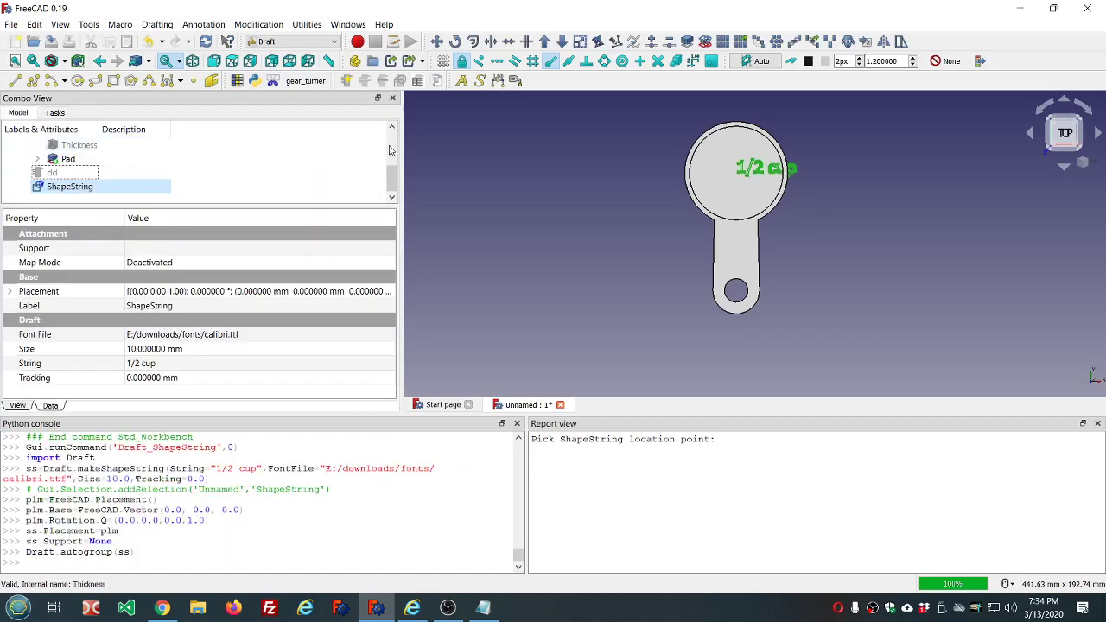
scroll(811, 162, "up", 4)
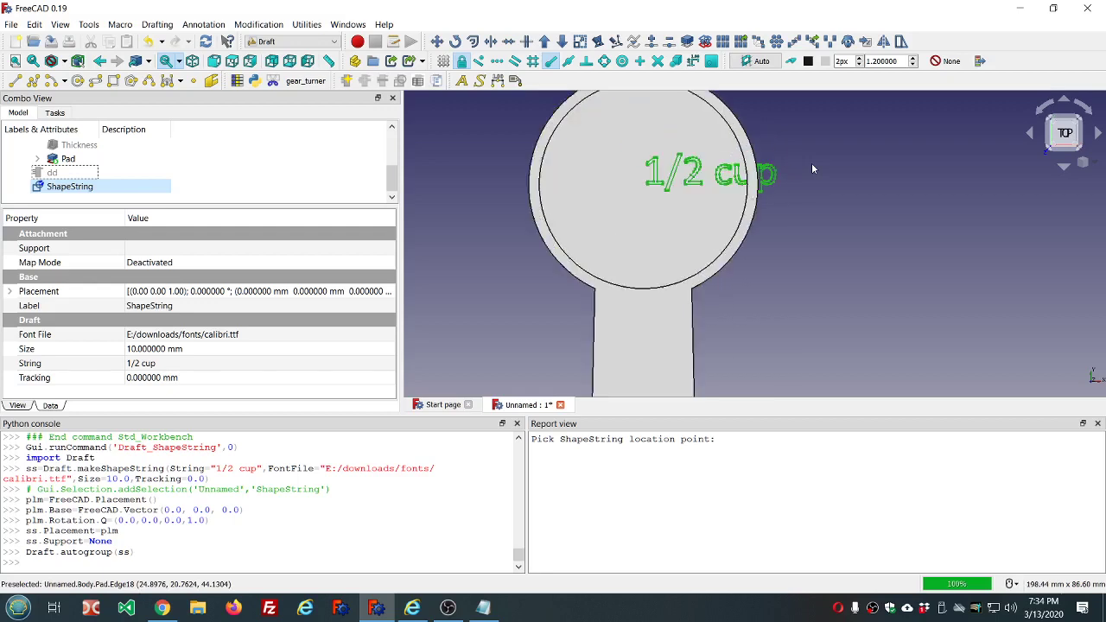
Step: Save the document as 045_measuring_cup.FCStd in E:\youtube\youtube_models
left_click(51, 43)
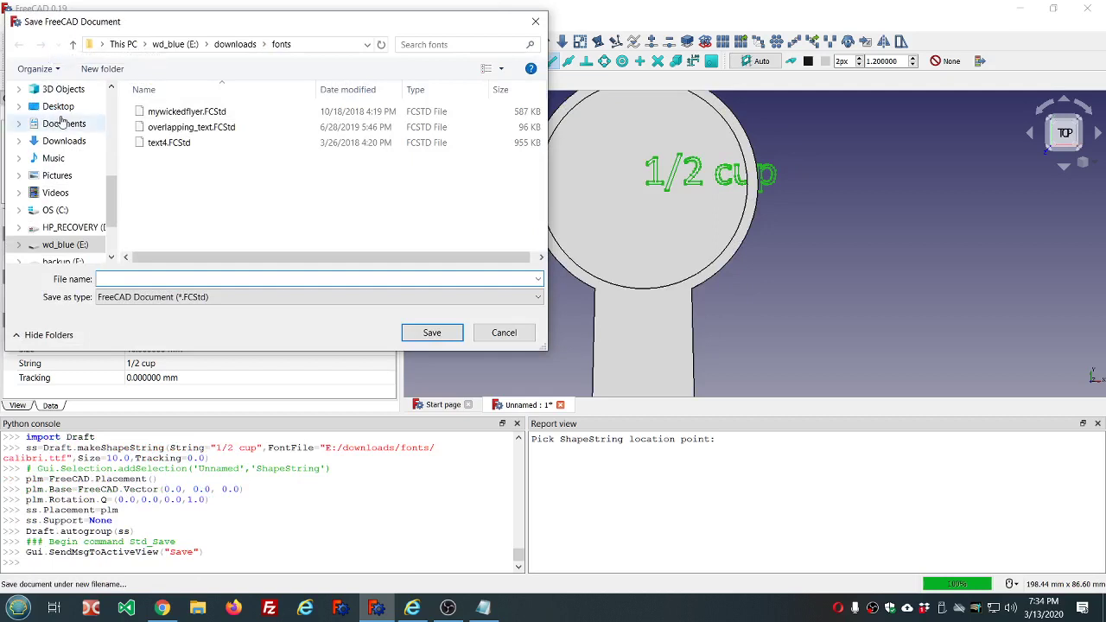
scroll(72, 154, "up", 2)
left_click(73, 106)
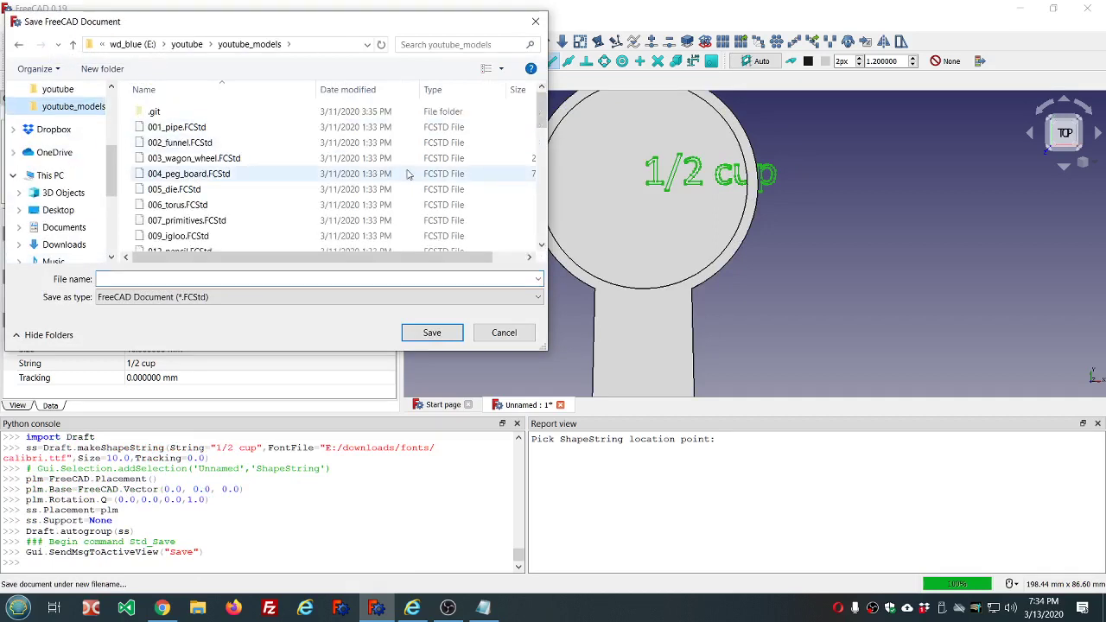
scroll(404, 173, "down", 11)
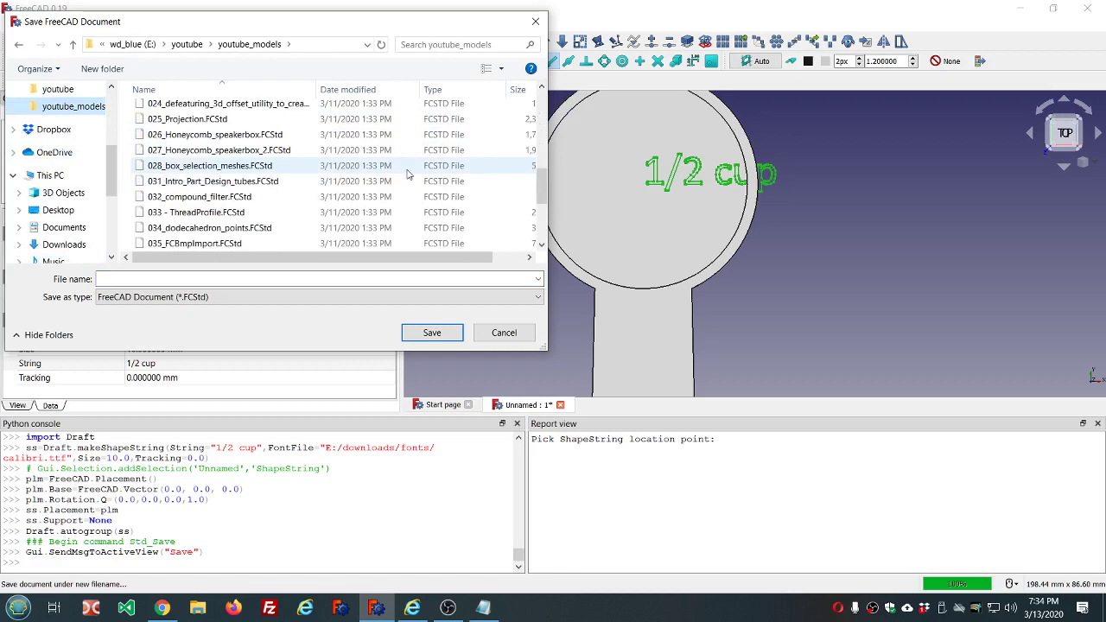
left_click(239, 277)
type("045")
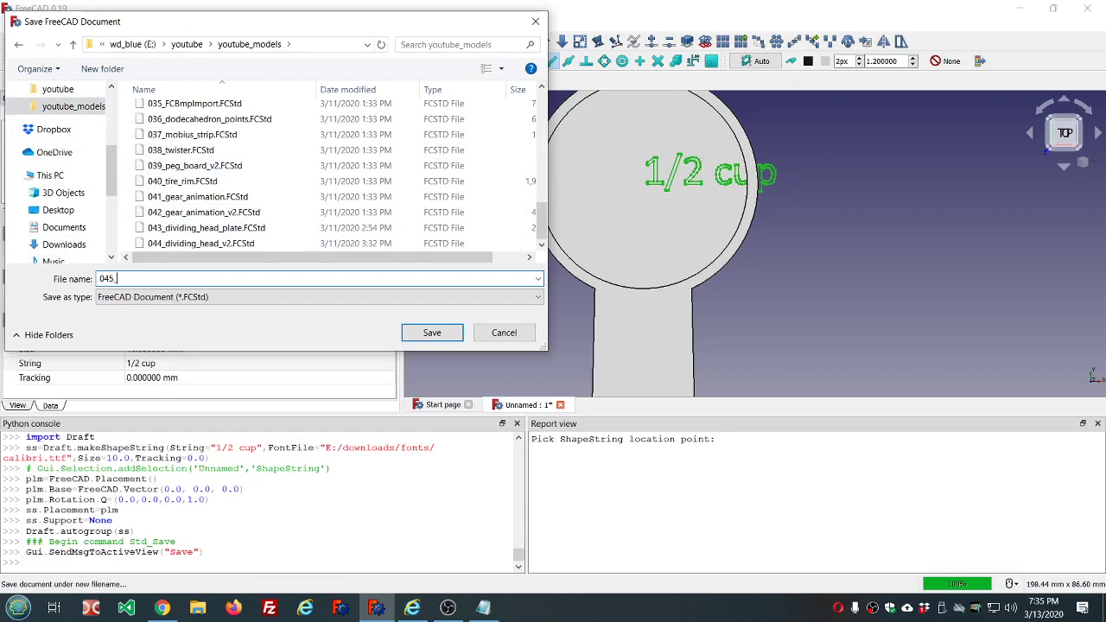
type("_measuemen")
key("BackSpace")
key("BackSpace")
key("BackSpace")
key("BackSpace")
type("ring_cup")
key("Return")
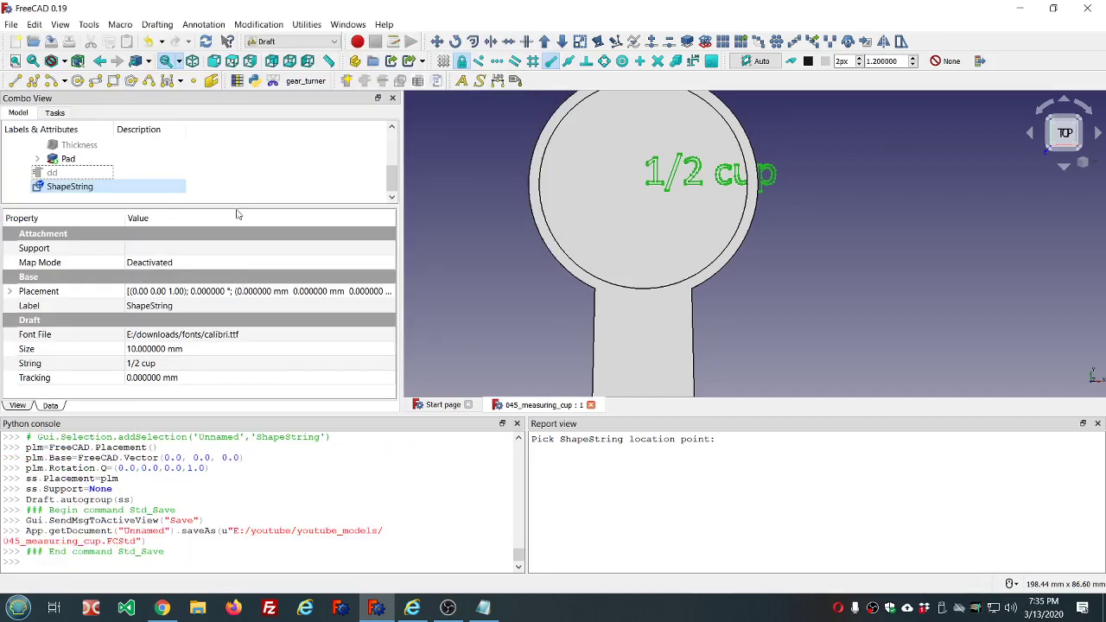
Step: Save the latest changes and recompute the model
left_click(55, 48)
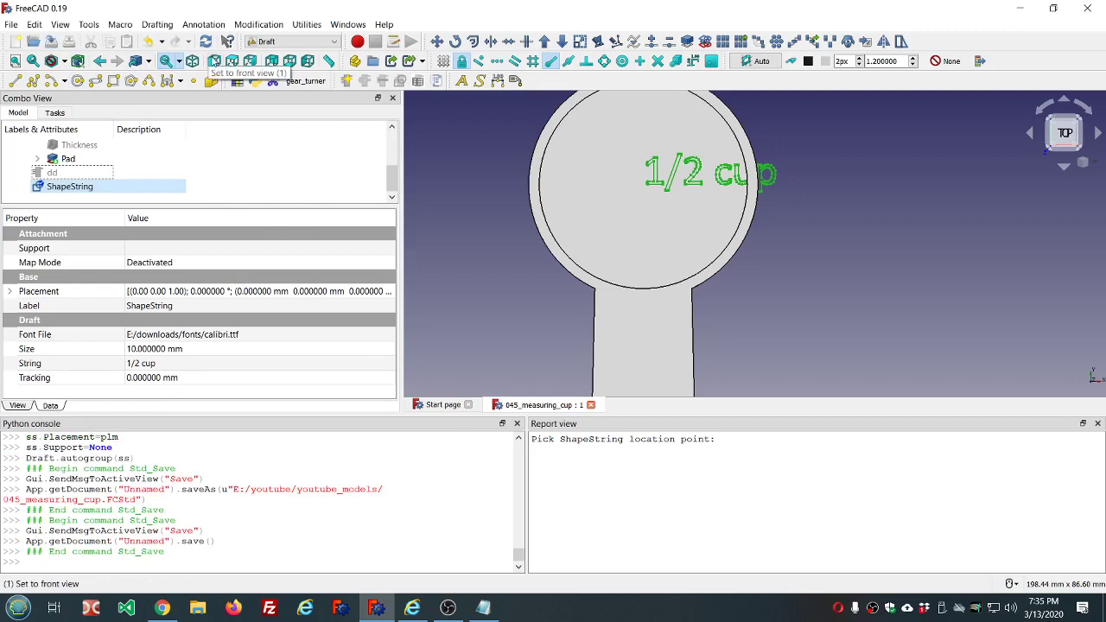
left_click(207, 43)
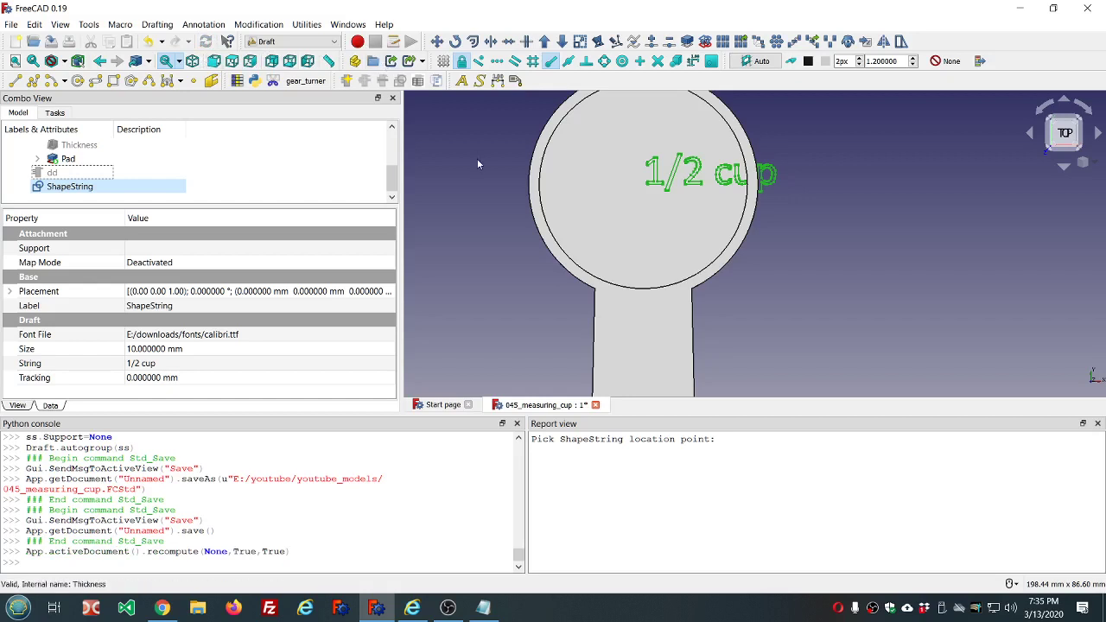
scroll(484, 173, "down", 2)
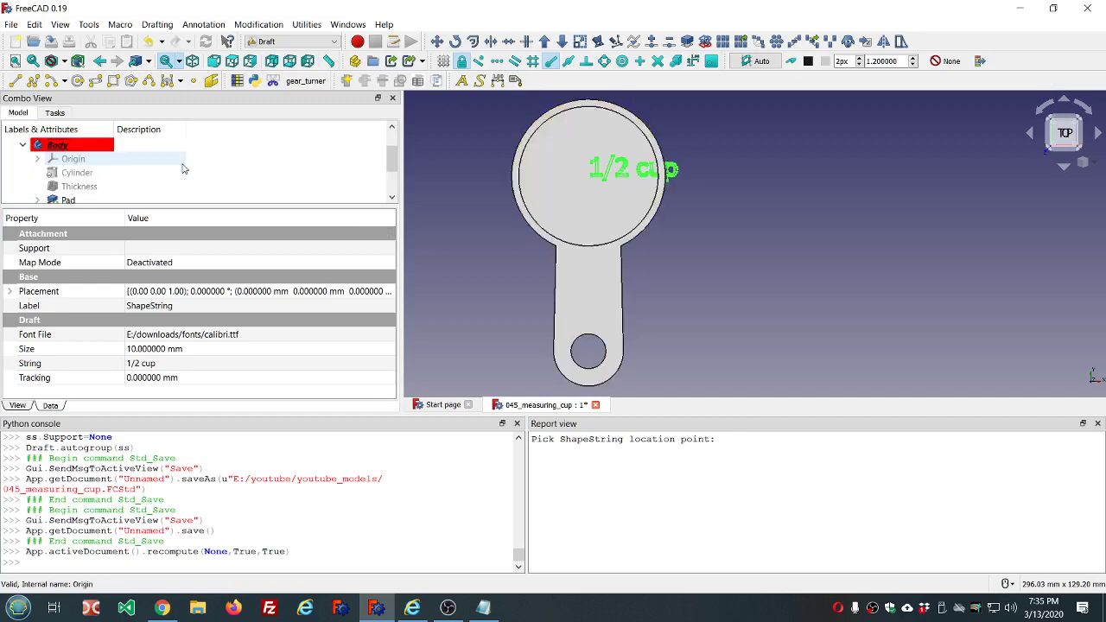
scroll(182, 169, "down", 1)
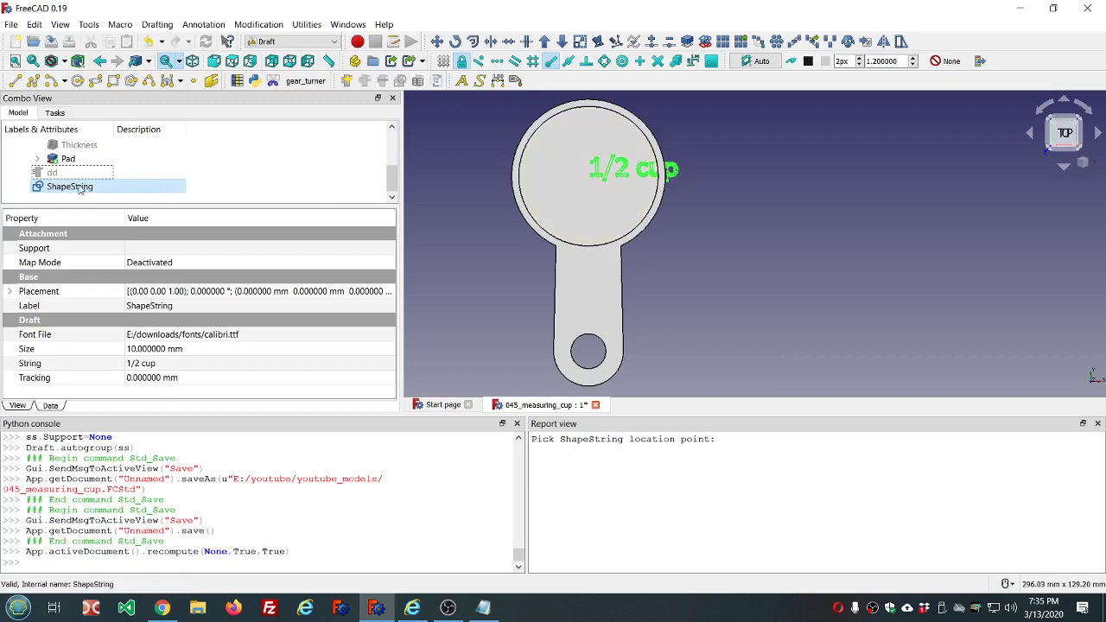
Step: Move the ShapeString into the cup's Body and select its Map Mode property
mouse_move(80, 188)
left_mouse_down()
mouse_move(241, 179)
mouse_move(95, 174)
left_mouse_up()
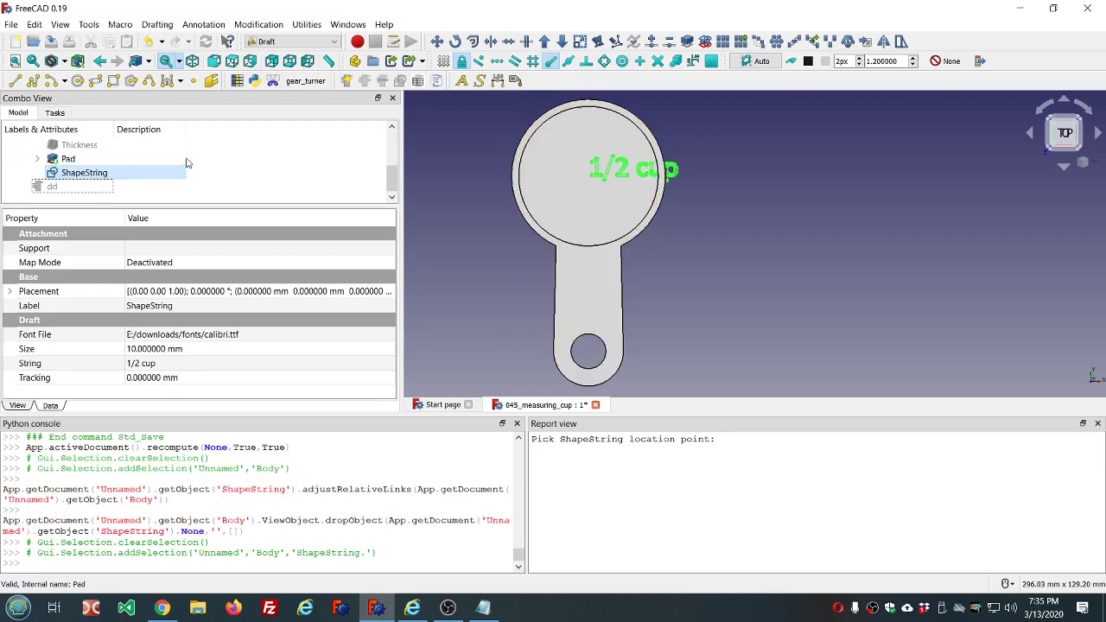
left_click(95, 174)
left_click(206, 267)
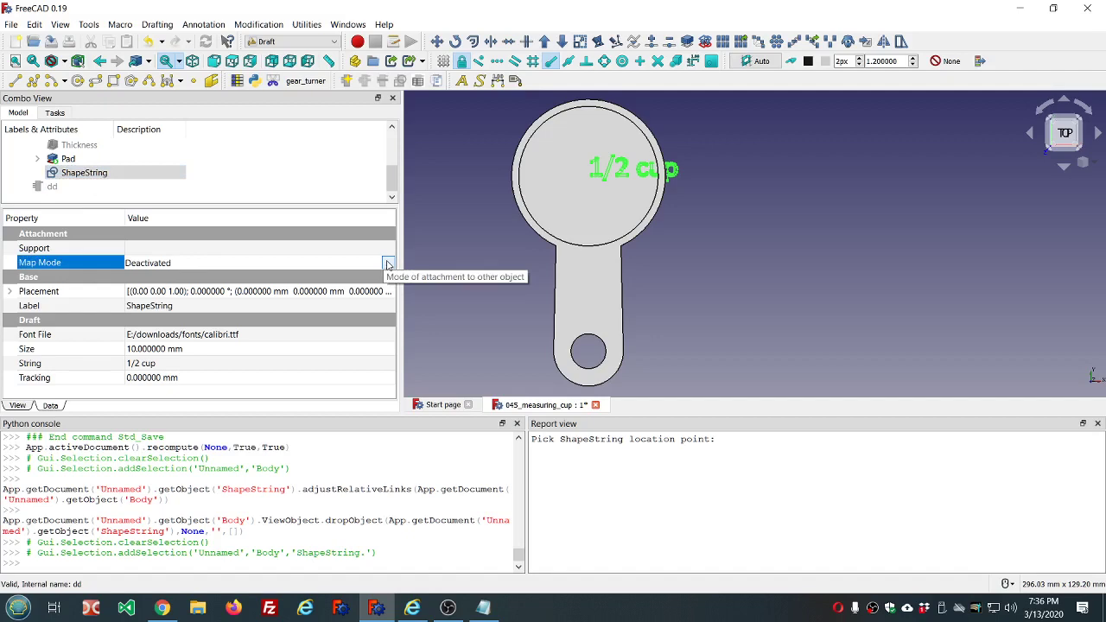
Step: Show the Body's origin planes and axes
left_click(387, 264)
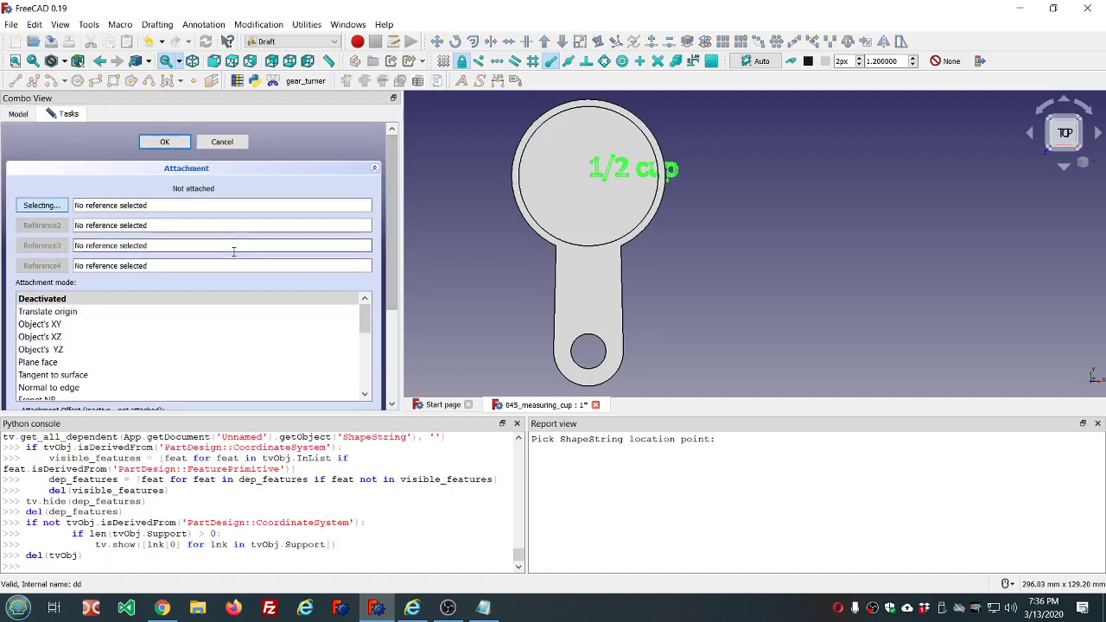
left_click(164, 142)
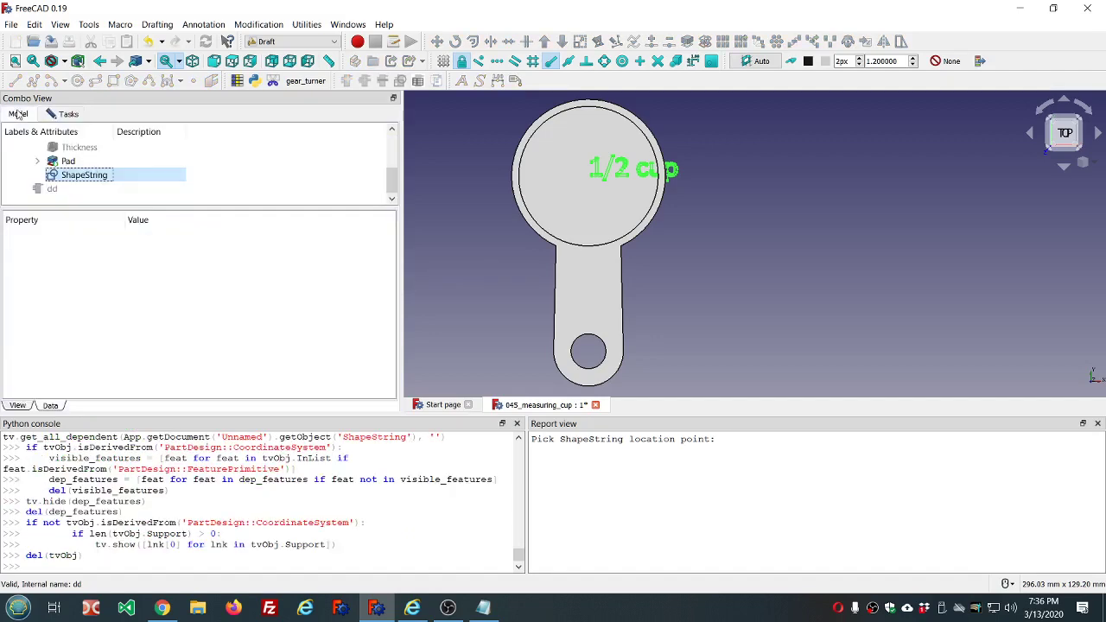
scroll(78, 152, "up", 1)
left_click(79, 161)
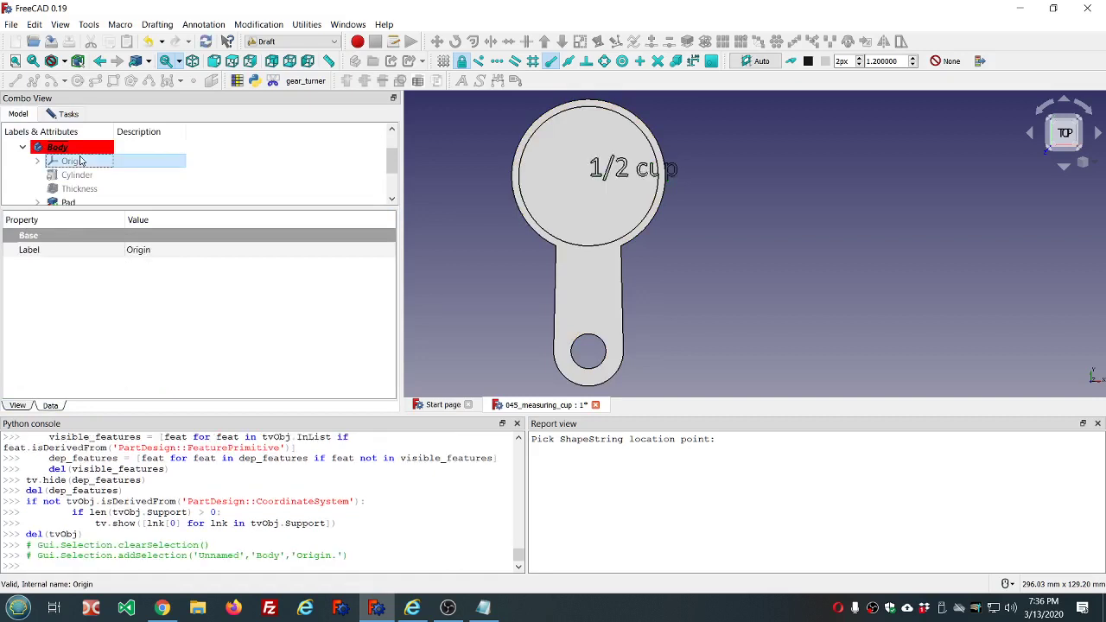
key("space")
scroll(469, 185, "down", 5)
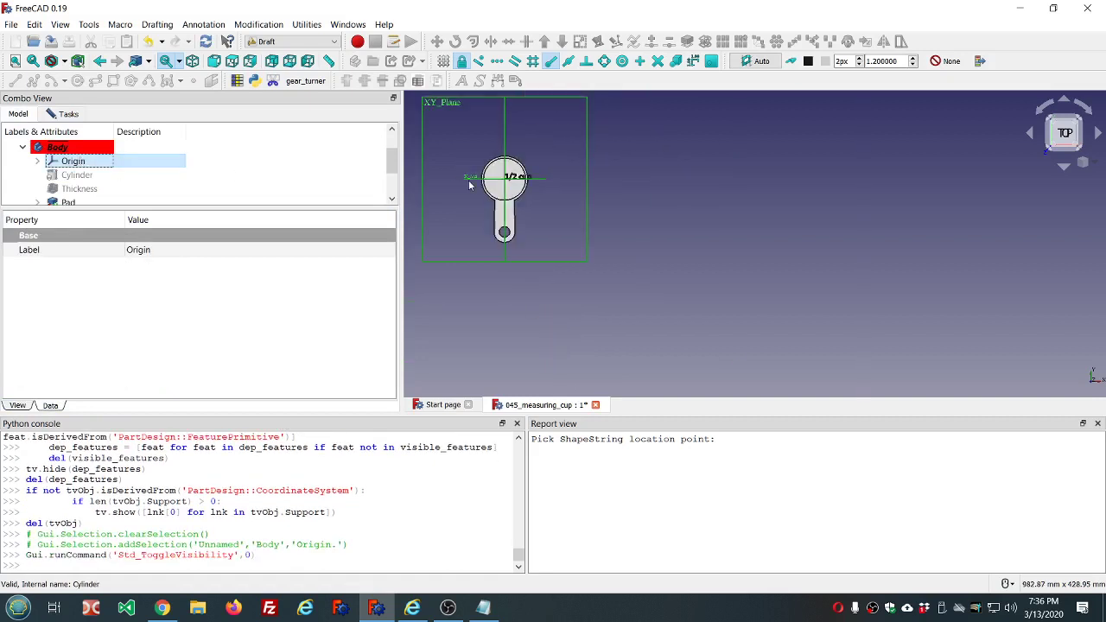
scroll(135, 181, "down", 1)
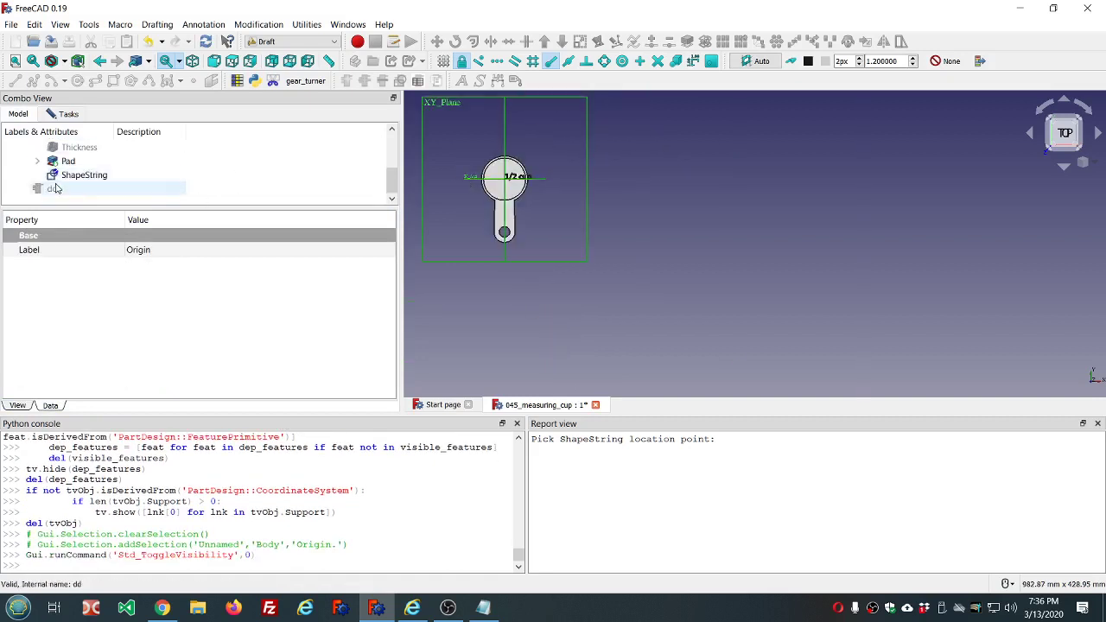
Step: Attach the text to the Body's XY_Plane in Plane face mode, then hide the origin
left_click(64, 114)
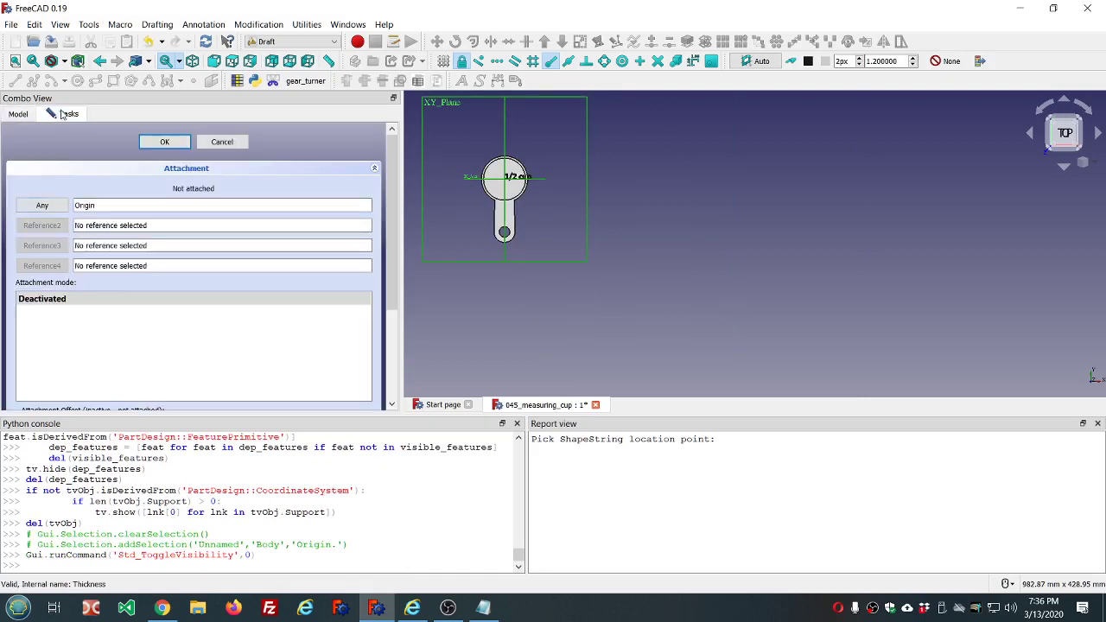
left_click(45, 206)
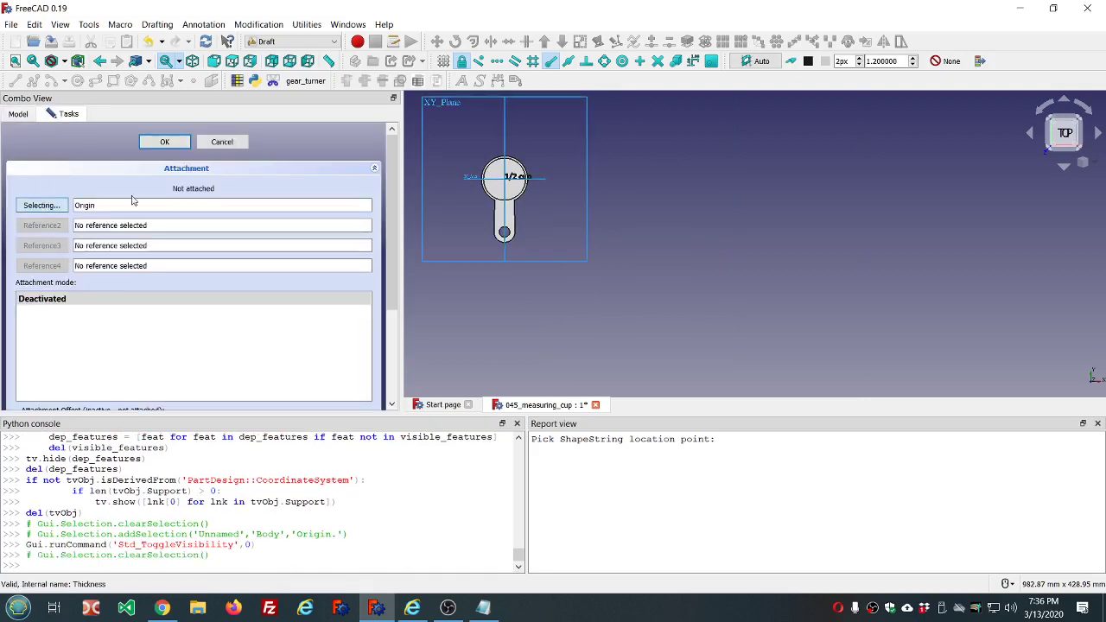
left_click(444, 107)
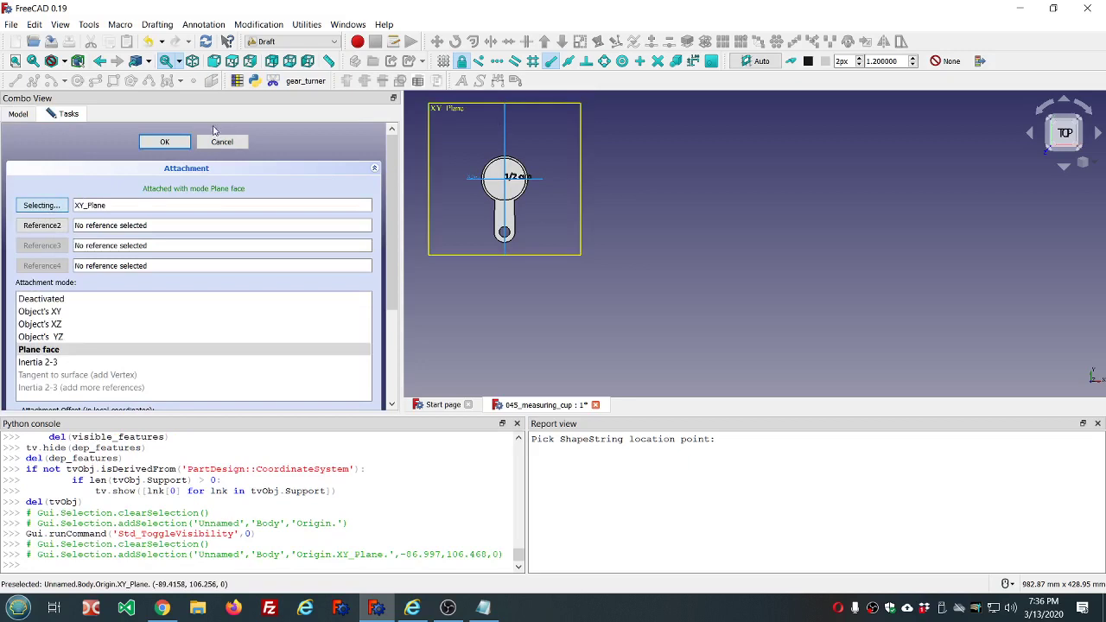
left_click(170, 144)
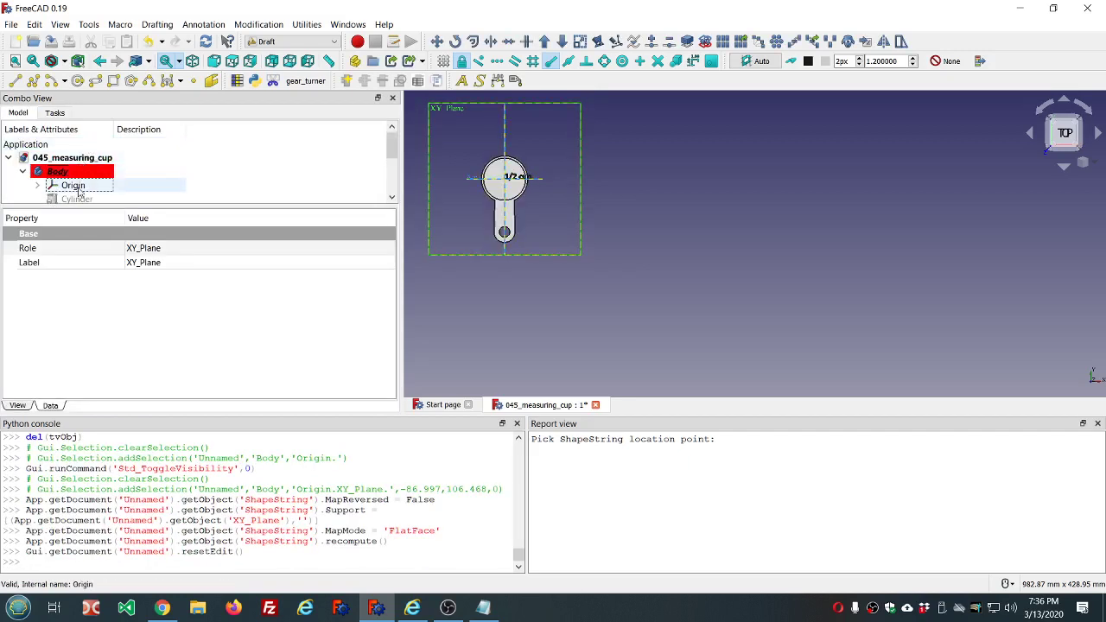
left_click(74, 185)
key("space")
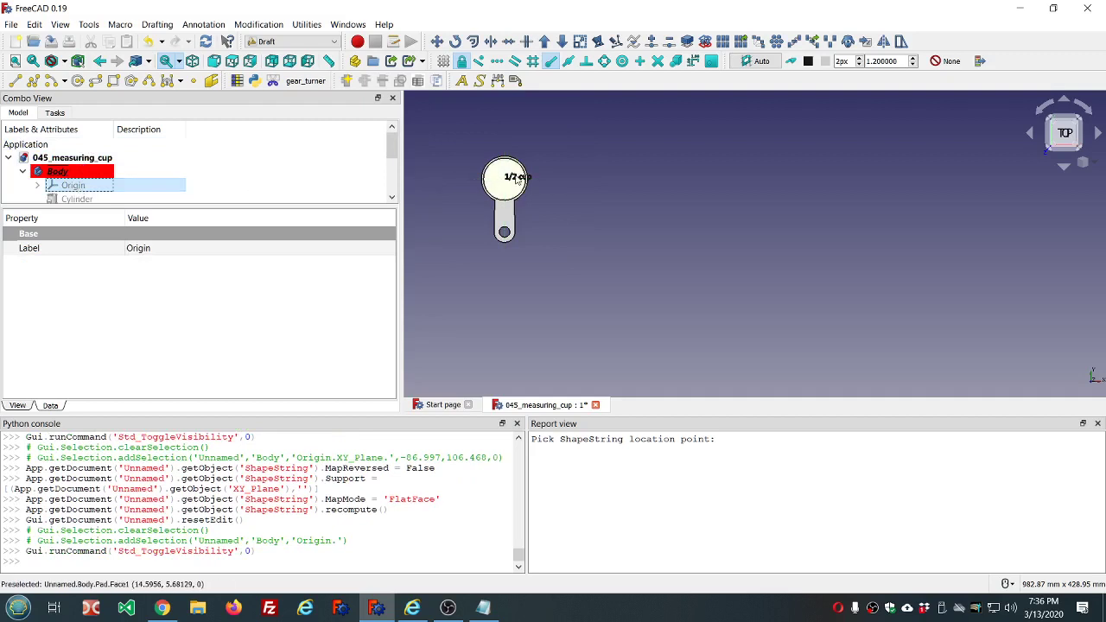
Step: Angle the view and expand the ShapeString's Attachment Offset position values
scroll(501, 181, "up", 5)
scroll(545, 216, "down", 3)
middle_click_drag(590, 249, 609, 222)
scroll(608, 228, "down", 3)
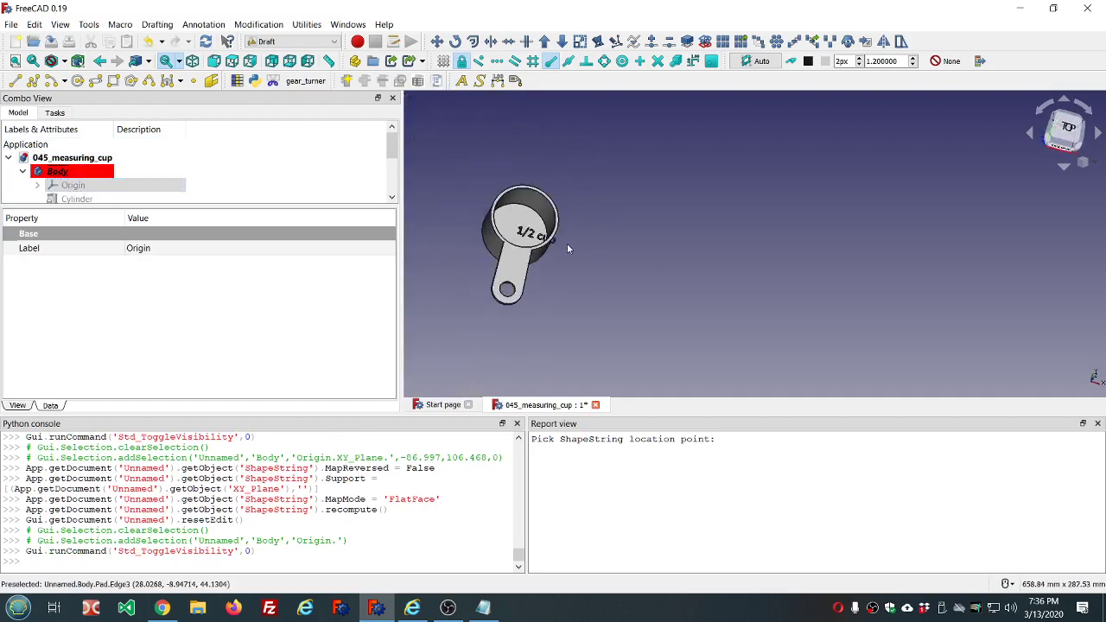
middle_click_drag(479, 262, 480, 275)
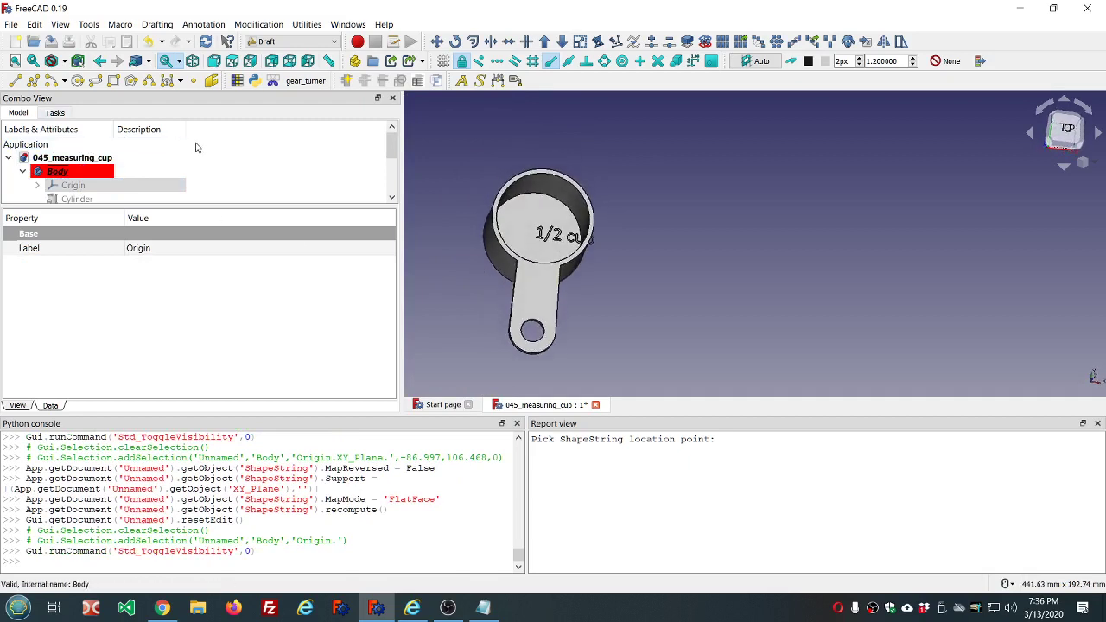
scroll(195, 147, "down", 3)
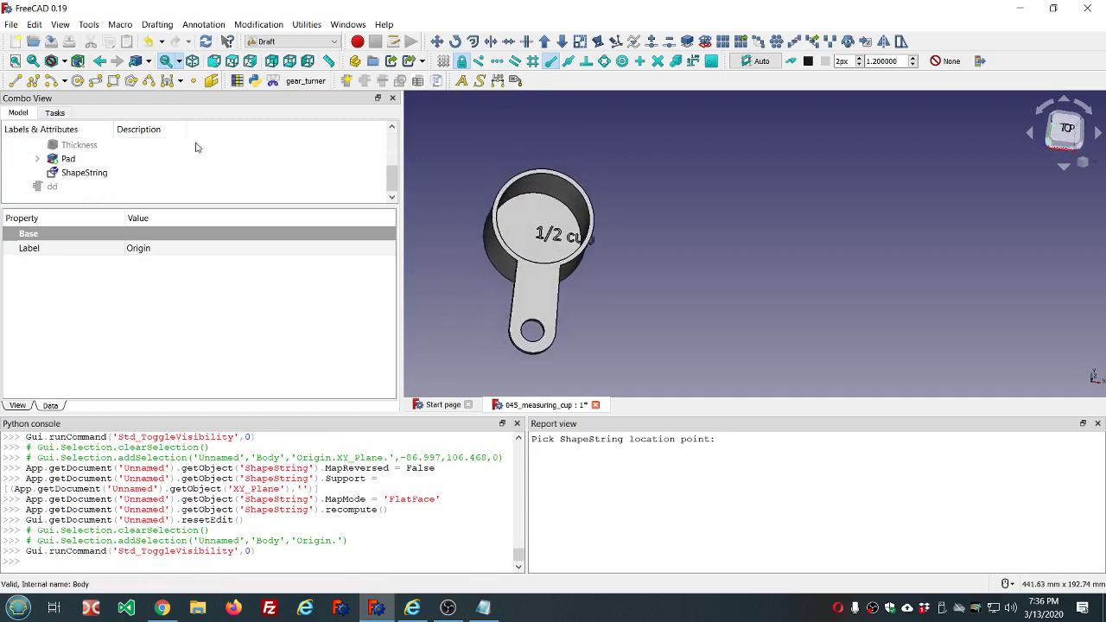
left_click(102, 174)
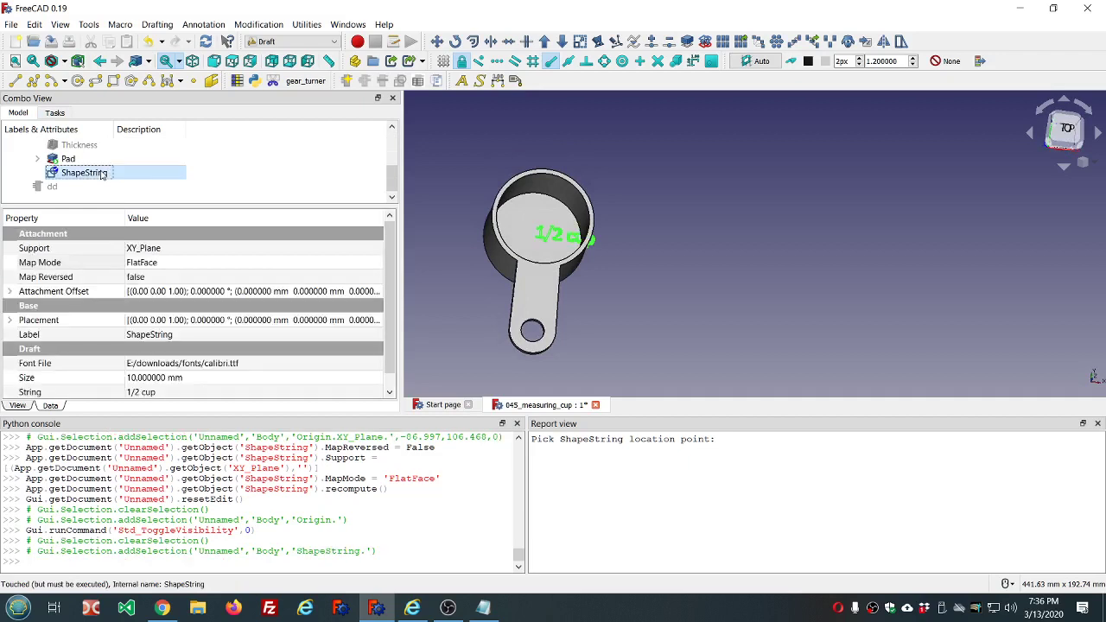
left_click(10, 293)
left_click(26, 335)
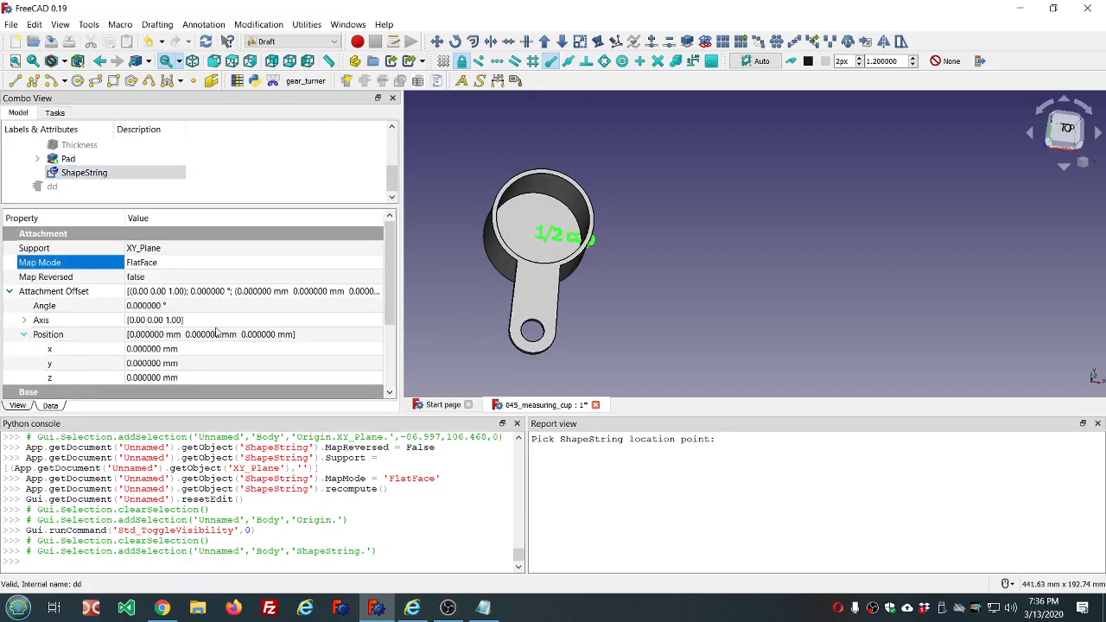
scroll(217, 333, "down", 1)
Step: Set the text's z offset to the expression =dd.ddHeight and recompute
left_click(214, 337)
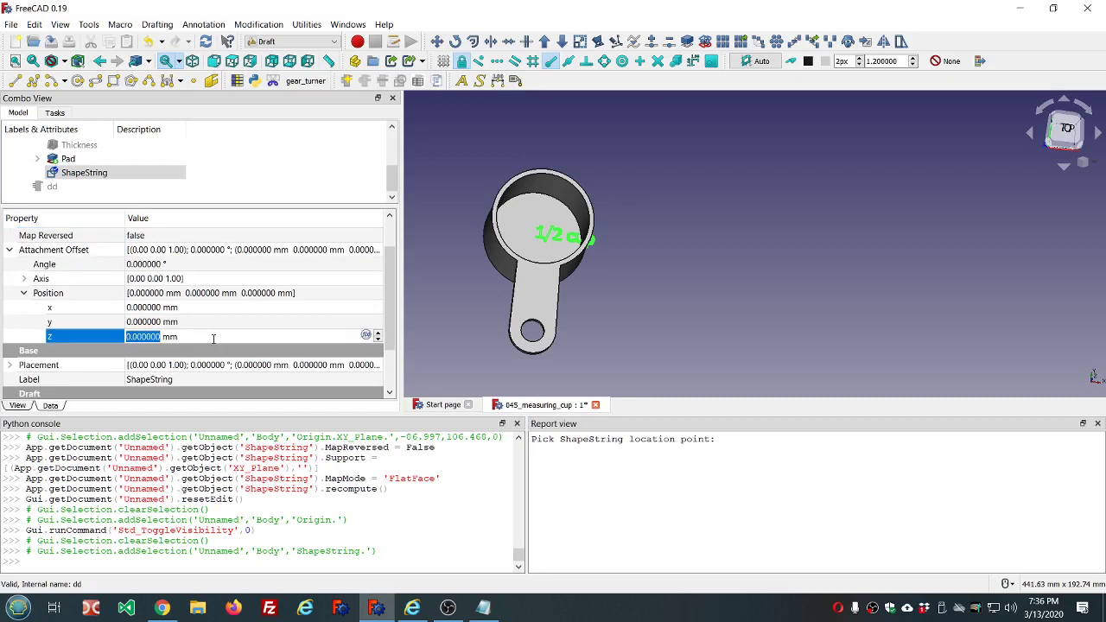
scroll(213, 338, "up", 7)
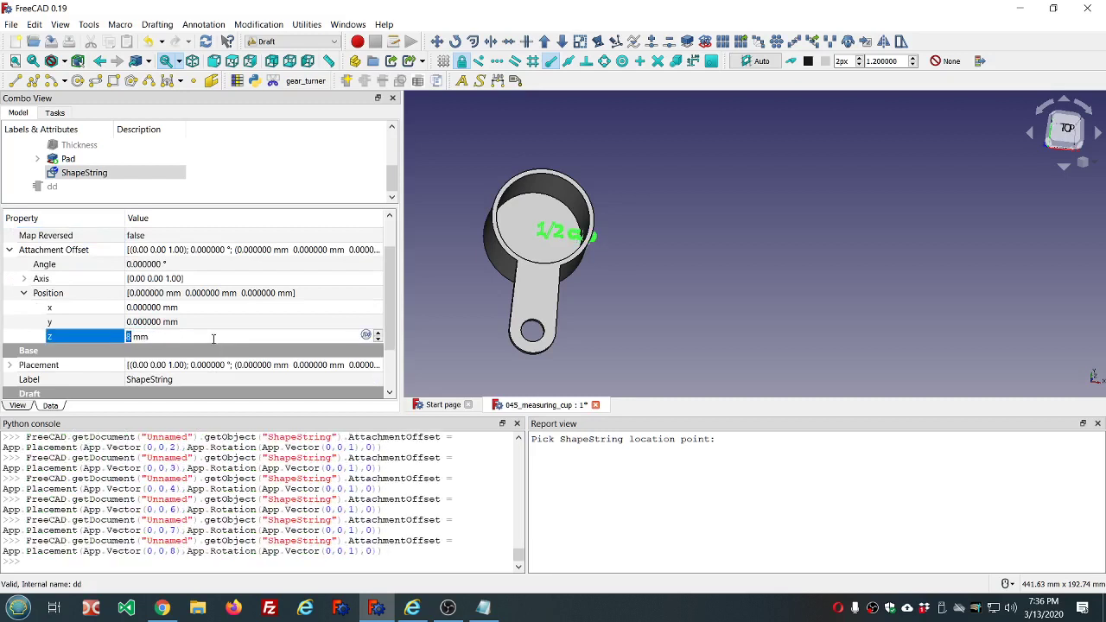
scroll(213, 338, "up", 2)
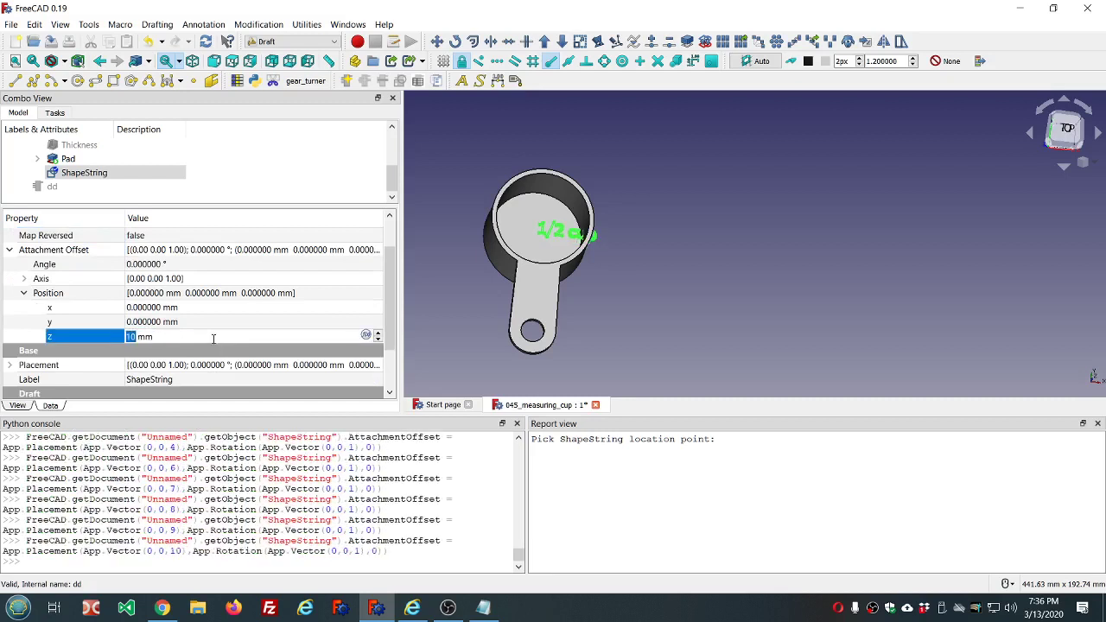
key("equal")
type("dd.dd")
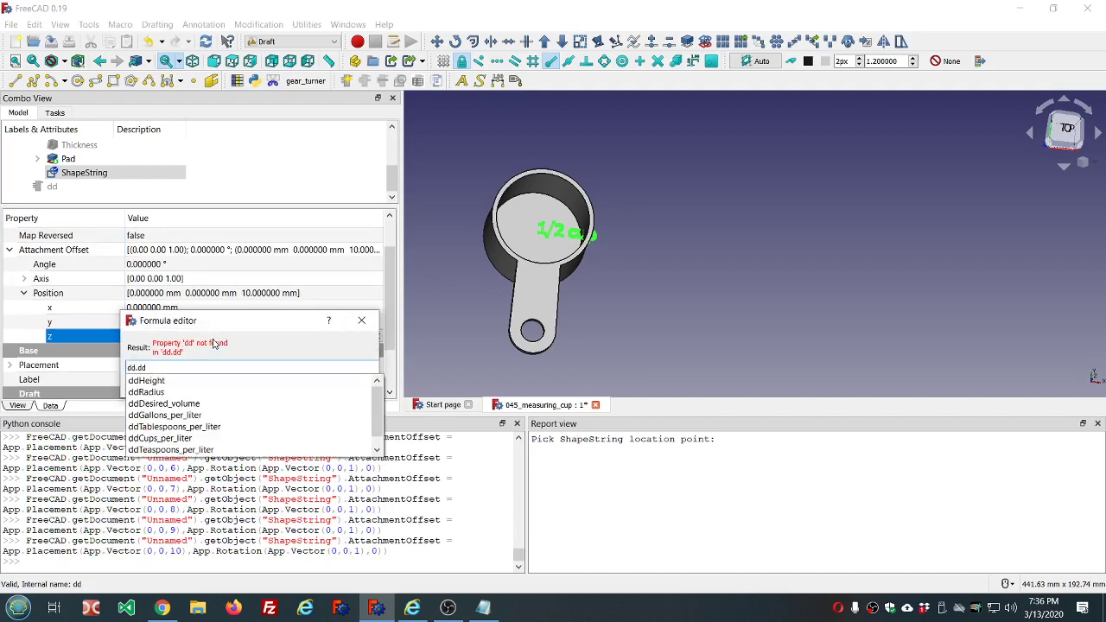
key("Down")
key("Return")
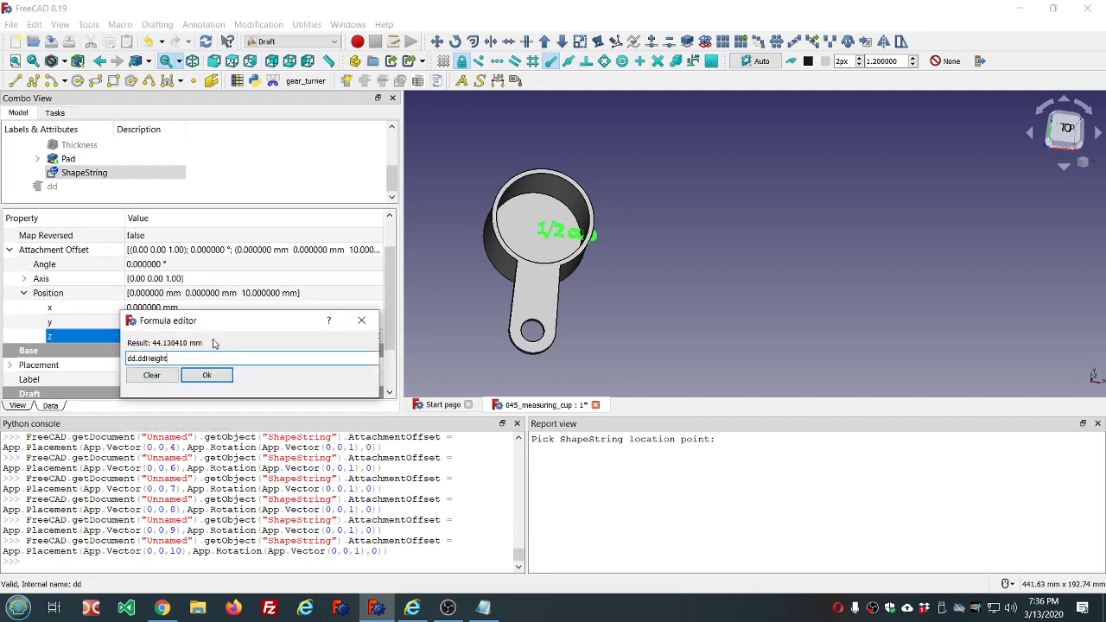
key("Return")
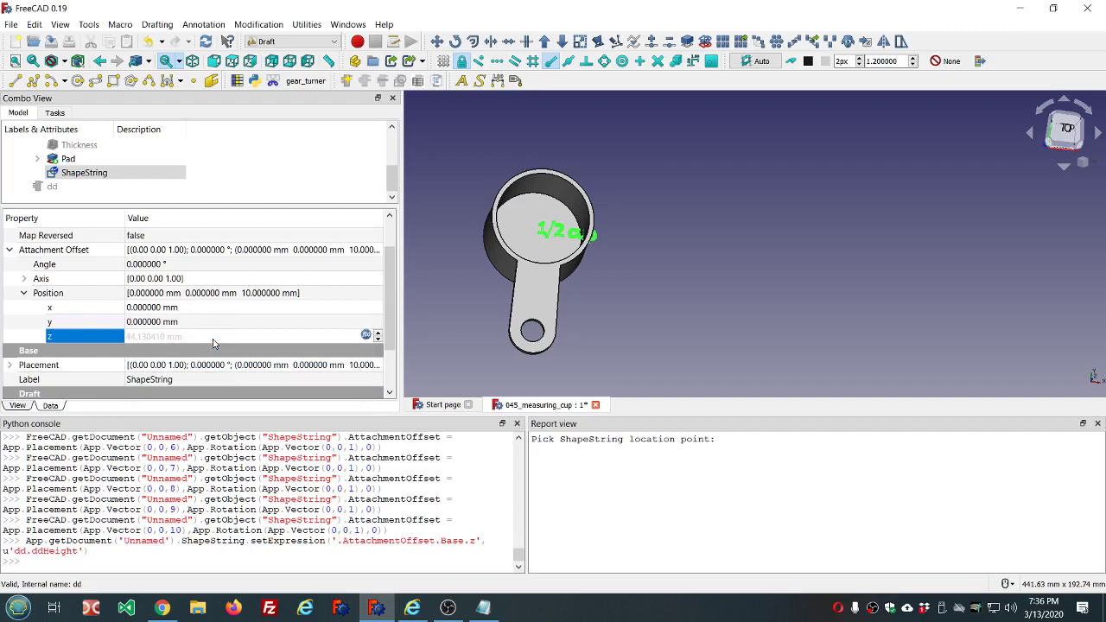
left_click(206, 41)
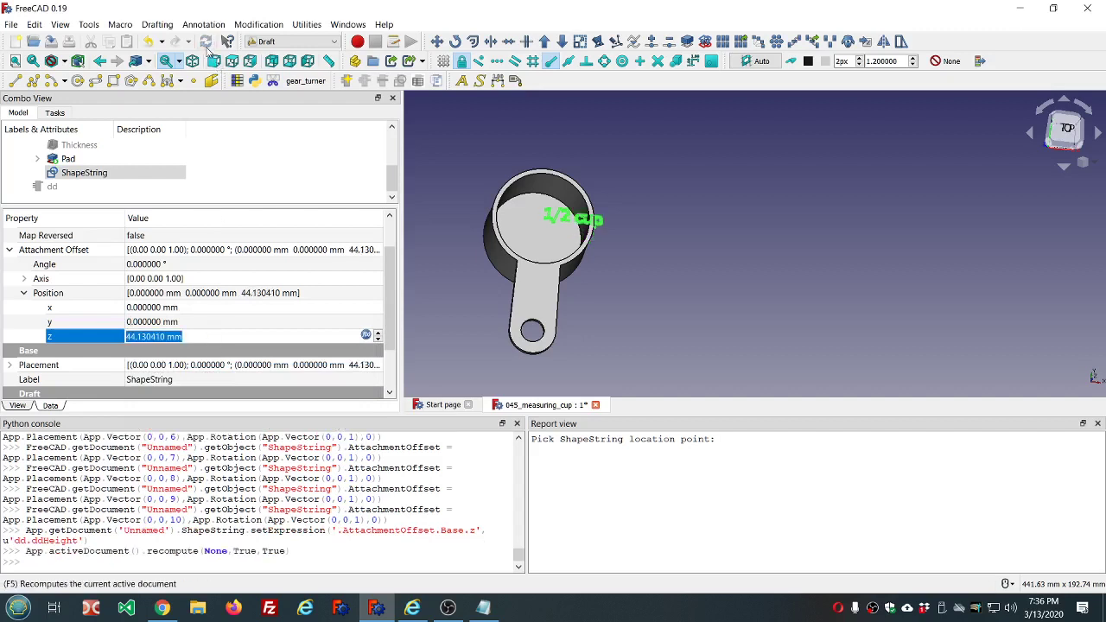
Step: Lower the text's x offset to -11 mm
left_click(204, 308)
scroll(204, 308, "down", 9)
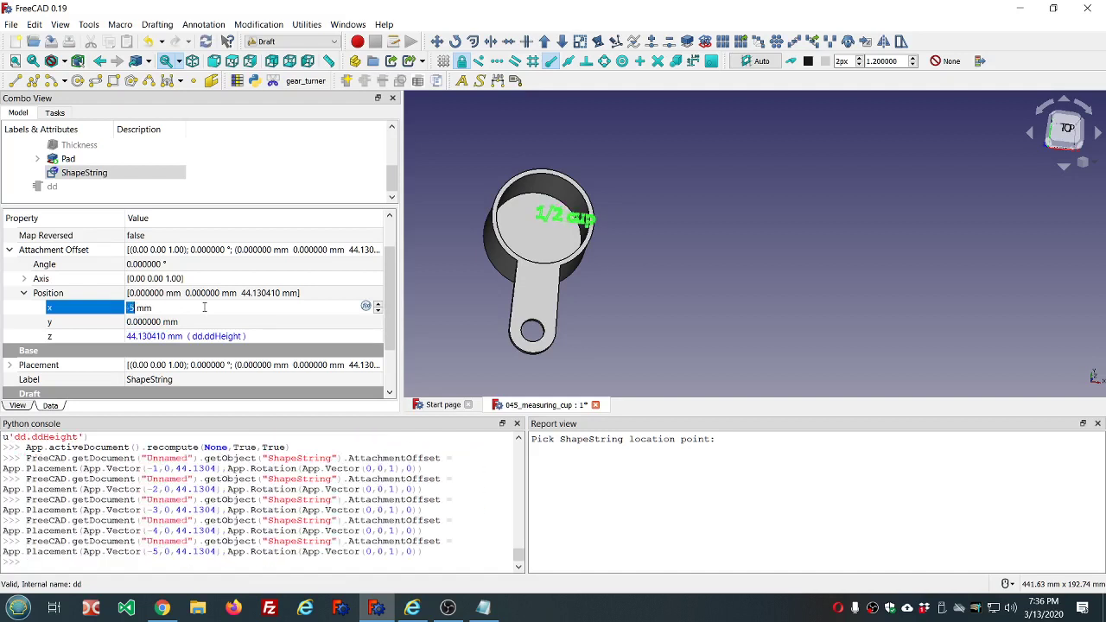
scroll(204, 308, "down", 3)
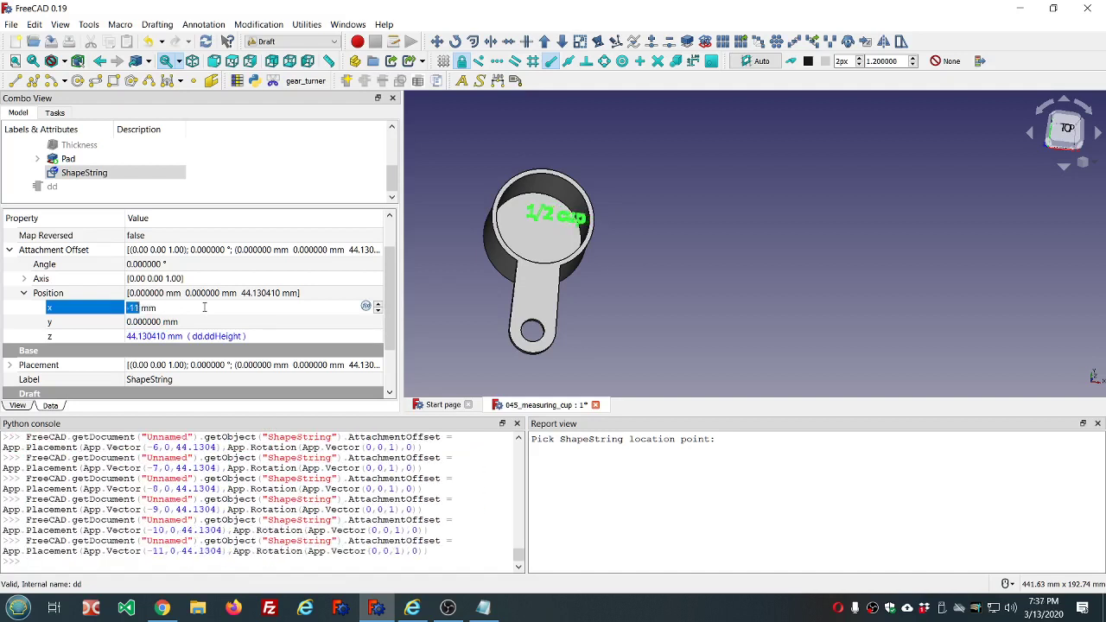
Step: Shift the text's y offset toward the handle from a near top-down view
scroll(204, 308, "down", 1)
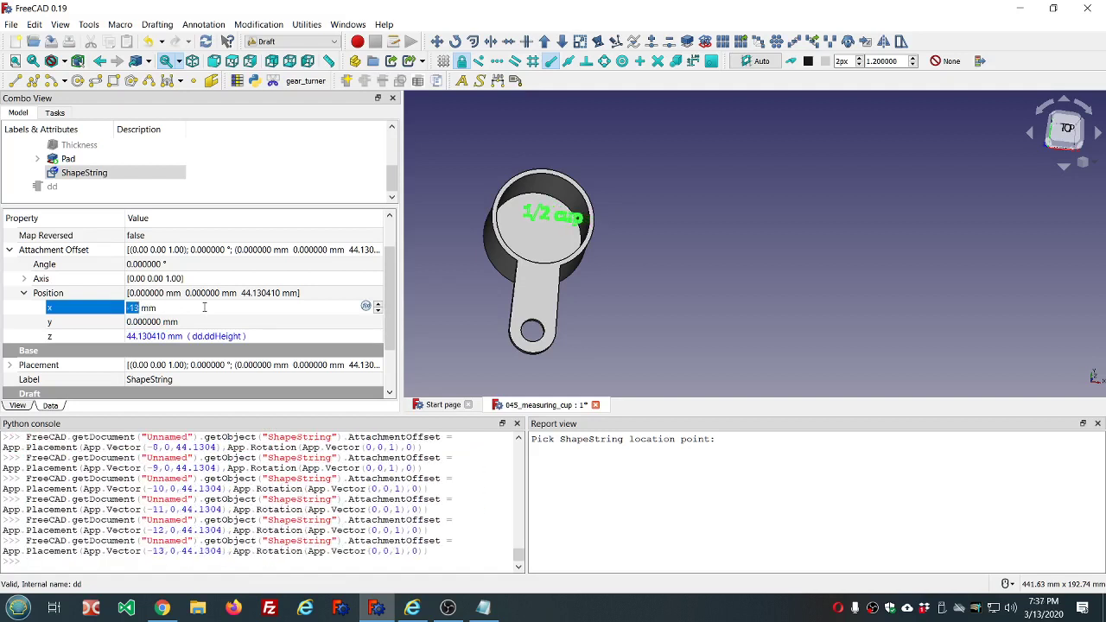
left_click(204, 322)
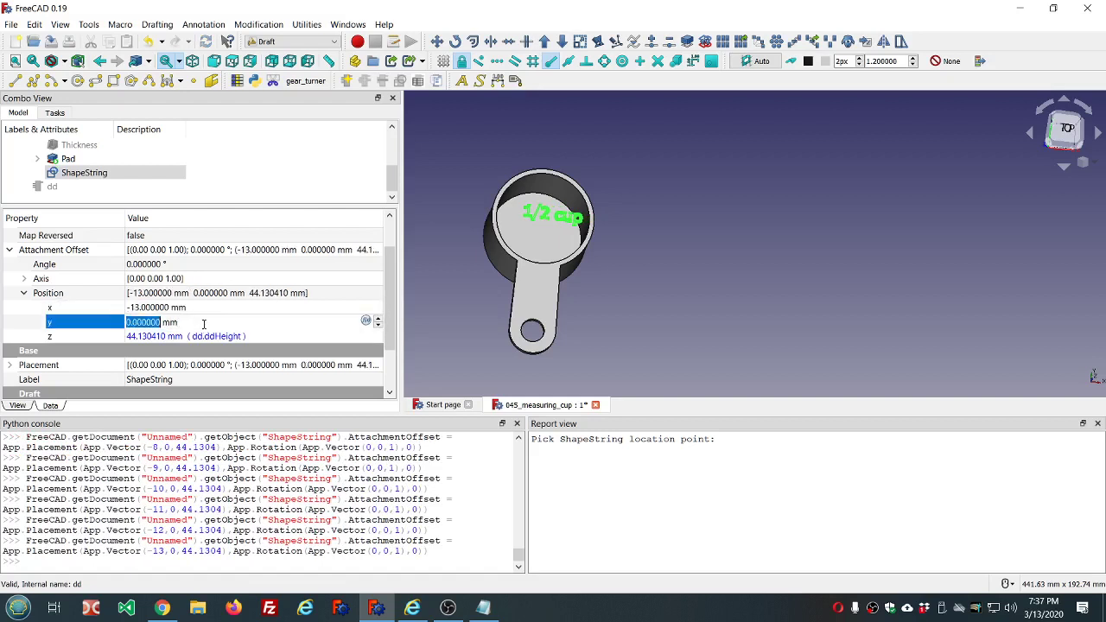
scroll(204, 323, "down", 20)
scroll(204, 322, "down", 15)
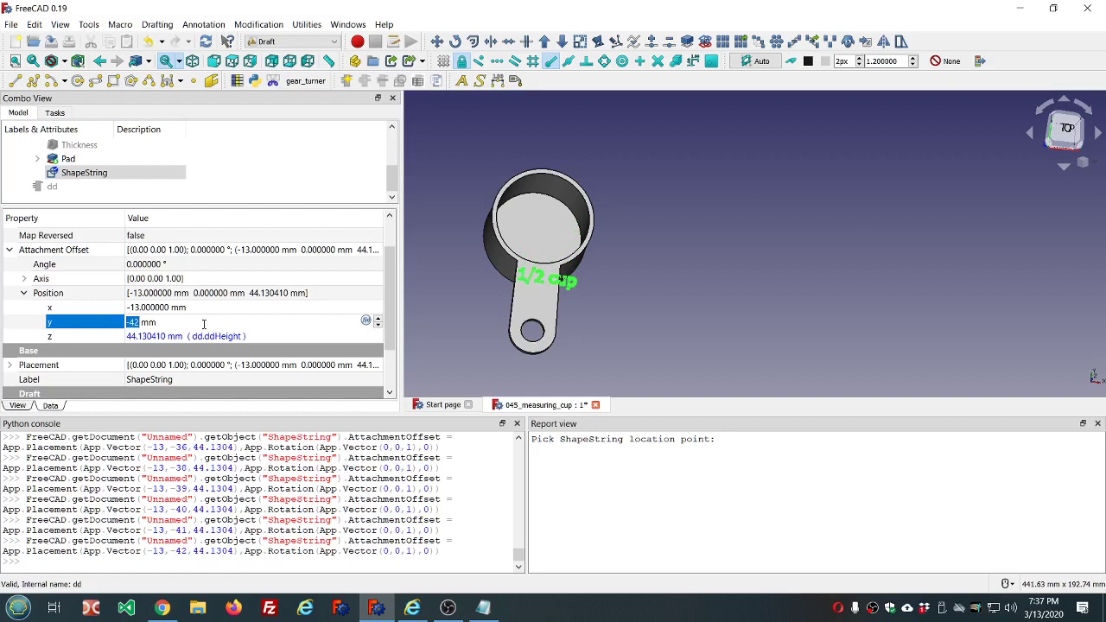
scroll(538, 273, "up", 5)
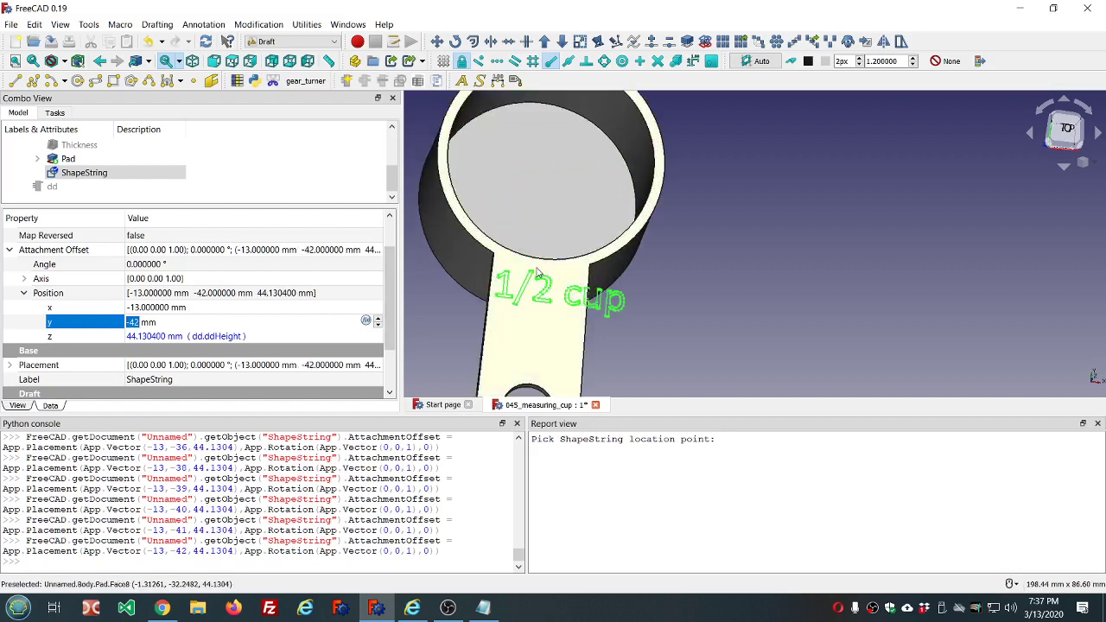
middle_click_drag(537, 260, 538, 259)
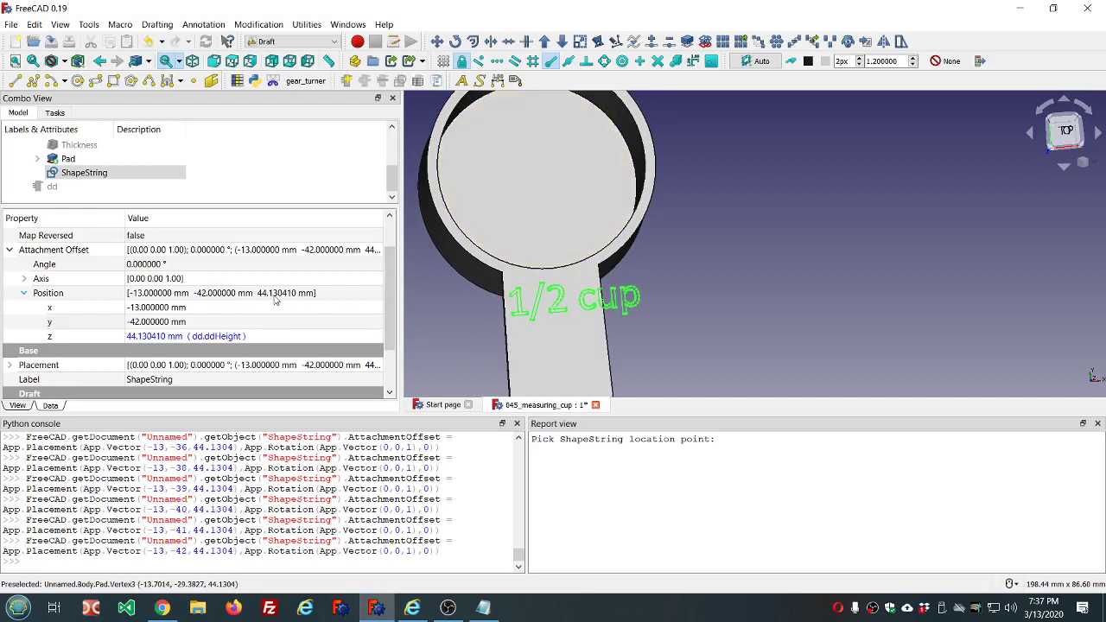
scroll(275, 298, "down", 2)
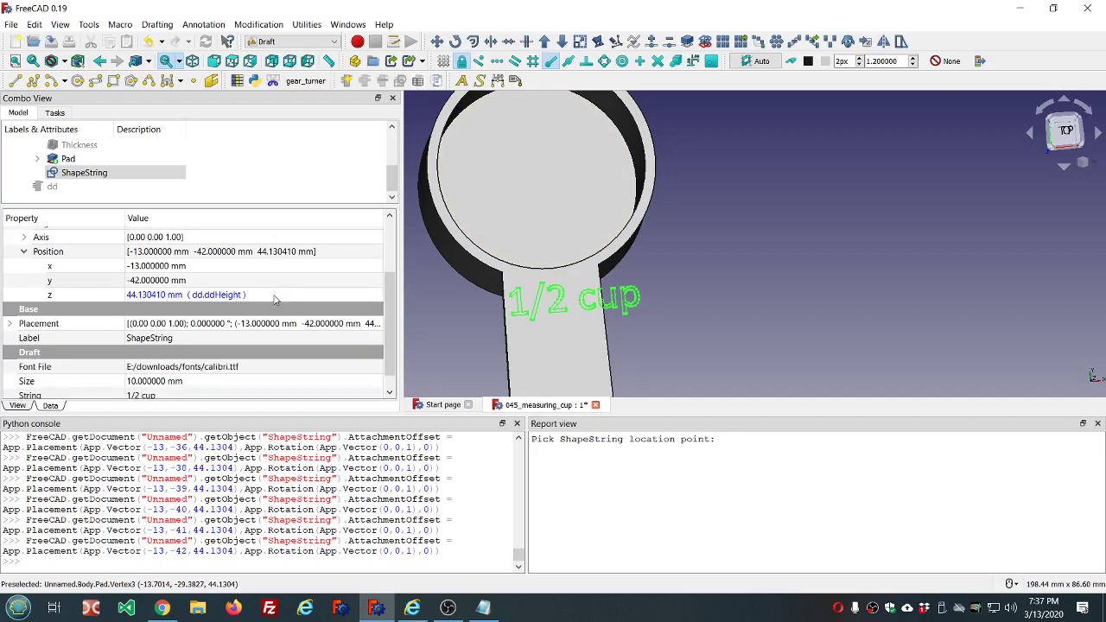
Step: Reduce the text size from 10 mm down to 6 mm
left_click(265, 361)
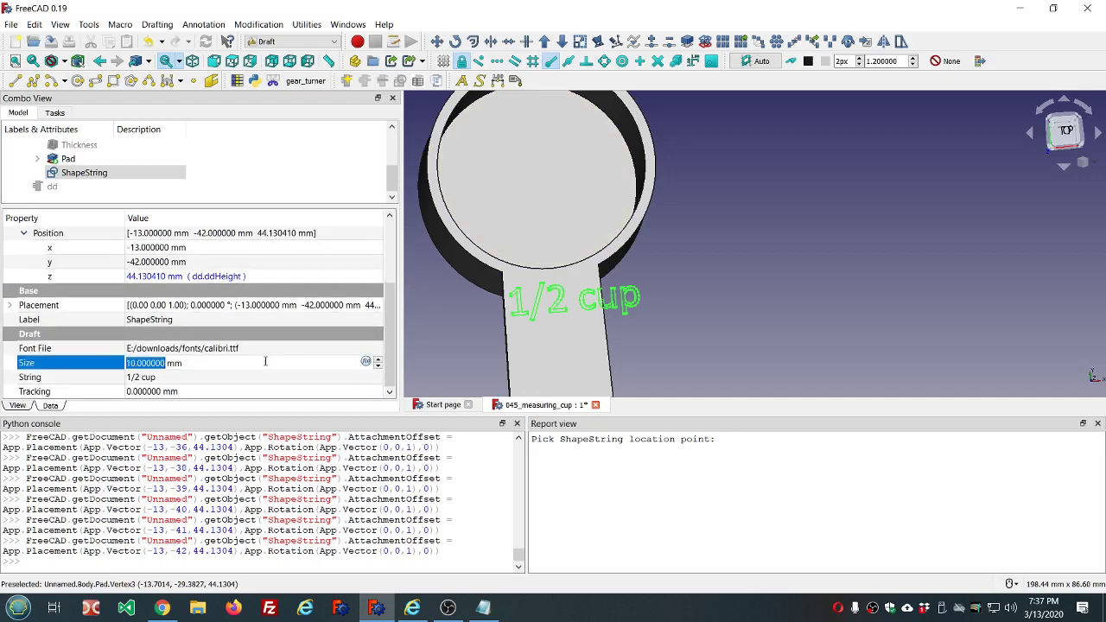
type("9")
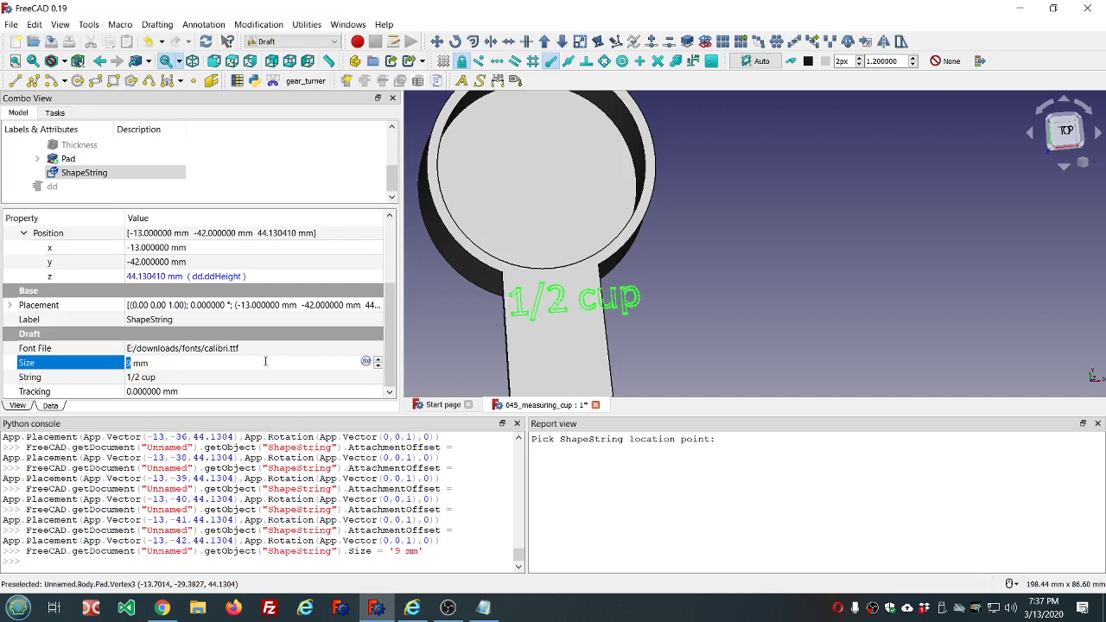
key("Return")
type("8")
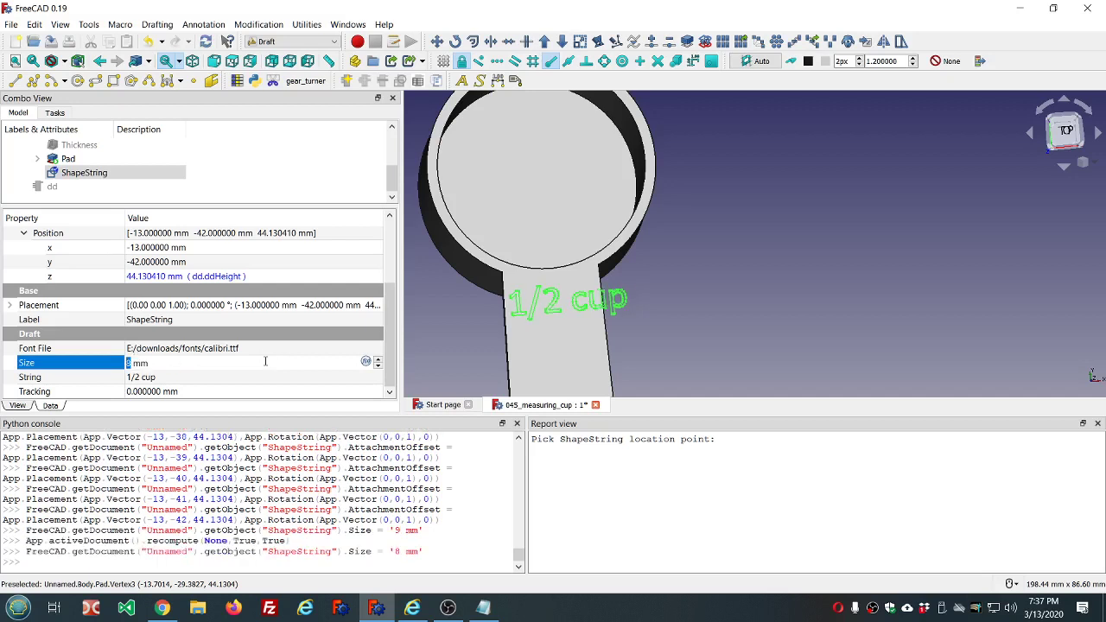
key("Return")
key("Down")
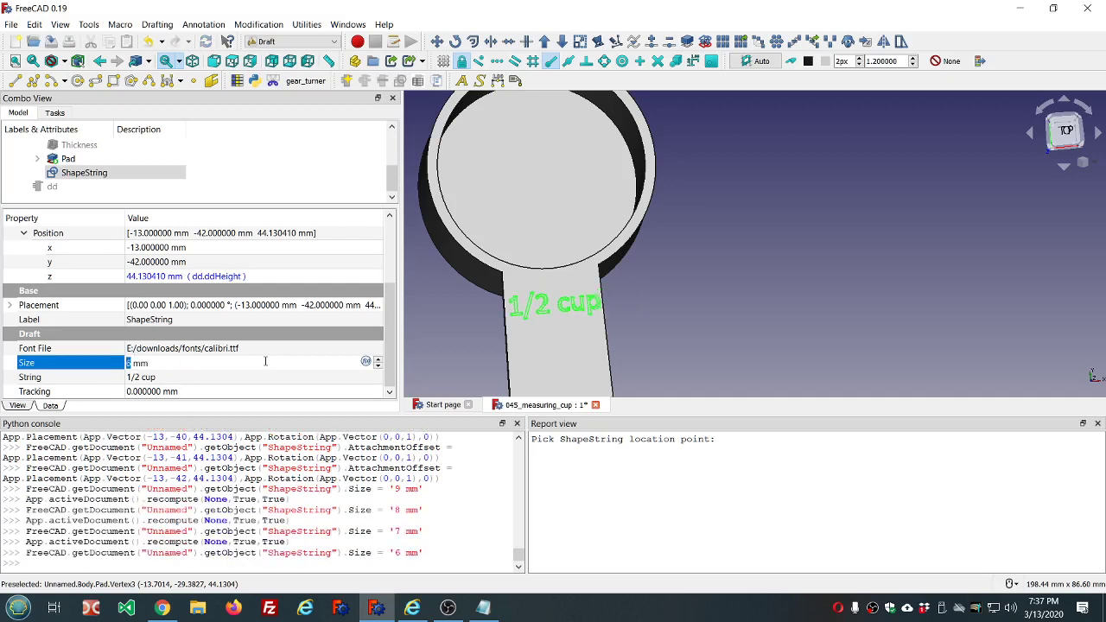
key("Down")
key("Return")
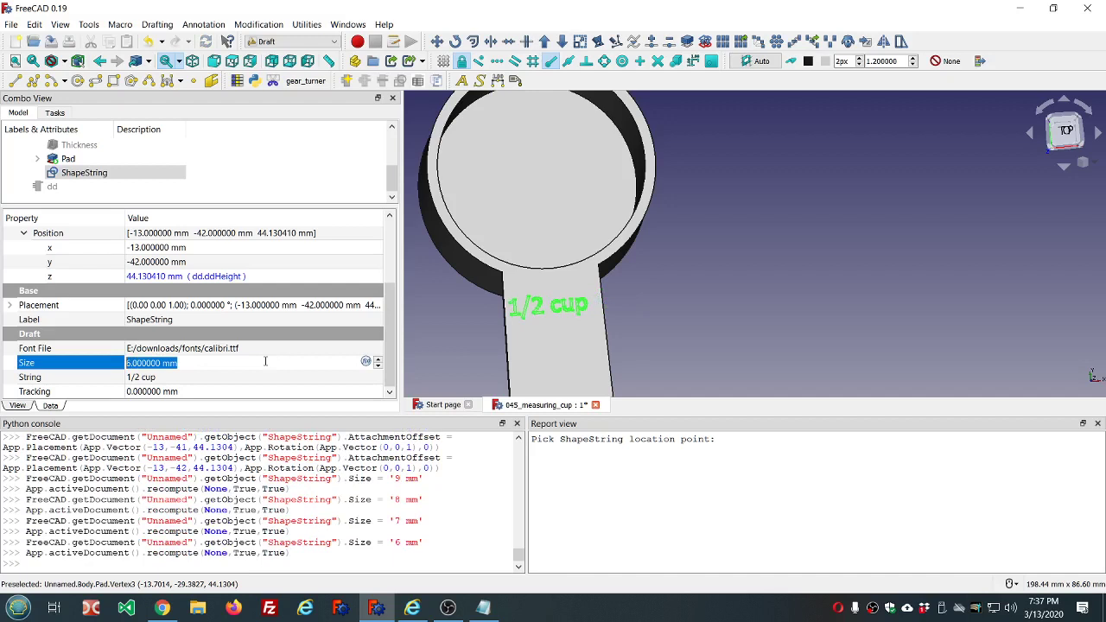
Step: Fine-tune the offsets to x -12 mm and y -51 mm, then clear the selection
left_click(241, 248)
key("Up")
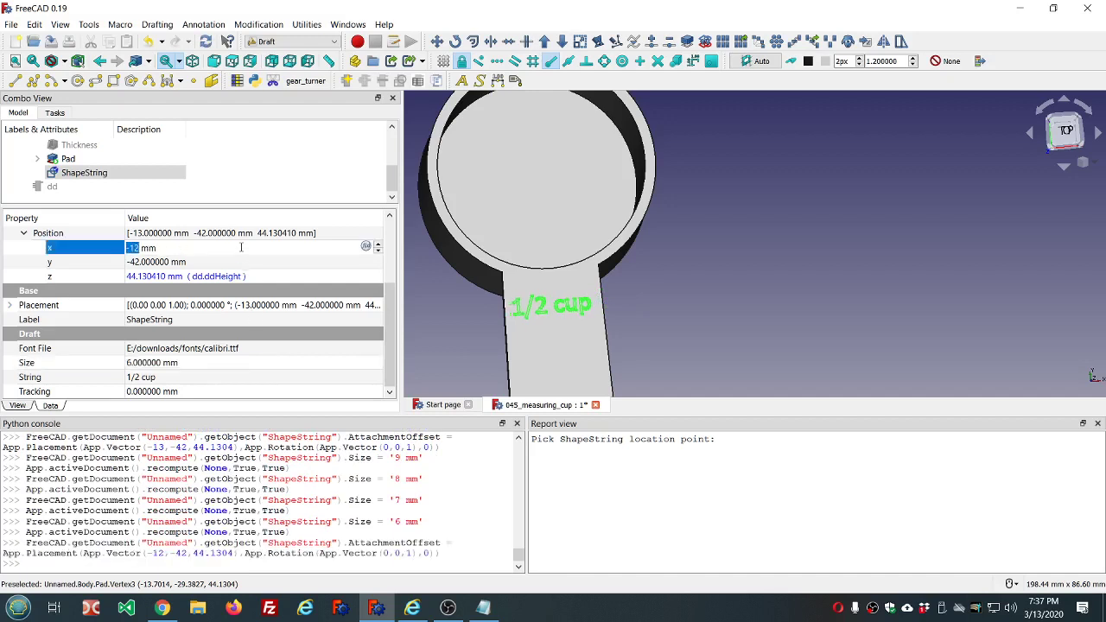
left_click(216, 262)
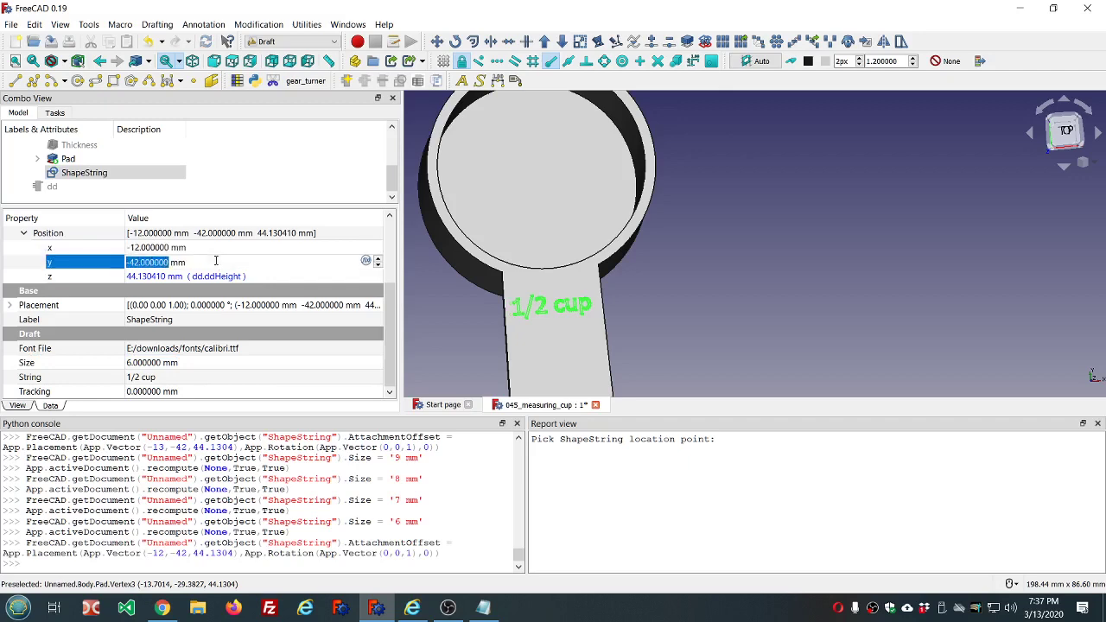
scroll(215, 262, "down", 9)
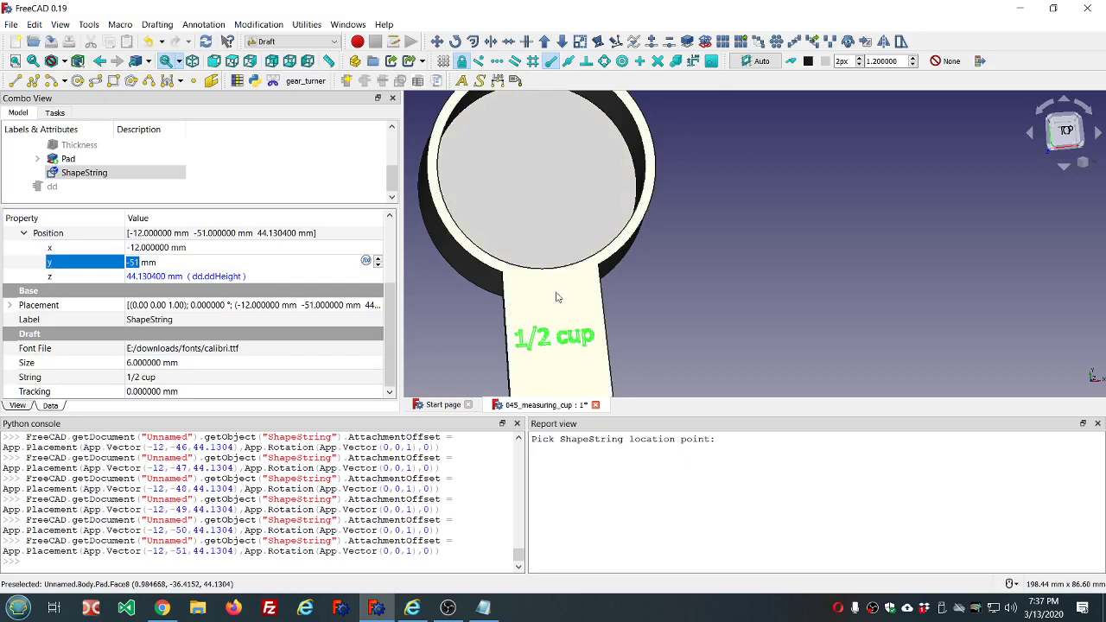
scroll(553, 346, "up", 5)
scroll(554, 349, "down", 3)
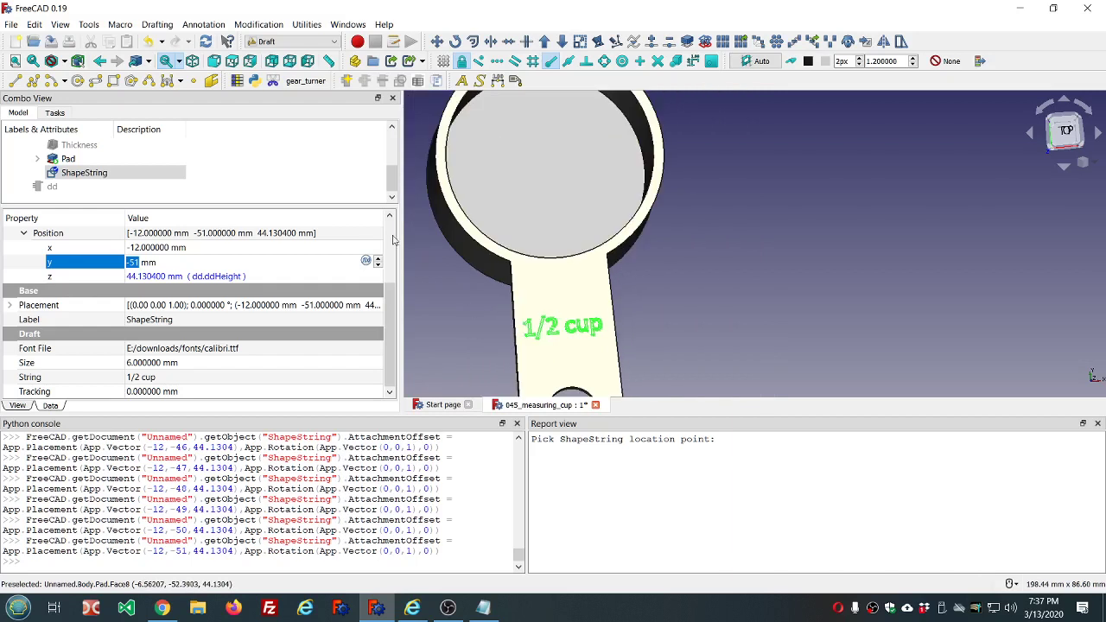
left_click(326, 182)
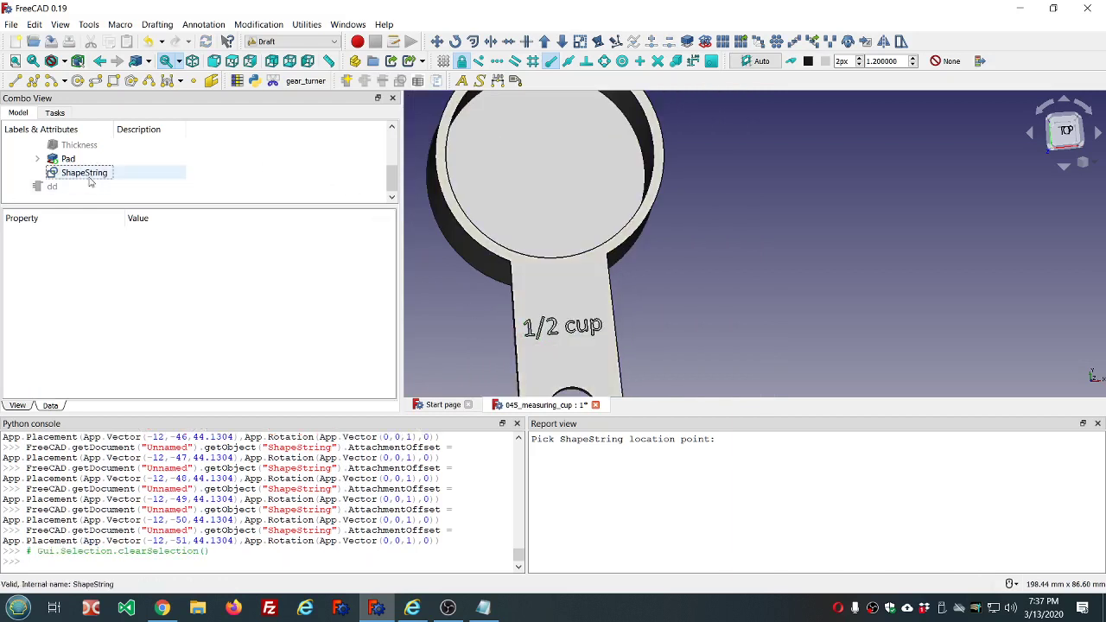
Step: Switch to the Part Design workbench and select the ShapeString
left_click(315, 43)
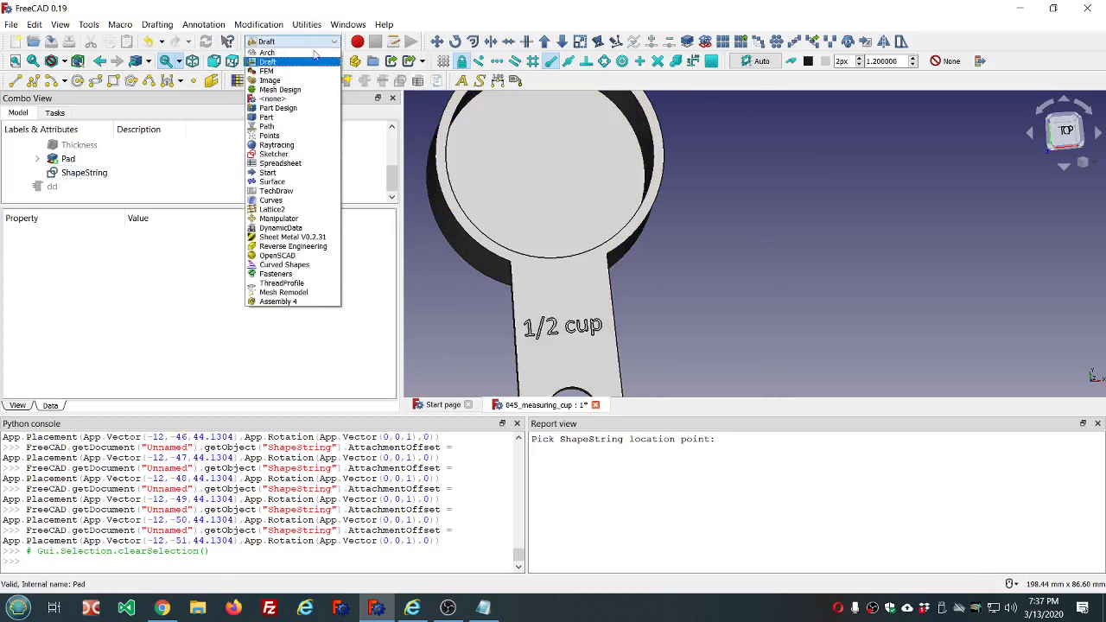
left_click(281, 108)
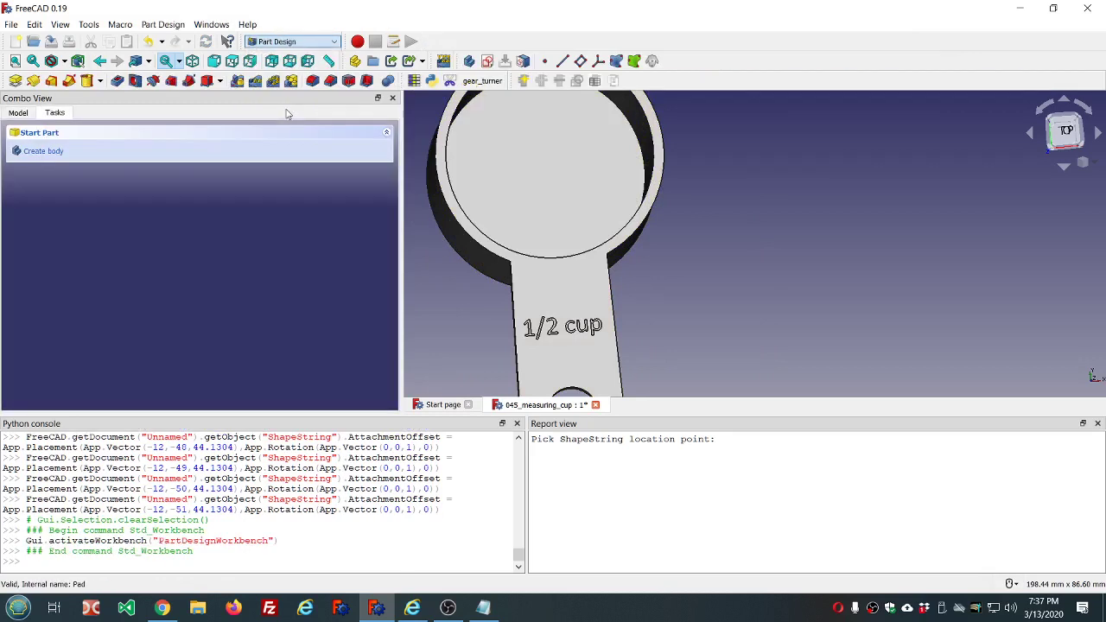
left_click(18, 113)
left_click(76, 175)
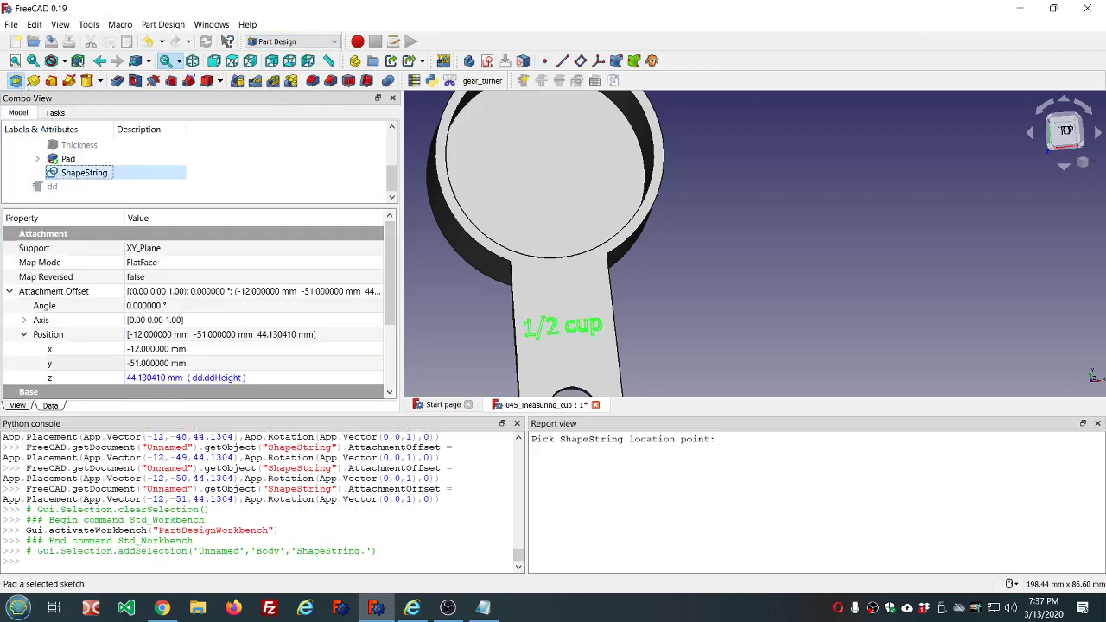
Step: Pad the 1/2 cup text with a length of 1 mm
left_click(15, 81)
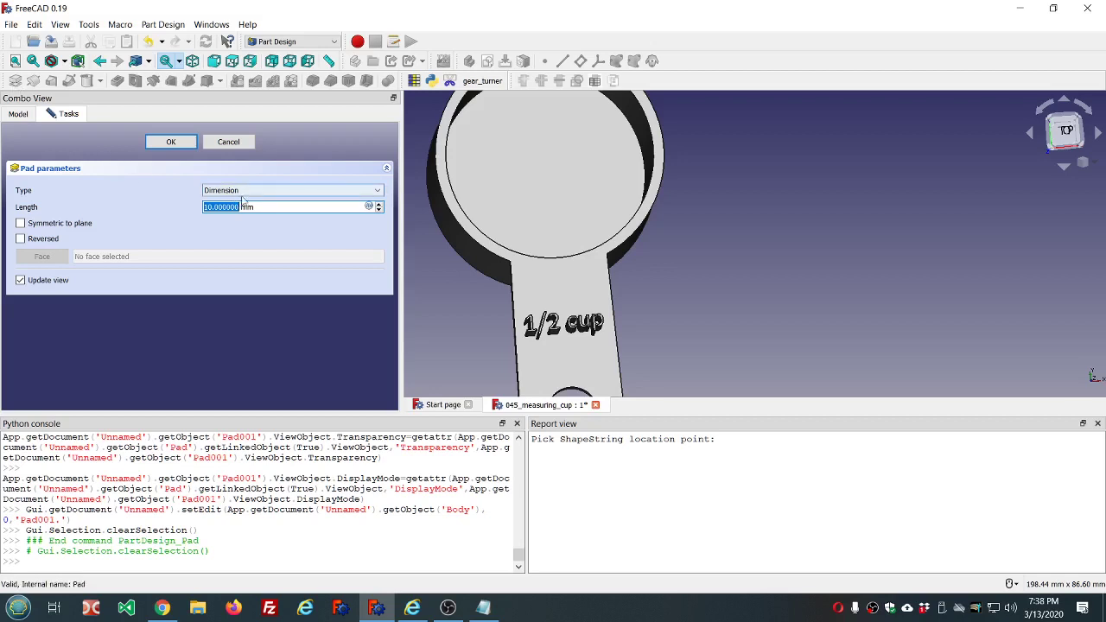
scroll(493, 317, "up", 5)
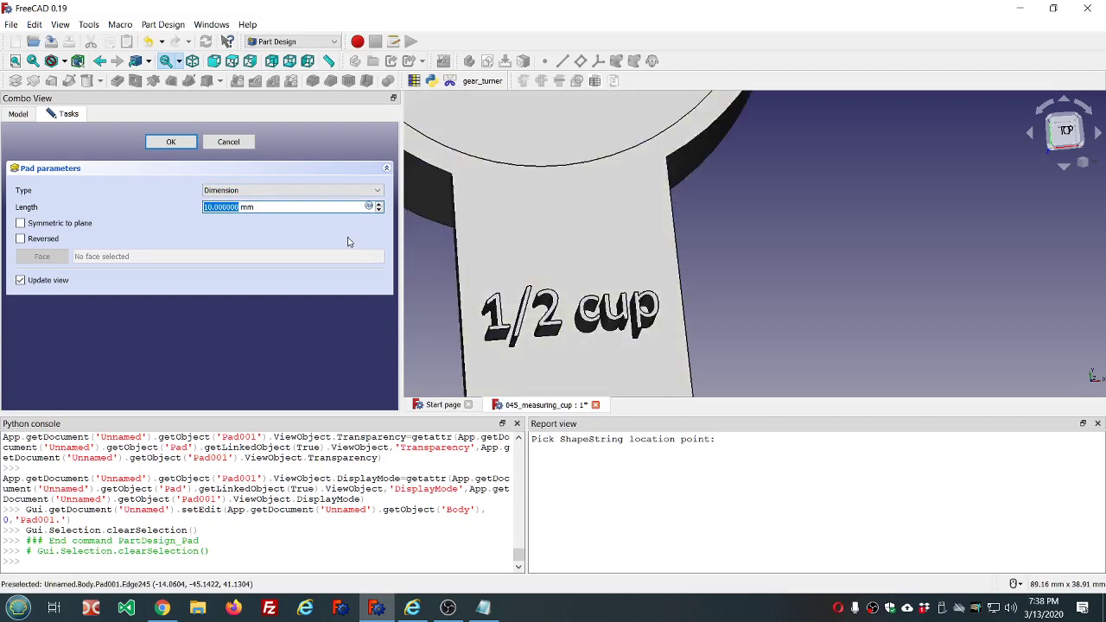
type("1")
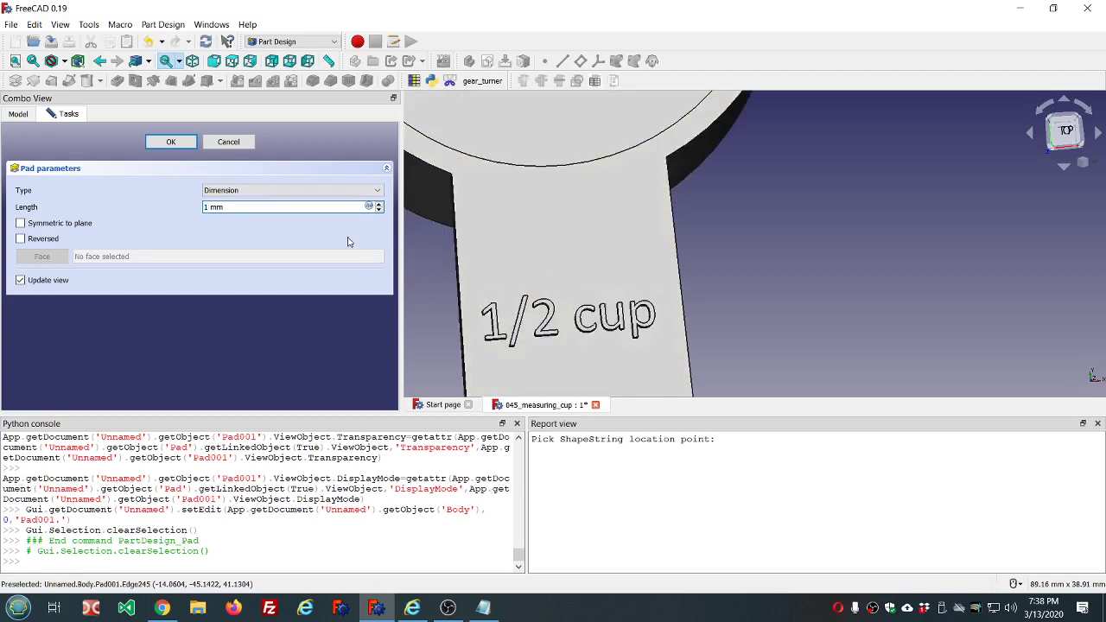
middle_click_drag(596, 370, 597, 337)
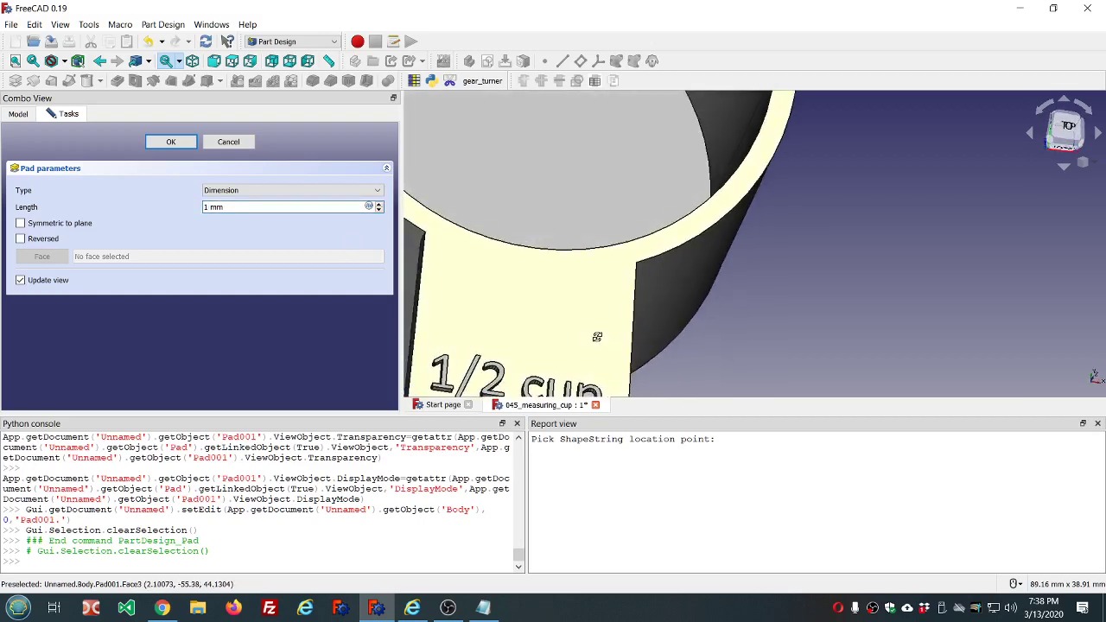
scroll(598, 337, "down", 3)
scroll(573, 373, "up", 5)
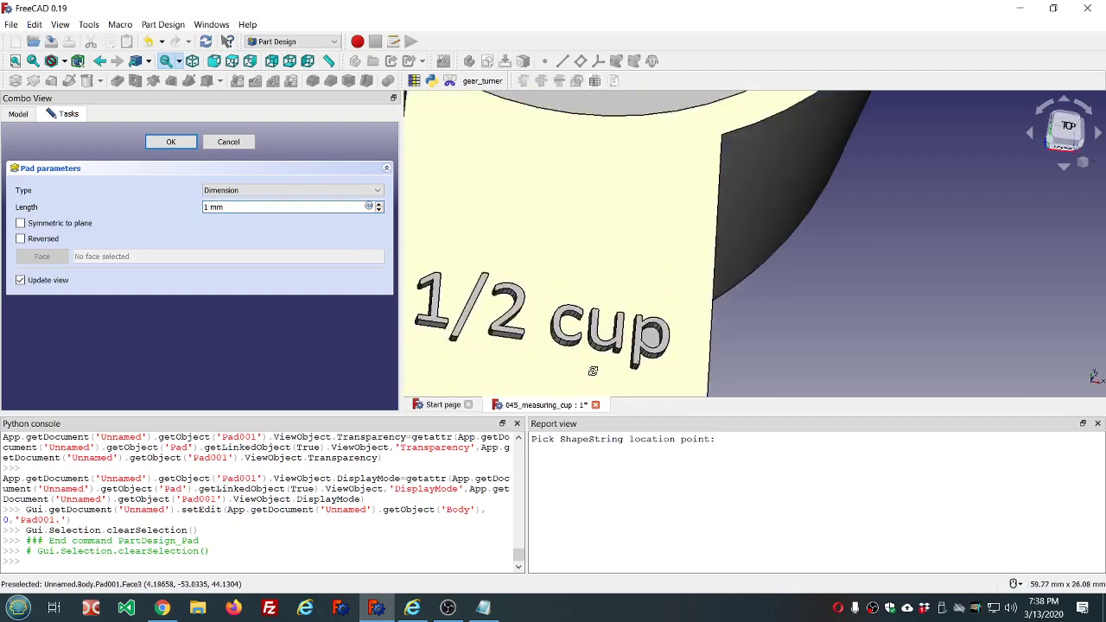
scroll(592, 371, "down", 4)
scroll(601, 384, "up", 5)
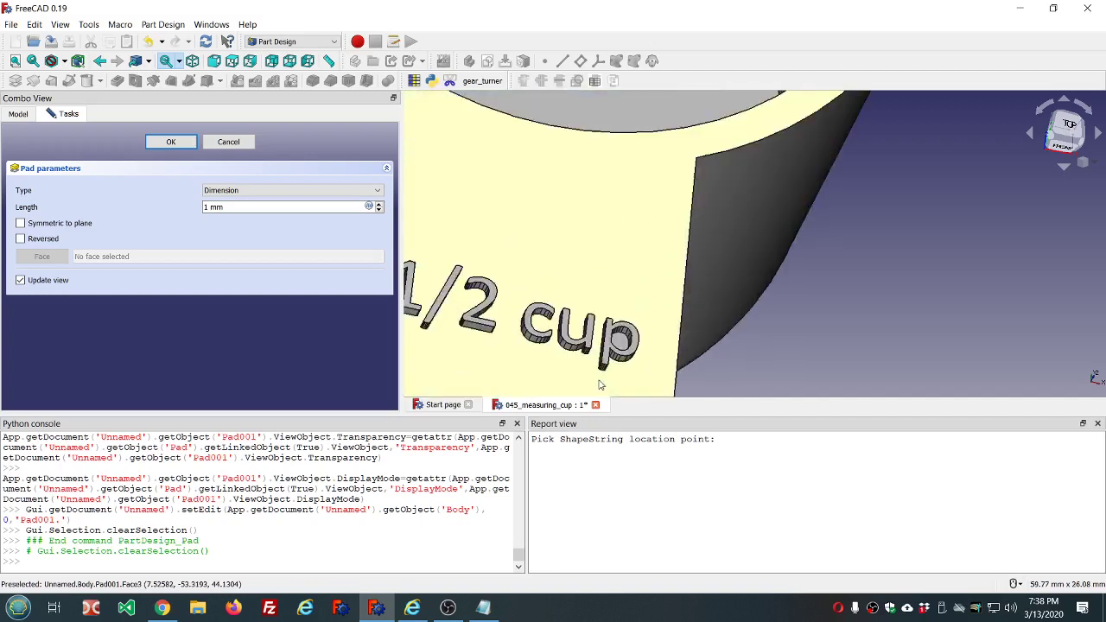
scroll(601, 385, "down", 2)
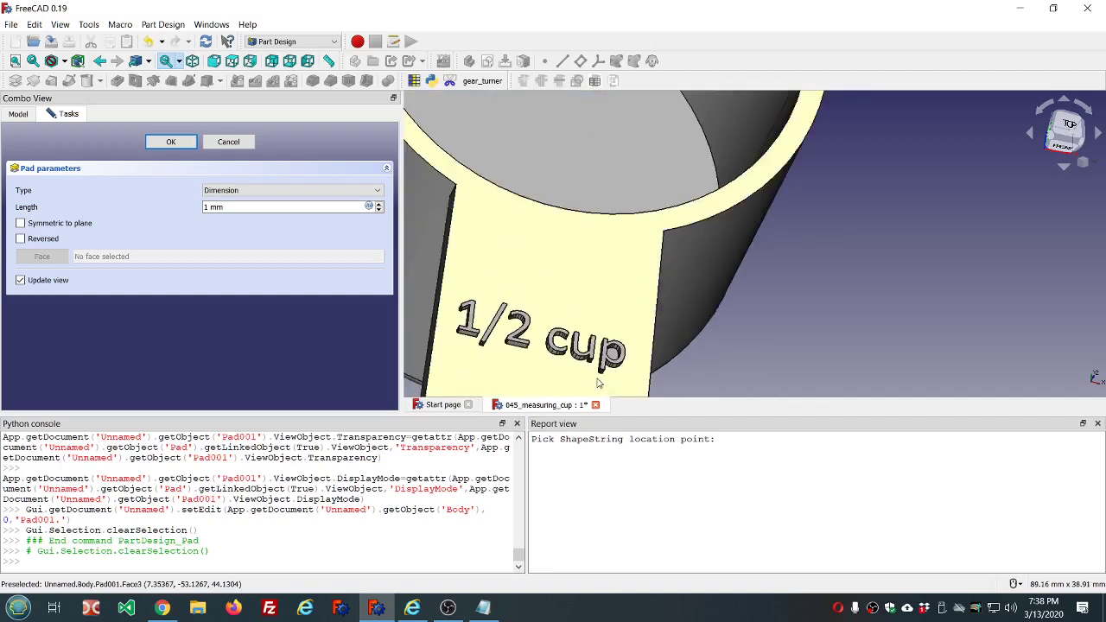
left_click(170, 142)
Step: Select the Thickness feature and inspect the lettering around the handle
left_click(168, 144)
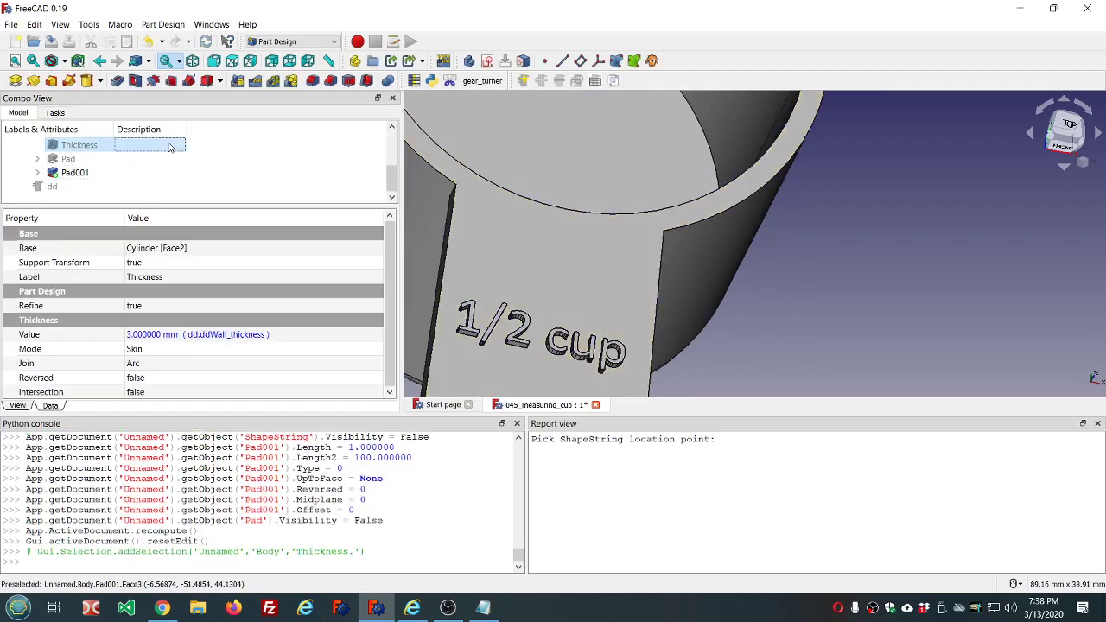
scroll(534, 181, "down", 4)
middle_click_drag(533, 181, 524, 239)
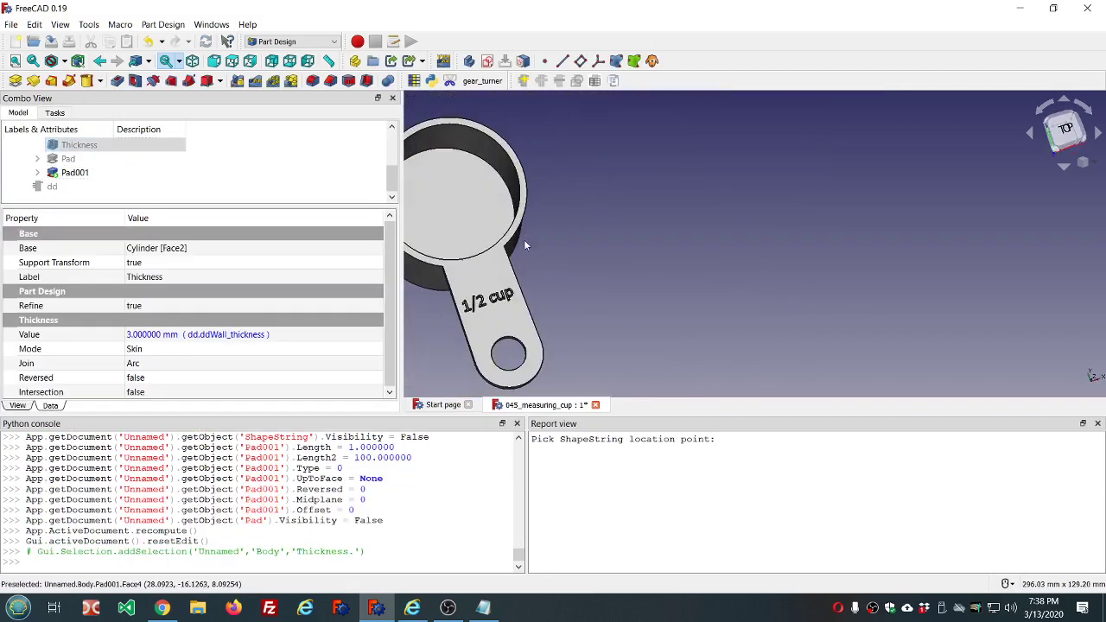
scroll(501, 276, "up", 3)
scroll(482, 309, "up", 2)
scroll(481, 309, "down", 4)
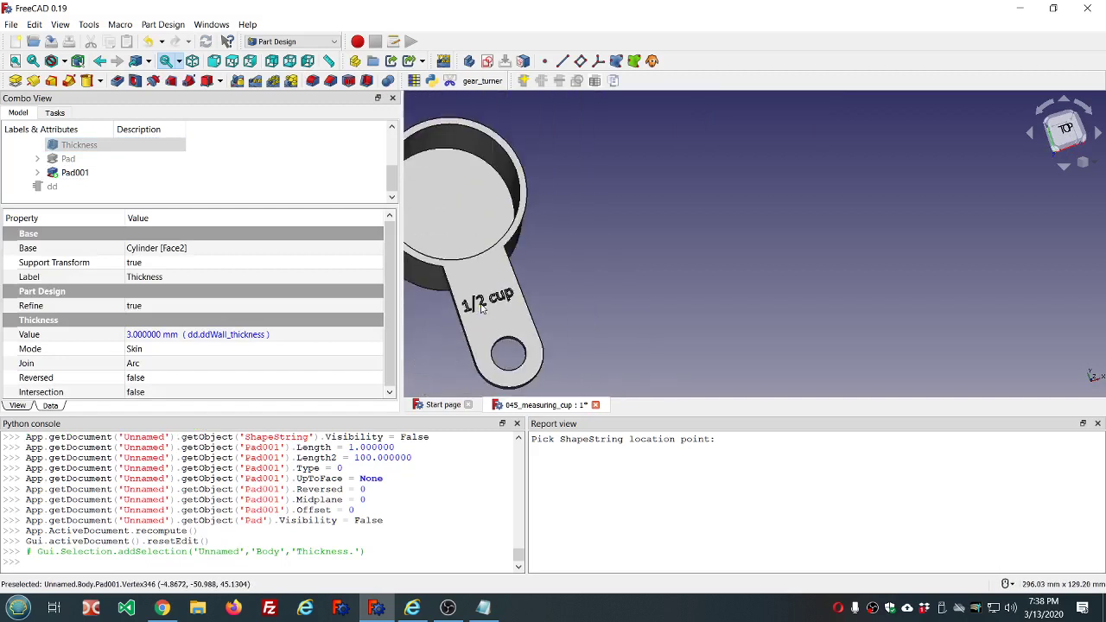
scroll(430, 300, "up", 2)
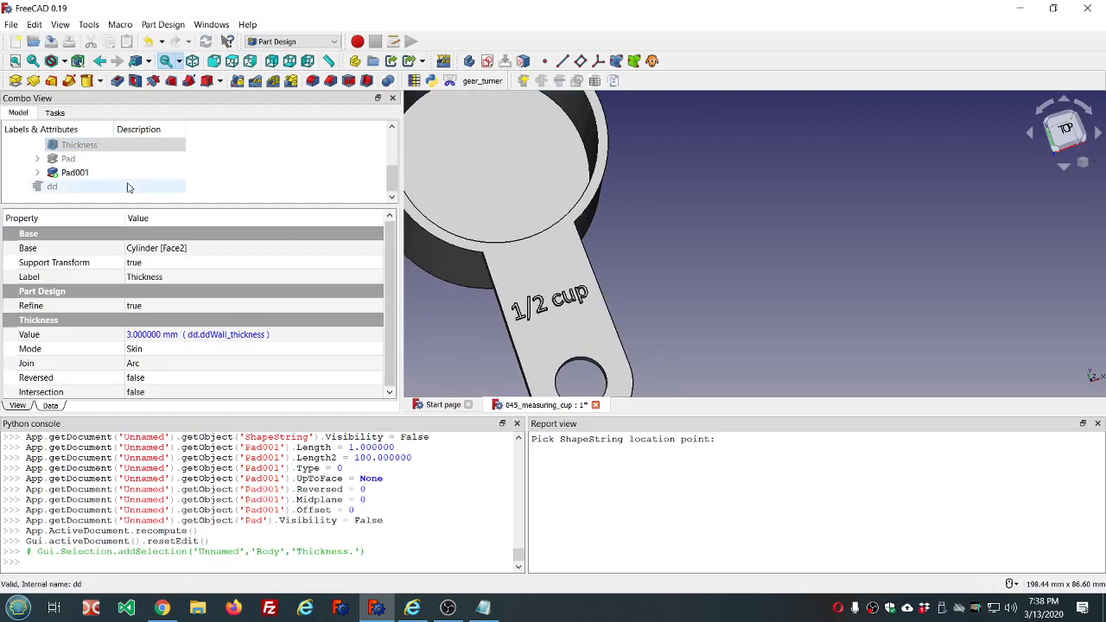
scroll(127, 187, "up", 3)
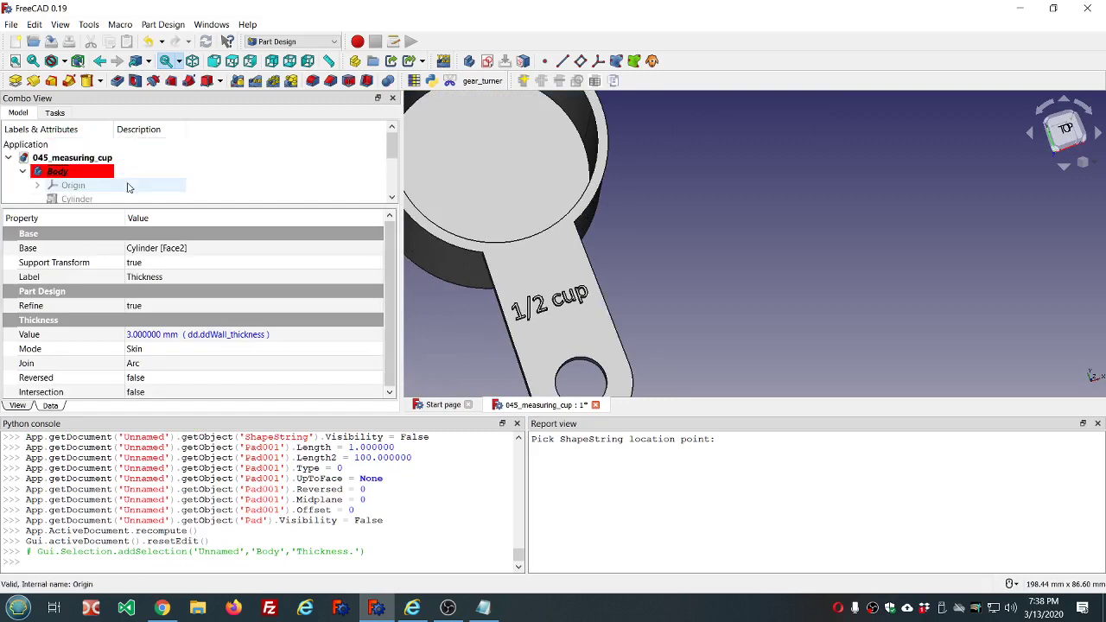
Step: Save, then run the Part workbench's Check Geometry on the Body
left_click(51, 40)
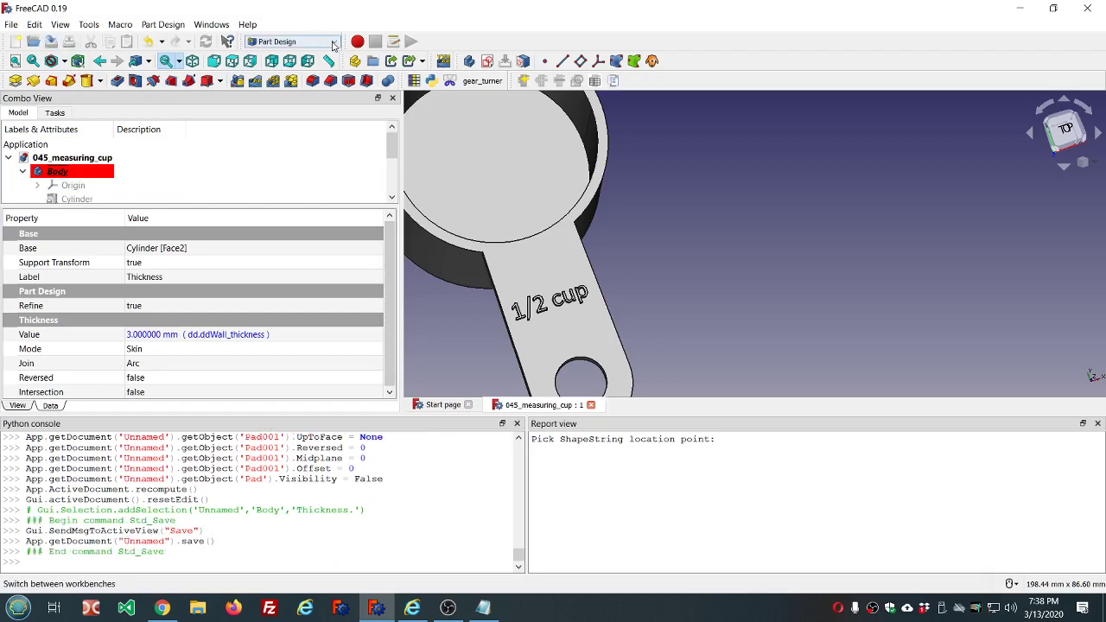
left_click(333, 42)
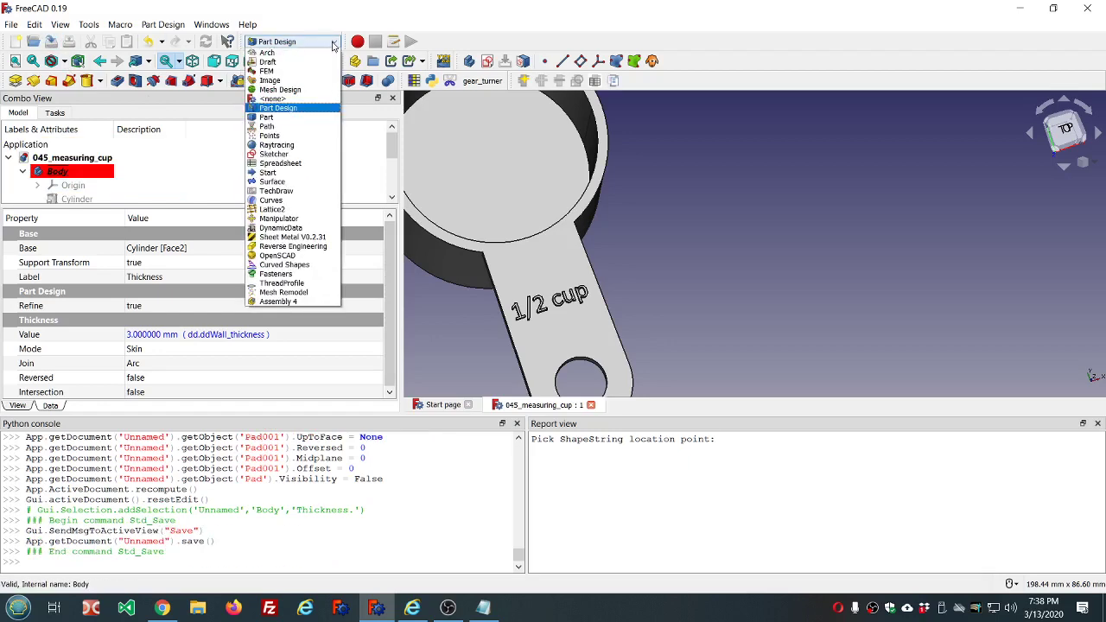
left_click(285, 118)
left_click(152, 152)
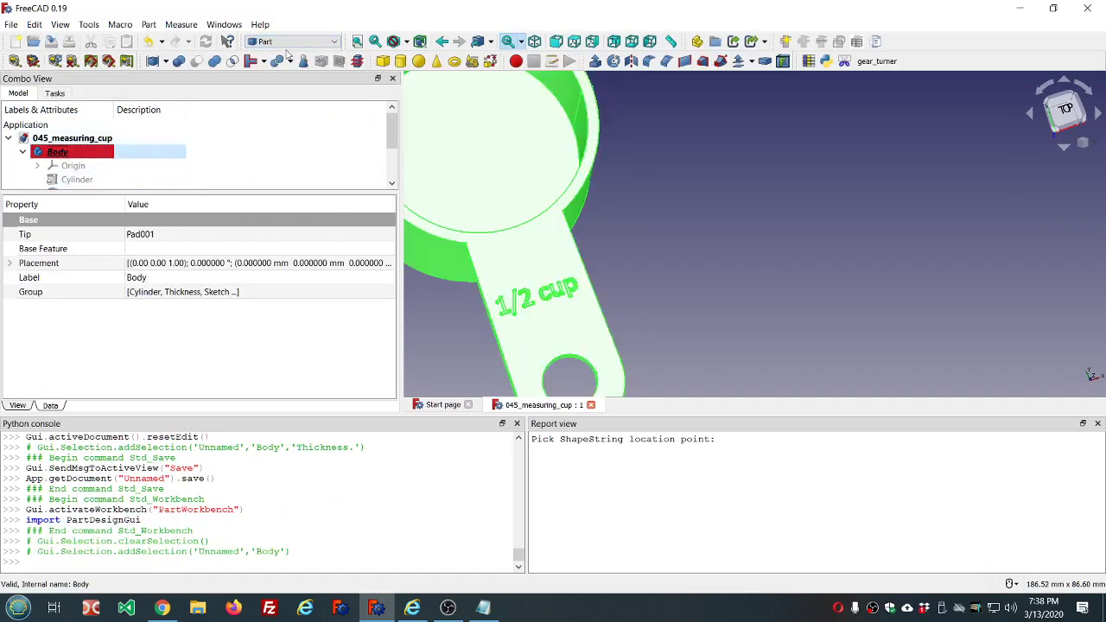
left_click(304, 62)
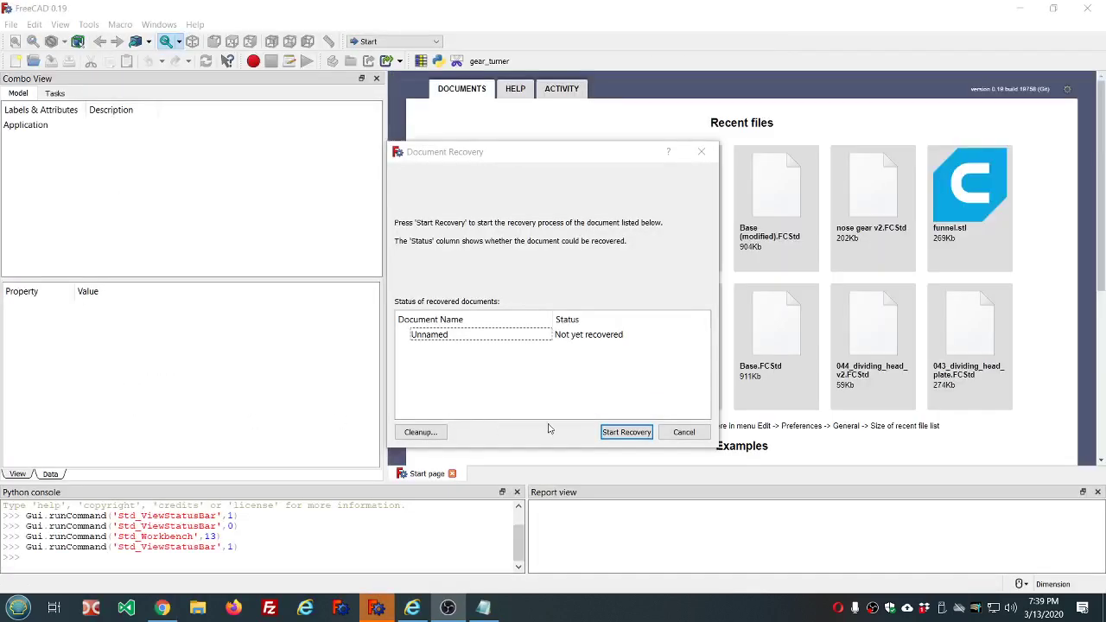
Step: Delete the recovery files, close Document Recovery, and reopen 045_measuring_cup.FCStd
left_click(413, 434)
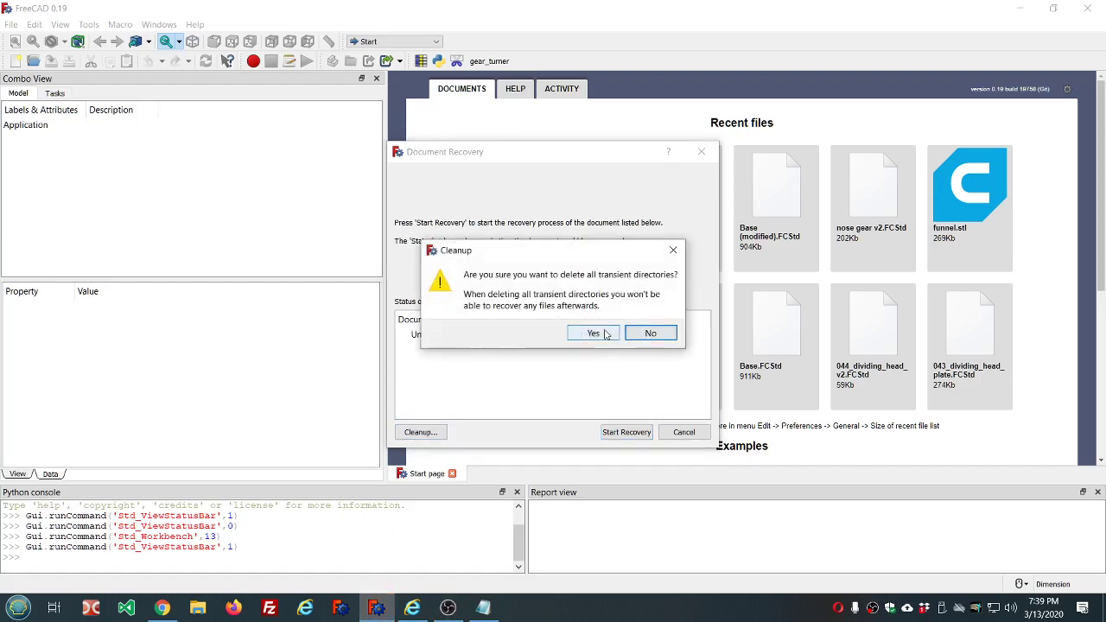
left_click(606, 335)
left_click(599, 322)
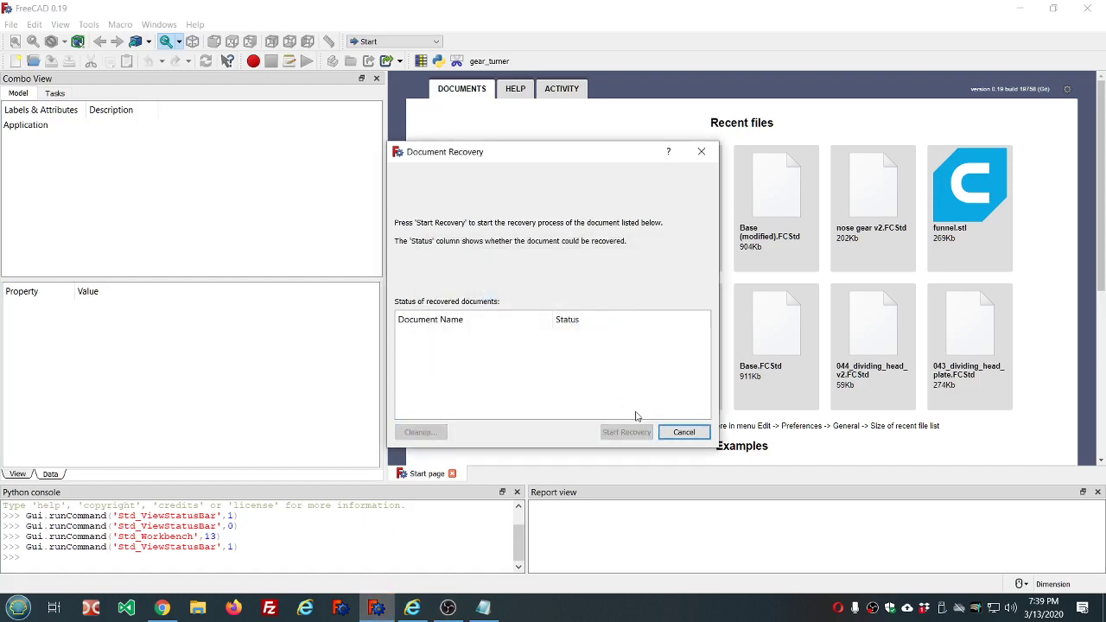
left_click(691, 432)
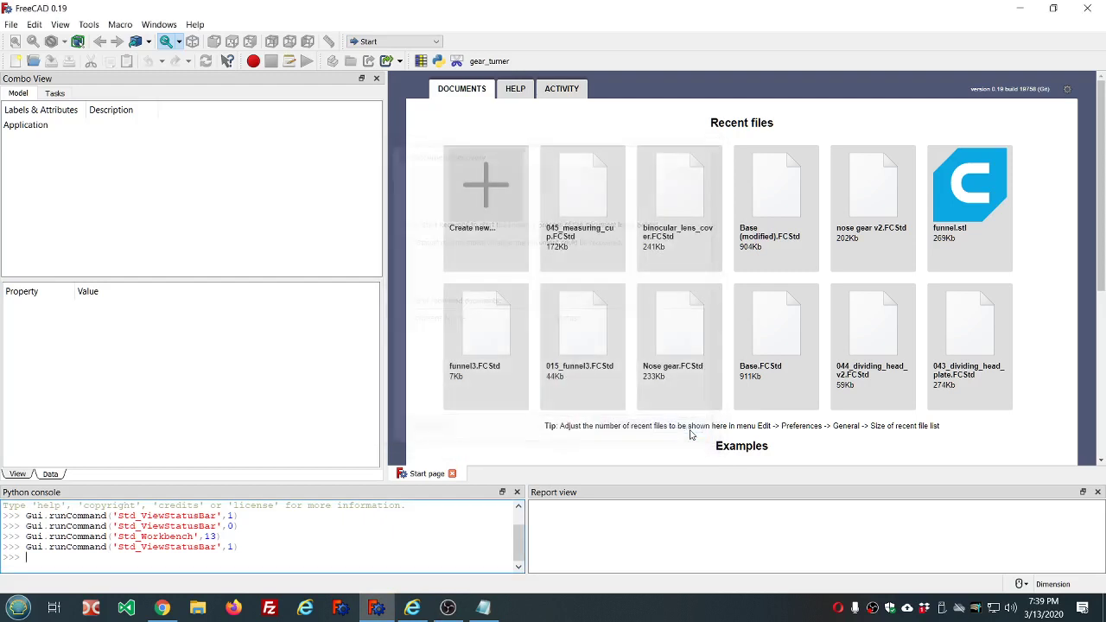
left_click(593, 202)
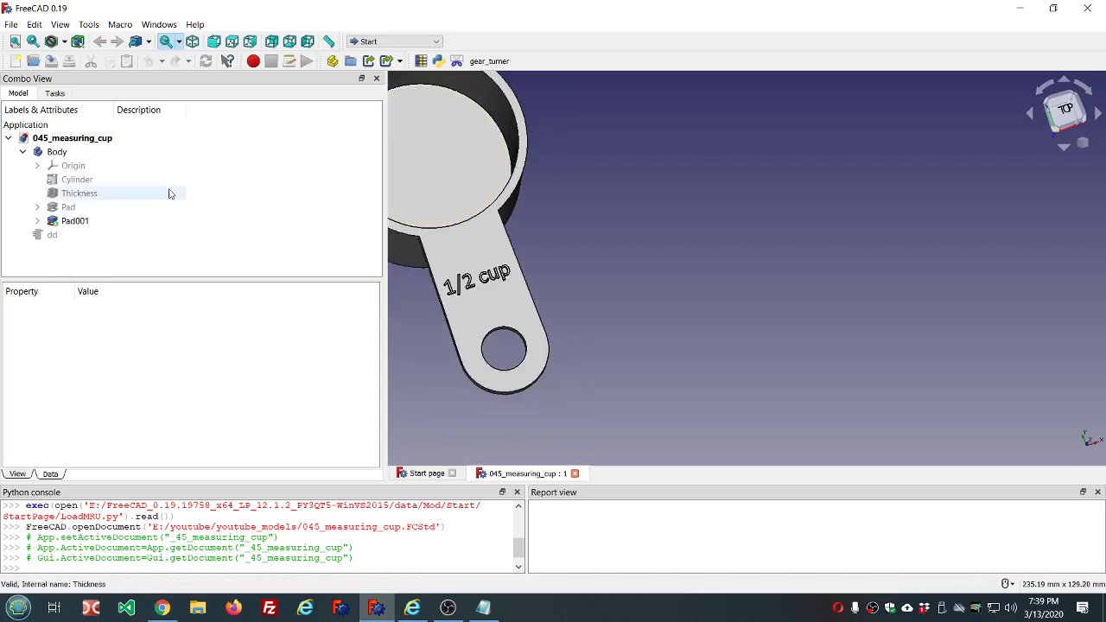
Step: Set the ShapeString's Font File to Asimov.otf
left_click(37, 221)
left_click(82, 239)
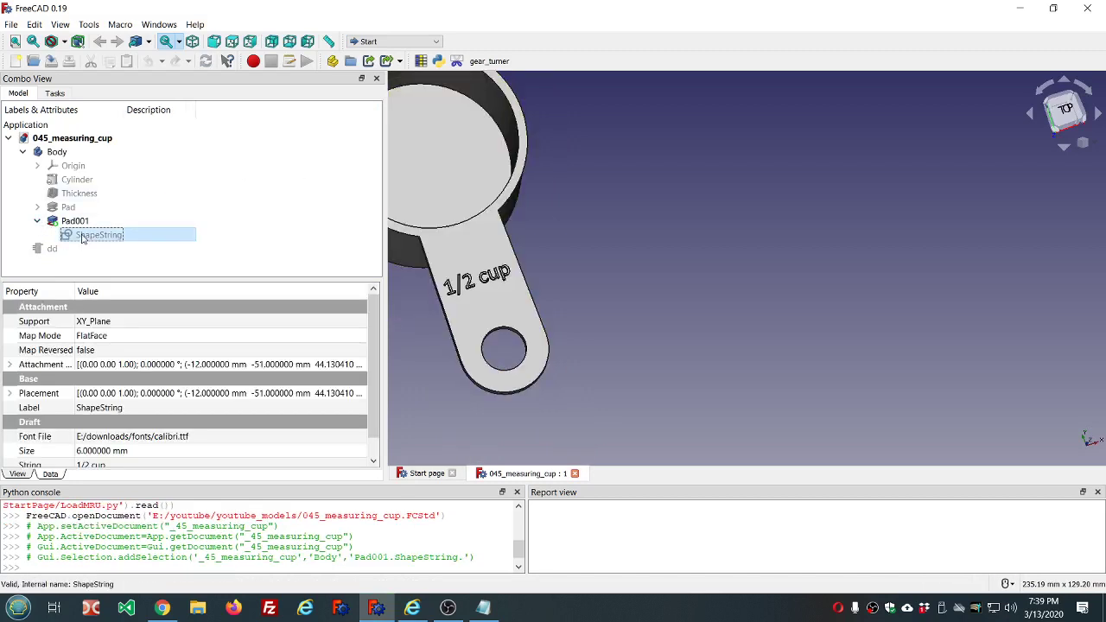
left_click(242, 436)
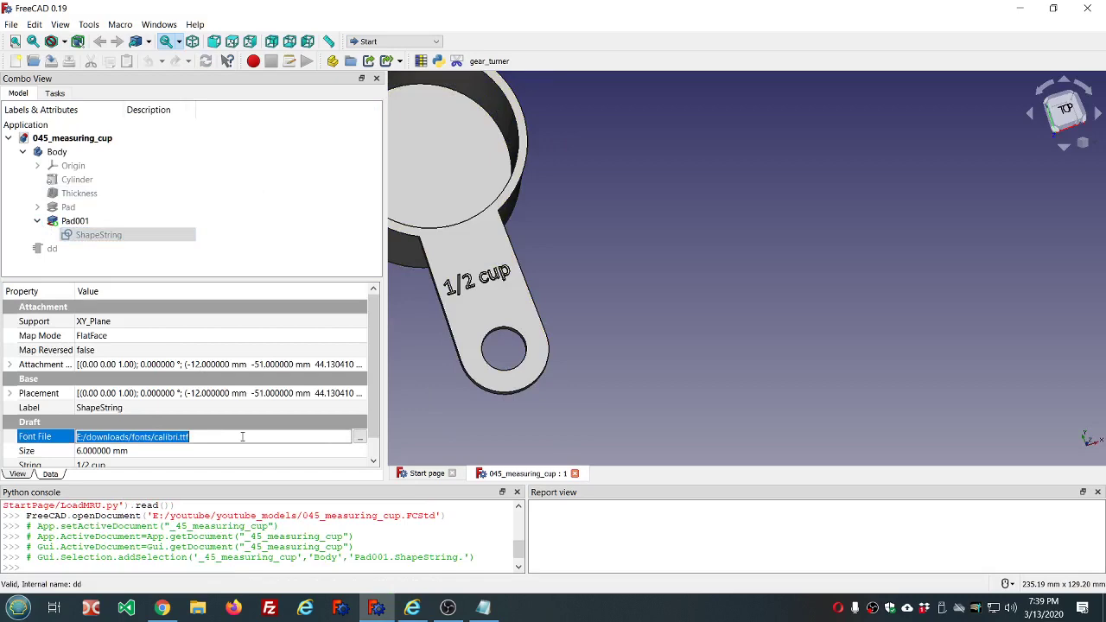
left_click(360, 439)
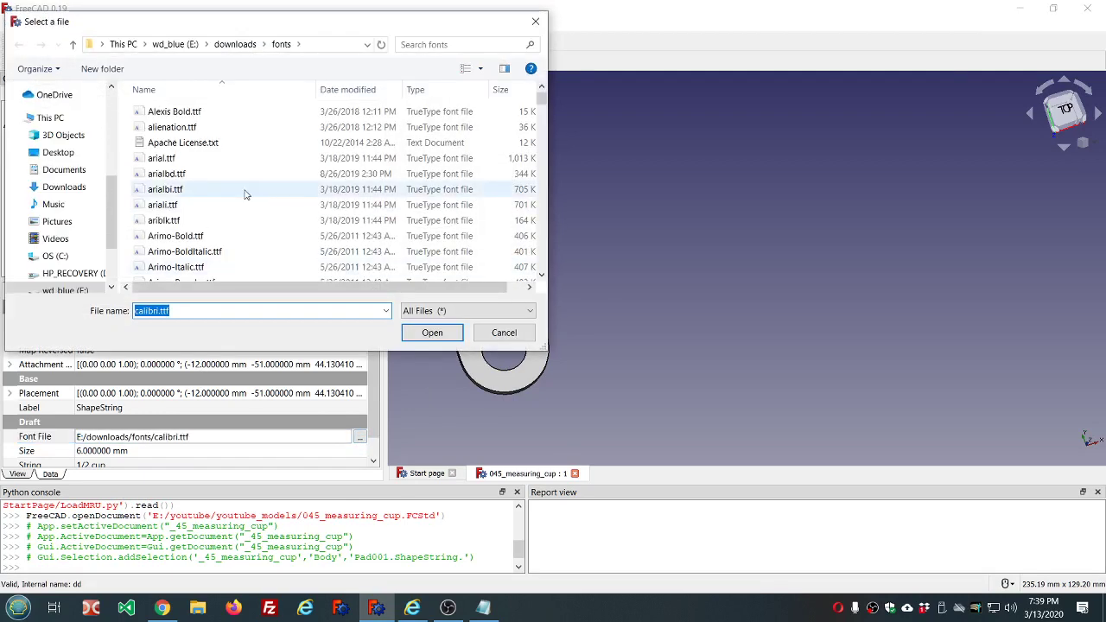
scroll(216, 184, "down", 3)
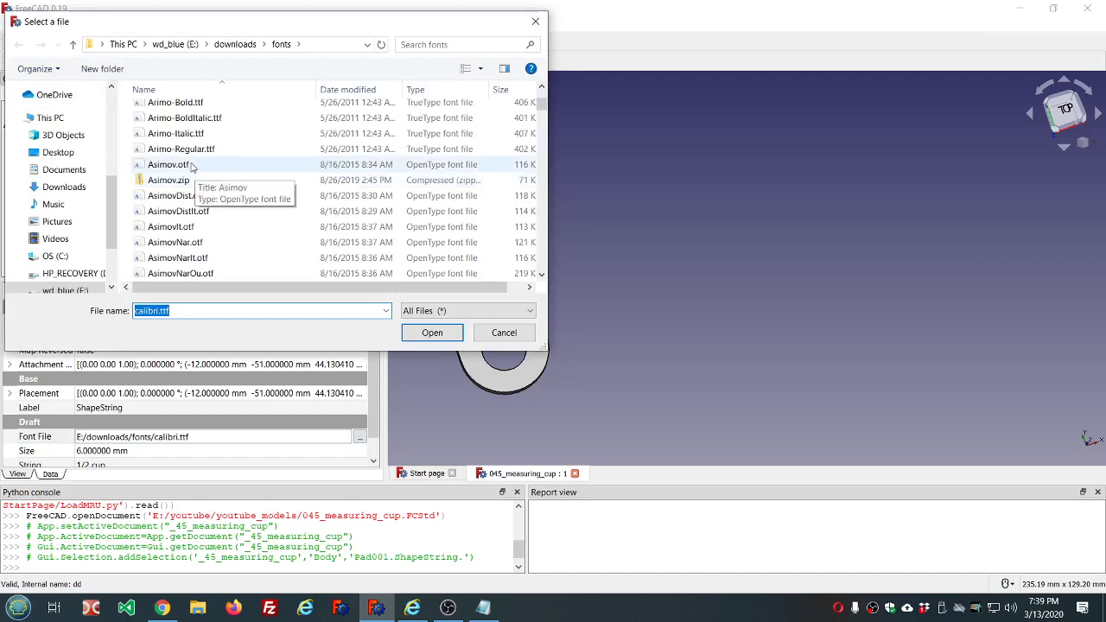
left_click(192, 165)
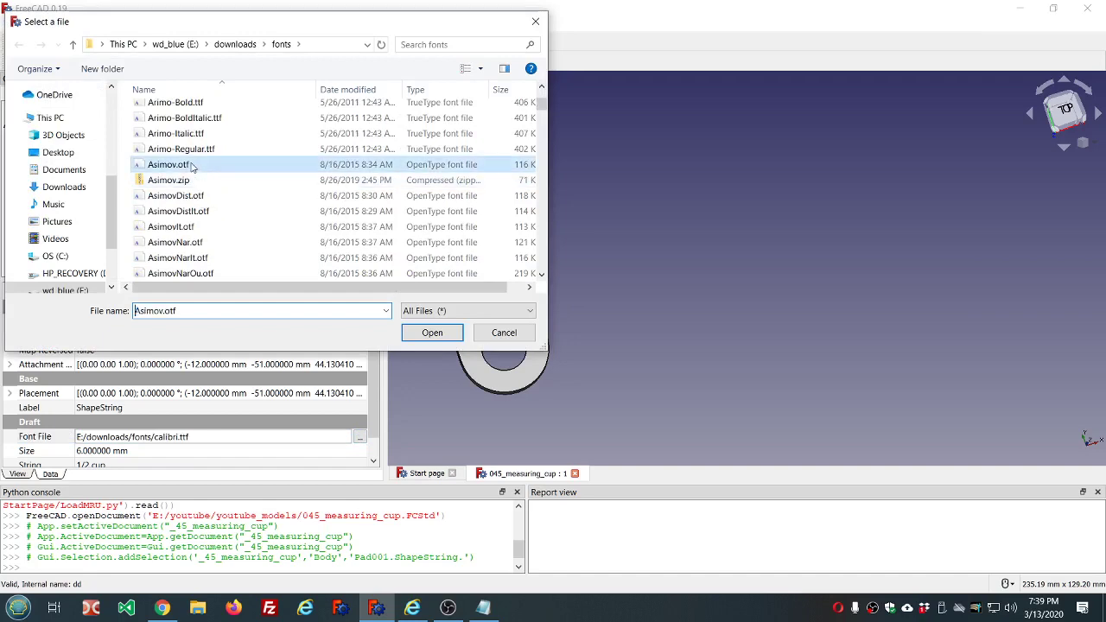
left_click(423, 333)
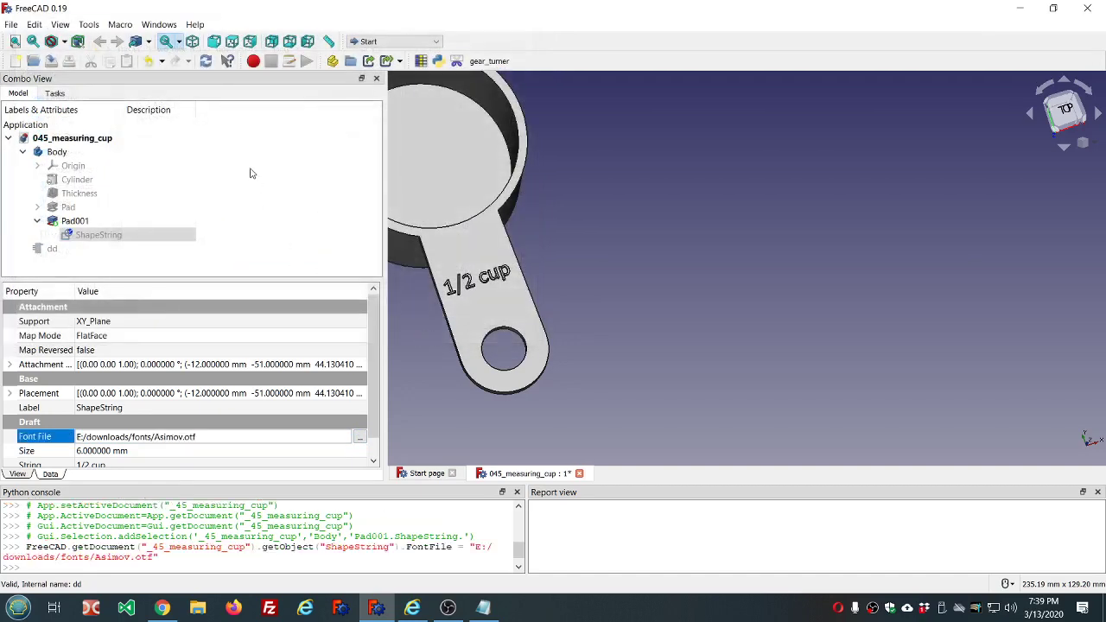
Step: Recompute the model with the Asimov font and inspect the handle text up close
left_click(207, 61)
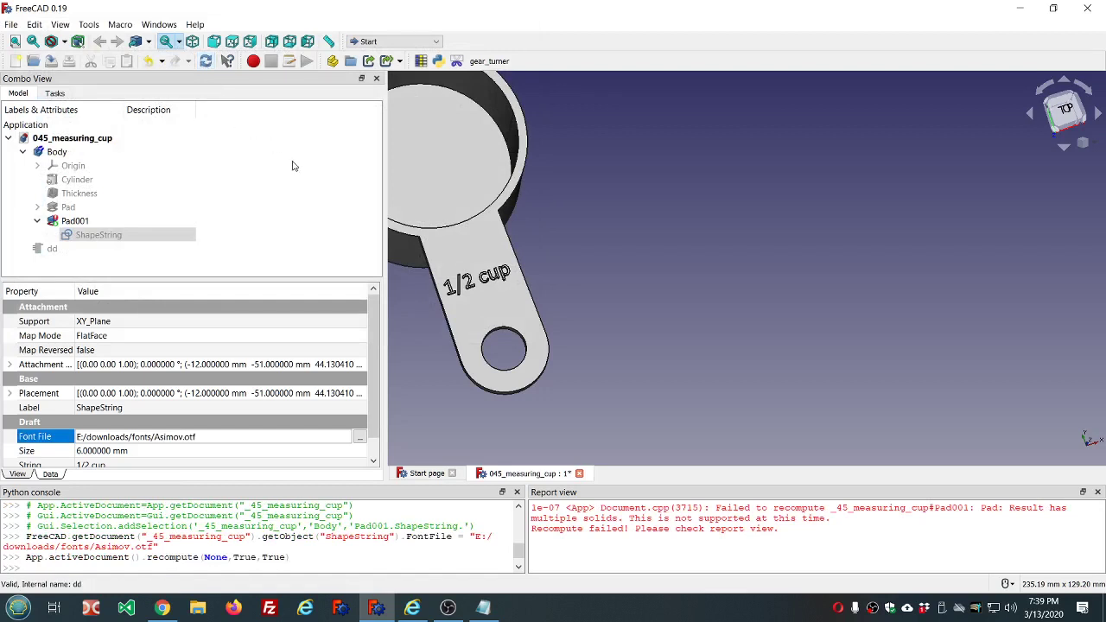
scroll(481, 291, "up", 2)
scroll(481, 291, "up", 3)
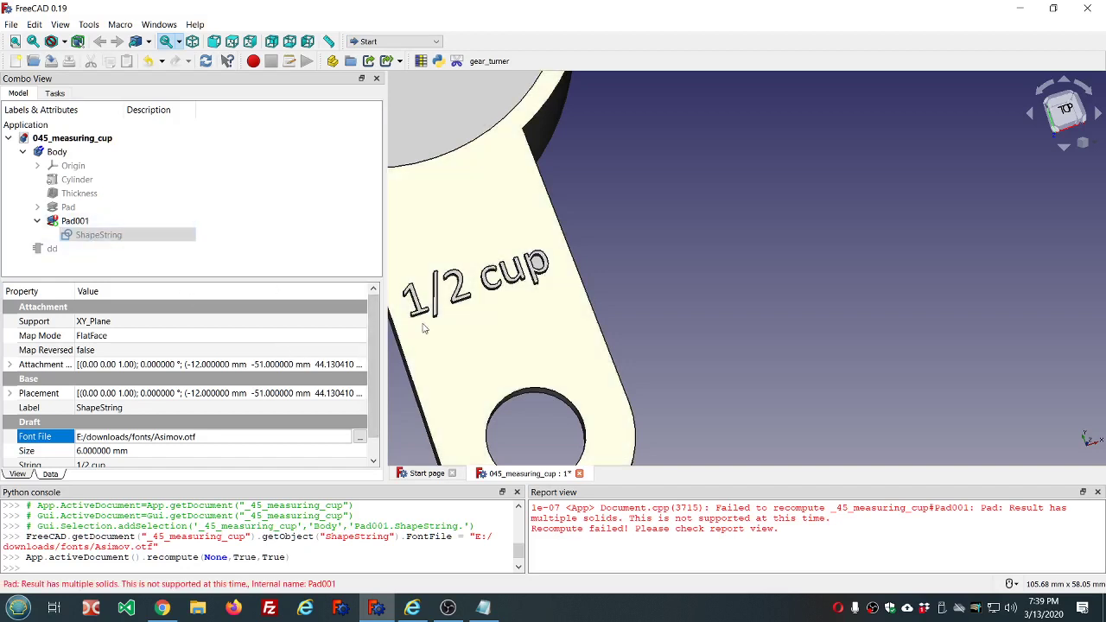
middle_click_drag(448, 318, 432, 314)
scroll(432, 314, "down", 3)
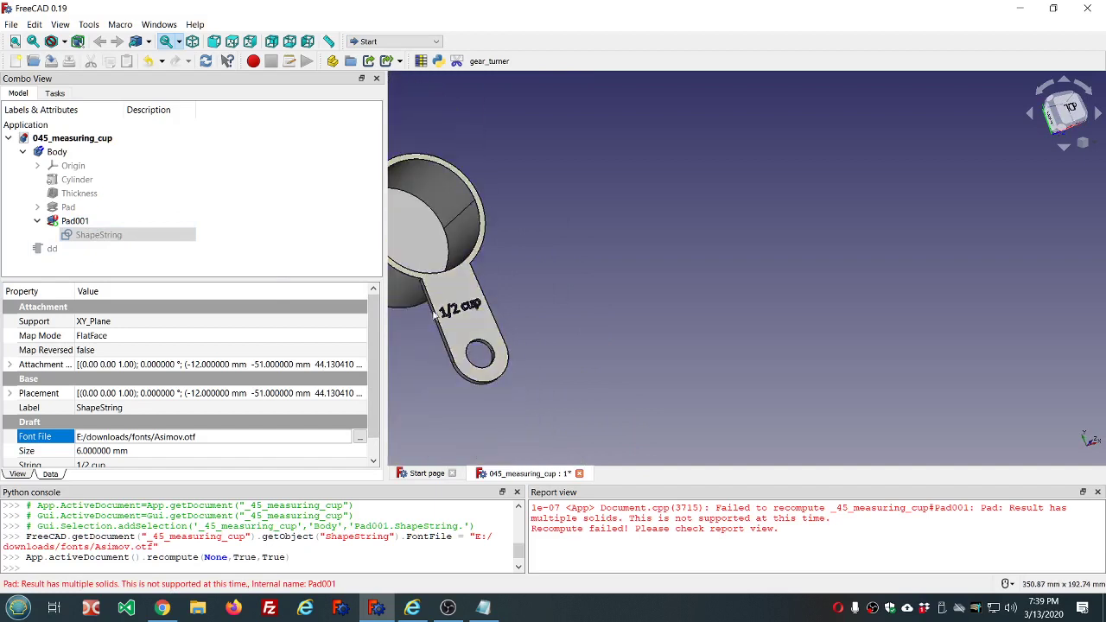
scroll(432, 315, "up", 3)
scroll(529, 332, "up", 6)
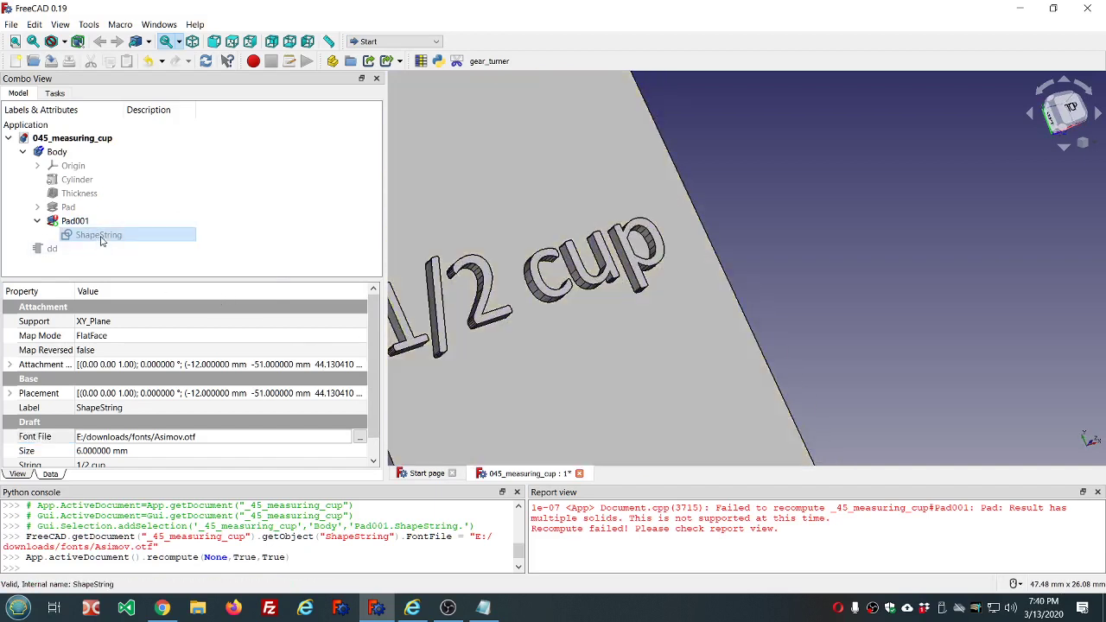
Step: Replace the ShapeString's Asimov.otf font file with cour.ttf from the fonts folder
left_click(363, 438)
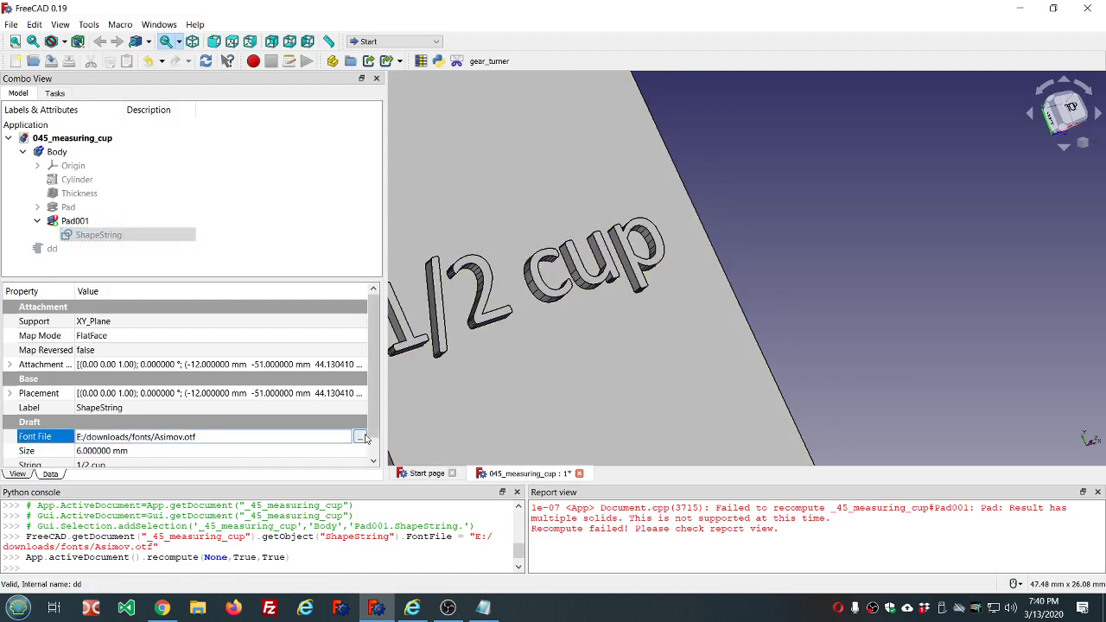
left_click(362, 438)
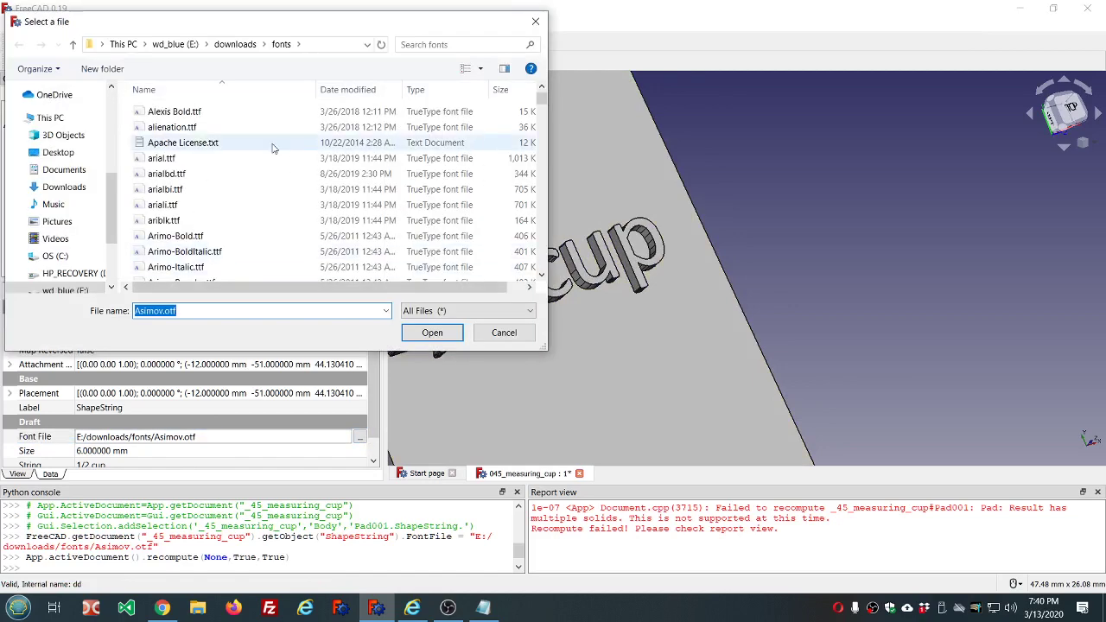
scroll(239, 157, "down", 12)
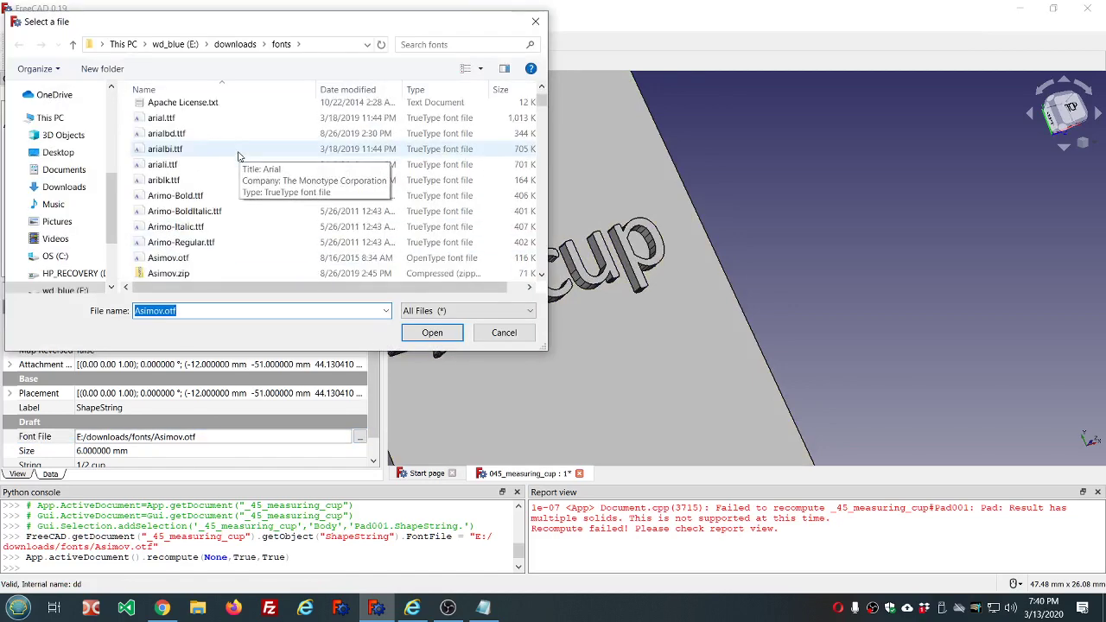
scroll(240, 156, "down", 6)
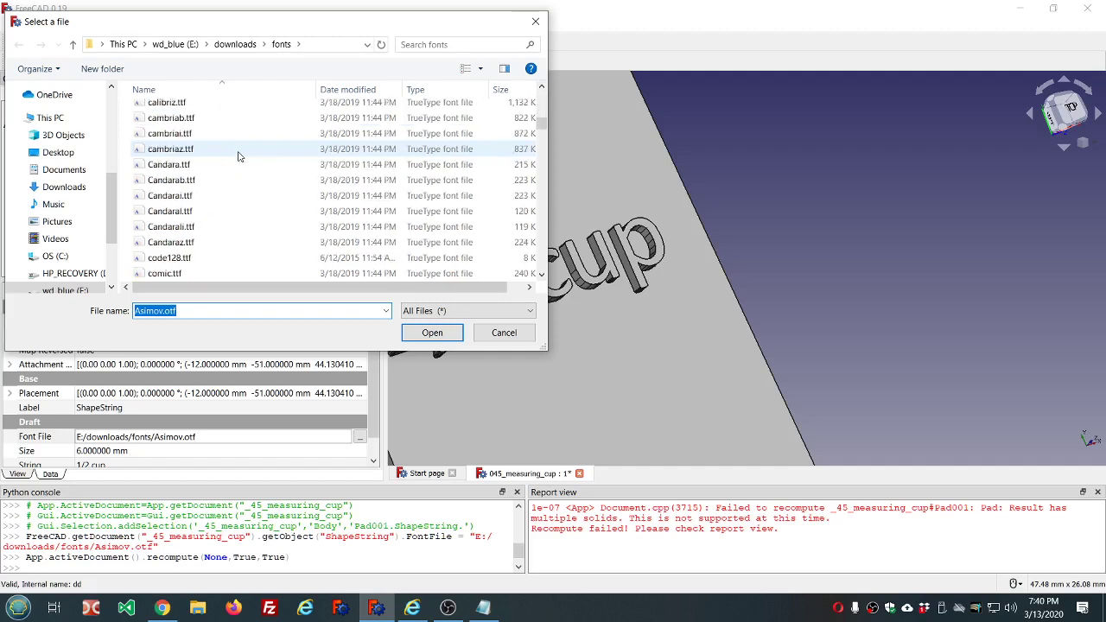
scroll(240, 156, "down", 1)
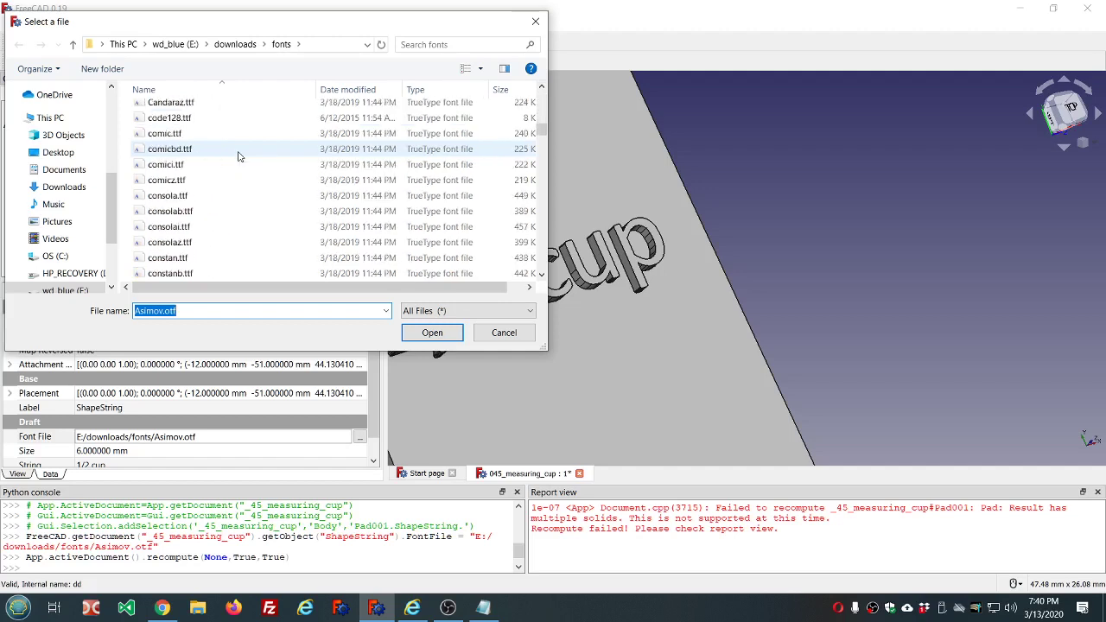
scroll(239, 157, "down", 2)
scroll(239, 156, "down", 4)
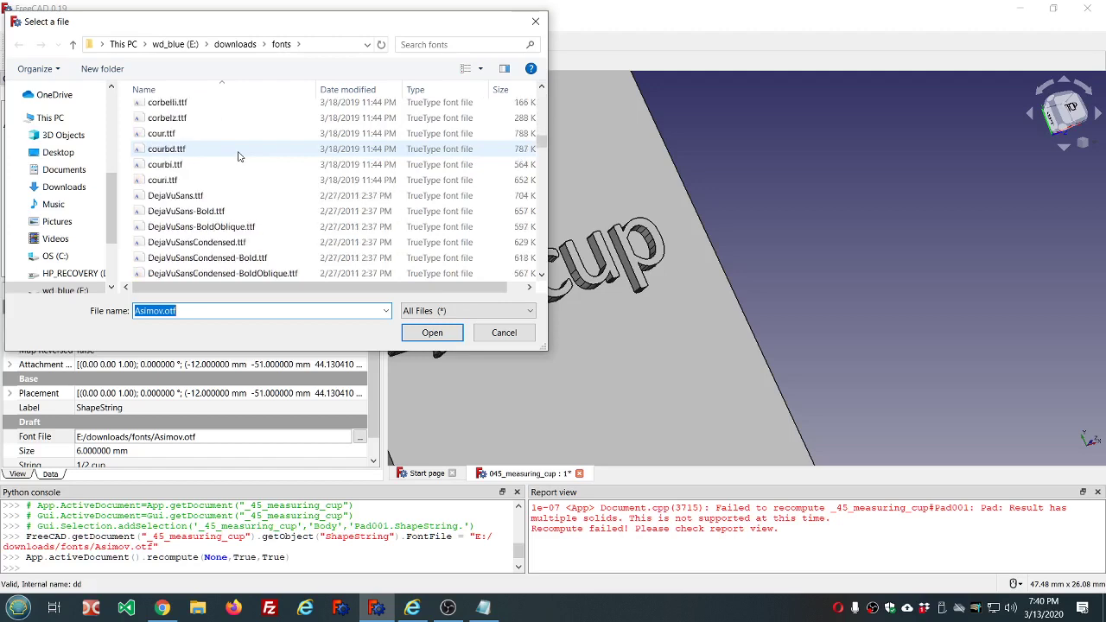
left_click(194, 136)
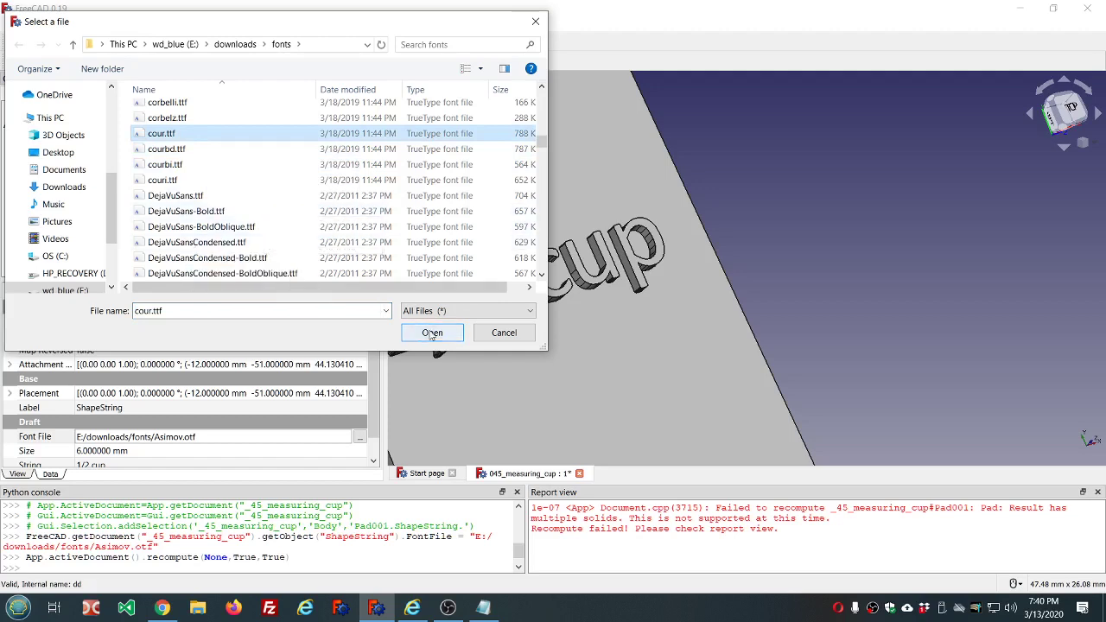
left_click(432, 333)
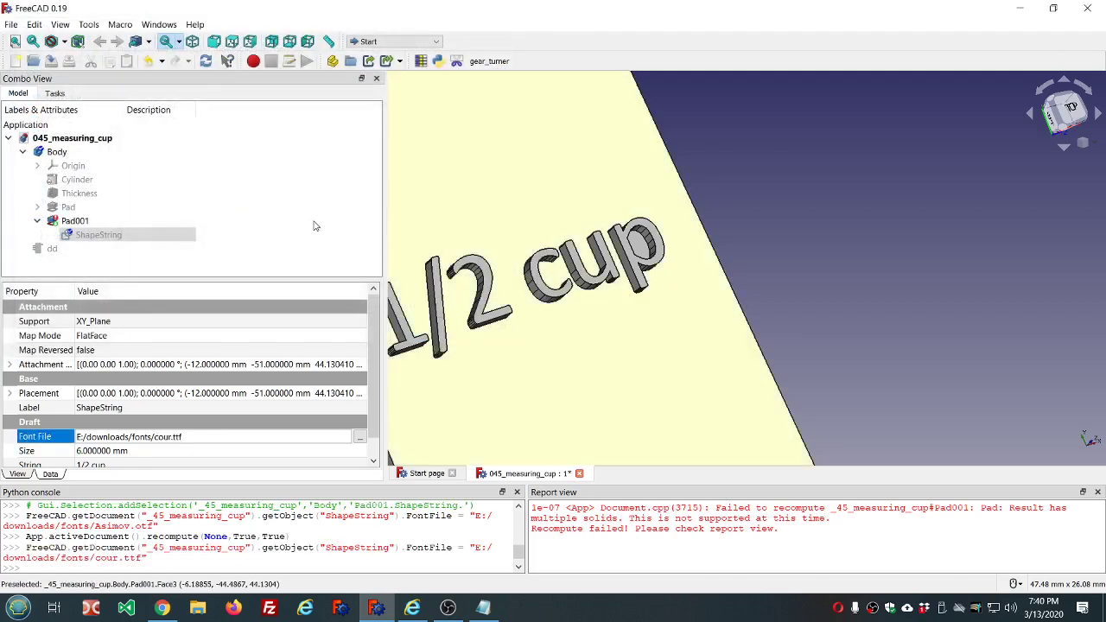
Step: Recompute the model with the cour.ttf font and view the handle text
left_click(205, 61)
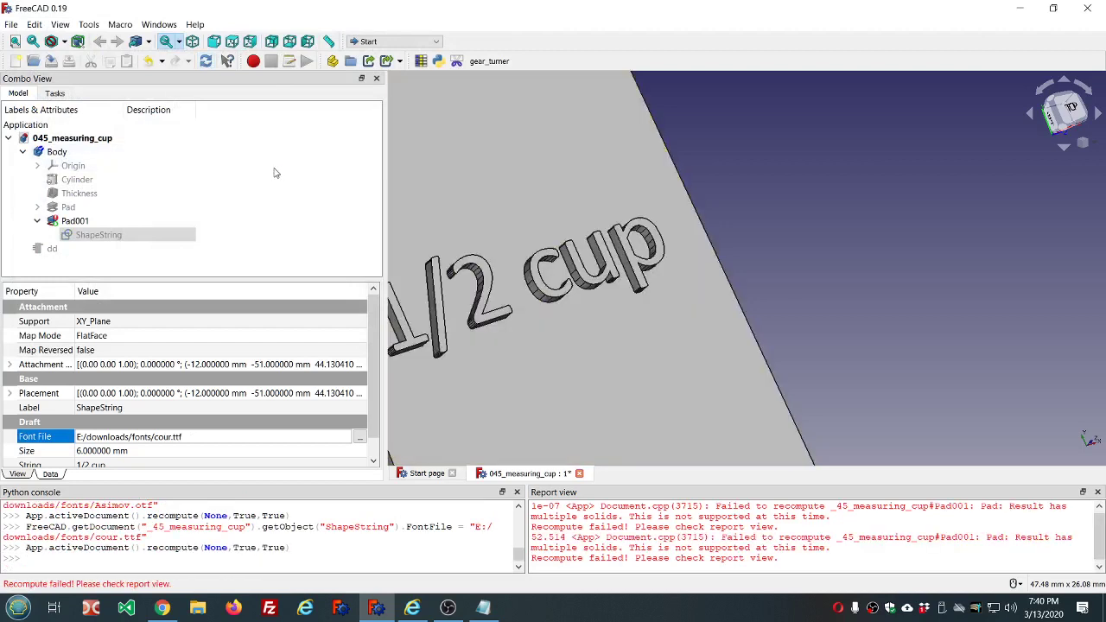
scroll(530, 239, "down", 2)
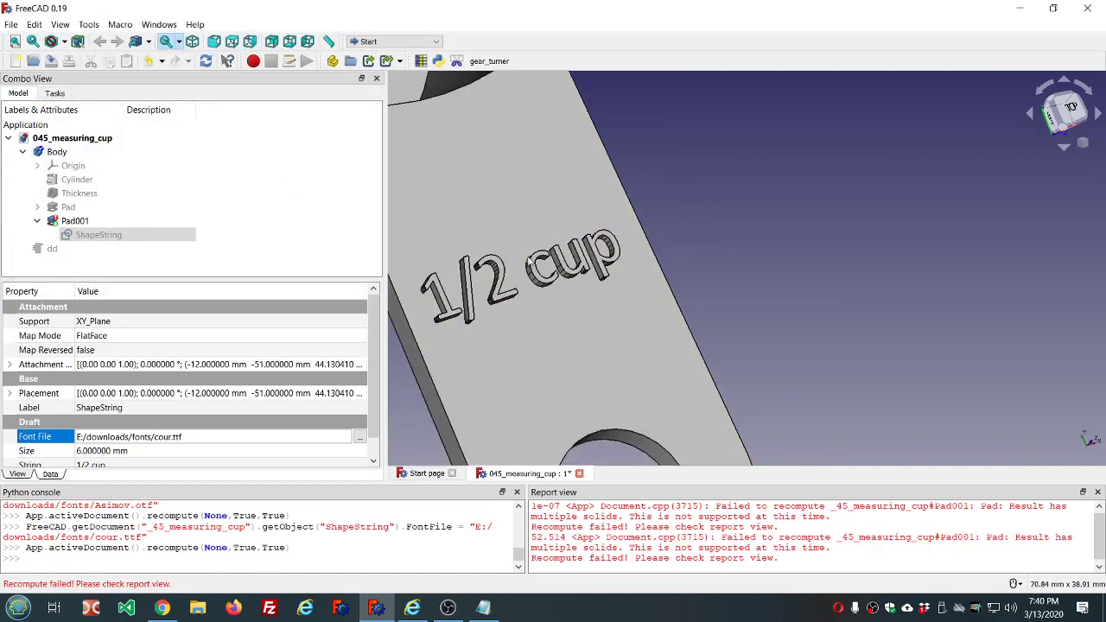
middle_click_drag(530, 259, 557, 261)
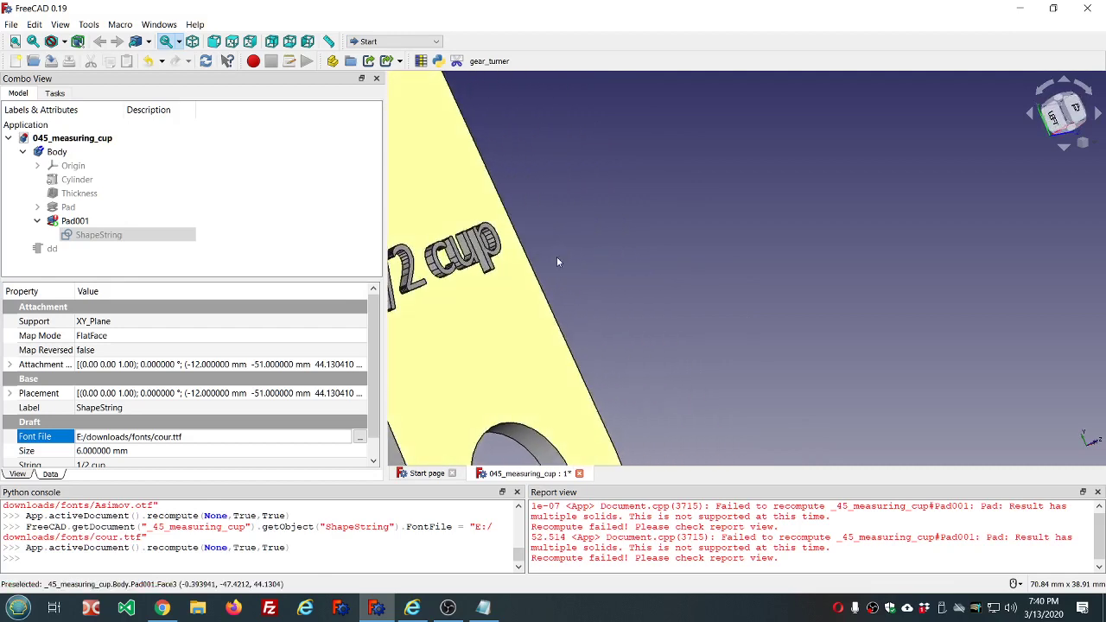
scroll(557, 262, "down", 2)
Step: Set Pad001's Midplane property to true for symmetric extrusion
left_click(75, 221)
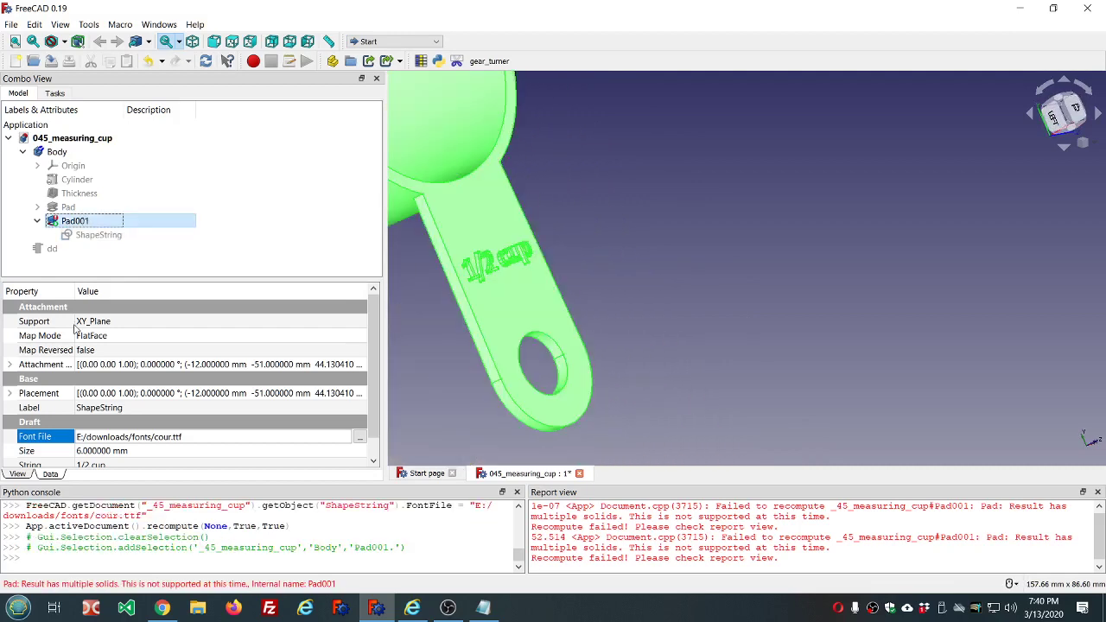
scroll(289, 400, "down", 1)
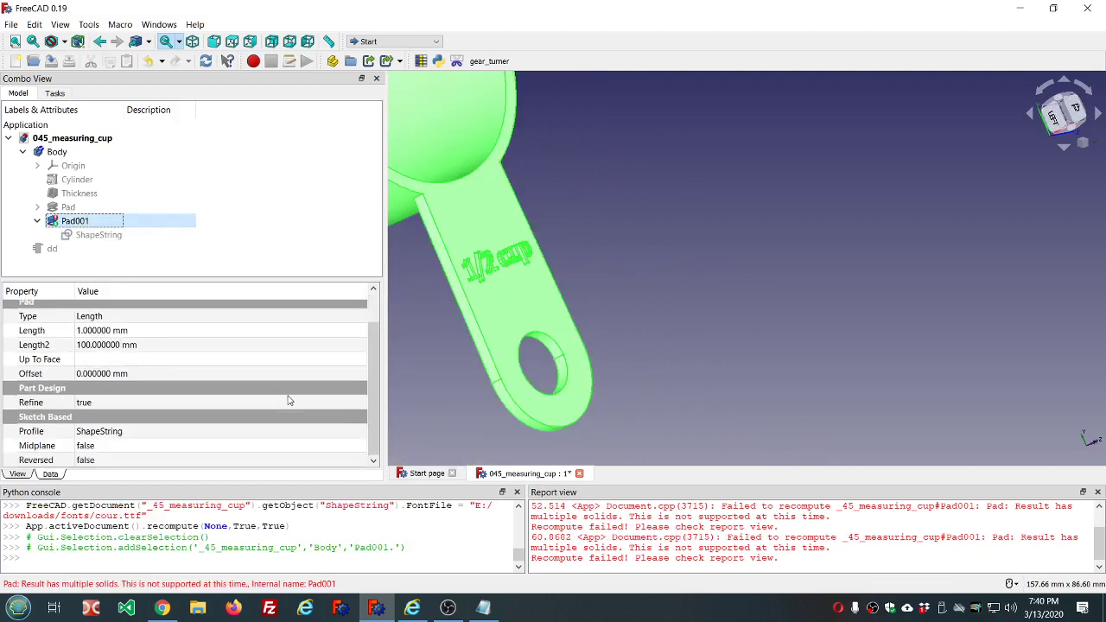
left_click(197, 445)
scroll(197, 445, "down", 1)
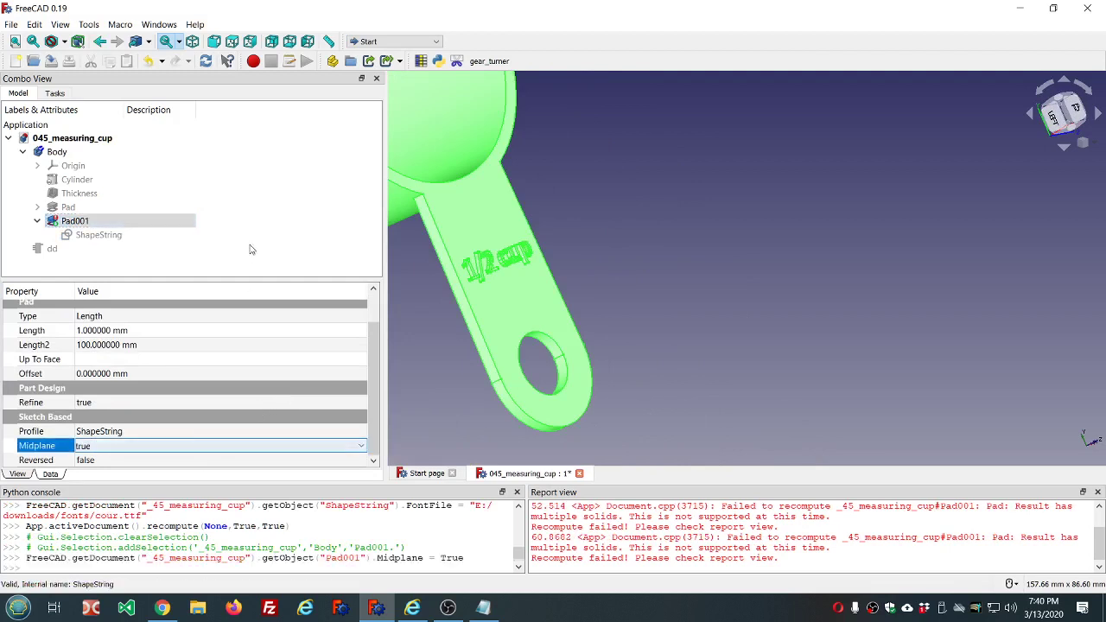
Step: Mark the whole document to be recomputed and recompute it
left_click(282, 226)
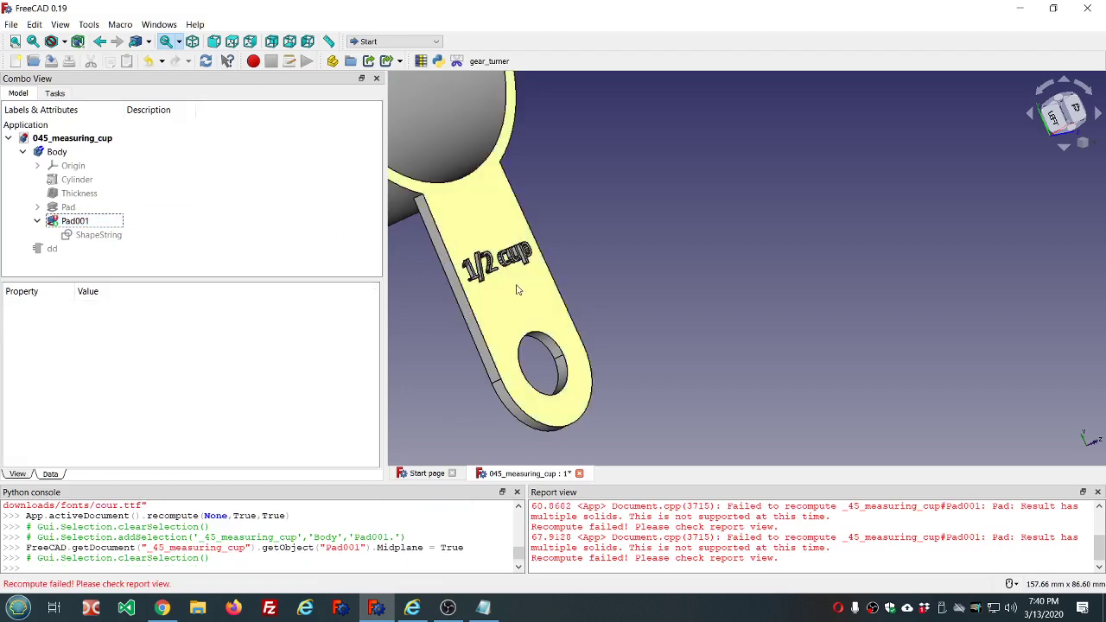
middle_click_drag(517, 287, 476, 300)
scroll(562, 276, "up", 5)
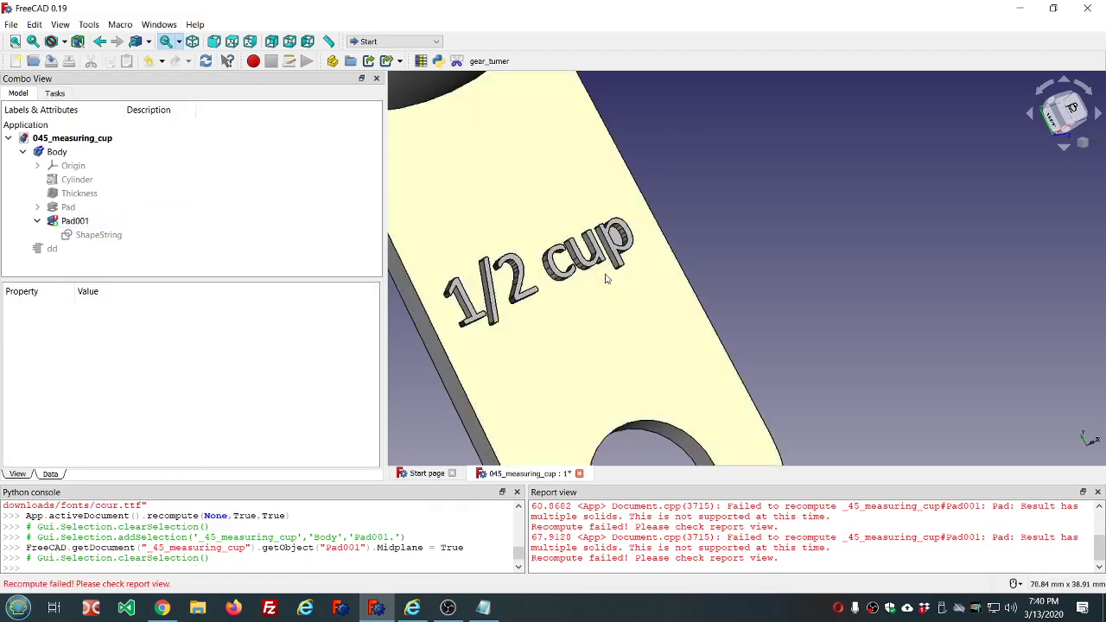
middle_click_drag(600, 253, 621, 238)
scroll(621, 239, "down", 4)
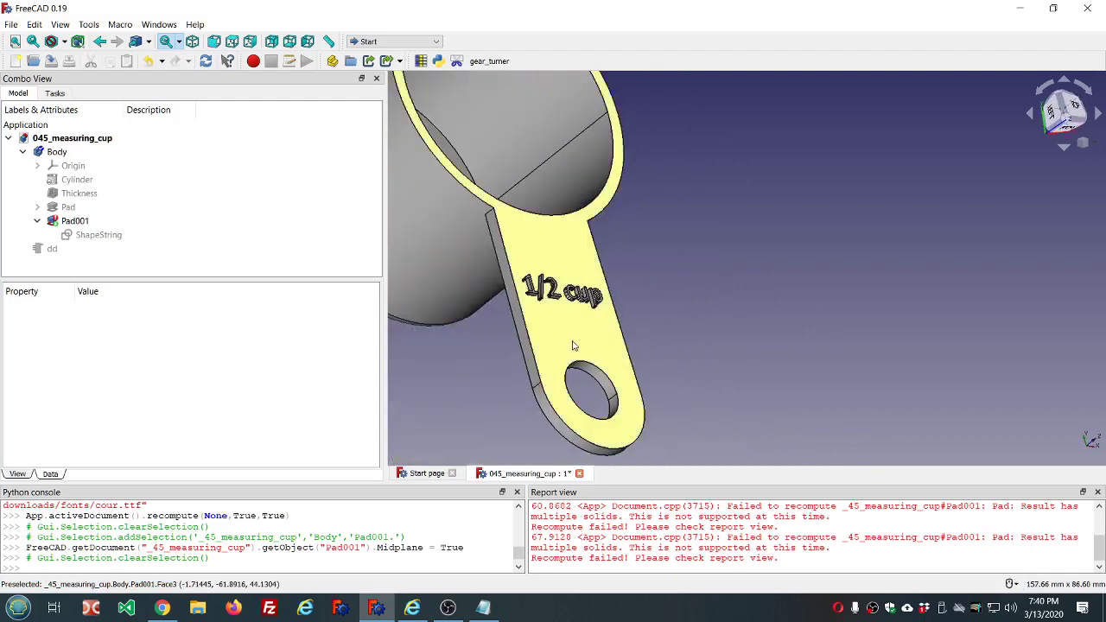
scroll(566, 328, "up", 3)
right_click(85, 138)
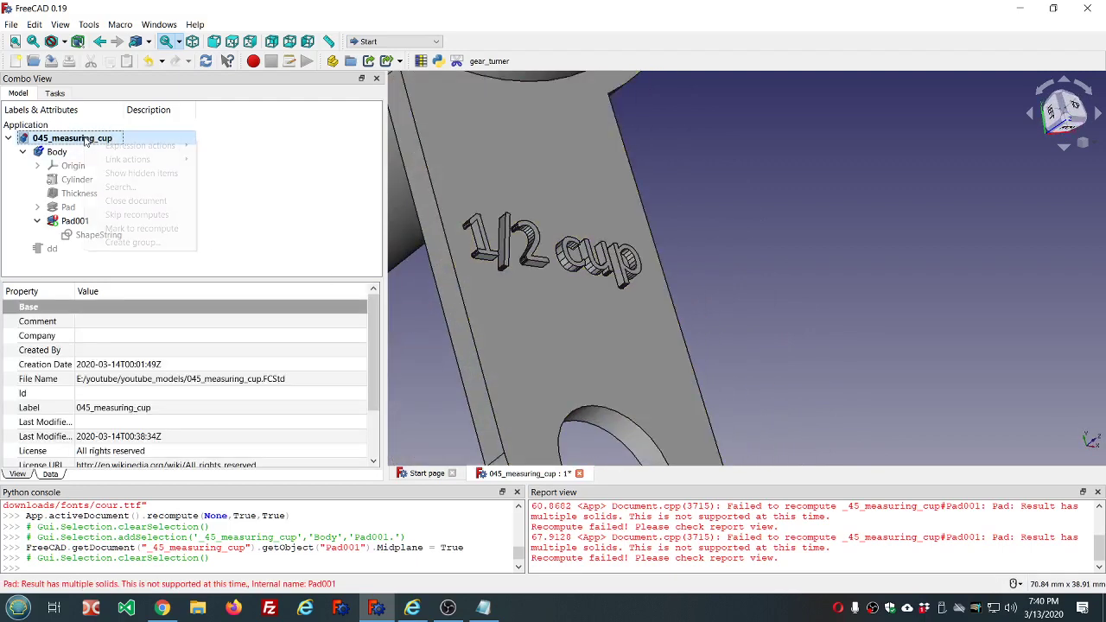
left_click(140, 228)
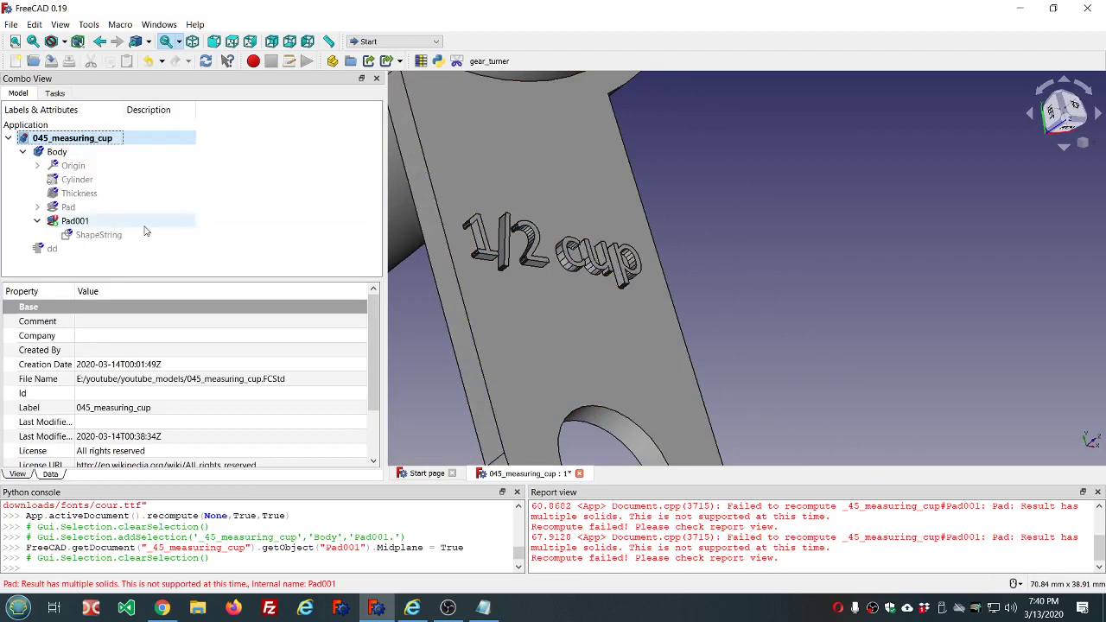
left_click(205, 63)
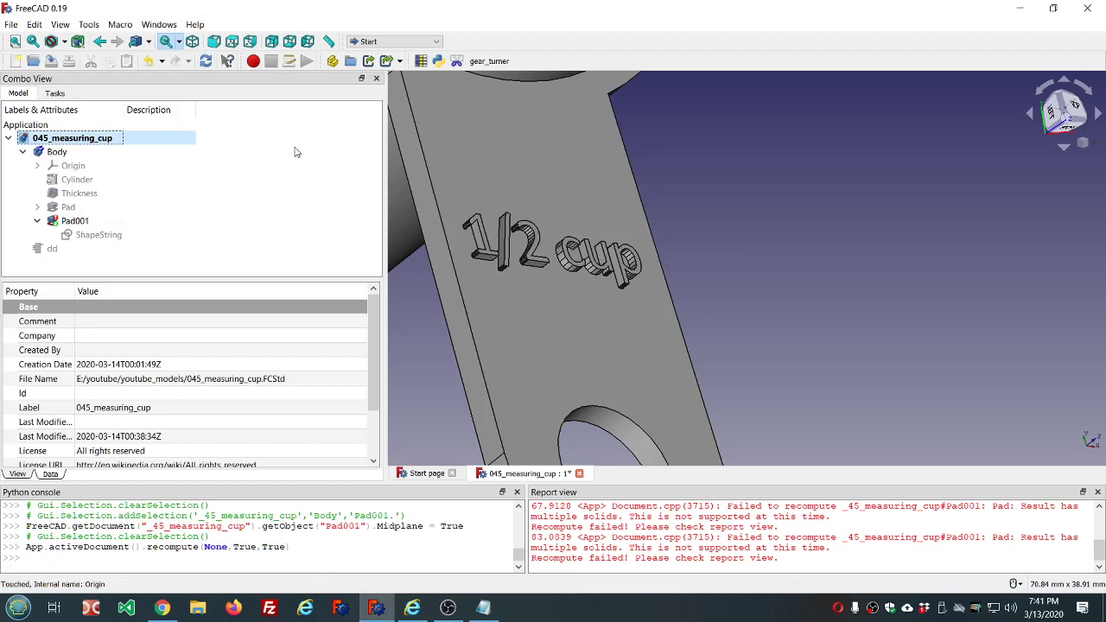
Step: Delete the failing Pad001 text pad
left_click(86, 224)
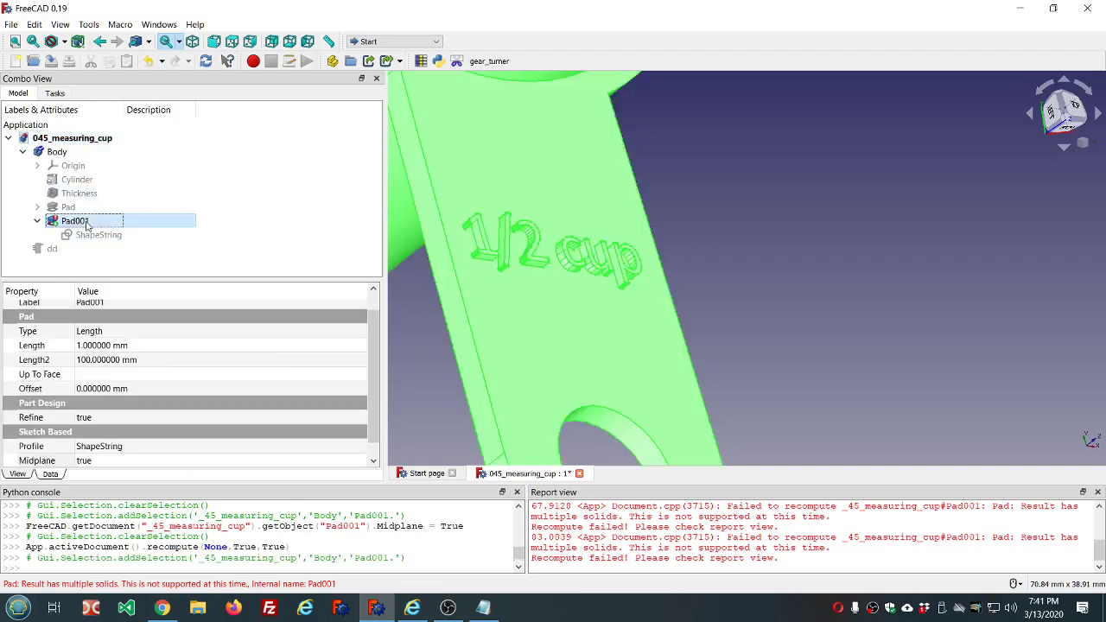
key("Delete")
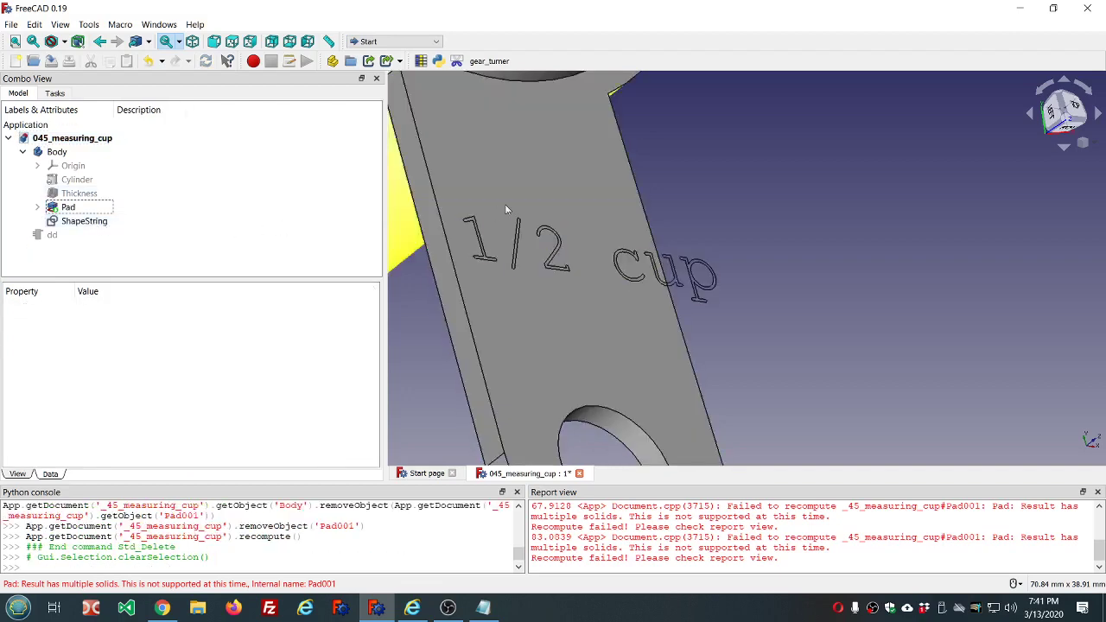
scroll(507, 205, "down", 2)
middle_click_drag(510, 207, 573, 190)
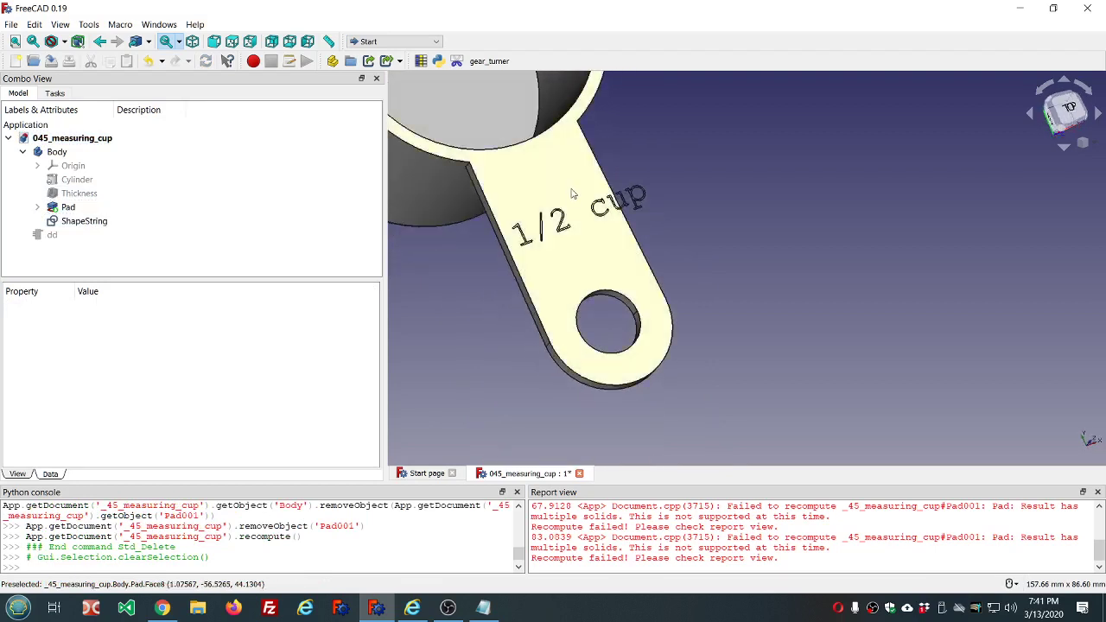
scroll(571, 192, "up", 2)
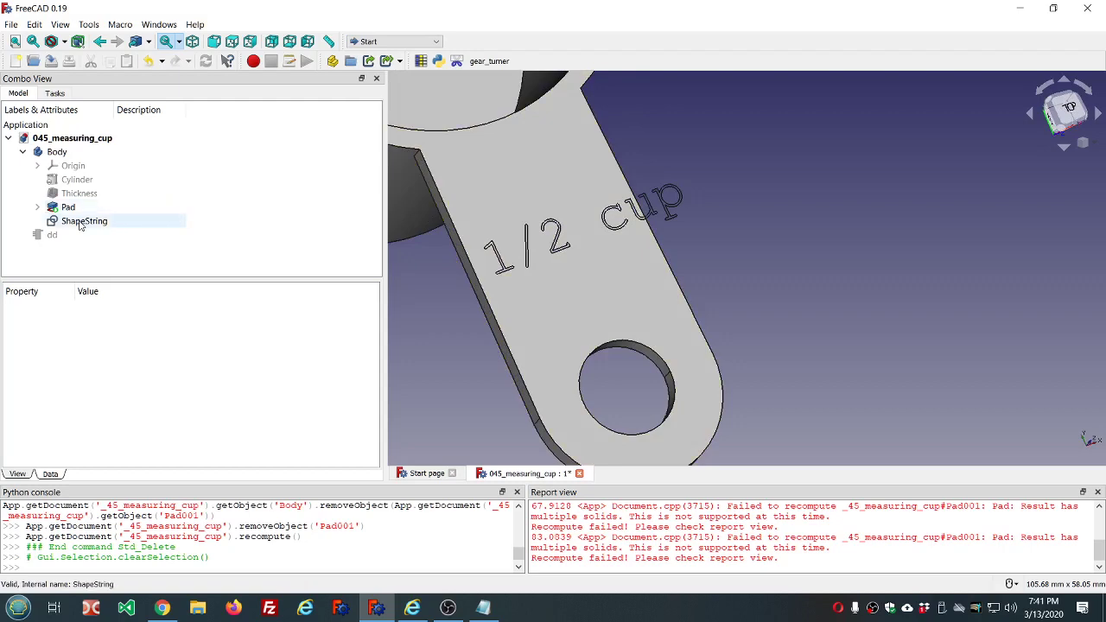
Step: Set the ShapeString's Font File back to Asimov.otf
left_click(82, 222)
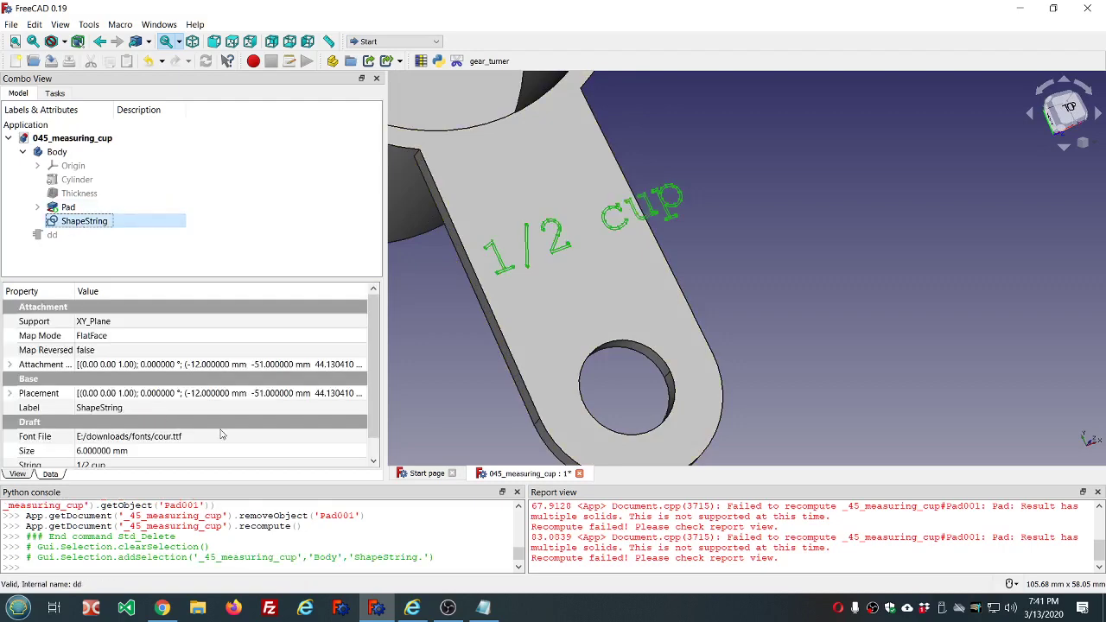
left_click(223, 437)
left_click(359, 438)
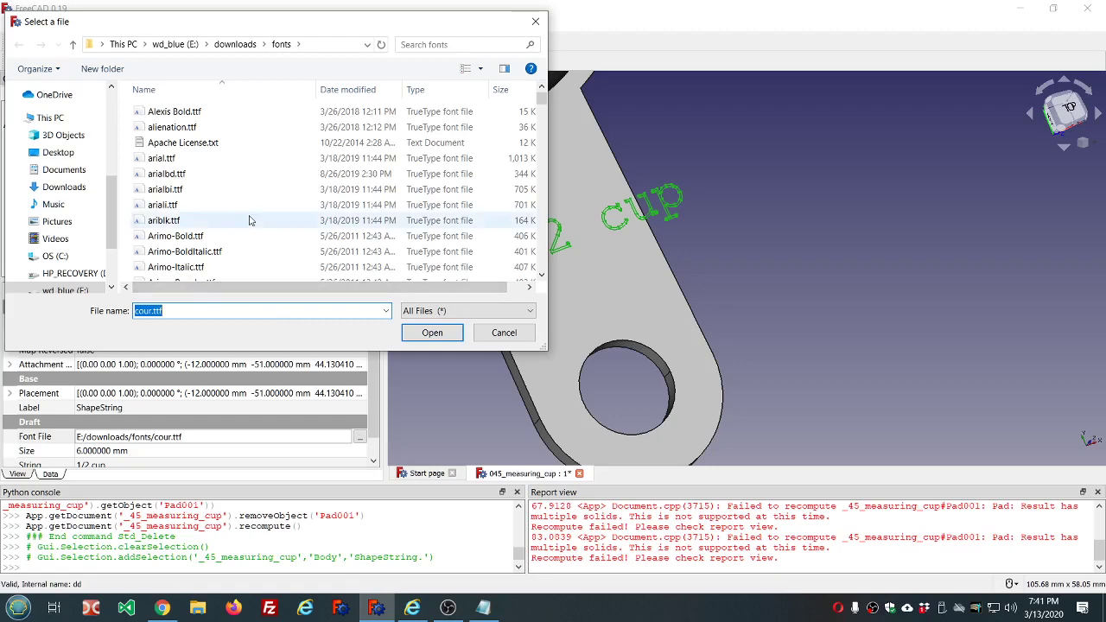
scroll(249, 220, "down", 2)
left_click(202, 212)
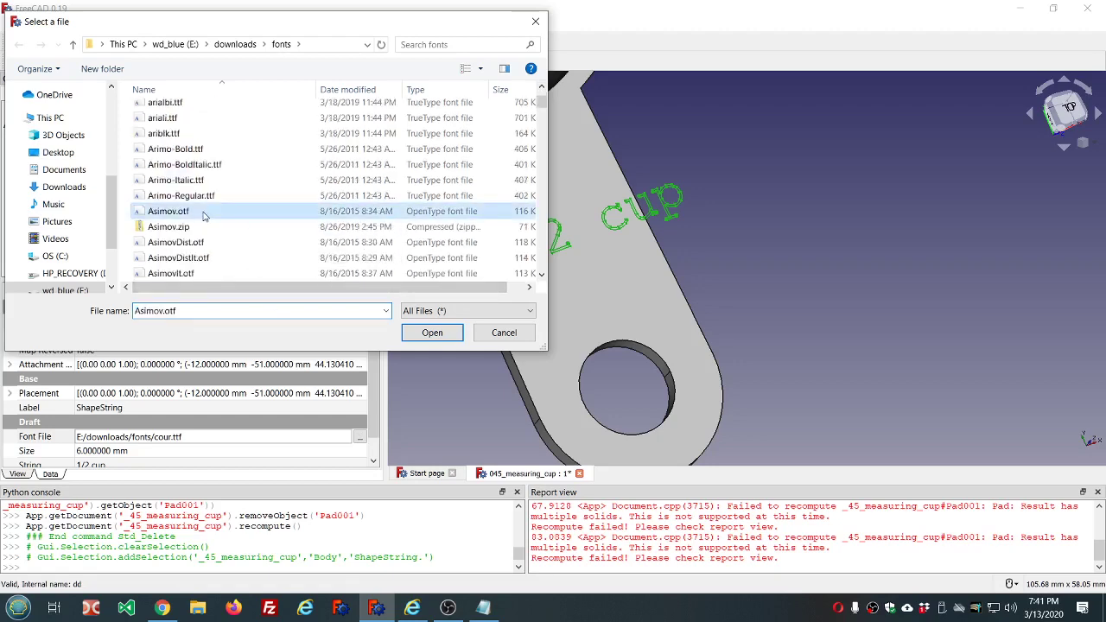
left_click(432, 332)
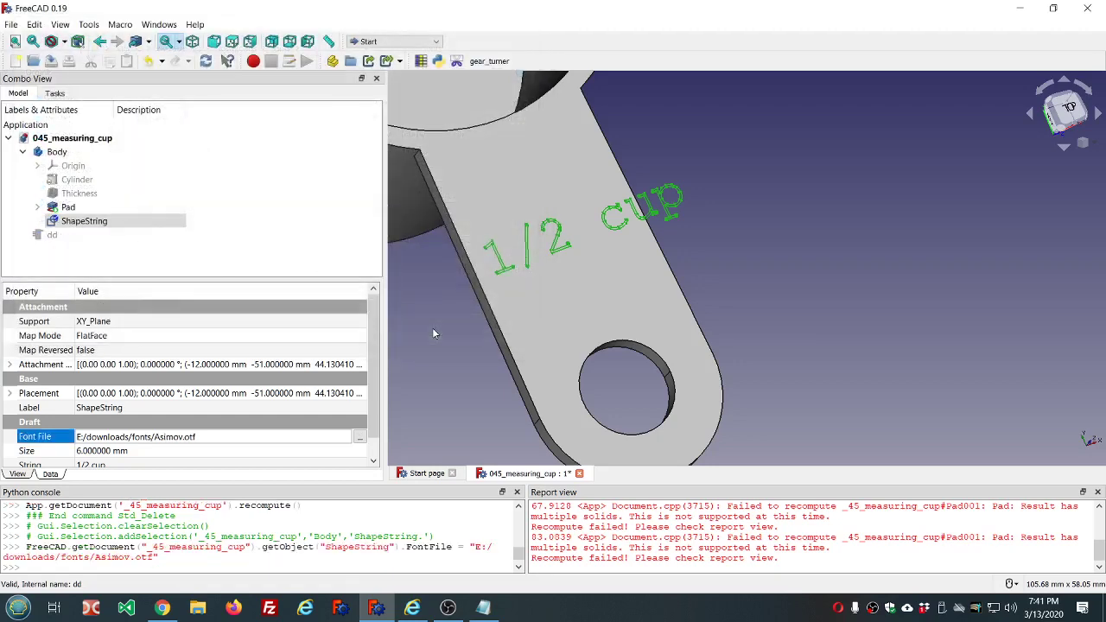
left_click(313, 245)
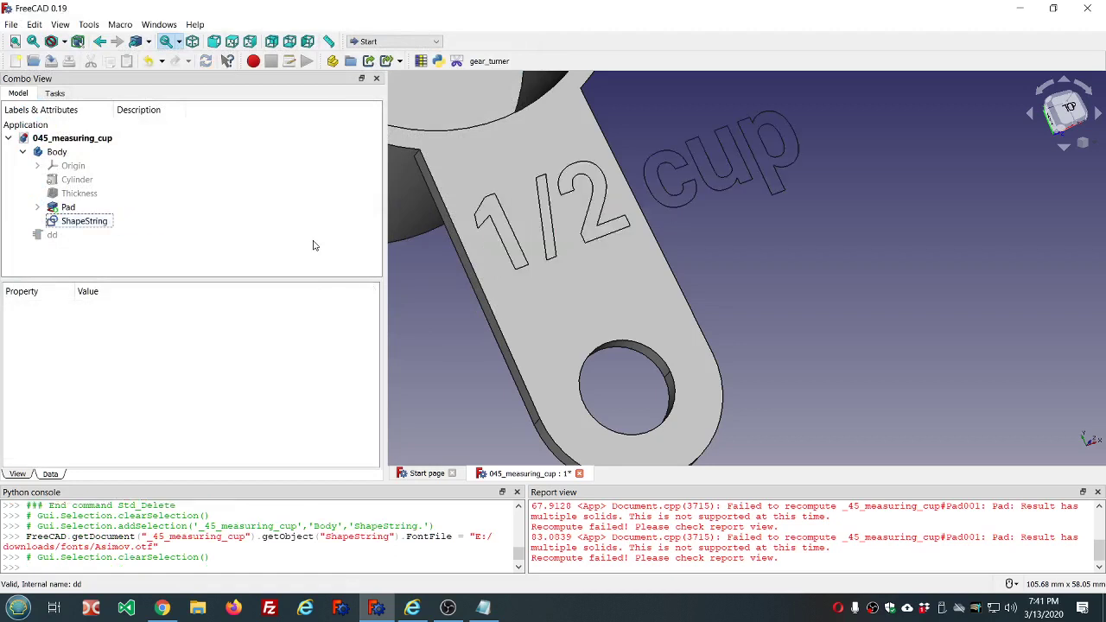
Step: Reduce the ShapeString's Size from 6 mm to 2.5 mm, trying 5 mm first
left_click(139, 221)
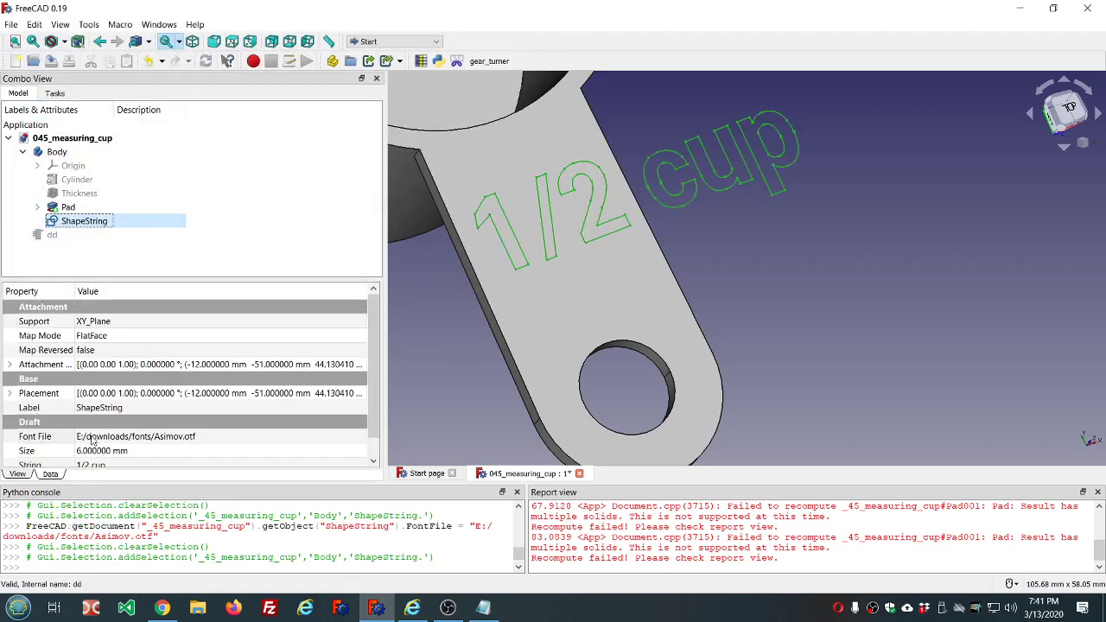
left_click(162, 452)
type("5")
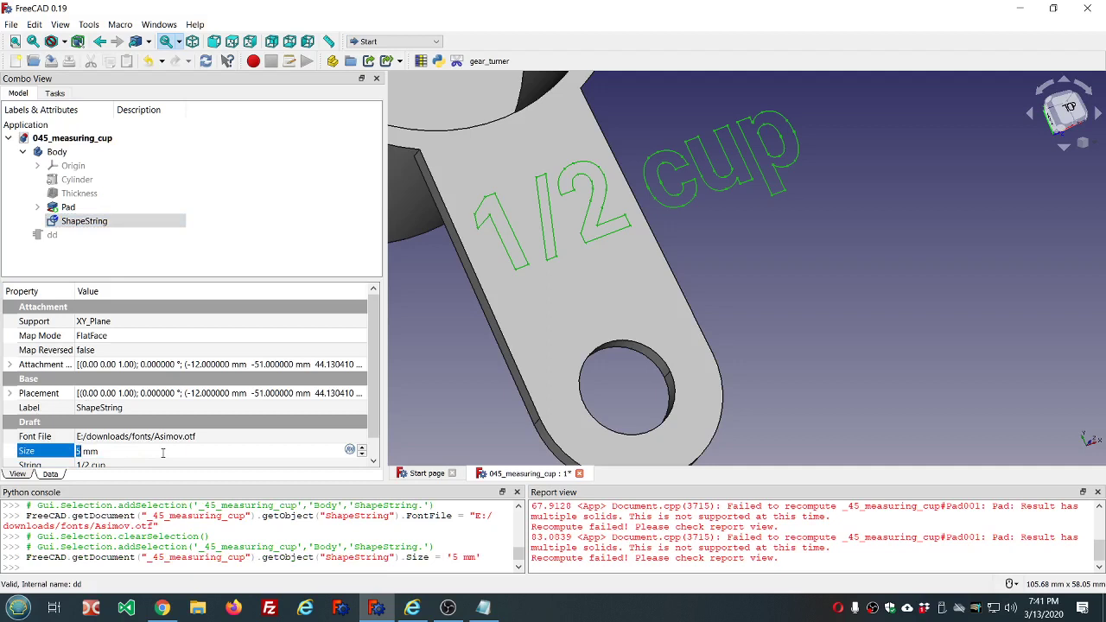
key("Return")
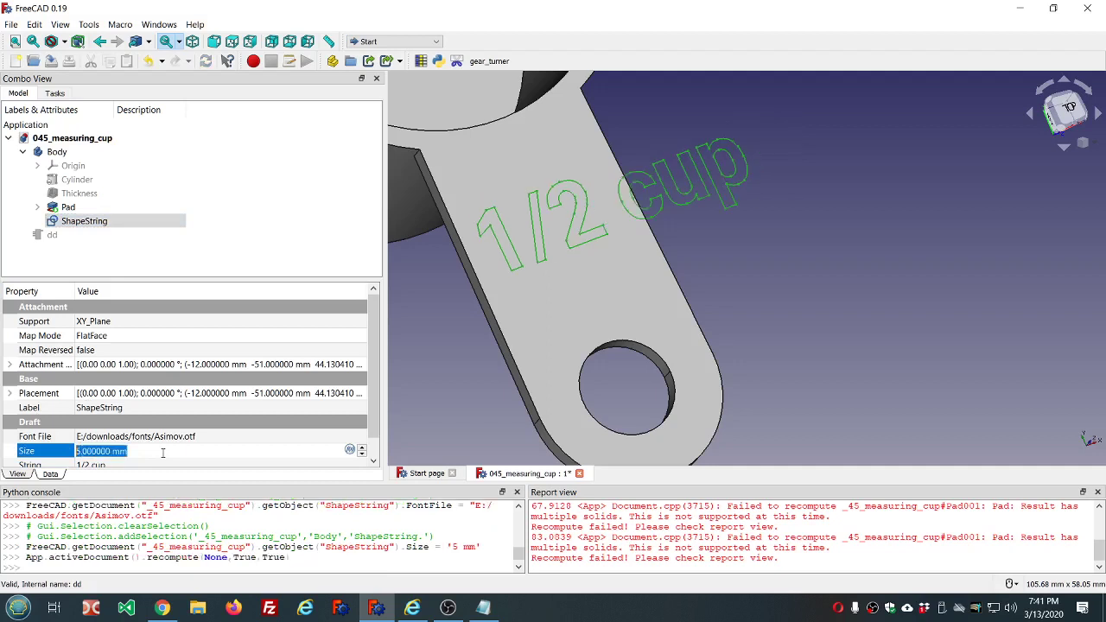
scroll(162, 453, "down", 1)
scroll(162, 453, "down", 1)
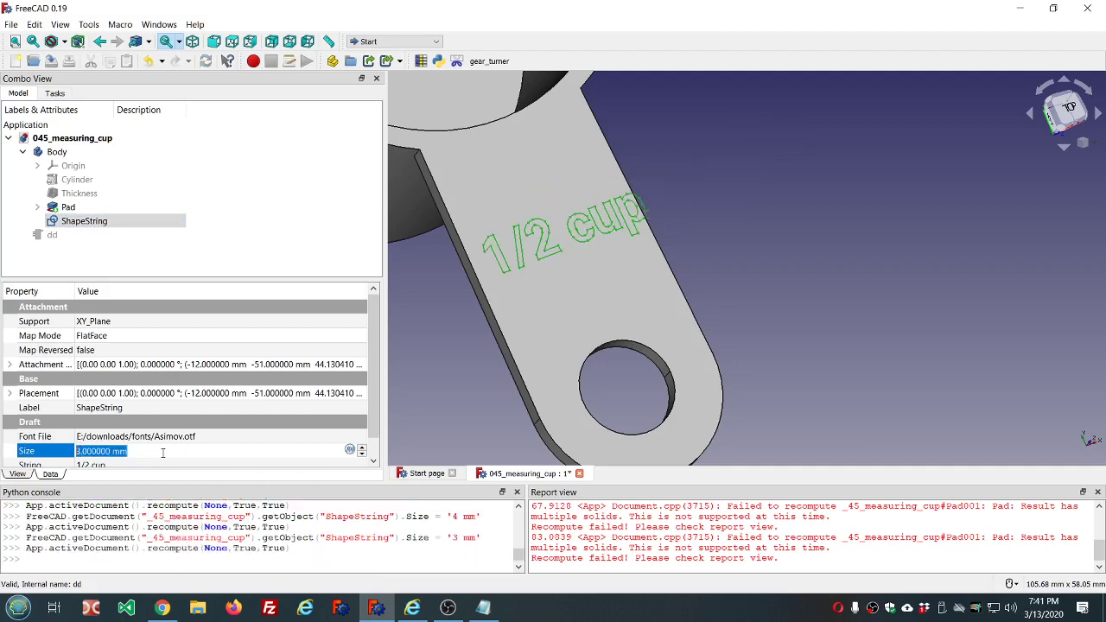
scroll(162, 453, "down", 1)
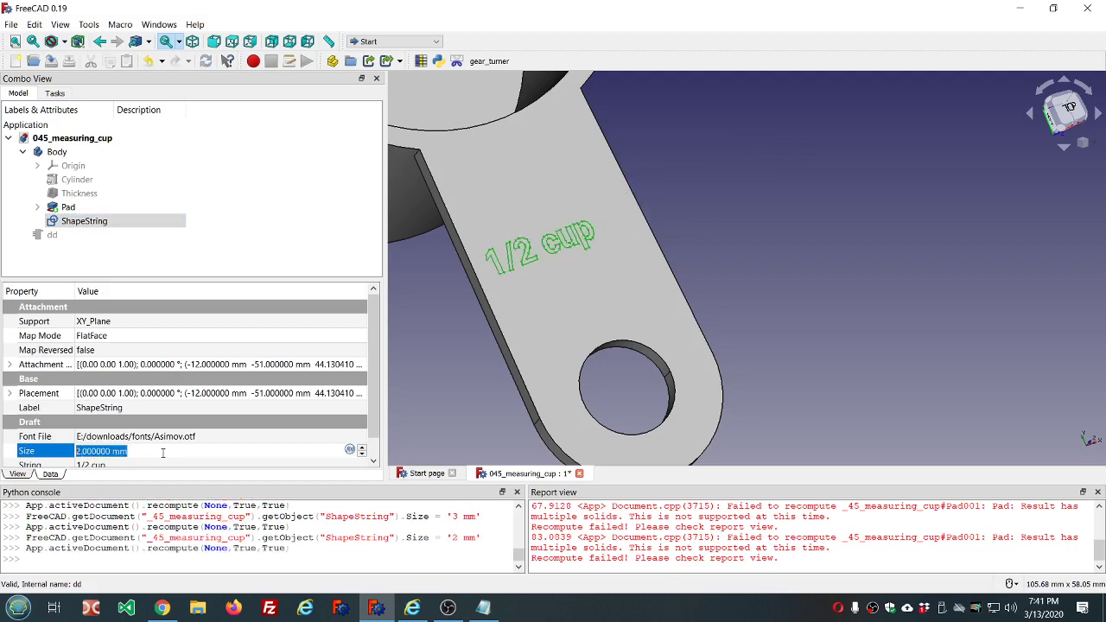
scroll(163, 453, "up", 1)
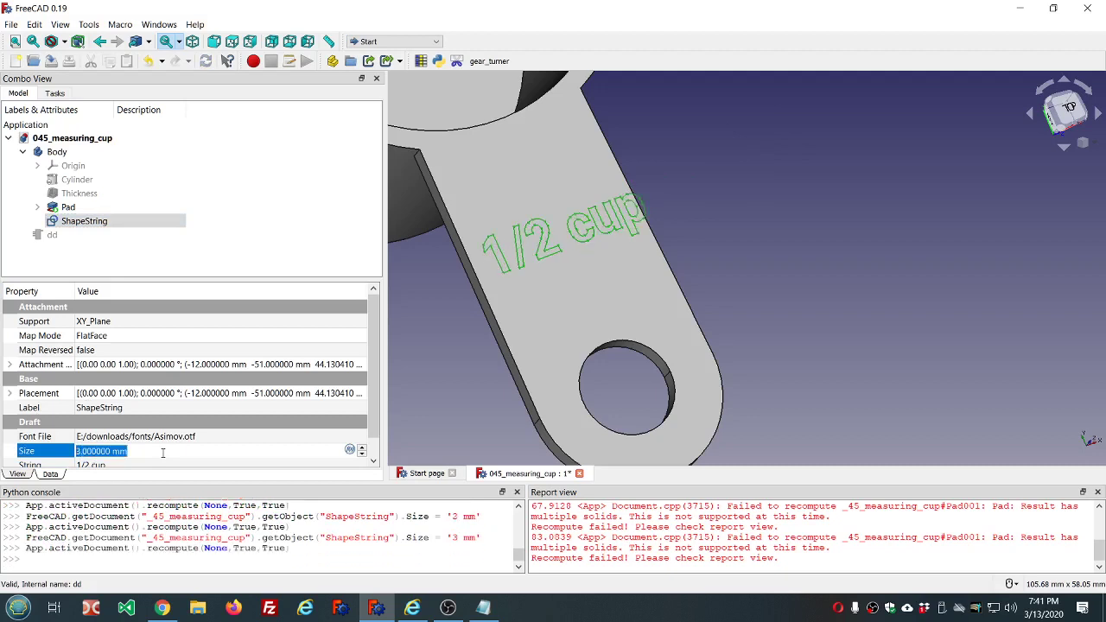
type("2.5")
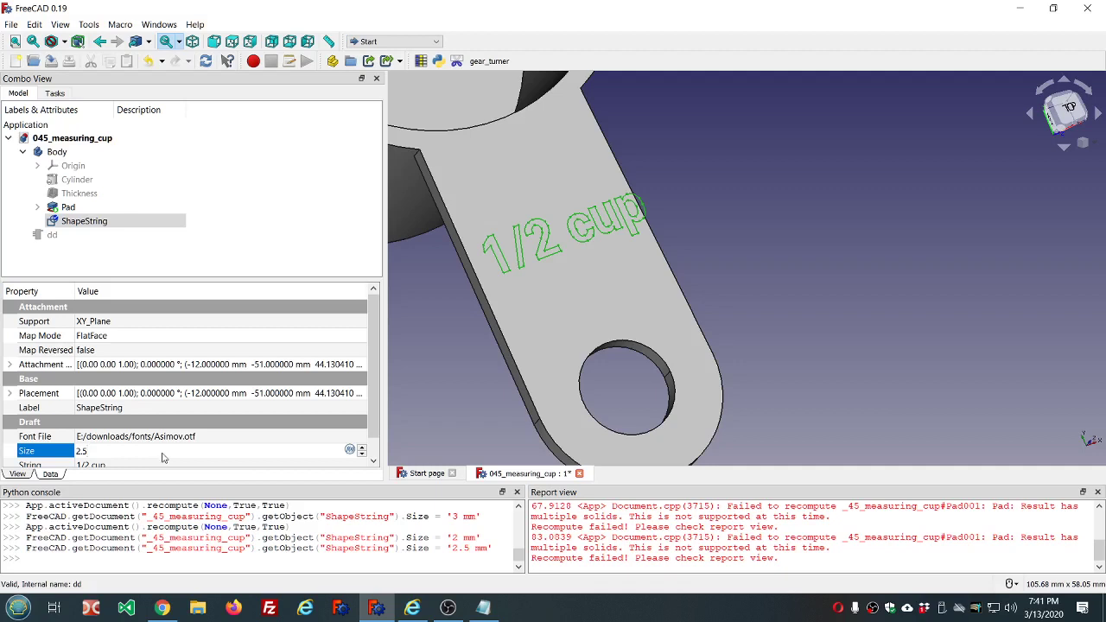
key("Return")
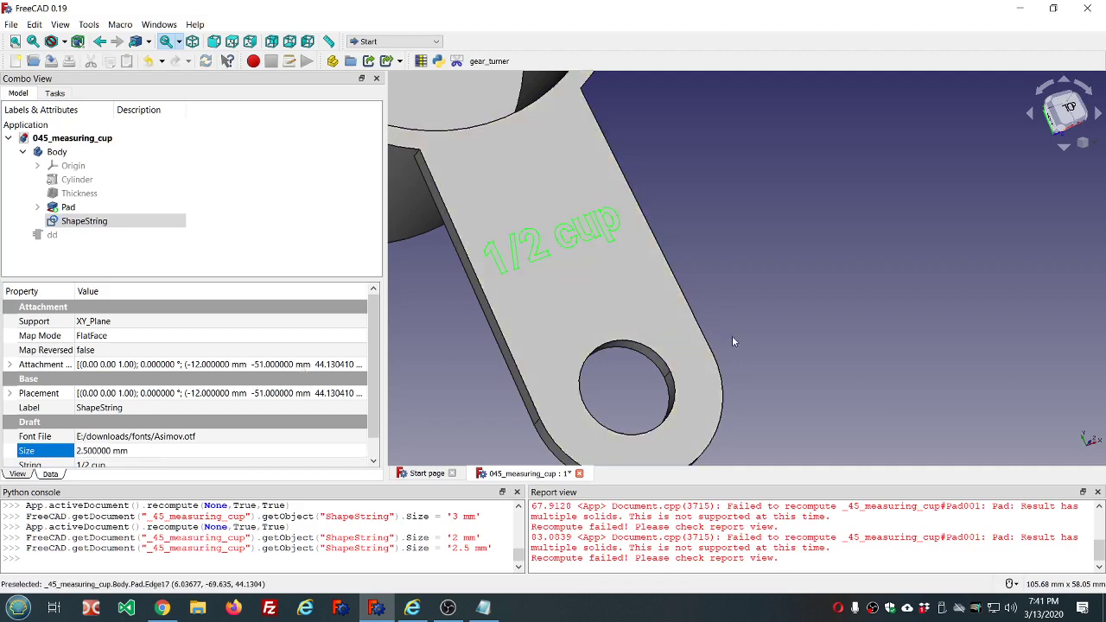
middle_click_drag(730, 337, 718, 351)
scroll(654, 180, "up", 5)
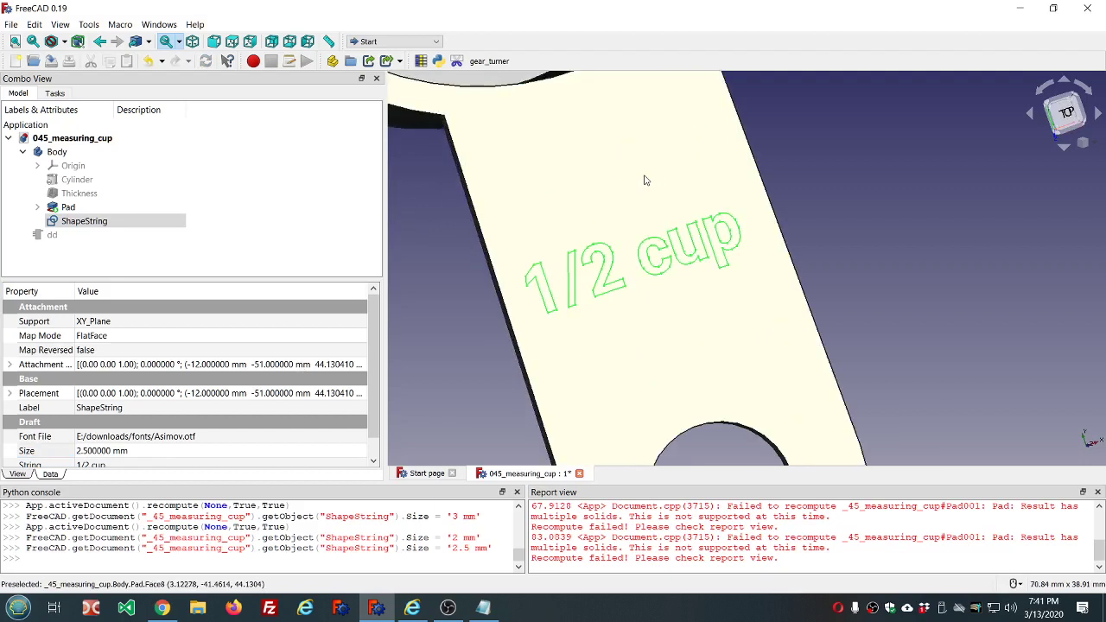
Step: Set the ShapeString's Attachment Offset position x to -11.5 mm
left_click(263, 248)
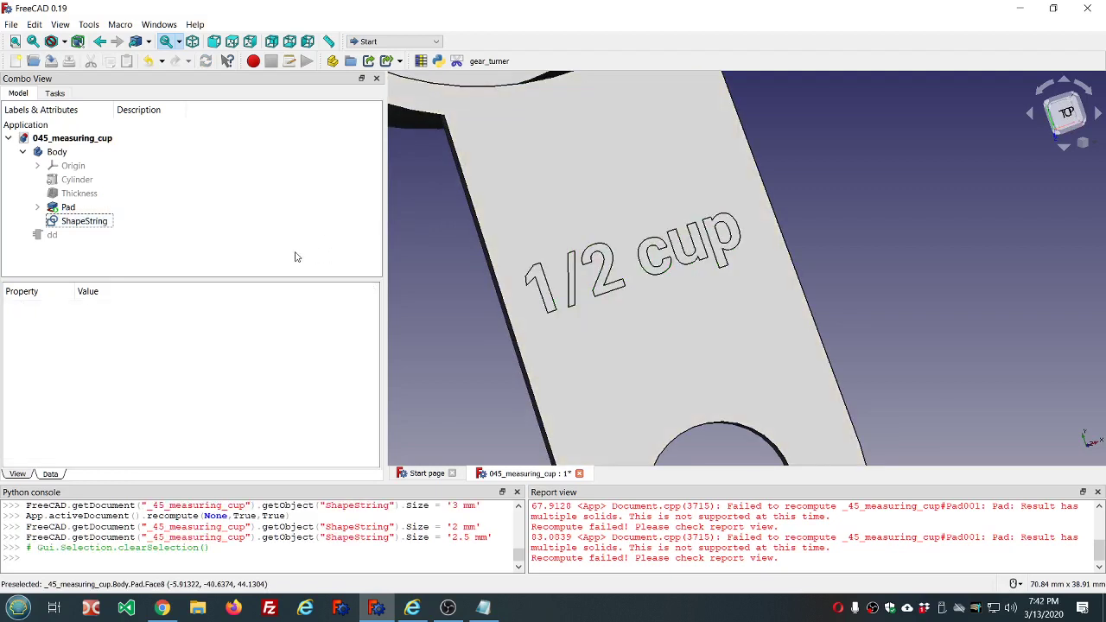
scroll(439, 257, "down", 3)
left_click(89, 223)
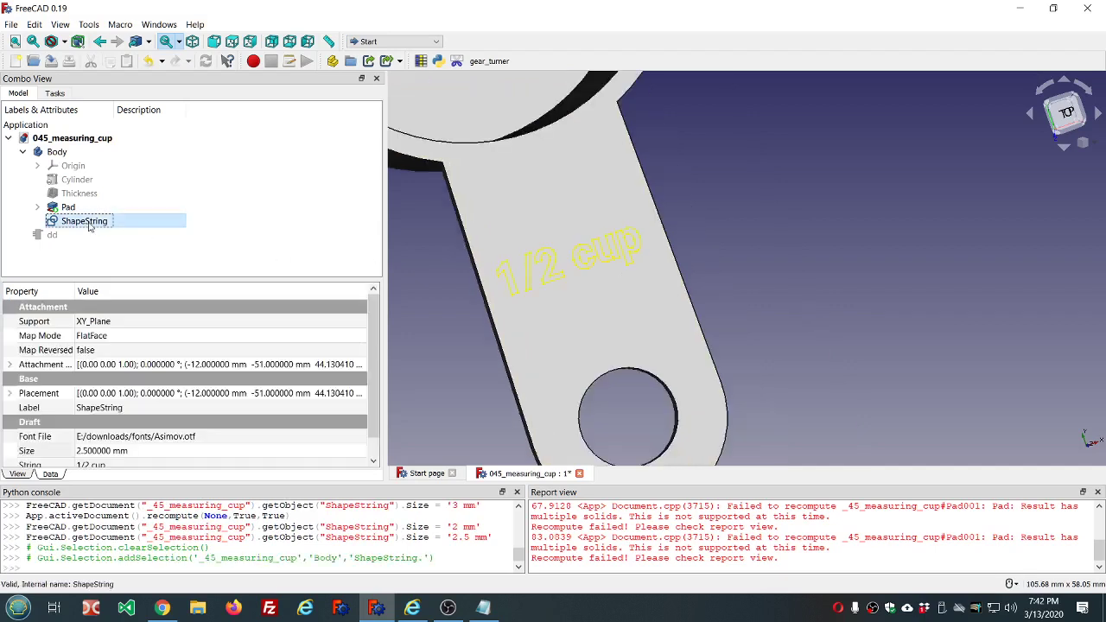
left_click(10, 364)
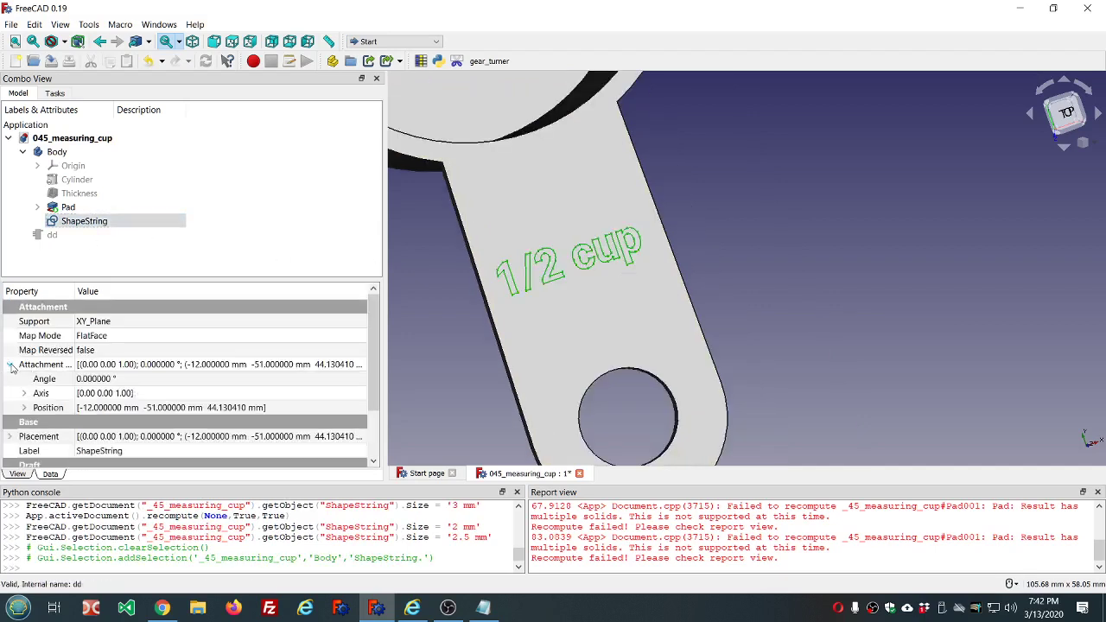
left_click(25, 408)
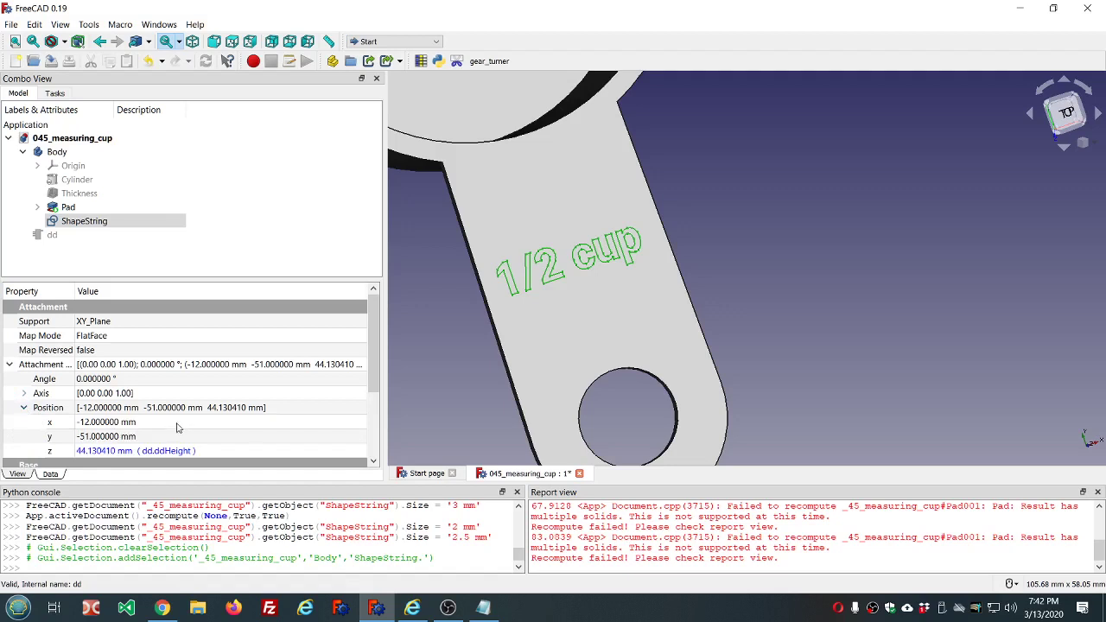
left_click(161, 423)
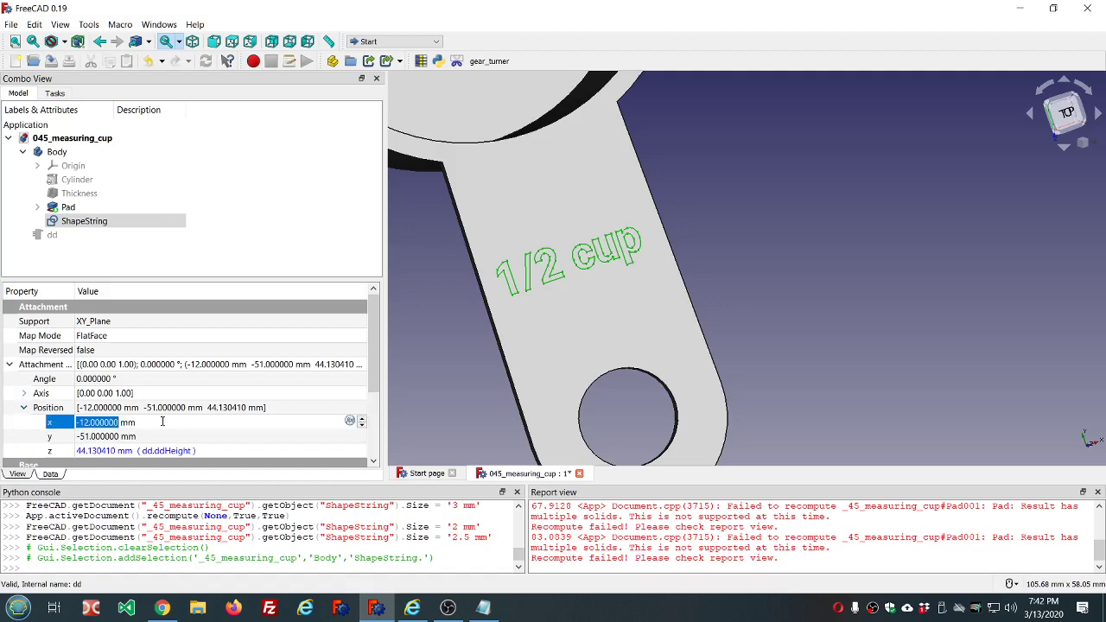
scroll(162, 423, "up", 1)
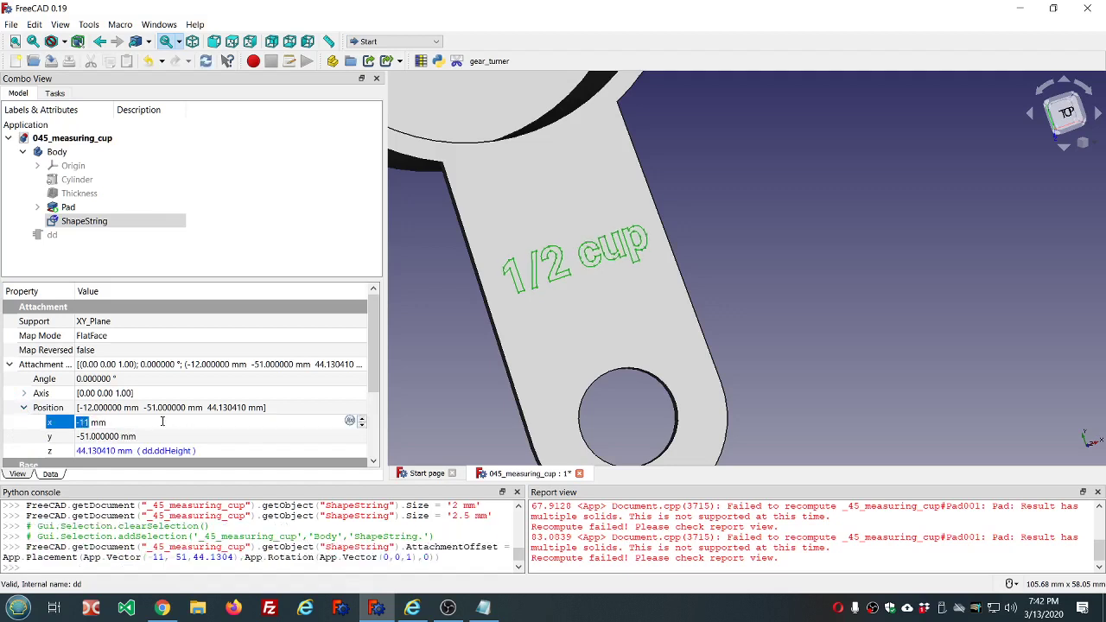
scroll(161, 422, "down", 1)
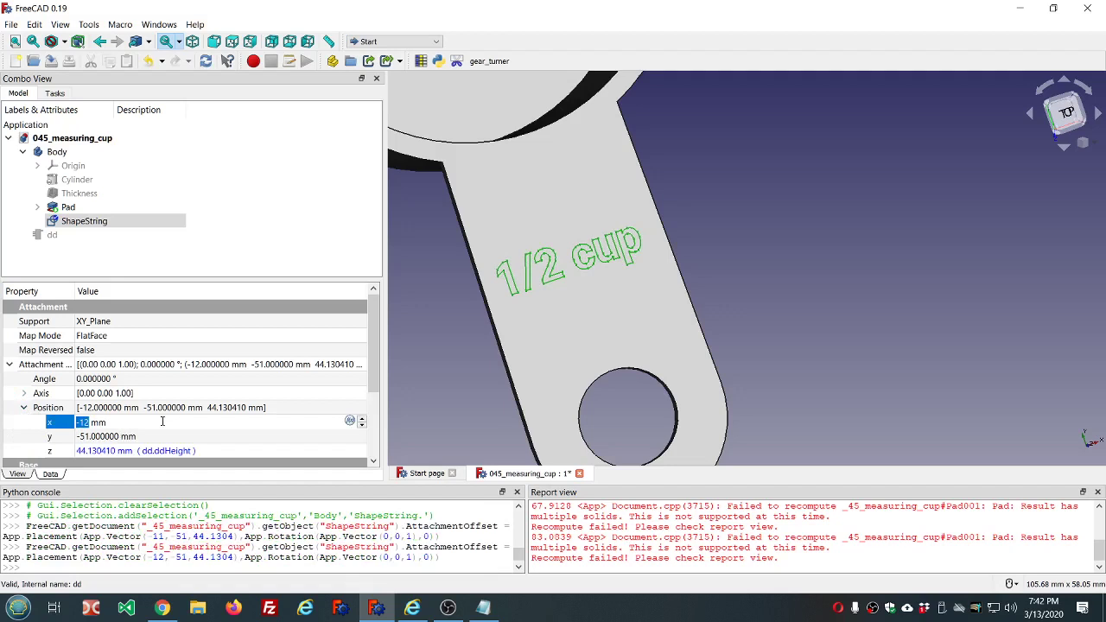
scroll(162, 421, "up", 1)
scroll(162, 421, "down", 1)
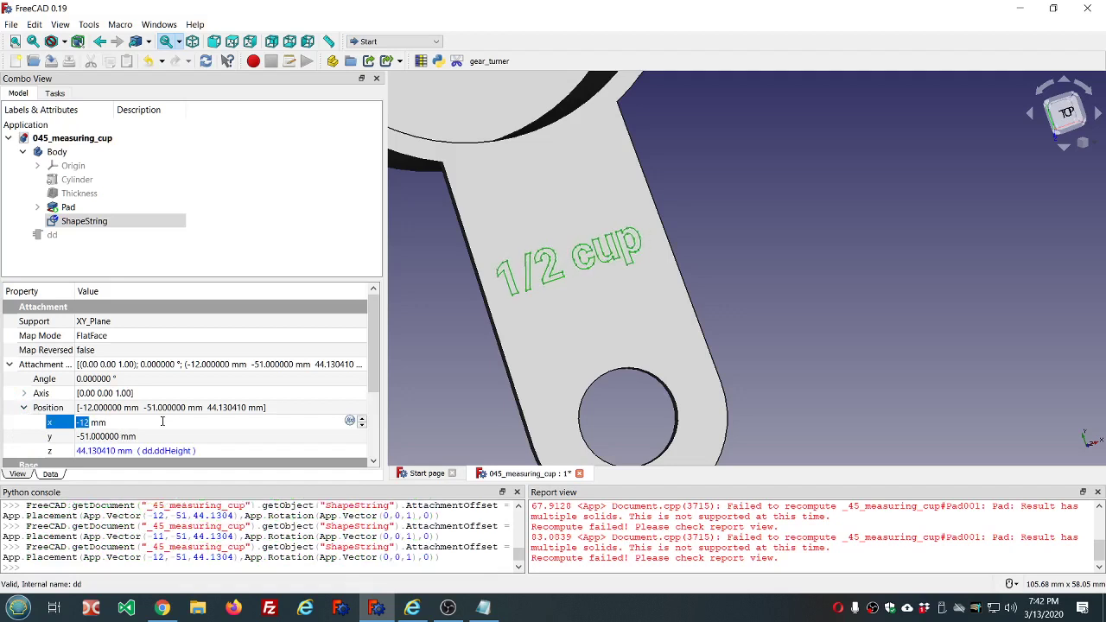
type("-11.5")
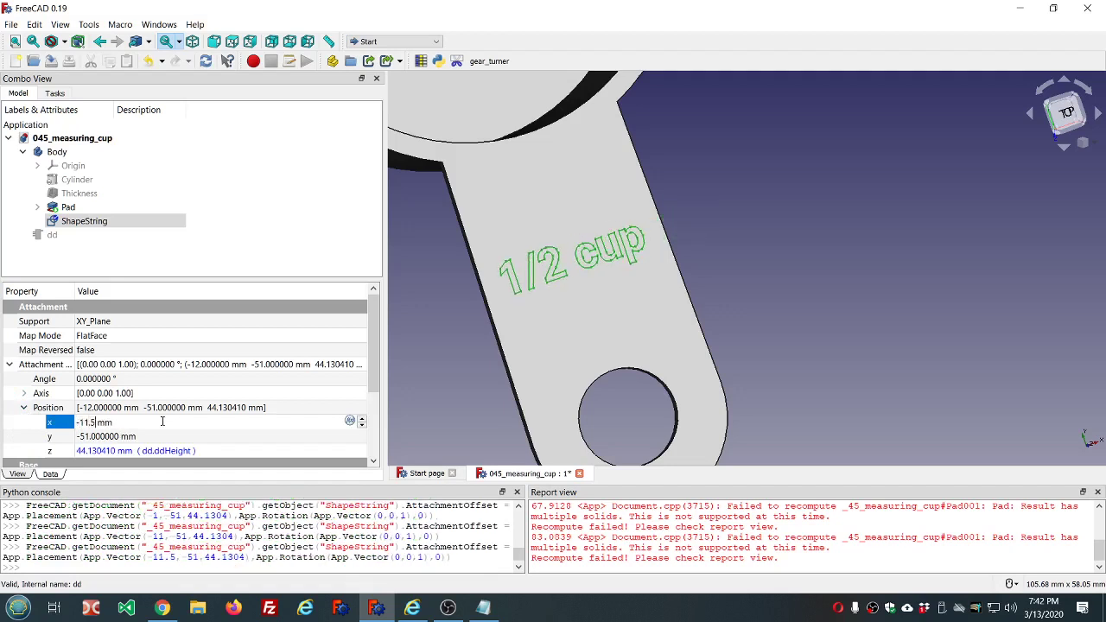
left_click(243, 195)
left_click(102, 222)
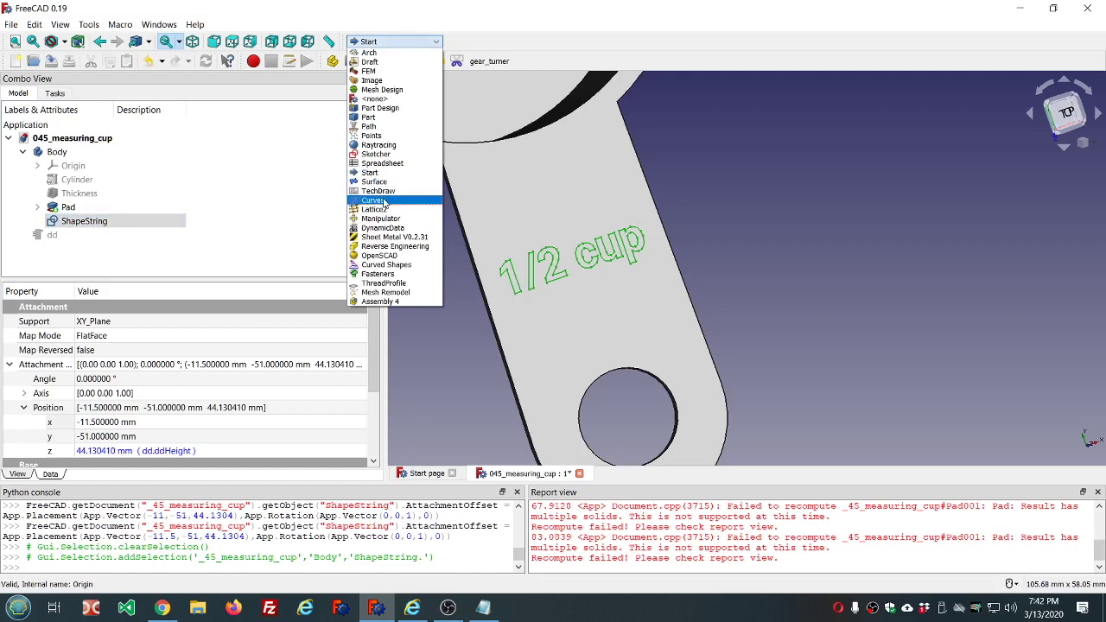
Step: Pad the ShapeString text 1 mm symmetric to its plane in Part Design
left_click(383, 108)
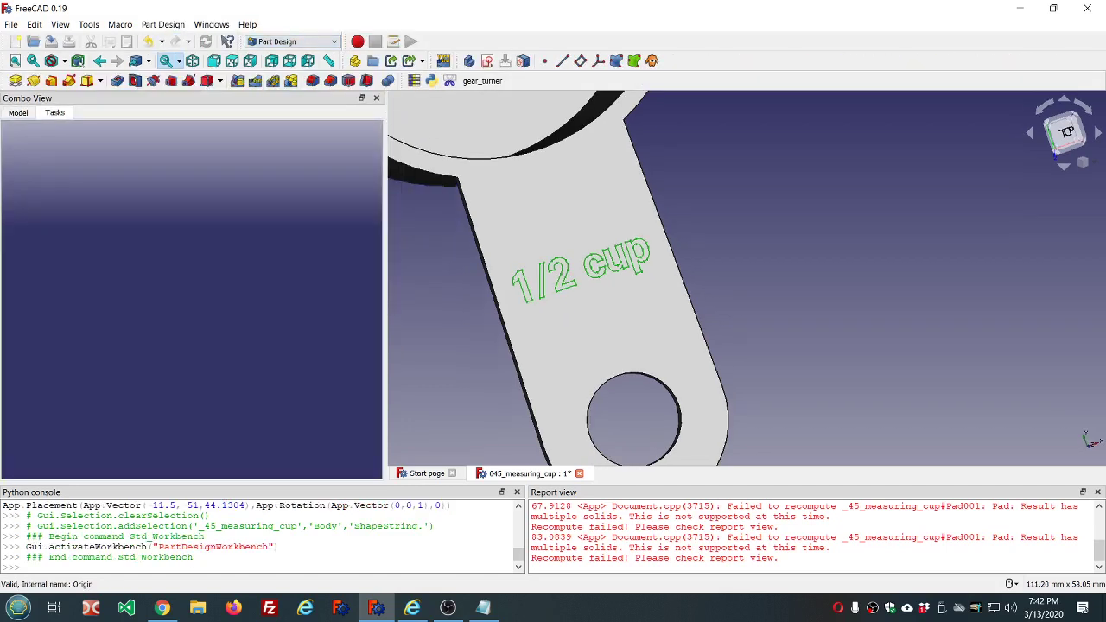
left_click(14, 80)
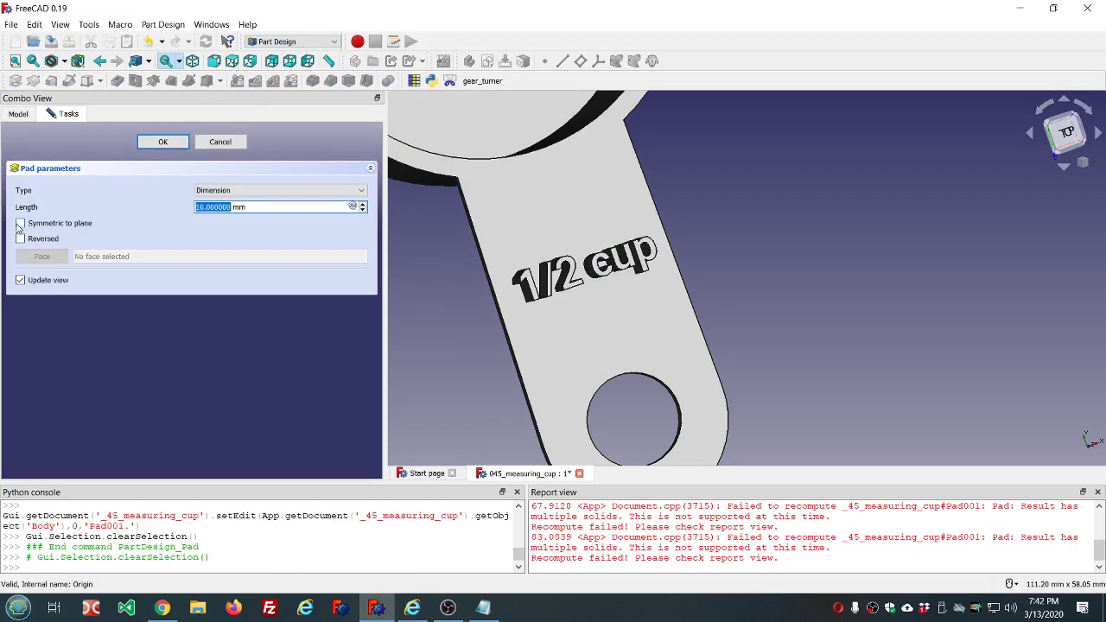
left_click(215, 207)
key("Tab")
key("space")
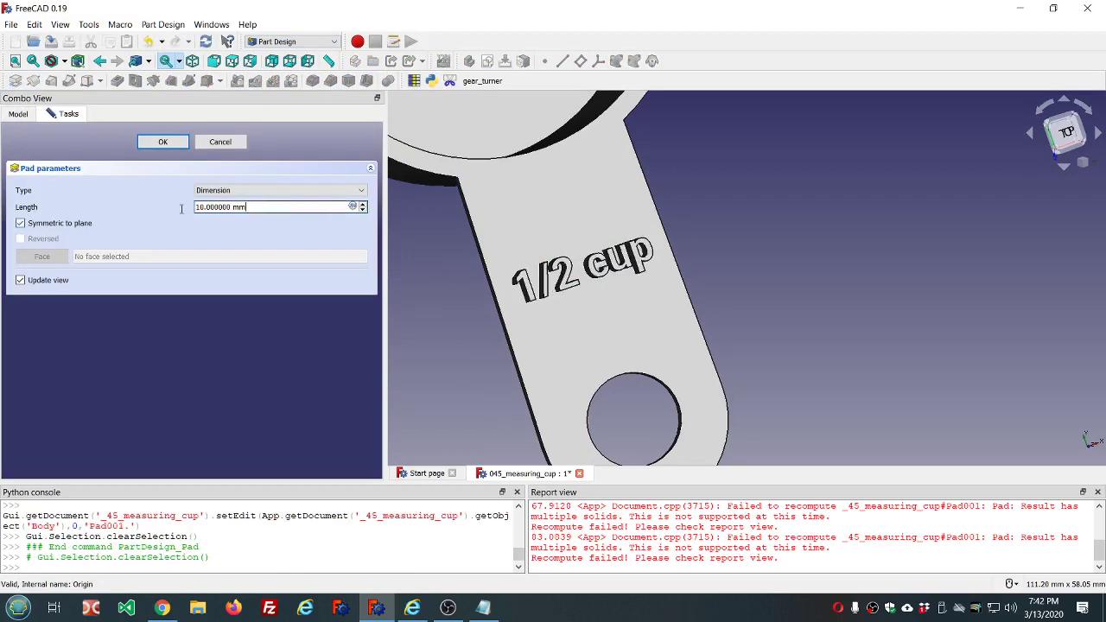
key("ctrl+a")
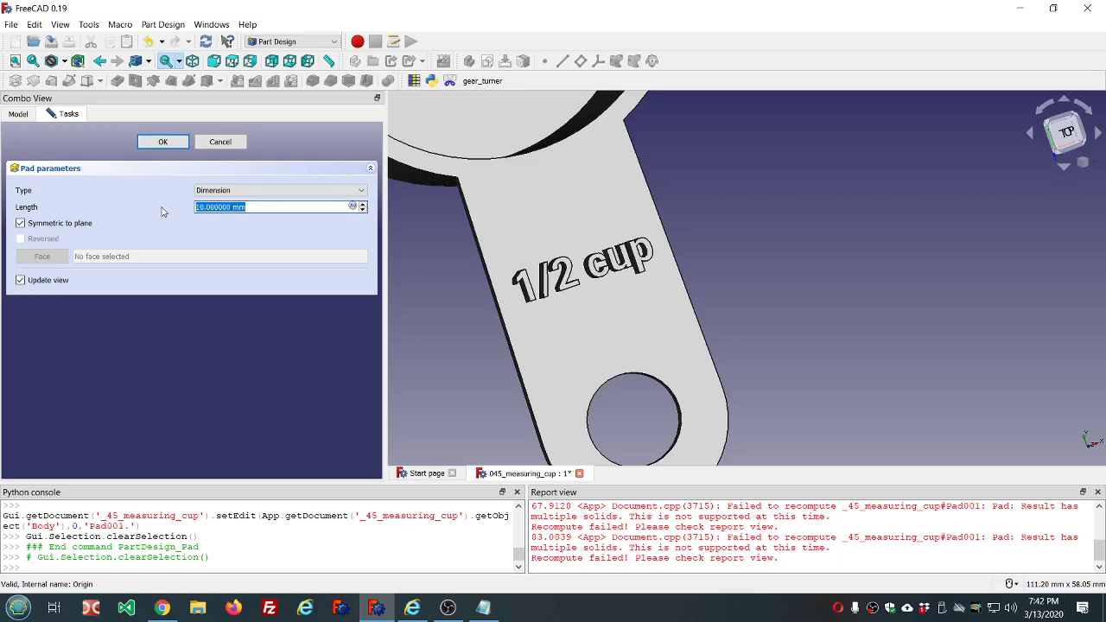
type("1")
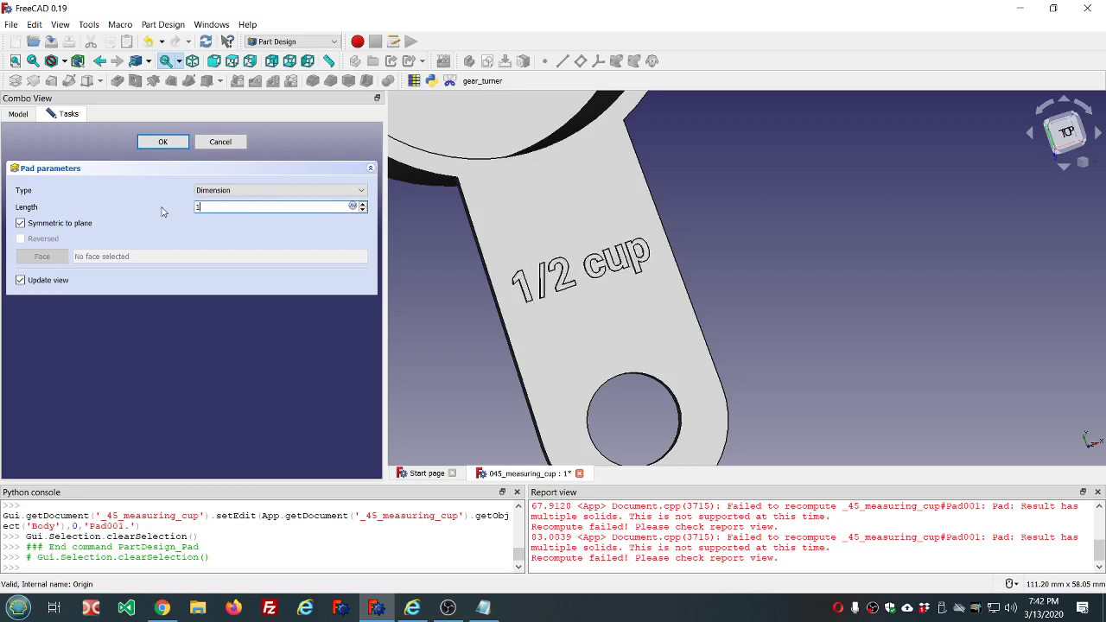
left_click(170, 147)
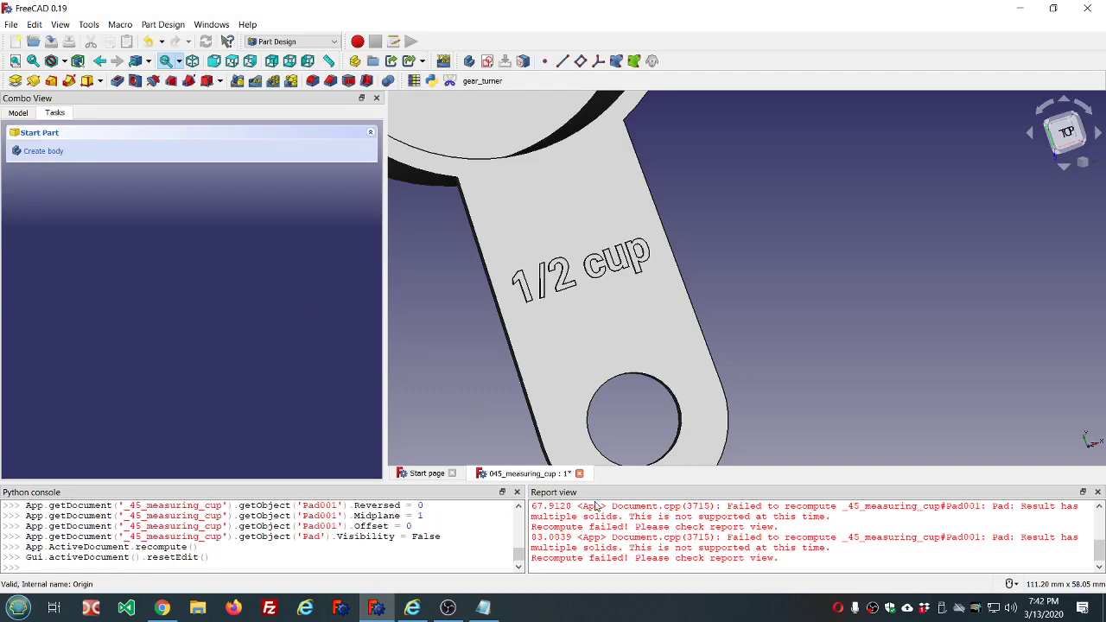
Step: Clear the Report view log and save 045_measuring_cup
right_click(658, 537)
left_click(688, 508)
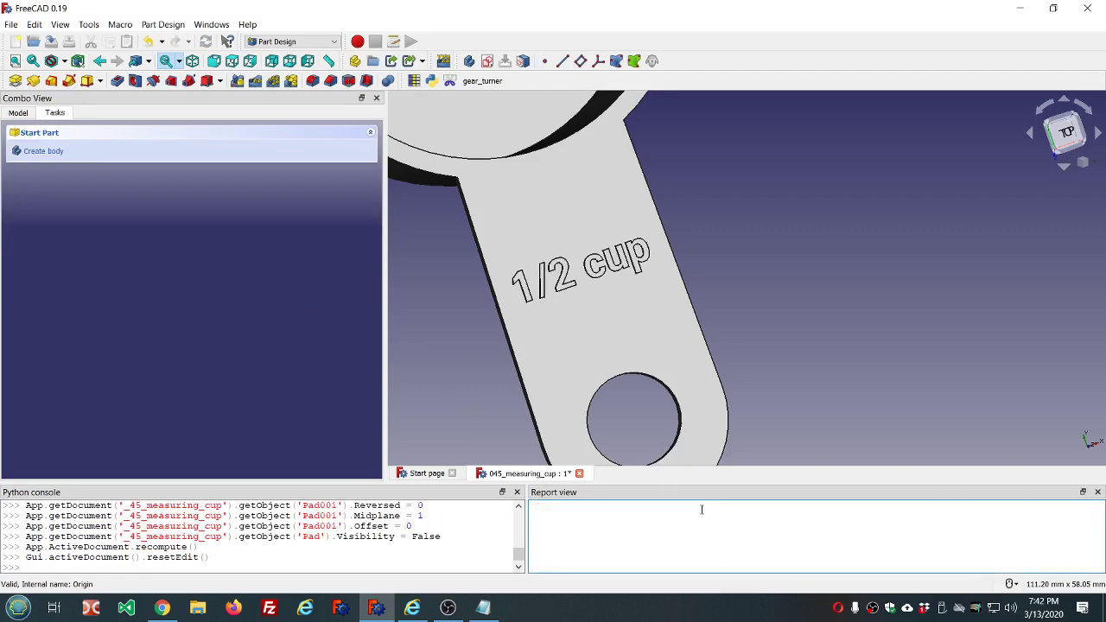
scroll(622, 390, "down", 4)
middle_click_drag(619, 368, 620, 333)
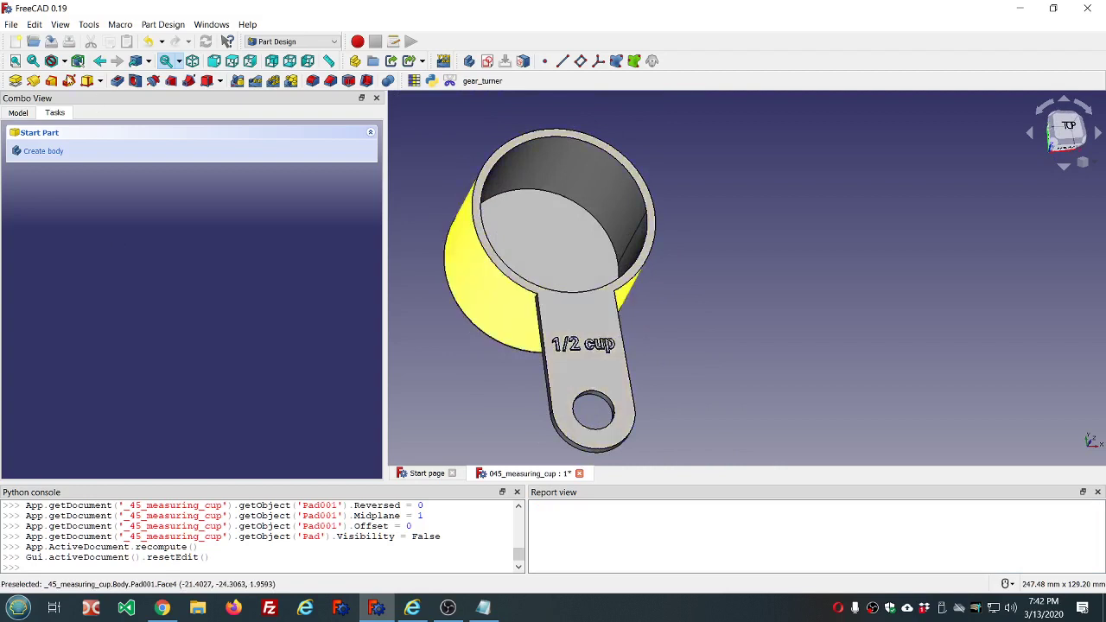
left_click(51, 43)
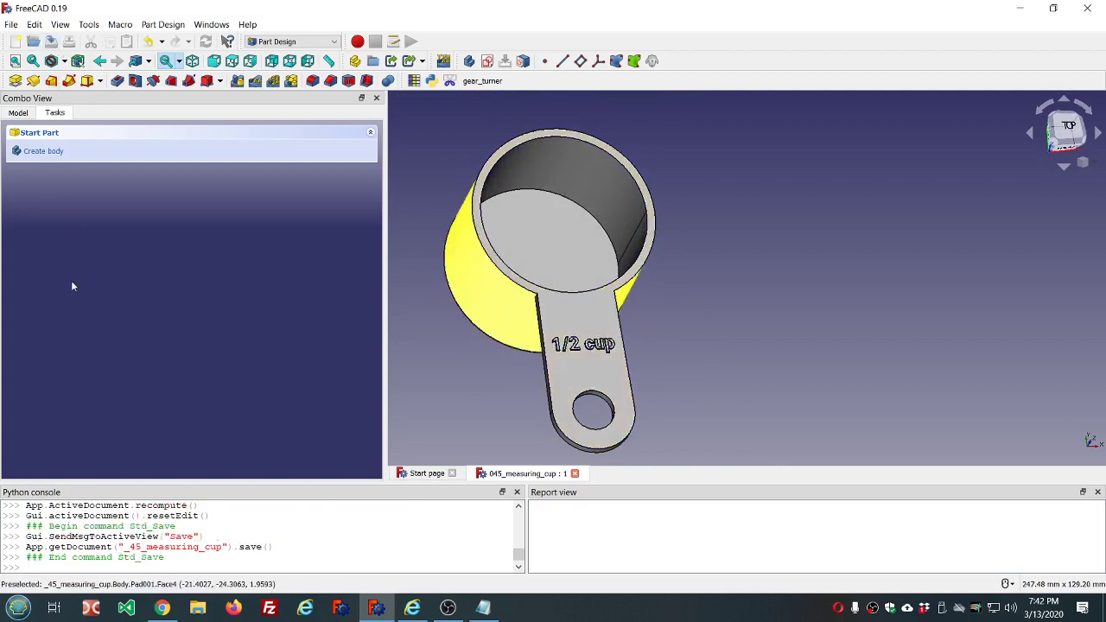
Step: Switch to the Part workbench and run Check Geometry on the cup's Body
left_click(293, 41)
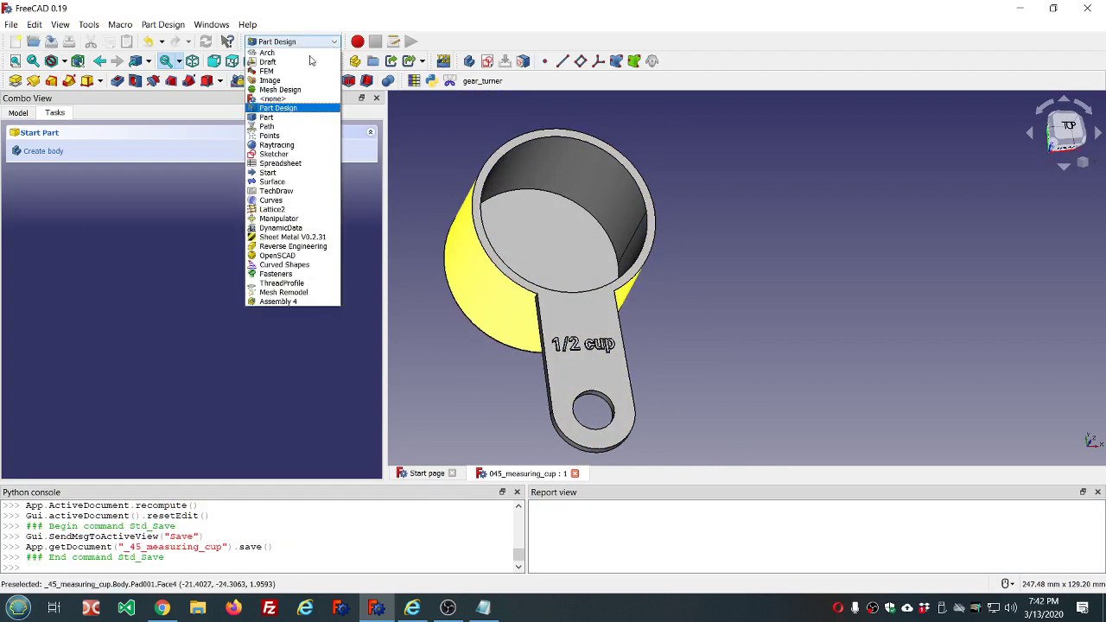
left_click(281, 117)
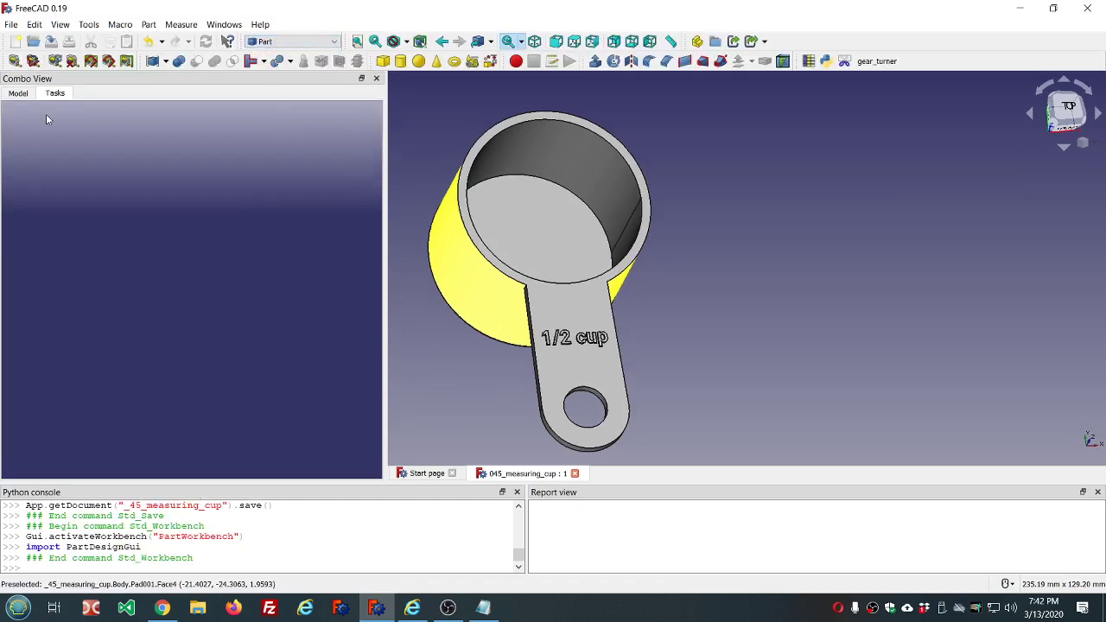
left_click(18, 93)
left_click(54, 153)
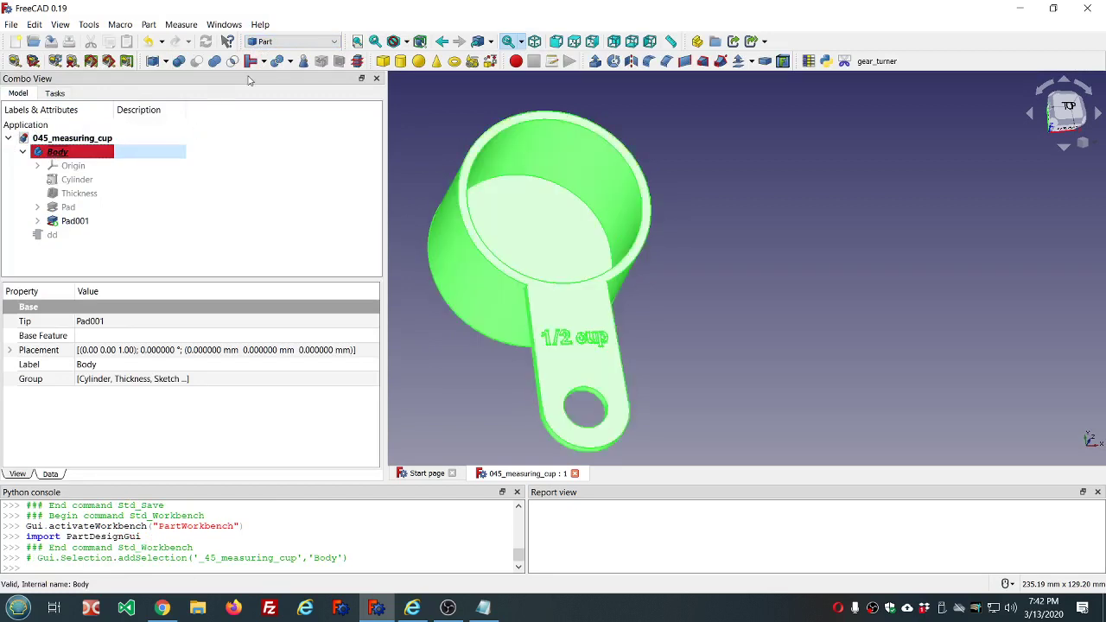
left_click(303, 60)
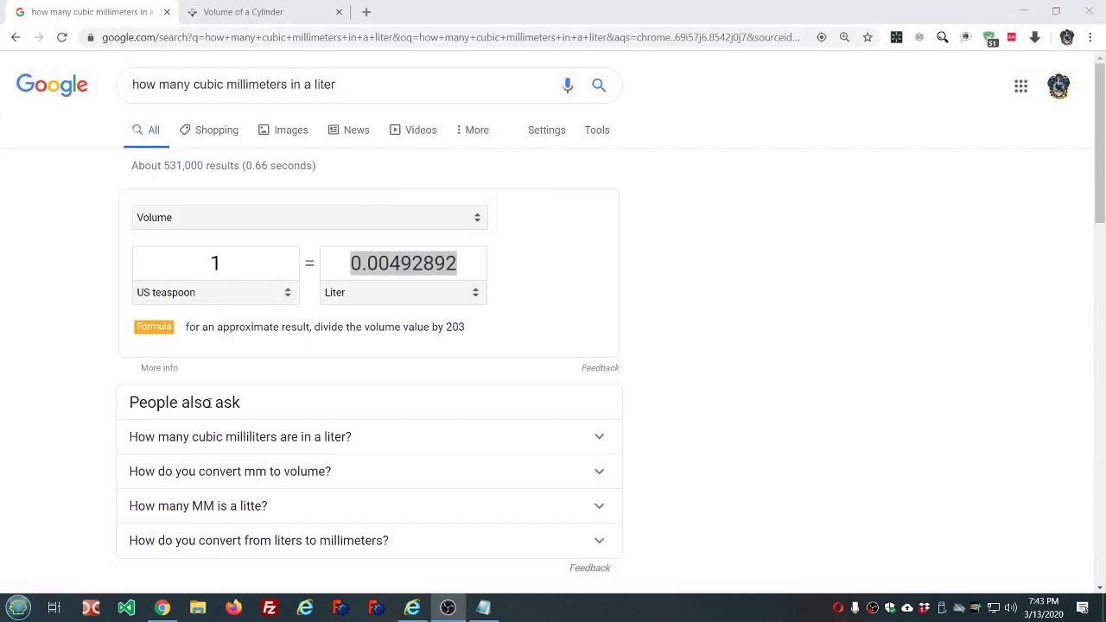
Step: Relaunch FreeCAD from the Windows taskbar
left_click(383, 612)
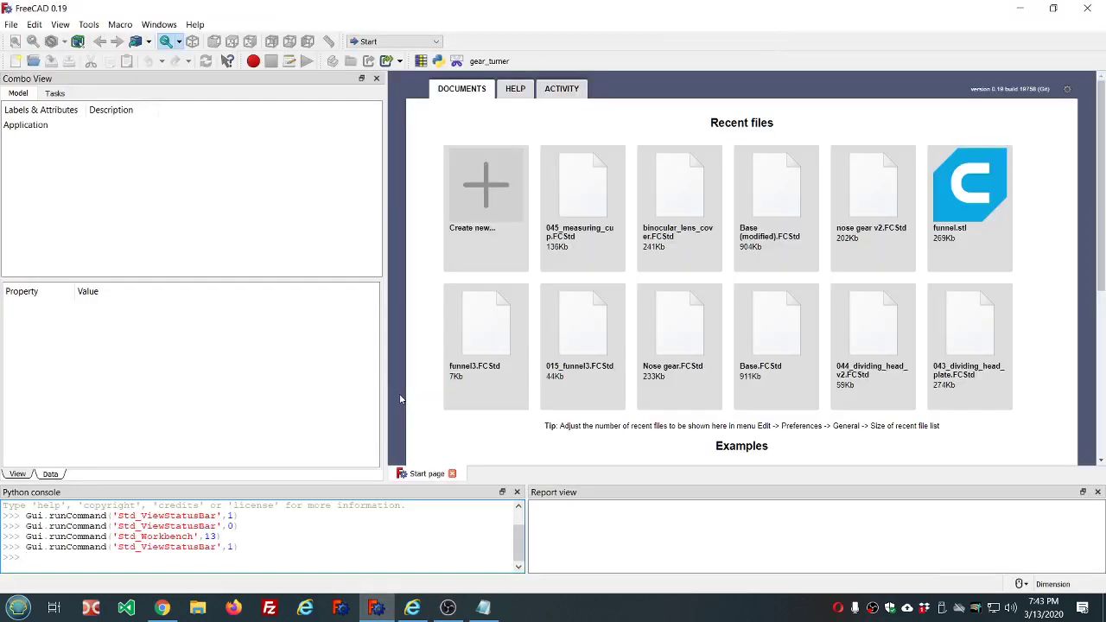
Step: Reopen 045_measuring_cup and check the Cylinder's geometry in the Part workbench
left_click(579, 184)
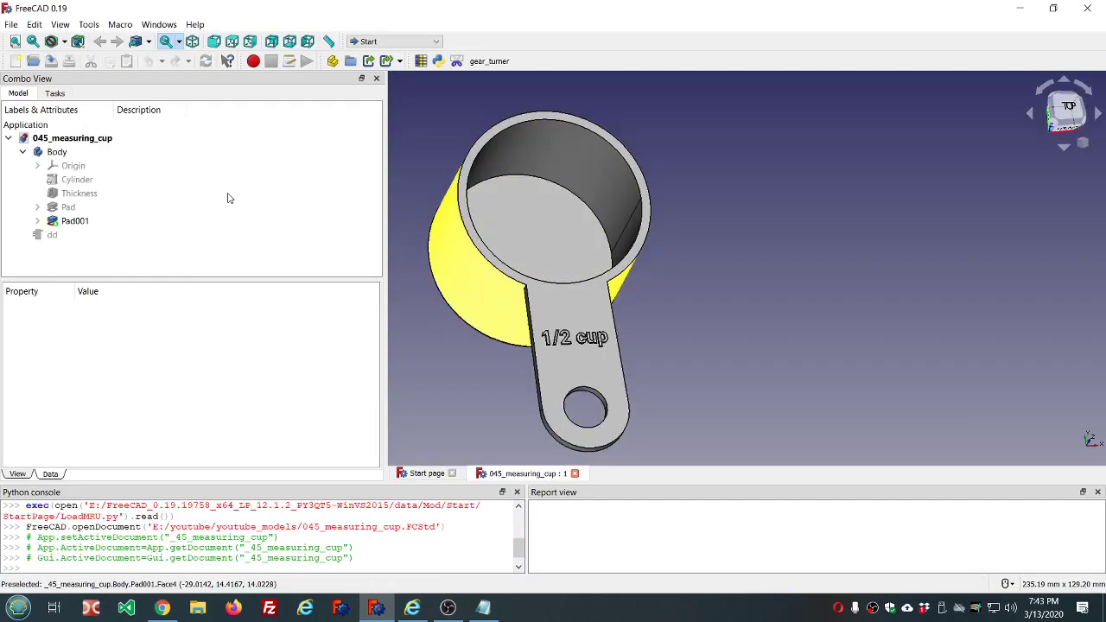
left_click(69, 208)
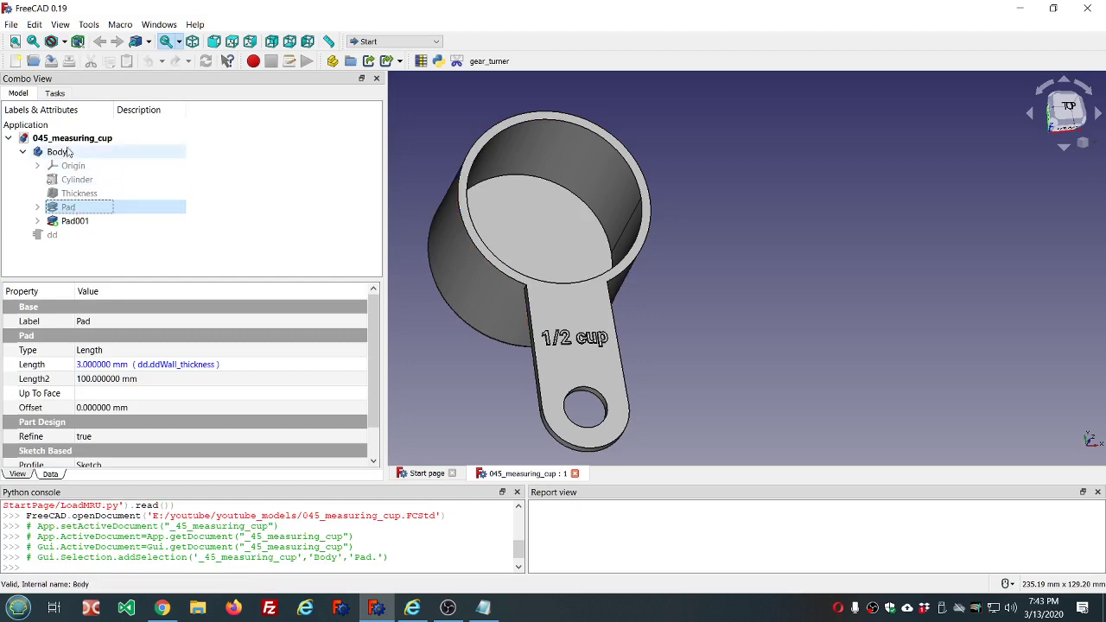
left_click(393, 41)
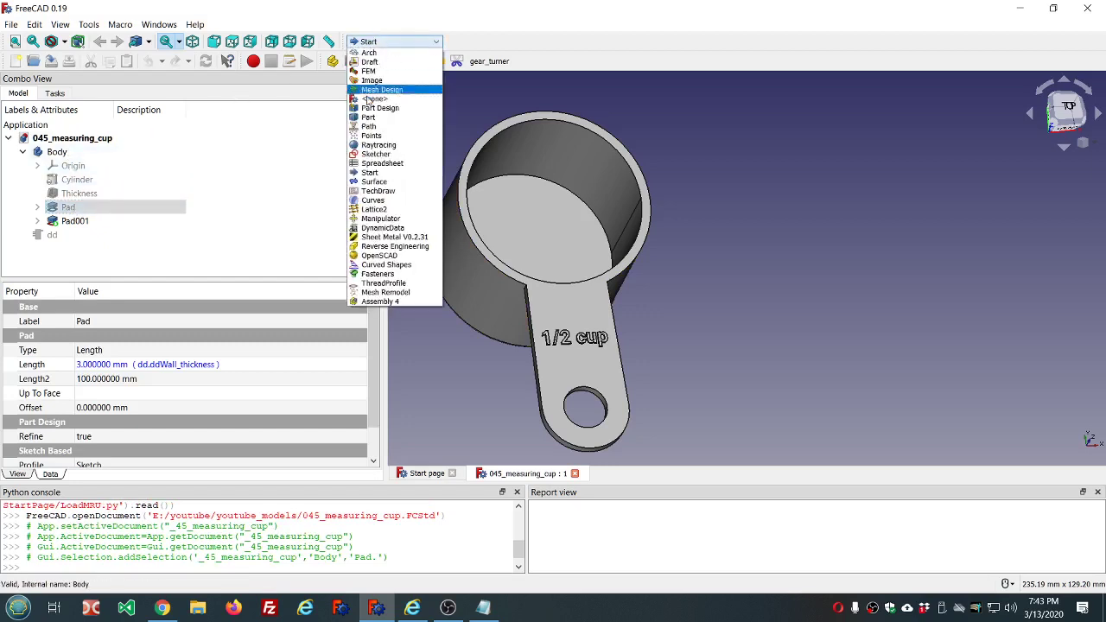
left_click(365, 112)
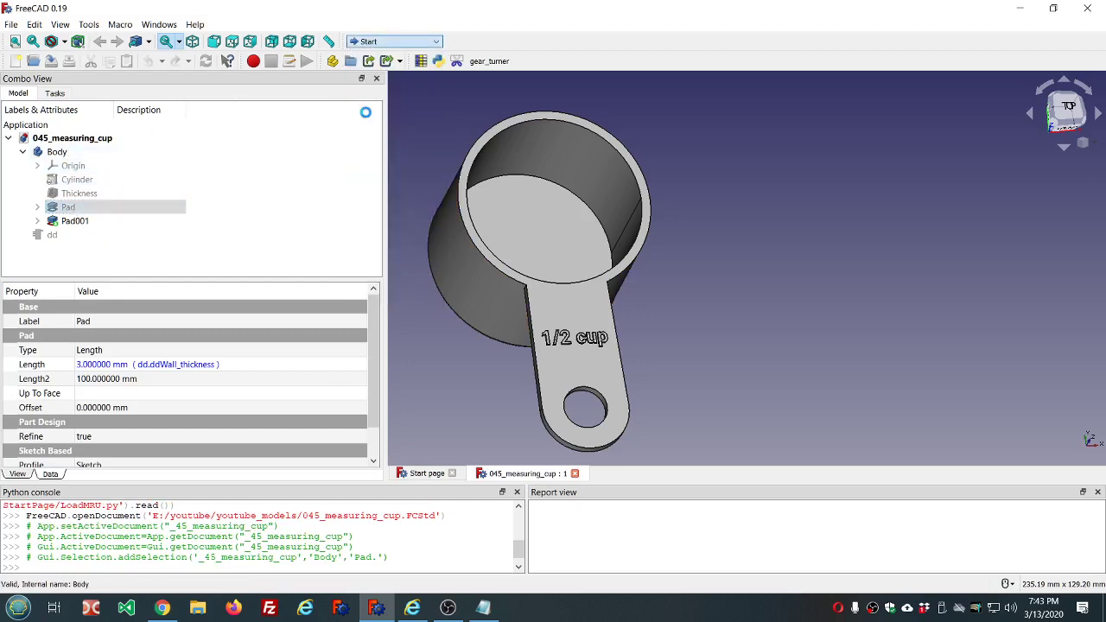
left_click(72, 165)
left_click(74, 179)
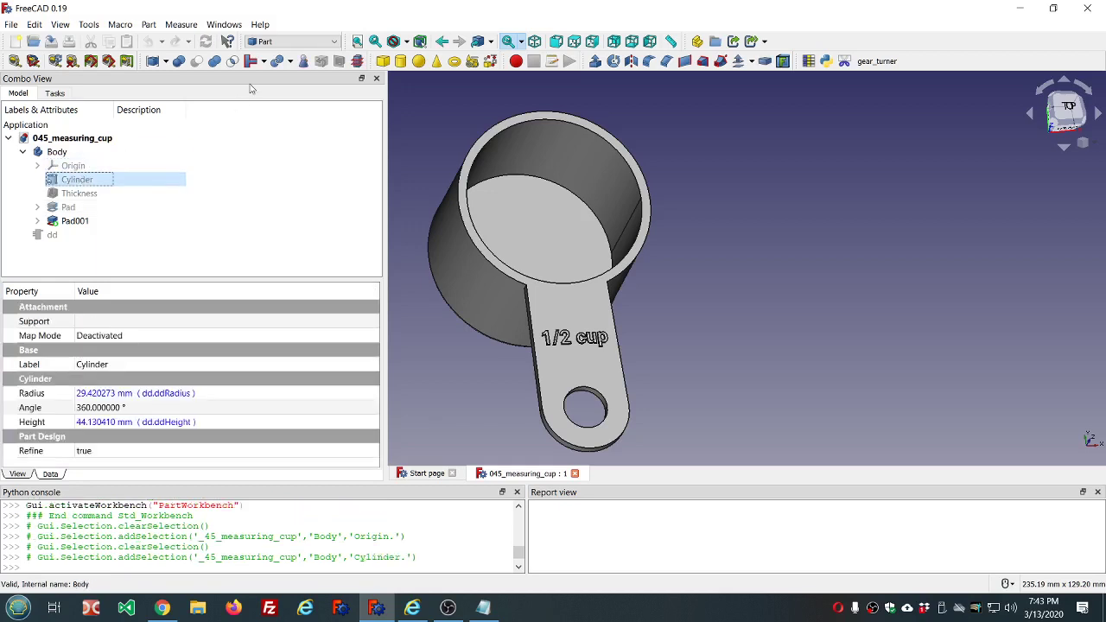
left_click(304, 62)
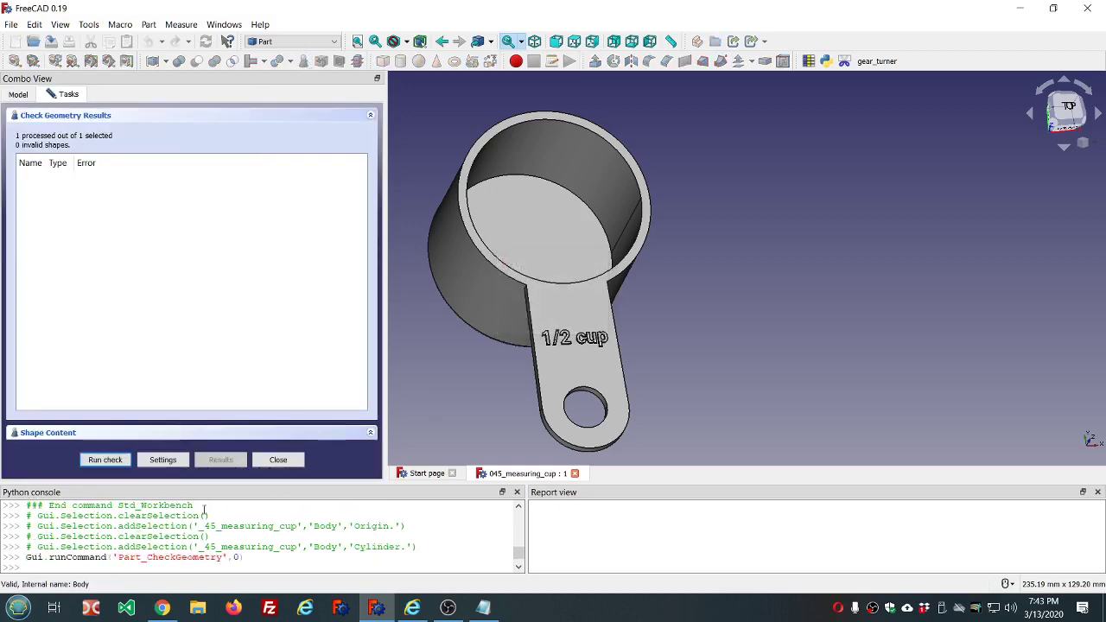
left_click(277, 460)
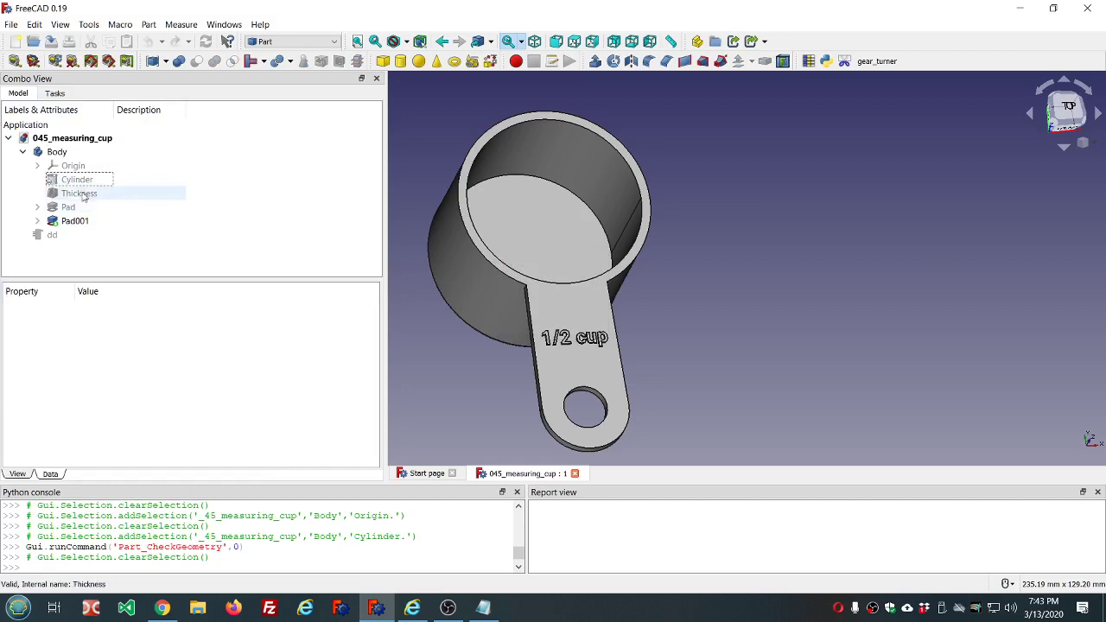
Step: Run Check Geometry on Thickness and on Pad, closing each result
left_click(95, 193)
left_click(304, 62)
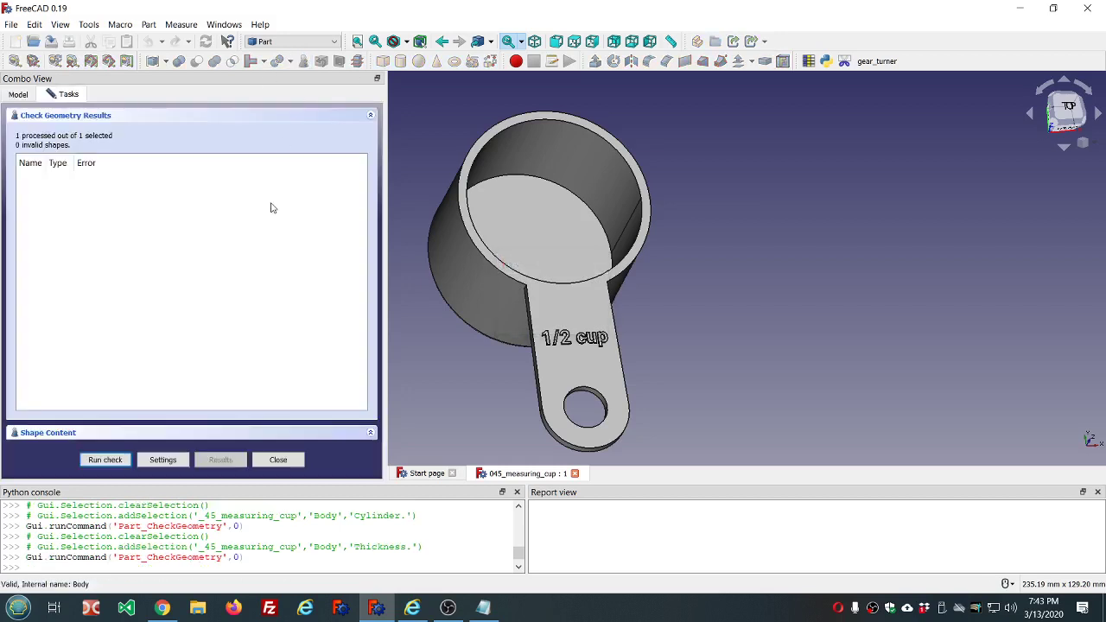
left_click(277, 460)
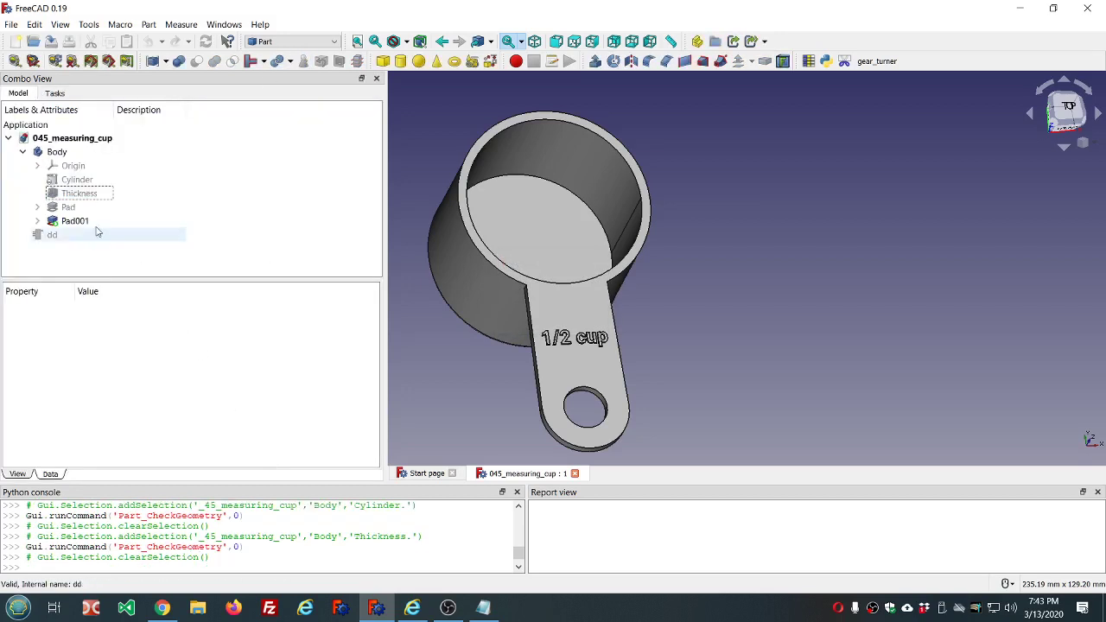
left_click(69, 207)
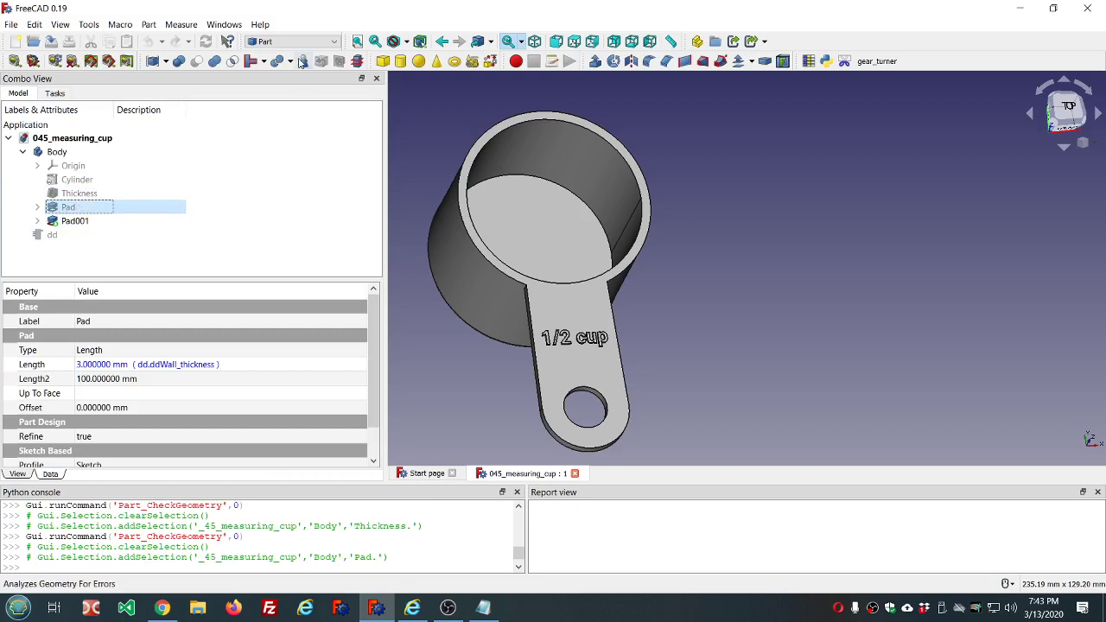
left_click(302, 62)
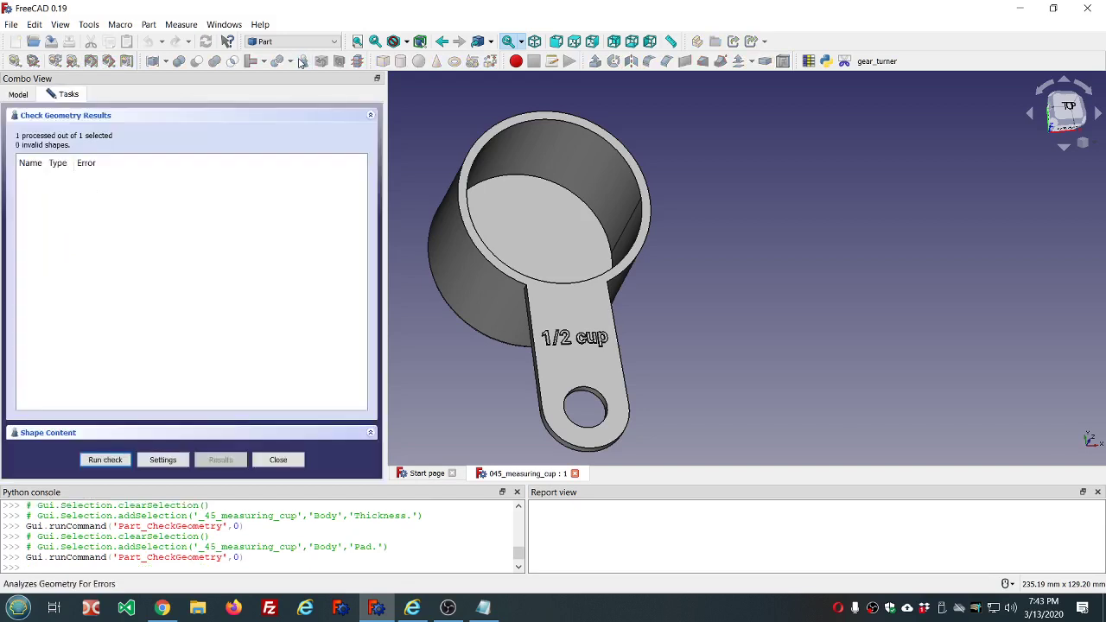
left_click(278, 460)
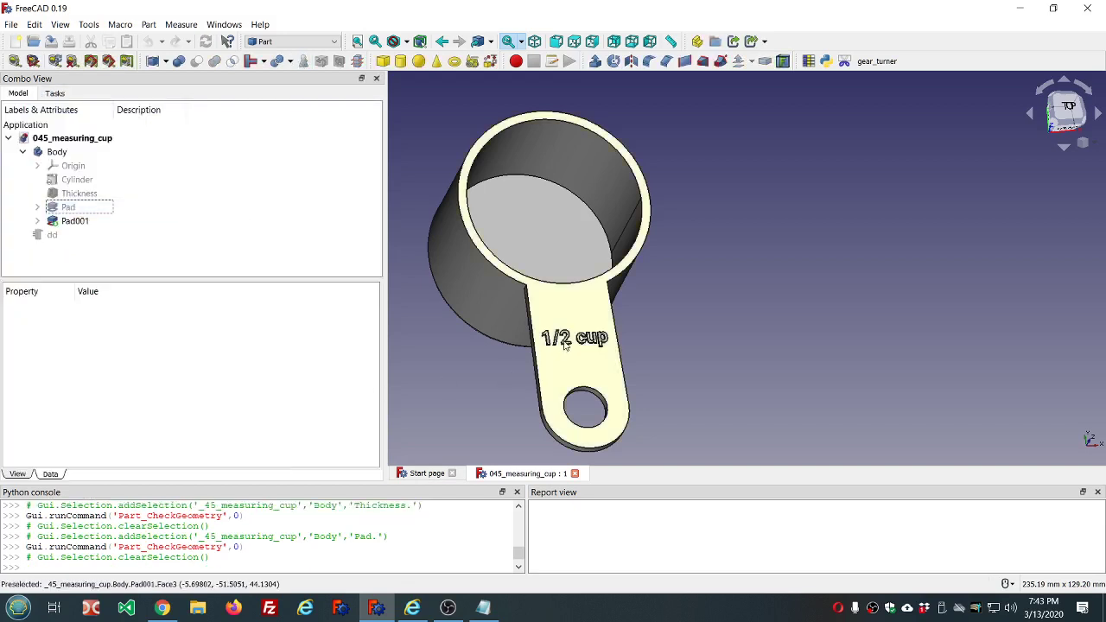
Step: Zoom in on the raised '1/2 cup' text and select the inside face of the letter p
scroll(586, 306, "up", 5)
scroll(586, 307, "down", 3)
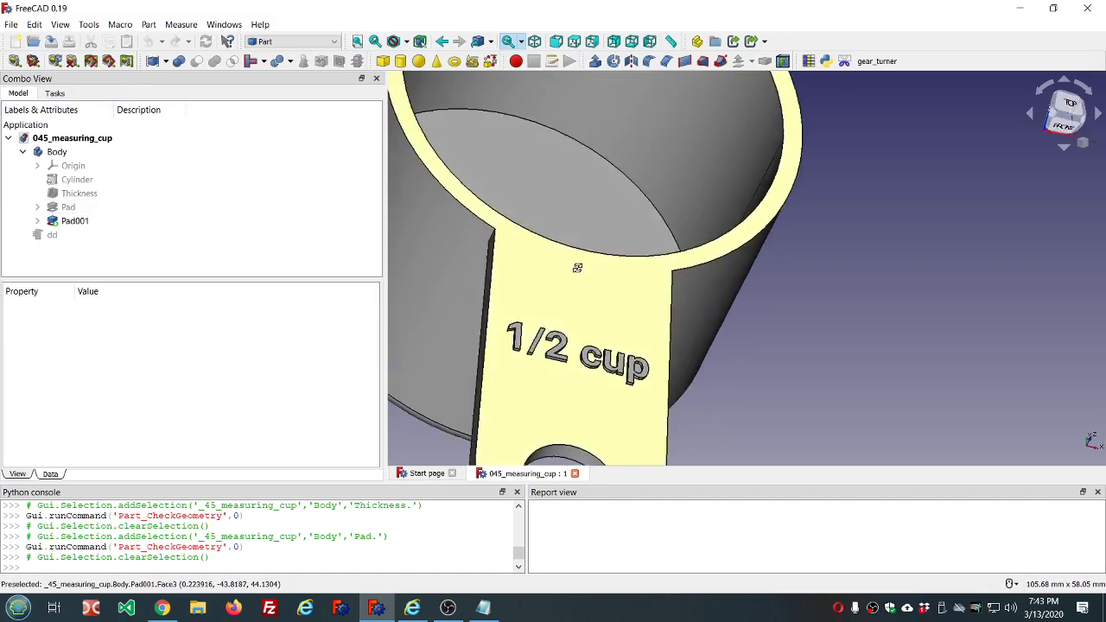
mouse_move(571, 343)
middle_mouse_down()
mouse_move(577, 324)
mouse_move(572, 342)
middle_mouse_up()
scroll(557, 320, "up", 4)
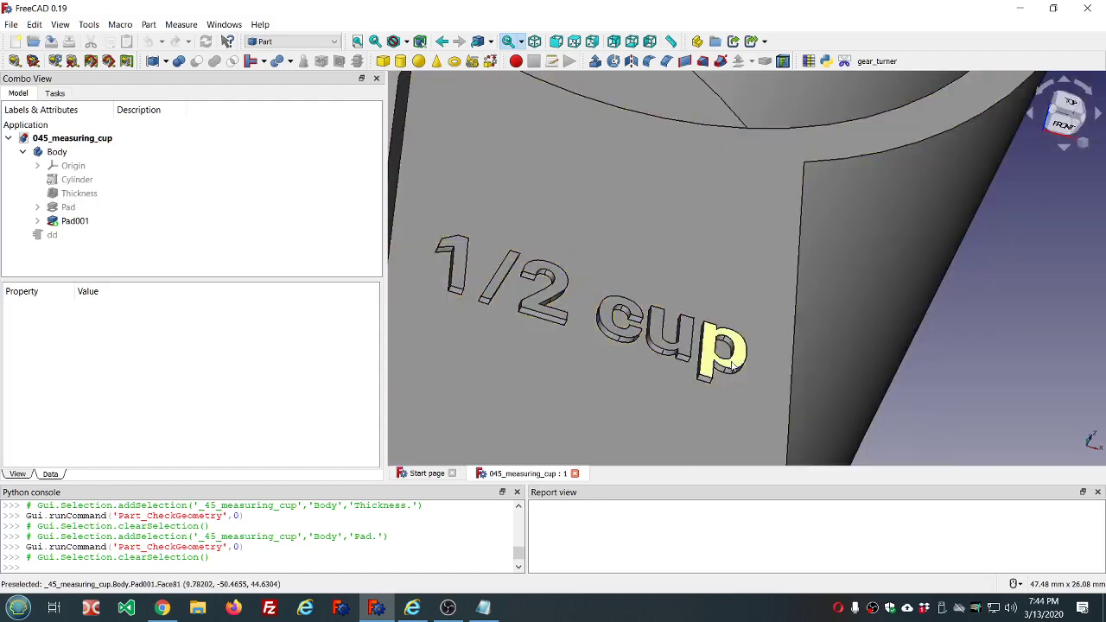
middle_click_drag(704, 363, 689, 371)
scroll(817, 313, "up", 3)
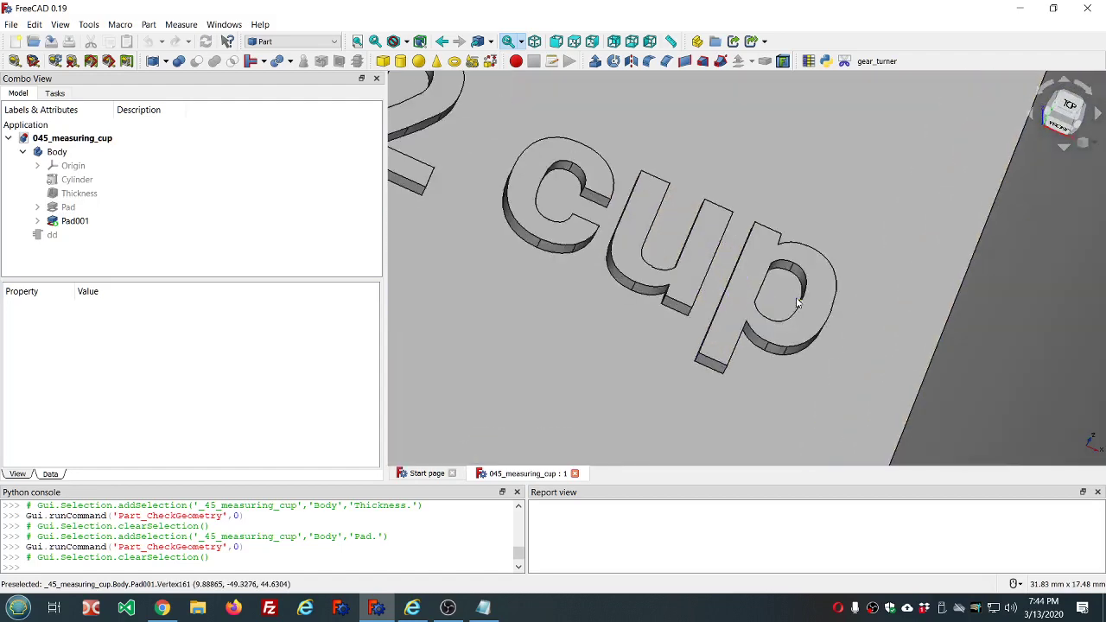
left_click(780, 296)
Step: View the lettering from a low angle and select the handle face to show Pad001's 1 mm length
scroll(771, 369, "down", 3)
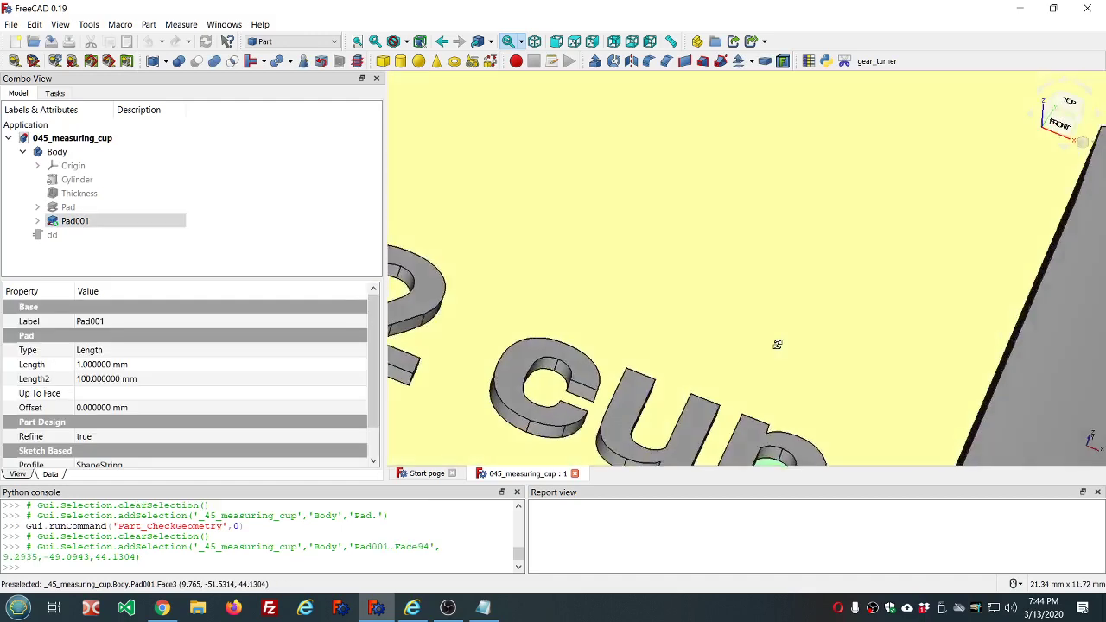
middle_click_drag(778, 343, 782, 441)
scroll(781, 441, "up", 2)
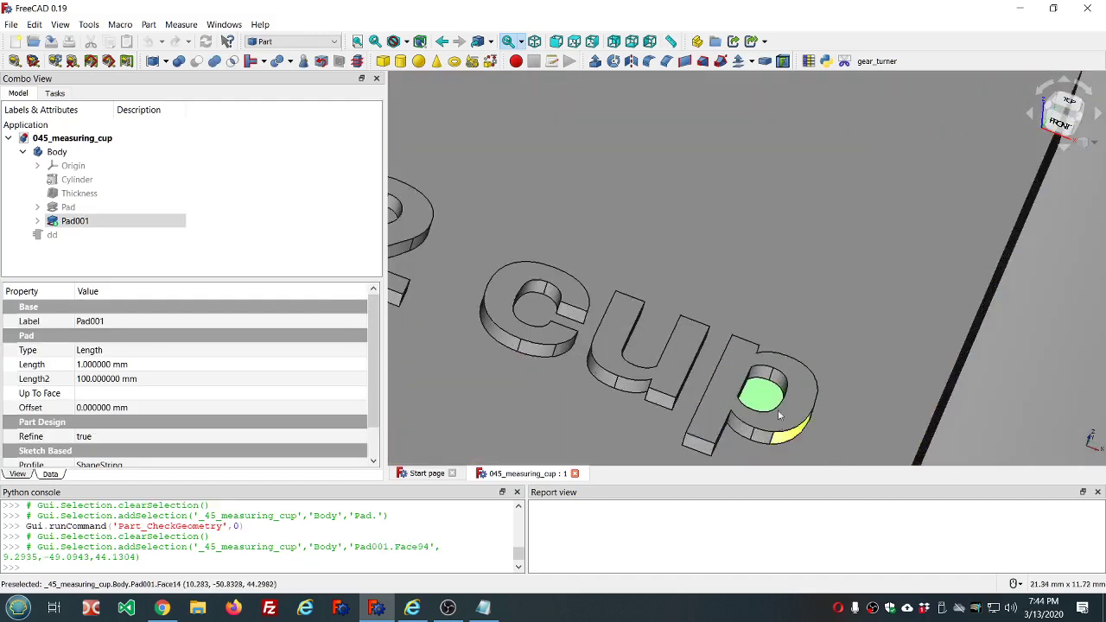
scroll(774, 323, "down", 4)
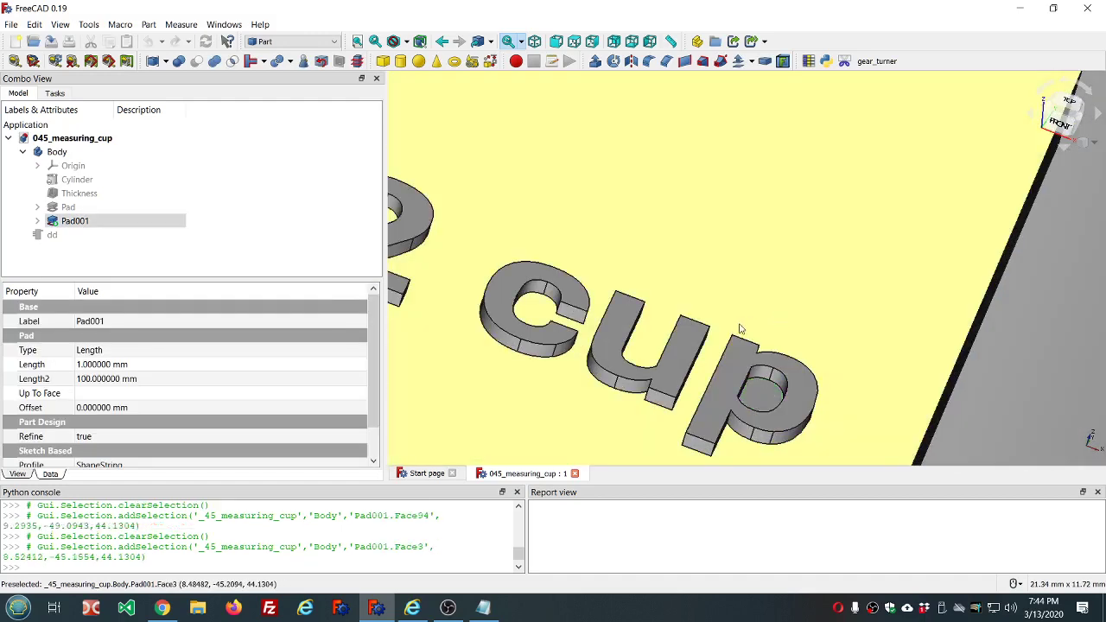
left_click(772, 378)
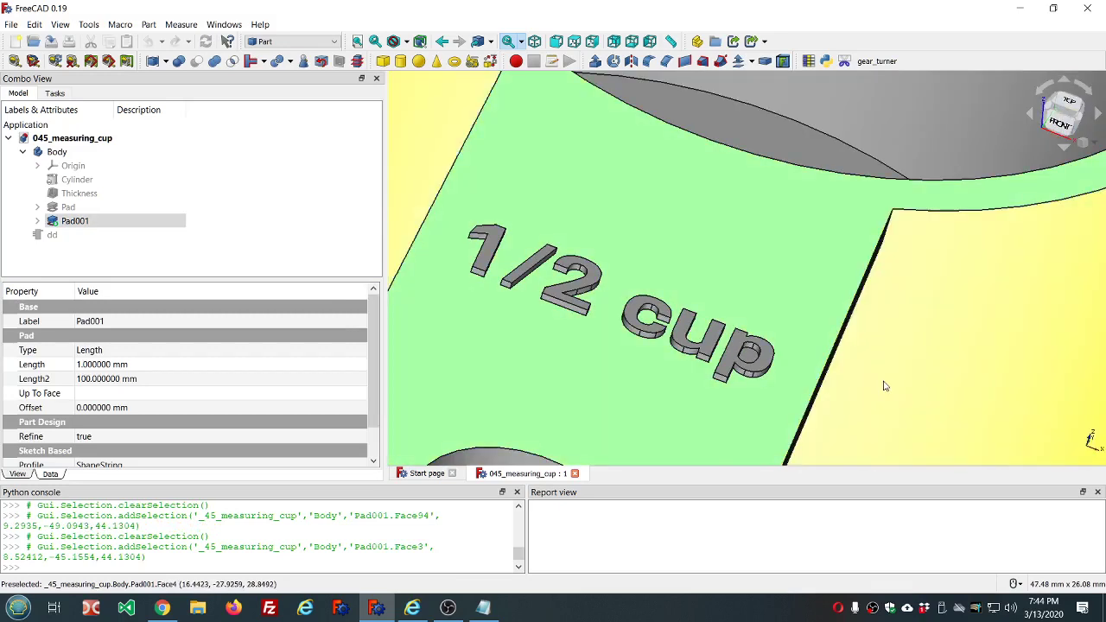
scroll(885, 386, "down", 4)
scroll(773, 372, "down", 5)
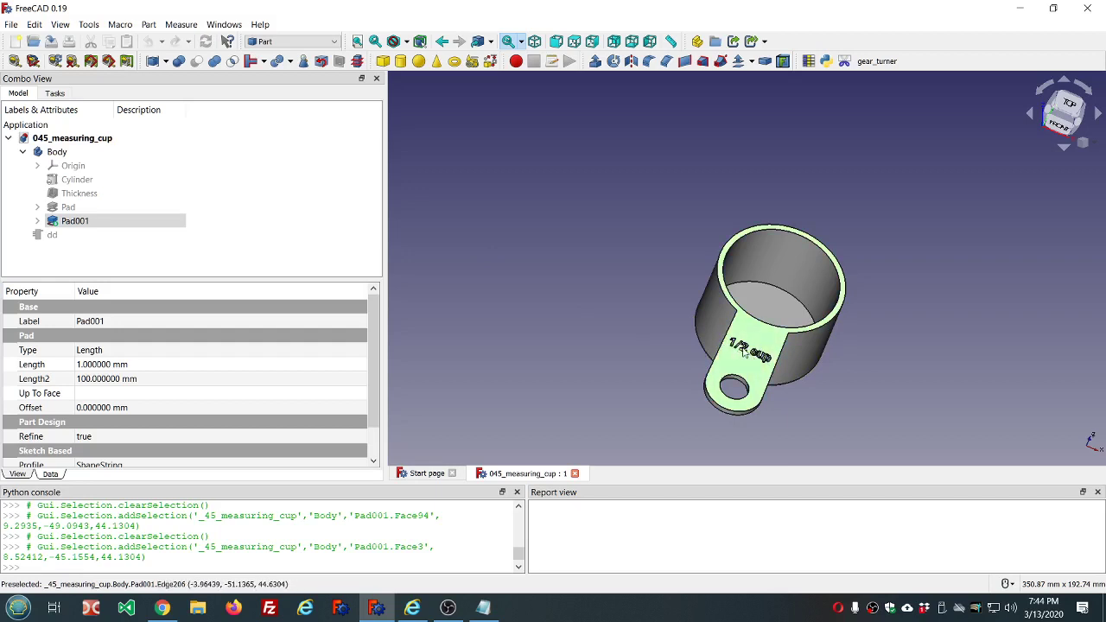
scroll(742, 351, "up", 3)
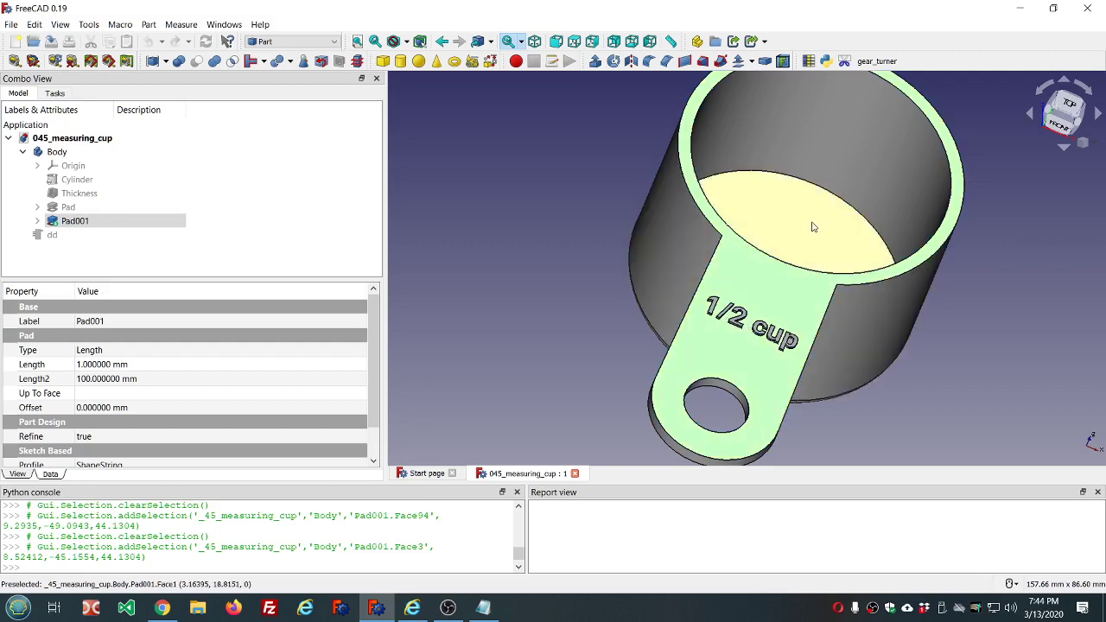
scroll(811, 223, "up", 1)
scroll(816, 199, "down", 3)
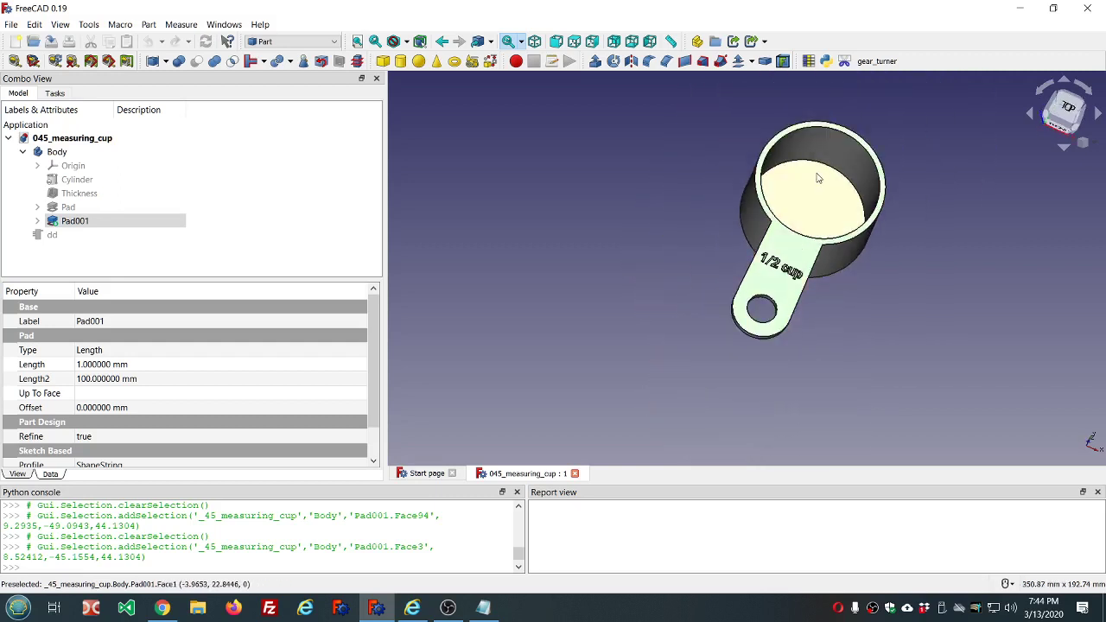
scroll(818, 178, "up", 1)
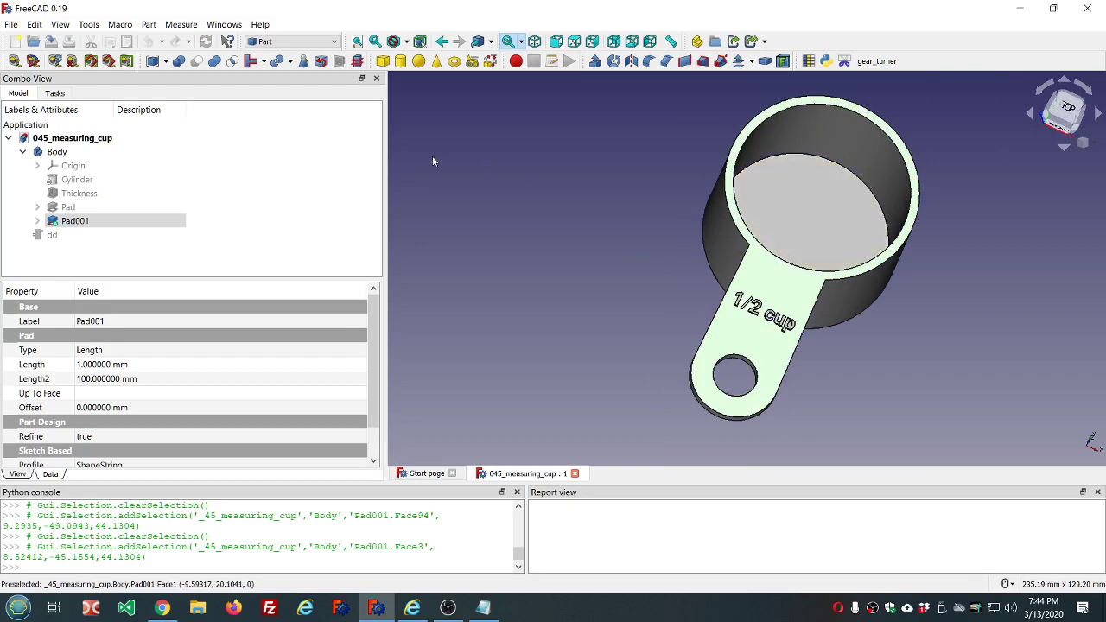